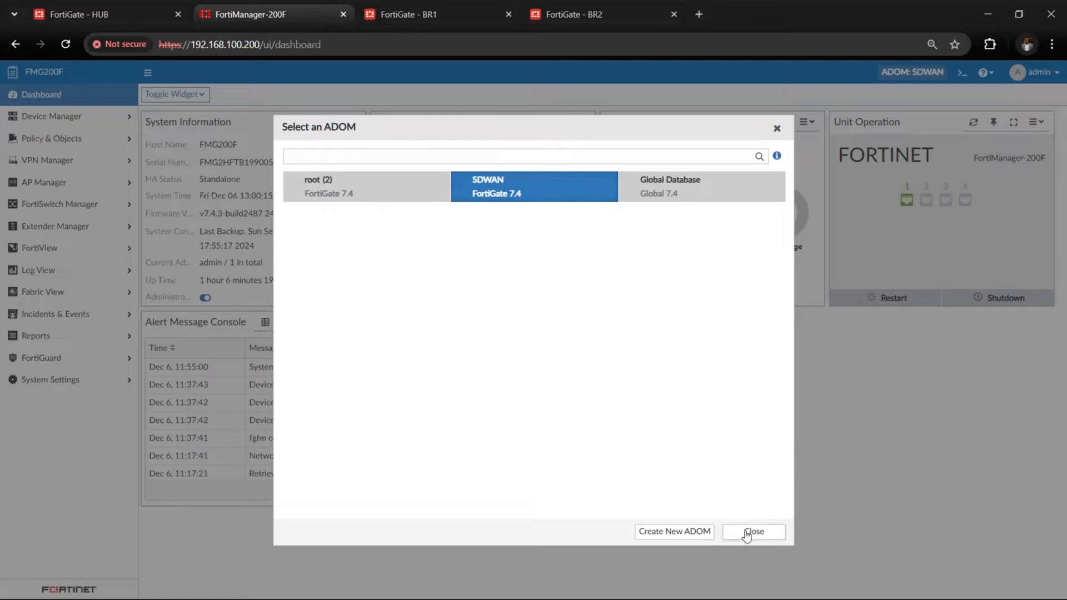
# Dismiss the ADOM selection and create a new device group named ACME among the managed devices
pyautogui.click(746, 532)
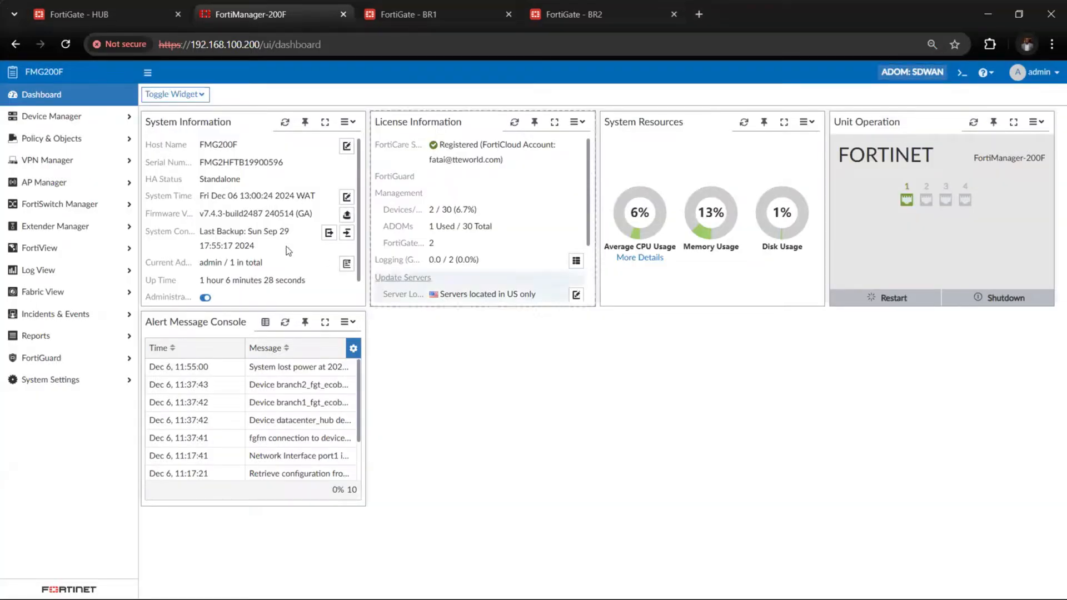
pyautogui.click(110, 120)
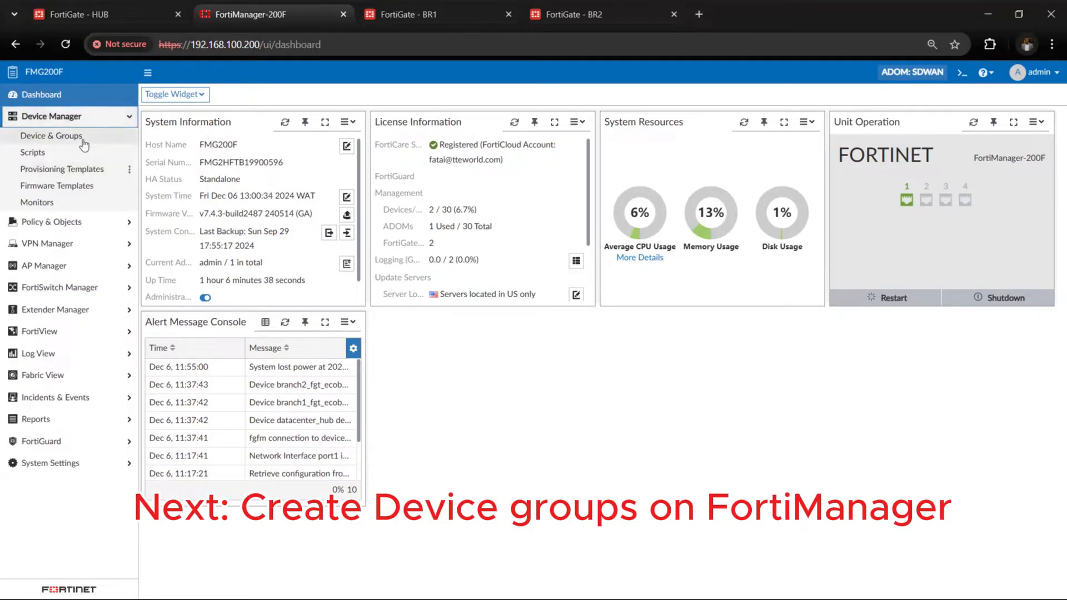
pyautogui.click(82, 141)
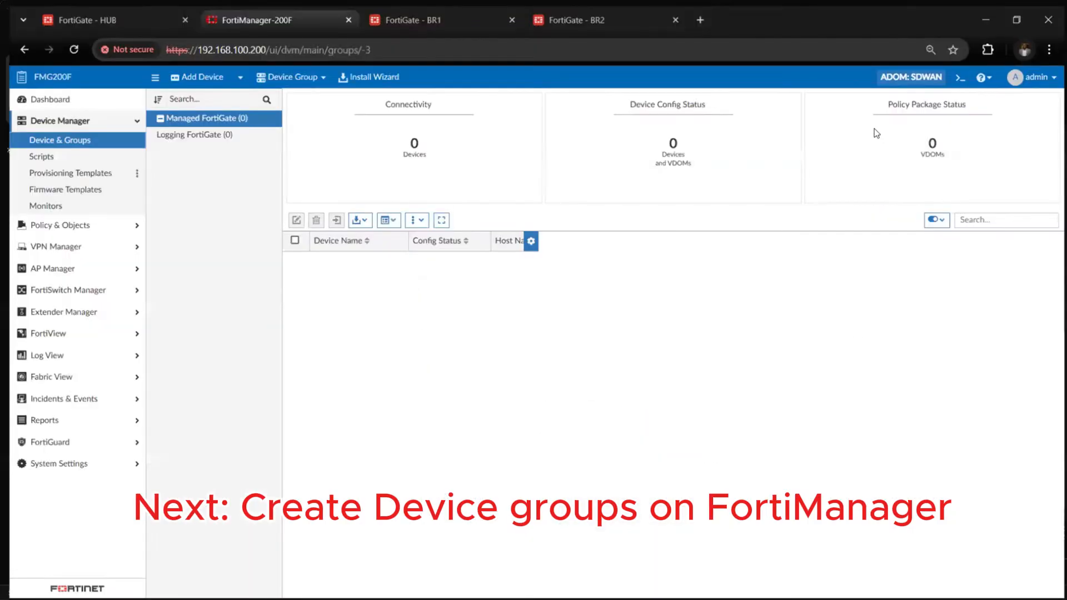
pyautogui.click(289, 77)
pyautogui.click(304, 96)
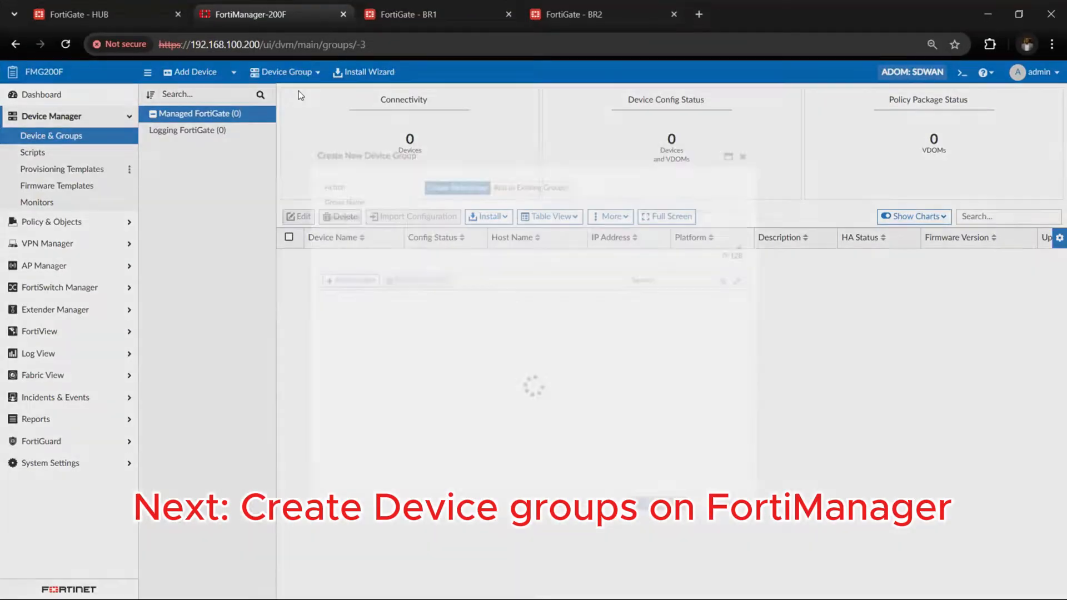
pyautogui.click(467, 185)
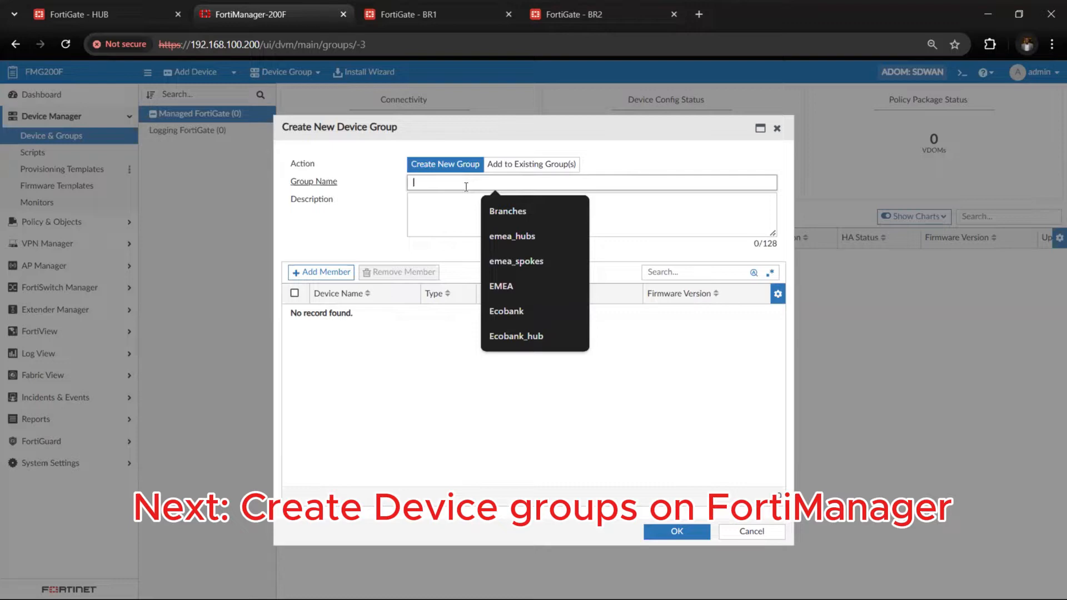
pyautogui.write('ACME')
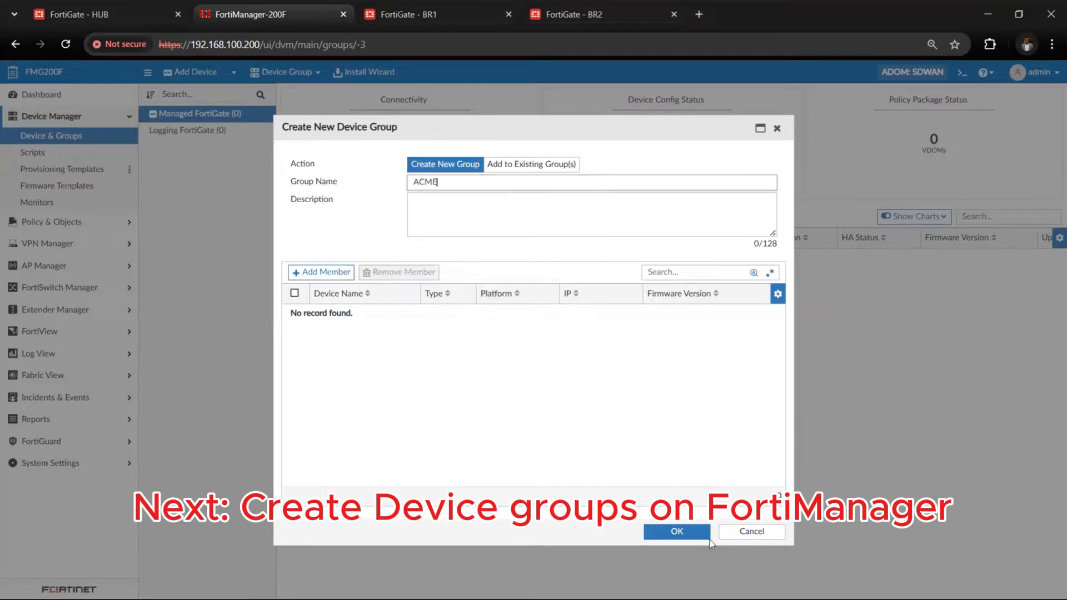
pyautogui.click(677, 532)
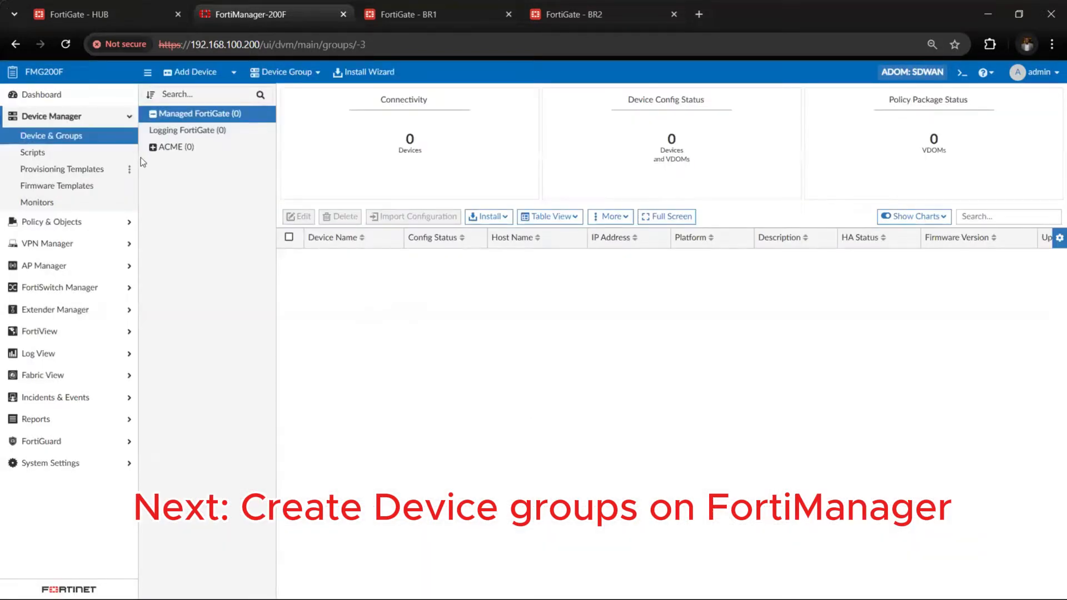
# Create a second device group named Acme_hub
pyautogui.click(152, 148)
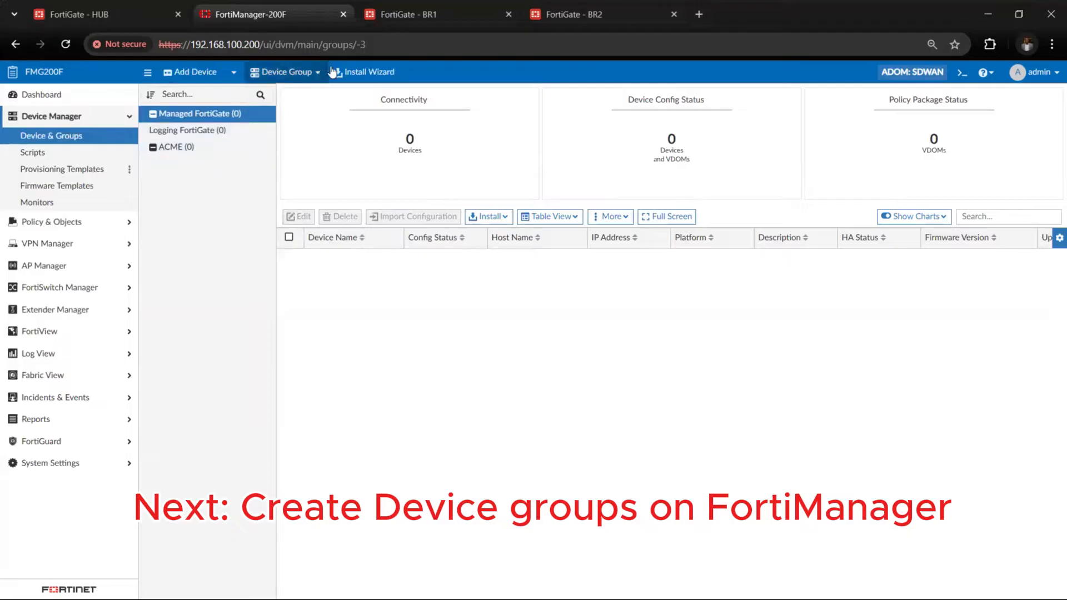
pyautogui.click(295, 72)
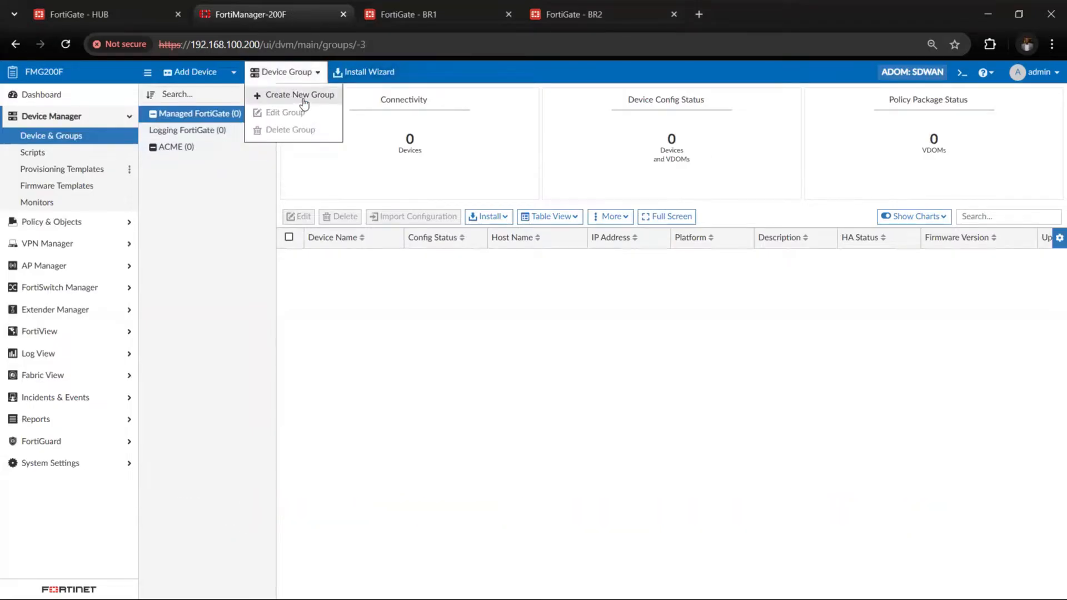
pyautogui.click(300, 95)
pyautogui.click(451, 183)
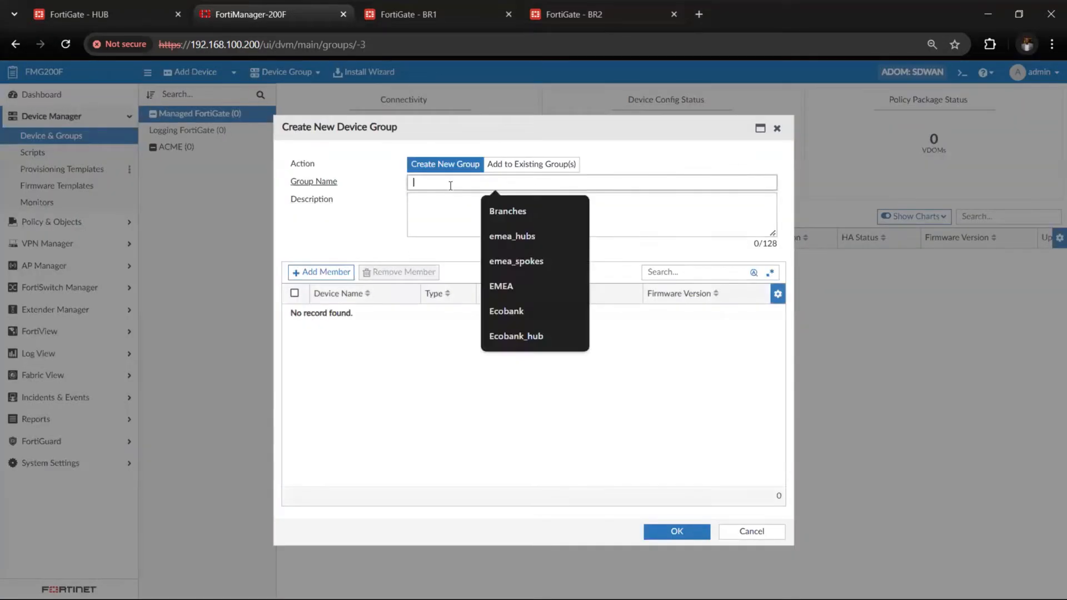
pyautogui.write('Acme_hub')
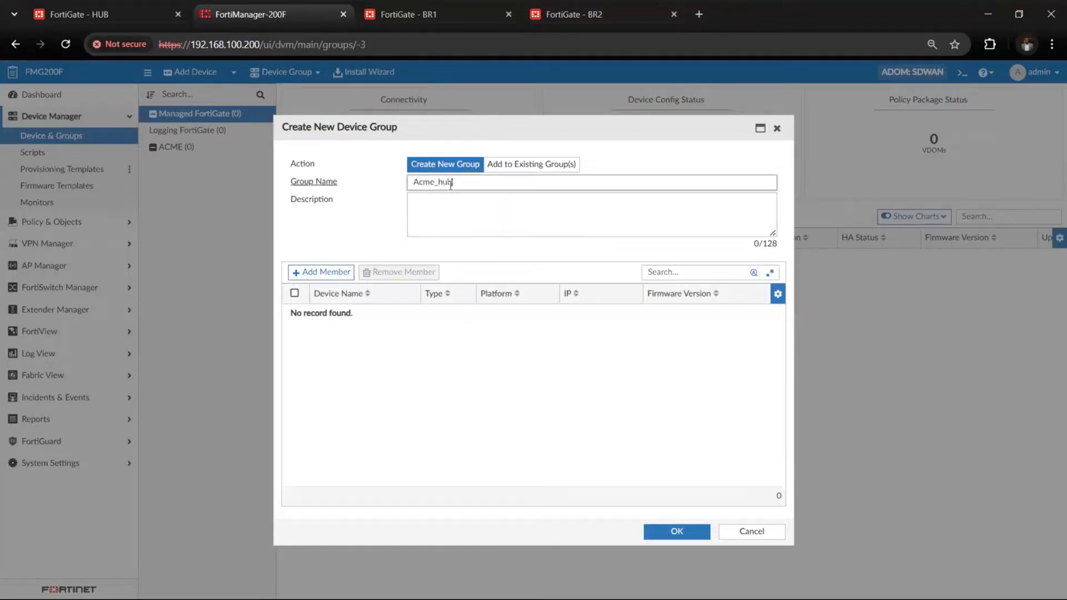
pyautogui.click(677, 531)
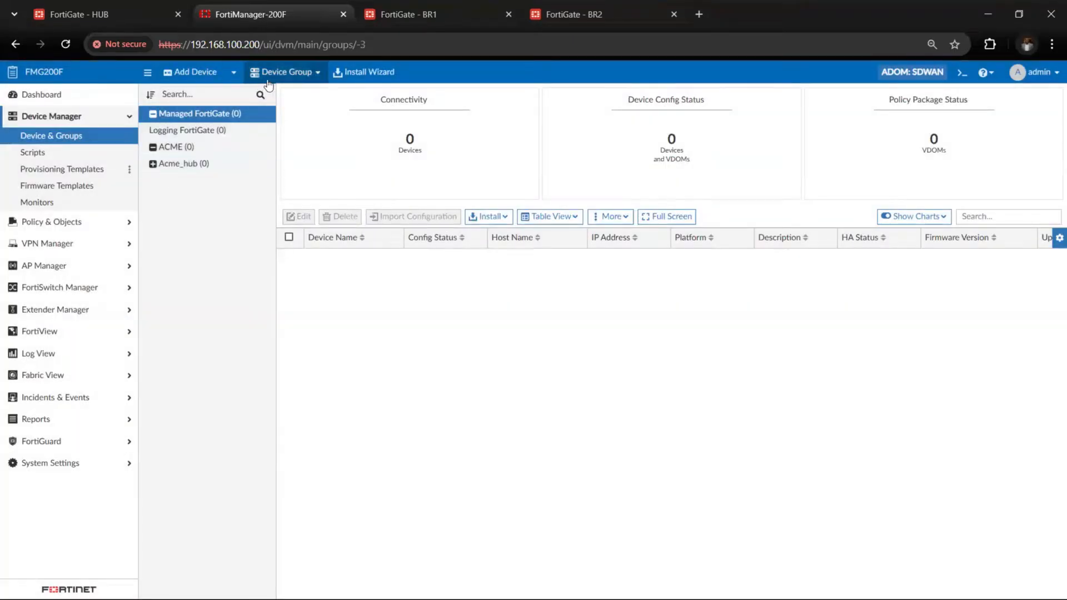
# Create a third device group named Acme_spoke
pyautogui.click(281, 73)
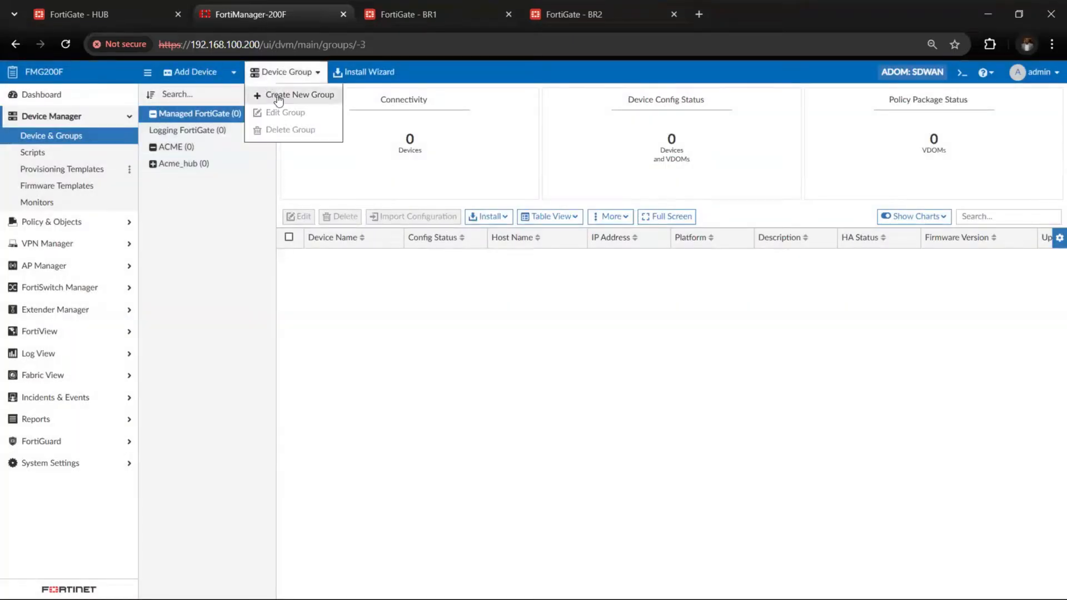
pyautogui.click(279, 98)
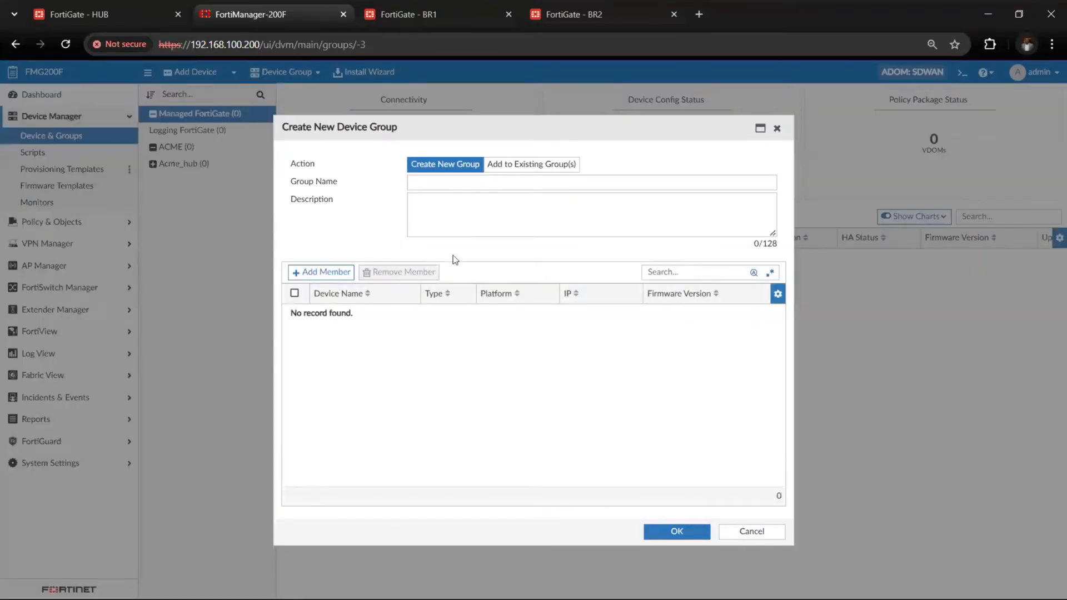
pyautogui.click(442, 184)
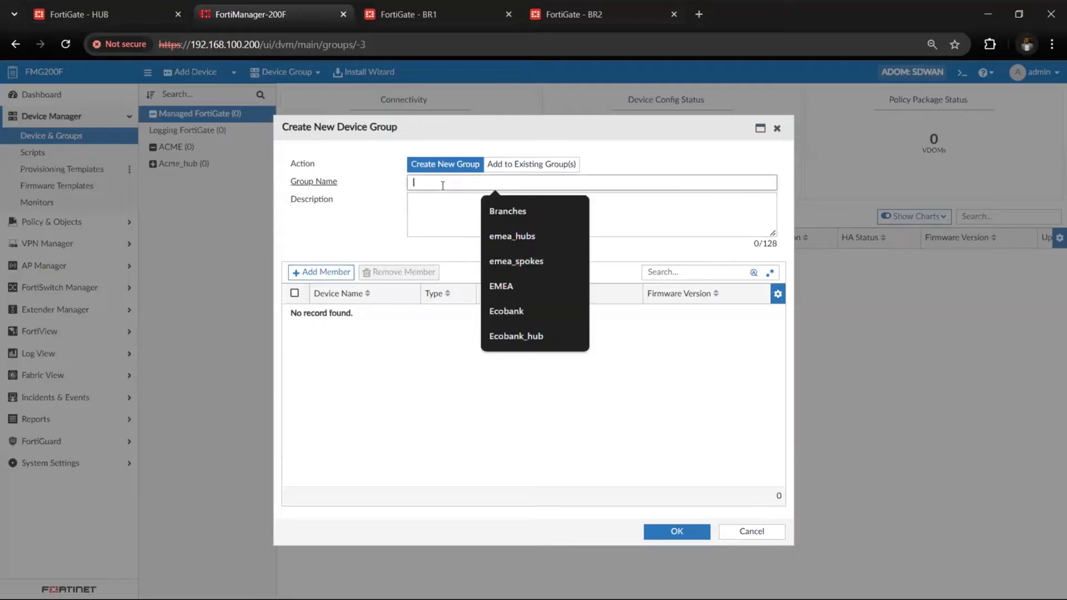
pyautogui.write('Acme')
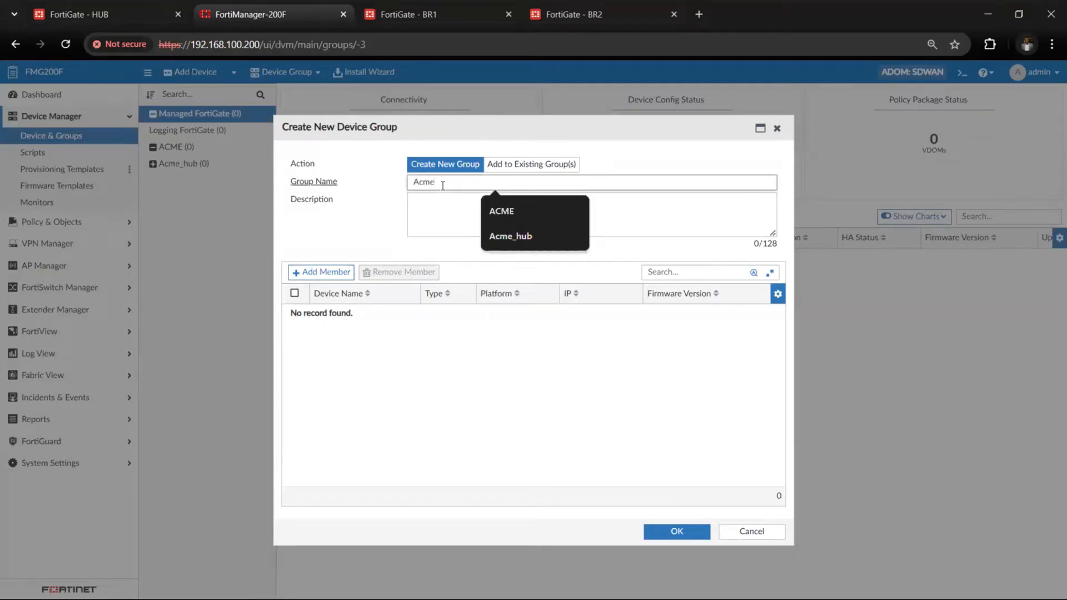
pyautogui.write('_spoke')
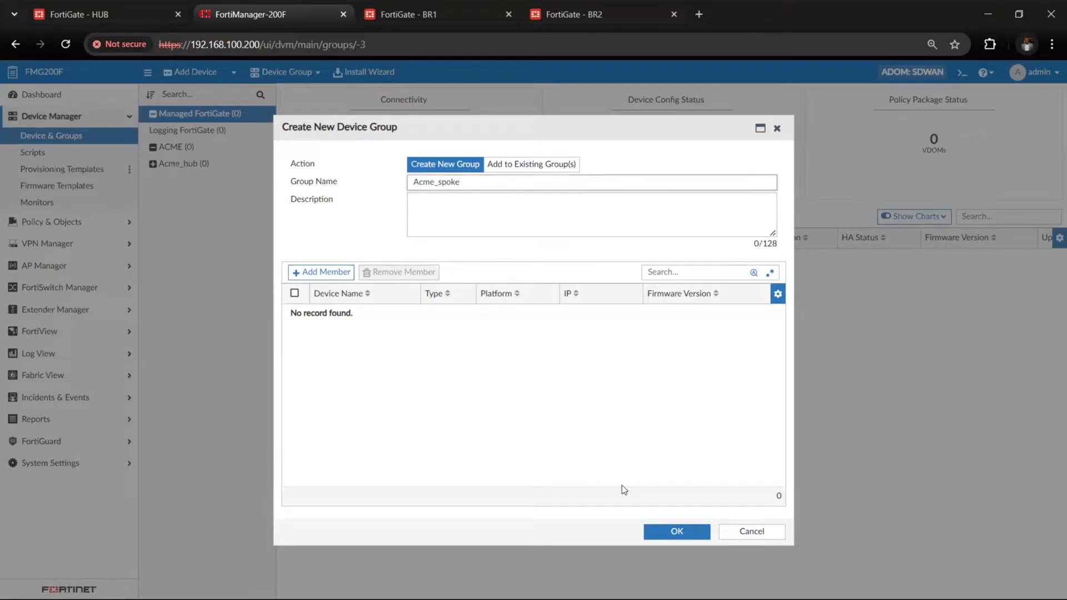
pyautogui.click(675, 533)
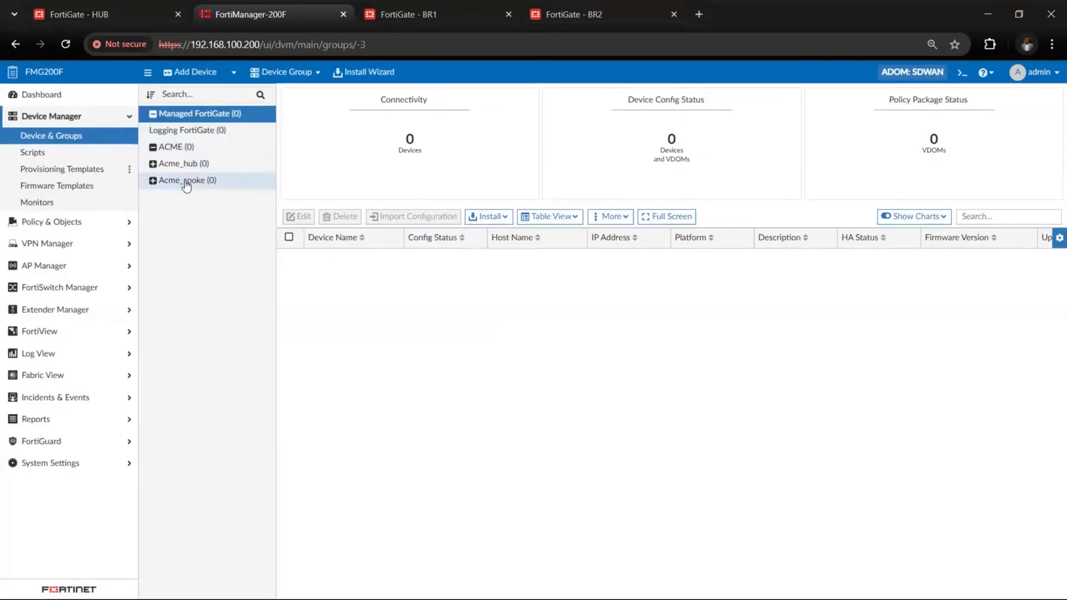
# Edit the ACME group to include the Acme_hub and Acme_spoke groups as its members
pyautogui.rightClick(183, 150)
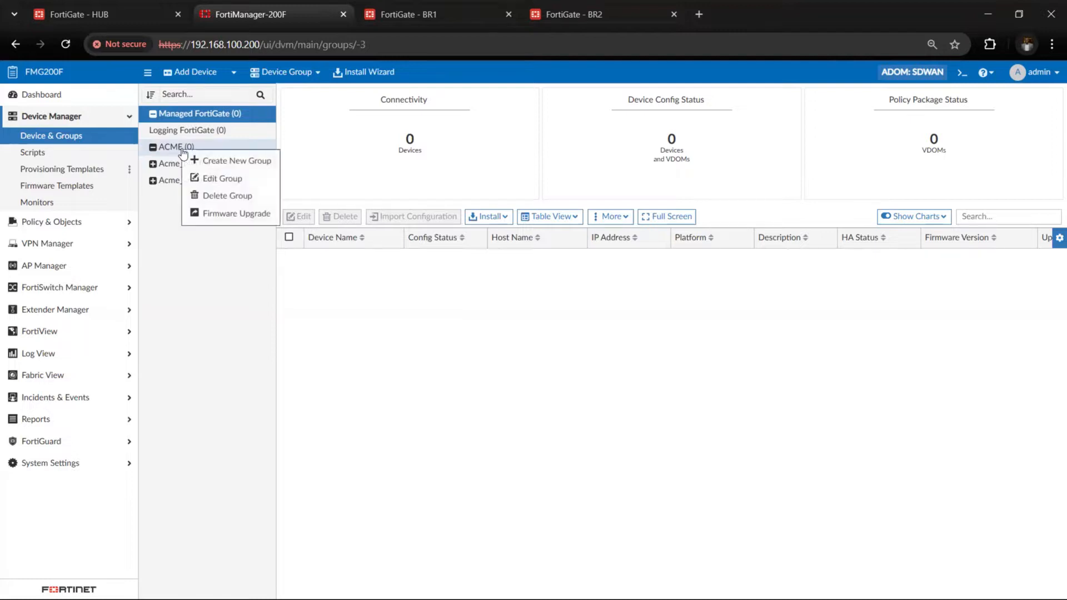
pyautogui.click(210, 177)
pyautogui.click(327, 255)
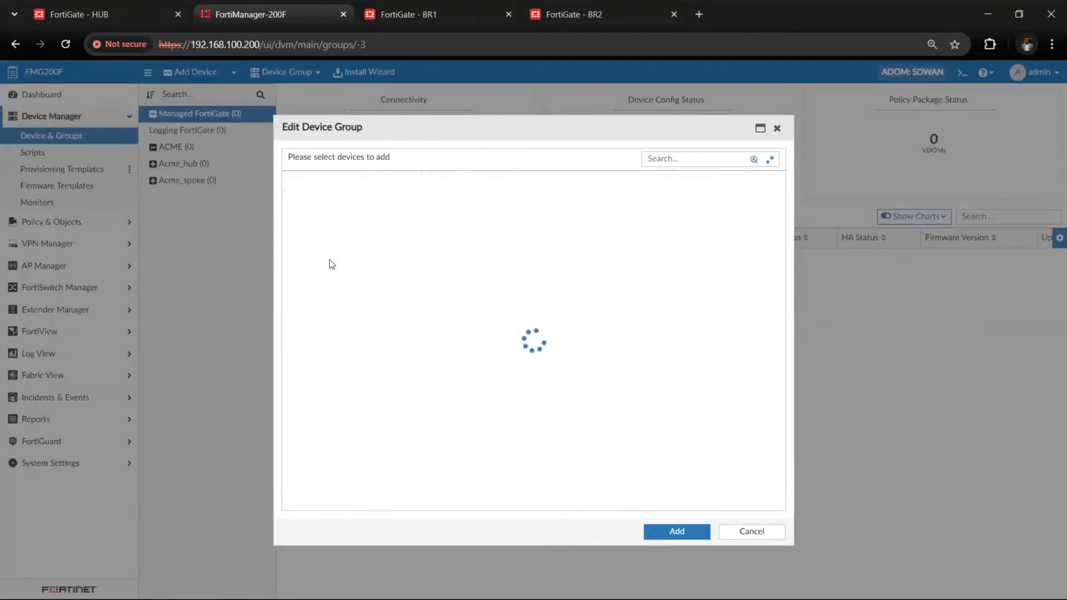
pyautogui.click(295, 199)
pyautogui.click(295, 217)
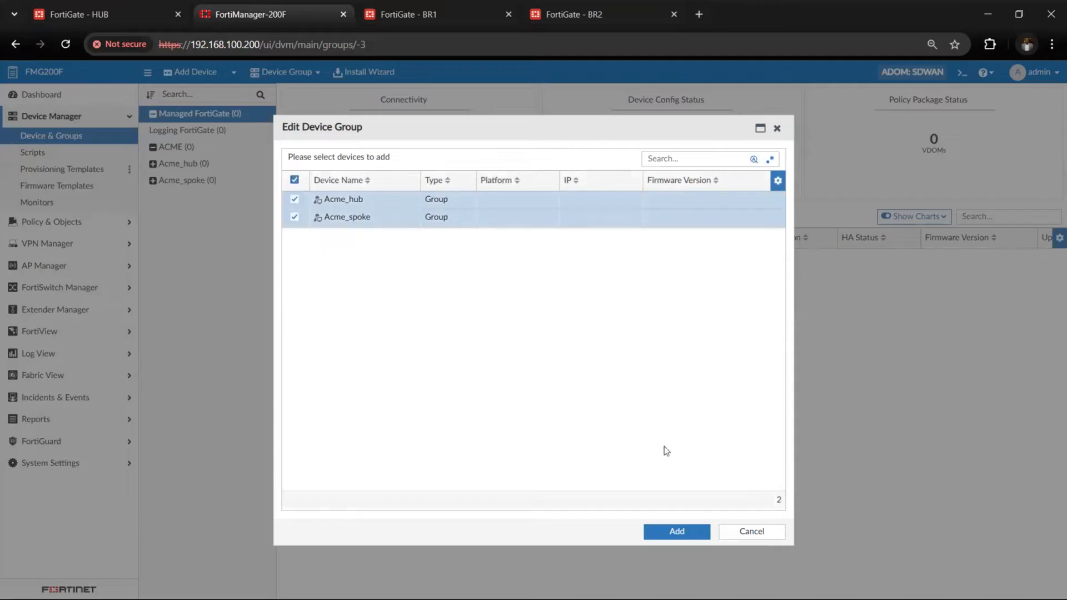
pyautogui.click(677, 533)
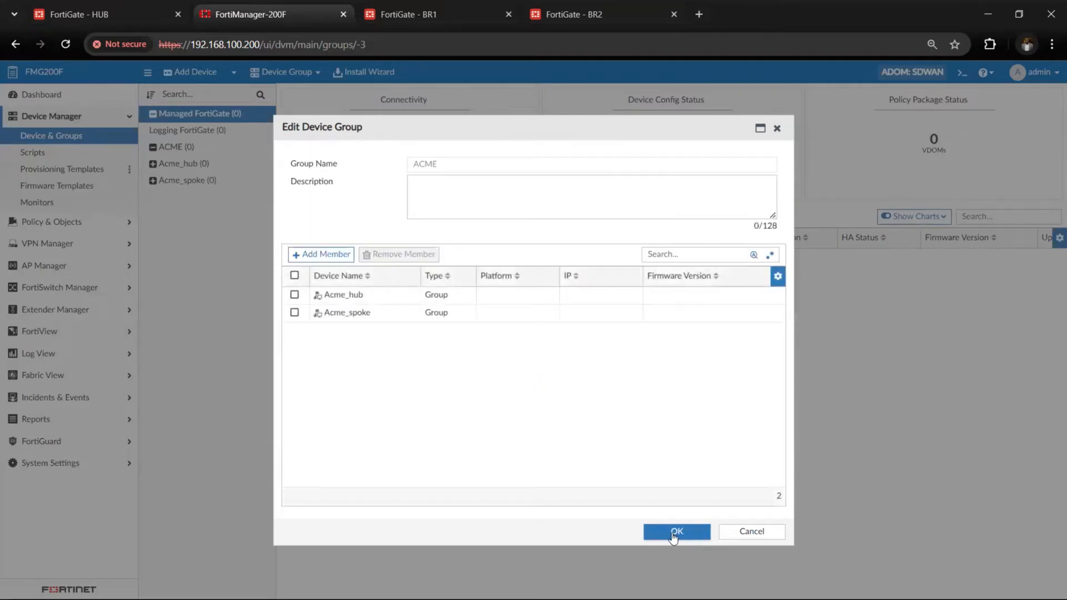
pyautogui.click(673, 533)
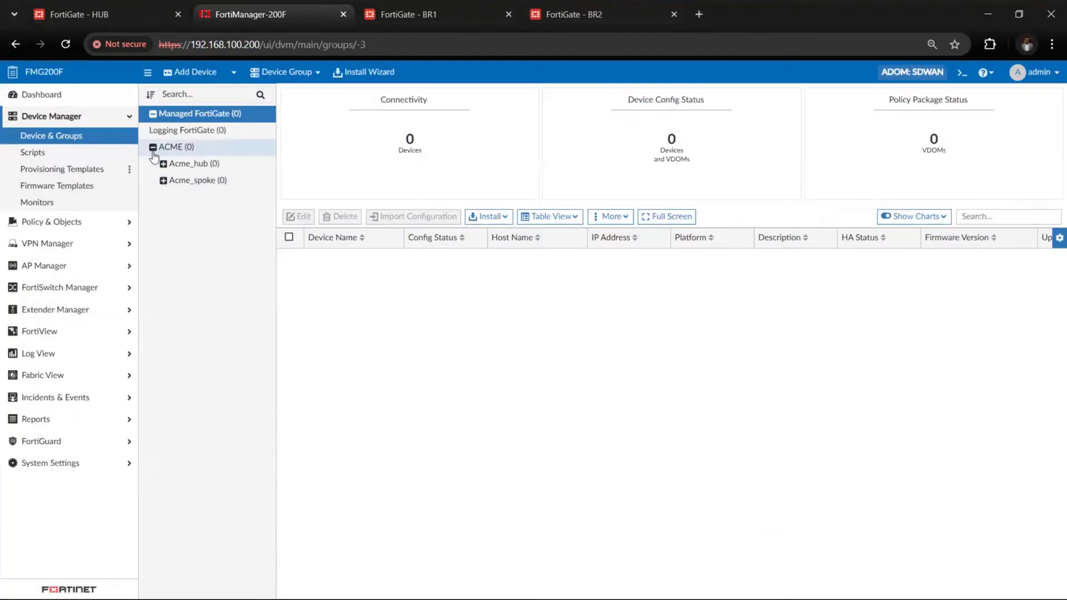
# Expand the ACME group and its hub and spoke subgroups to check the nesting in the device tree
pyautogui.click(154, 150)
pyautogui.click(152, 148)
pyautogui.click(163, 165)
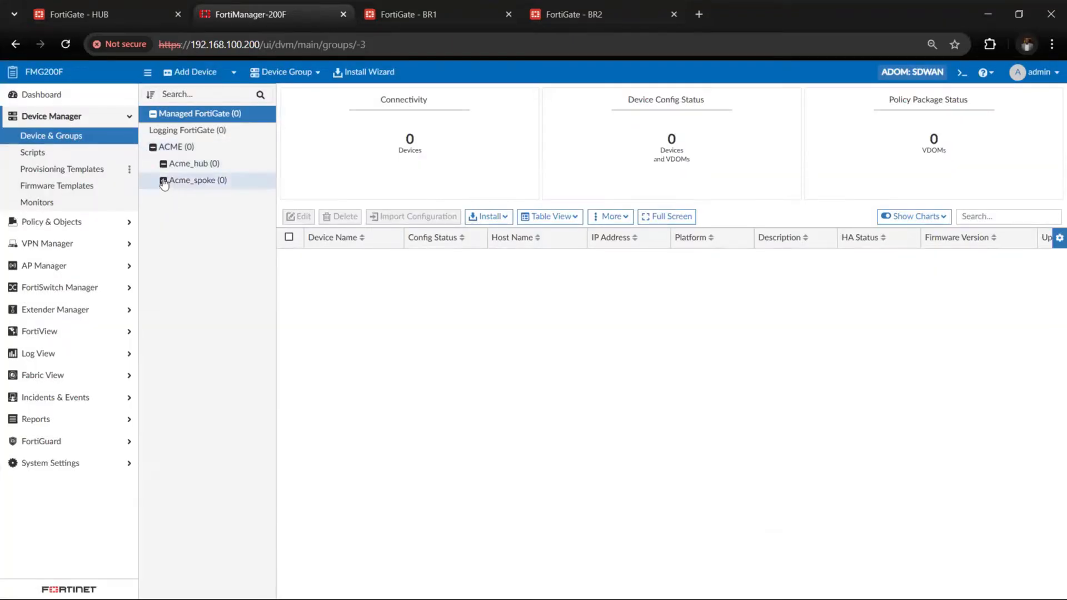
pyautogui.click(164, 180)
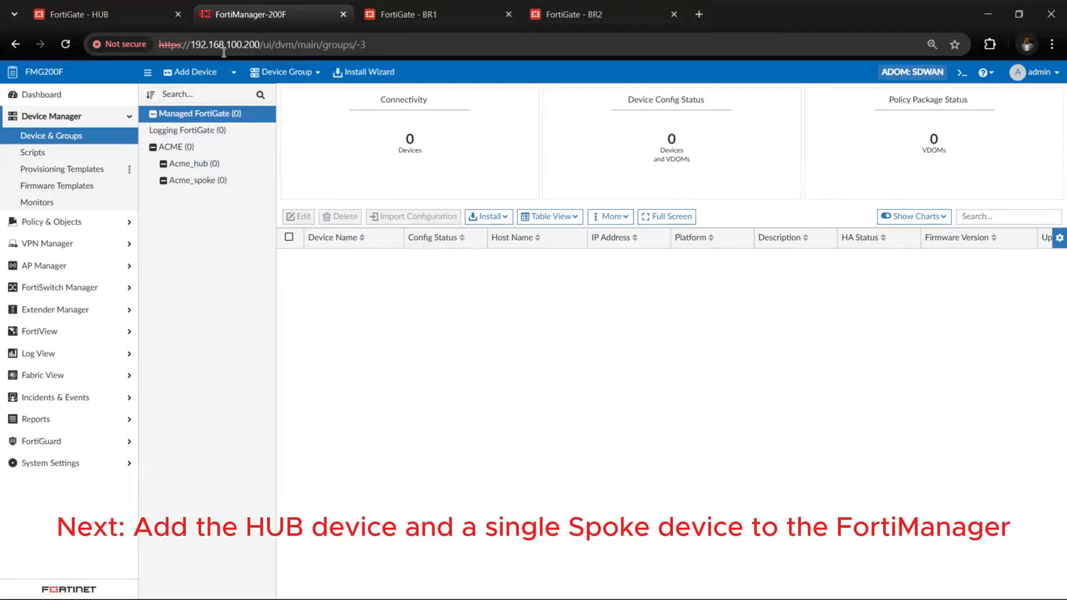
pyautogui.press('super')
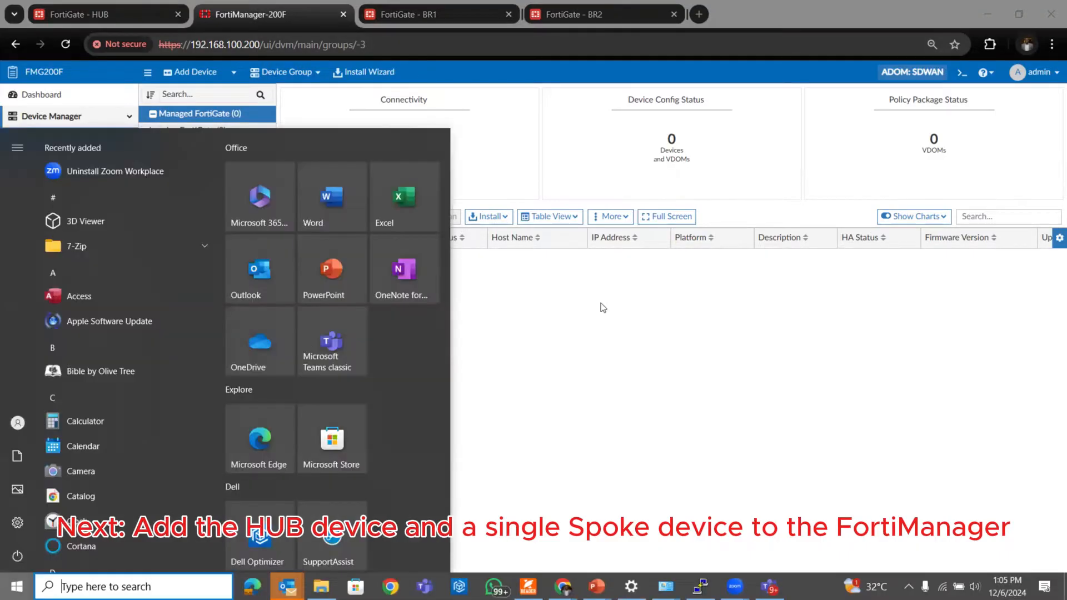
pyautogui.click(602, 303)
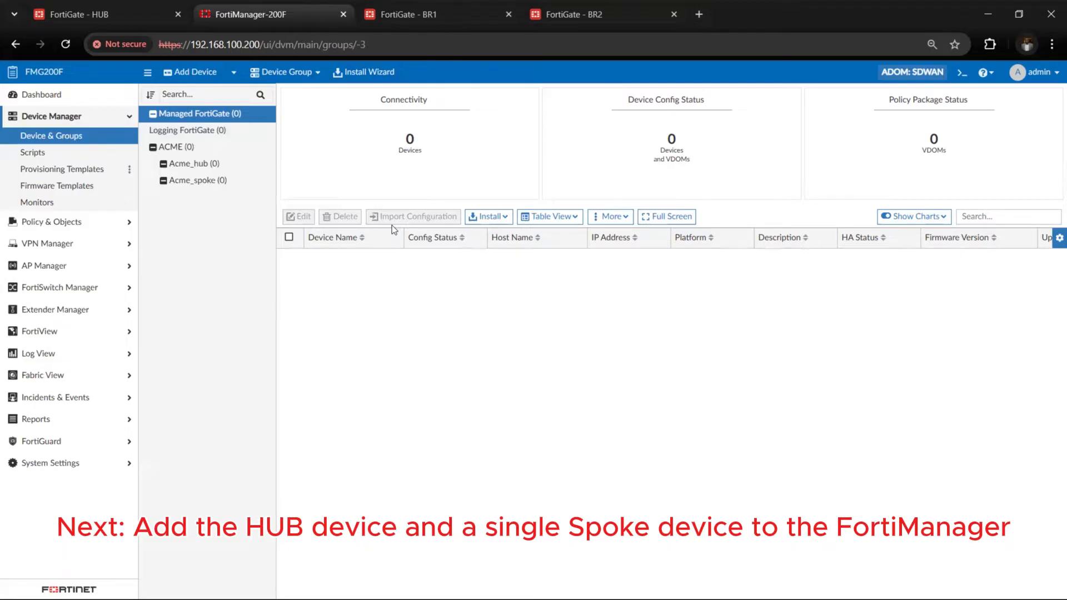
# Start adding an online device in FortiManager and enter the HUB FortiGate's IP address, 192.168.100.251
pyautogui.click(192, 72)
pyautogui.doubleClick(361, 208)
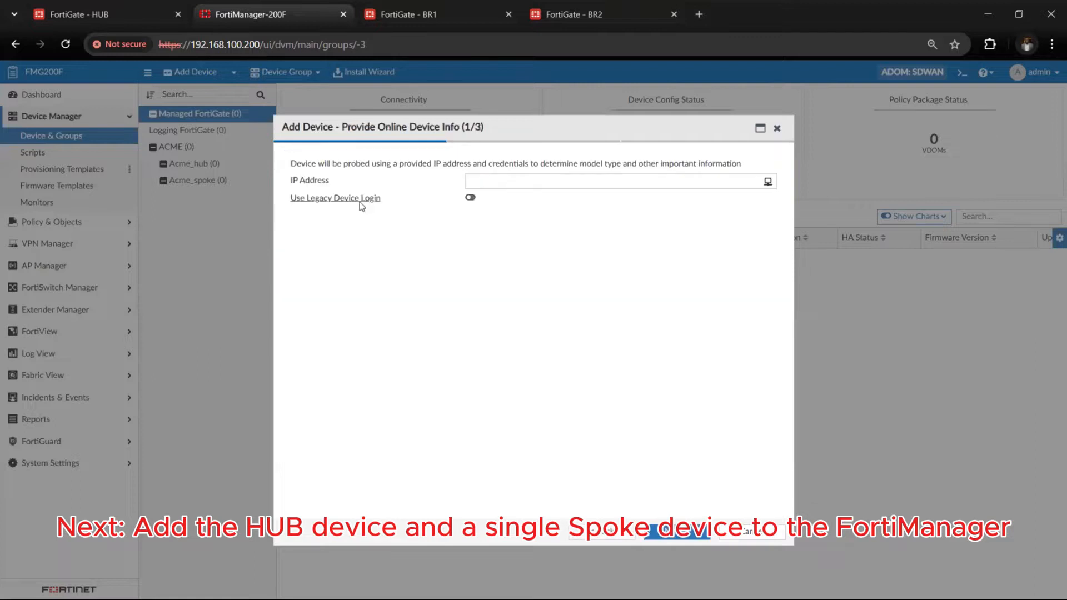
pyautogui.click(593, 183)
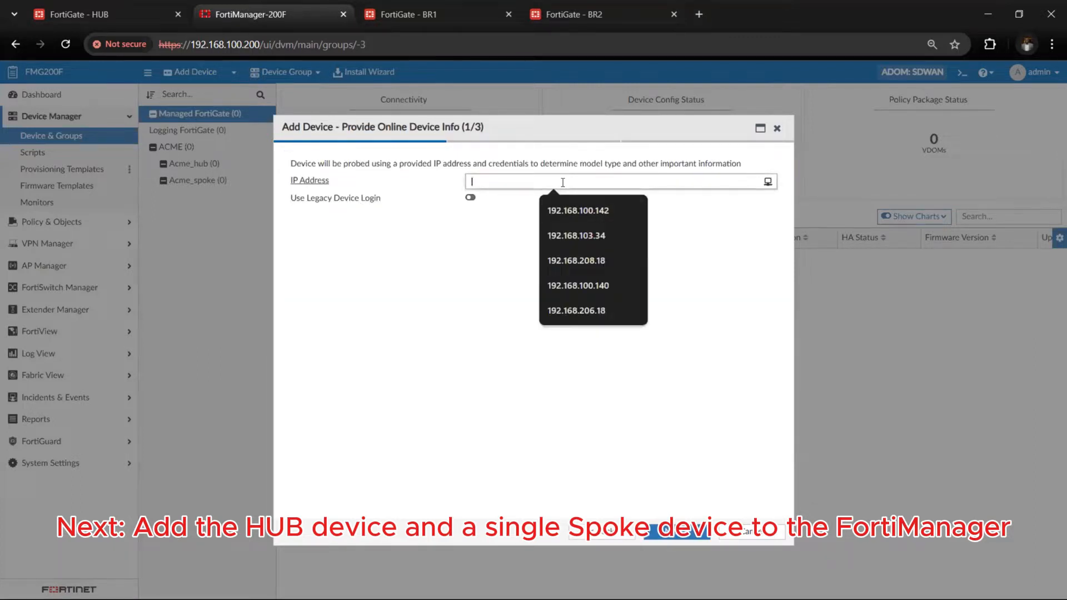
pyautogui.click(149, 12)
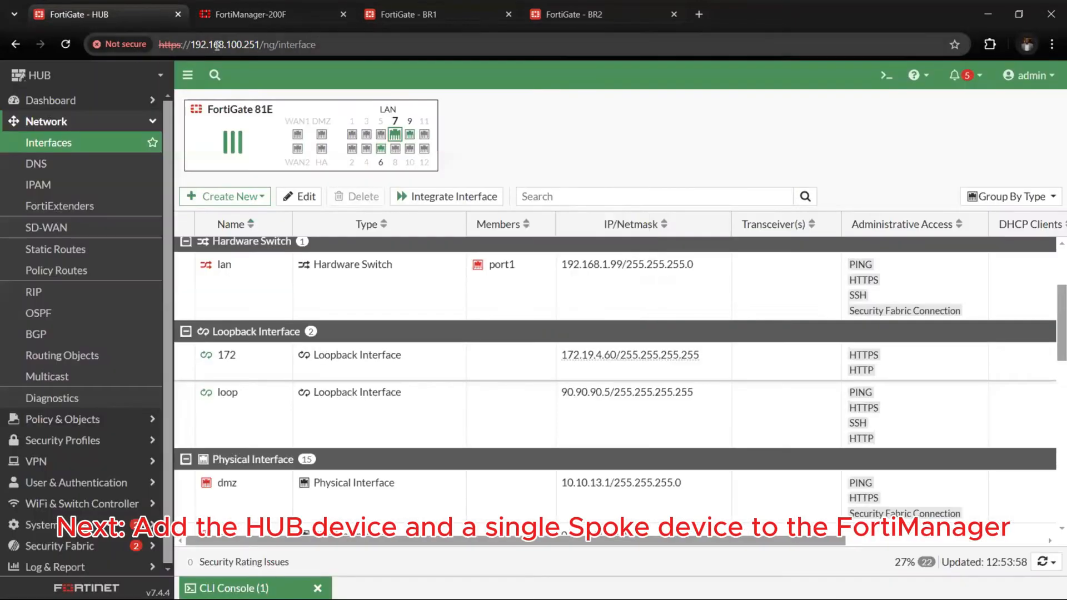
pyautogui.click(573, 14)
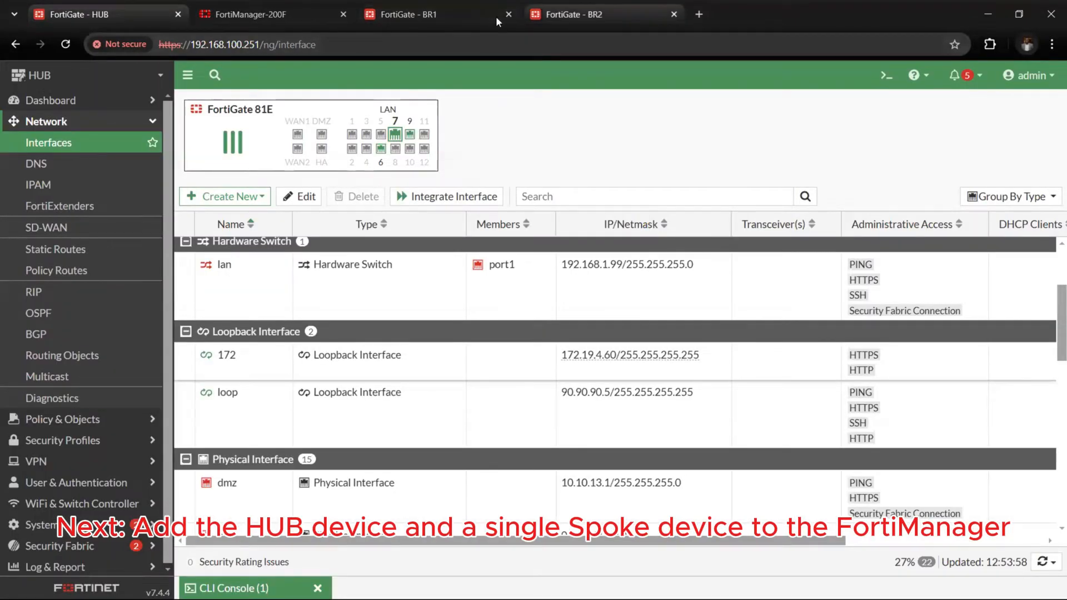
pyautogui.click(244, 15)
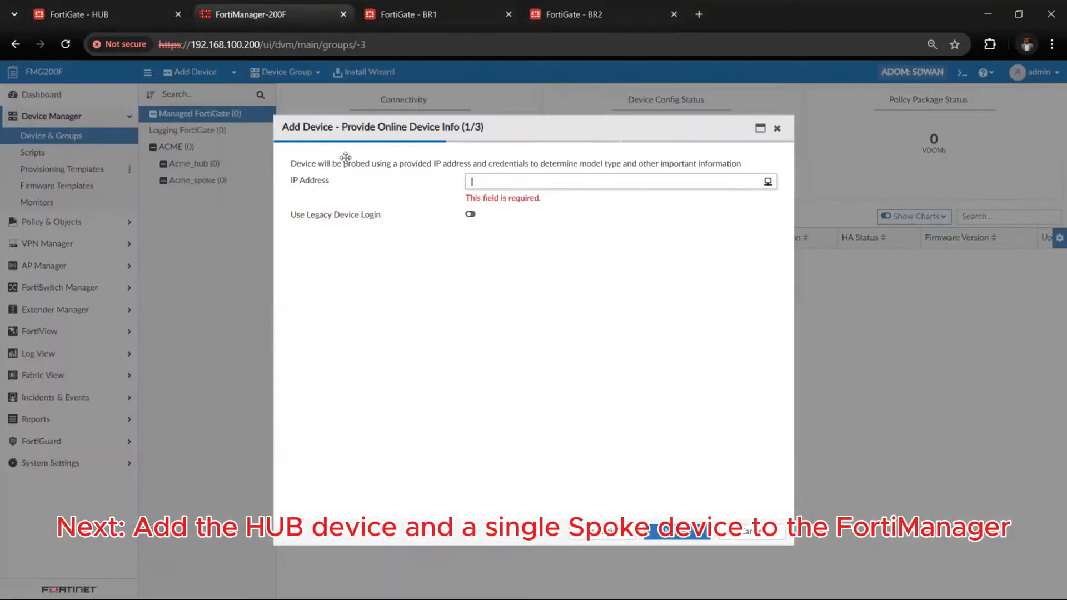
pyautogui.write('192.168')
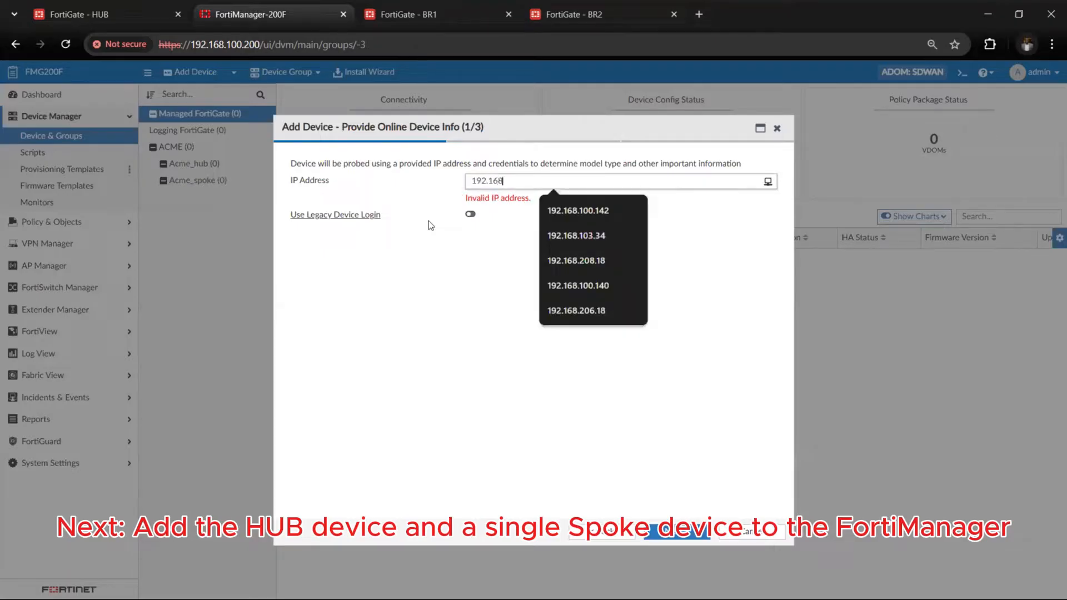
pyautogui.write('.100')
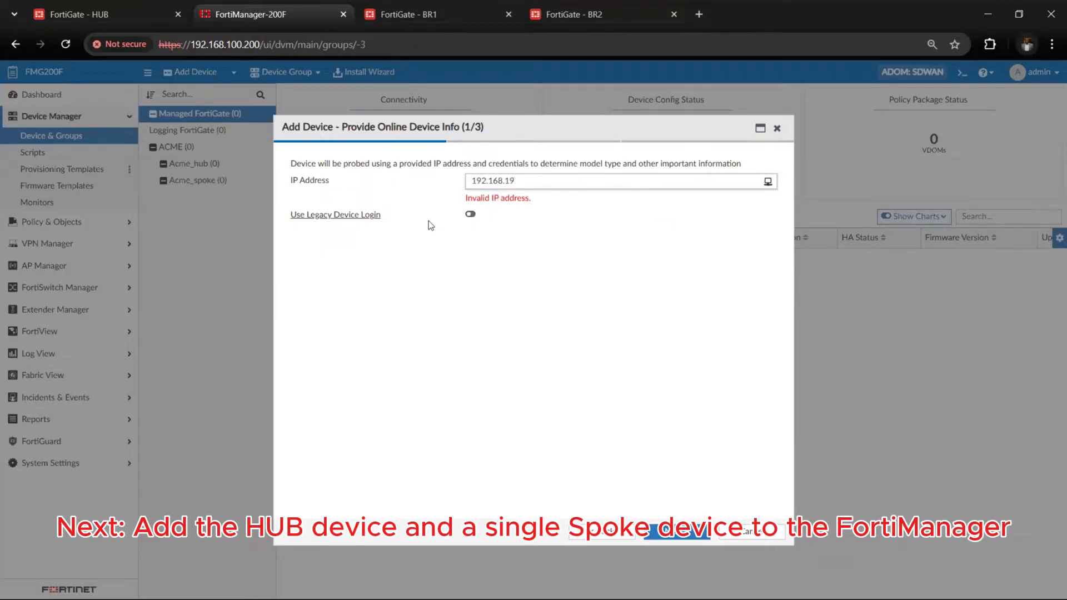
pyautogui.write('.251')
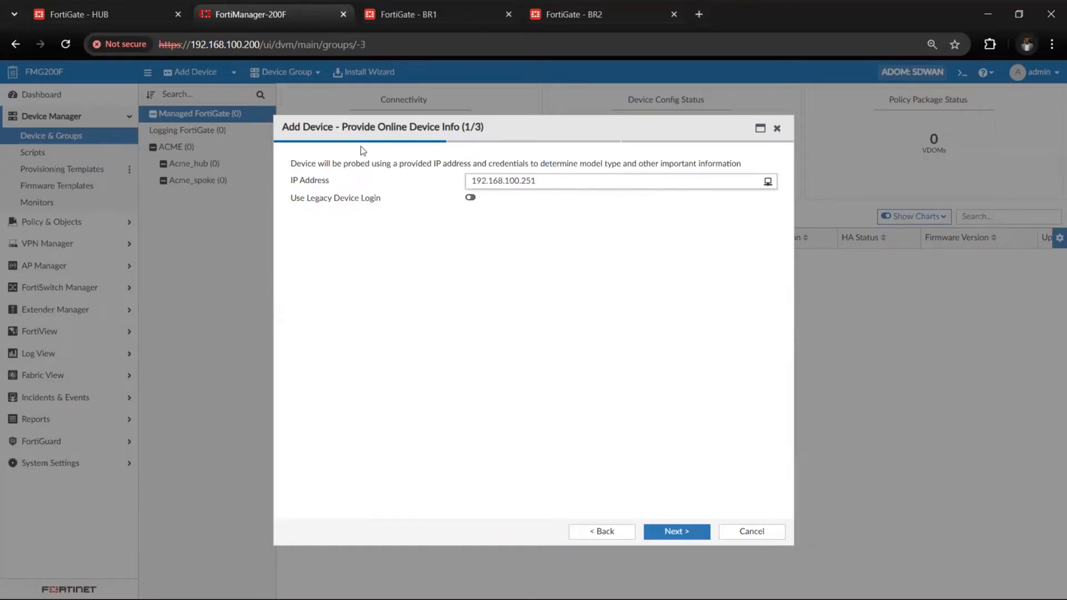
# Switch to the HUB FortiGate and examine the addresses and administrative access of its network interfaces, looking for the management port
pyautogui.click(107, 5)
pyautogui.scroll(-4, 303, 424)
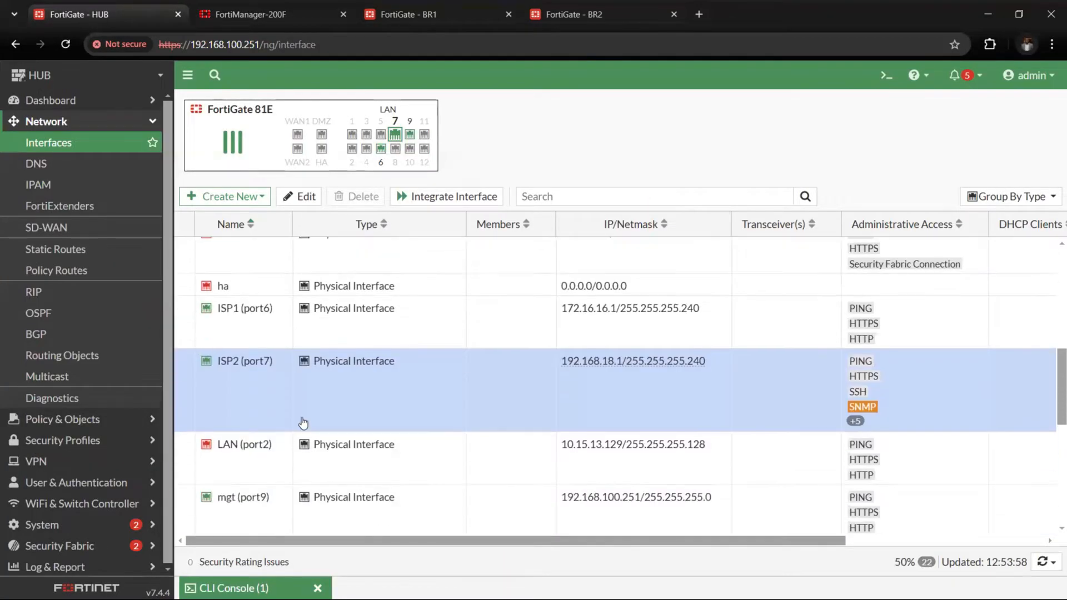
pyautogui.scroll(5, 303, 424)
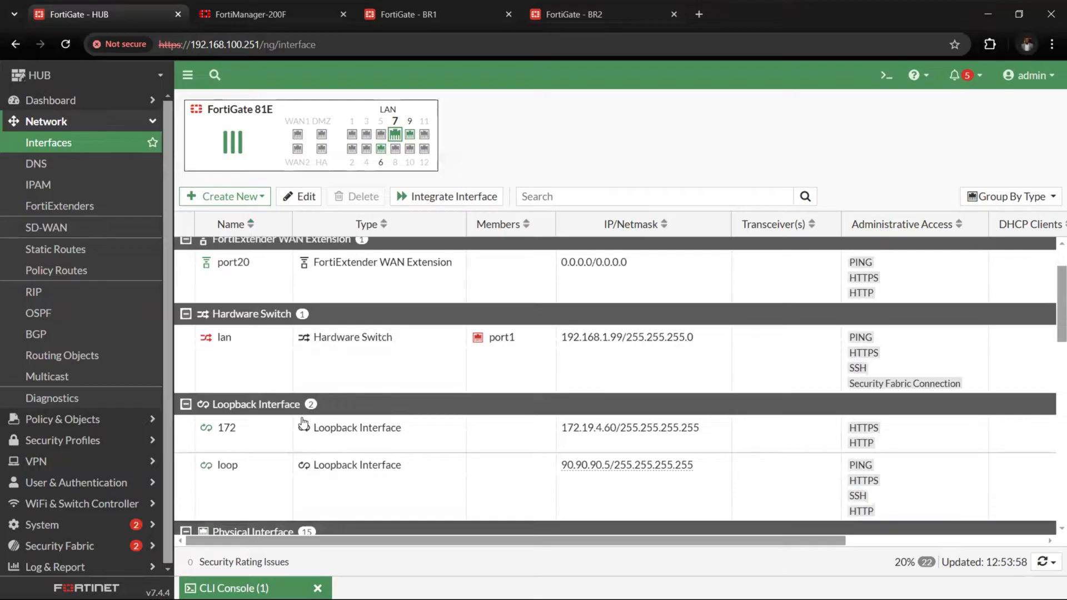
pyautogui.scroll(1, 303, 423)
pyautogui.scroll(-6, 303, 424)
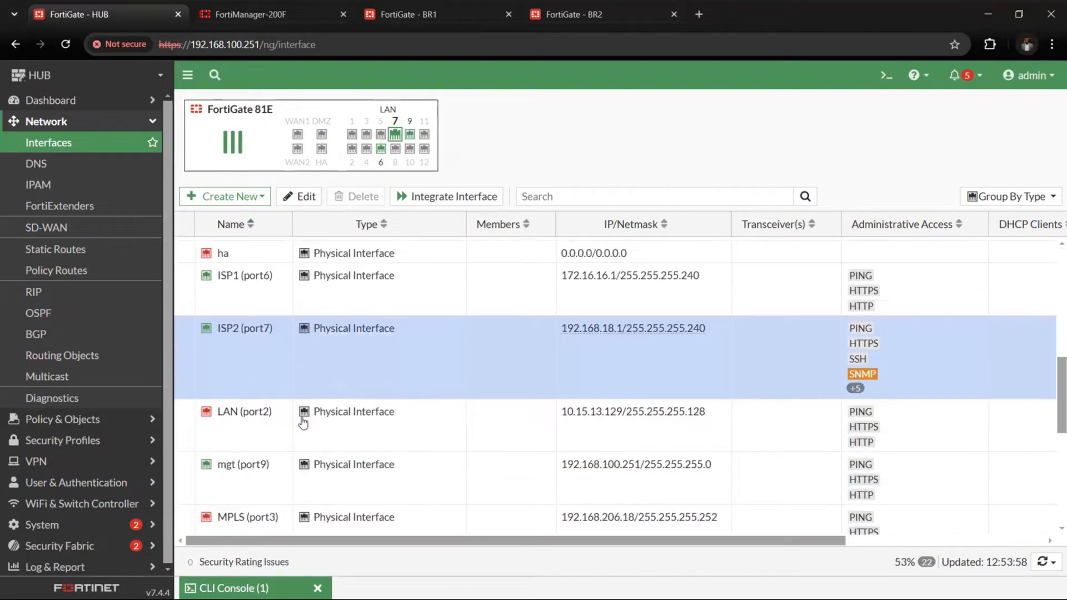
pyautogui.scroll(-4, 303, 424)
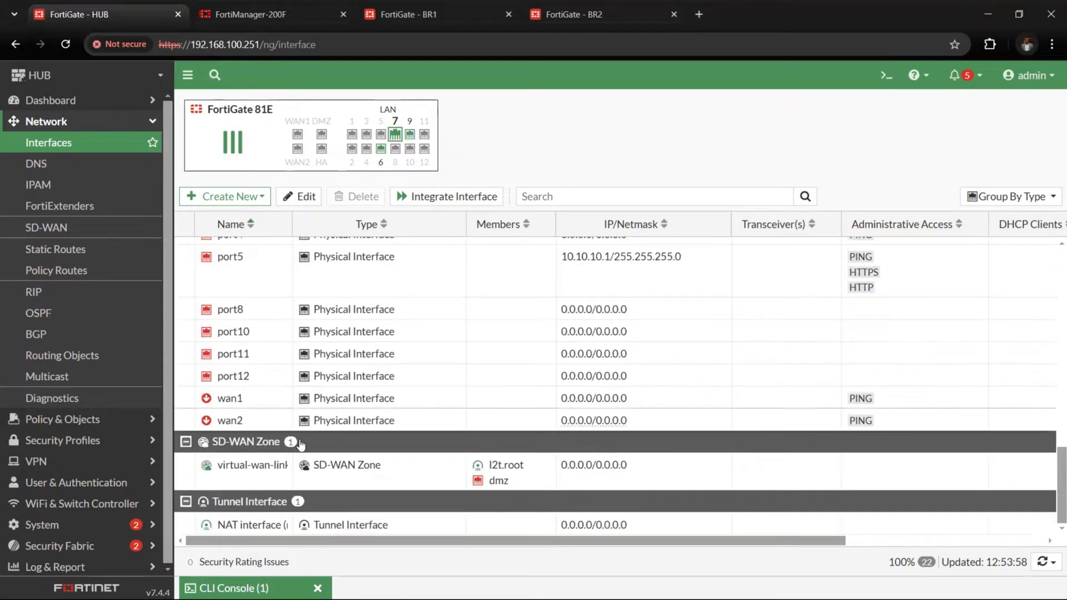
pyautogui.scroll(1, 301, 445)
pyautogui.scroll(4, 301, 445)
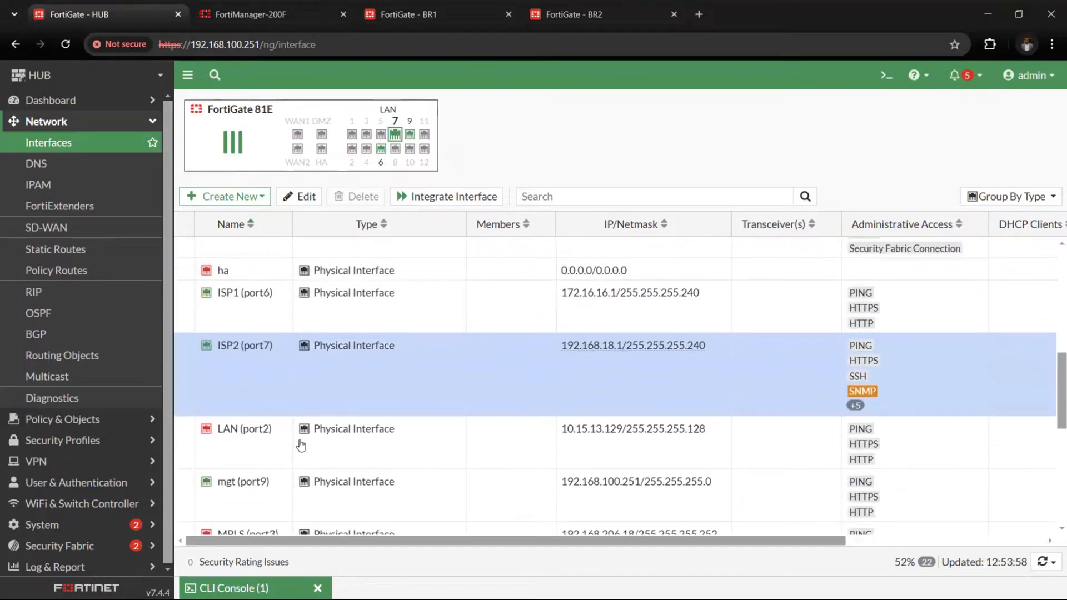
pyautogui.scroll(4, 301, 444)
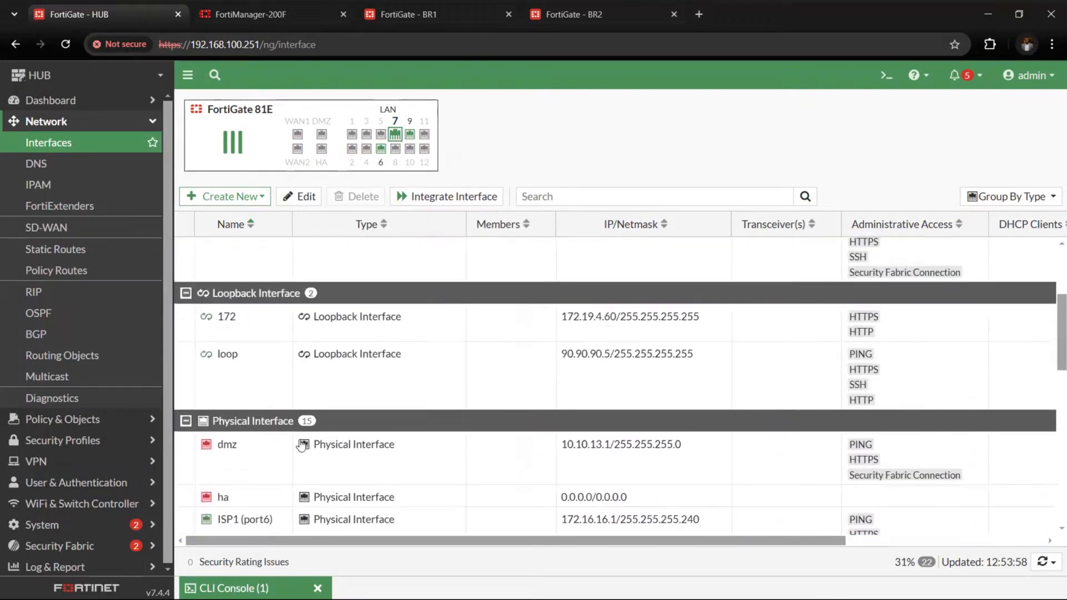
pyautogui.scroll(-8, 301, 445)
pyautogui.scroll(-3, 301, 445)
pyautogui.scroll(10, 301, 474)
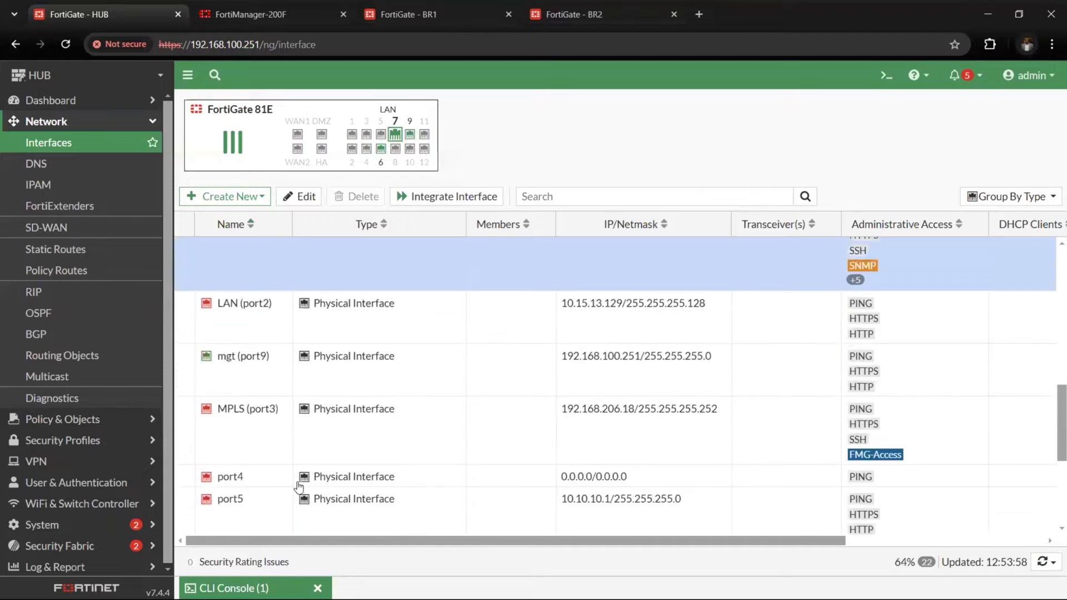
pyautogui.scroll(2, 346, 378)
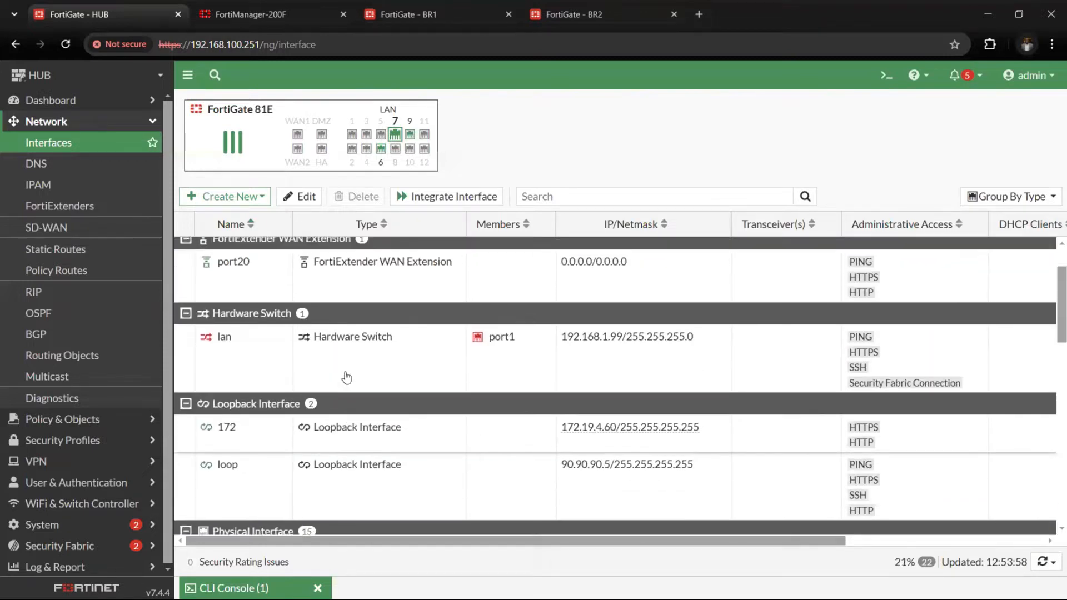
pyautogui.scroll(-6, 346, 378)
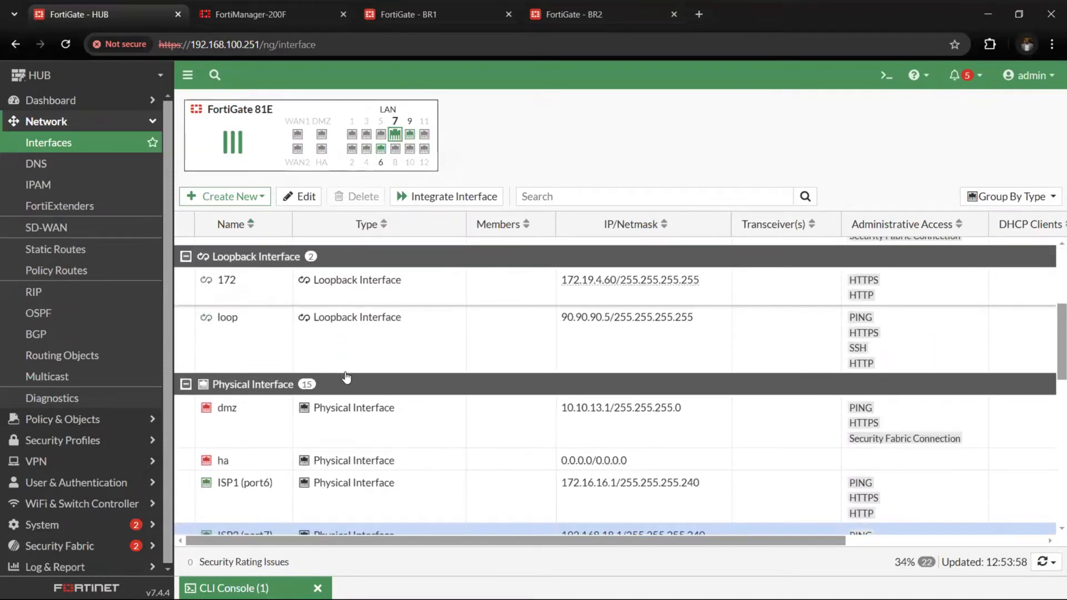
pyautogui.scroll(-3, 346, 378)
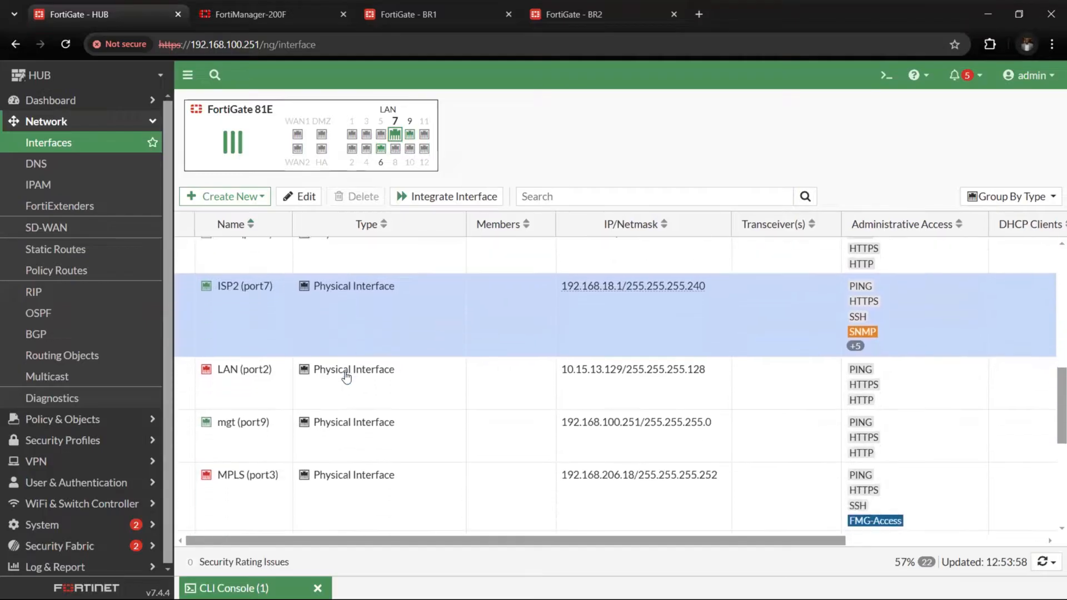
# Enable FMG-Access and Security Fabric Connection as IPv4 administrative access on the HUB's mgt (port9) interface and save the change
pyautogui.click(253, 403)
pyautogui.doubleClick(352, 389)
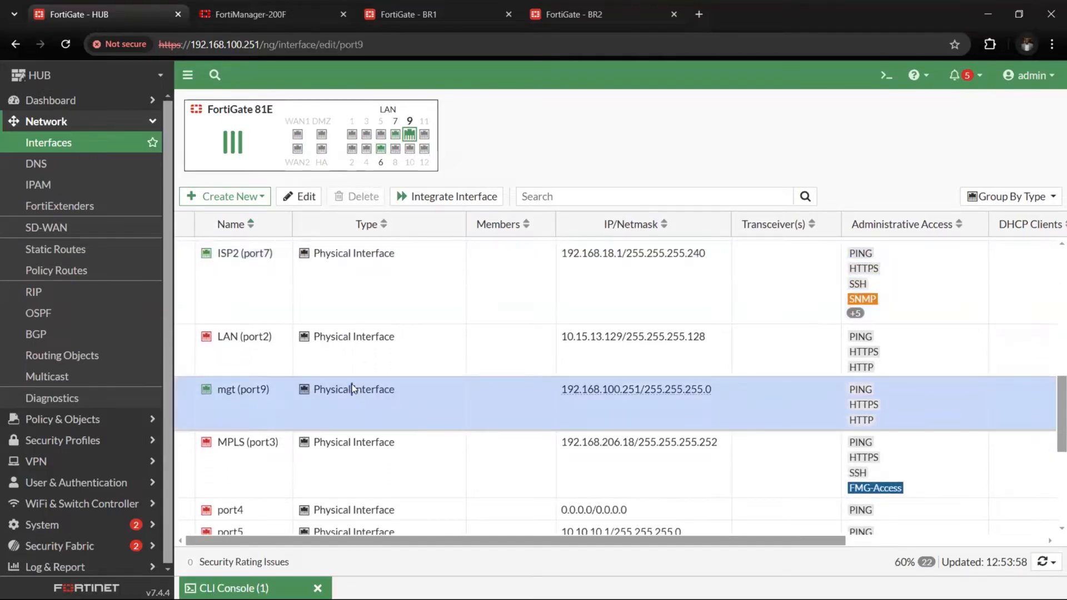
pyautogui.scroll(-1, 305, 361)
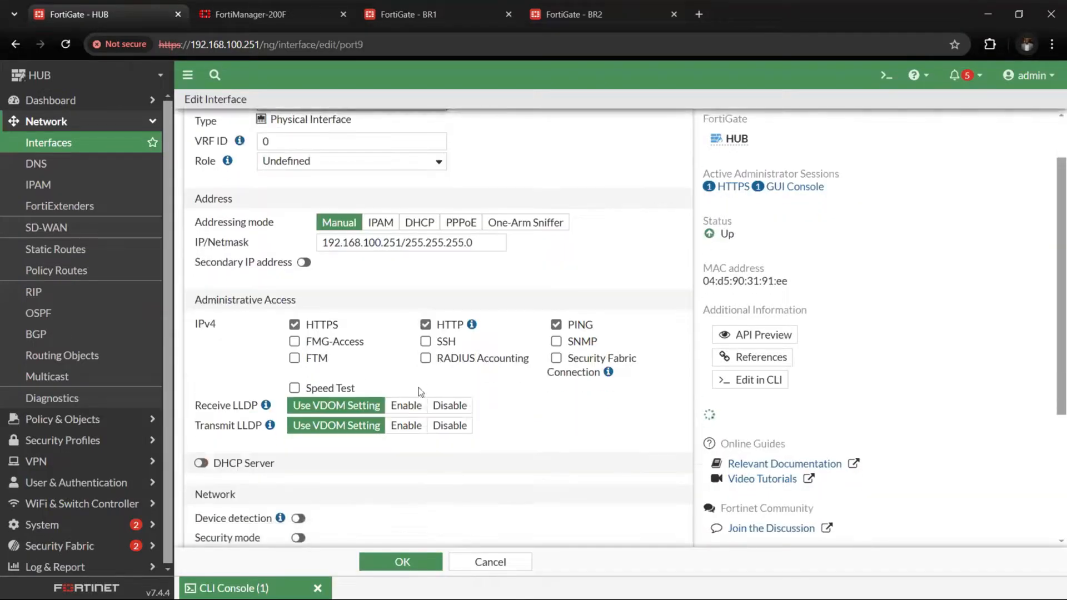
pyautogui.click(295, 341)
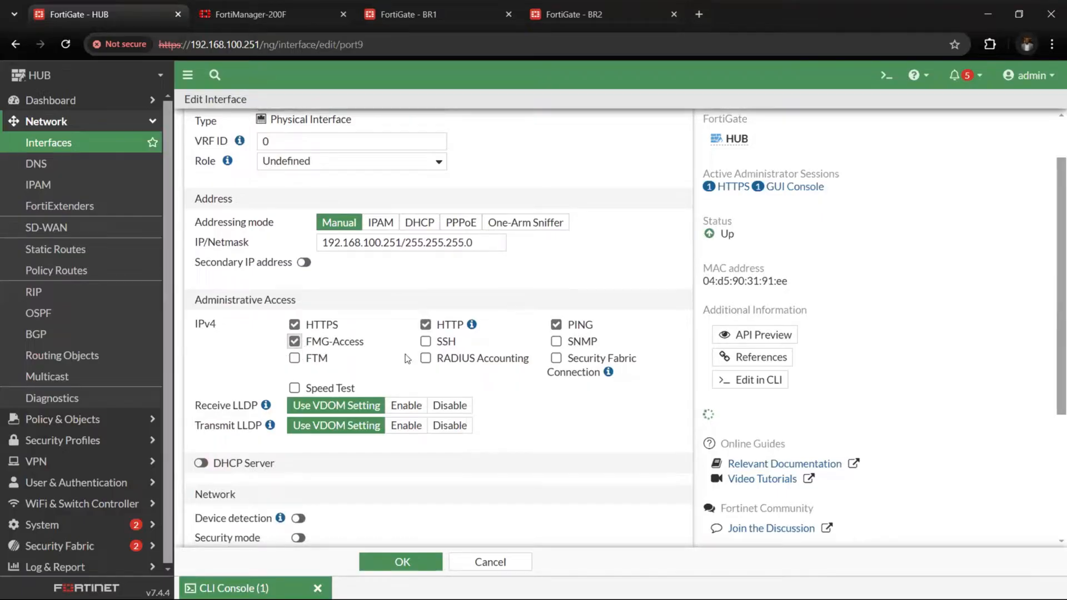
pyautogui.click(556, 358)
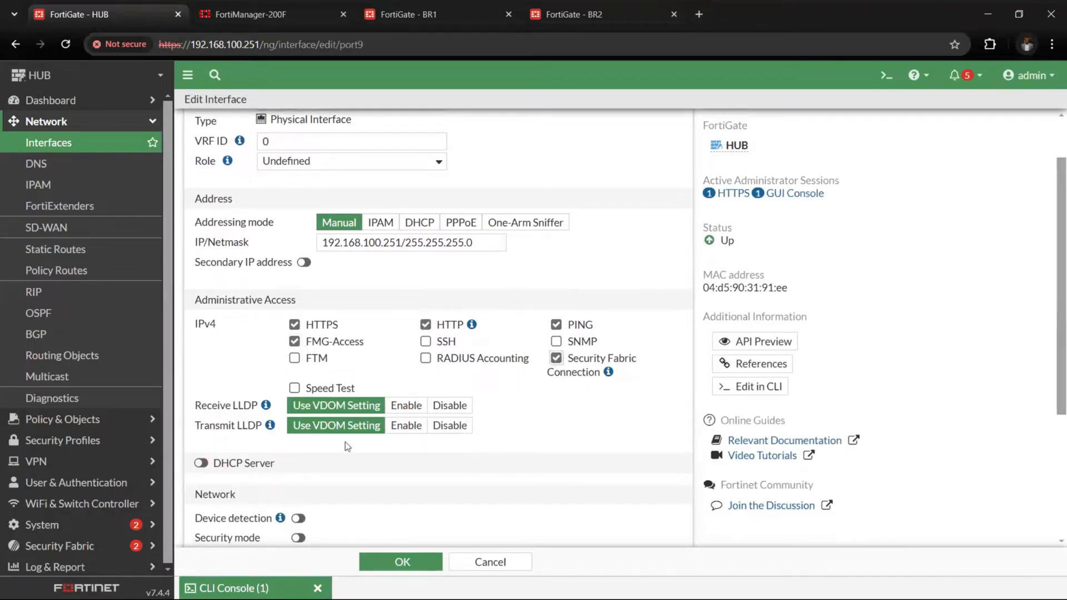
pyautogui.click(398, 563)
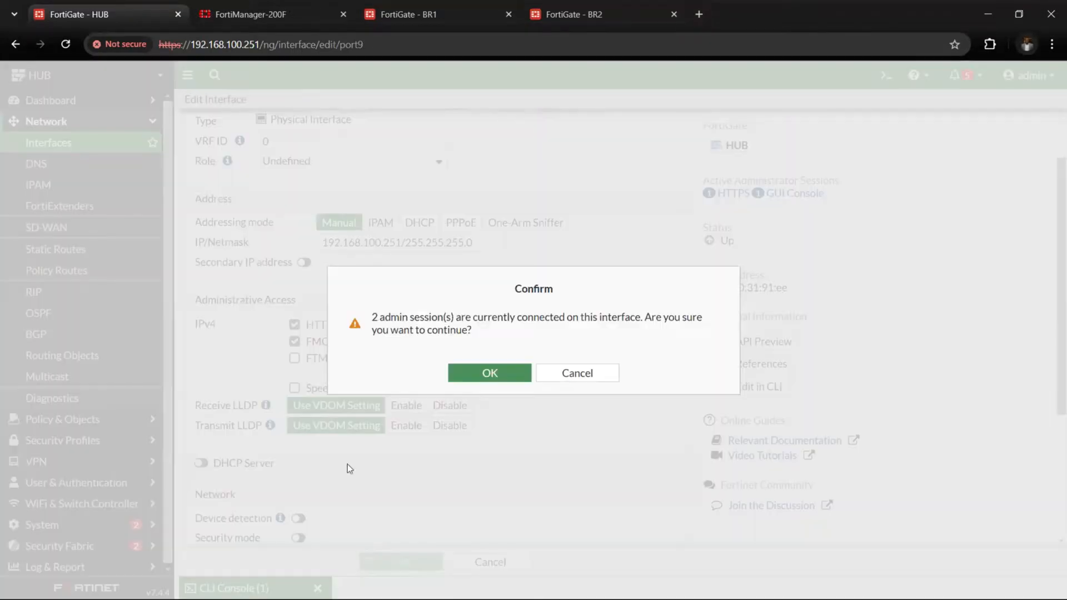
pyautogui.click(489, 373)
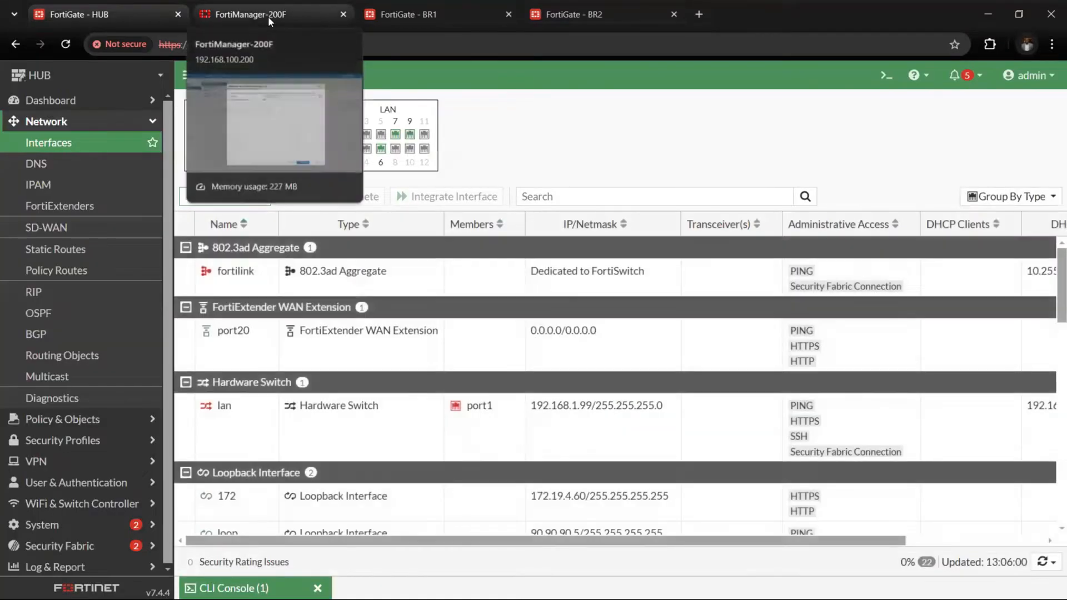
# Back in FortiManager, discover the HUB through legacy device login with user name admin and the account password, and add it as HUB
pyautogui.click(268, 16)
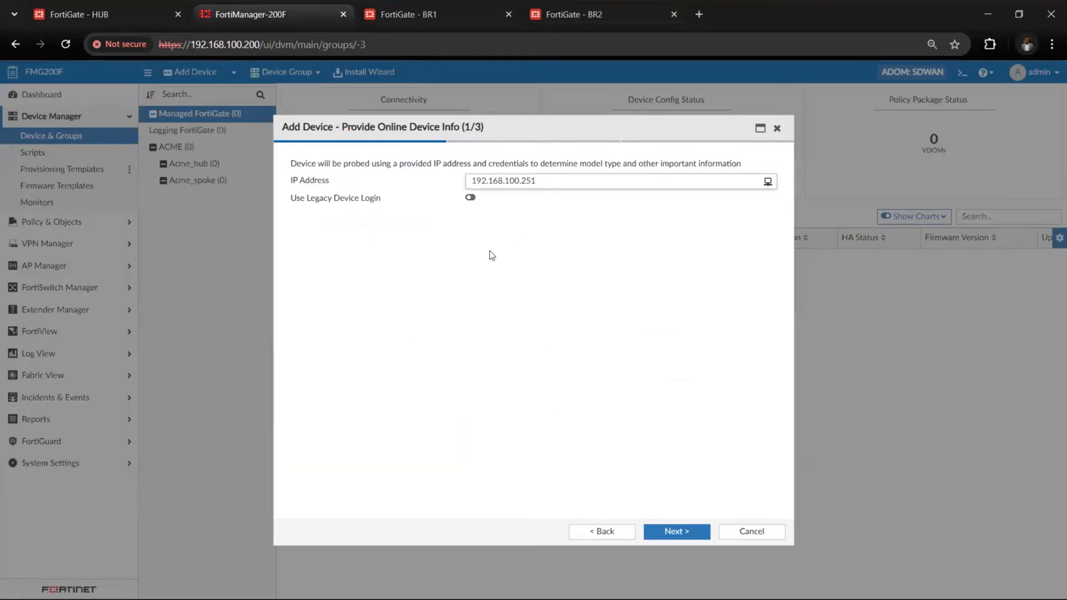
pyautogui.click(470, 198)
pyautogui.click(511, 215)
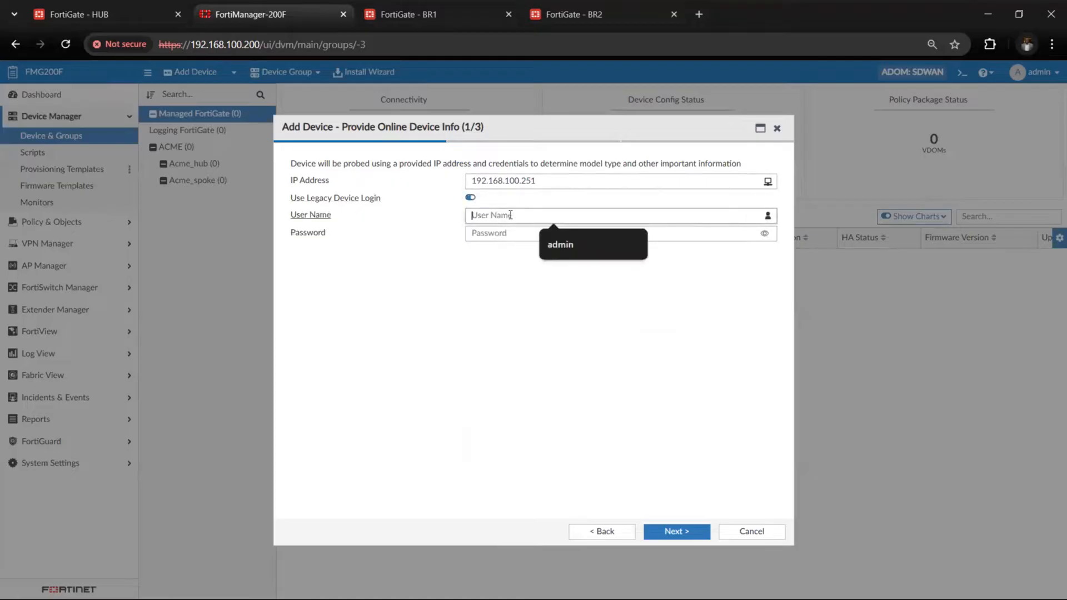
pyautogui.write('admin')
pyautogui.press('Tab')
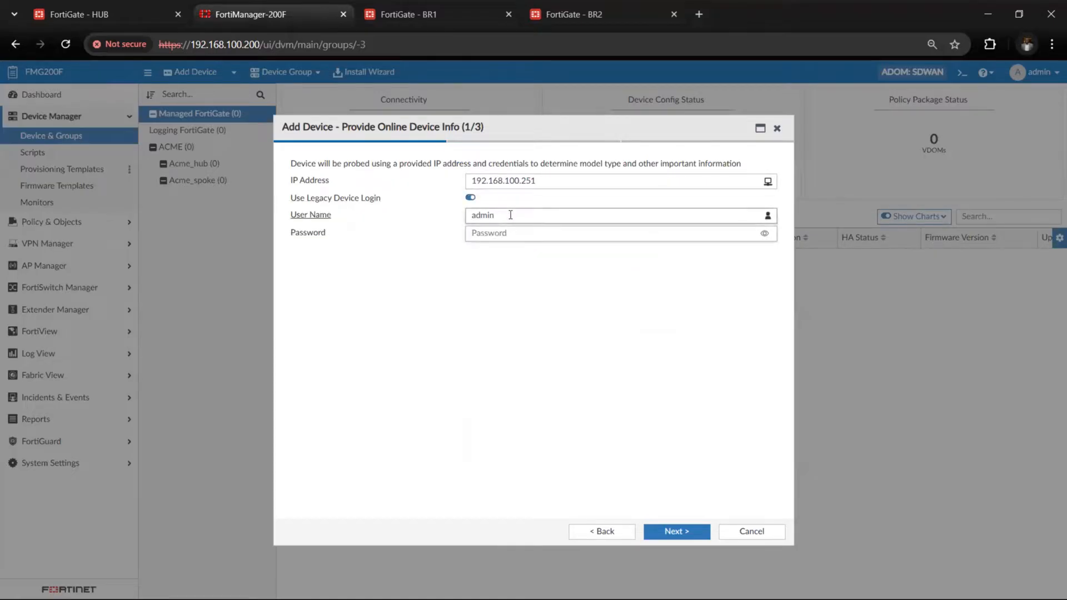
pyautogui.write('ad')
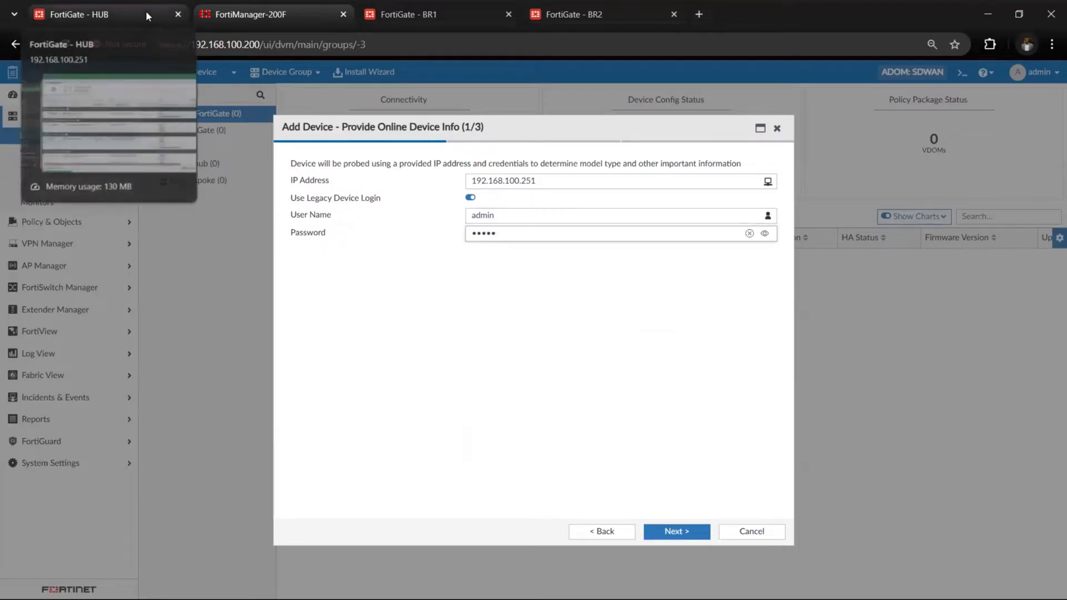
pyautogui.click(684, 536)
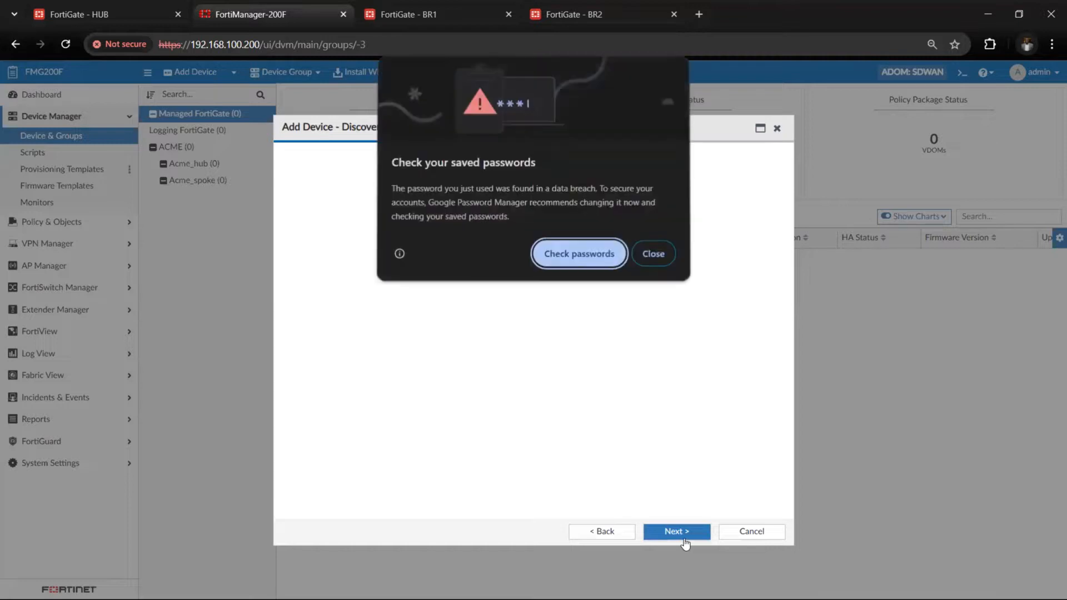
pyautogui.click(653, 256)
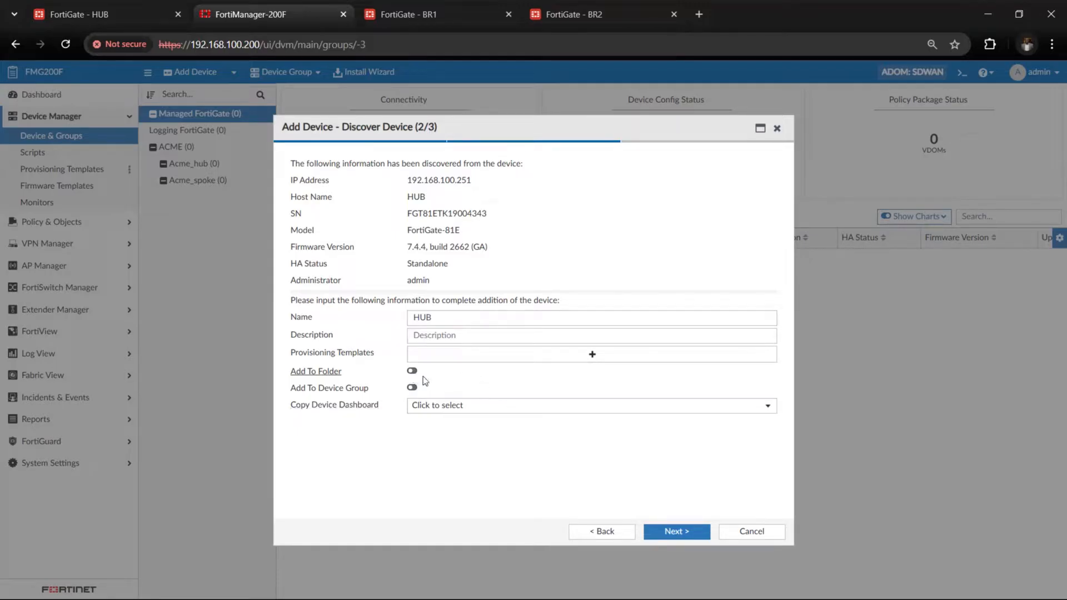
pyautogui.click(673, 533)
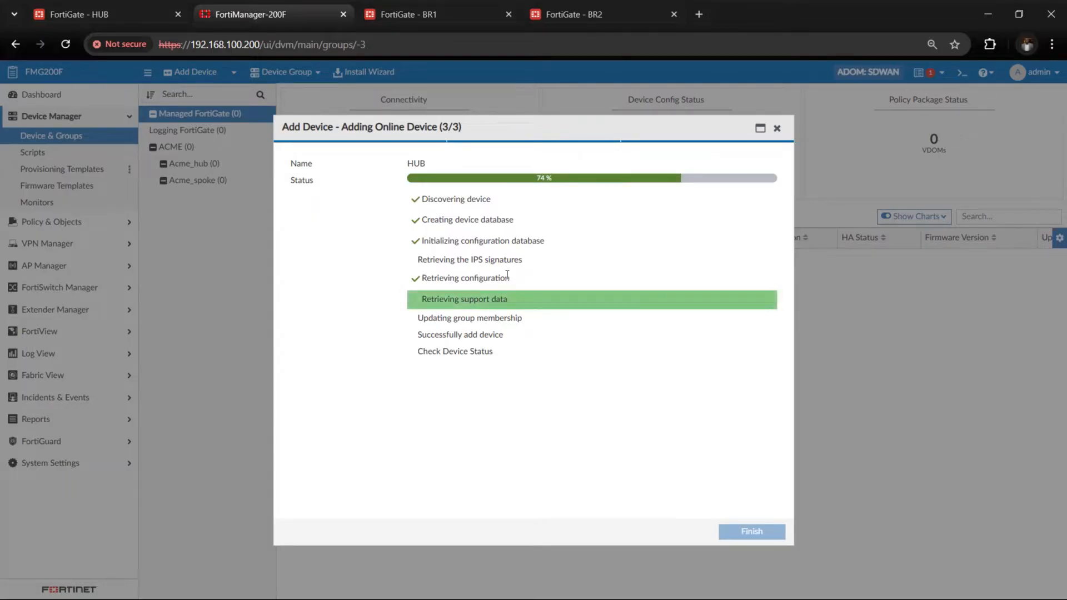
# Switch to the BR1 FortiGate and examine its network interfaces for the port carrying its management address, 192.168.100.142
pyautogui.click(434, 12)
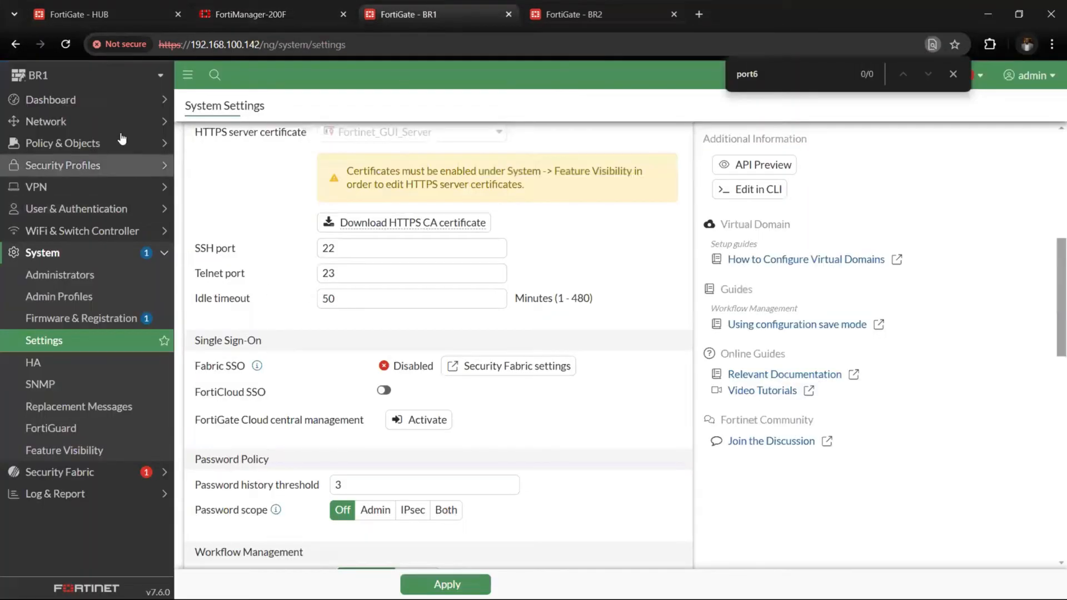
pyautogui.click(121, 122)
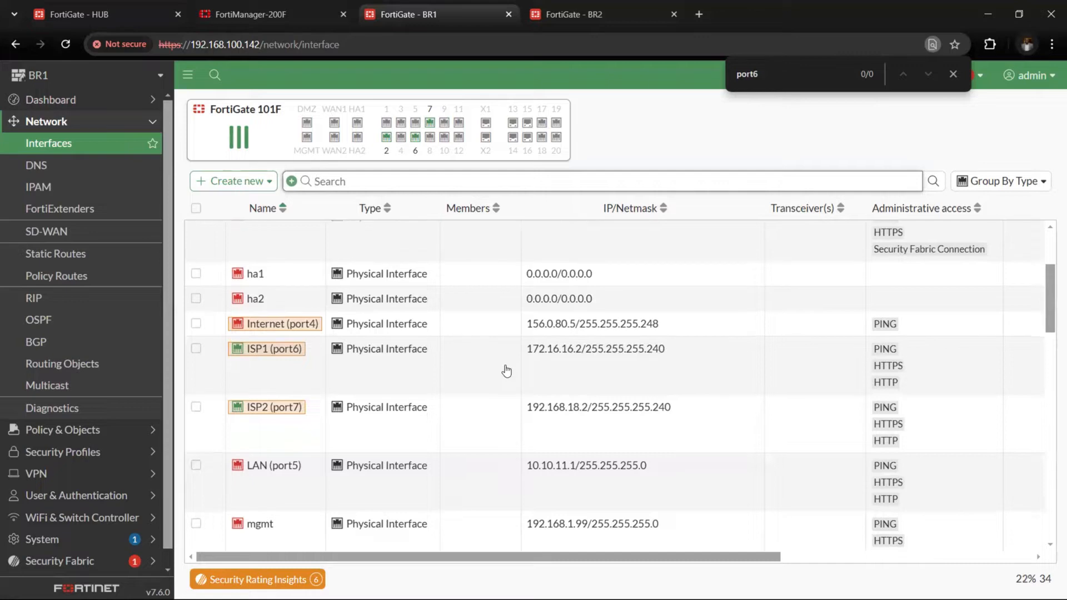
pyautogui.scroll(-4, 507, 371)
pyautogui.scroll(-15, 506, 372)
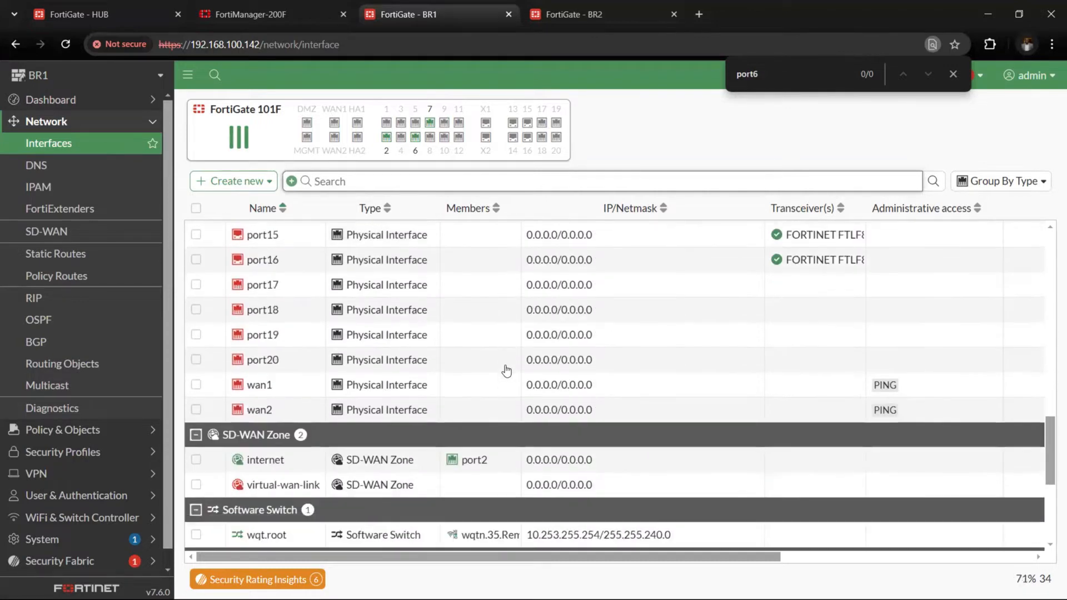
pyautogui.scroll(-1, 505, 365)
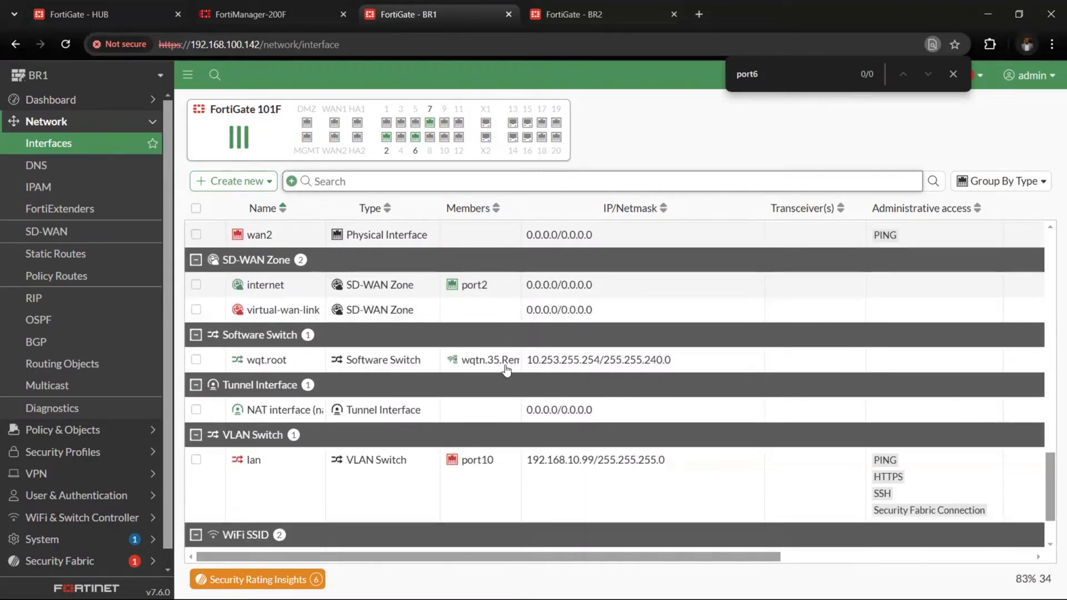
pyautogui.scroll(-1, 506, 372)
pyautogui.scroll(18, 507, 371)
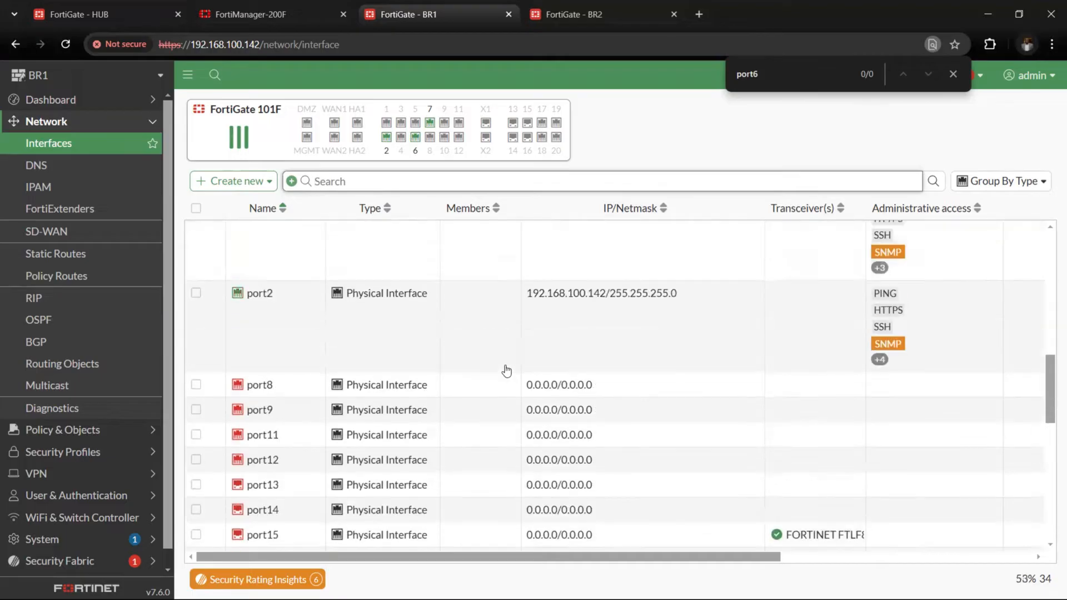
pyautogui.scroll(1, 507, 371)
pyautogui.scroll(3, 507, 371)
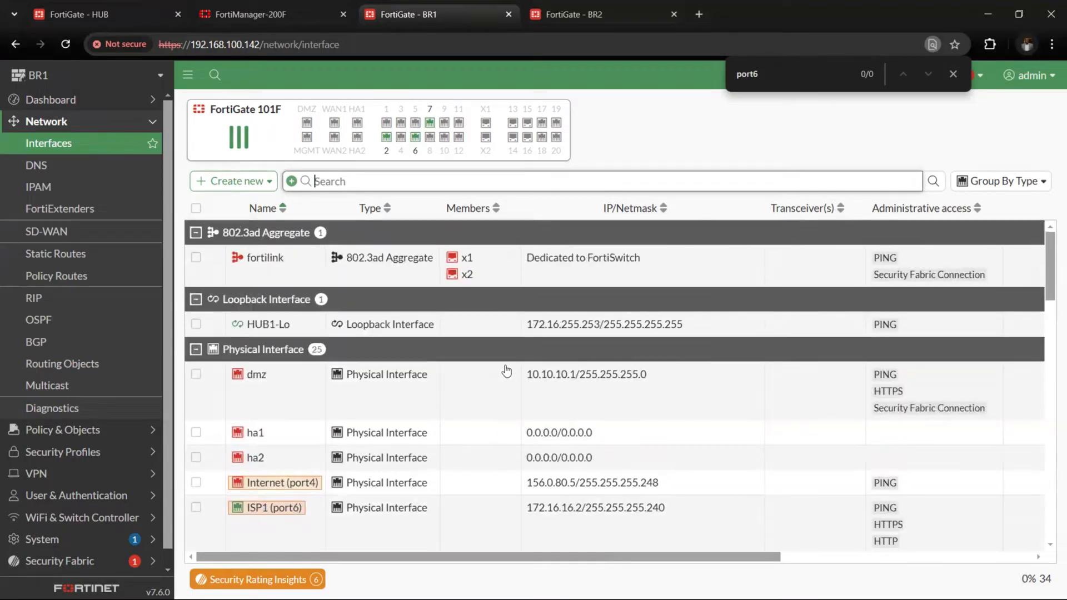
pyautogui.scroll(-5, 507, 371)
pyautogui.scroll(-4, 506, 371)
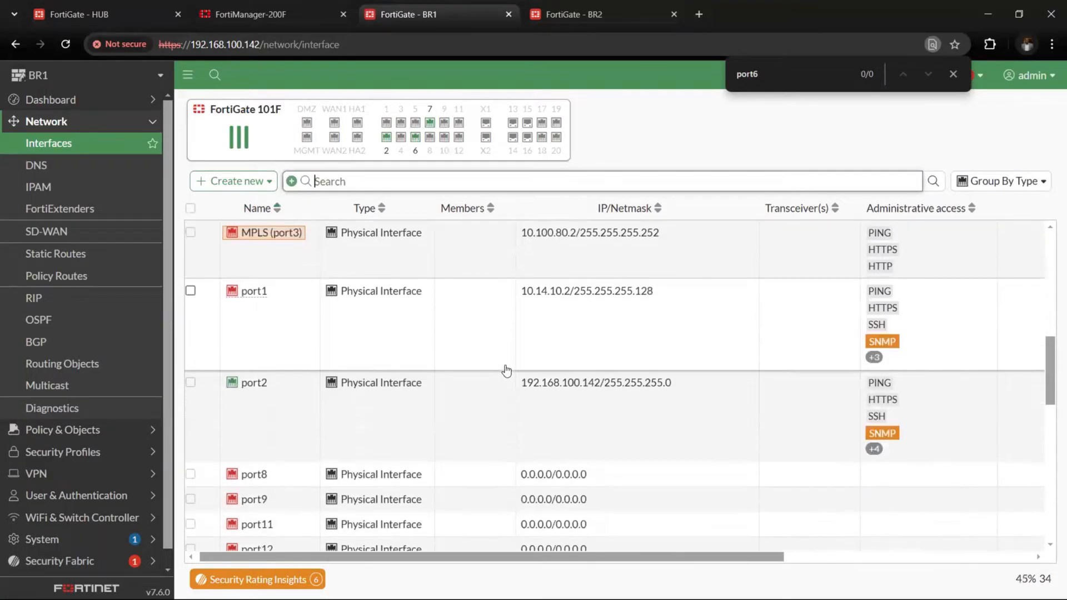
# Open BR1's port2 interface and check whether FMG-Access is among its IPv4 administrative access options
pyautogui.click(506, 371)
pyautogui.doubleClick(500, 441)
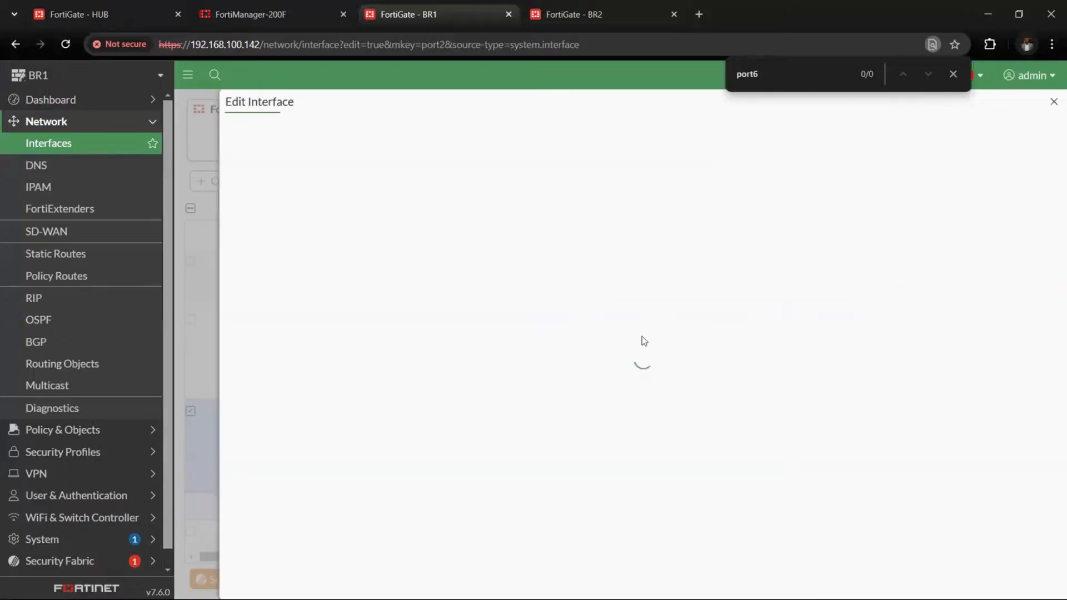
pyautogui.scroll(-2, 649, 340)
pyautogui.scroll(-1, 649, 340)
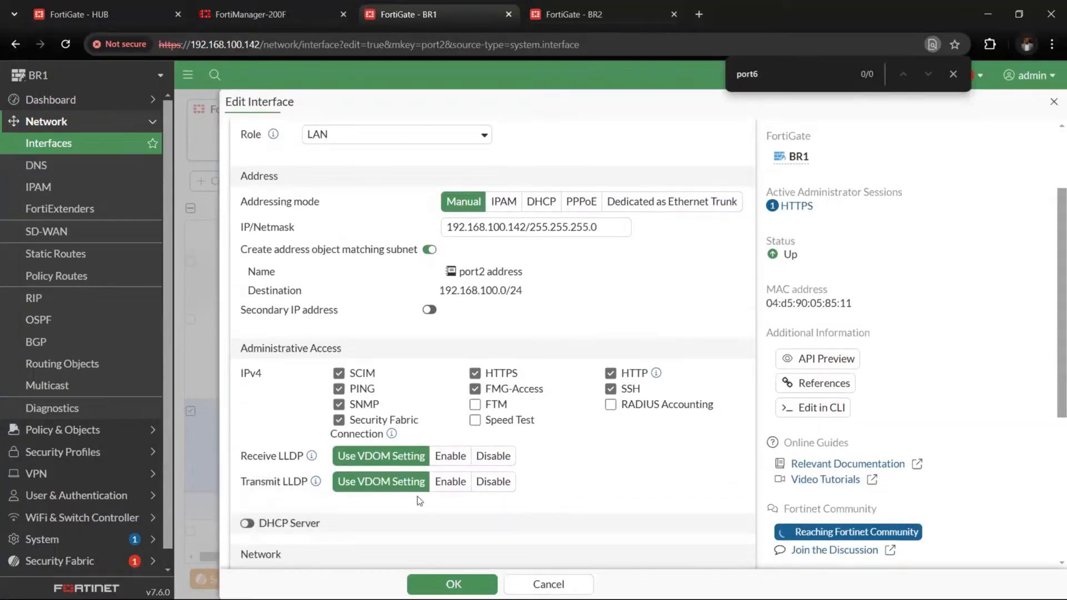
pyautogui.click(453, 584)
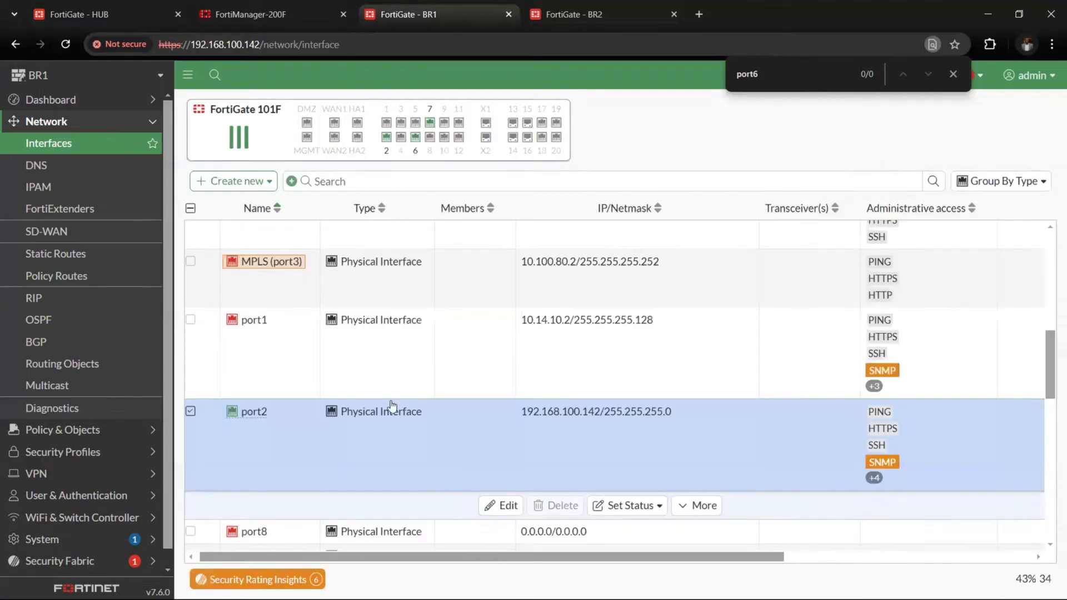
# Switch back to FortiManager and finish adding the HUB with the Import Later option
pyautogui.click(307, 16)
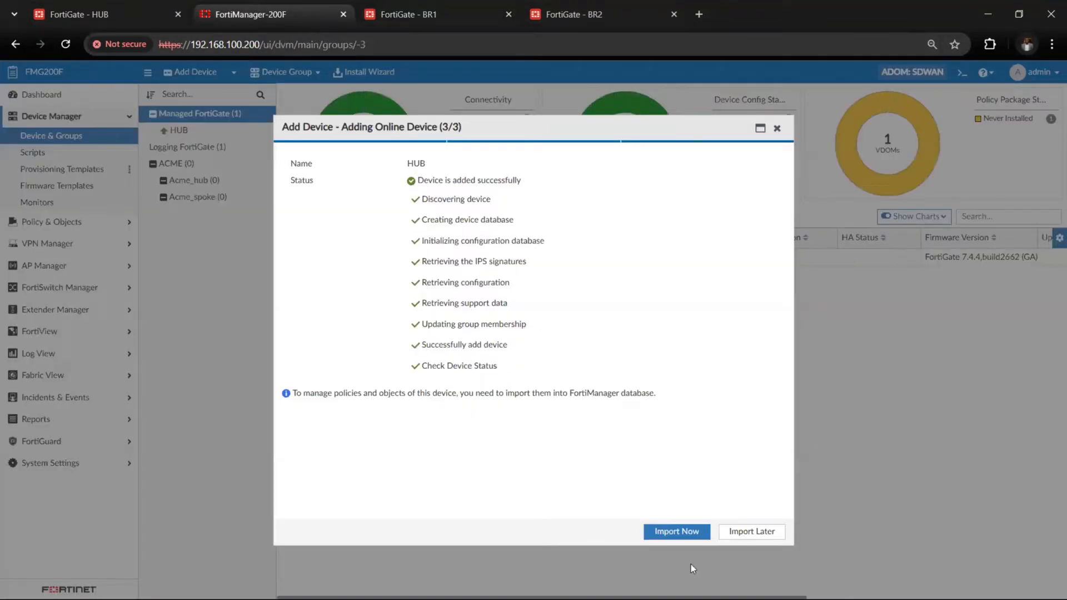
pyautogui.click(746, 534)
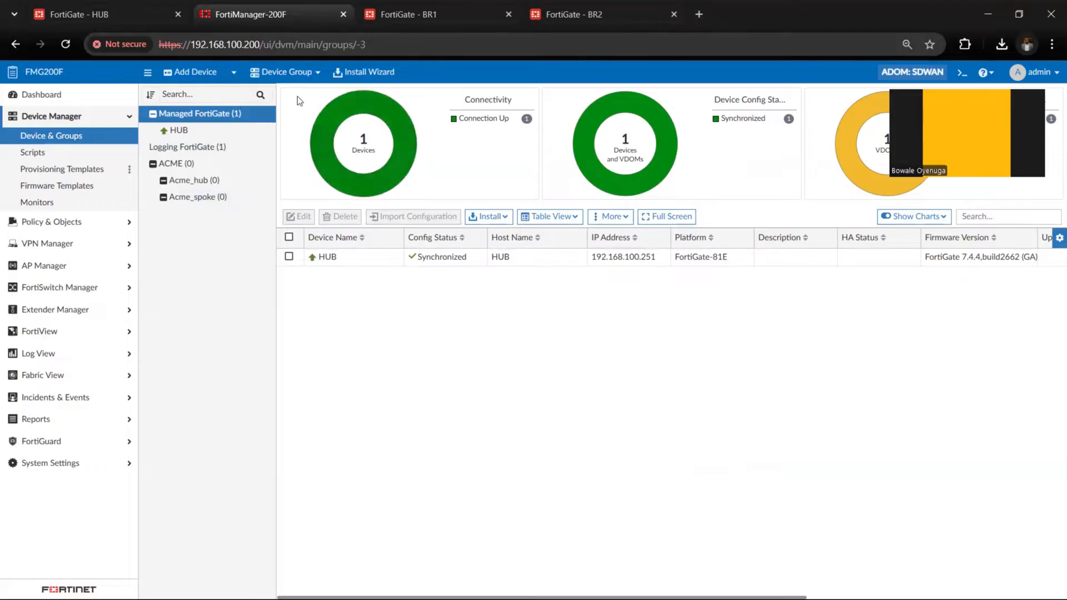
pyautogui.click(302, 76)
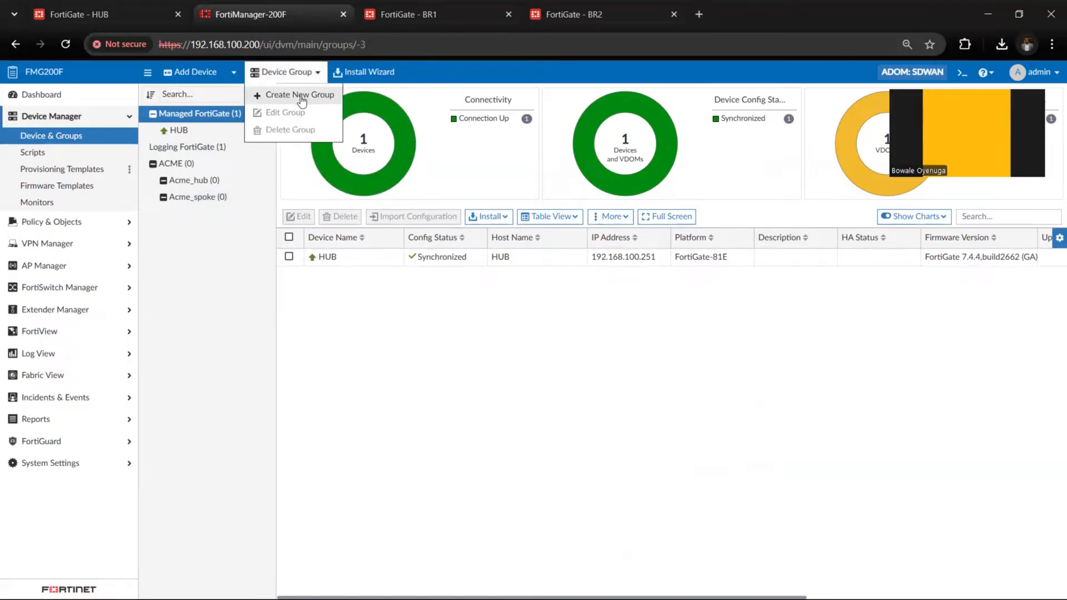
# Start adding another online device by discovery, using BR1's IP address 192.168.100.142
pyautogui.click(195, 71)
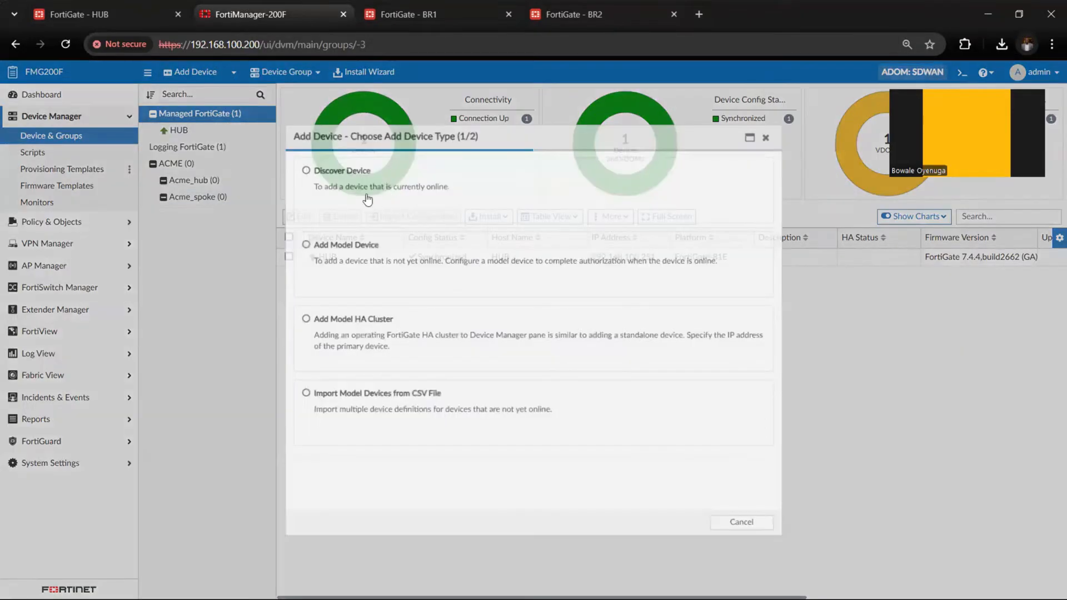
pyautogui.click(341, 169)
pyautogui.click(505, 182)
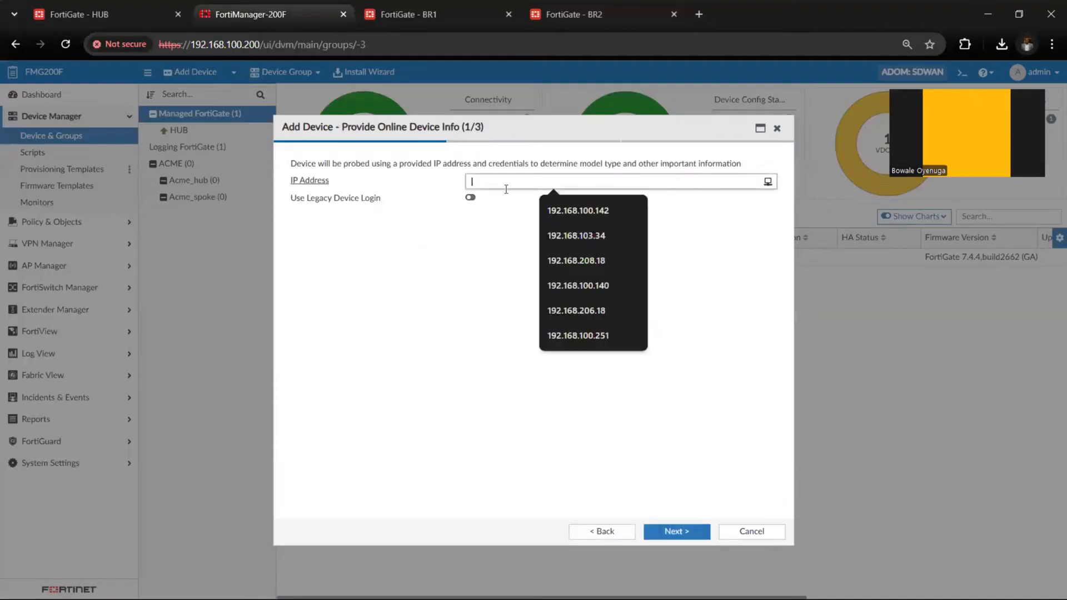
pyautogui.click(545, 211)
# Discover BR1 through legacy device login with user name admin and the account password, dismissing the browser's password warning
pyautogui.click(470, 197)
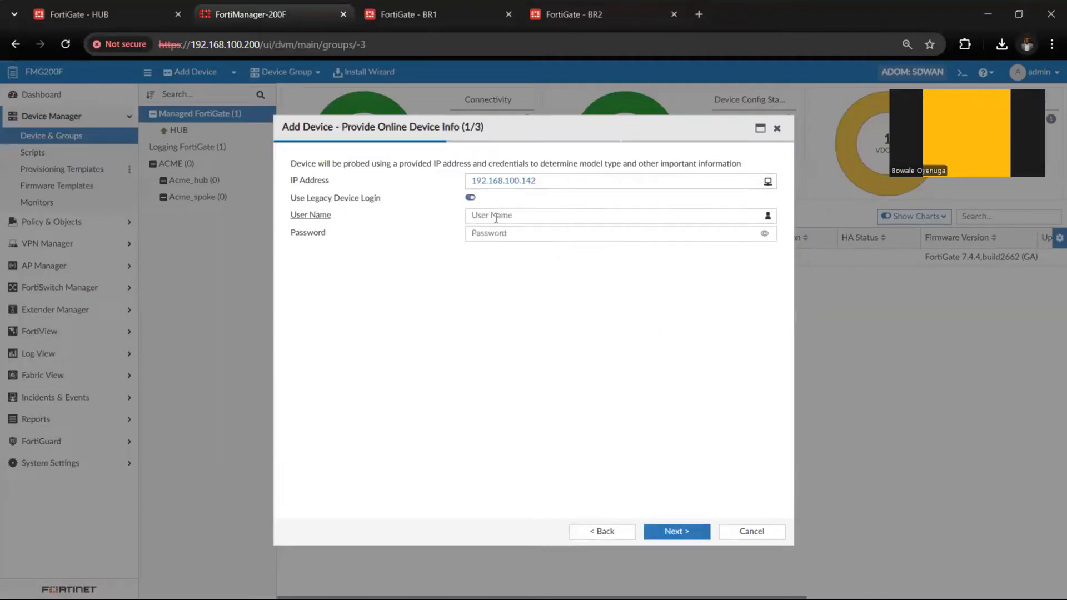
pyautogui.click(501, 216)
pyautogui.write('admin')
pyautogui.press('Tab')
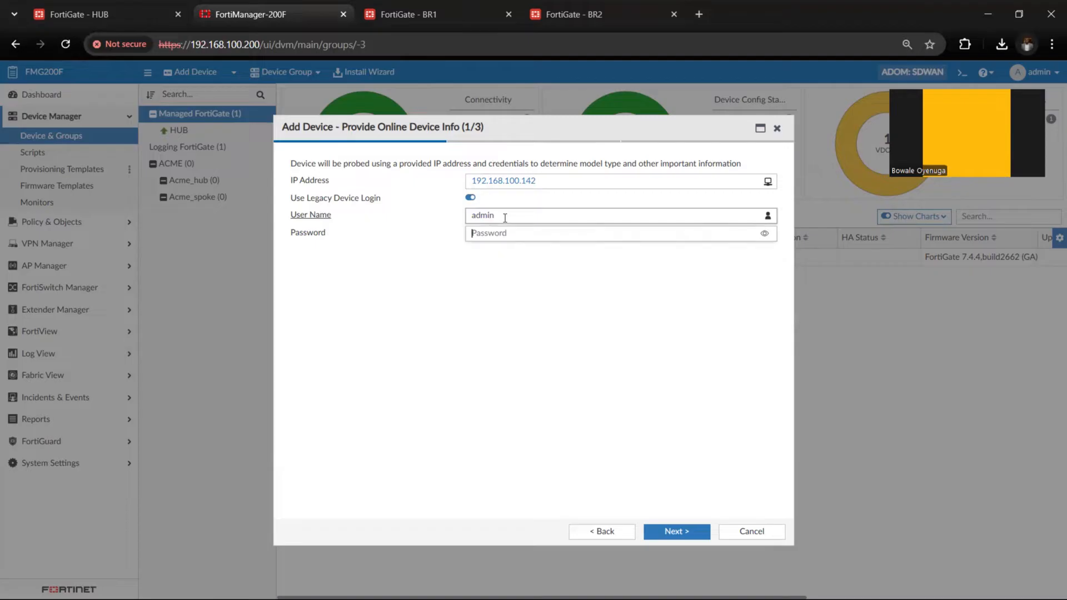
pyautogui.write('adm')
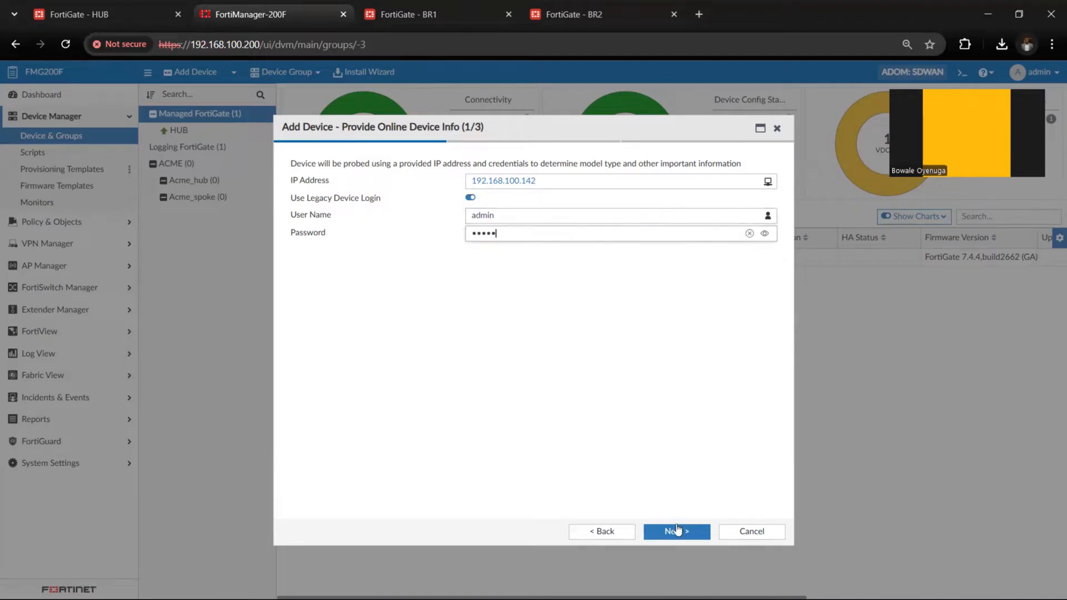
pyautogui.write('in')
pyautogui.click(677, 531)
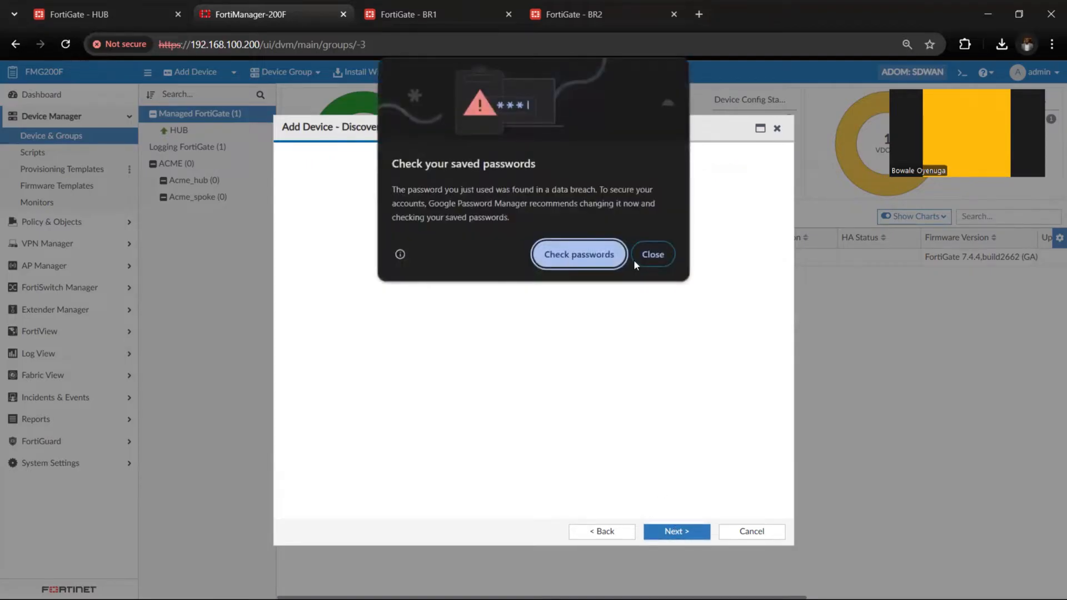
pyautogui.click(648, 256)
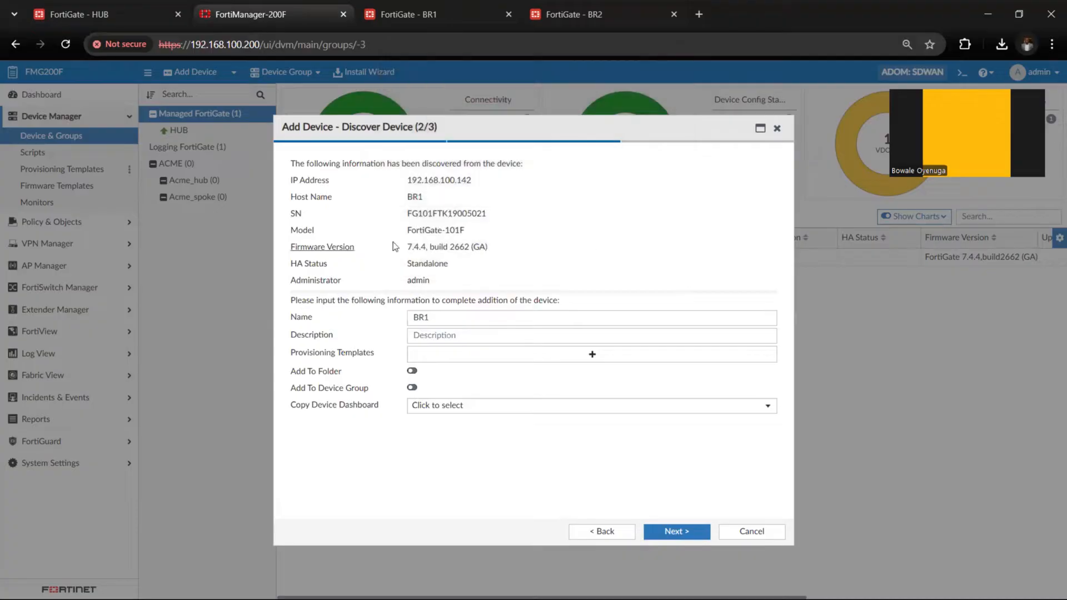
# Name the discovered device branch1_fgt_ACME, add it to FortiManager and finish with the Import Later option
pyautogui.moveTo(405, 248); pyautogui.dragTo(430, 248)
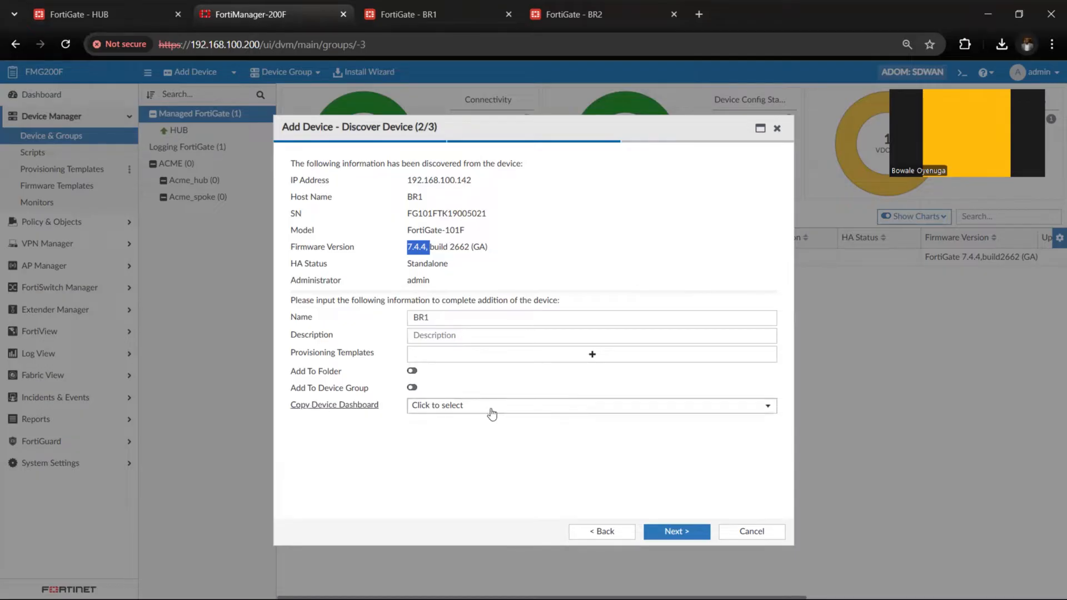
pyautogui.click(452, 319)
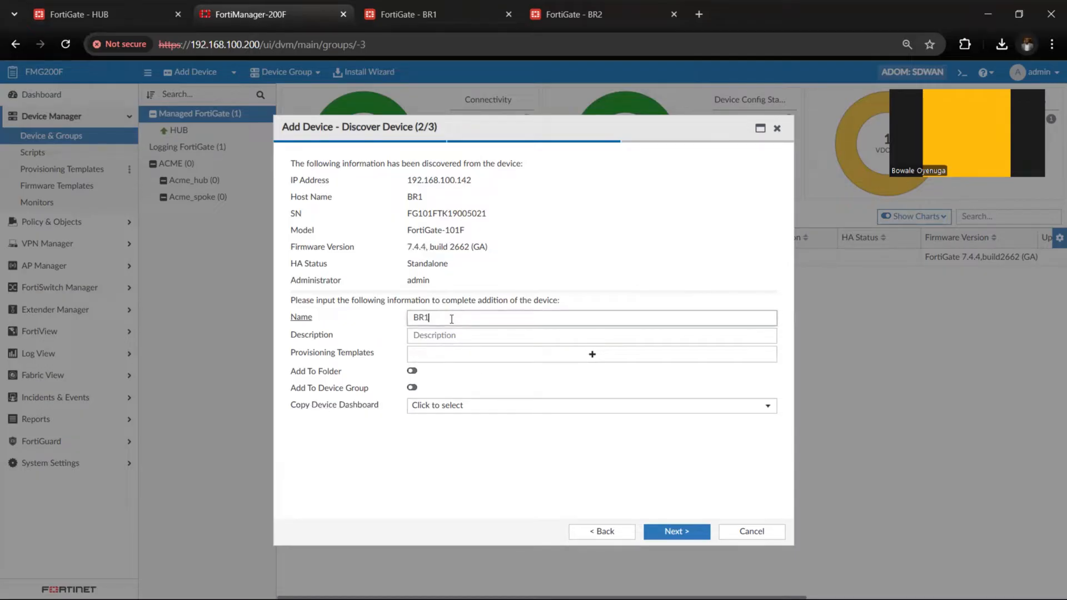
pyautogui.write('barn')
pyautogui.press('BackSpace')
pyautogui.press('BackSpace')
pyautogui.write('ran')
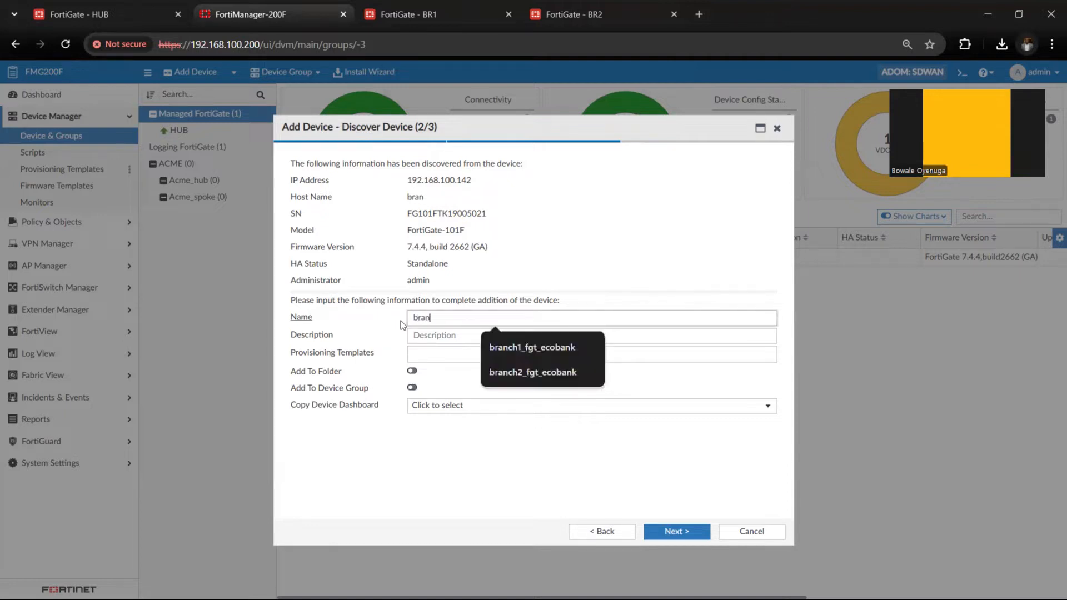
pyautogui.write('ch1')
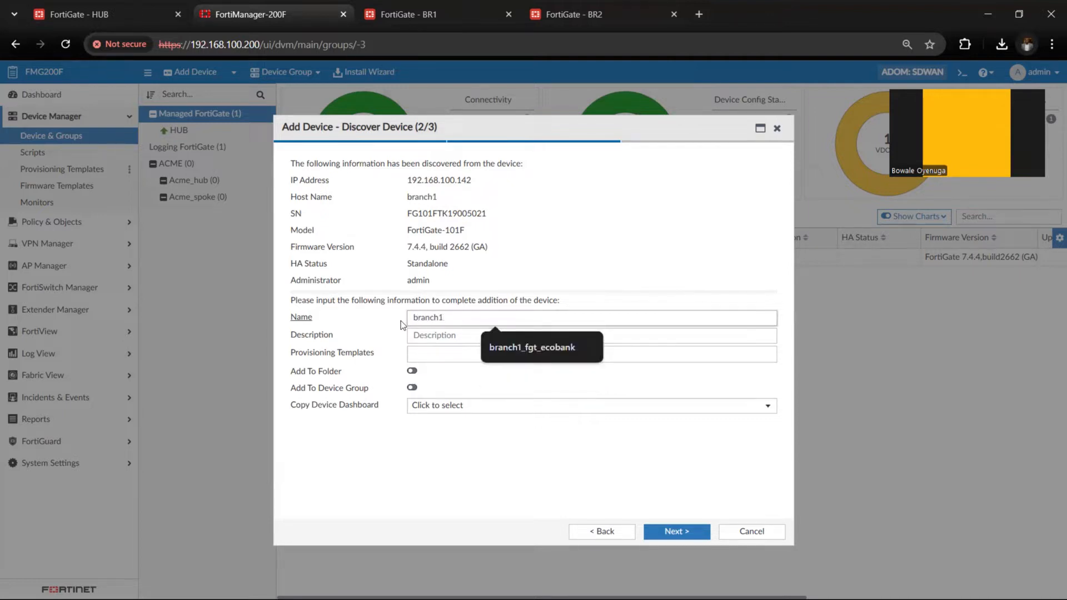
pyautogui.write('_fgt_A')
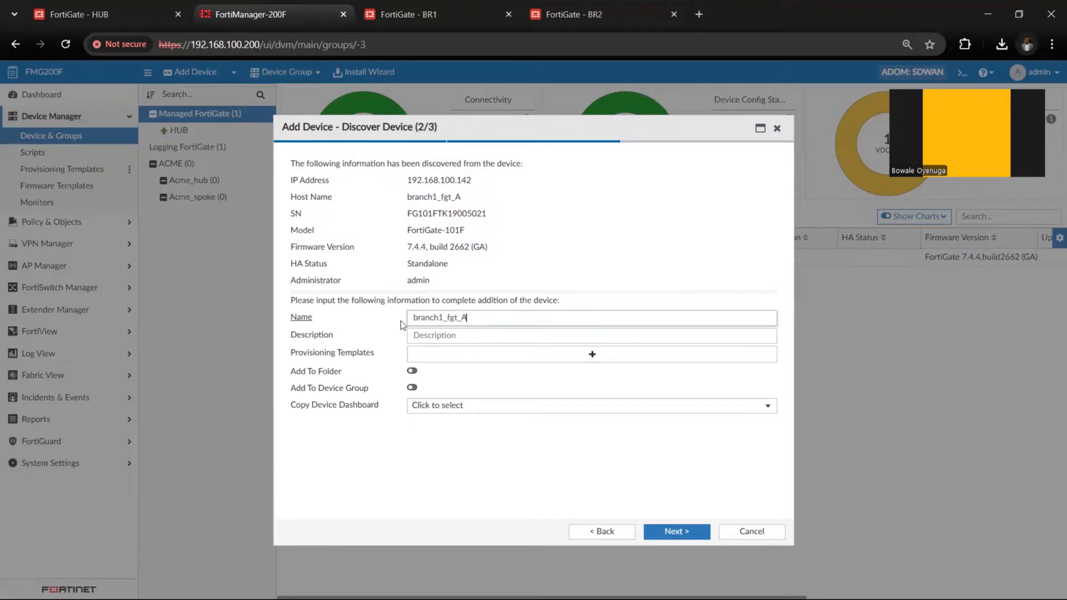
pyautogui.write('CME')
pyautogui.click(669, 528)
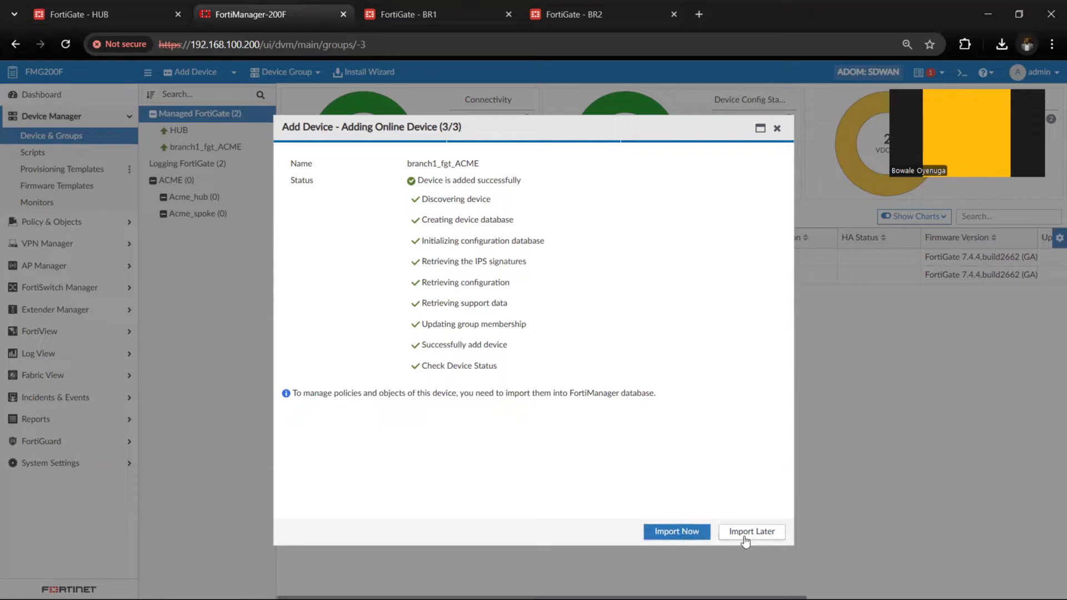
pyautogui.click(745, 534)
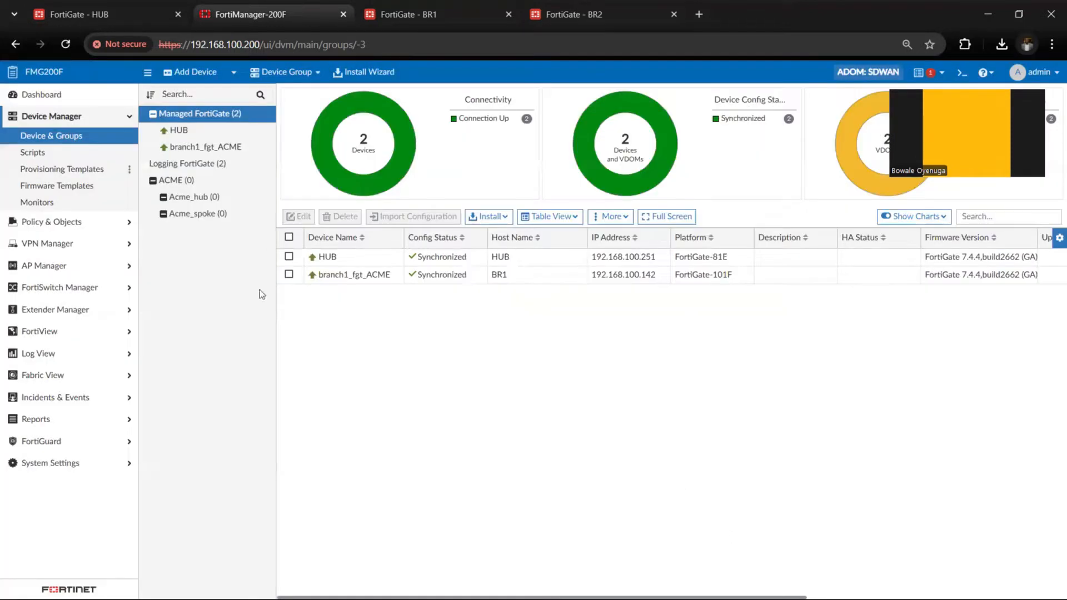
# Rename the managed HUB device as datacenter_ACME and save the change
pyautogui.click(334, 260)
pyautogui.rightClick(334, 262)
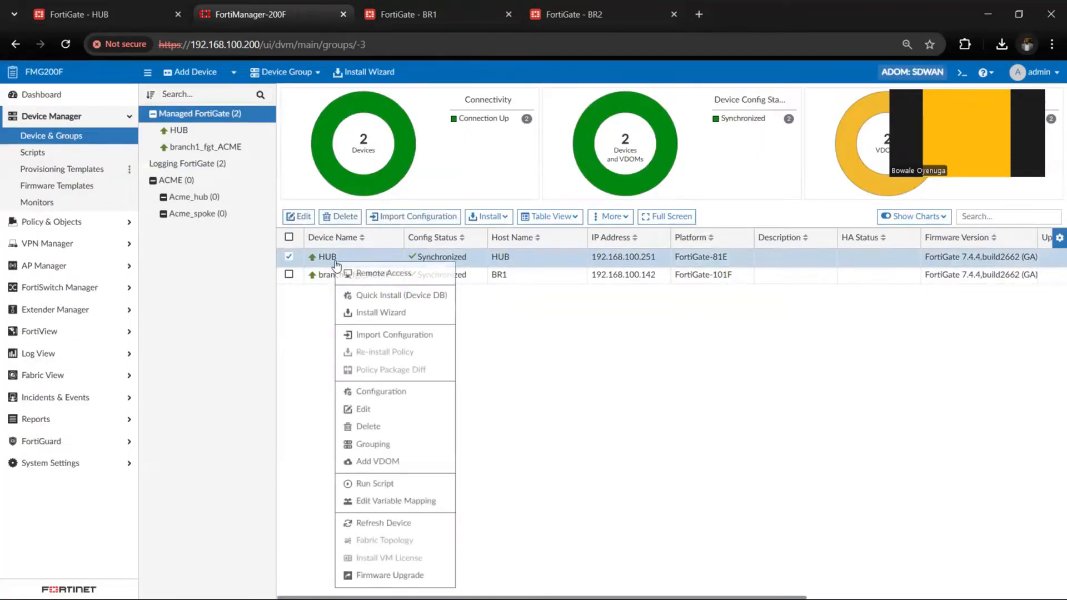
pyautogui.click(380, 409)
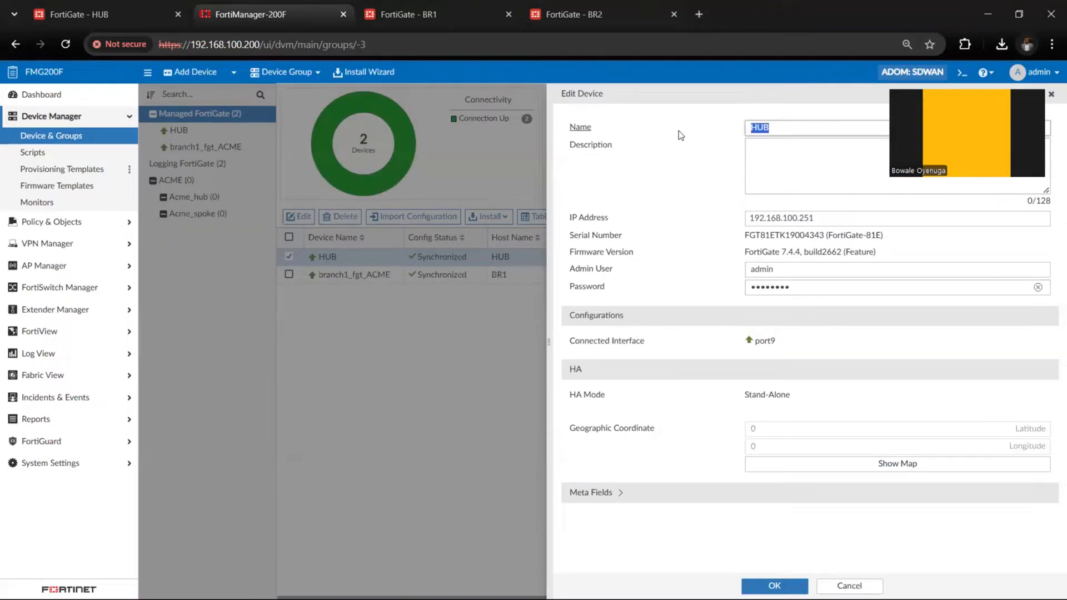
pyautogui.write('da')
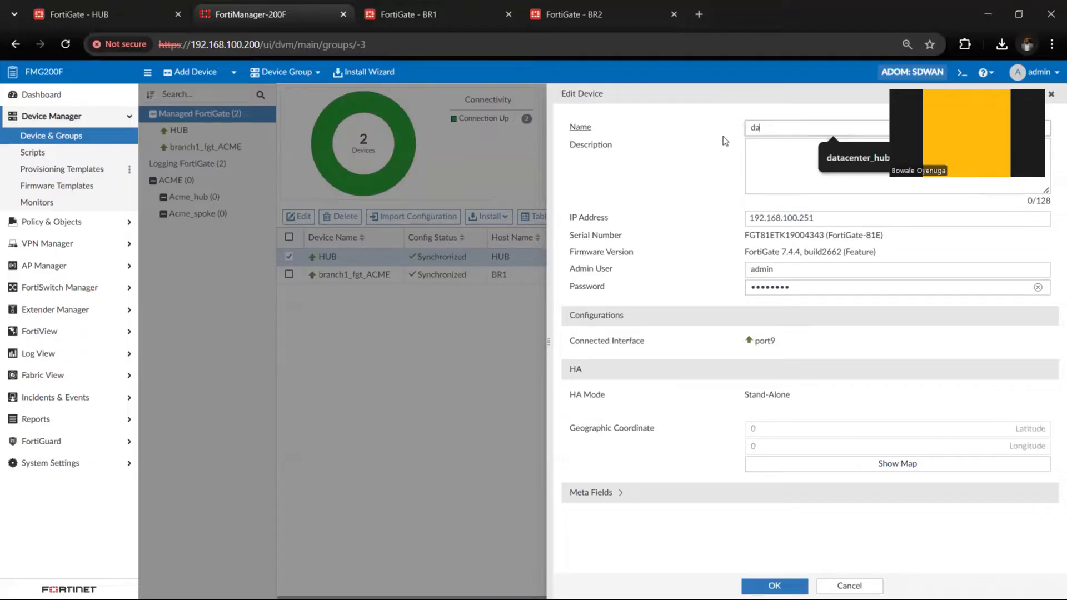
pyautogui.click(839, 170)
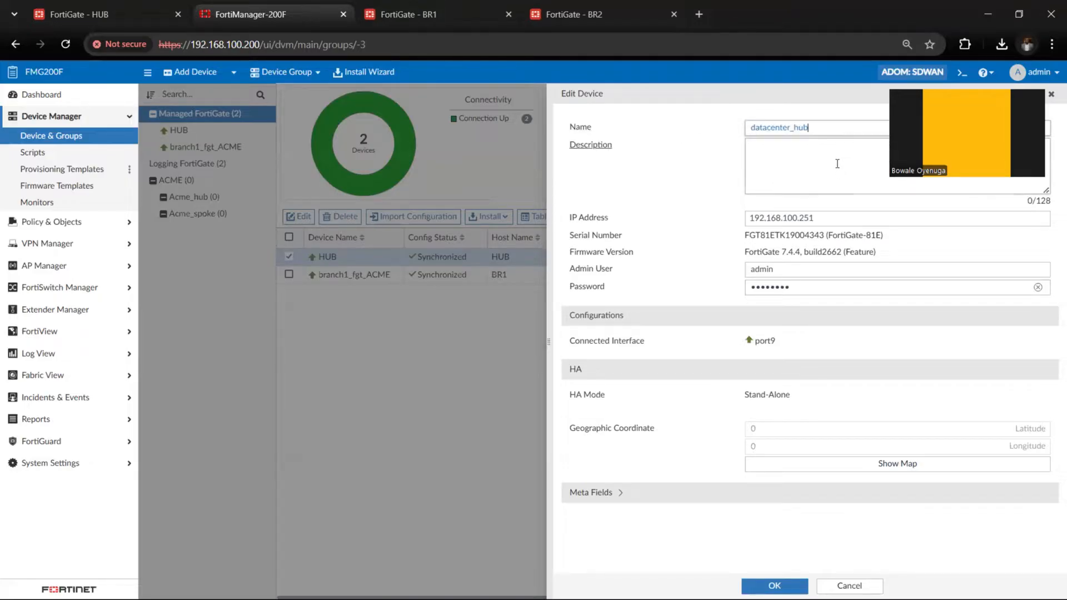
pyautogui.click(804, 127)
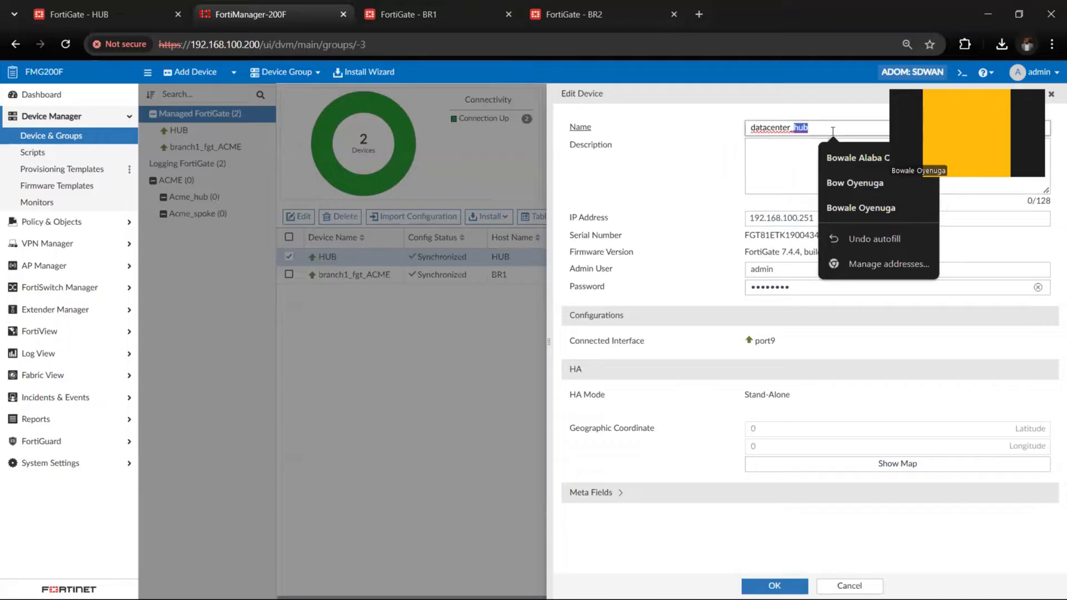
pyautogui.write('A')
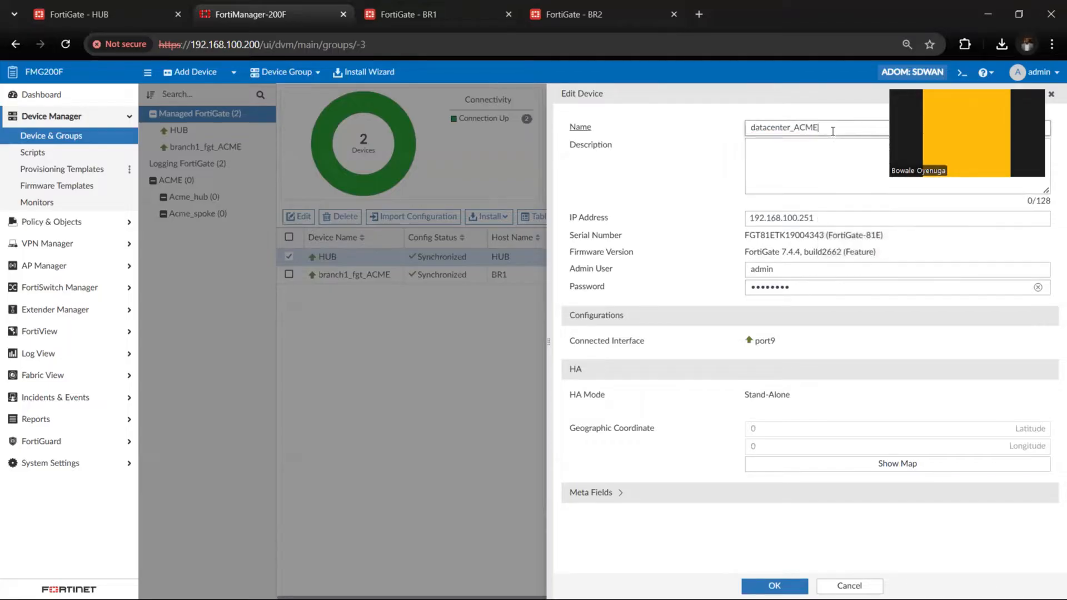
pyautogui.write('CME')
pyautogui.click(775, 585)
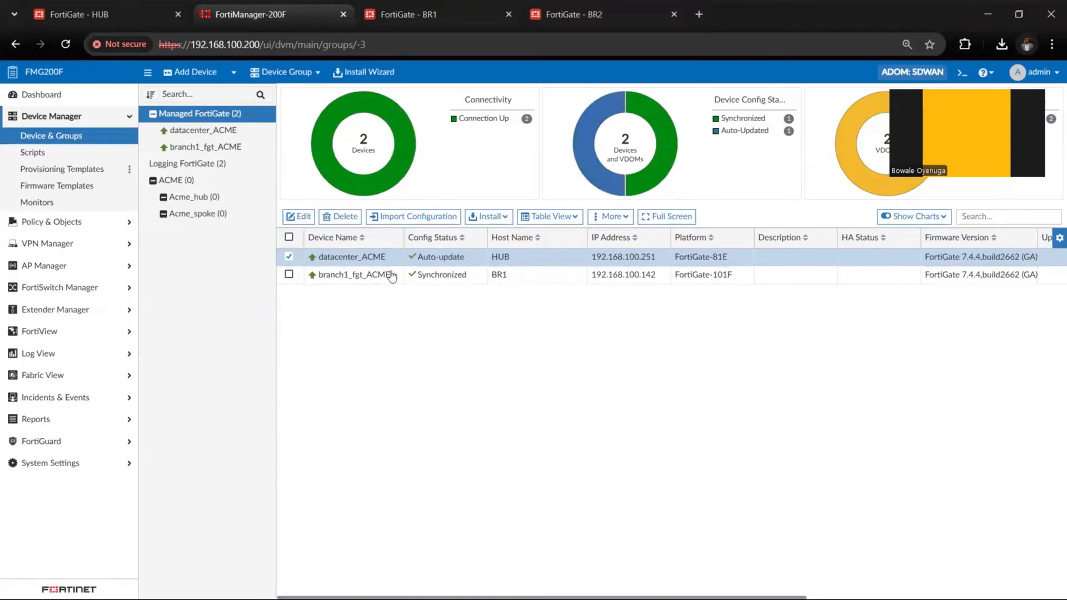
# Switch to the HUB FortiGate and review the ISP1, ISP2, LAN, MPLS and port5 entries in its interface list
pyautogui.click(103, 15)
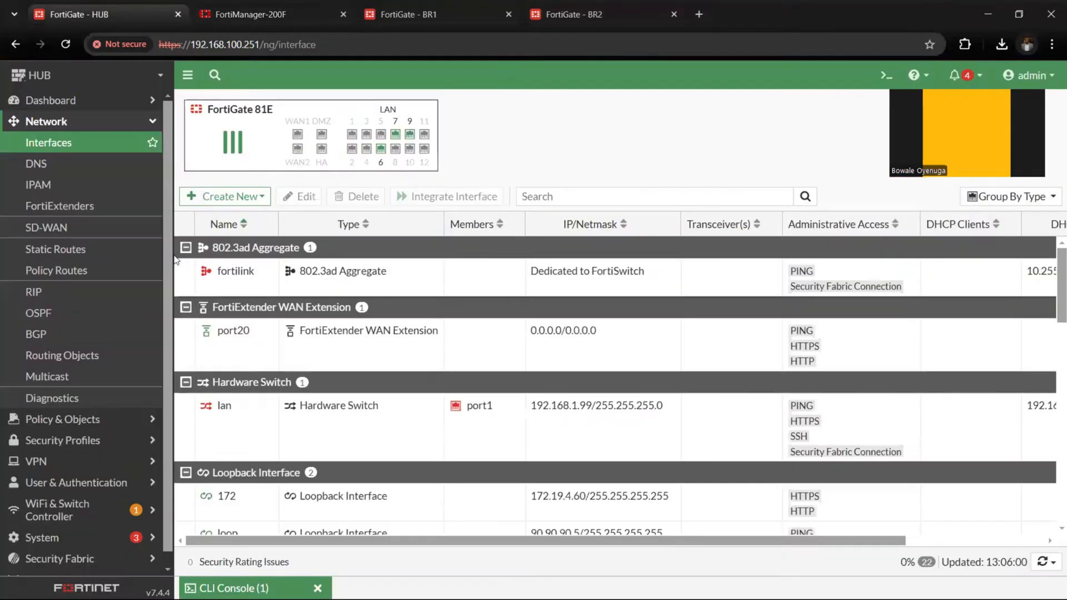
pyautogui.scroll(-6, 237, 333)
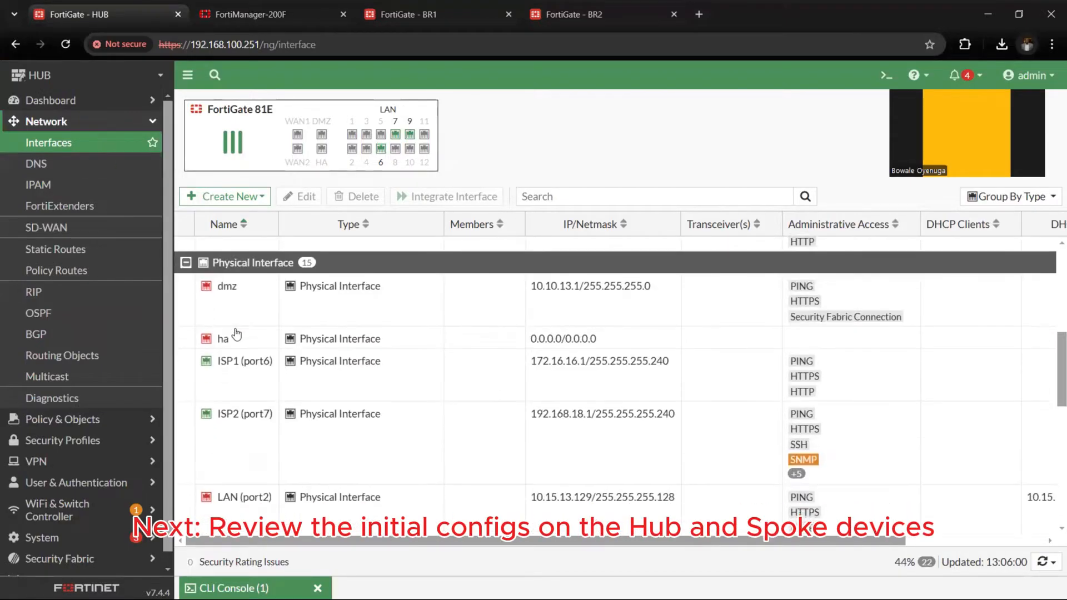
pyautogui.scroll(-2, 236, 333)
pyautogui.click(267, 306)
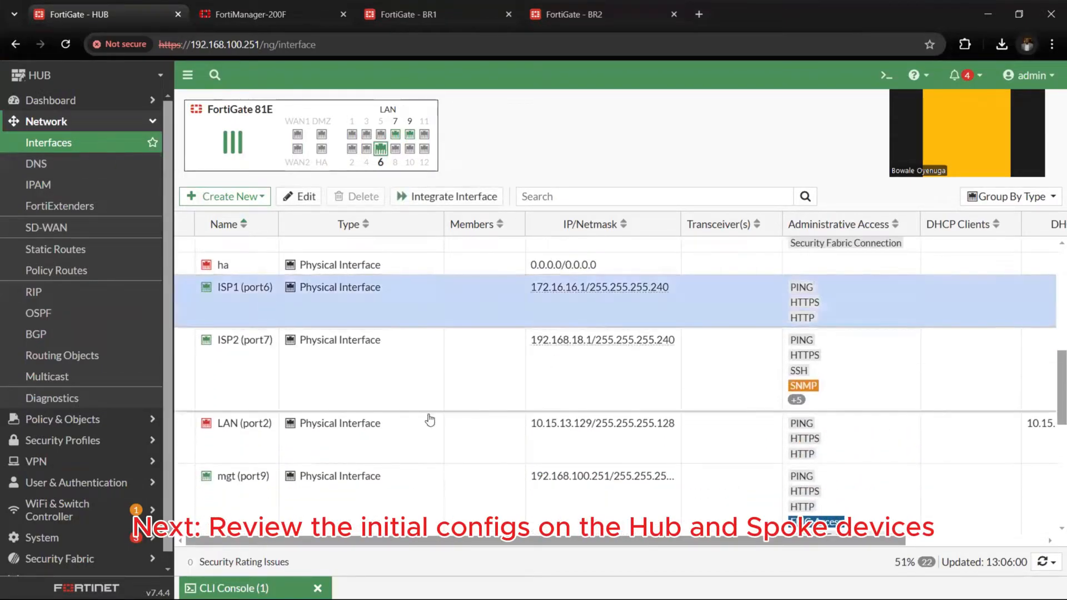
pyautogui.click(245, 365)
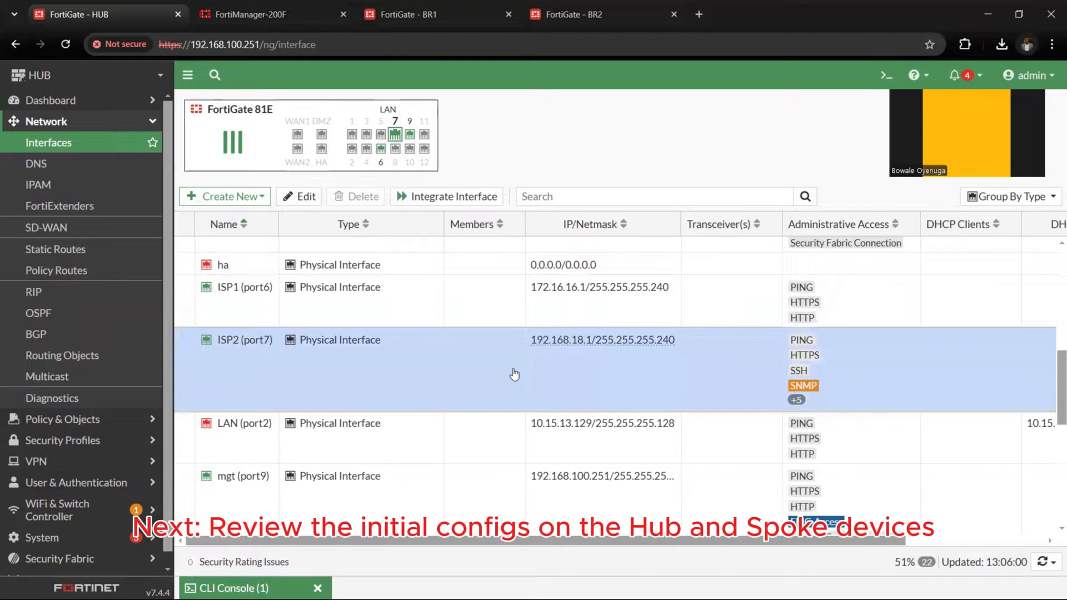
pyautogui.scroll(8, 514, 374)
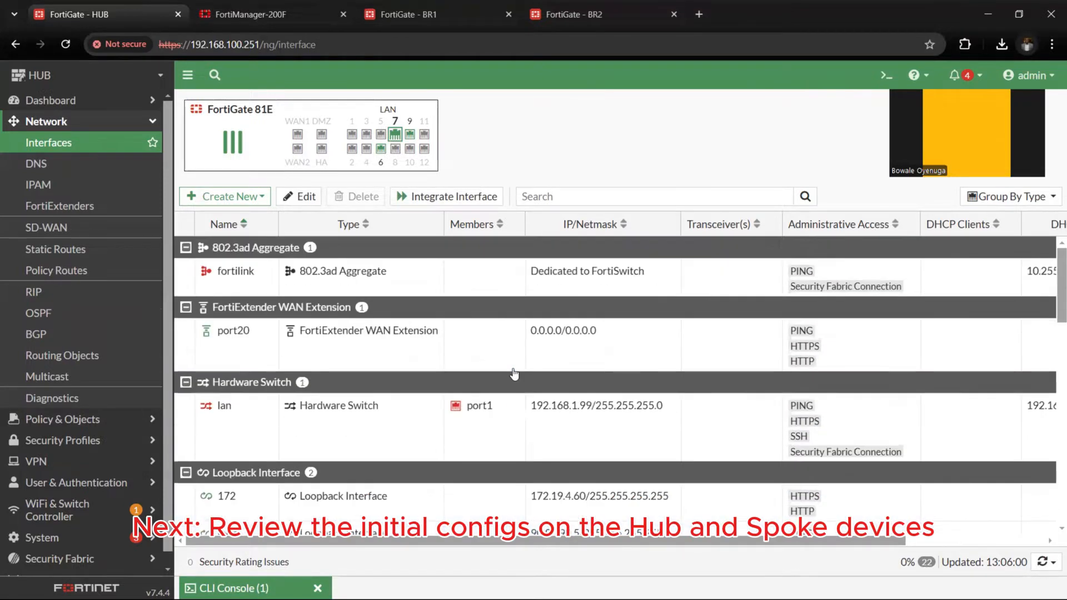
pyautogui.scroll(-10, 514, 374)
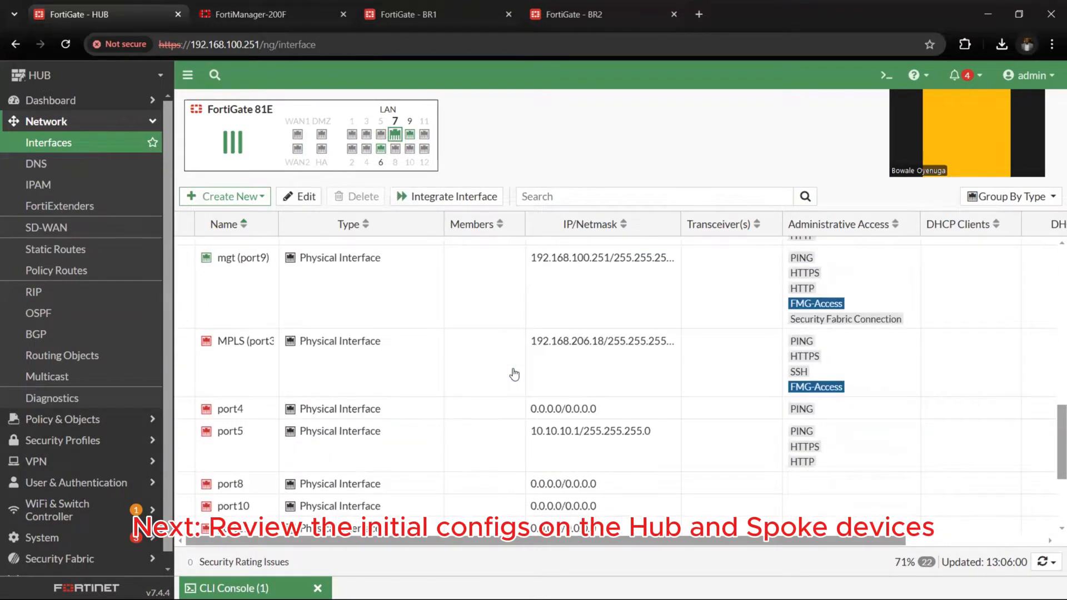
pyautogui.scroll(-1, 515, 374)
pyautogui.click(252, 374)
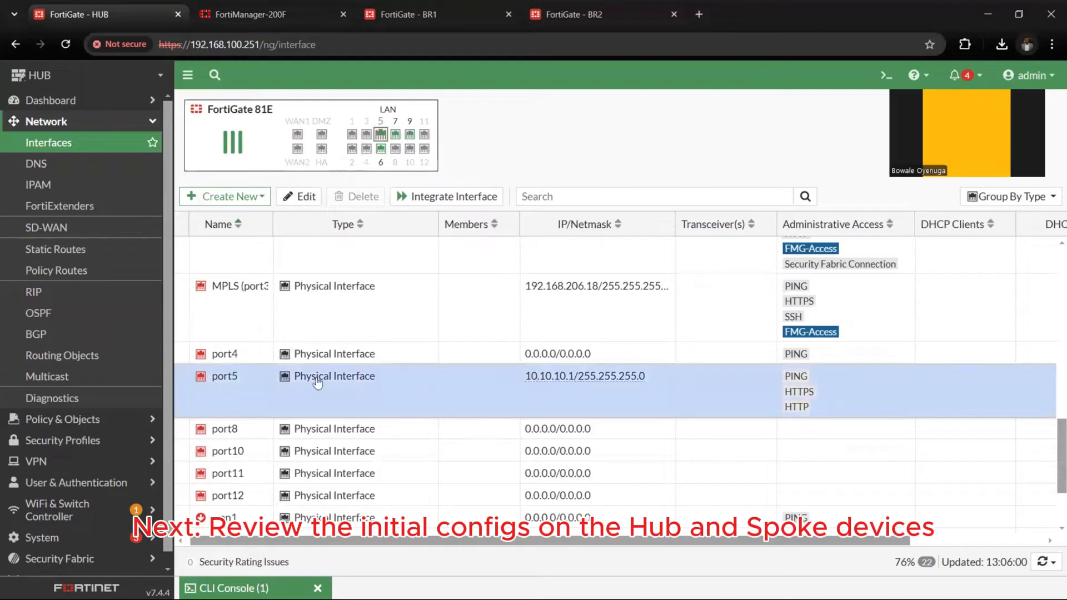
# Switch to the BR1 FortiGate and review the ISP1, ISP2 and LAN physical interfaces in its network interface list
pyautogui.click(411, 15)
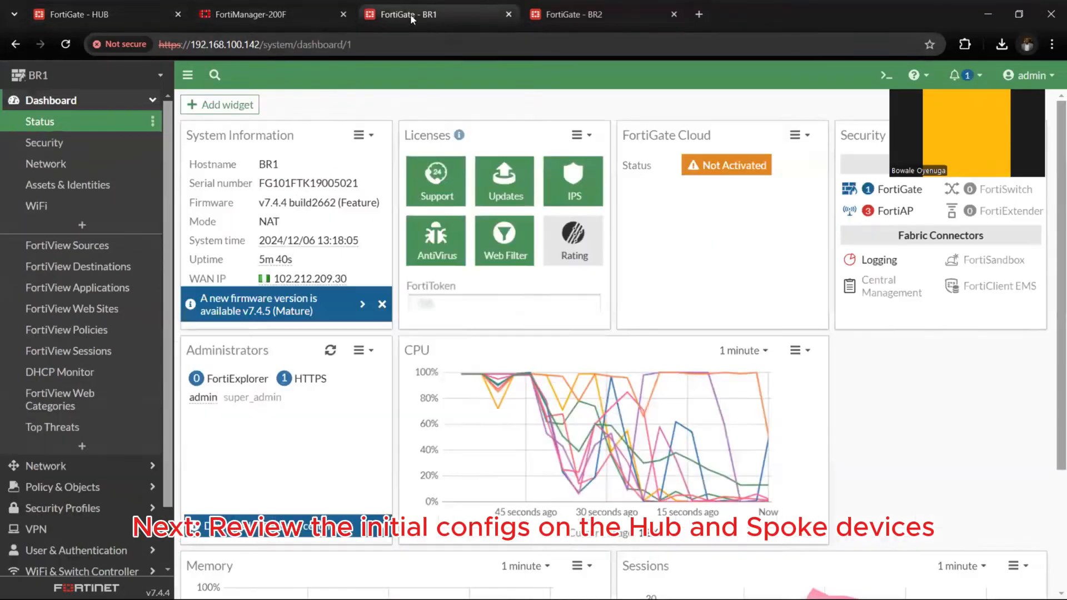
pyautogui.click(88, 120)
pyautogui.click(95, 123)
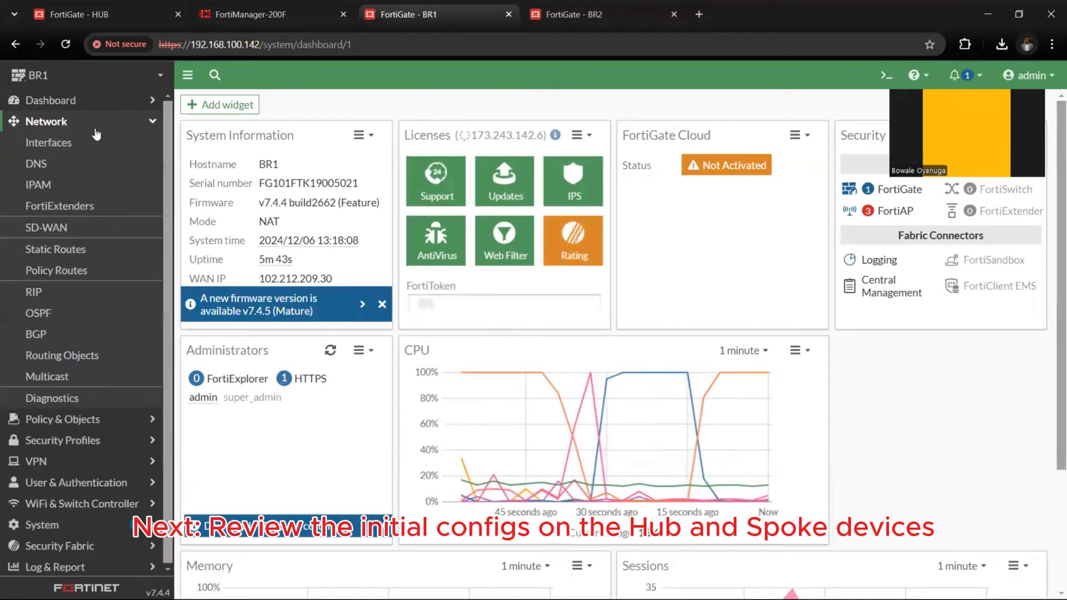
pyautogui.click(97, 141)
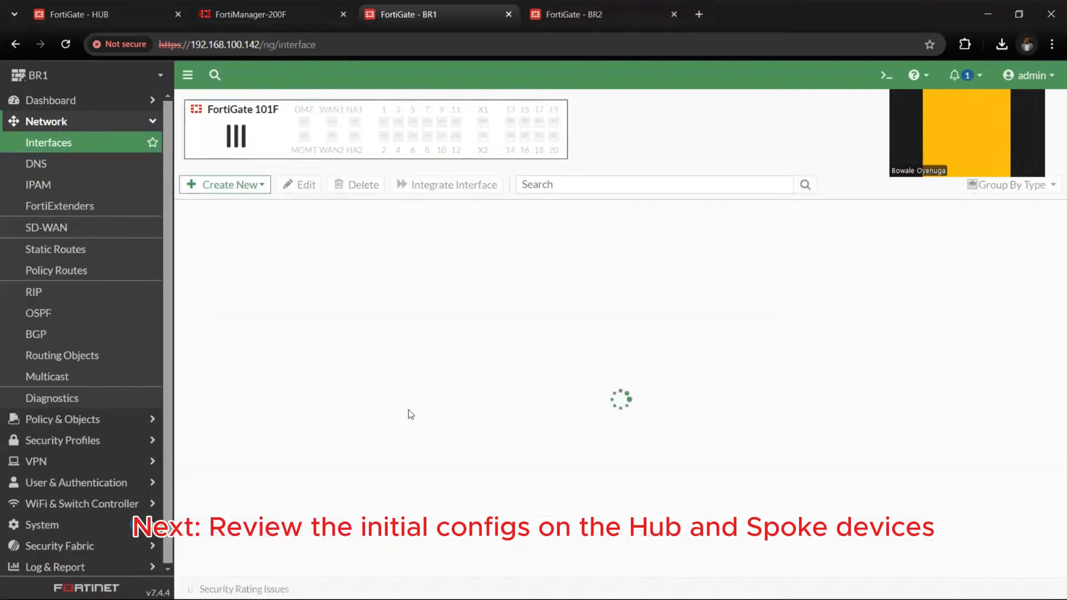
pyautogui.scroll(-2, 422, 400)
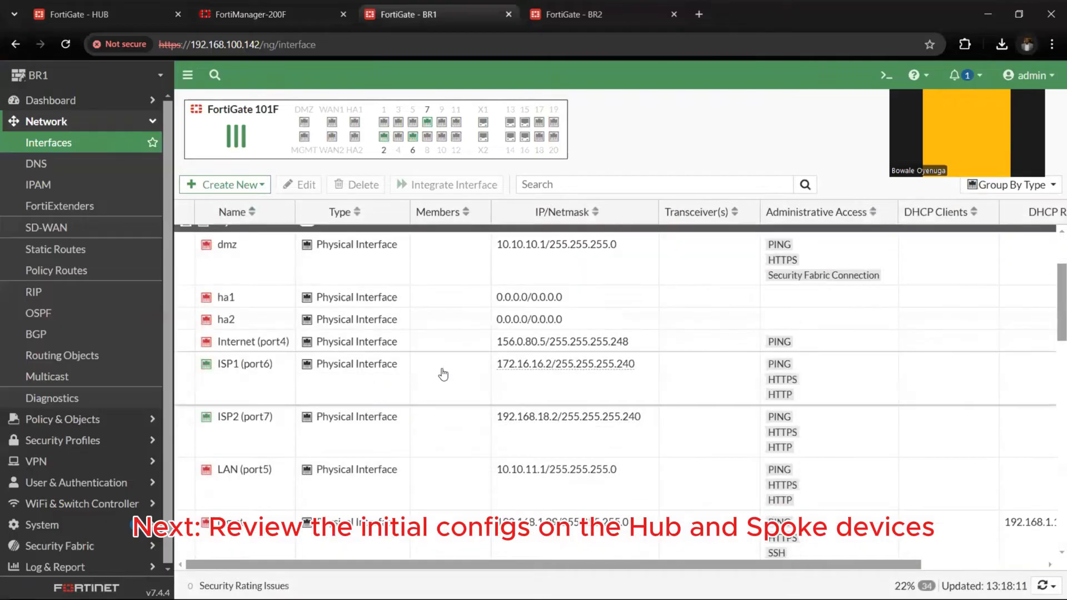
pyautogui.click(501, 367)
pyautogui.click(274, 431)
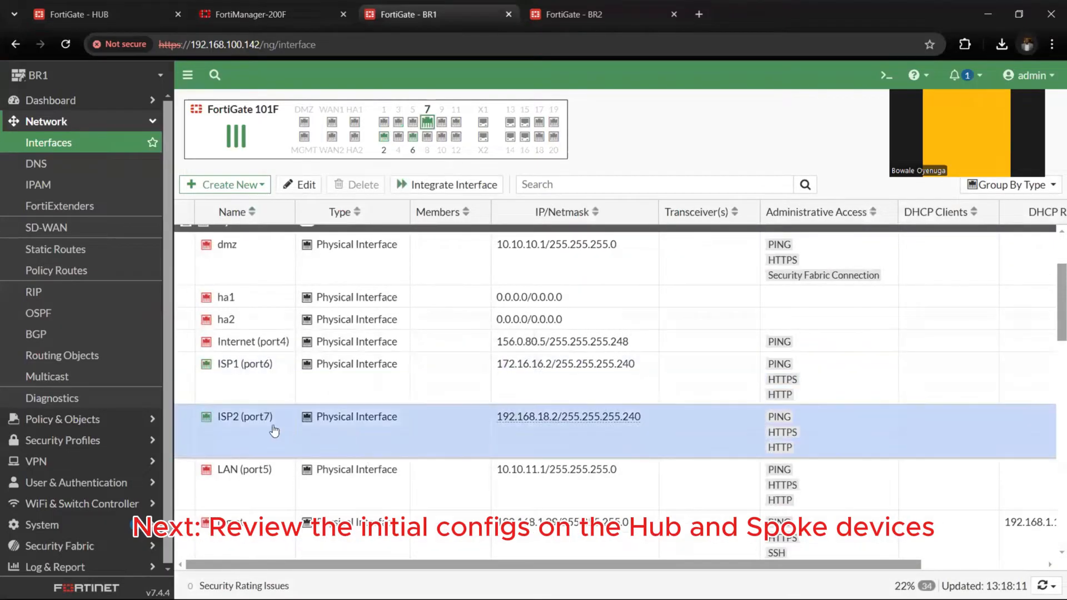
pyautogui.scroll(-1, 369, 434)
pyautogui.click(377, 420)
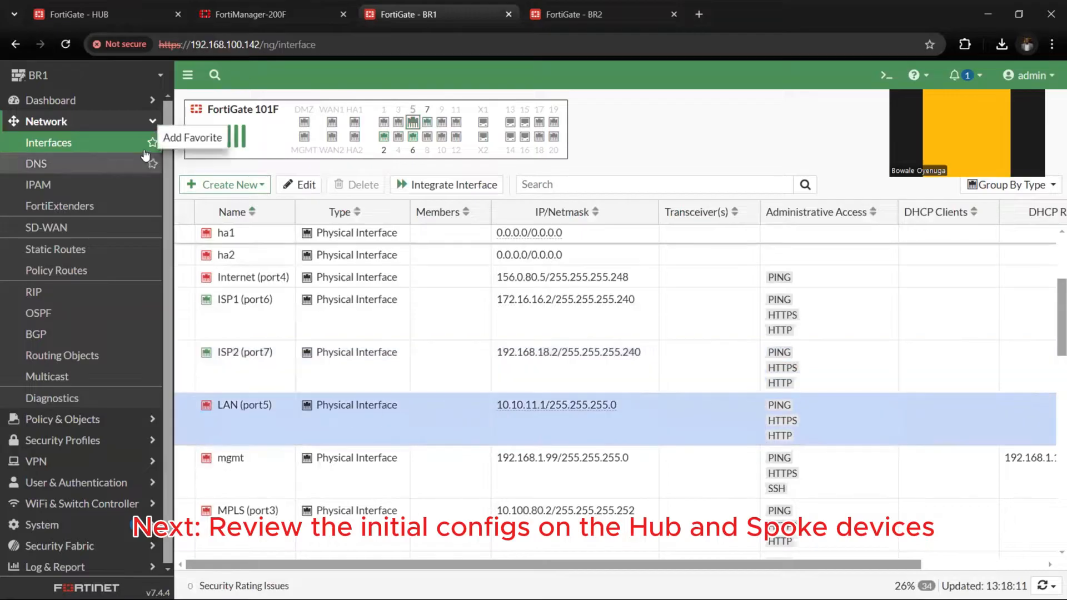
# Return to FortiManager, add datacenter_ACME as a member of the Acme_hub device group and save the group
pyautogui.click(250, 14)
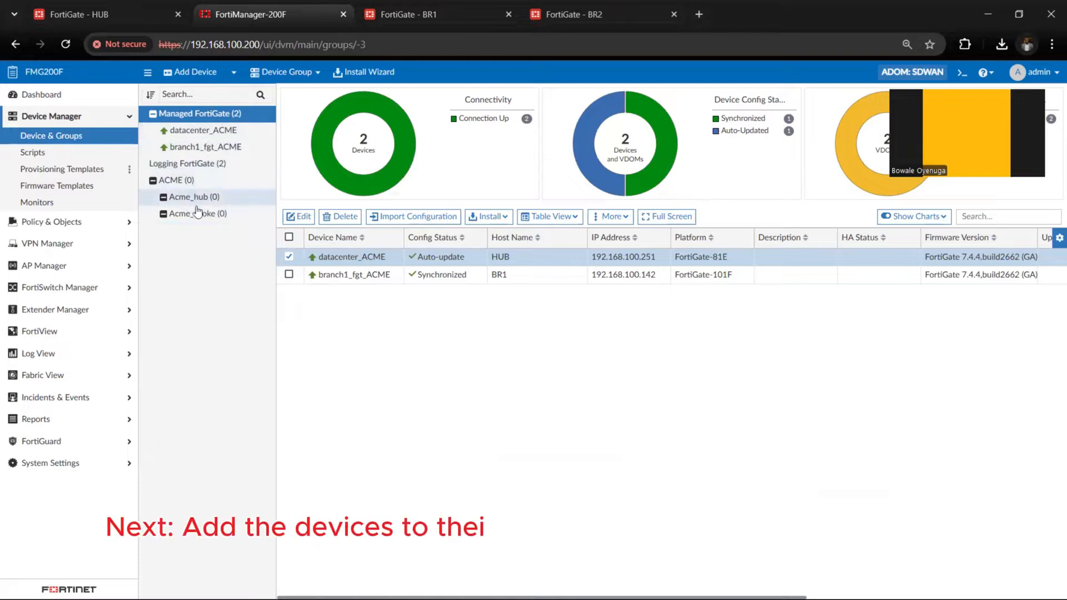
pyautogui.click(204, 199)
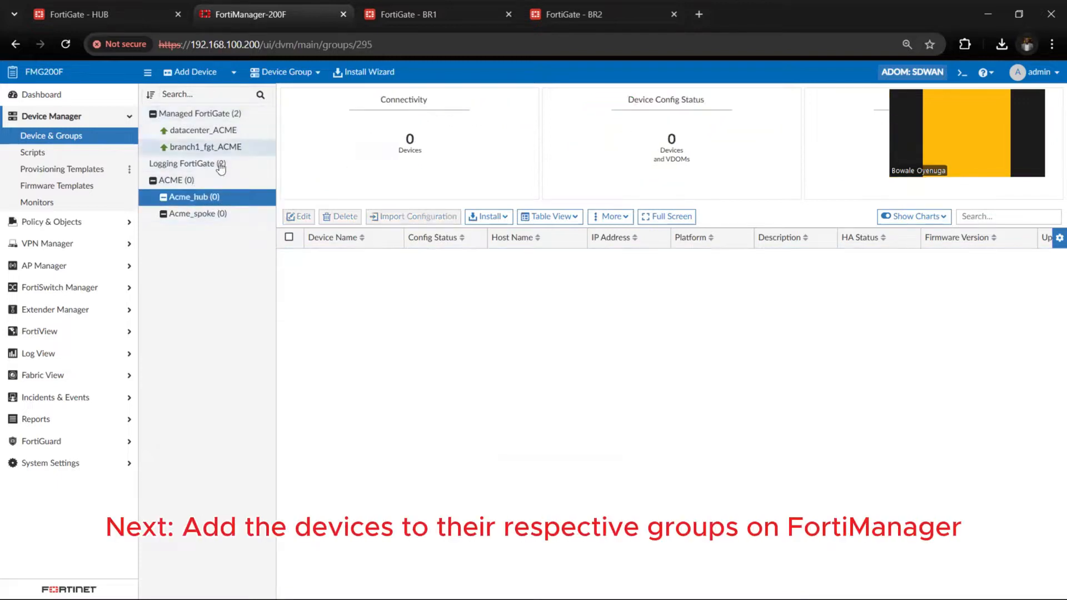
pyautogui.rightClick(216, 198)
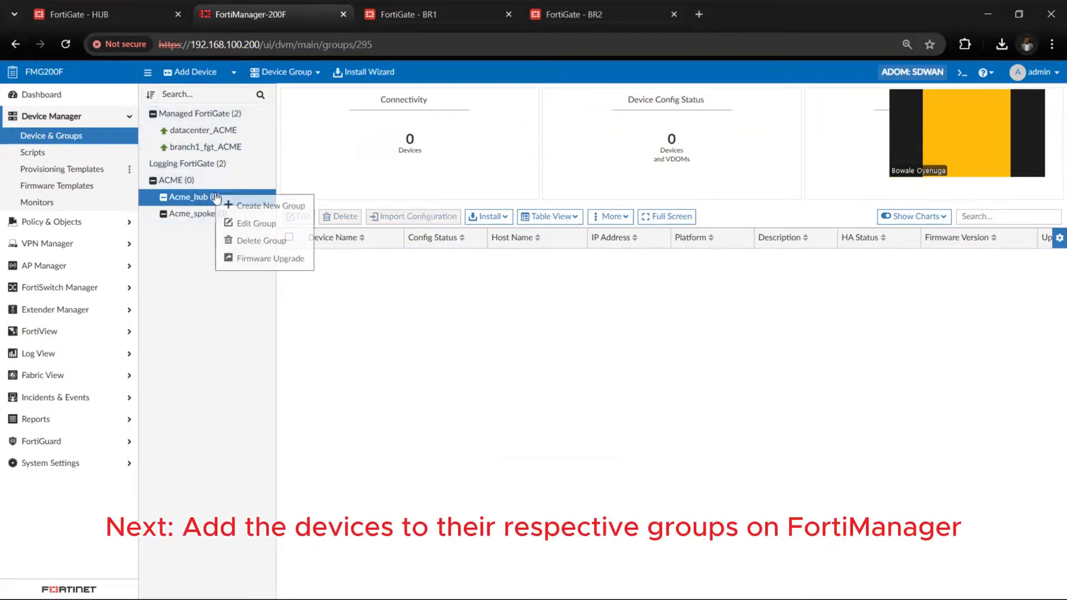
pyautogui.click(245, 222)
pyautogui.click(328, 258)
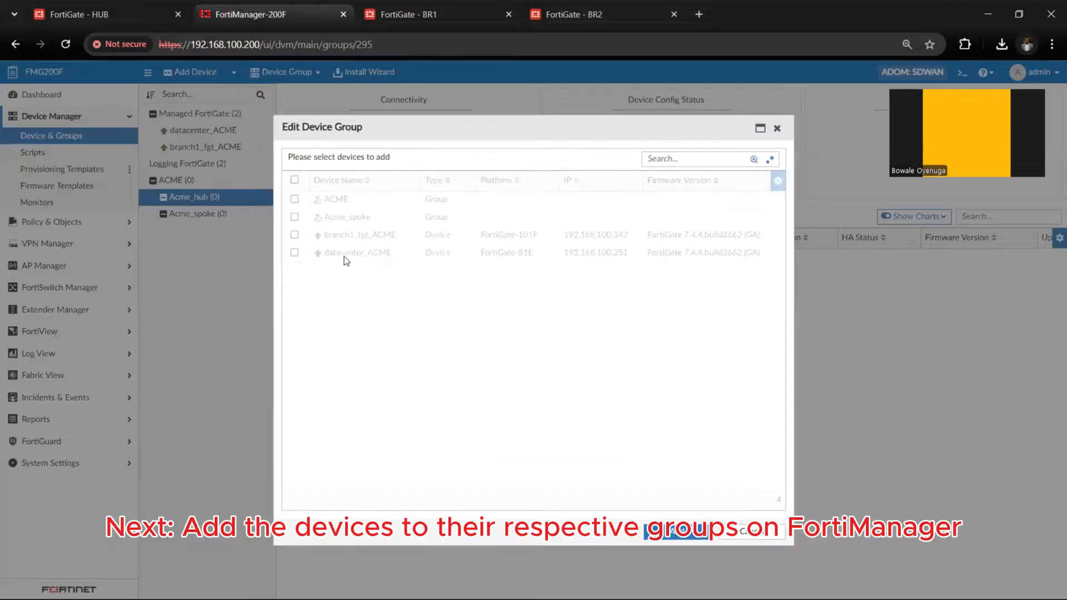
pyautogui.click(294, 253)
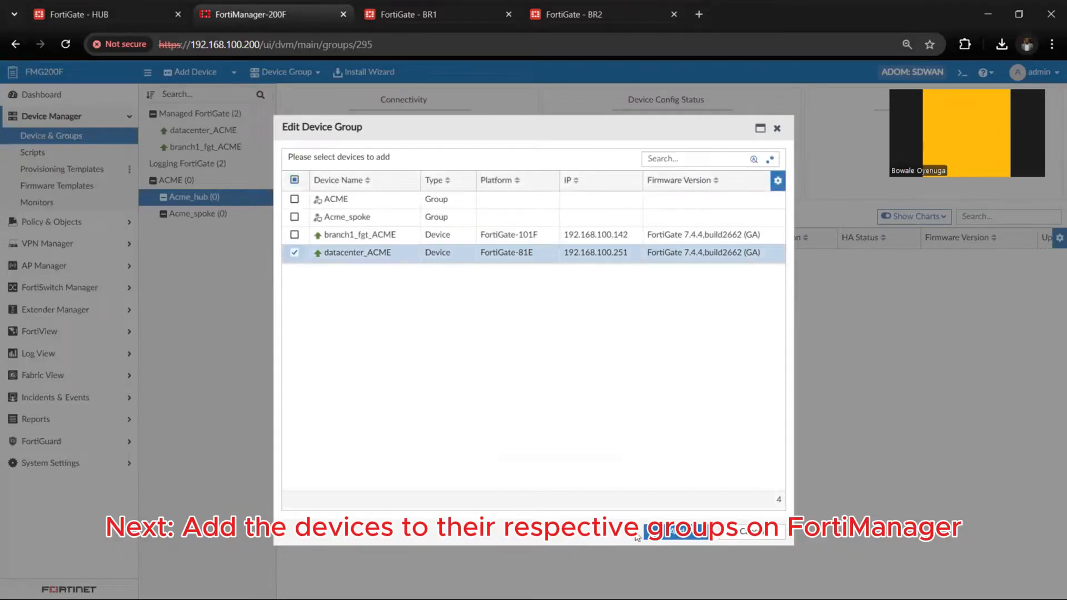
pyautogui.click(663, 534)
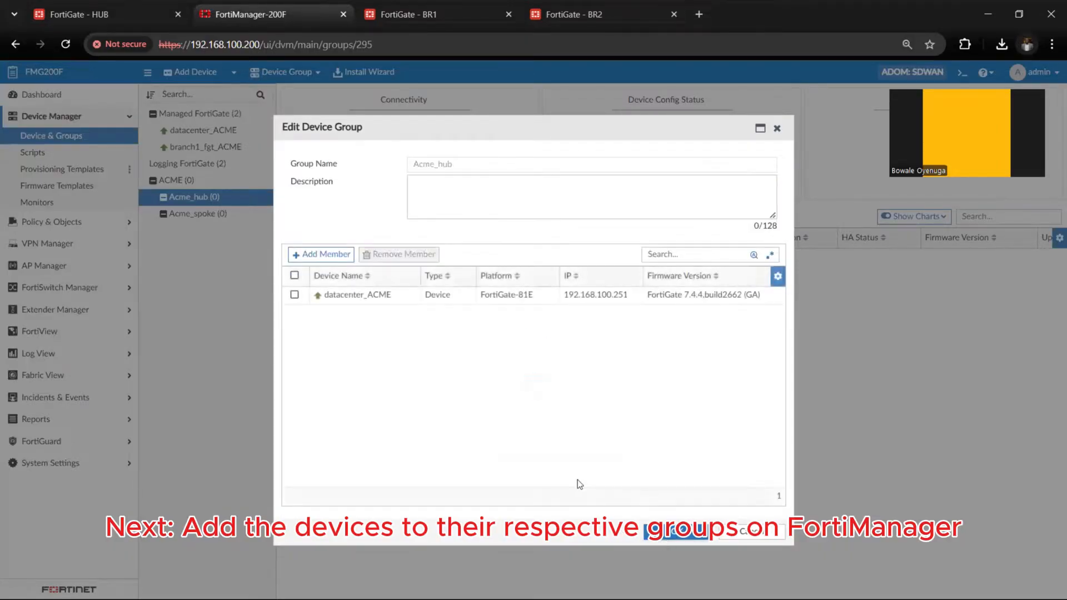
pyautogui.click(676, 534)
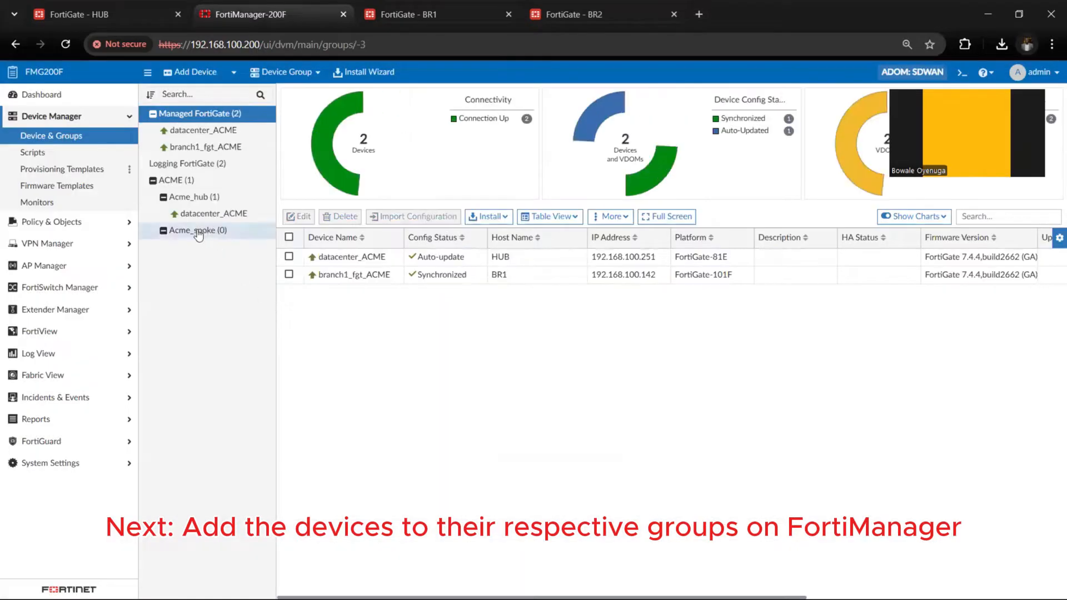
# Add branch1_fgt_ACME as a member of the Acme_spoke device group and save the group
pyautogui.click(198, 233)
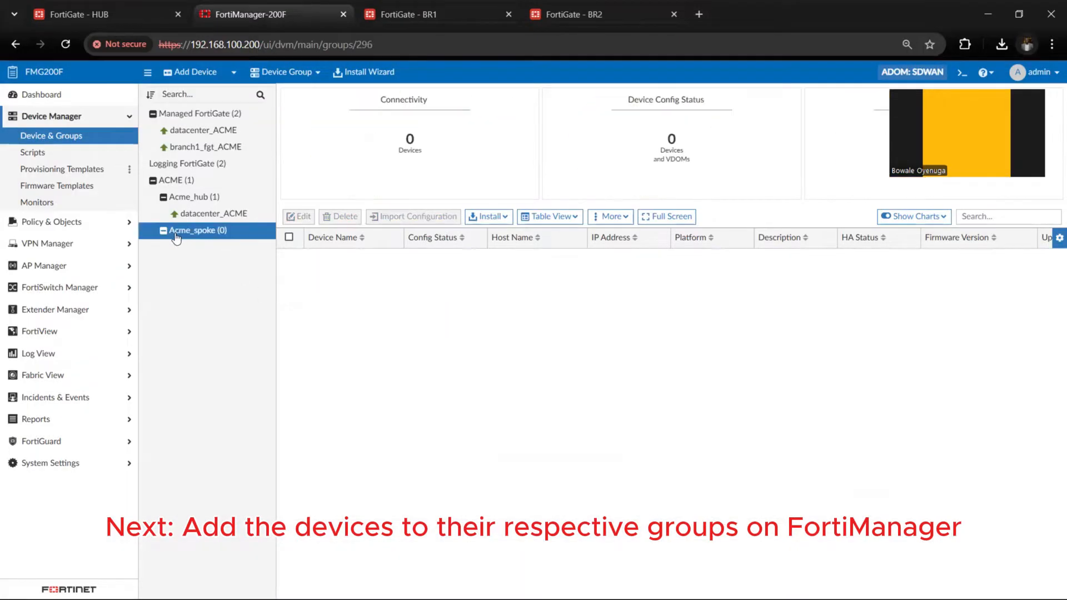
pyautogui.rightClick(176, 239)
pyautogui.click(217, 265)
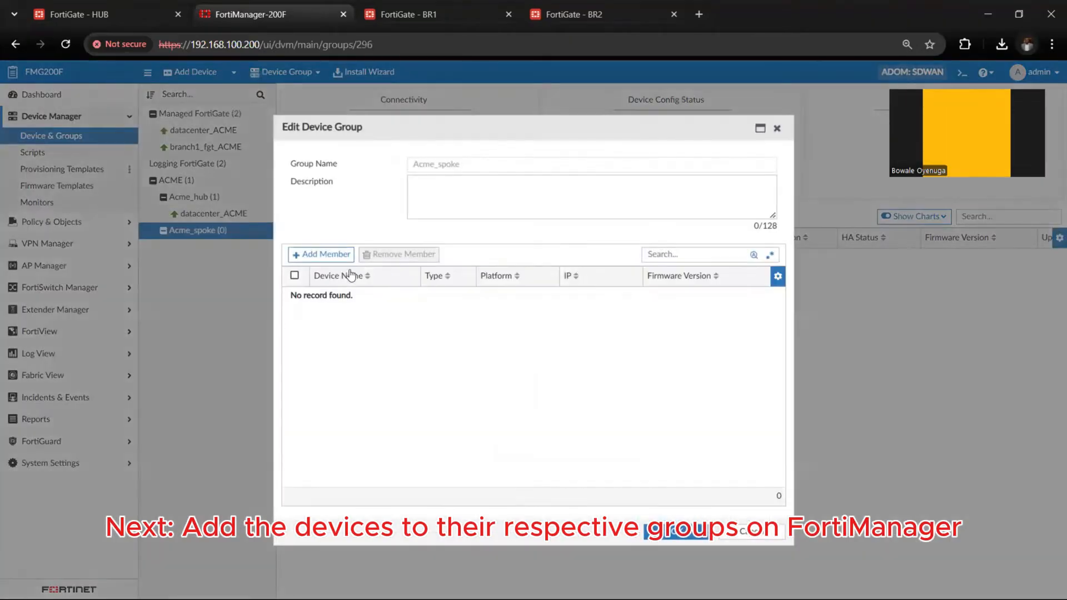
pyautogui.click(309, 255)
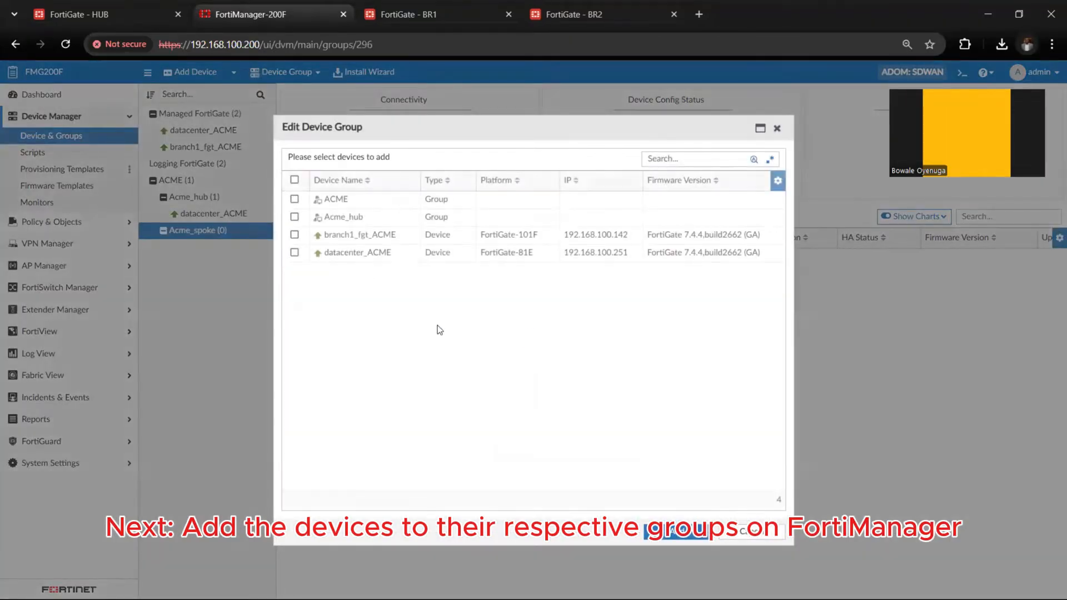
pyautogui.click(363, 236)
pyautogui.click(673, 533)
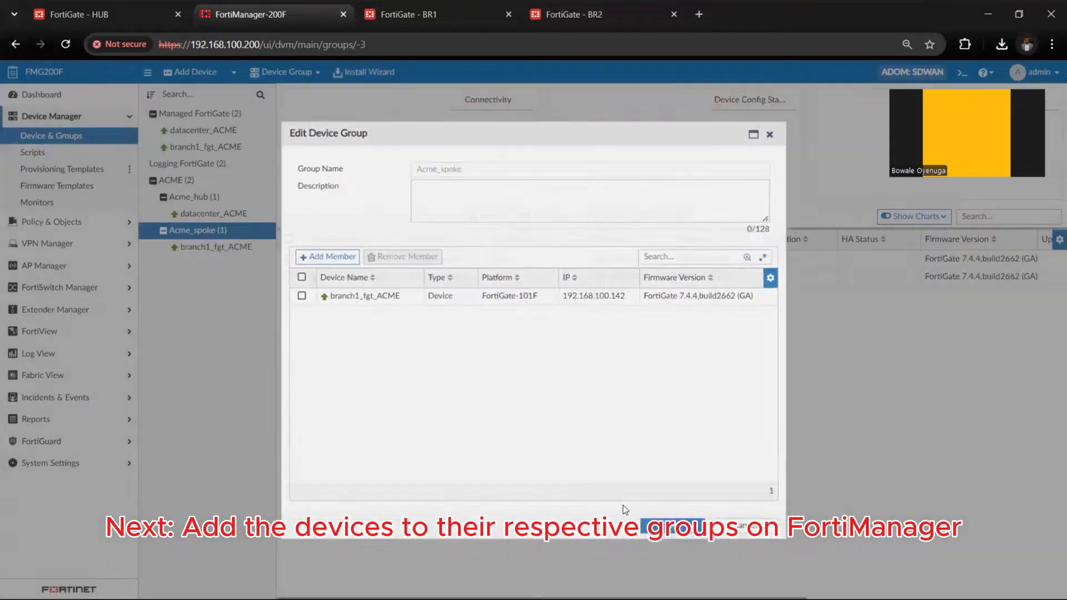
pyautogui.click(675, 532)
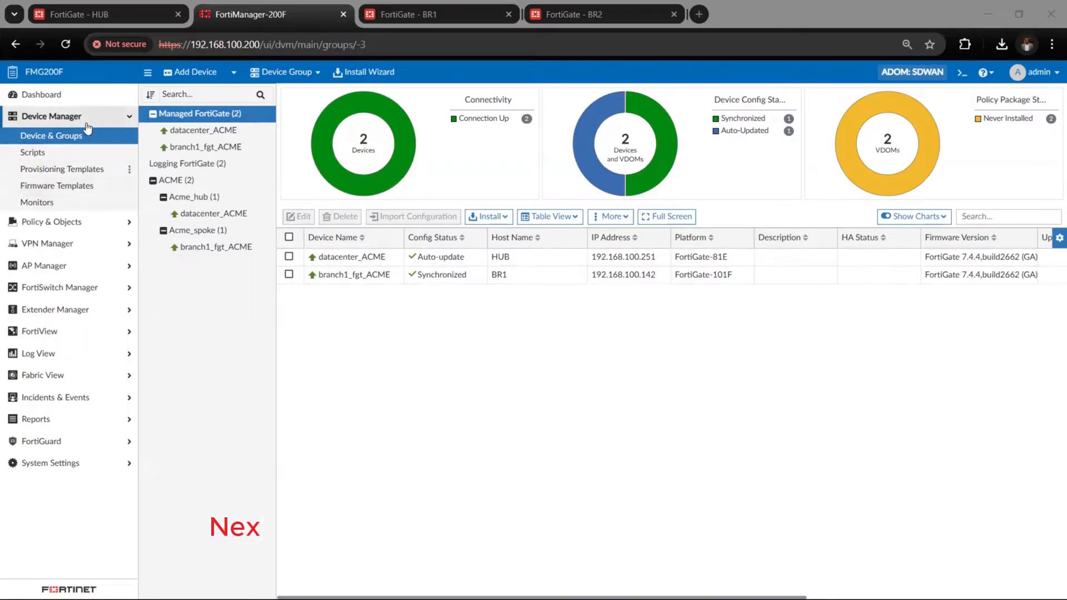
# Start a blank system provisioning template named sites_ALL_ST with the description "System Template for the hub and branch devices"
pyautogui.click(111, 169)
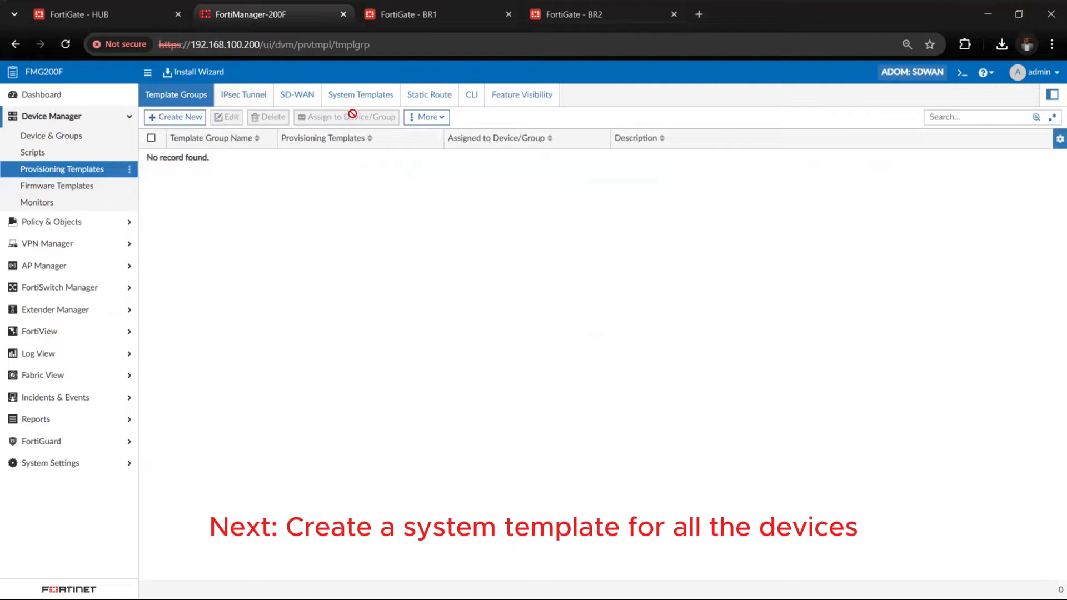
pyautogui.click(375, 99)
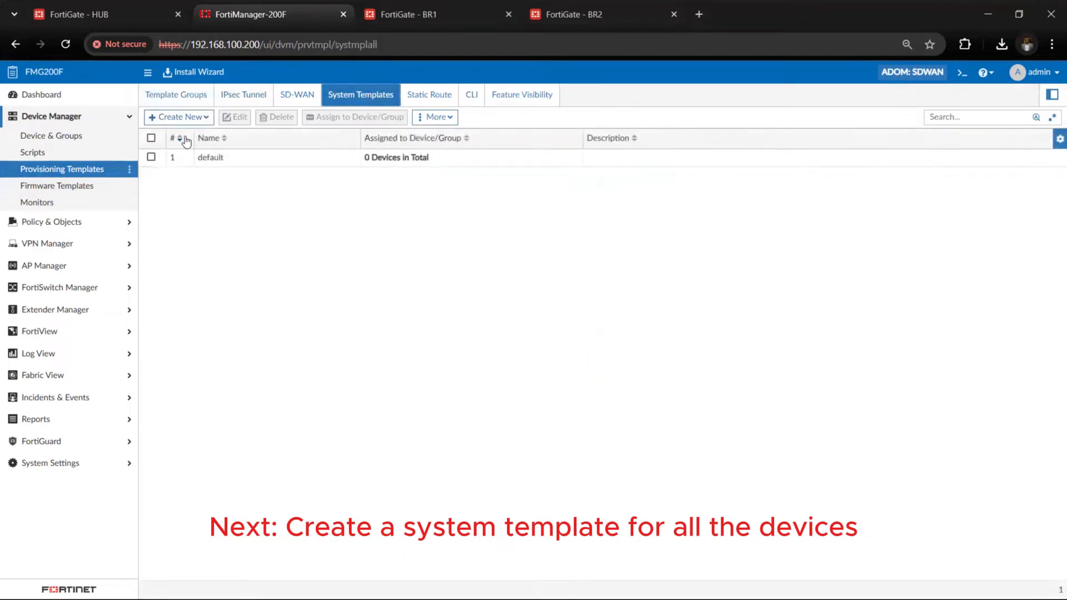
pyautogui.click(194, 121)
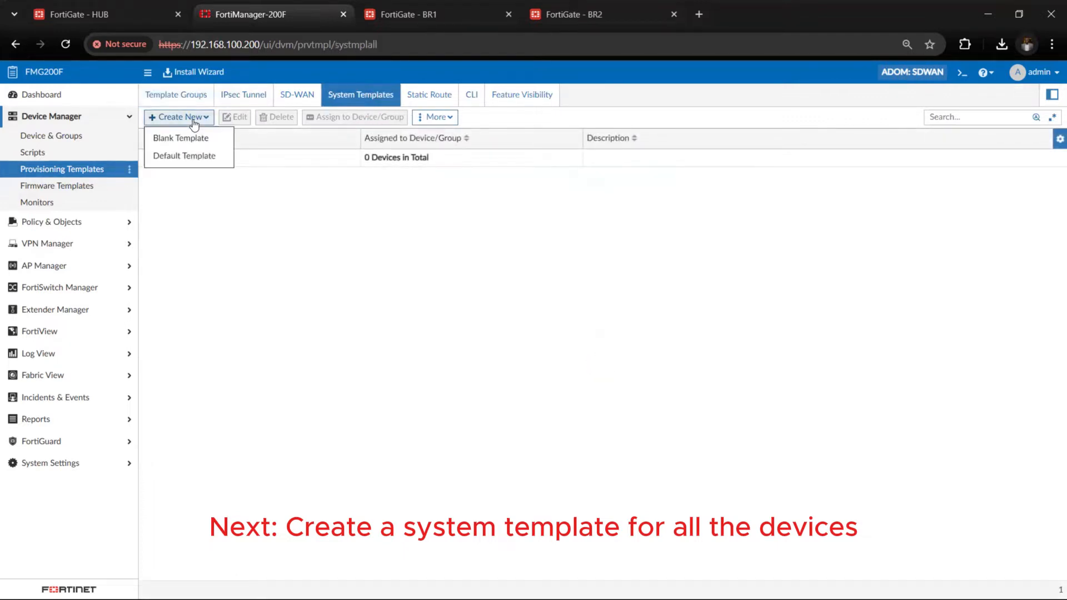
pyautogui.click(204, 139)
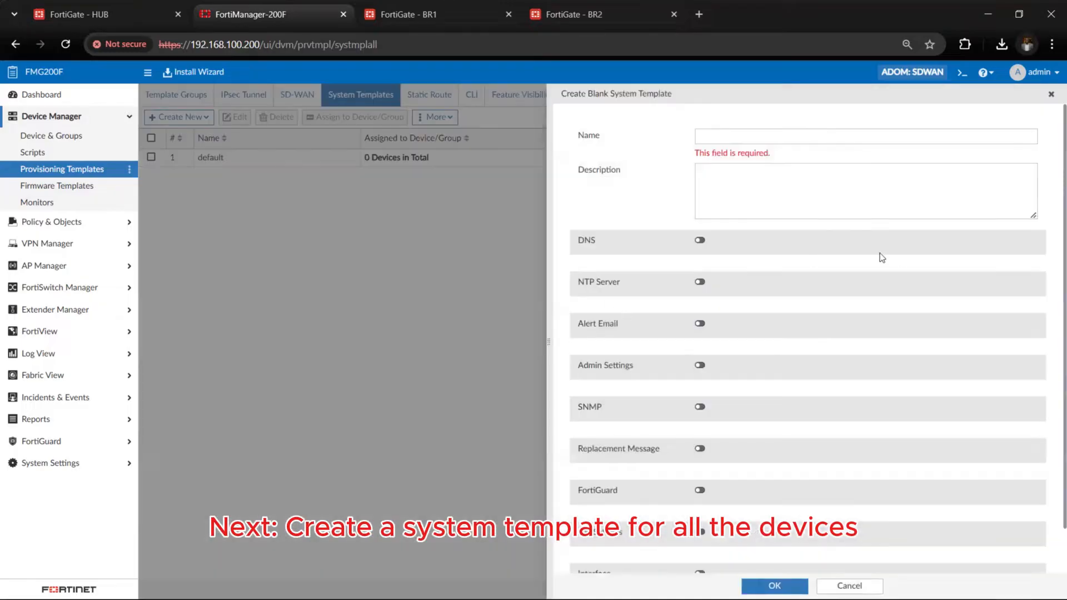
pyautogui.click(792, 139)
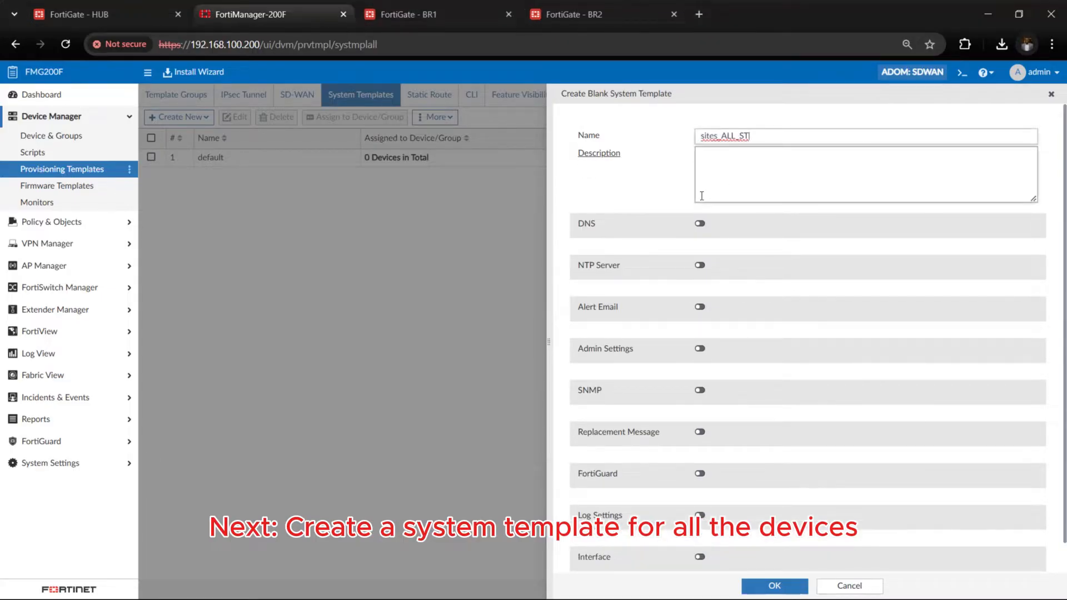
pyautogui.click(750, 136)
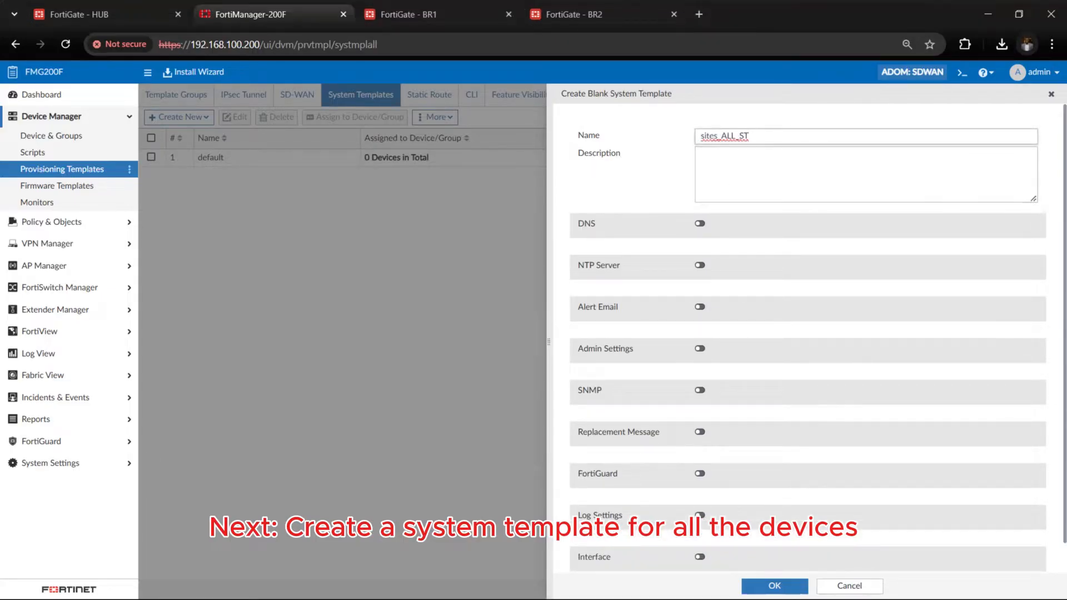
pyautogui.click(799, 187)
pyautogui.write('System Template for the hub and branch devices')
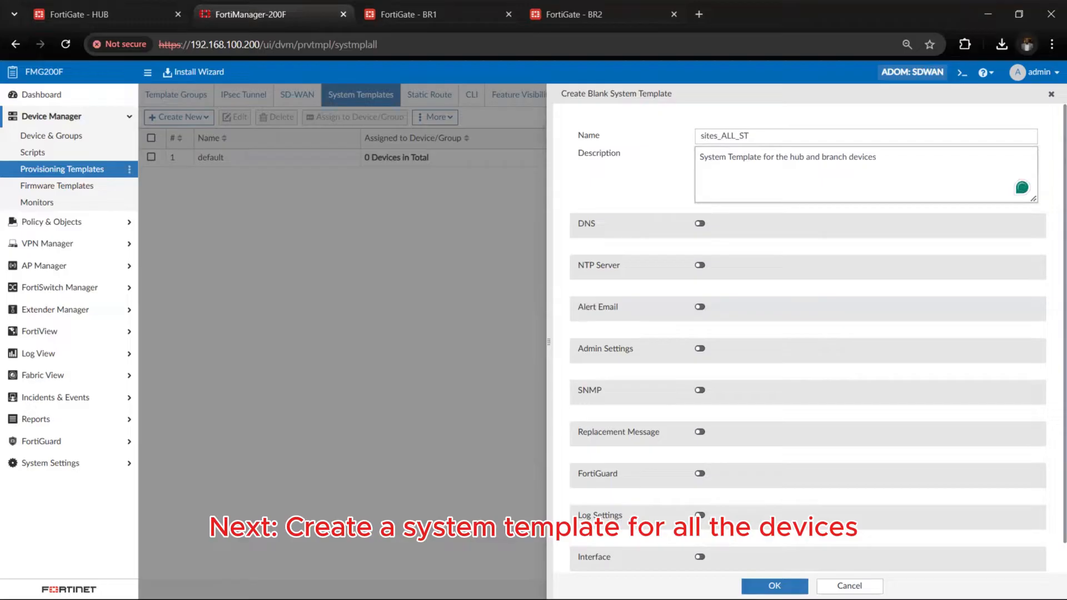
# Enable DNS in the sites_ALL_ST template and set the primary DNS server to 8.8.8.8
pyautogui.click(699, 224)
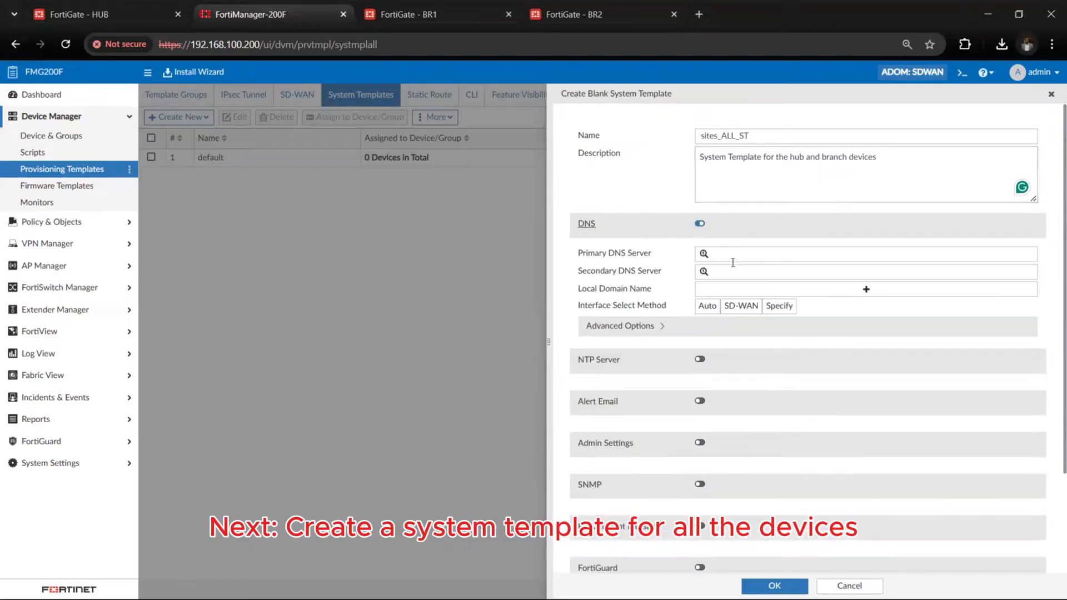
pyautogui.click(743, 253)
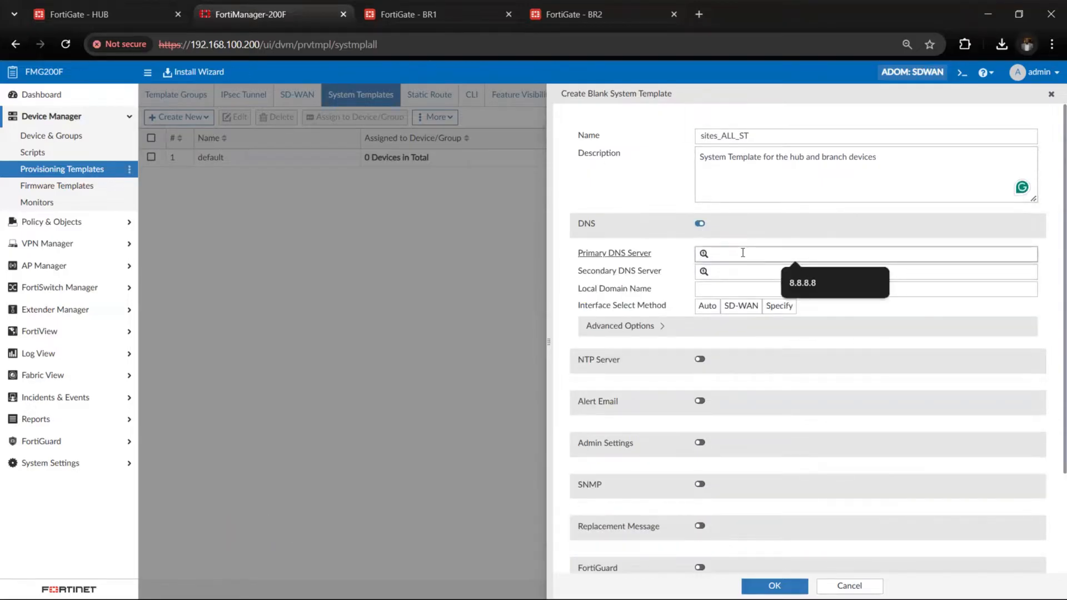
pyautogui.click(816, 282)
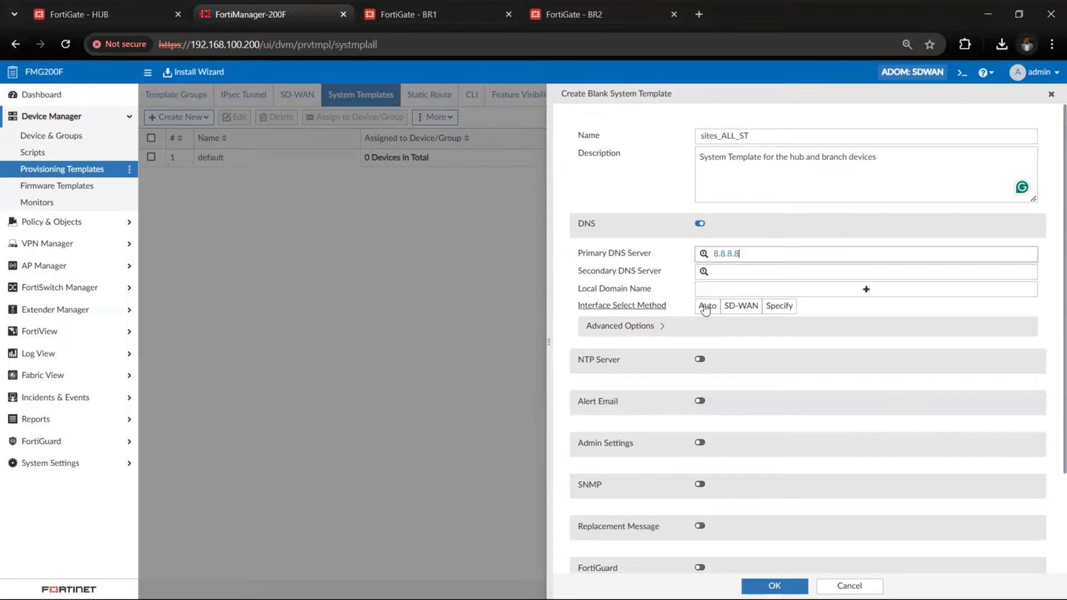
# Set the DNS interface select method to SD-WAN and enable Log Settings in the sites_ALL_ST template
pyautogui.click(741, 311)
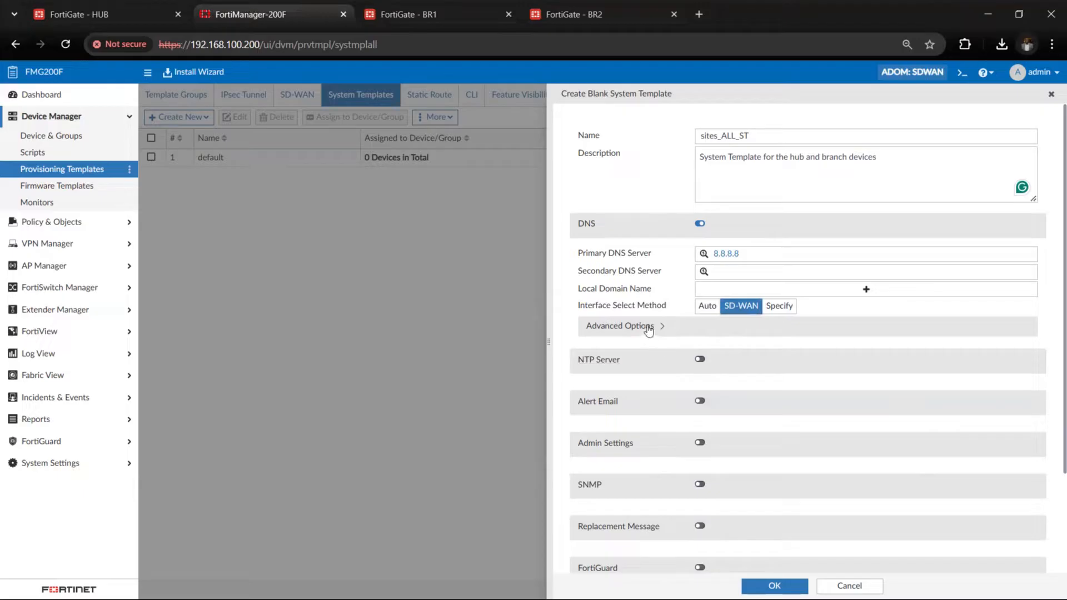
pyautogui.scroll(-5, 673, 325)
pyautogui.click(699, 317)
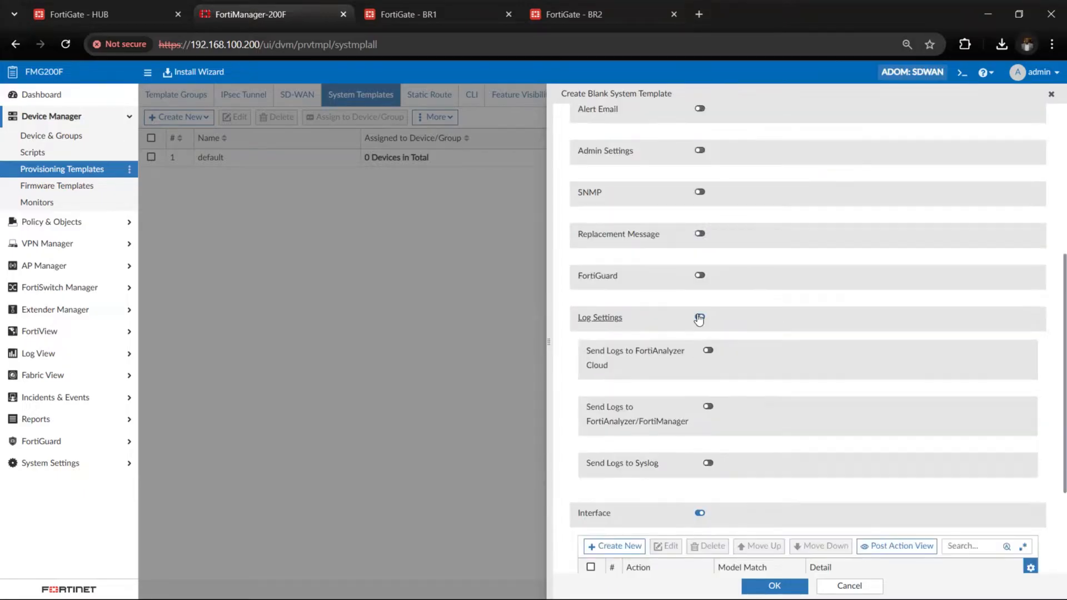
# Enable sending logs to FortiAnalyzer/FortiManager, with This FortiManager as the destination, leaving FortiAnalyzer Cloud logging off
pyautogui.click(709, 352)
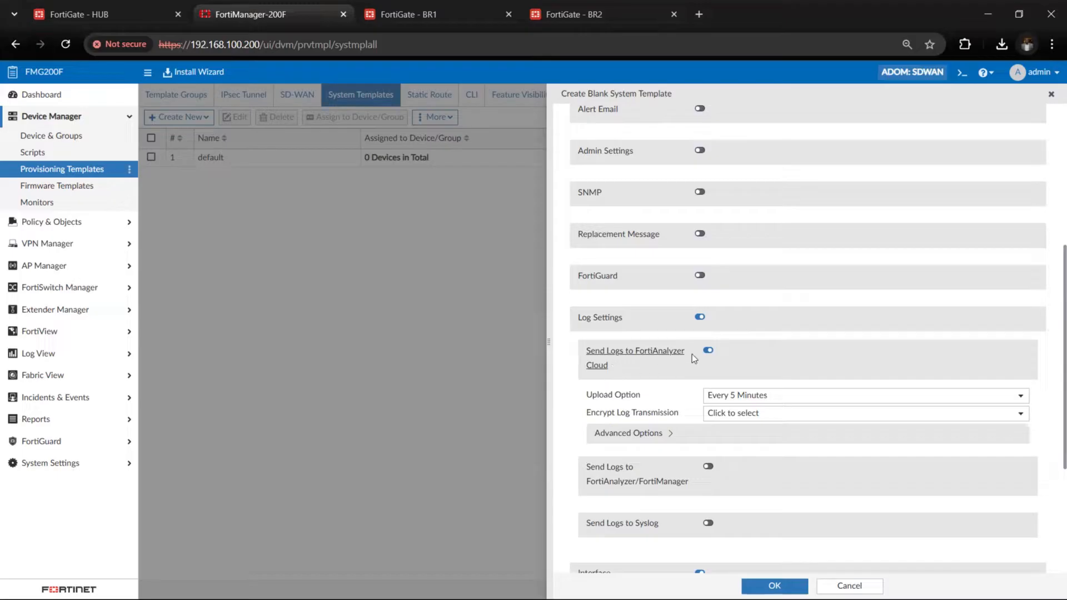
pyautogui.click(708, 351)
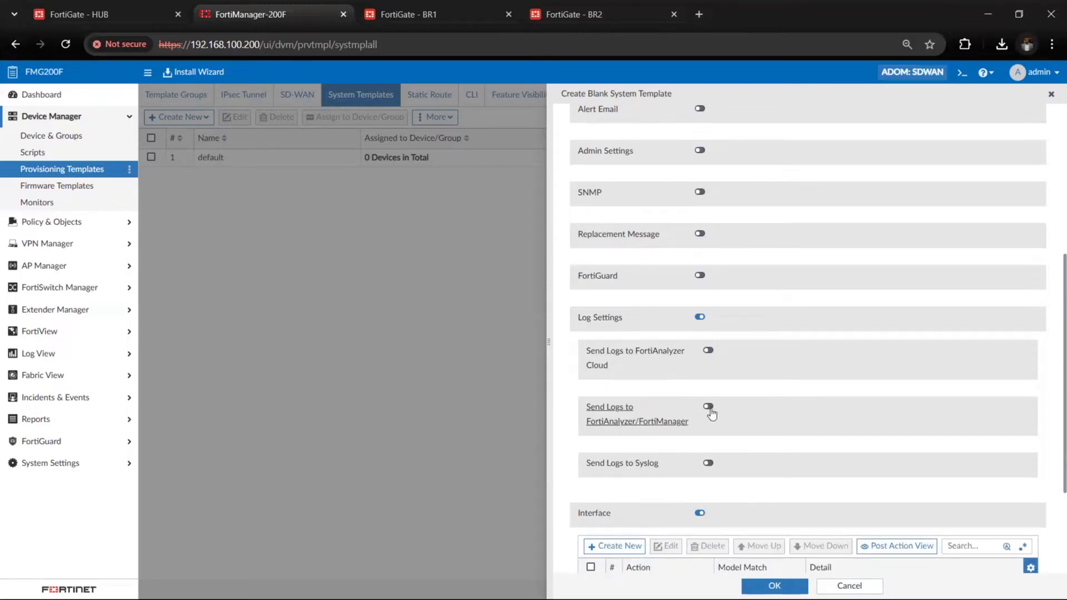
pyautogui.click(710, 409)
pyautogui.scroll(-2, 822, 476)
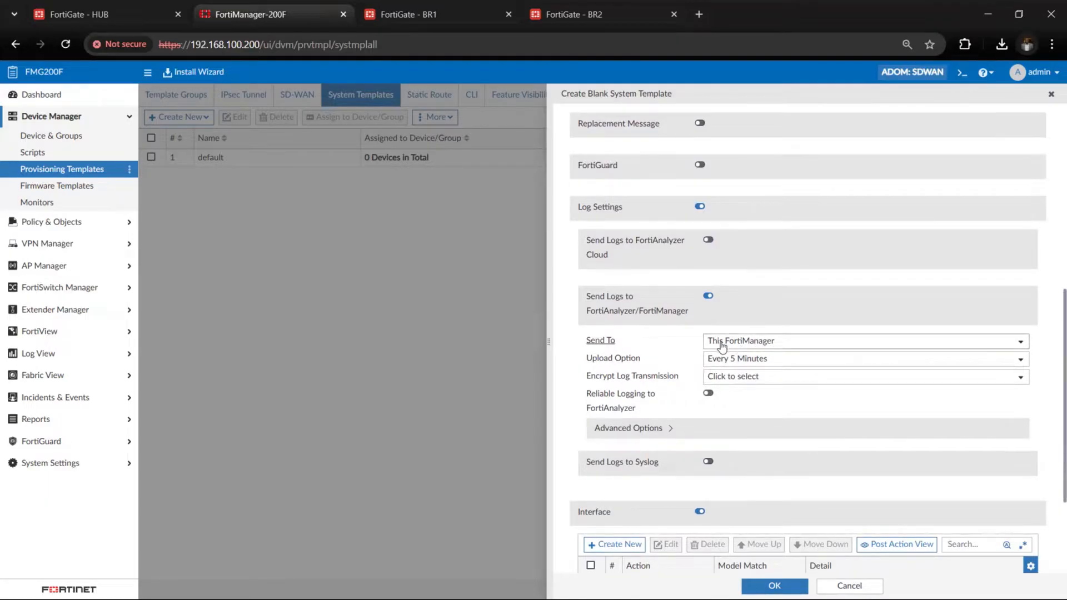
pyautogui.click(758, 345)
pyautogui.click(658, 394)
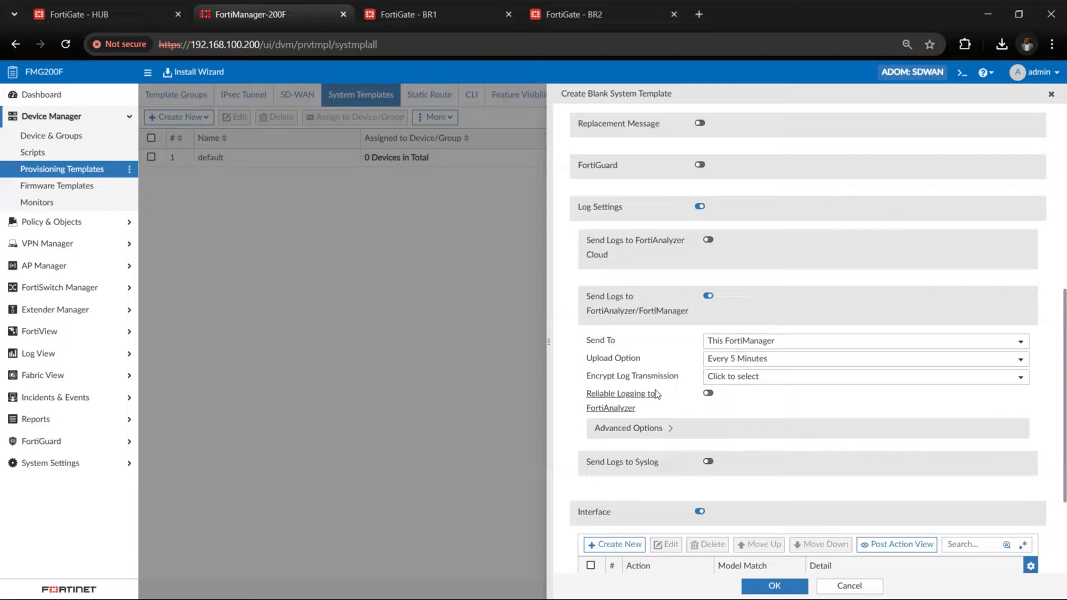
pyautogui.click(740, 383)
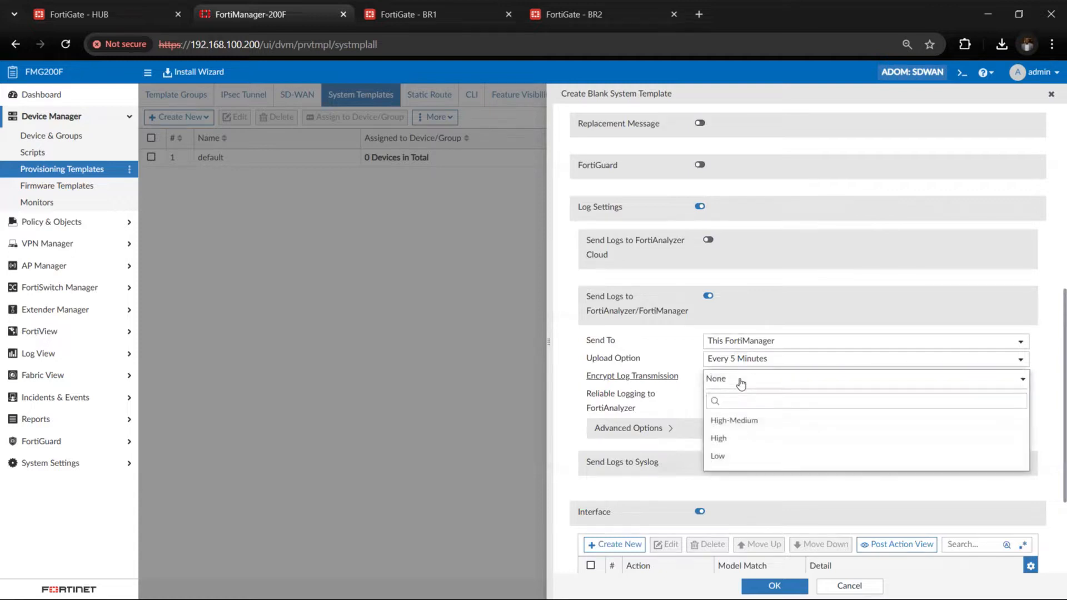
pyautogui.click(688, 401)
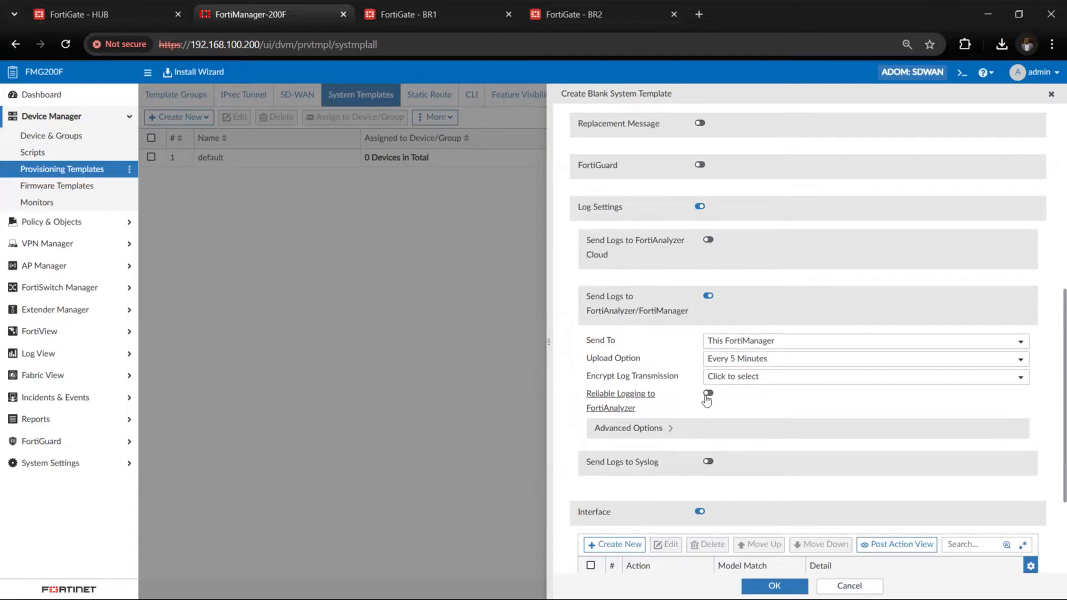
# Add a Monitor Interface Bandwidth action for port6 on all models to the template's interface settings
pyautogui.scroll(-3, 728, 413)
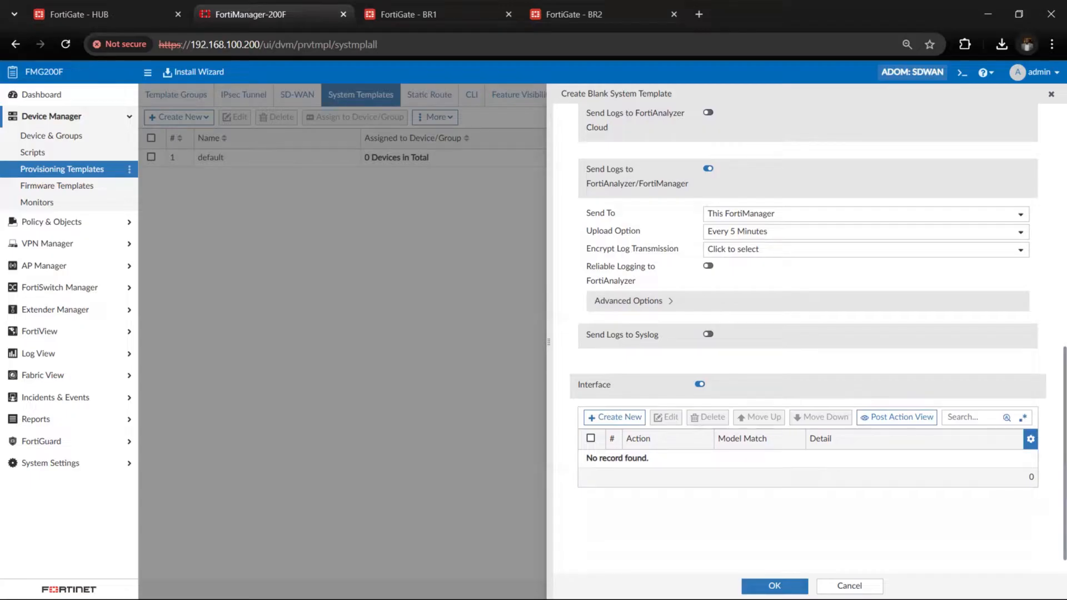
pyautogui.click(616, 416)
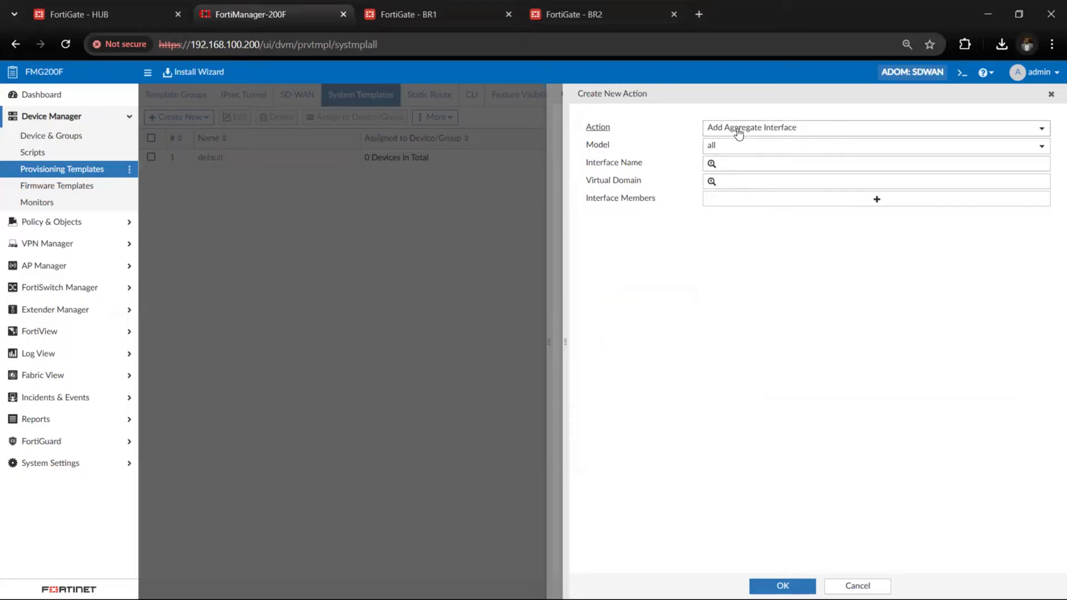
pyautogui.click(773, 132)
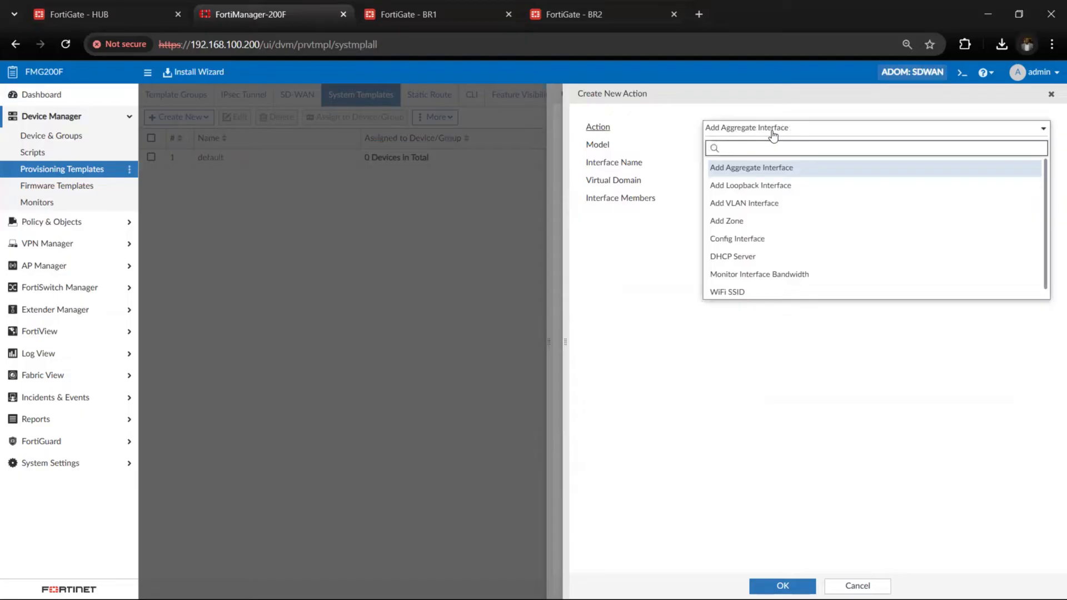
pyautogui.click(773, 134)
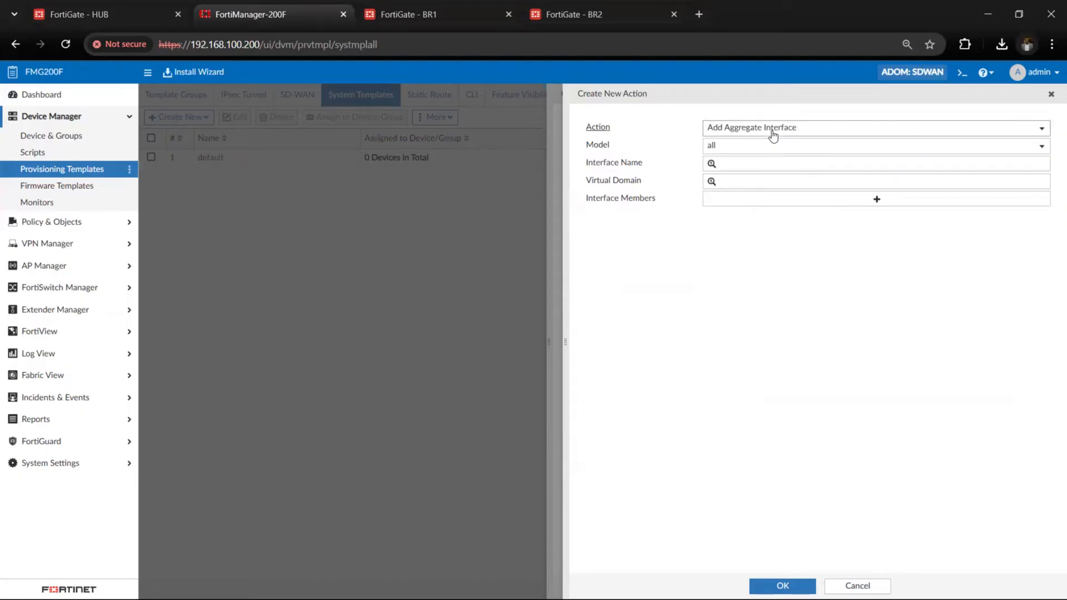
pyautogui.click(773, 134)
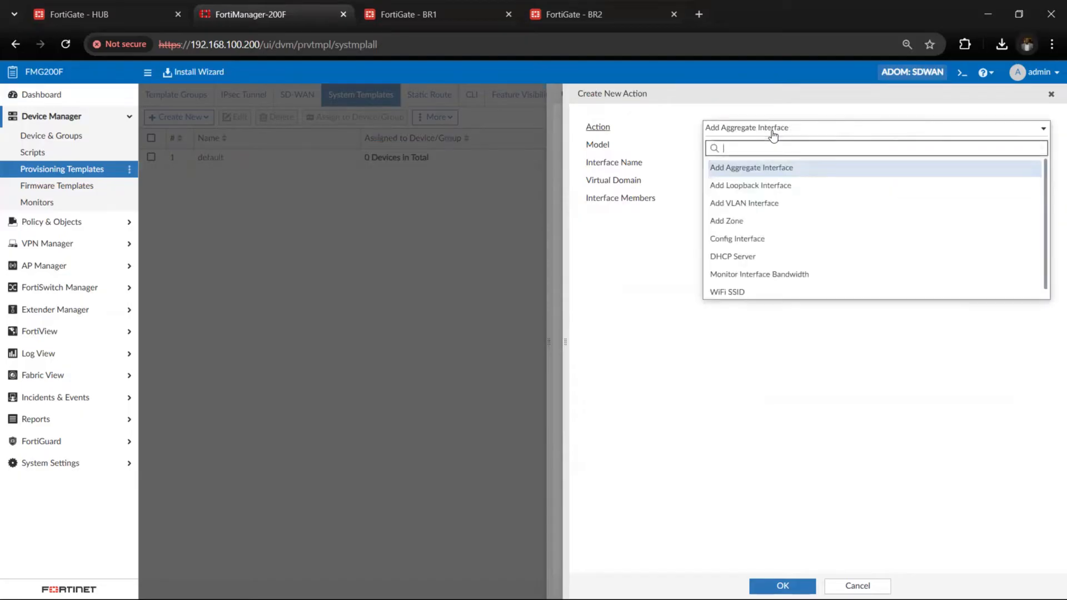
pyautogui.click(766, 279)
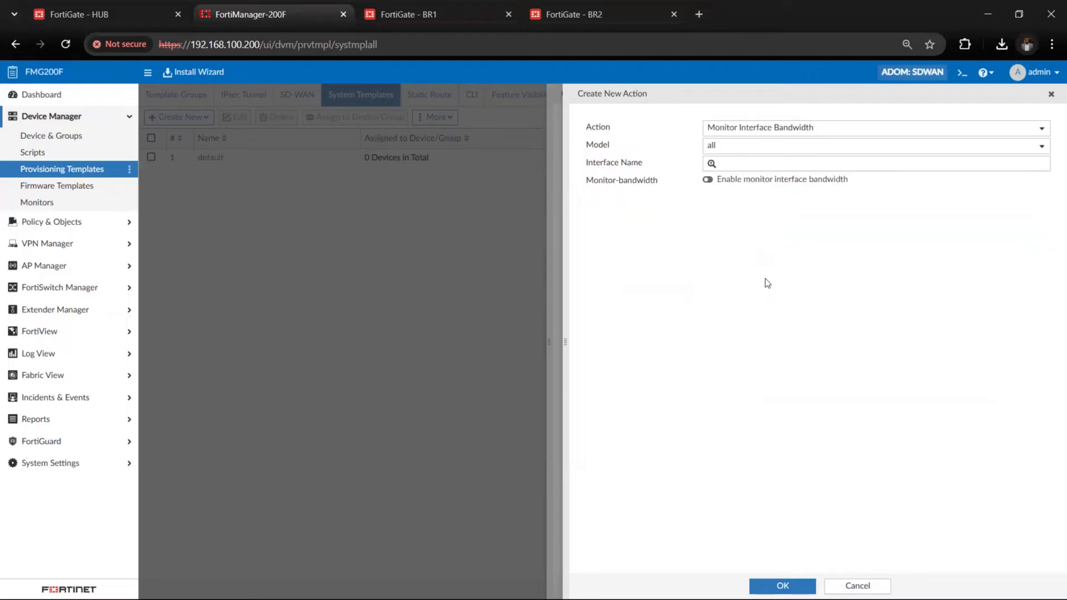
pyautogui.click(733, 164)
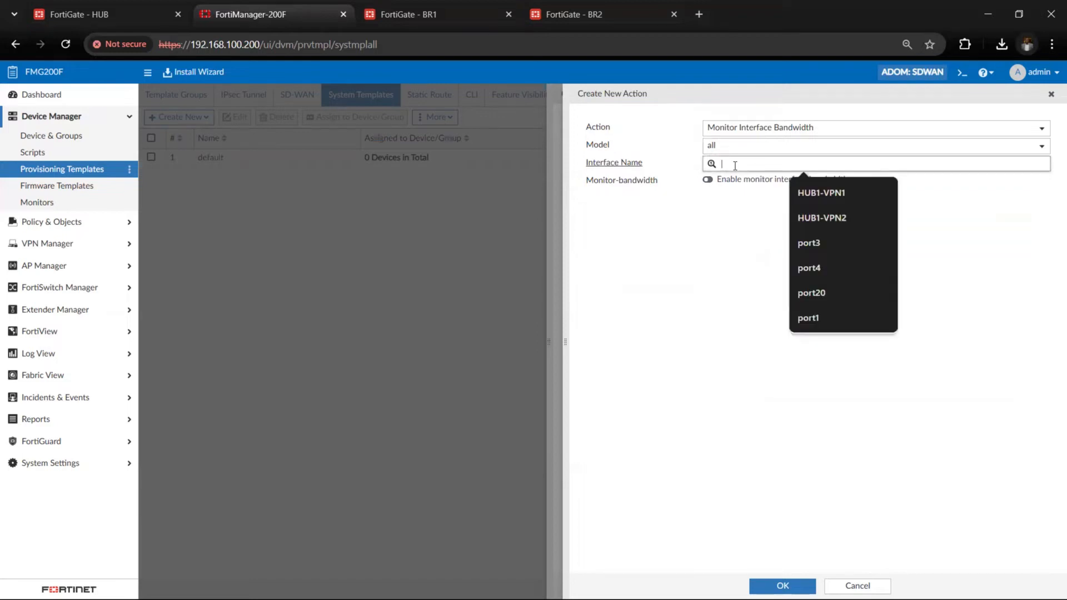
pyautogui.write('port')
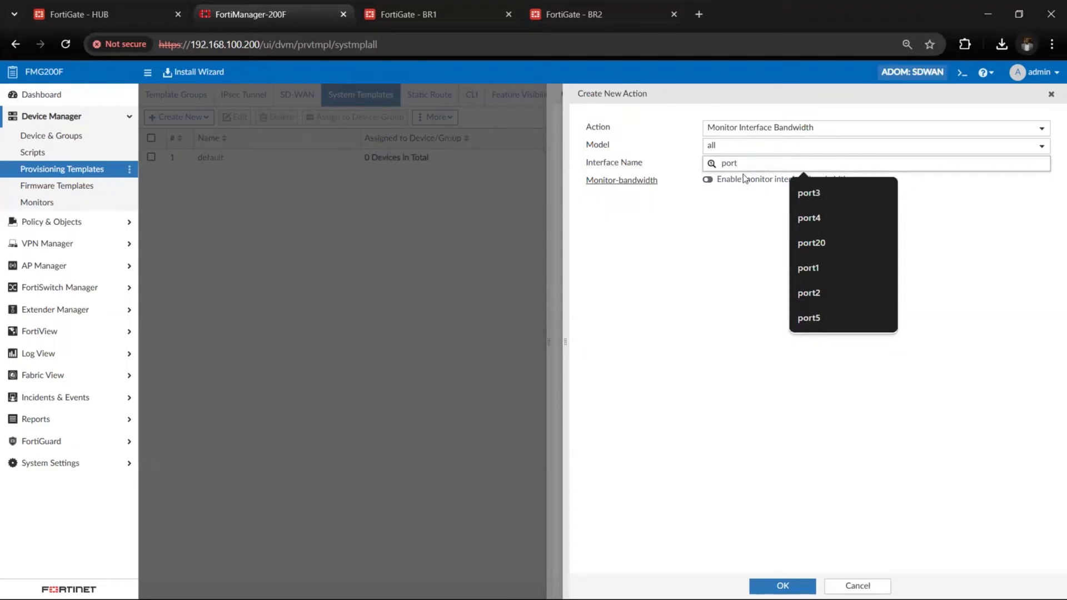
pyautogui.write('6')
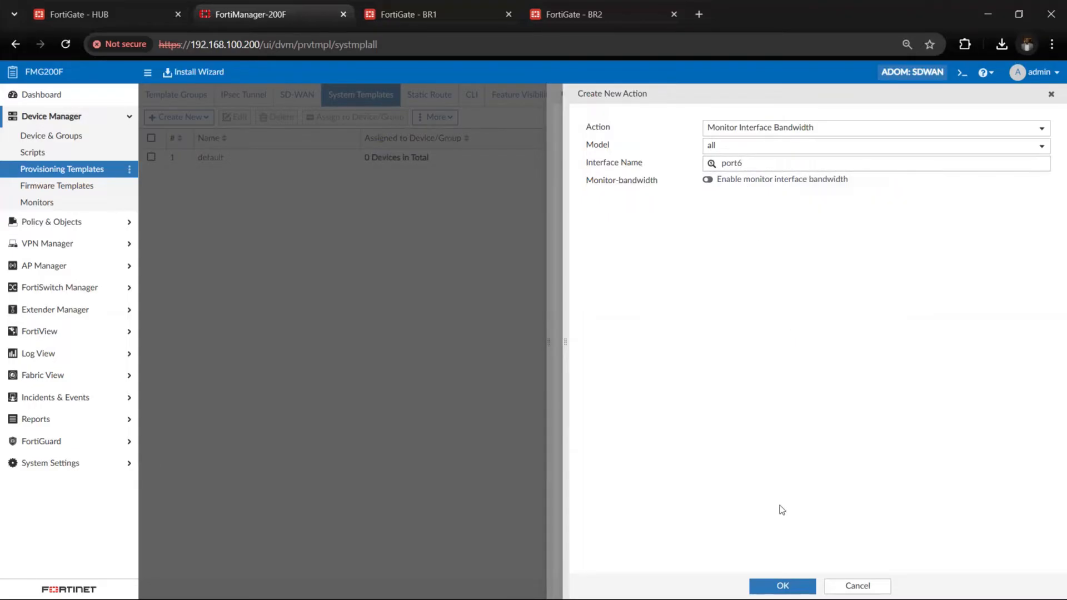
pyautogui.click(781, 586)
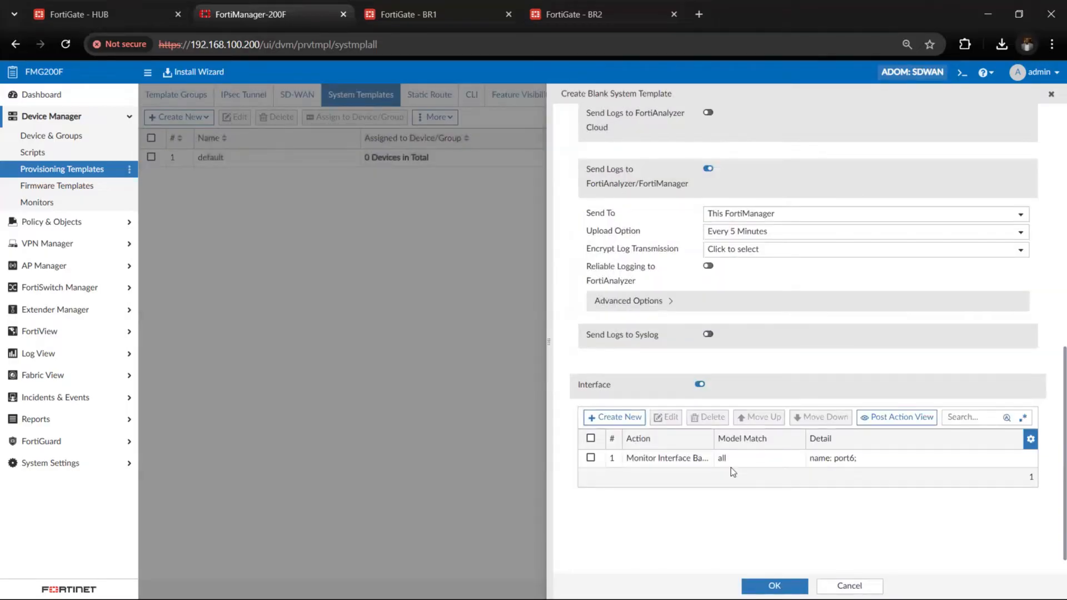
# Add a second Monitor Interface Bandwidth action for port7 on all models
pyautogui.click(630, 419)
pyautogui.click(754, 133)
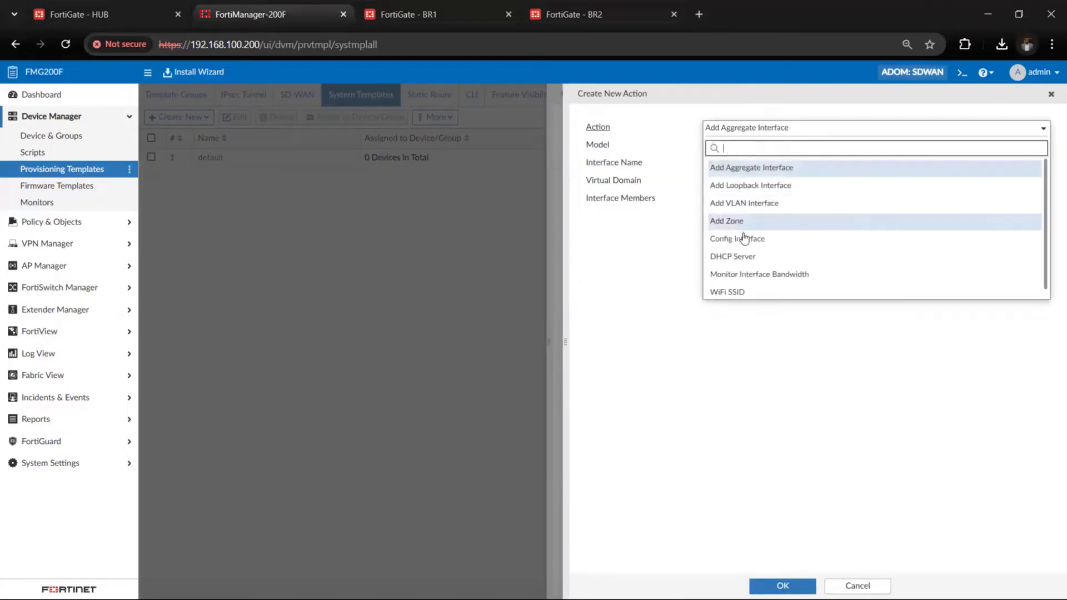
pyautogui.click(743, 274)
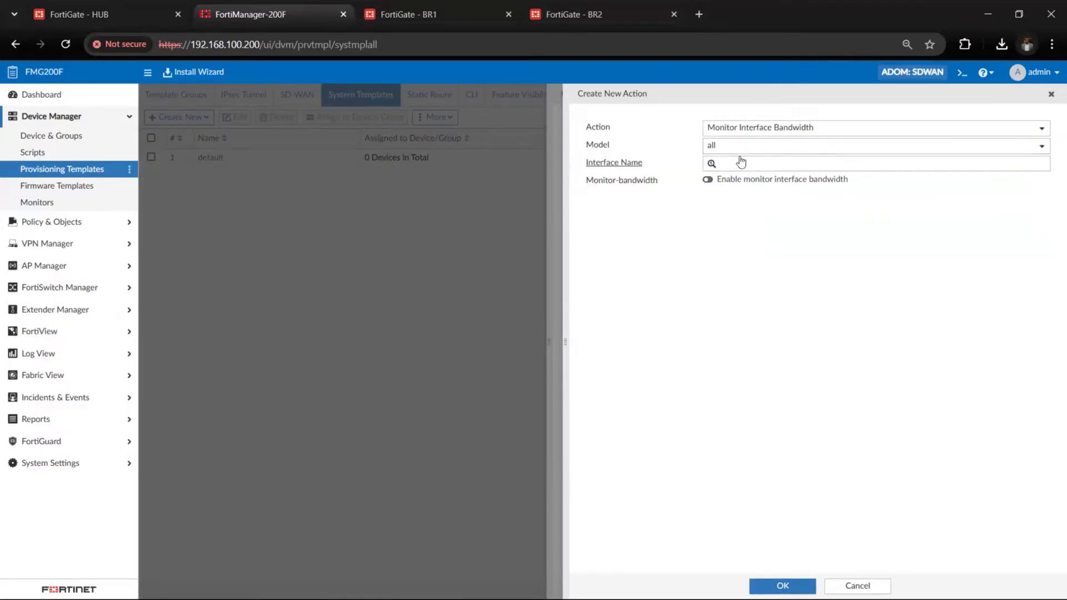
pyautogui.click(741, 163)
pyautogui.write('port')
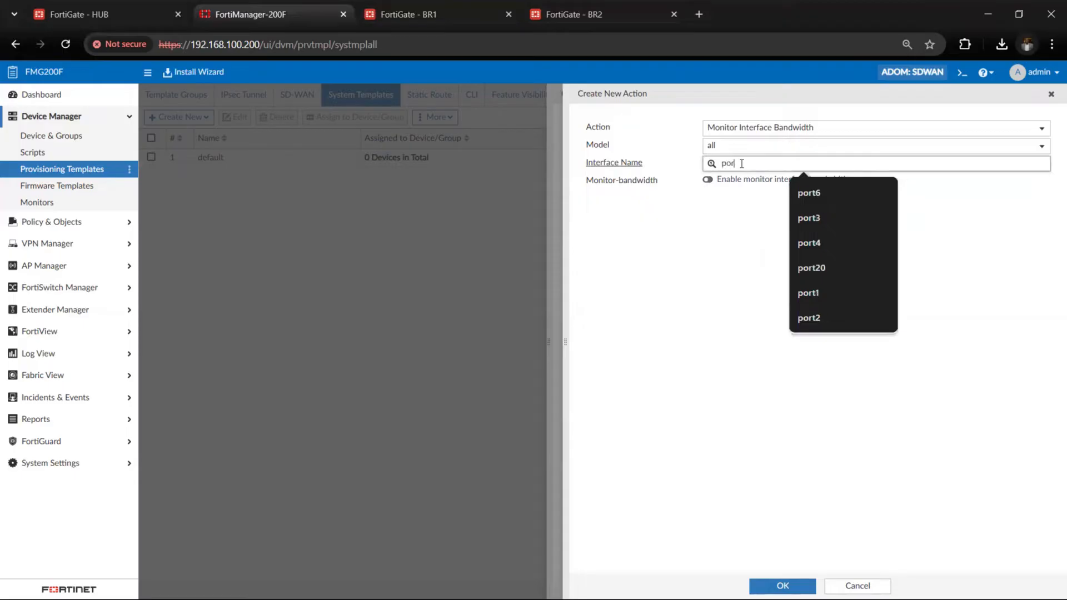
pyautogui.write('7')
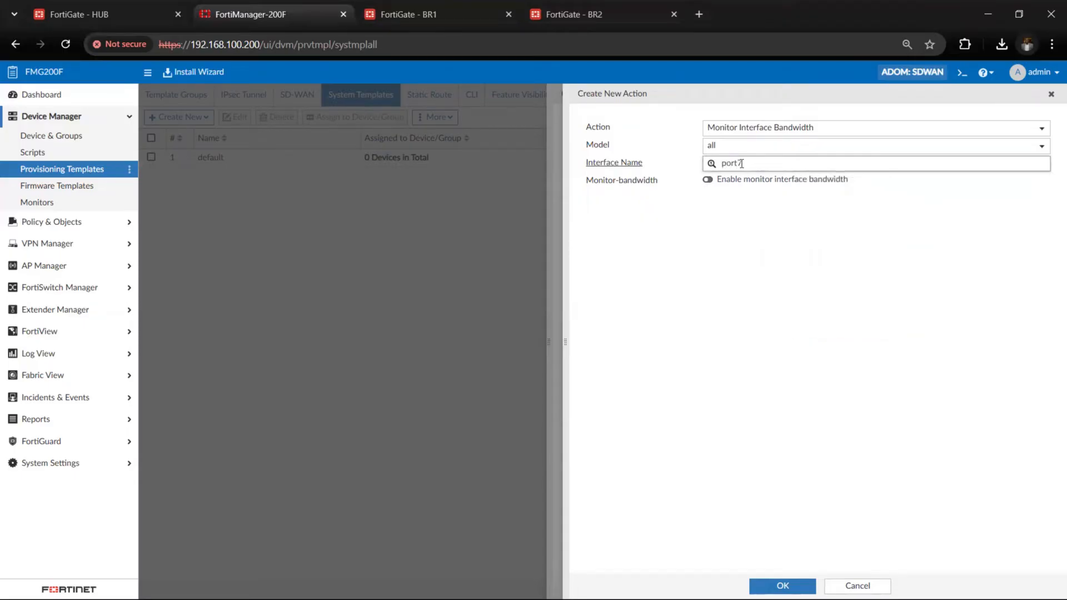
pyautogui.click(780, 580)
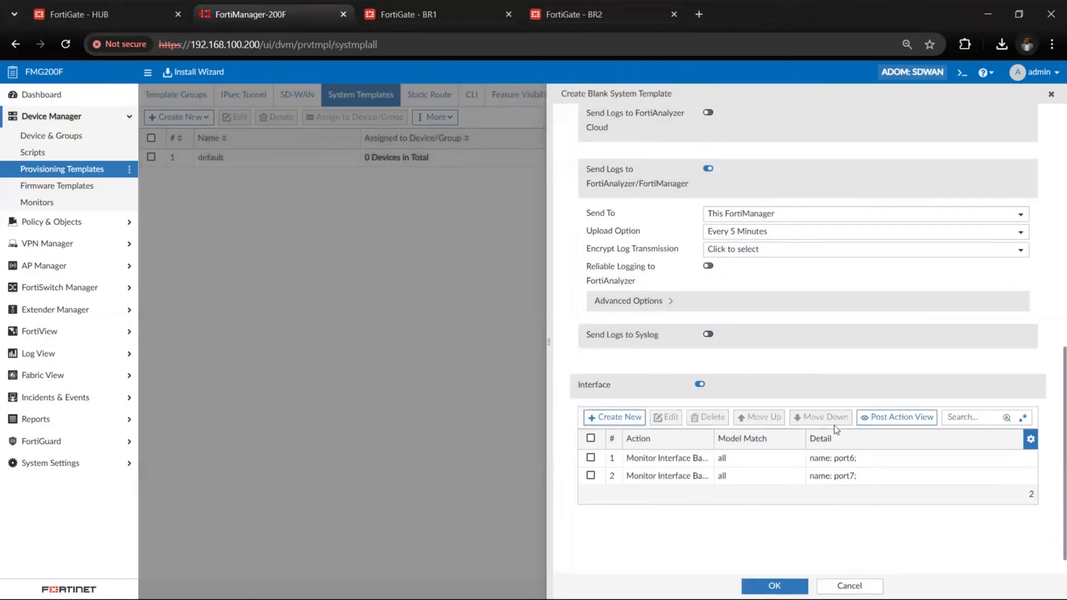
# Review the log and interface settings, save the sites_ALL_ST system template and select it in the template list
pyautogui.scroll(-1, 846, 482)
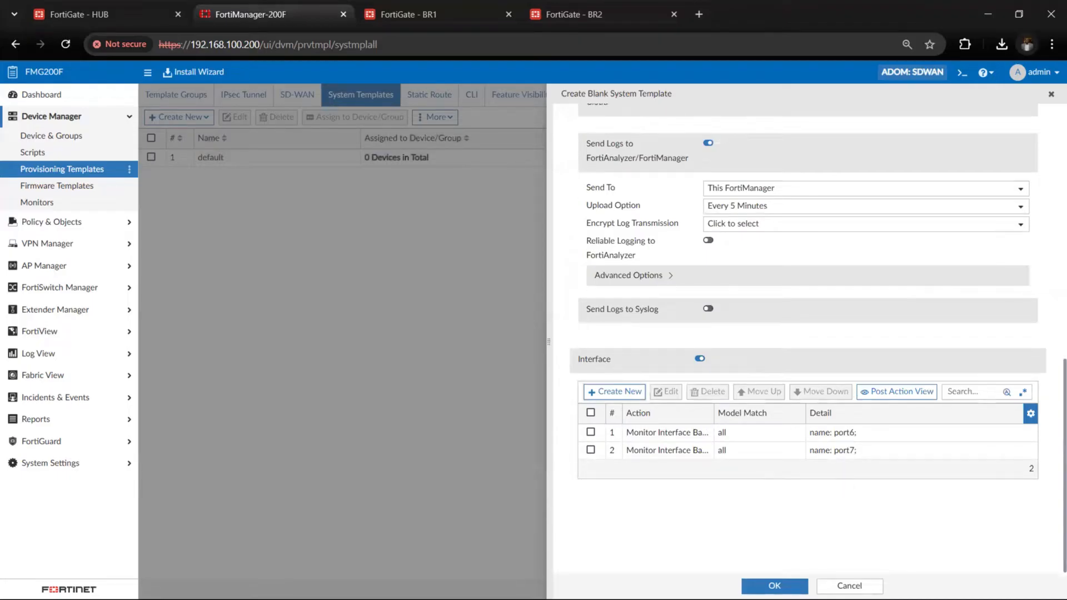
pyautogui.scroll(10, 839, 509)
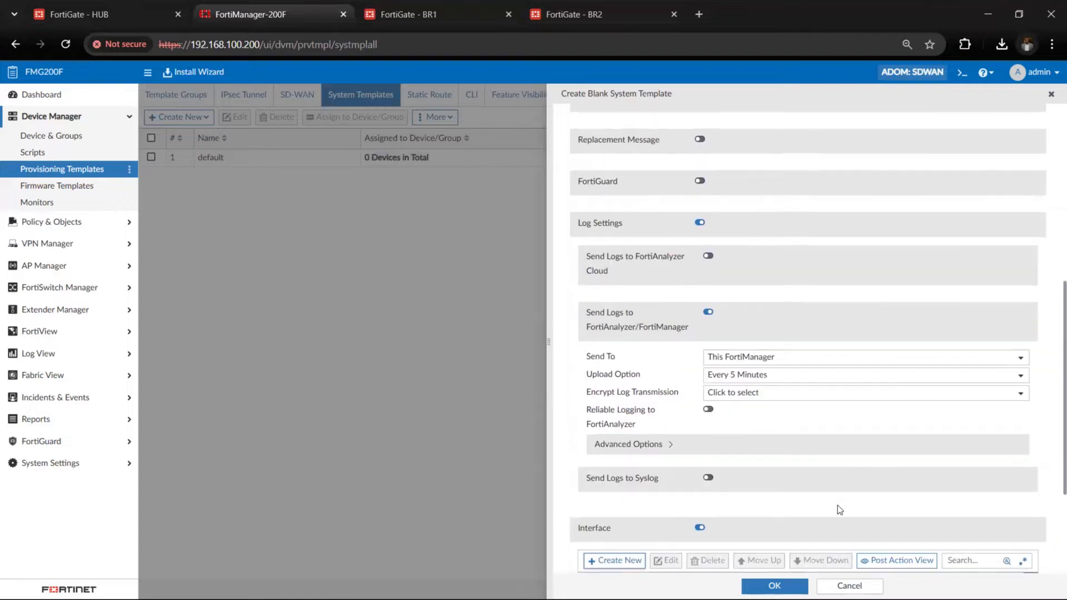
pyautogui.scroll(-10, 838, 506)
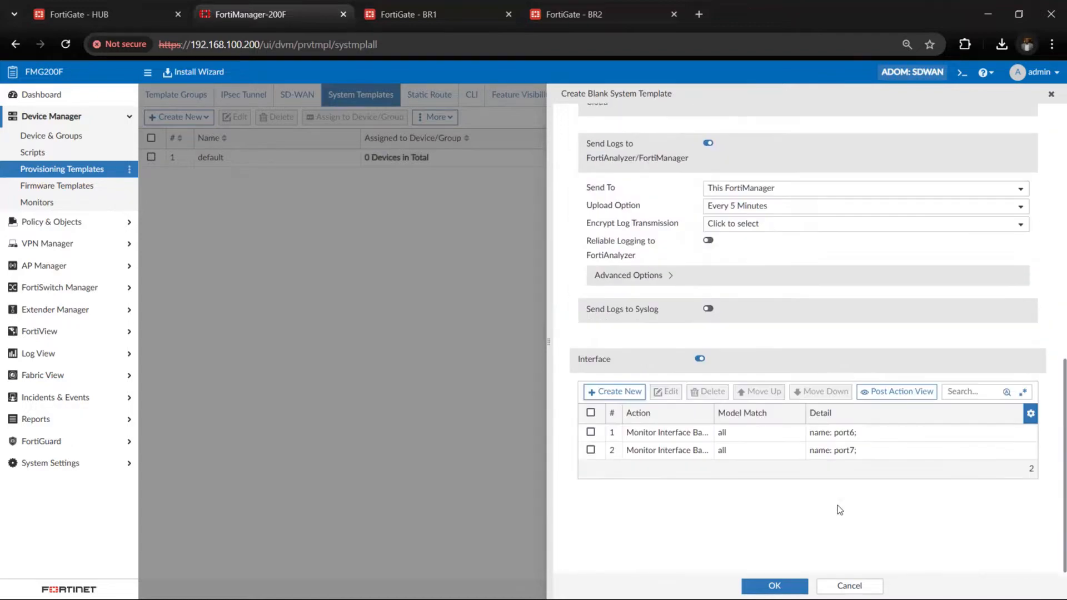
pyautogui.click(785, 584)
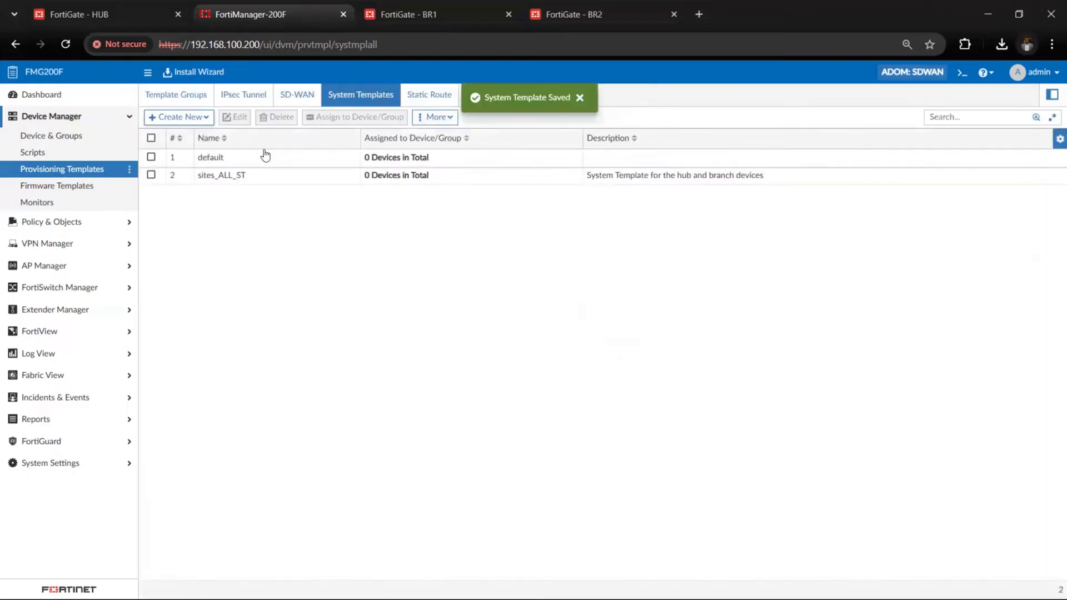
pyautogui.click(282, 178)
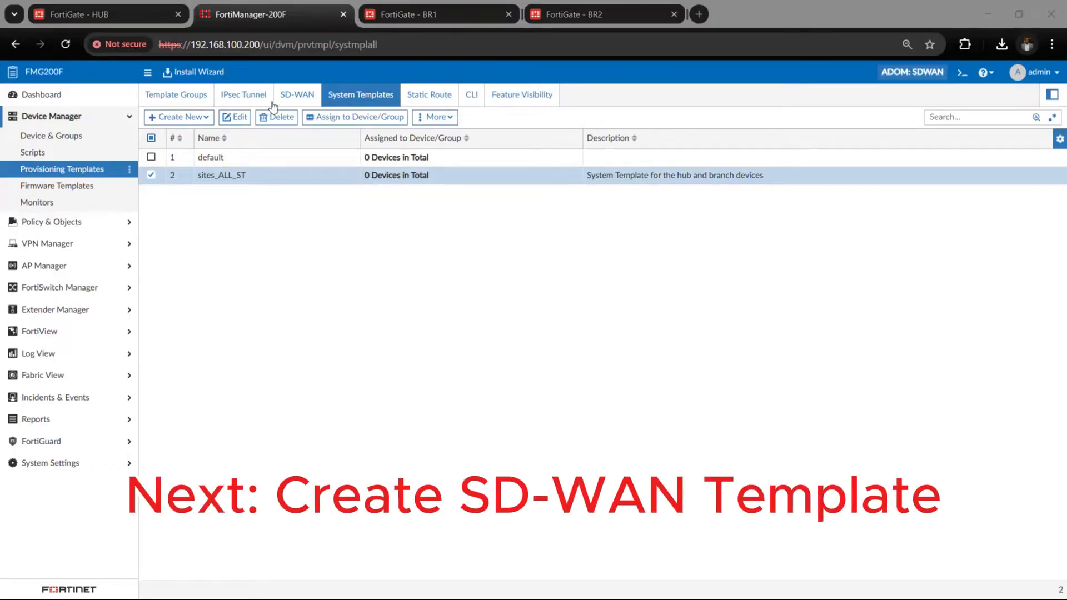
# Start an SD-WAN template named sites_HUB1_SDWAN with the description "SD-WAN Template for the hub device" and enable its SD-WAN status
pyautogui.click(298, 96)
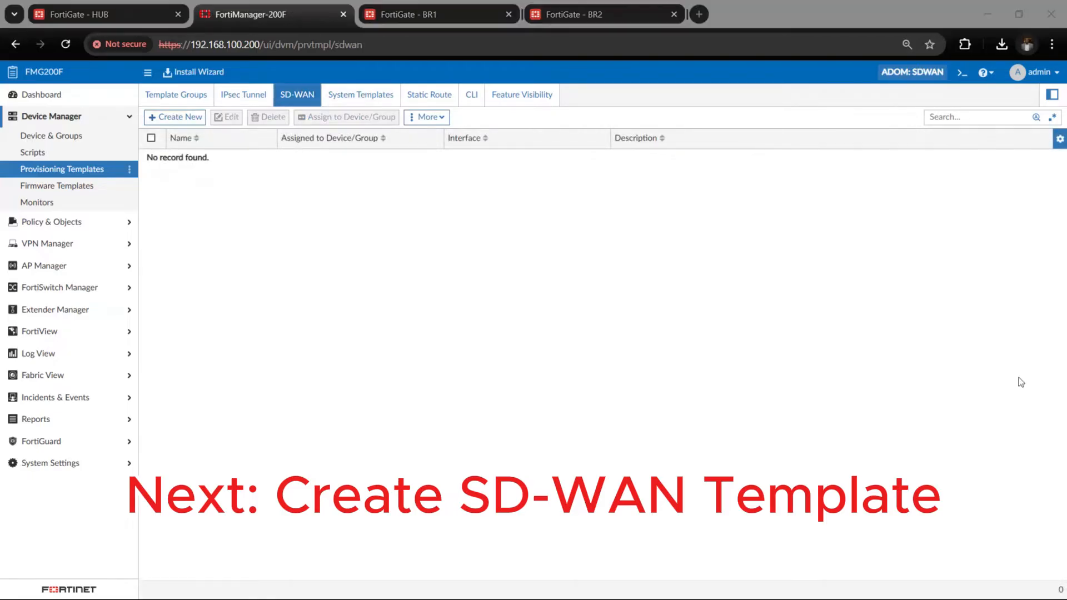
pyautogui.click(185, 119)
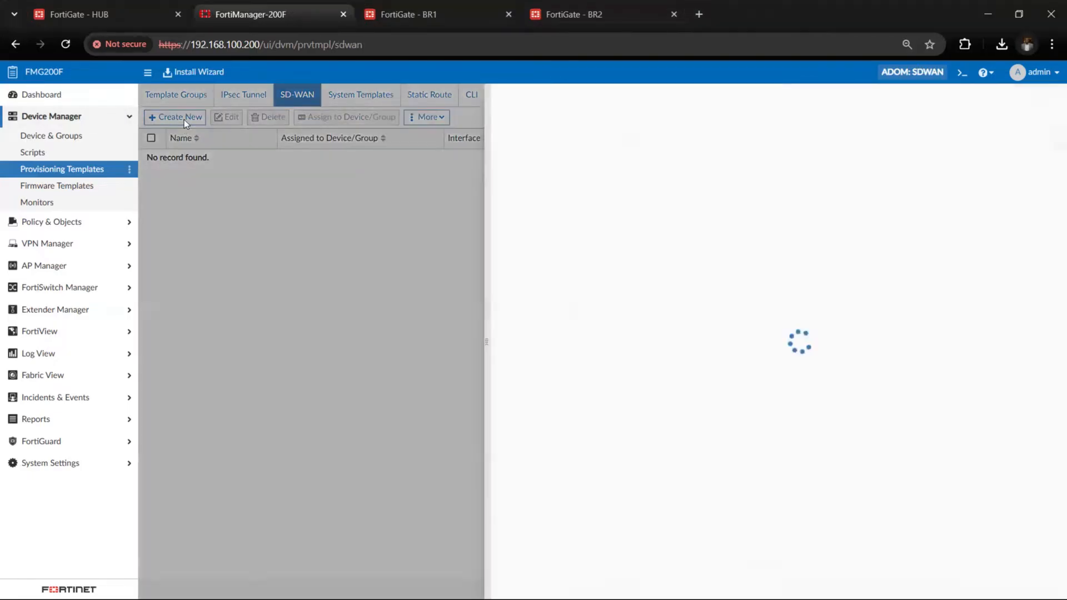
pyautogui.click(667, 128)
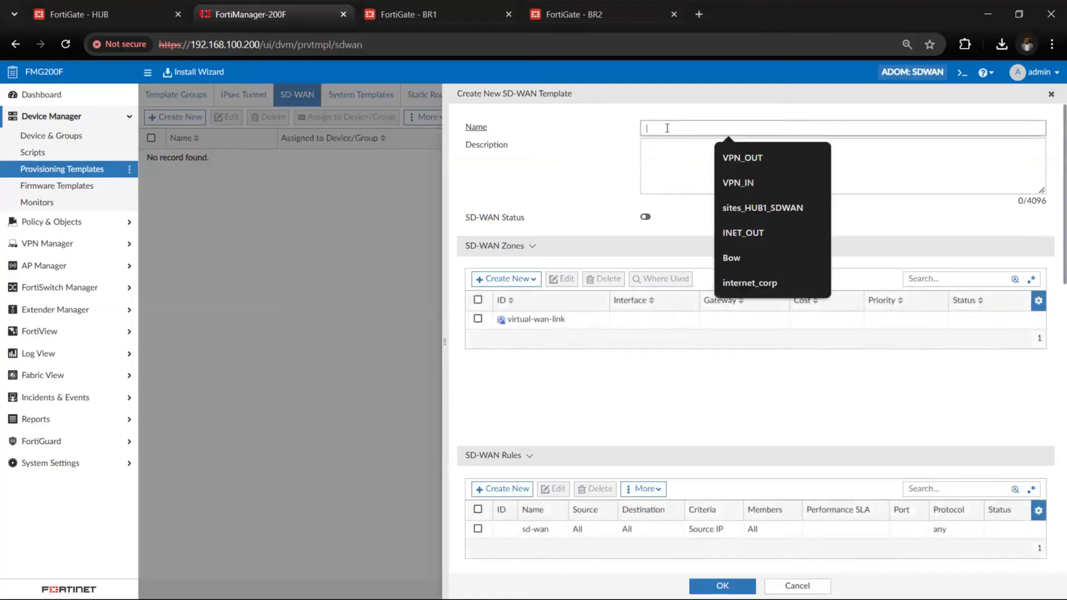
pyautogui.click(762, 208)
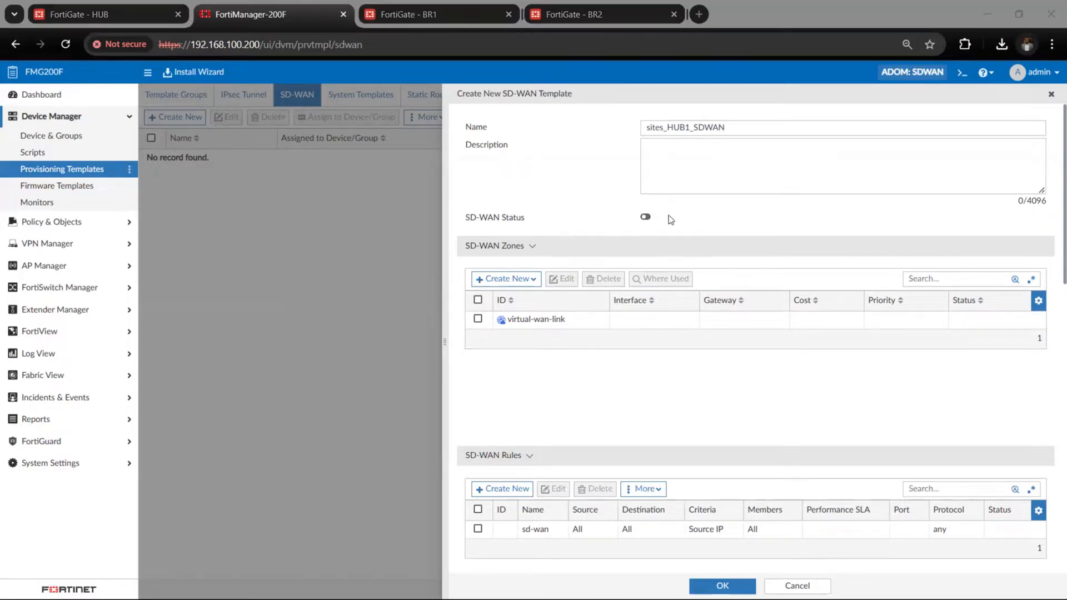
pyautogui.click(735, 166)
pyautogui.write('SD-WAN Template for the hub device')
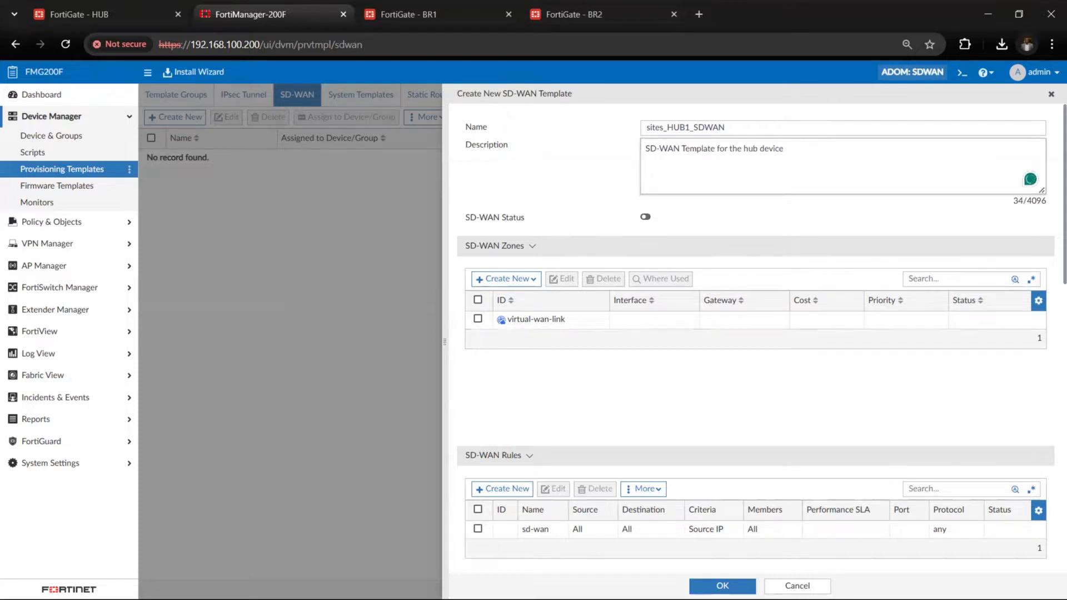
pyautogui.click(646, 219)
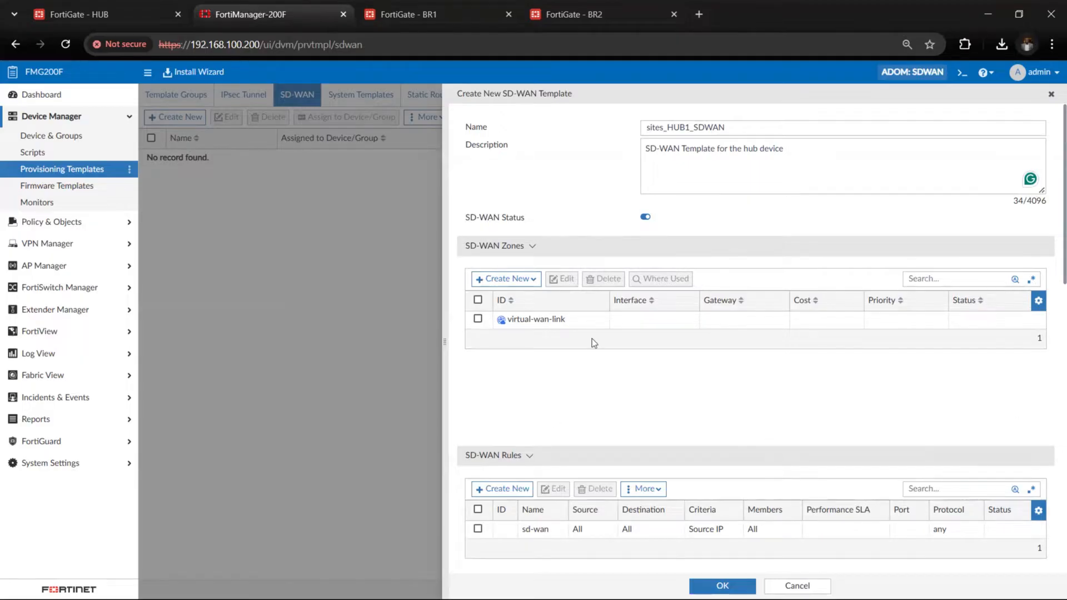
# Create an SD-WAN zone named WAN1 in the hub template without interface members
pyautogui.scroll(-1, 592, 338)
pyautogui.click(525, 245)
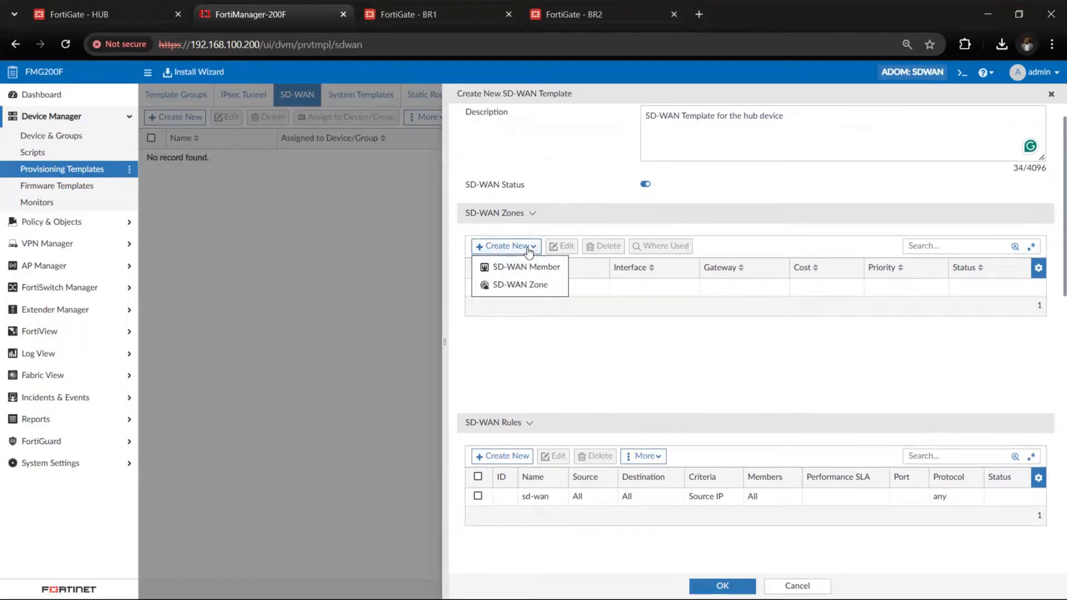
pyautogui.click(542, 288)
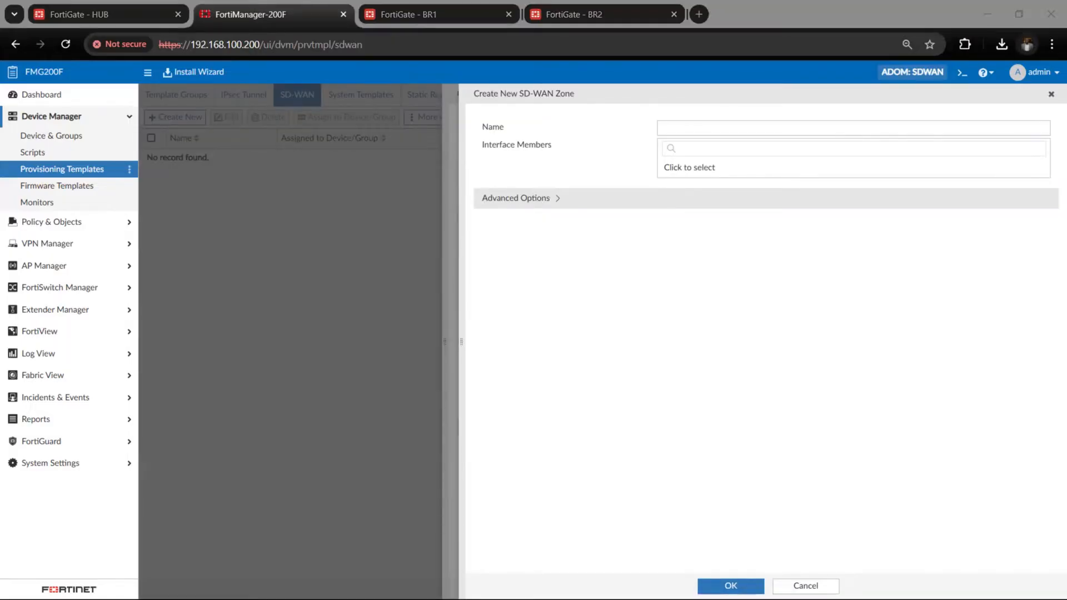
pyautogui.click(681, 128)
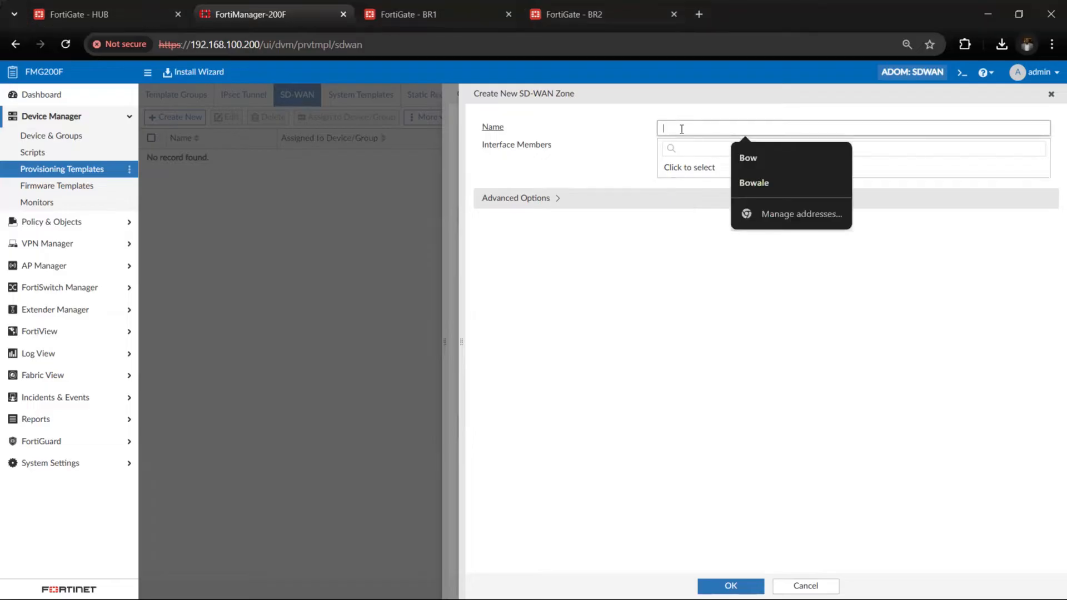
pyautogui.write('WAN1')
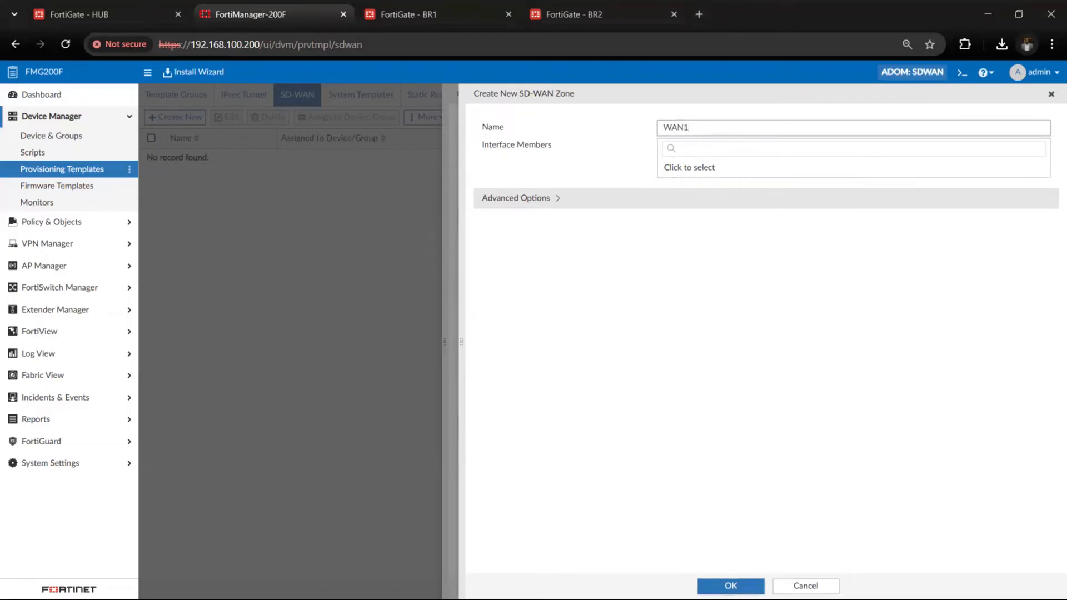
pyautogui.press('Return')
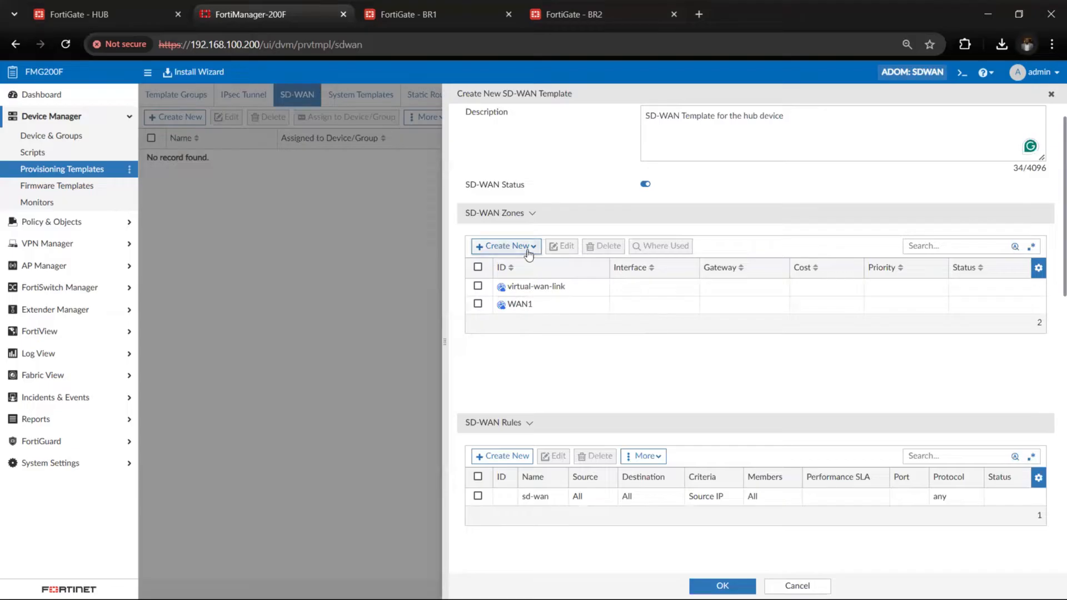
# Create a second SD-WAN zone named WAN2 in the template
pyautogui.click(529, 246)
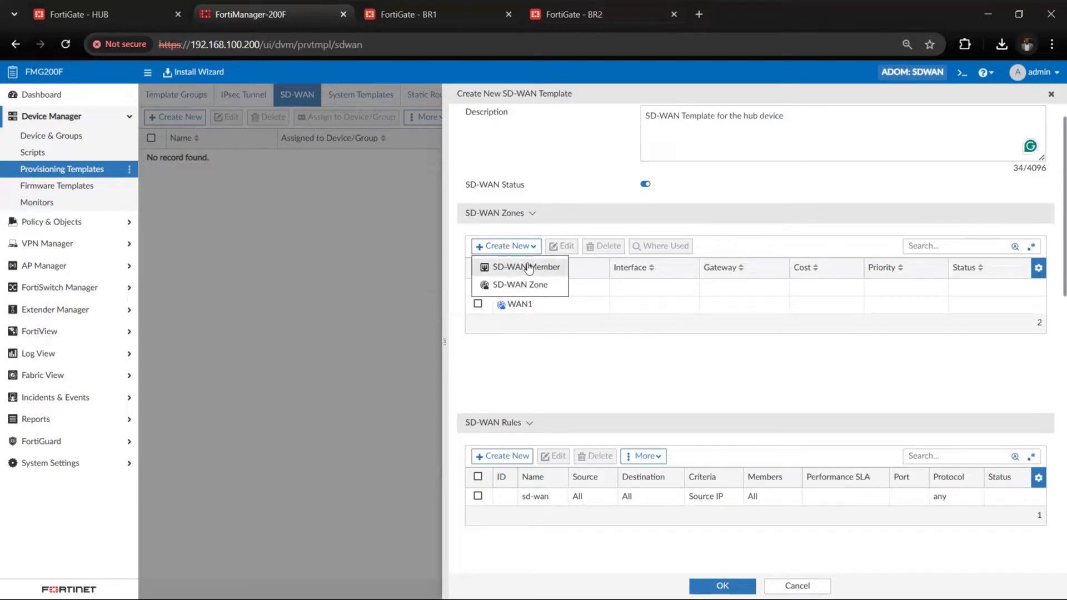
pyautogui.click(526, 285)
pyautogui.click(674, 128)
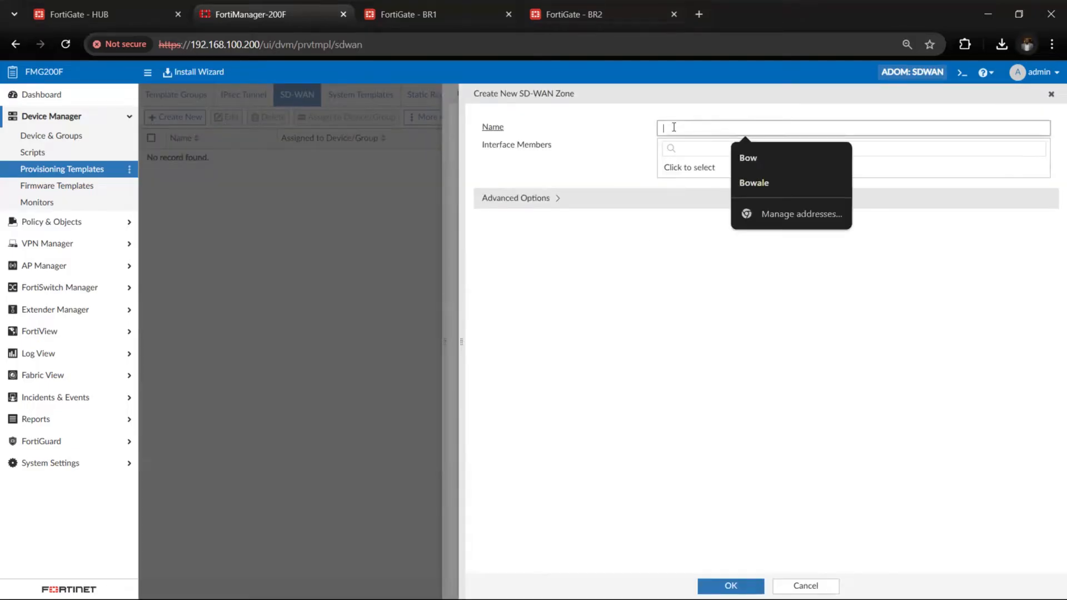
pyautogui.write('WAN1')
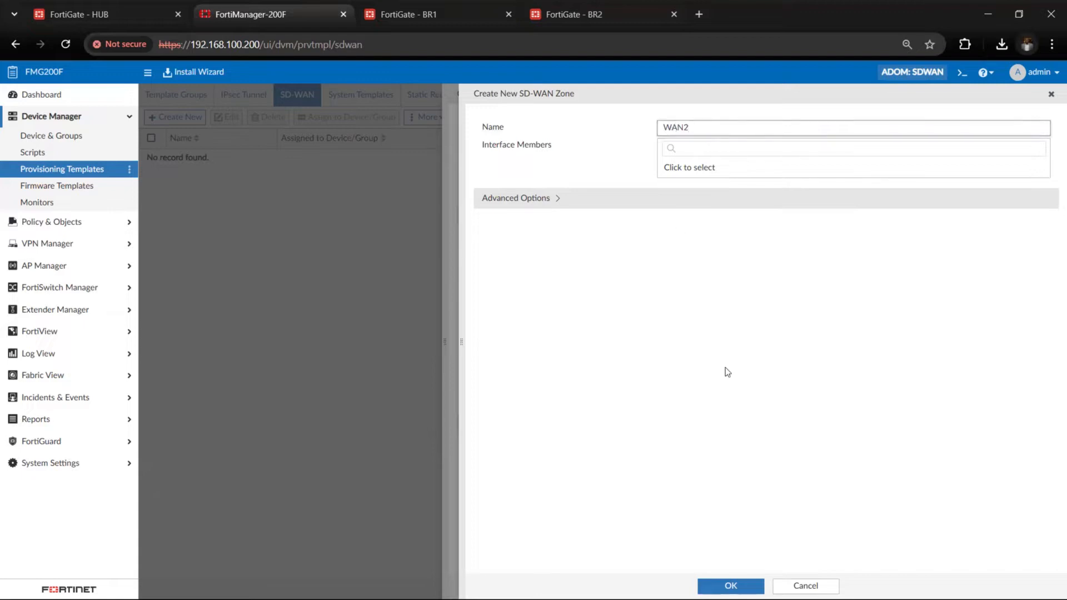
pyautogui.click(729, 583)
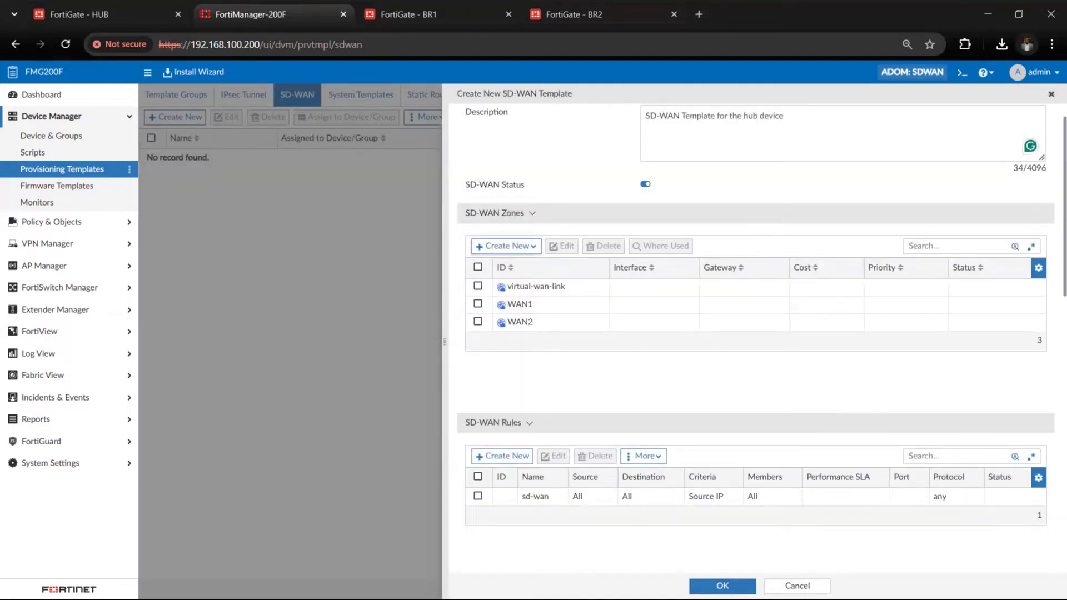
# Add a third SD-WAN zone named VPN to the template
pyautogui.click(505, 248)
pyautogui.click(511, 285)
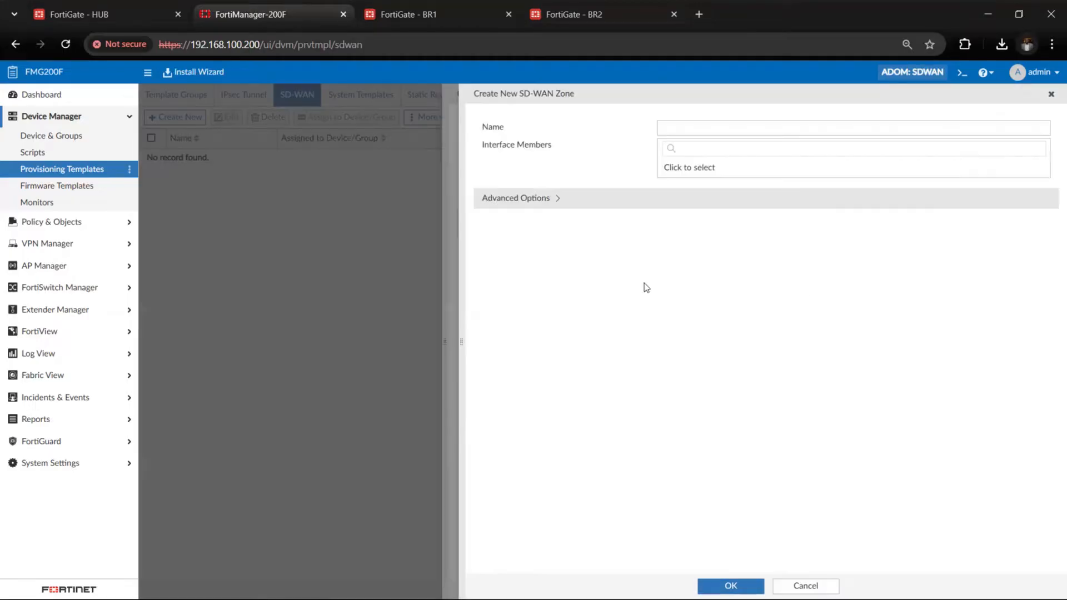
pyautogui.click(685, 127)
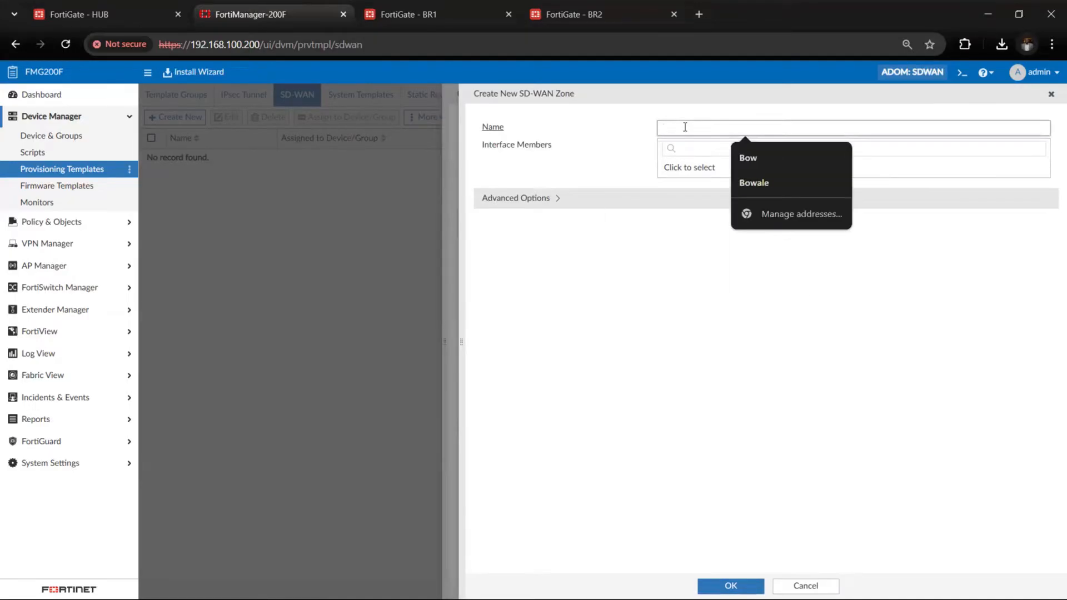
pyautogui.write('VPN')
pyautogui.click(698, 327)
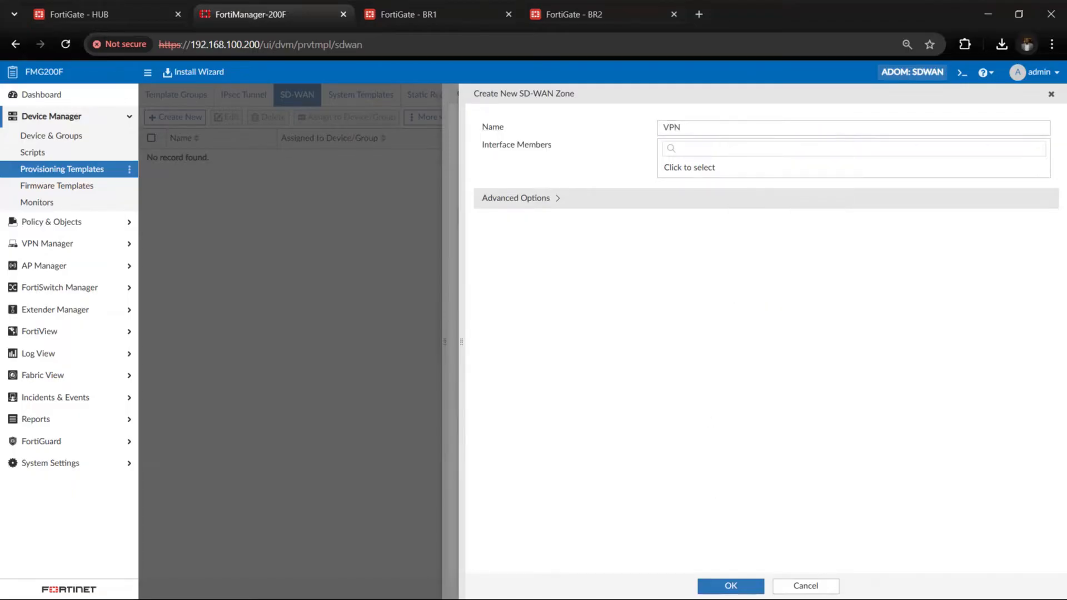
pyautogui.click(702, 586)
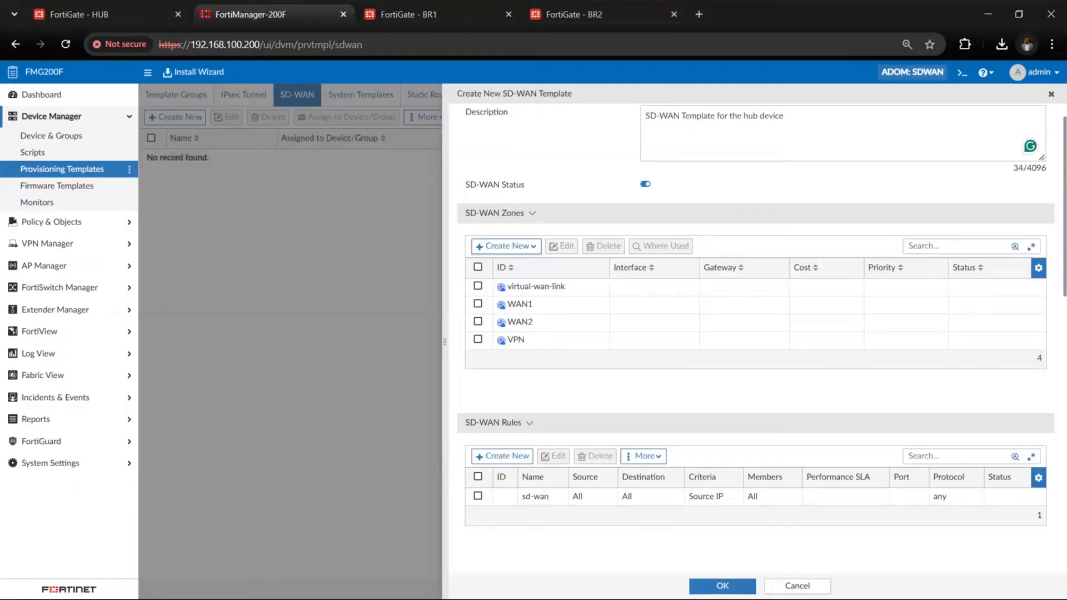
# Add an SD-WAN member for interface port6 in the WAN1 zone, keeping the default gateway, cost and priority
pyautogui.click(520, 247)
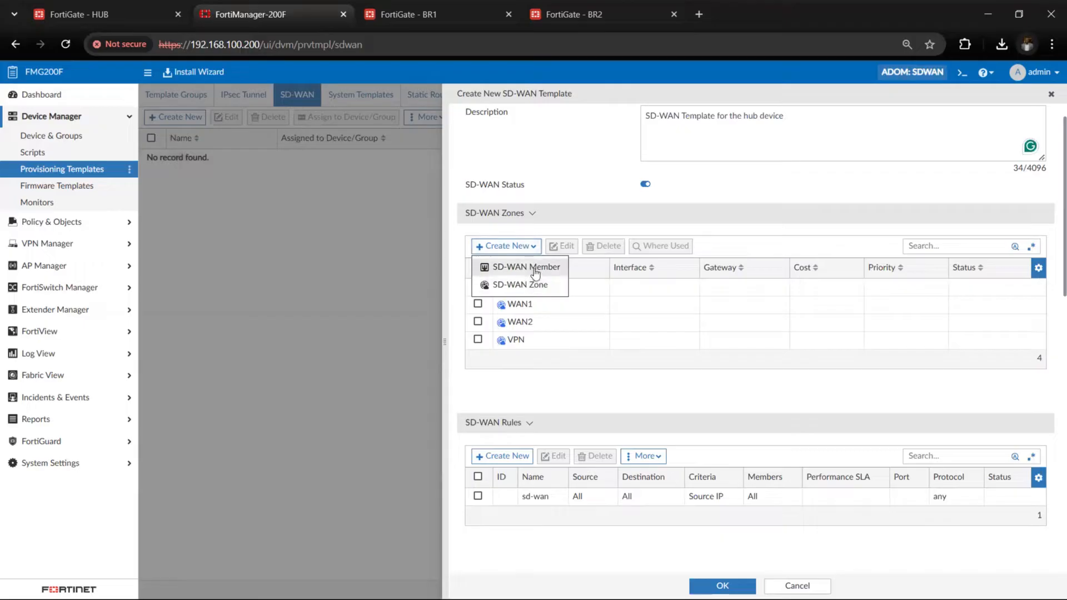
pyautogui.click(534, 267)
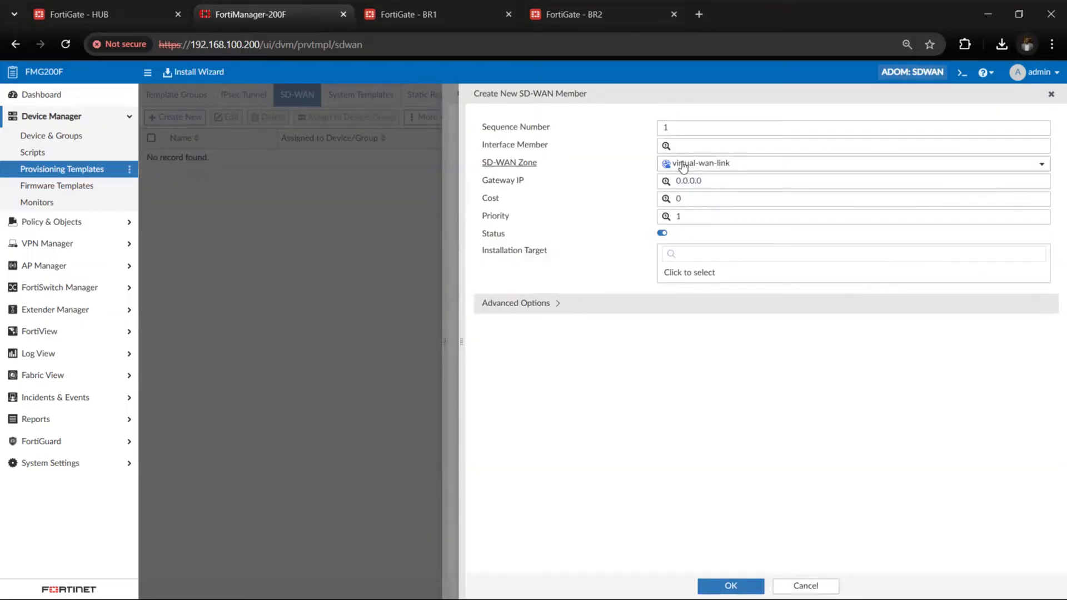
pyautogui.click(683, 166)
pyautogui.click(689, 218)
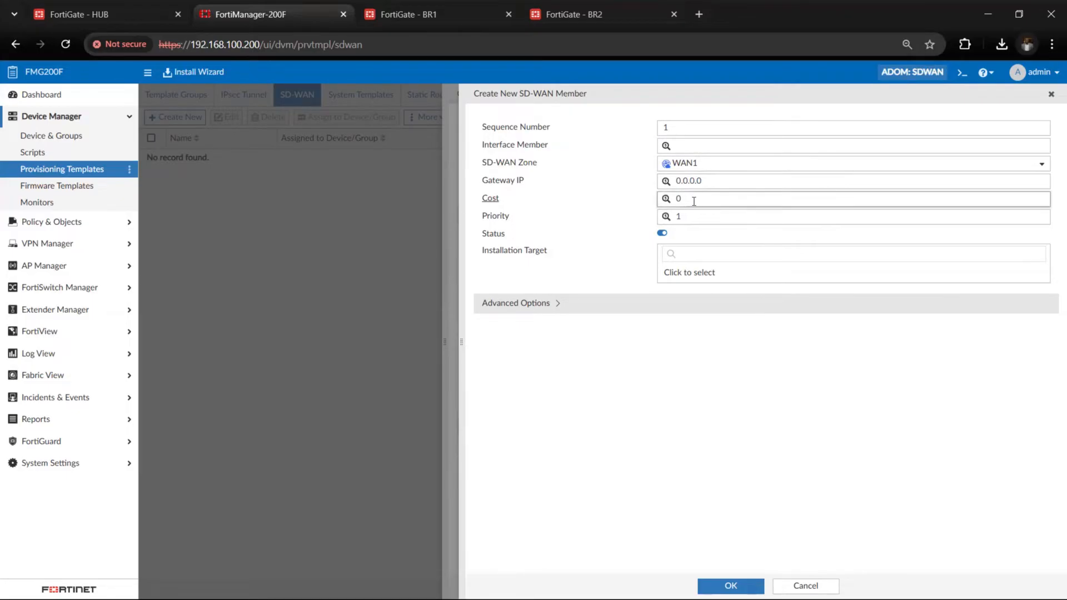
pyautogui.click(682, 147)
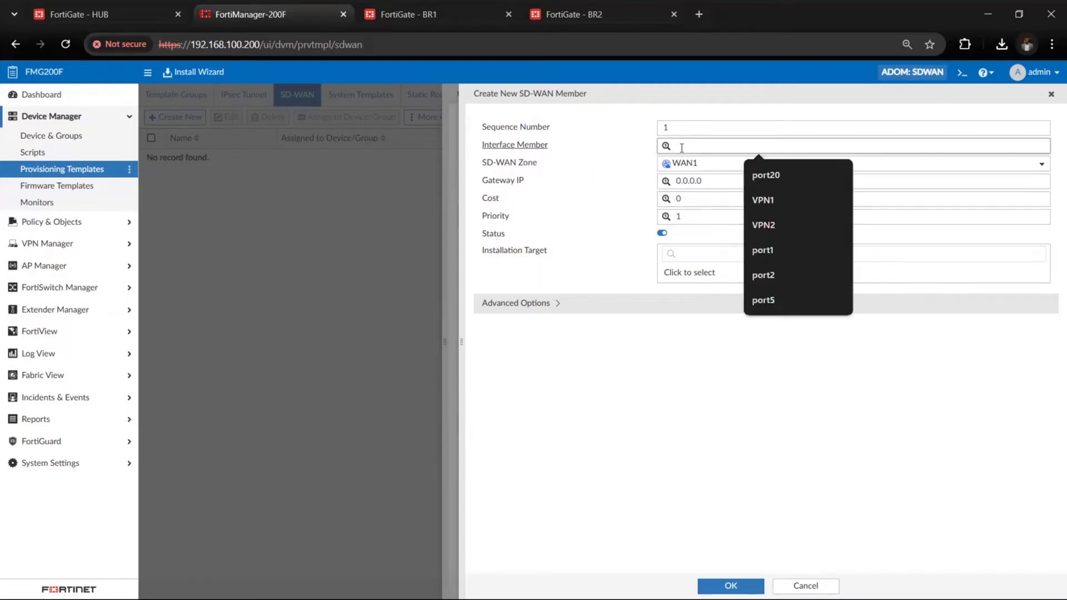
pyautogui.write('port')
pyautogui.click(763, 275)
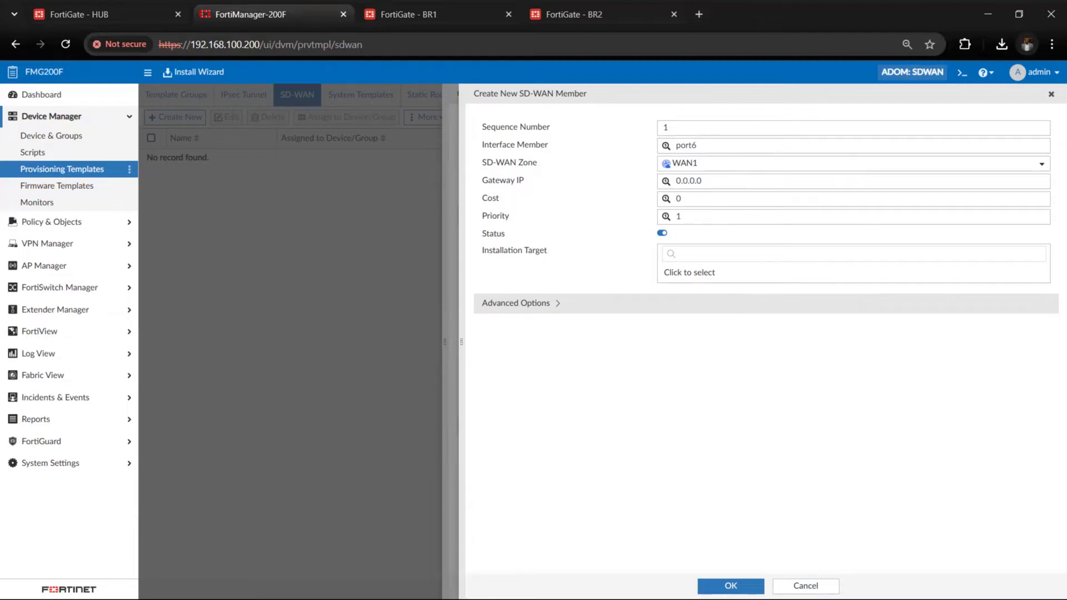
pyautogui.click(758, 582)
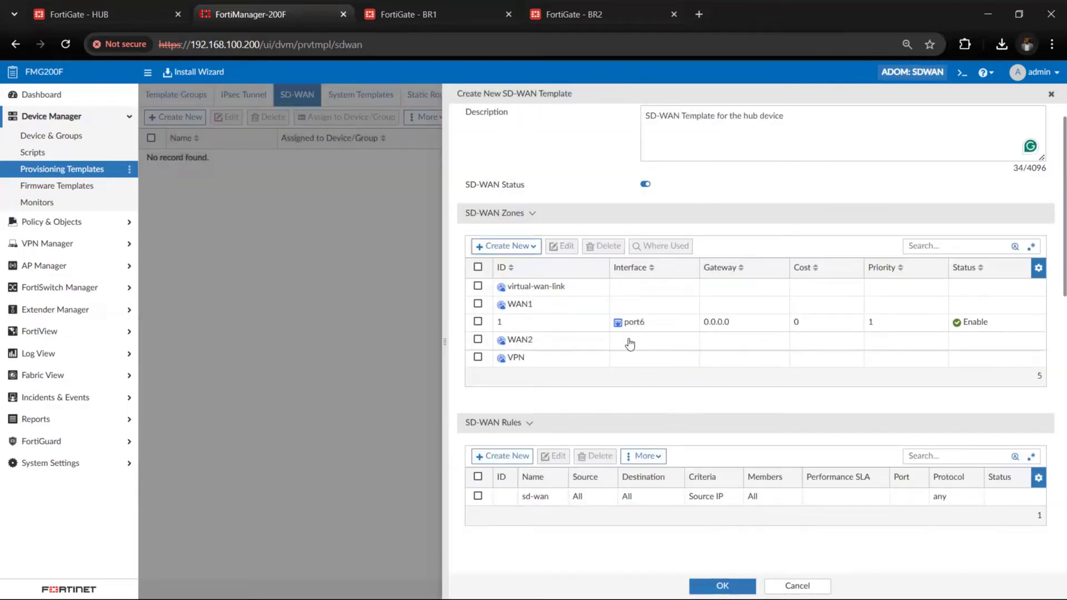
# Add an SD-WAN member for interface port7 in the WAN2 zone, keeping the other settings at their defaults
pyautogui.click(519, 246)
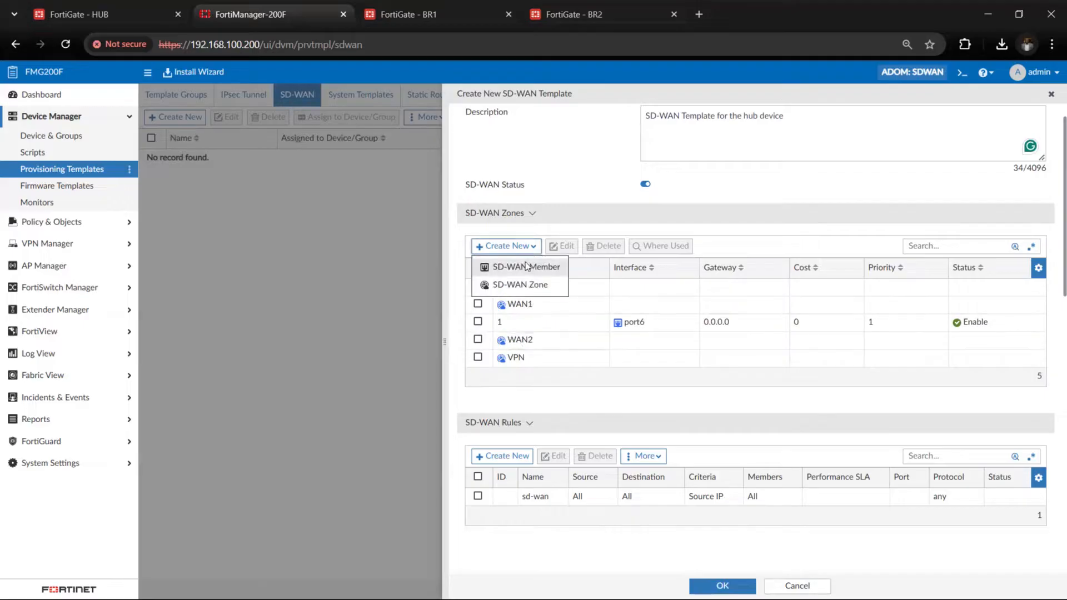
pyautogui.click(527, 268)
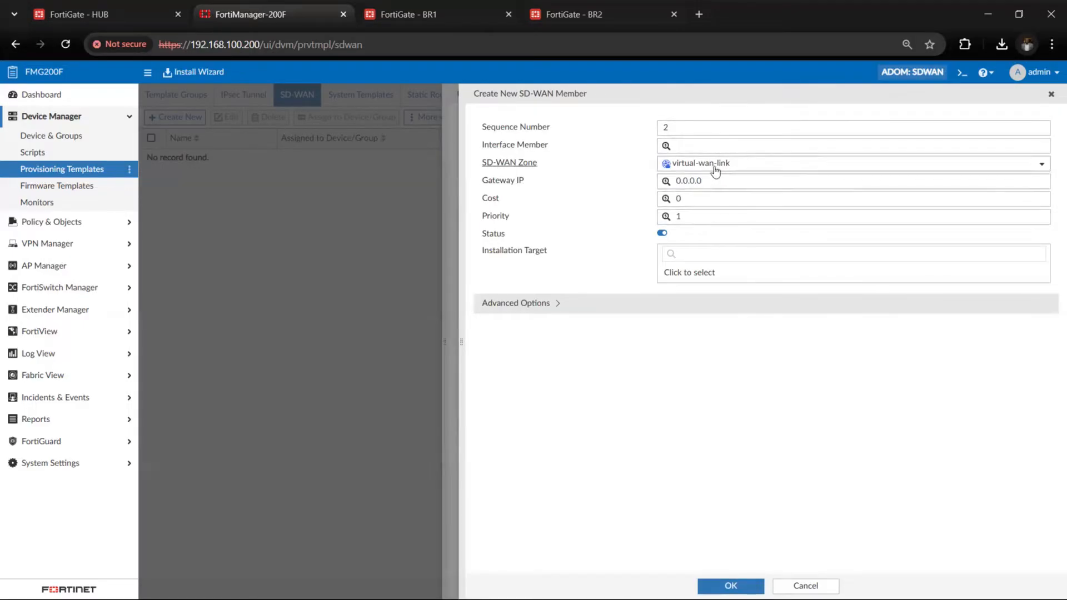
pyautogui.click(702, 149)
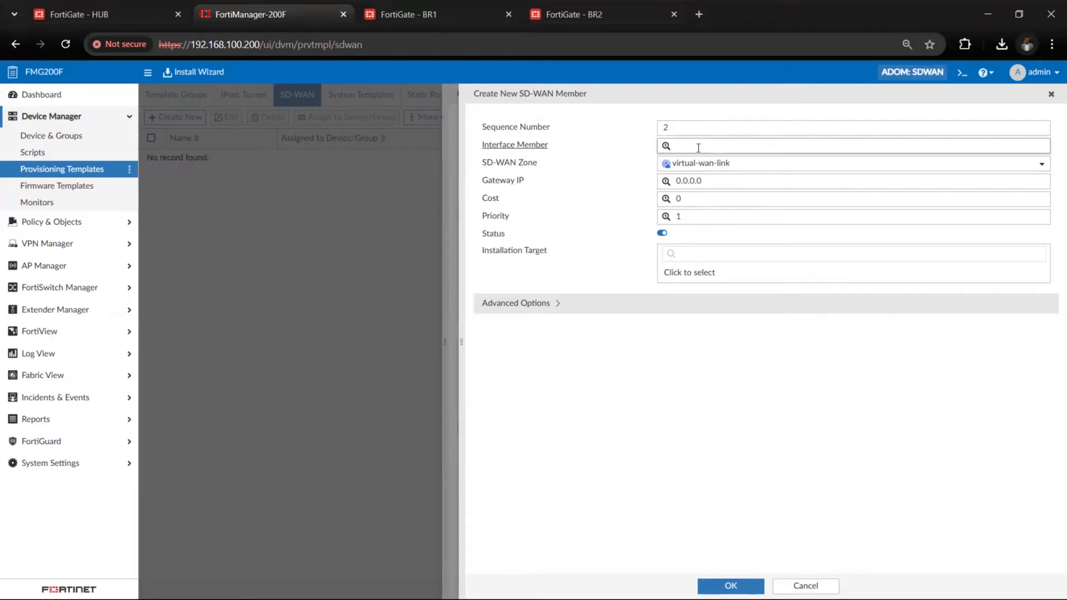
pyautogui.write('port')
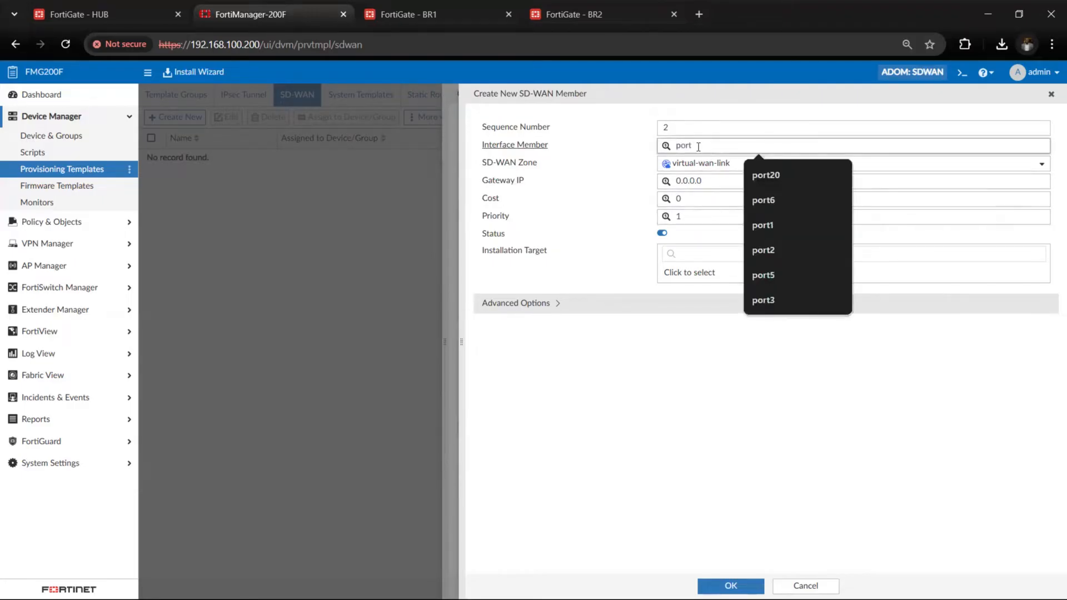
pyautogui.write('7')
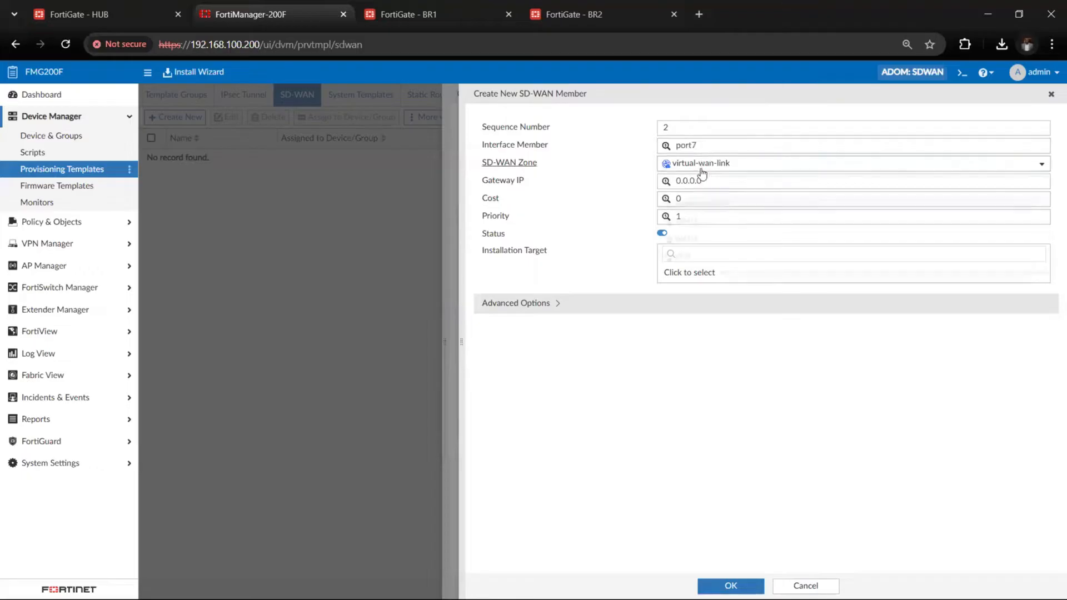
pyautogui.click(702, 166)
pyautogui.click(685, 240)
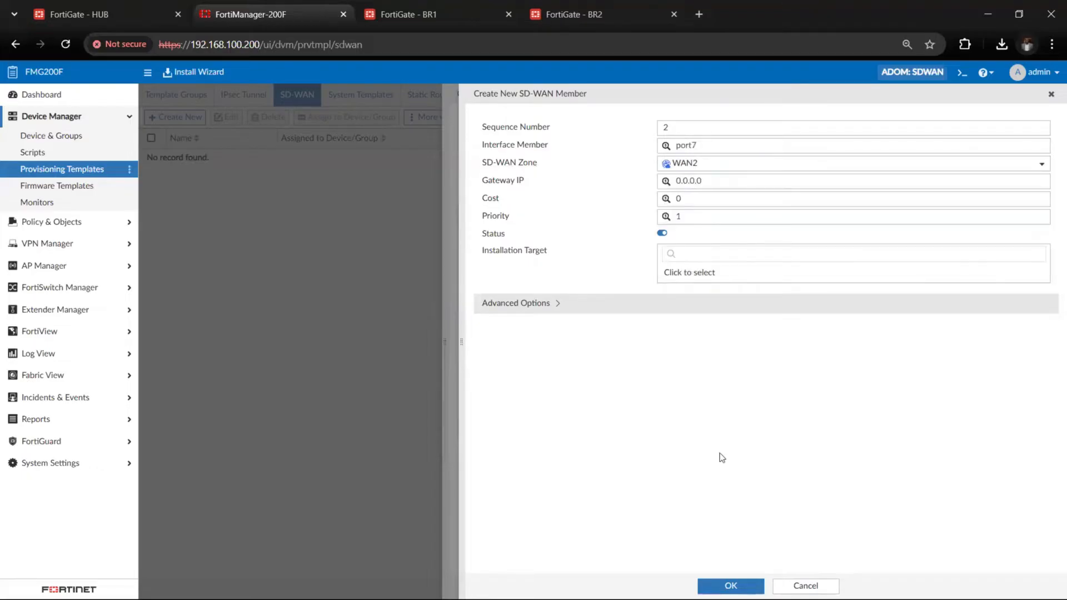
pyautogui.click(731, 586)
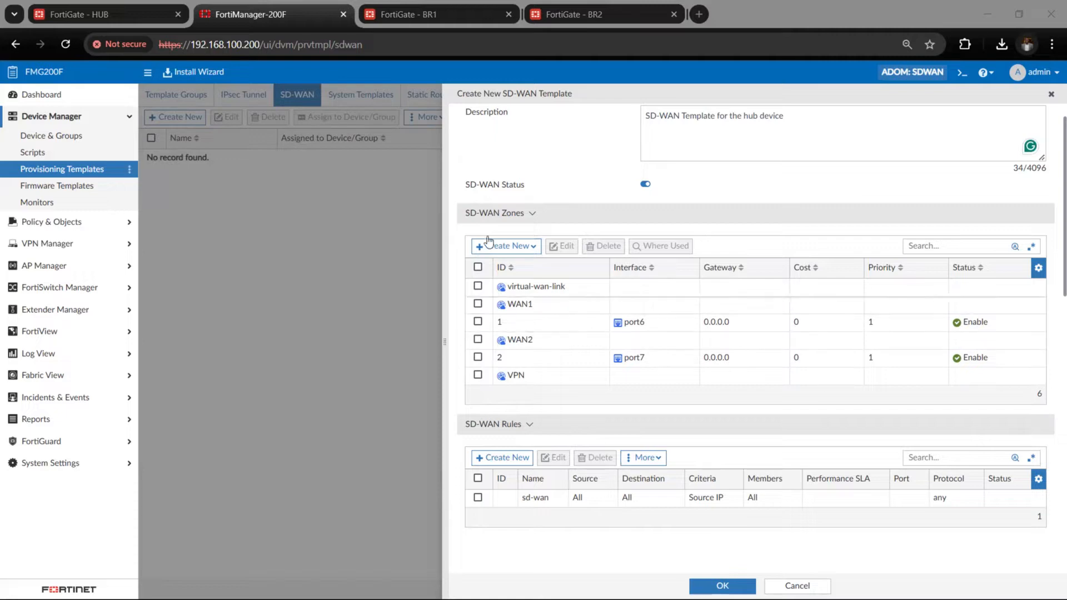
# Add an SD-WAN member for interface VPN1 in the VPN zone with default gateway, cost and priority
pyautogui.click(504, 247)
pyautogui.click(518, 269)
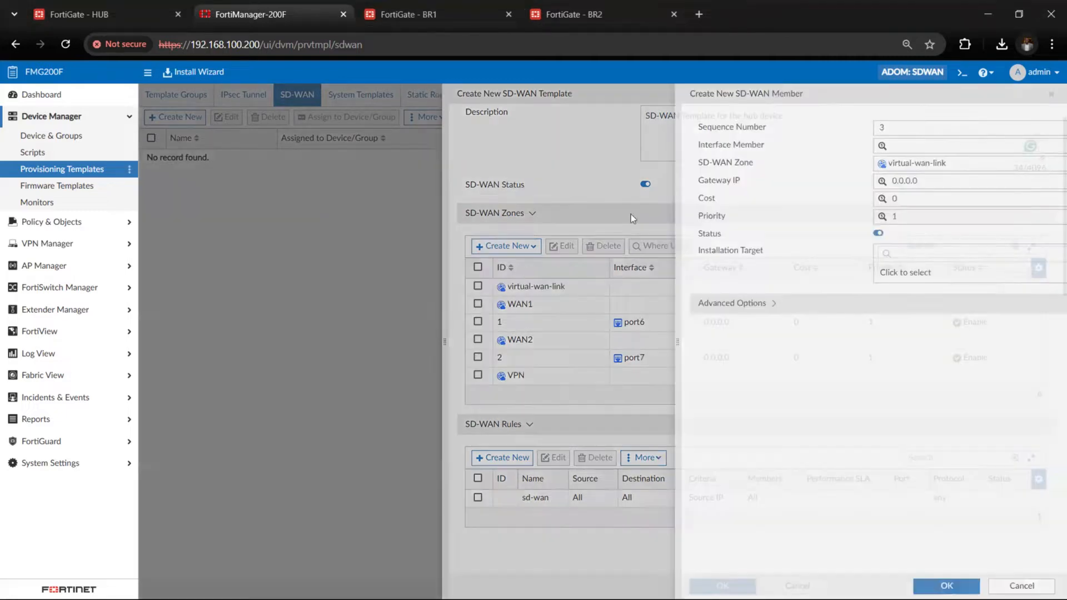
pyautogui.click(703, 148)
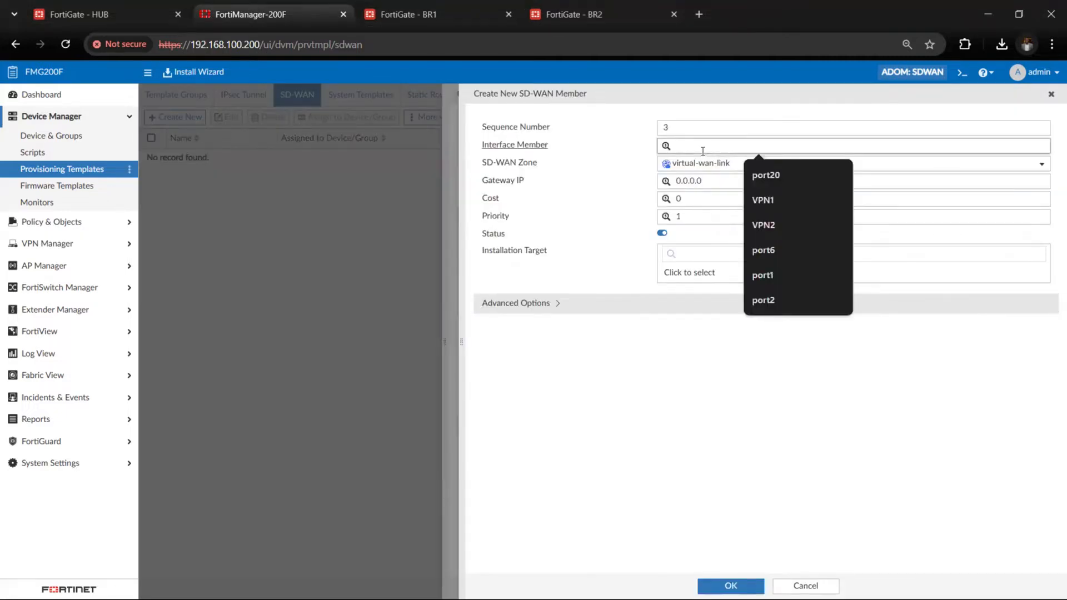
pyautogui.write('VPN1')
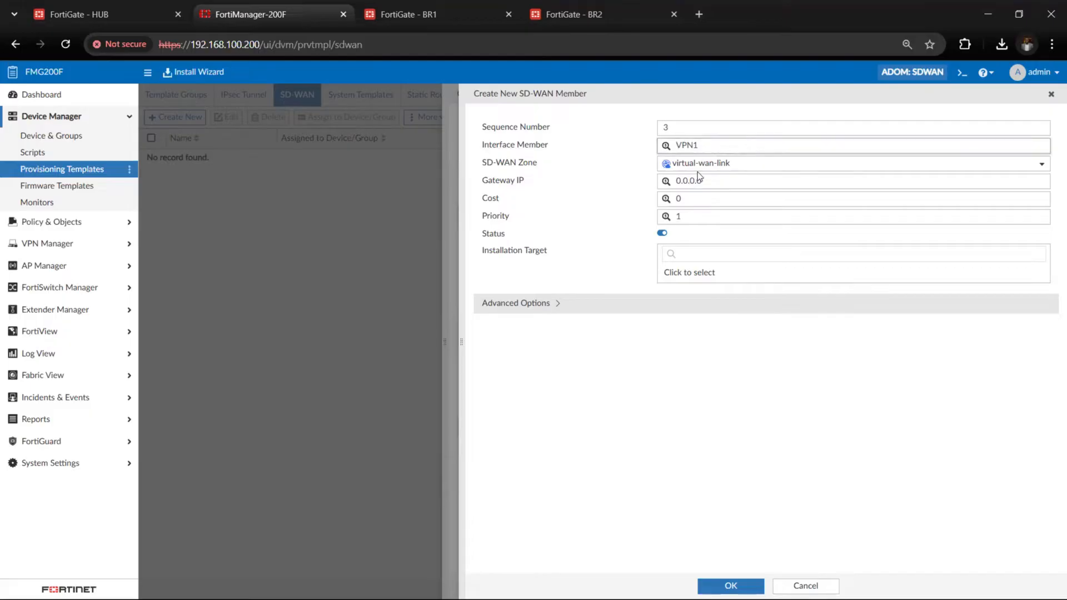
pyautogui.click(701, 164)
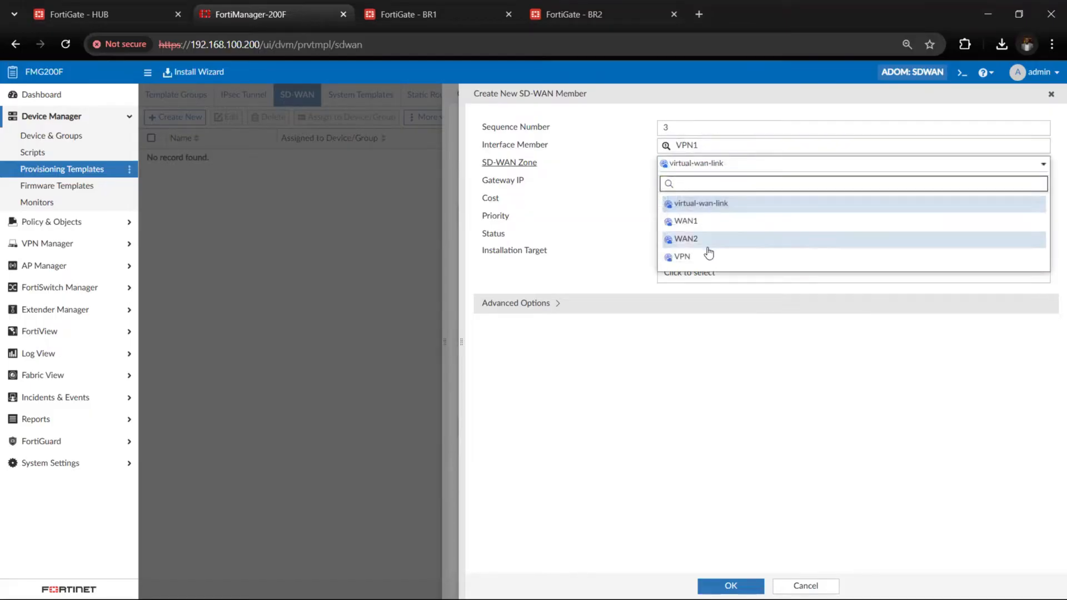
pyautogui.click(705, 258)
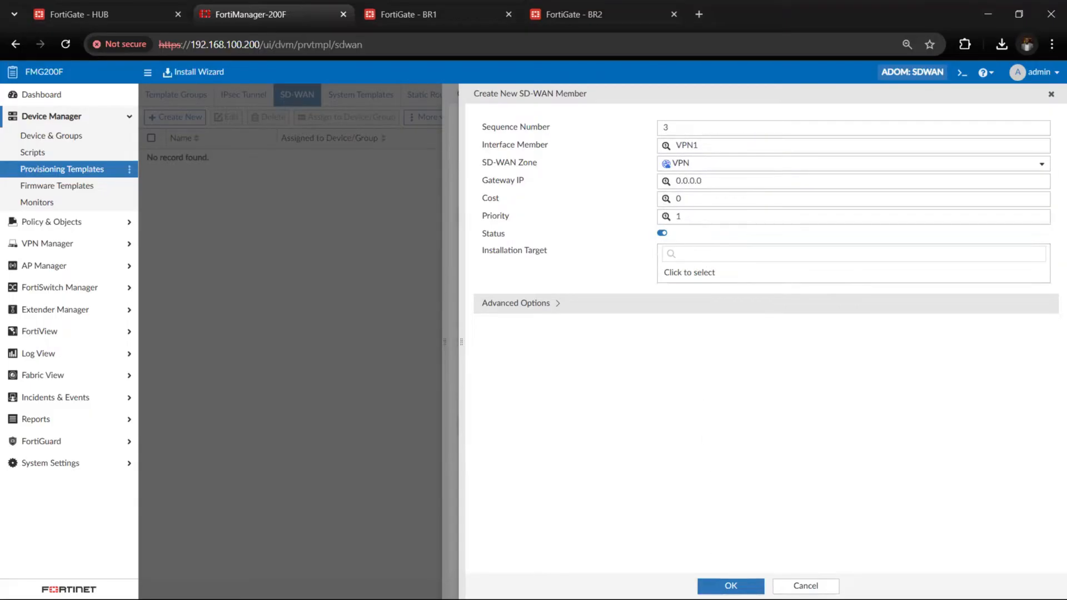
pyautogui.click(731, 585)
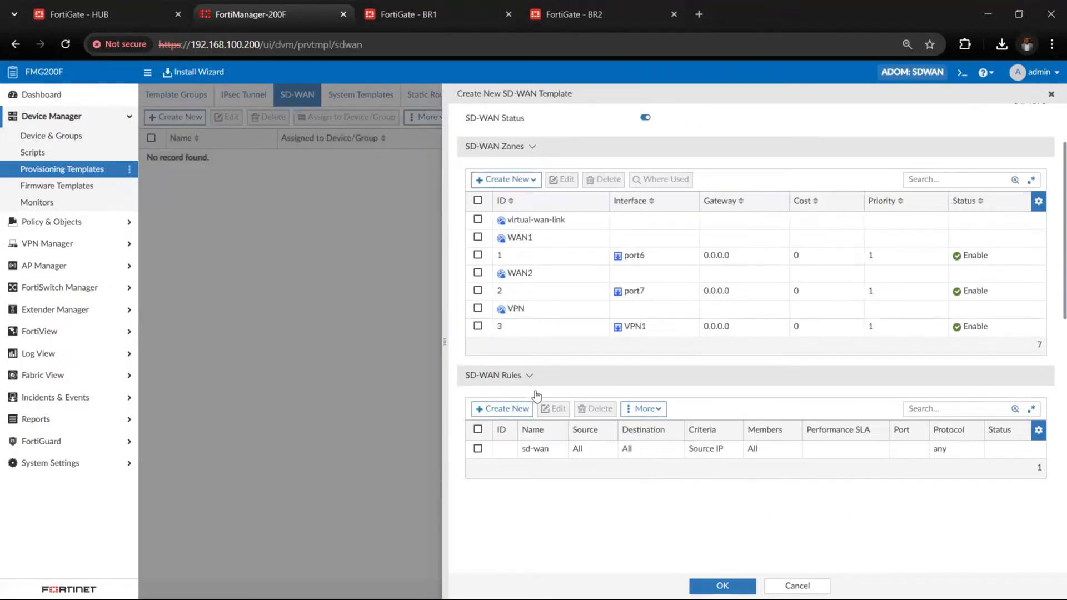
# Add an SD-WAN member for interface VPN2 in the VPN zone, keeping the default gateway, cost and priority
pyautogui.scroll(1, 535, 392)
pyautogui.click(510, 221)
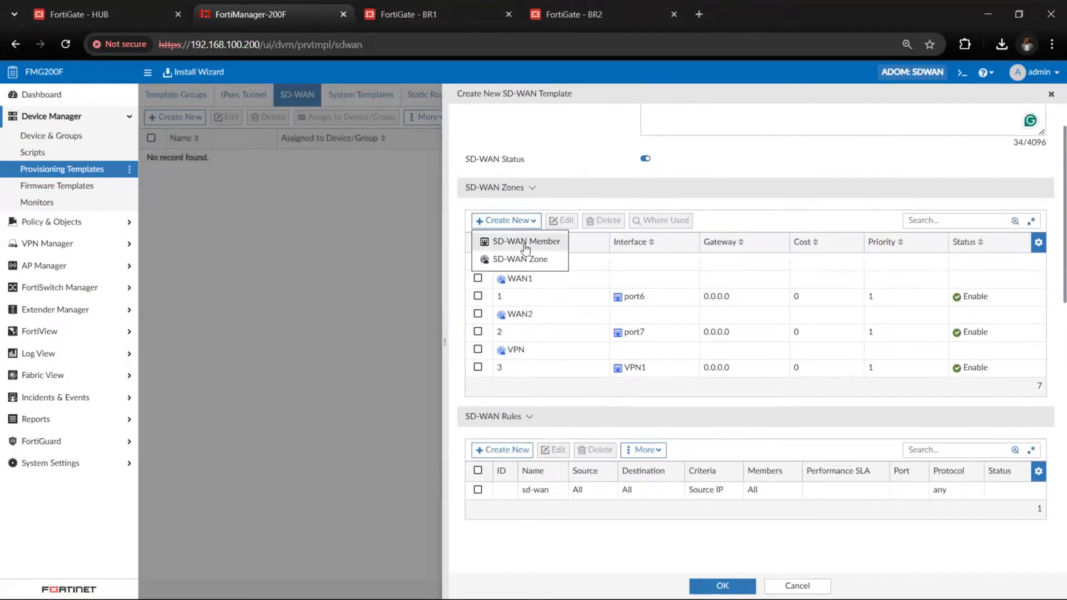
pyautogui.click(525, 243)
pyautogui.click(711, 147)
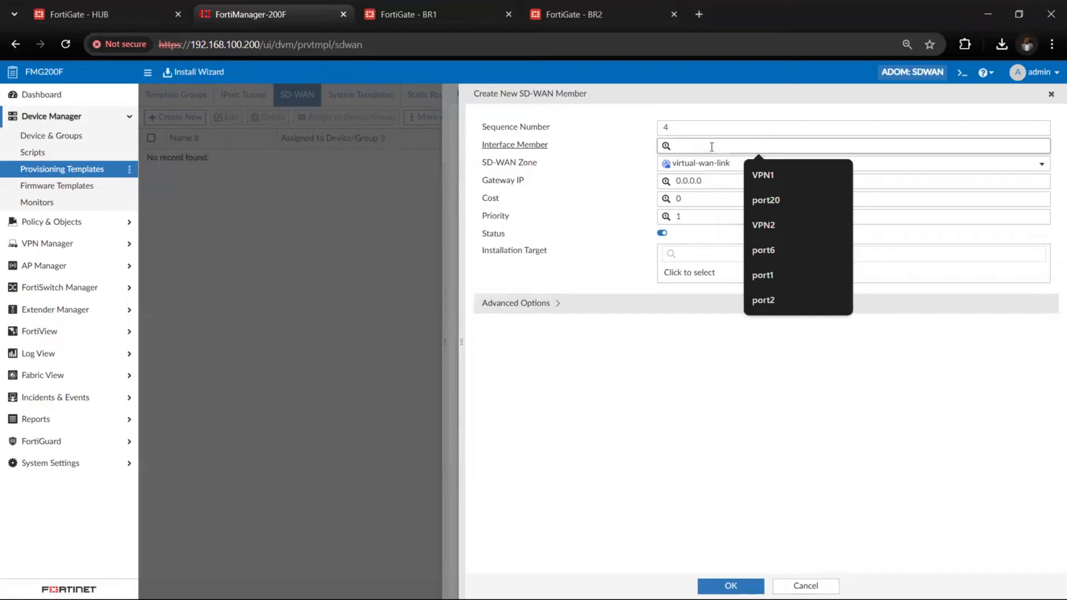
pyautogui.write('VPN1')
pyautogui.press('BackSpace')
pyautogui.write('2')
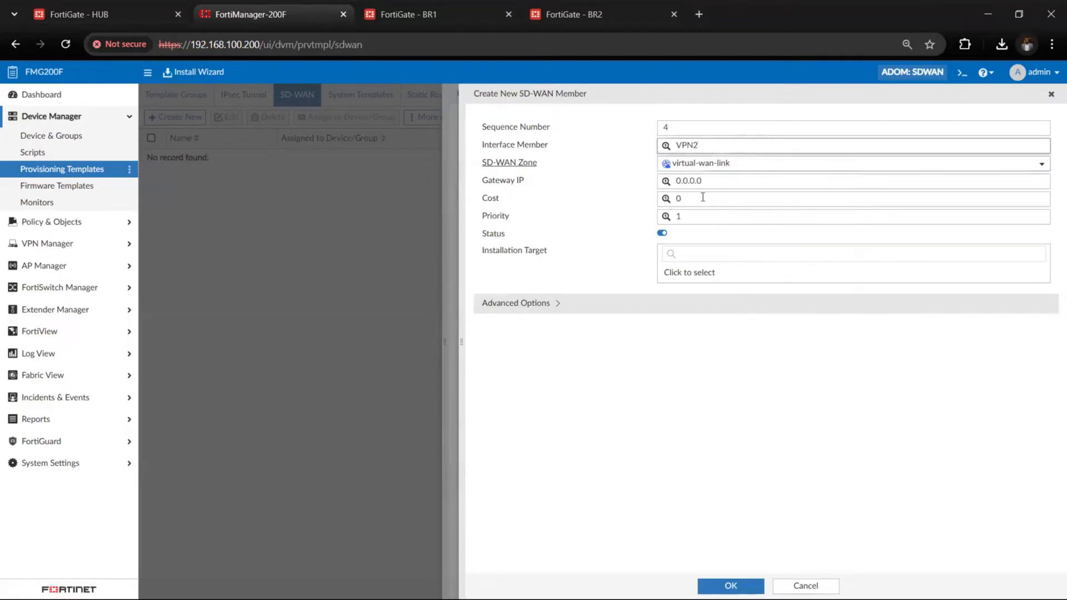
pyautogui.click(720, 164)
pyautogui.click(687, 257)
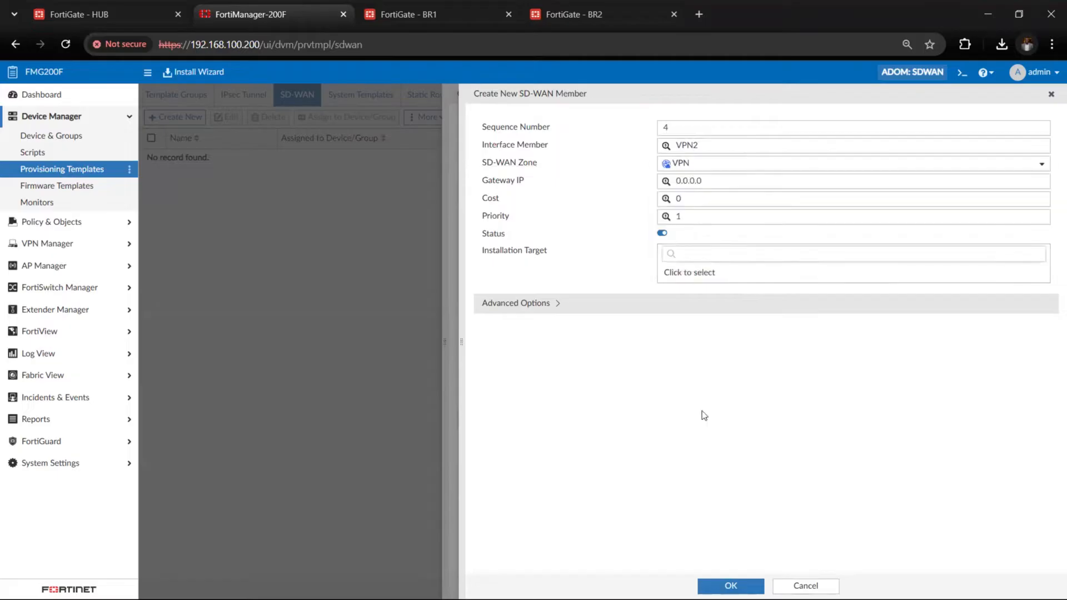
pyautogui.click(731, 586)
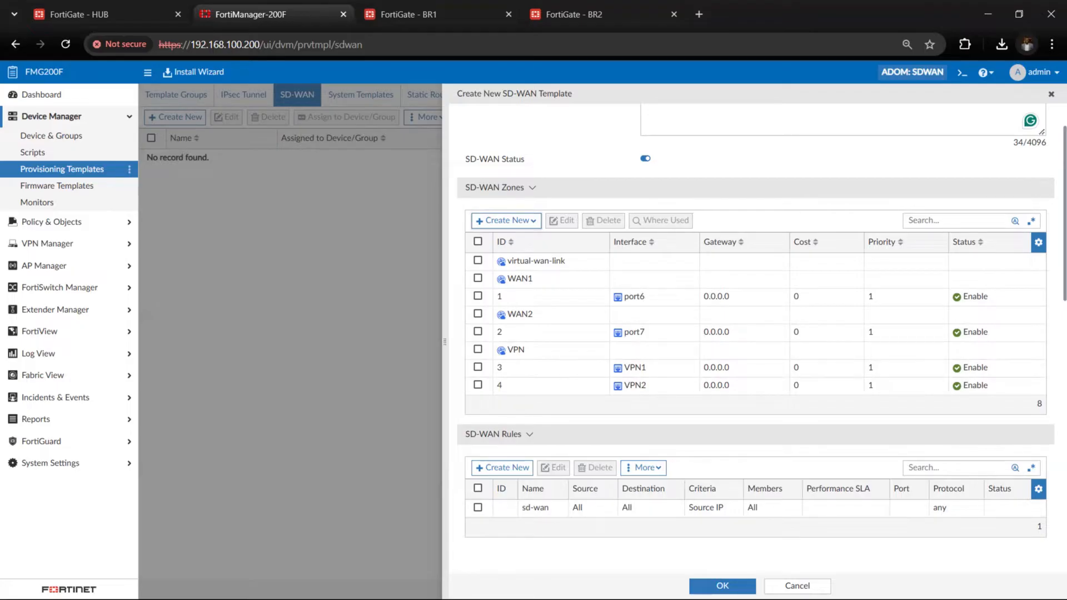
# Delete all the default performance SLA health checks from the hub SD-WAN template
pyautogui.click(745, 442)
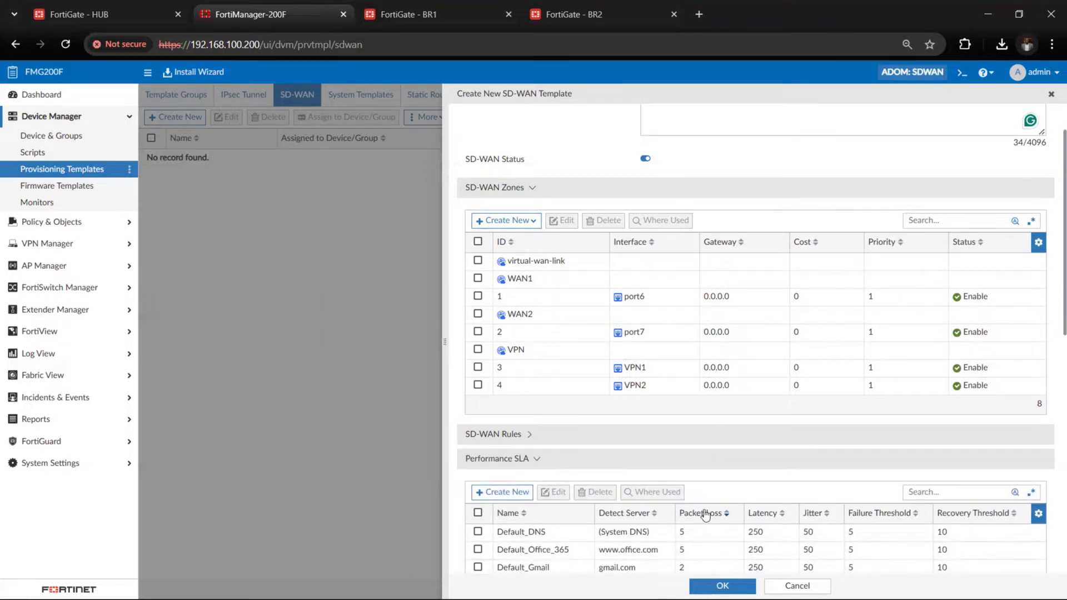
pyautogui.scroll(-2, 706, 516)
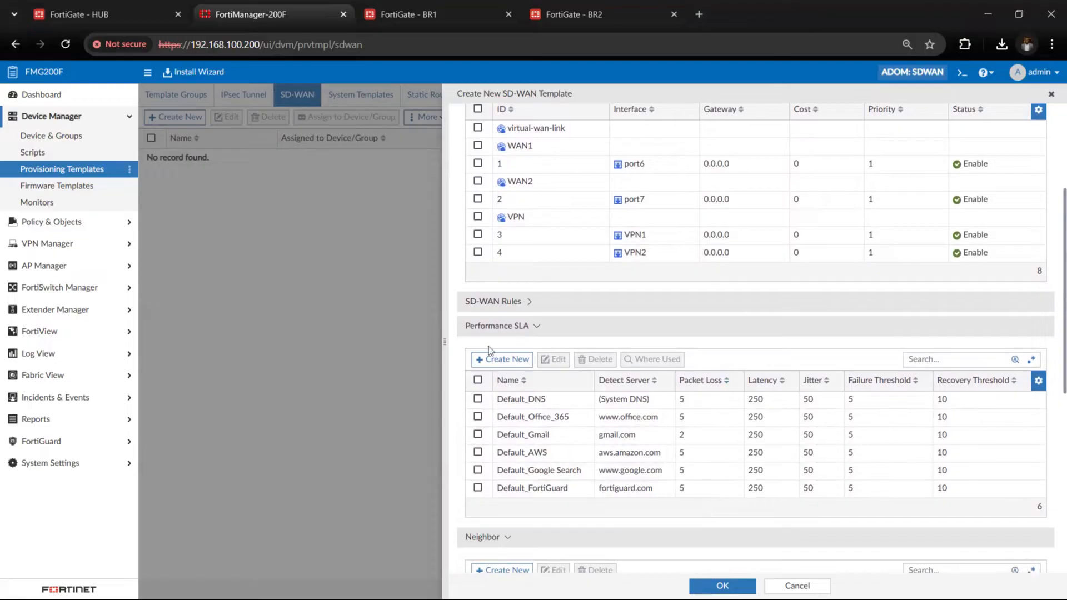
pyautogui.click(478, 381)
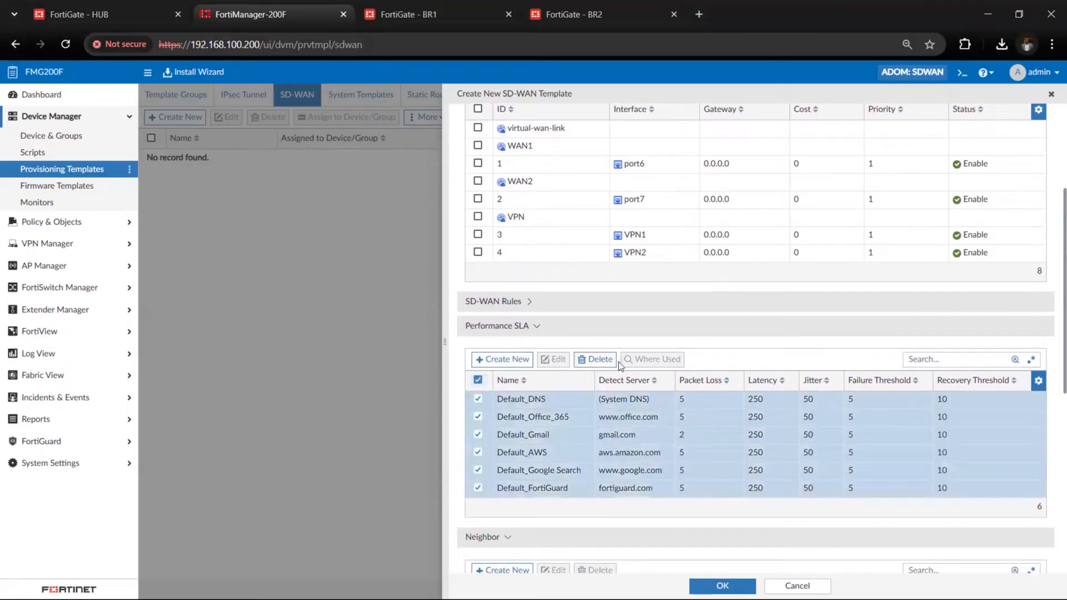
pyautogui.click(595, 359)
pyautogui.click(583, 356)
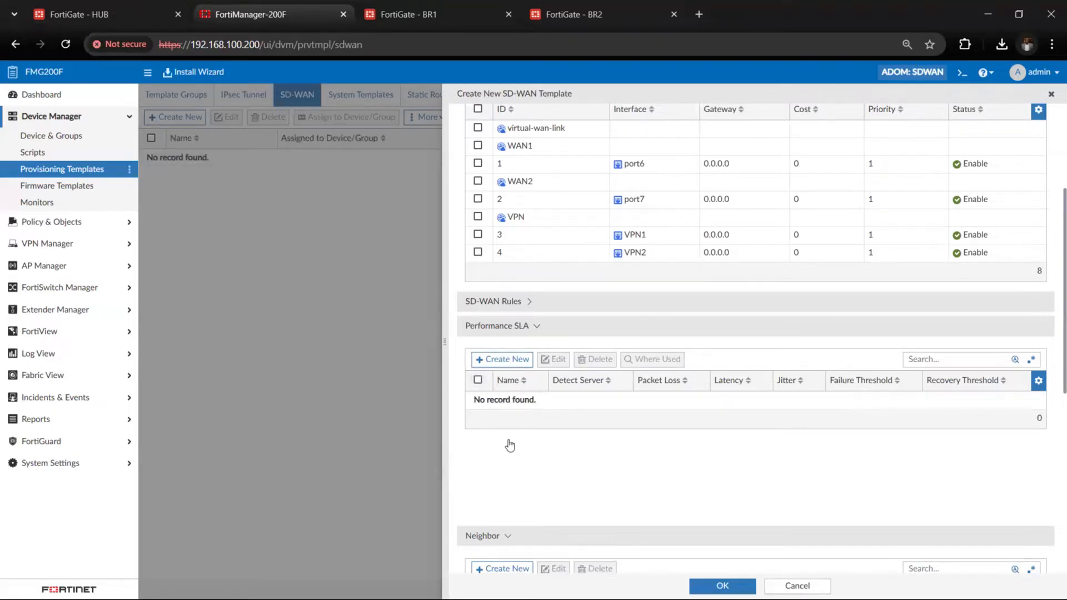
# Look over the remaining template sections without adding entries and save the hub SD-WAN template
pyautogui.click(523, 310)
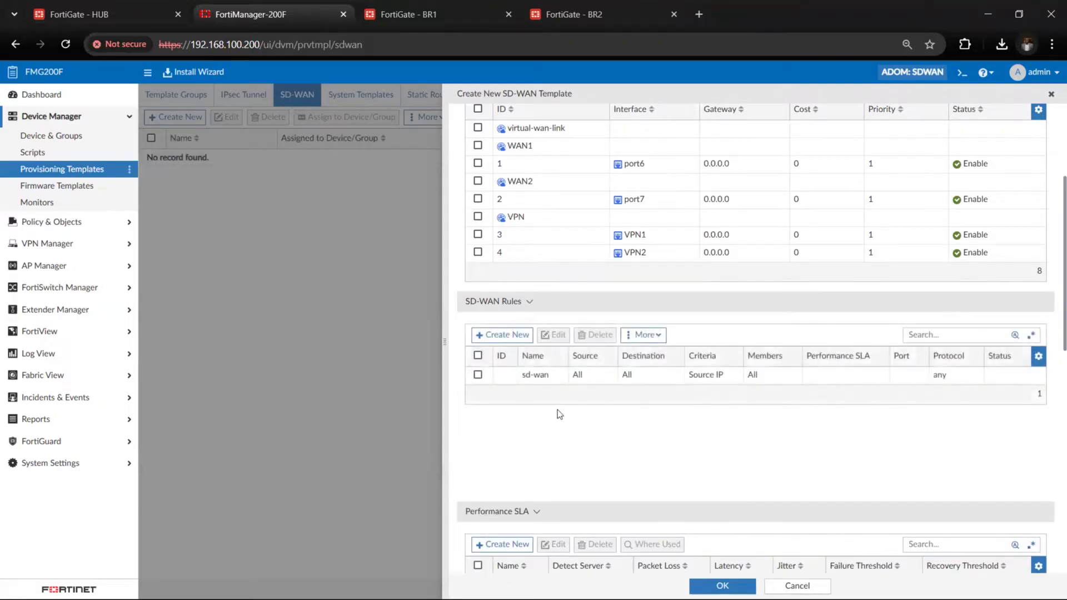
pyautogui.scroll(-4, 563, 458)
pyautogui.scroll(-3, 562, 455)
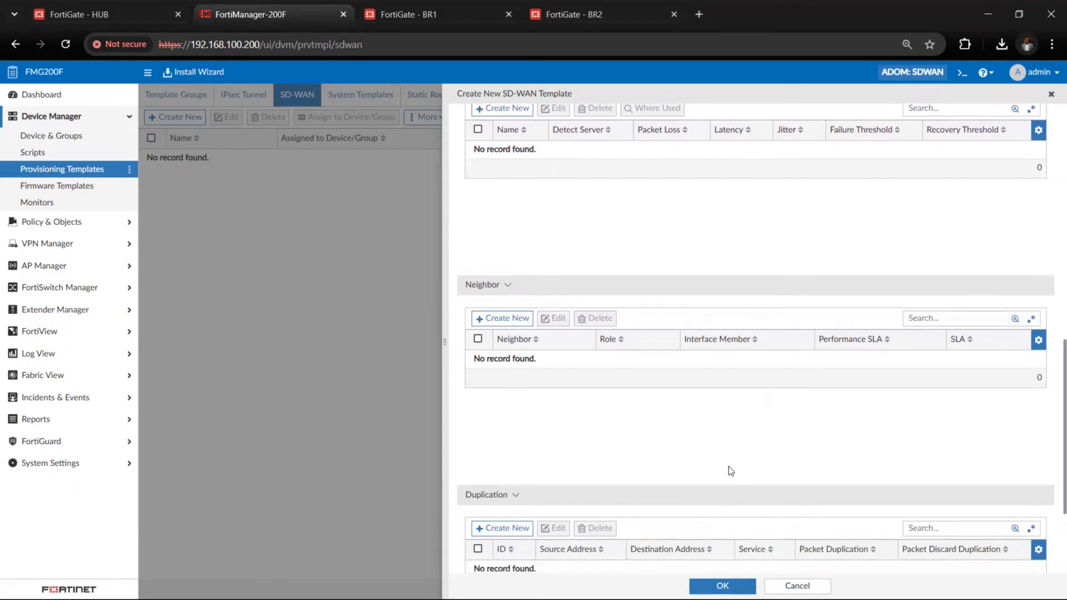
pyautogui.scroll(6, 729, 466)
pyautogui.click(723, 586)
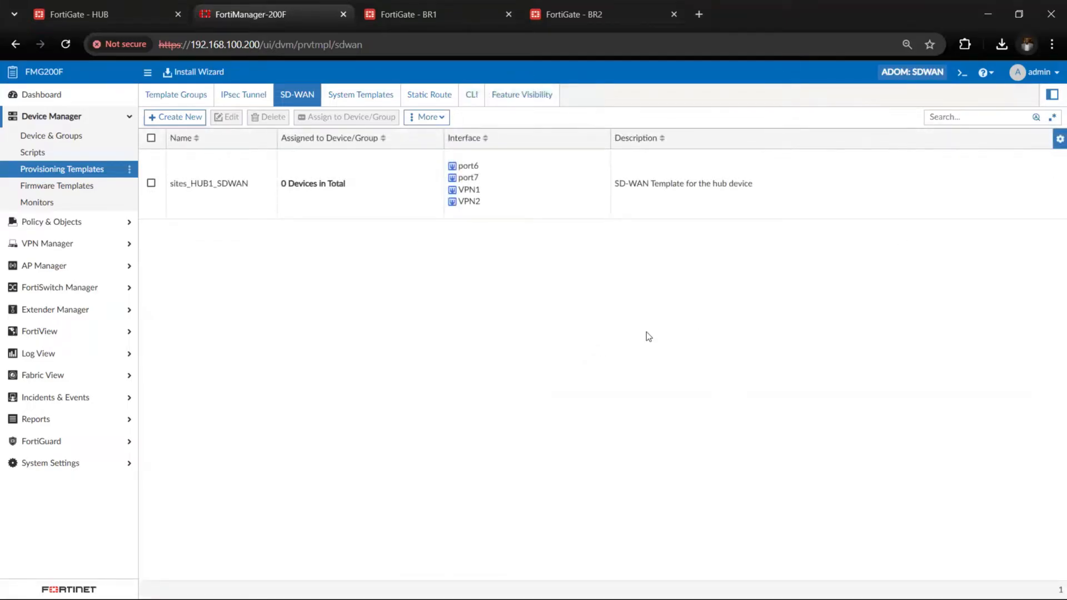
pyautogui.click(235, 205)
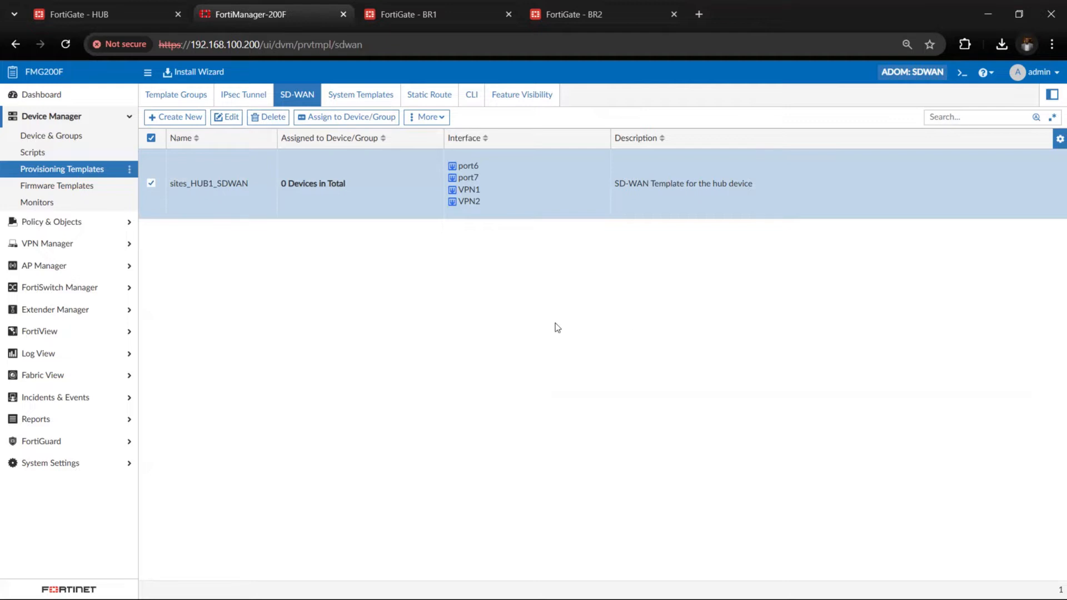
# Search the normalized interfaces for SDWAN to check the zone mappings
pyautogui.click(89, 224)
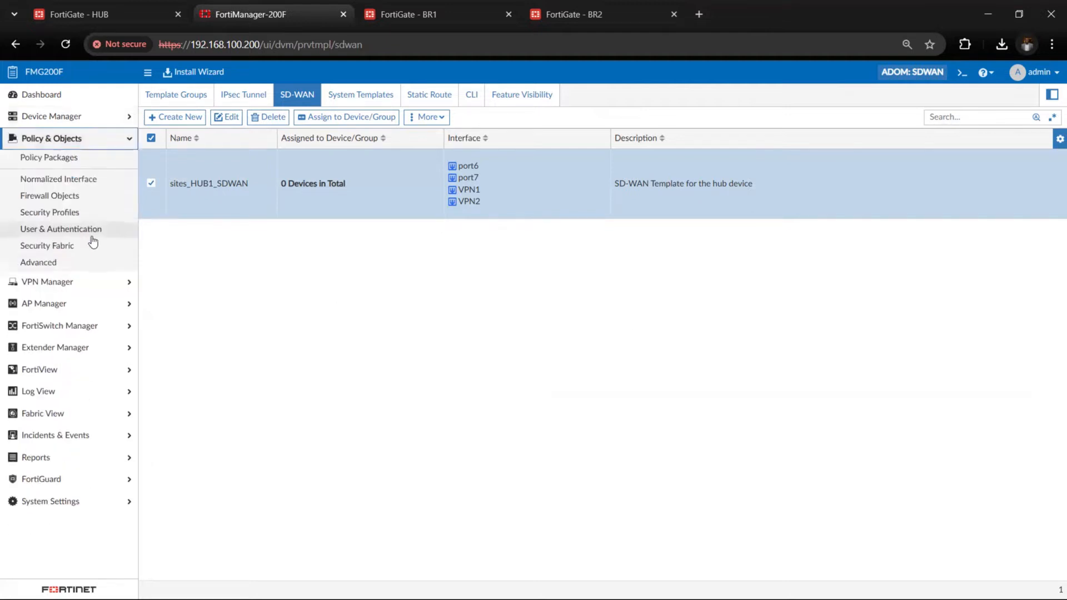
pyautogui.click(86, 180)
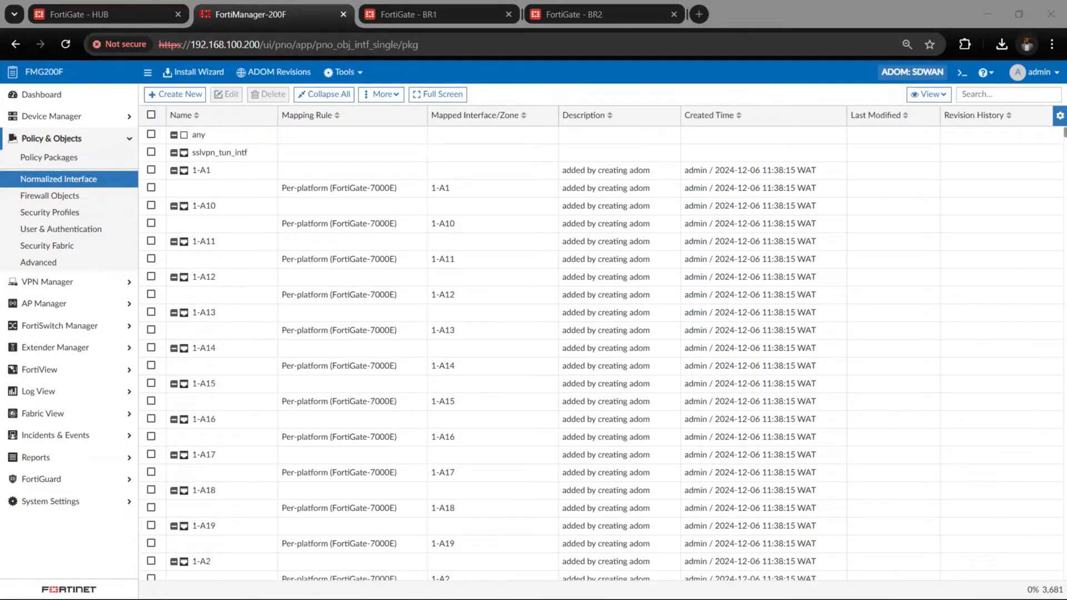
pyautogui.click(975, 89)
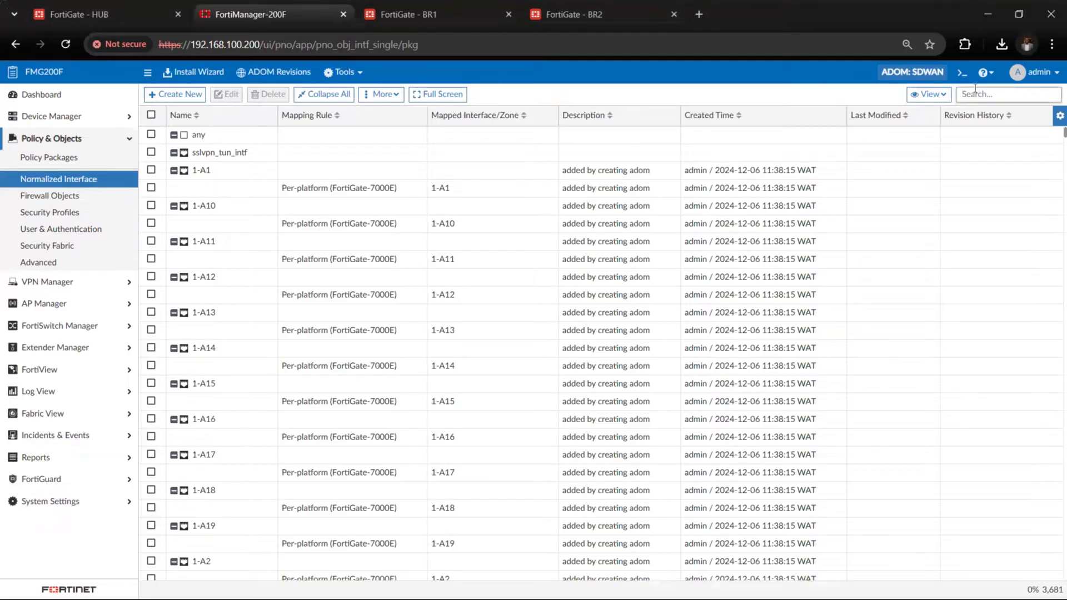
pyautogui.write('SDWAN')
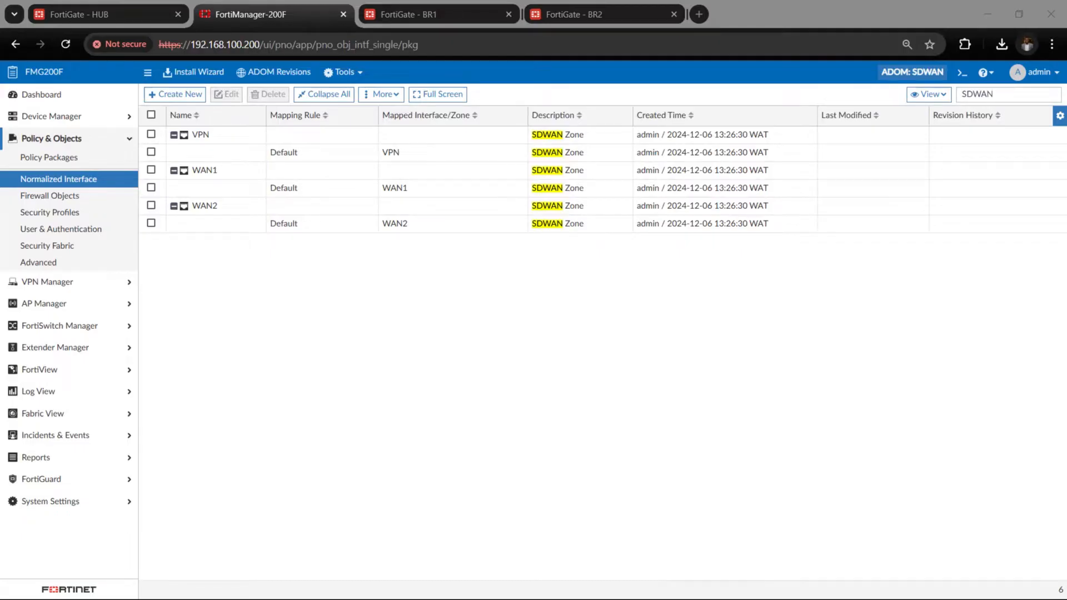
# Return to the SD-WAN provisioning templates and start a new template named sites_BRANCH_SDWAN
pyautogui.click(48, 138)
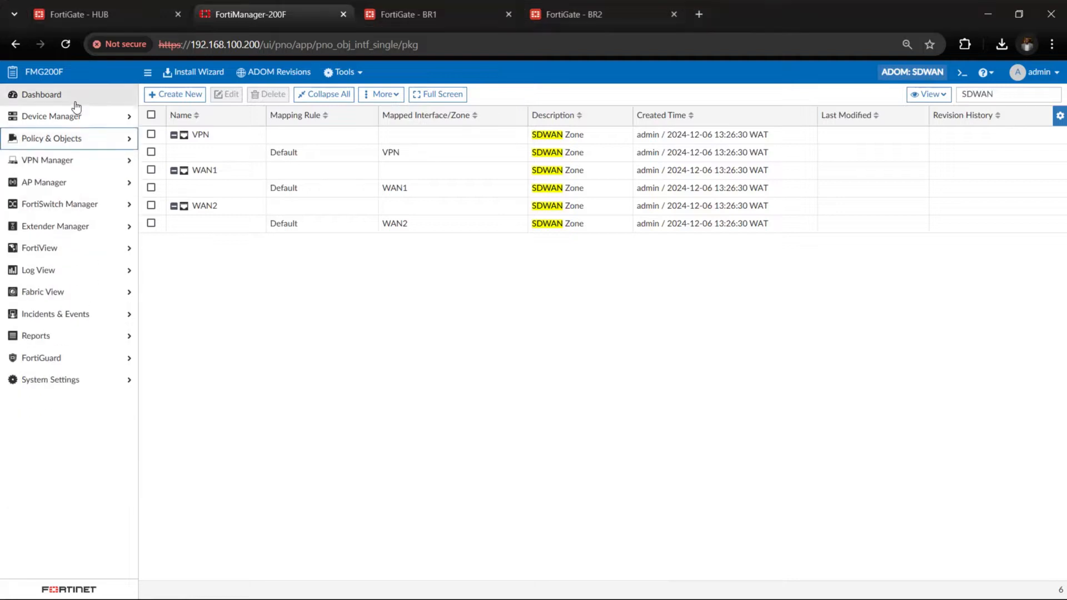
pyautogui.click(82, 120)
pyautogui.click(72, 137)
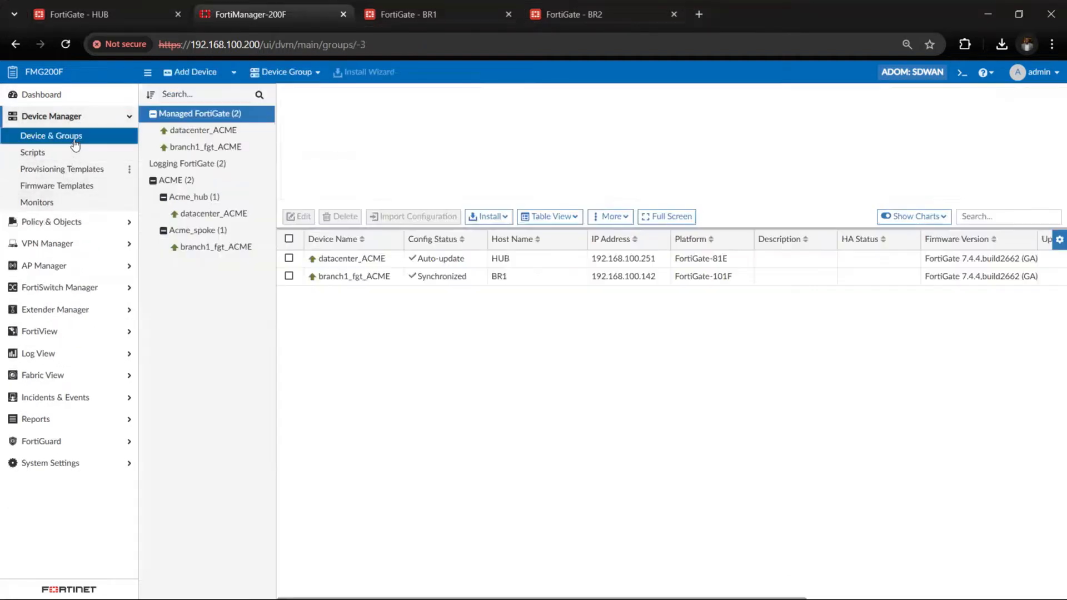
pyautogui.click(77, 174)
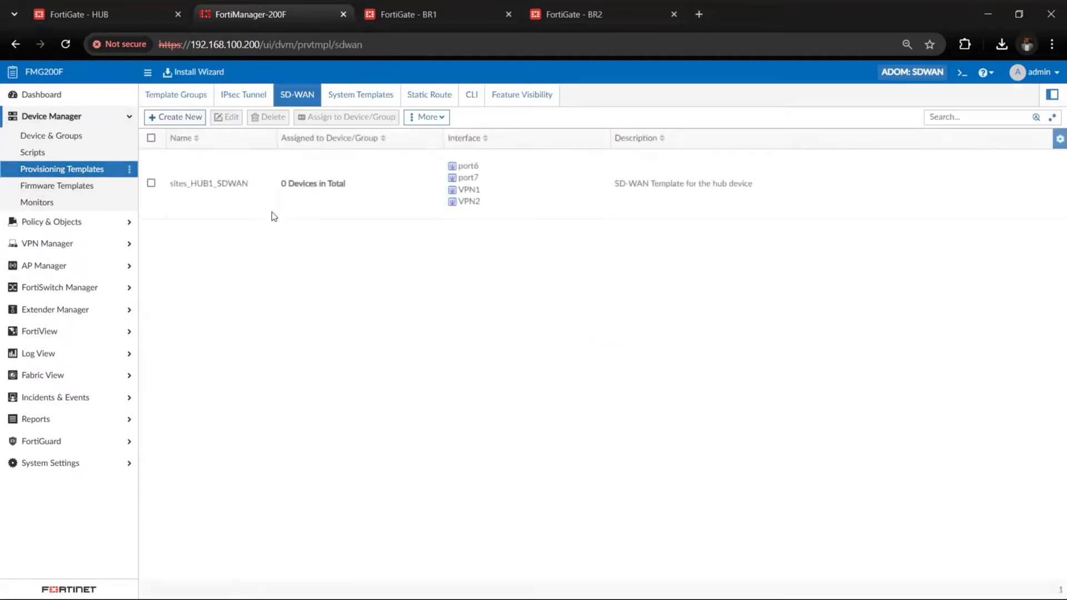
pyautogui.click(190, 122)
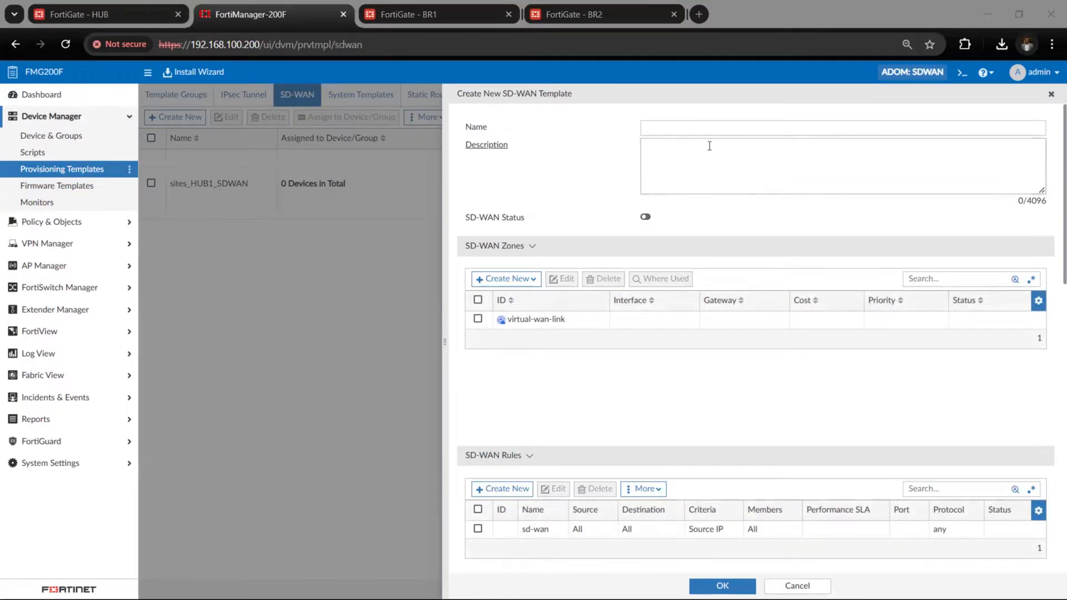
pyautogui.click(701, 128)
pyautogui.write('sites_BRANCH_SDWAN')
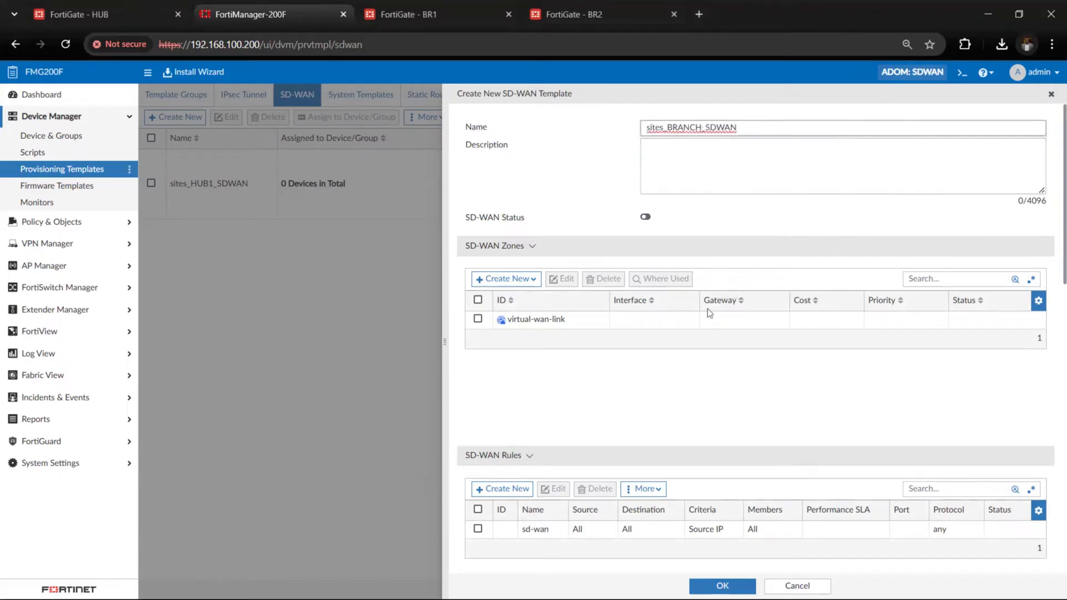
# Describe the branch template as "SD-WAN Template for the branch devices", enable its SD-WAN status and save it
pyautogui.scroll(-1, 710, 323)
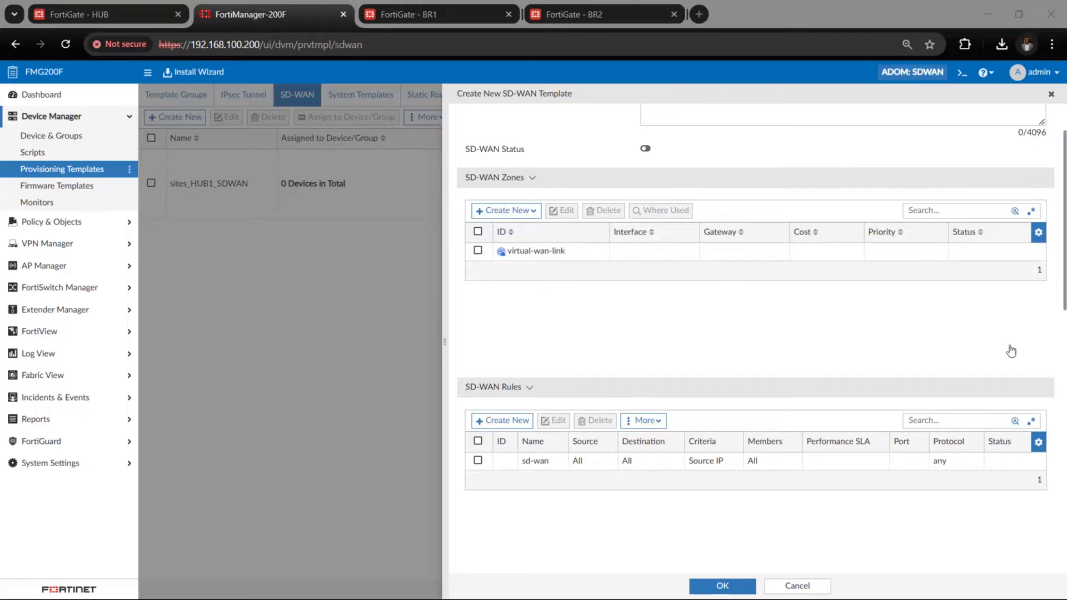
pyautogui.scroll(1, 656, 389)
pyautogui.click(729, 168)
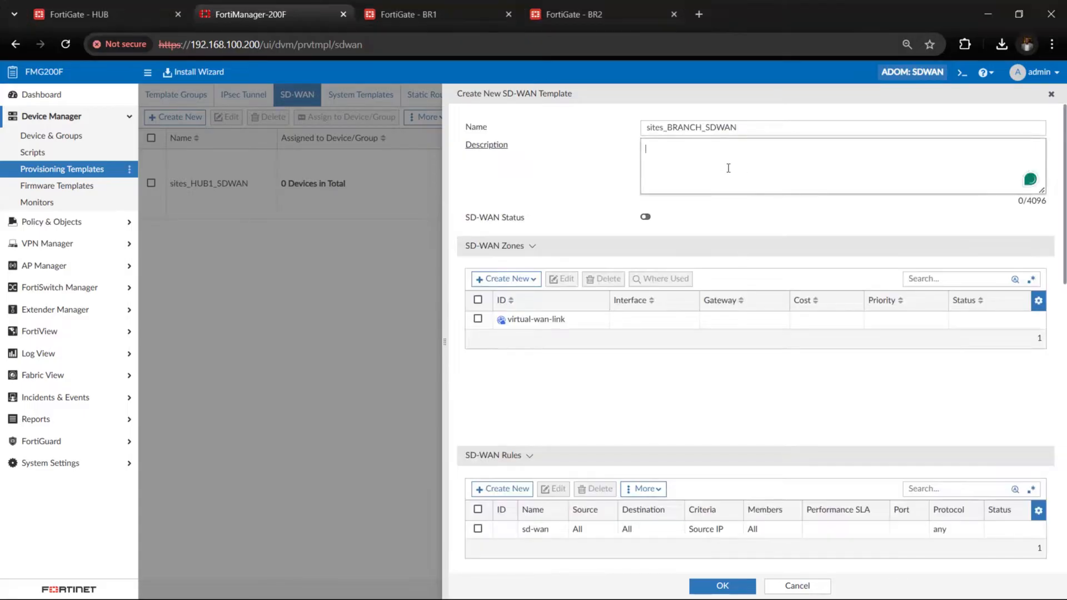
pyautogui.write('SD-WAN Template for the branch devices')
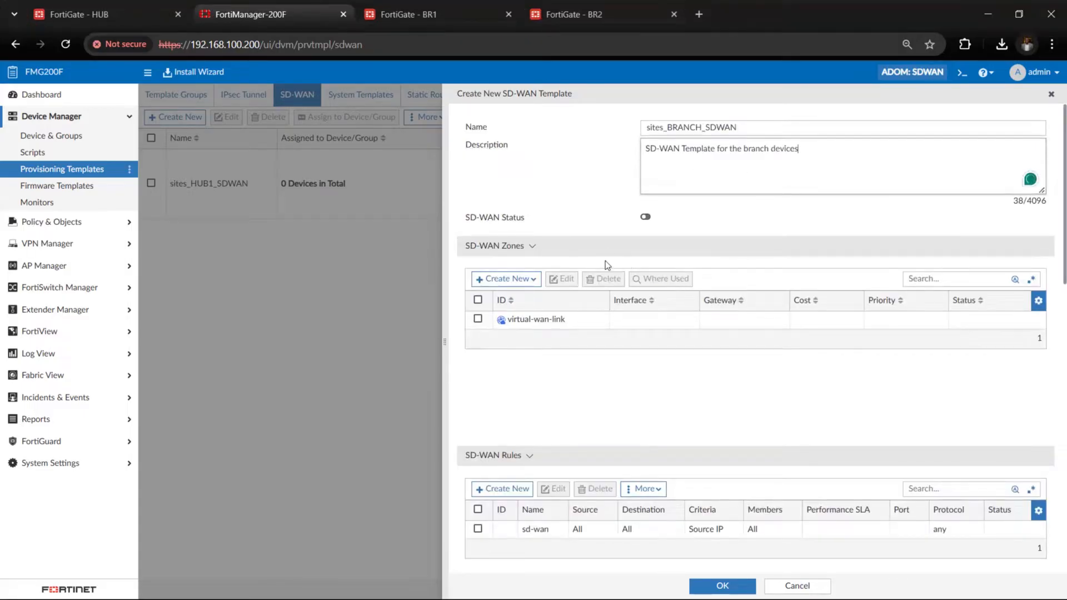
pyautogui.click(645, 218)
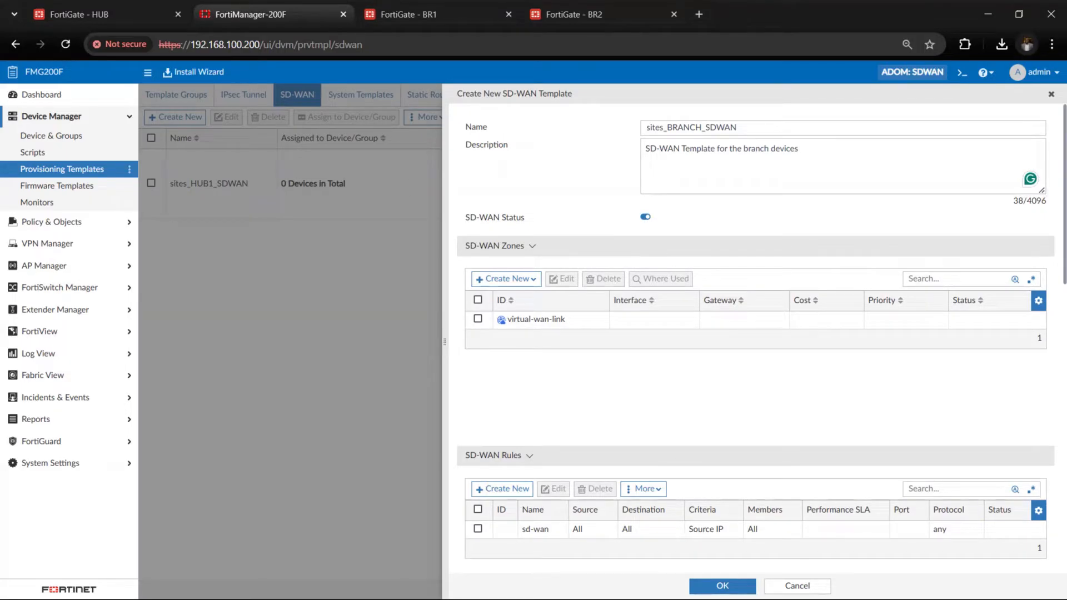
pyautogui.click(723, 586)
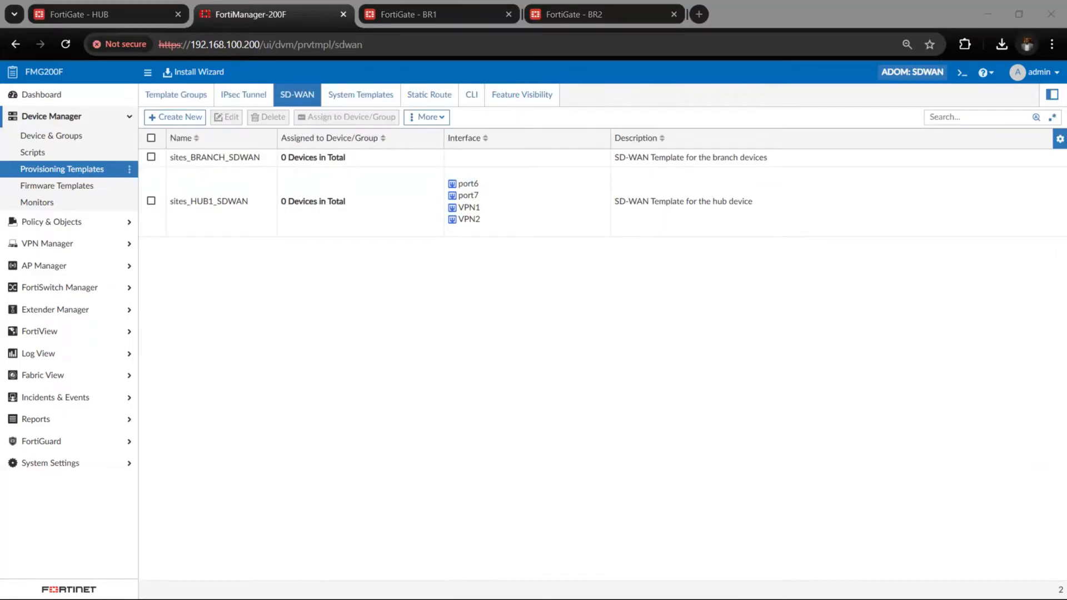
# Delete all the default performance SLA health checks from the sites_BRANCH_SDWAN template and save it
pyautogui.doubleClick(345, 161)
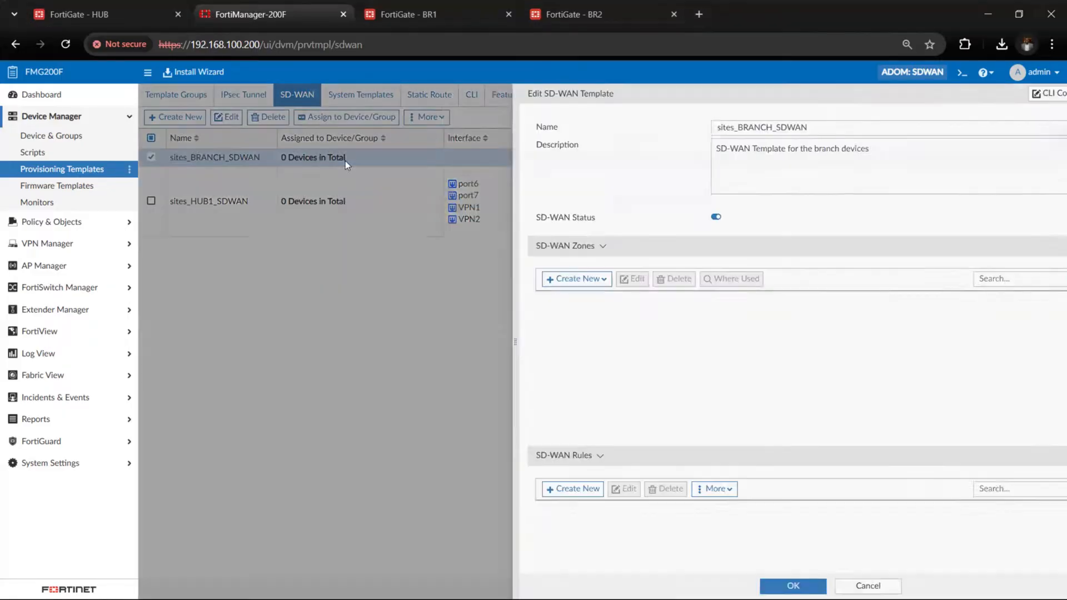
pyautogui.scroll(-6, 677, 459)
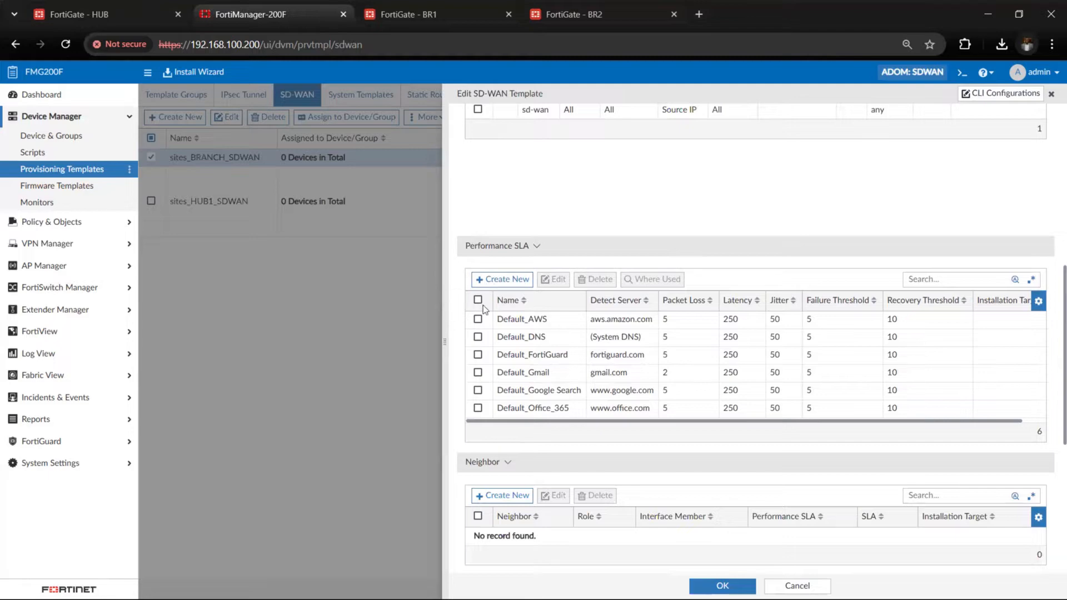
pyautogui.click(478, 300)
pyautogui.click(594, 282)
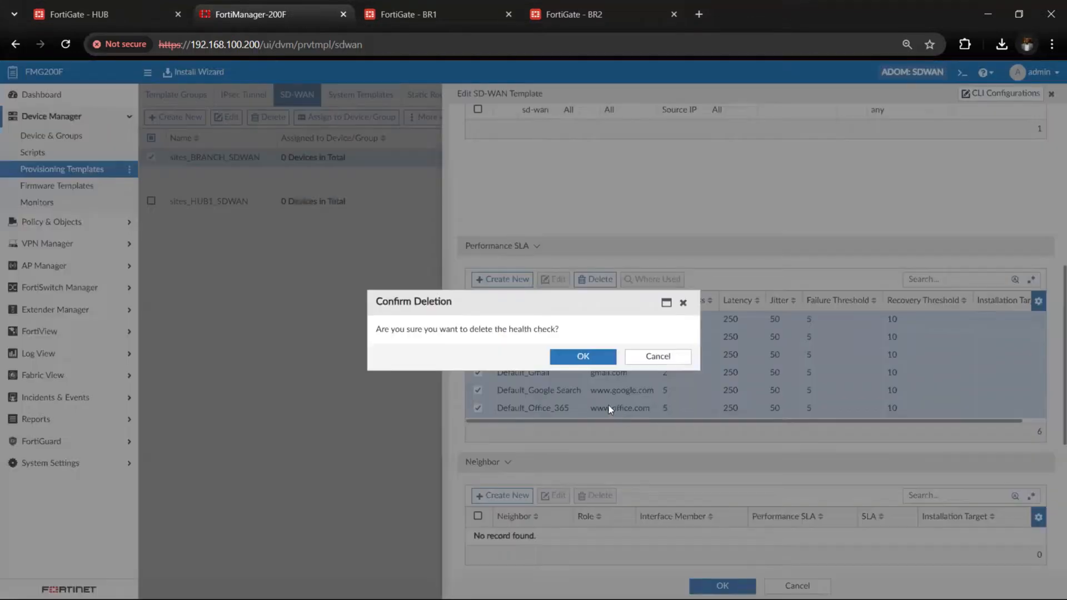
pyautogui.click(591, 360)
pyautogui.click(722, 587)
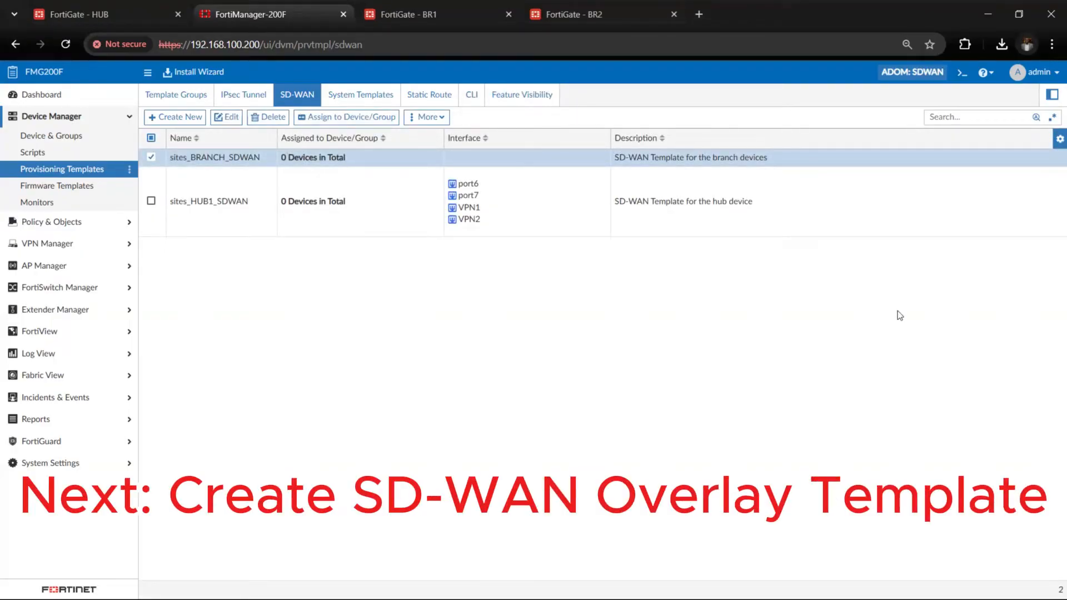
pyautogui.click(75, 176)
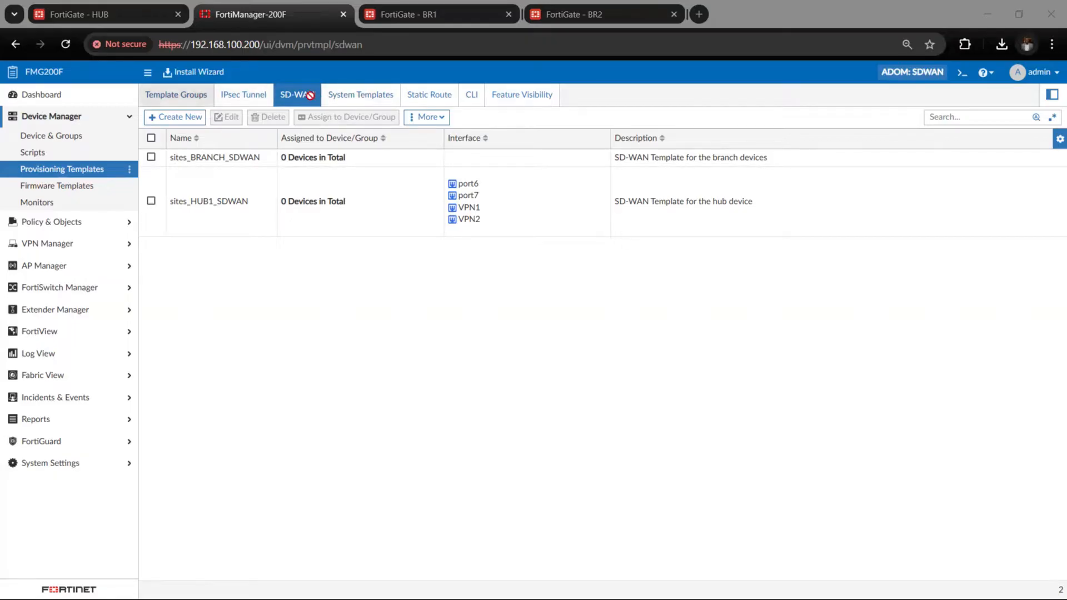
pyautogui.click(537, 104)
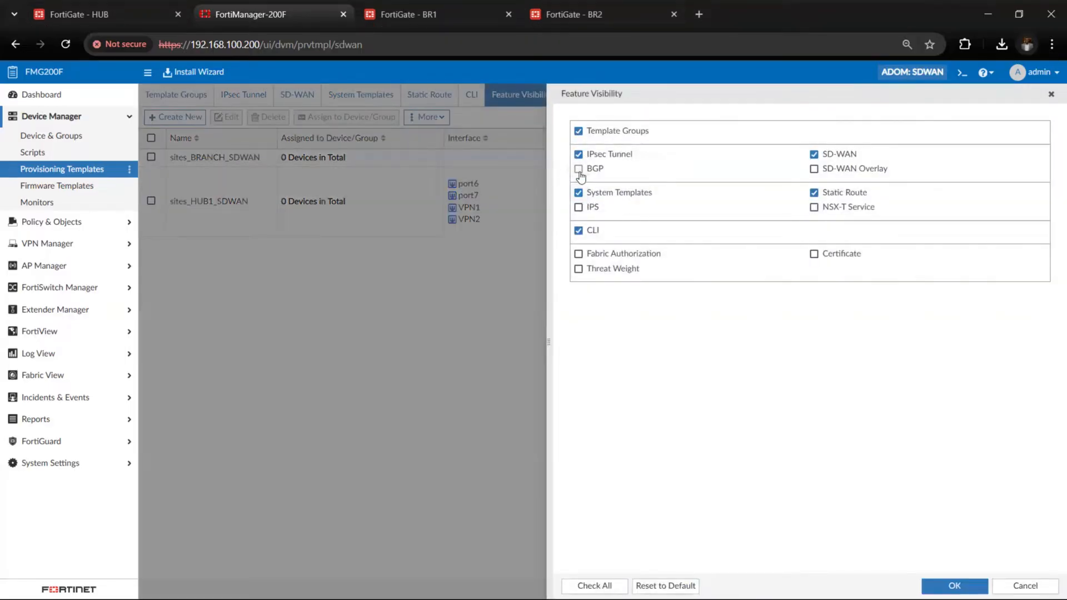
pyautogui.click(579, 169)
pyautogui.click(996, 589)
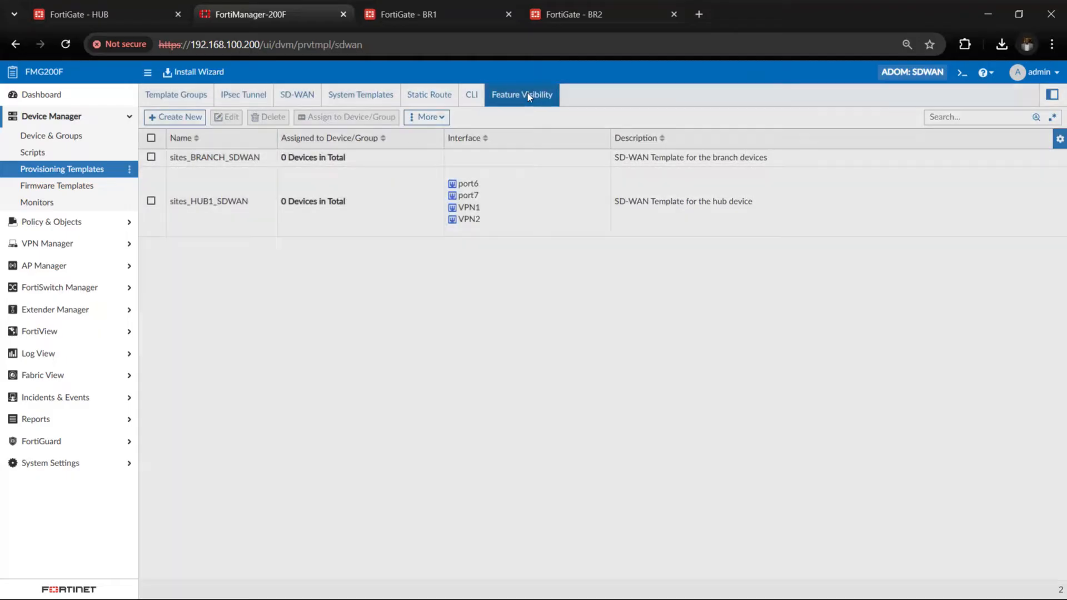
# Enable visibility of the BGP, SD-WAN Overlay, IPS and Certificate provisioning templates and open the SD-WAN Overlay templates
pyautogui.click(528, 95)
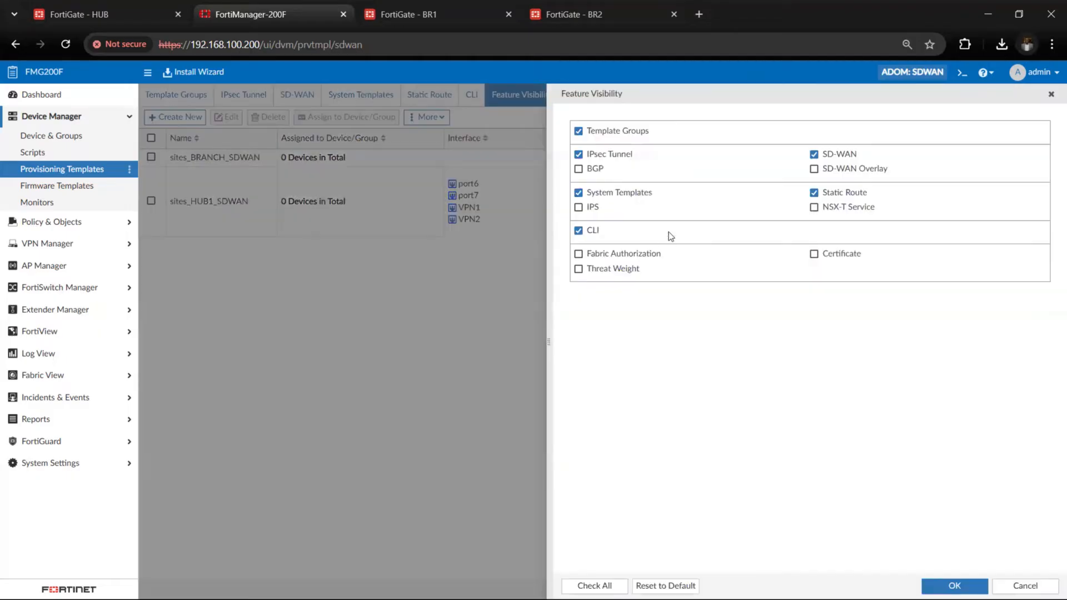
pyautogui.click(578, 170)
pyautogui.click(815, 170)
pyautogui.click(579, 208)
pyautogui.click(814, 255)
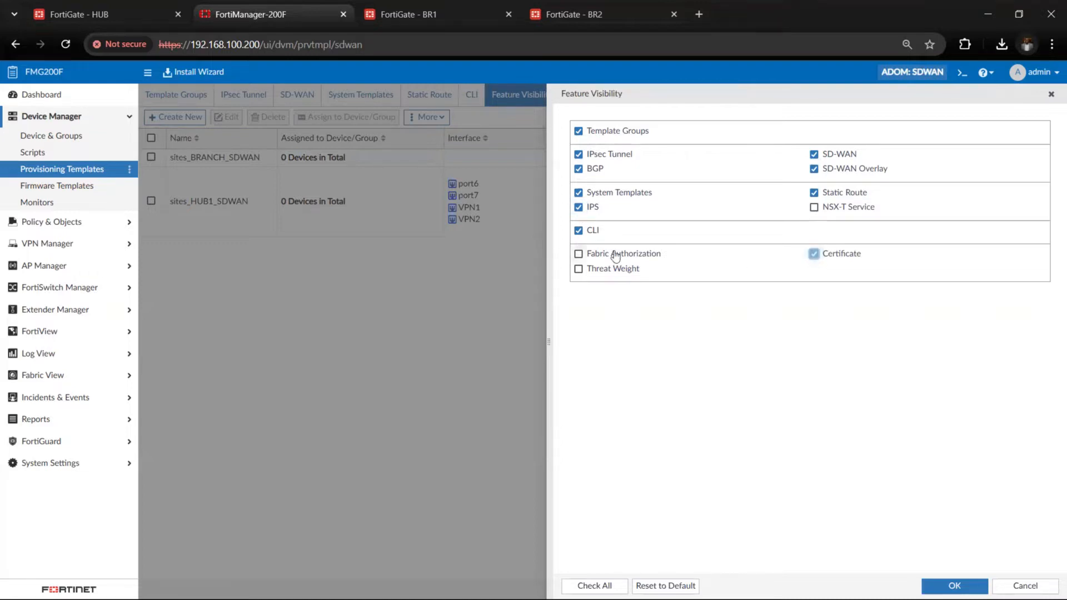
pyautogui.click(955, 584)
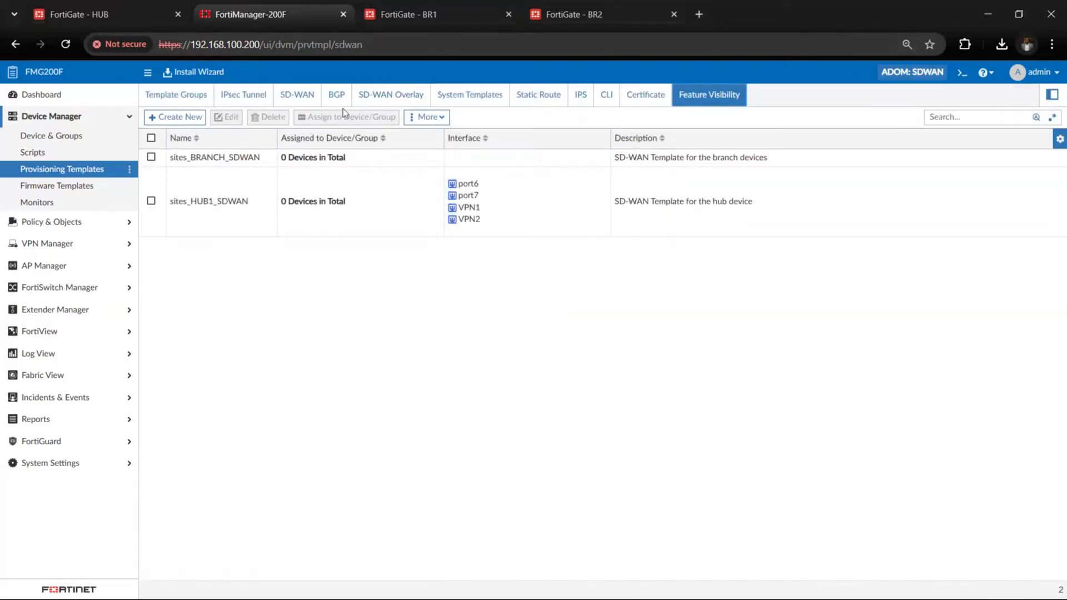
pyautogui.click(383, 99)
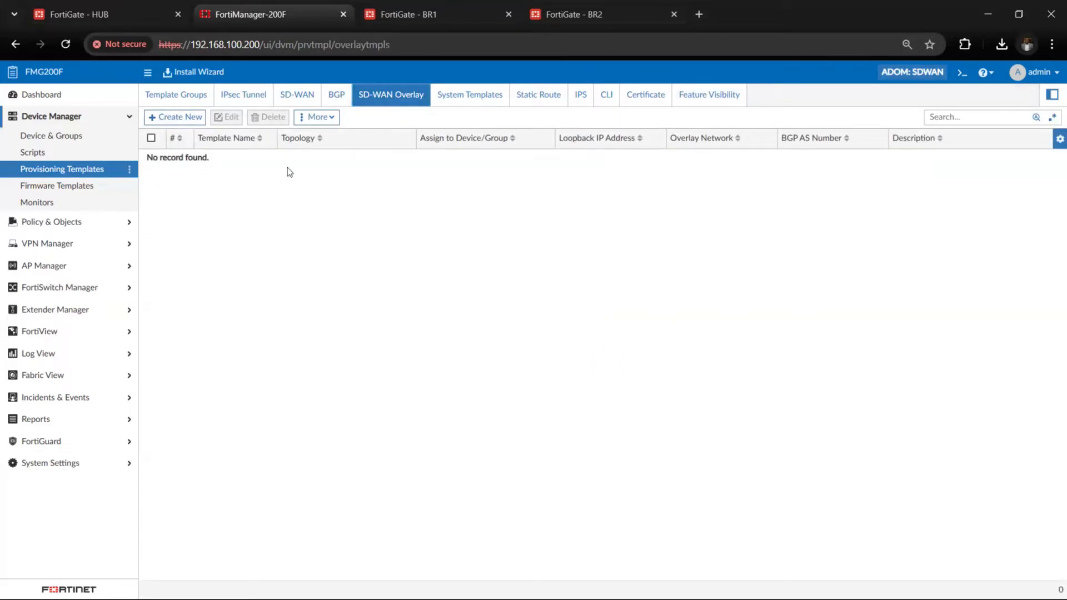
# Start a new SD-WAN overlay template named sites with the Single HUB topology, keep the default advanced settings and continue to role assignment
pyautogui.click(189, 121)
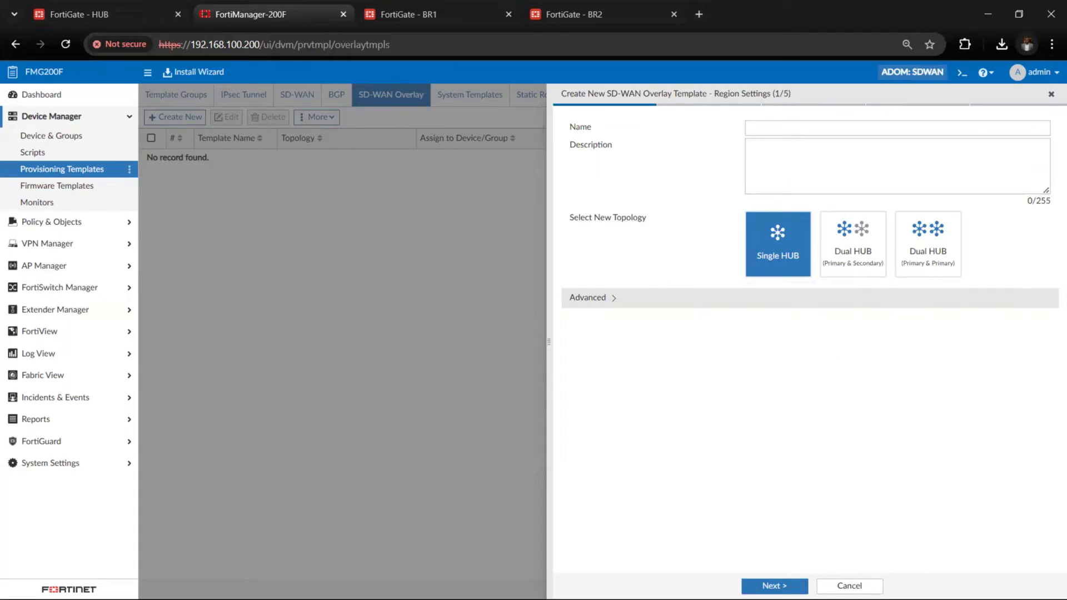
pyautogui.hotkey('alt', 'Tab')
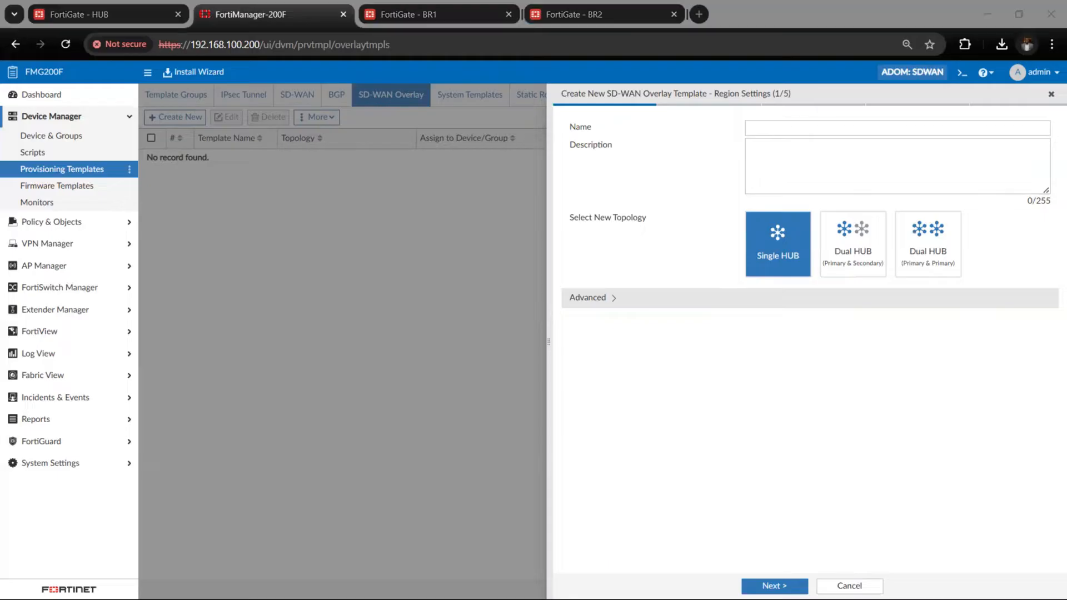
pyautogui.click(761, 127)
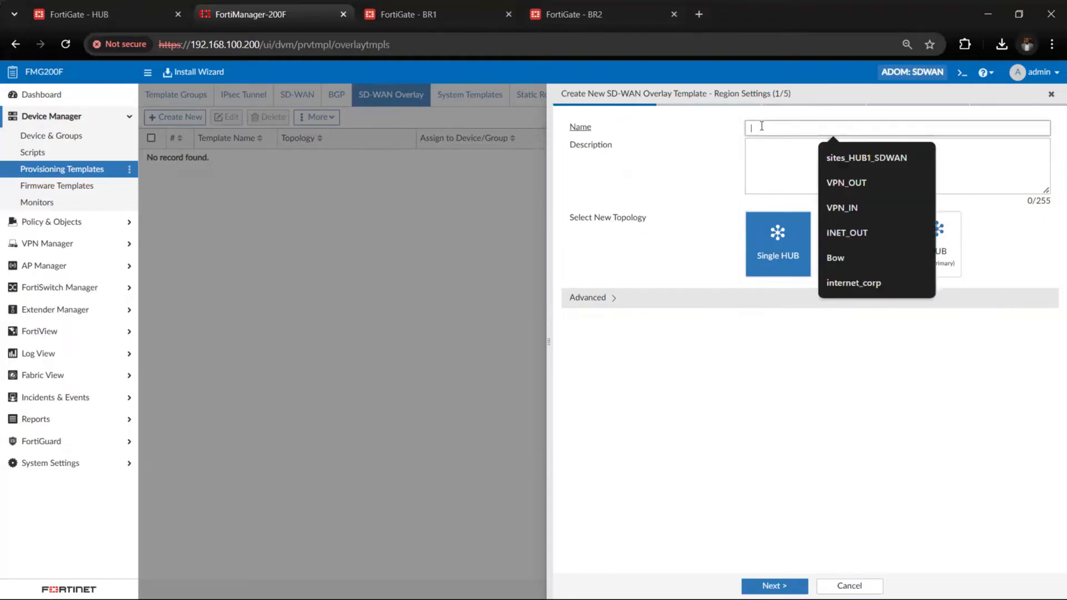
pyautogui.write('sites')
pyautogui.click(671, 211)
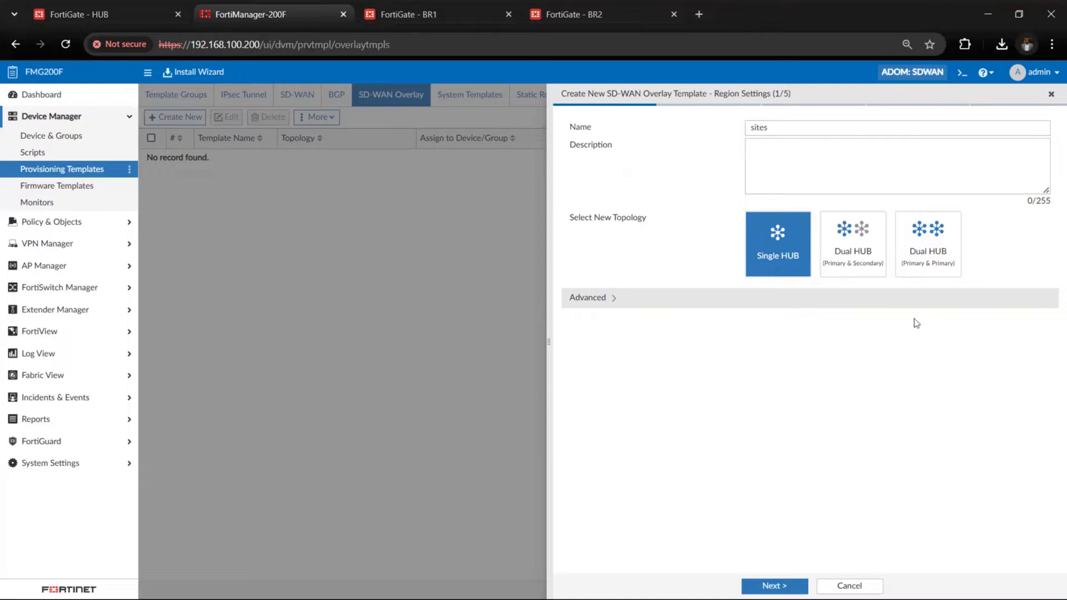
pyautogui.click(607, 299)
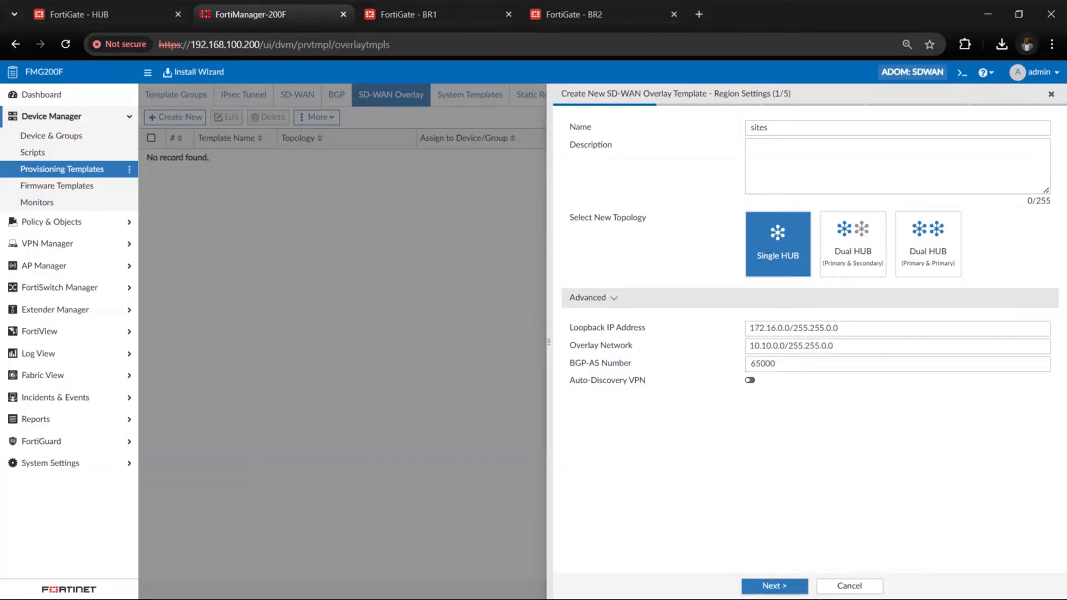
pyautogui.click(774, 586)
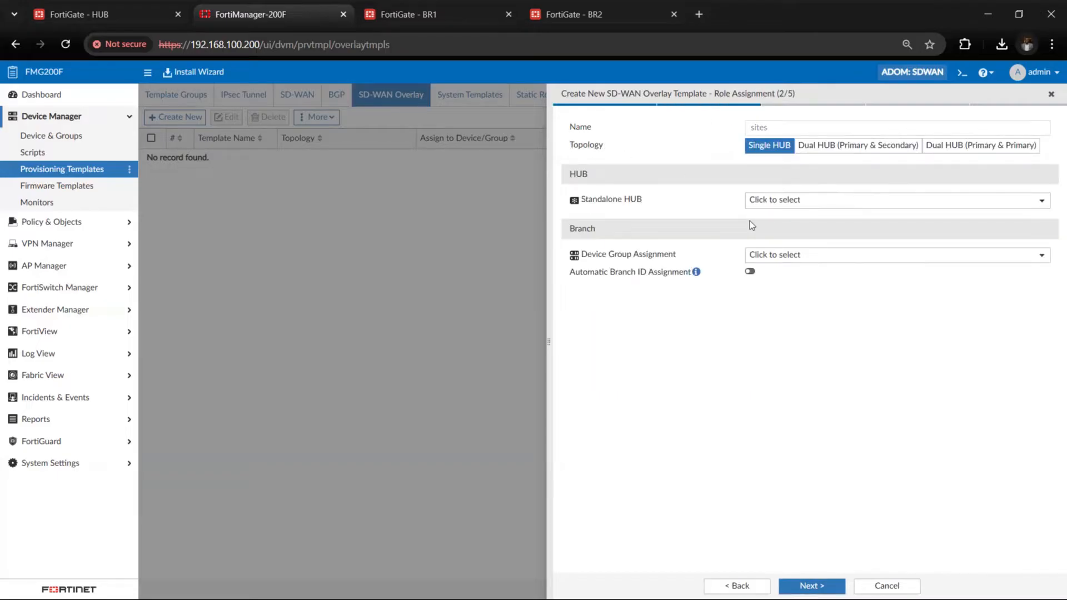
# Assign datacenter_ACME as the standalone hub and Acme_spoke as the branch device group, and continue to network configuration
pyautogui.click(795, 206)
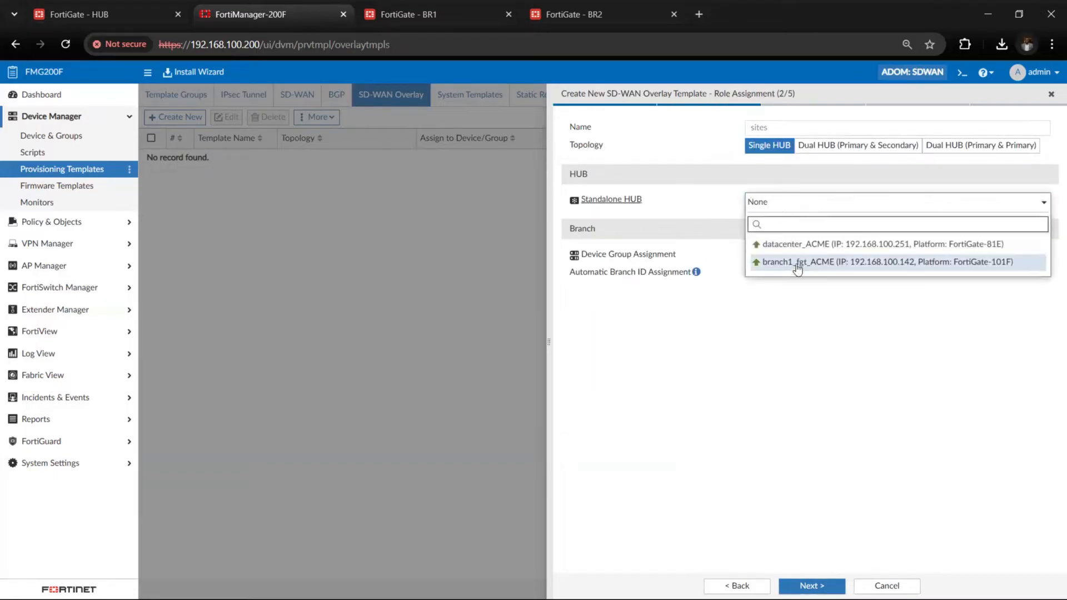
pyautogui.click(766, 245)
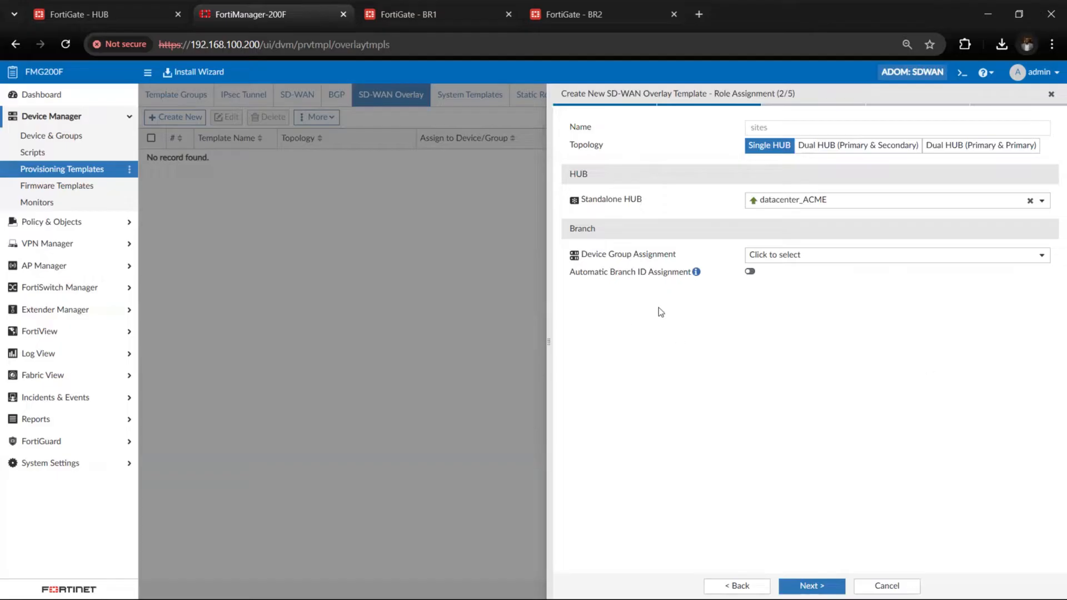
pyautogui.click(823, 257)
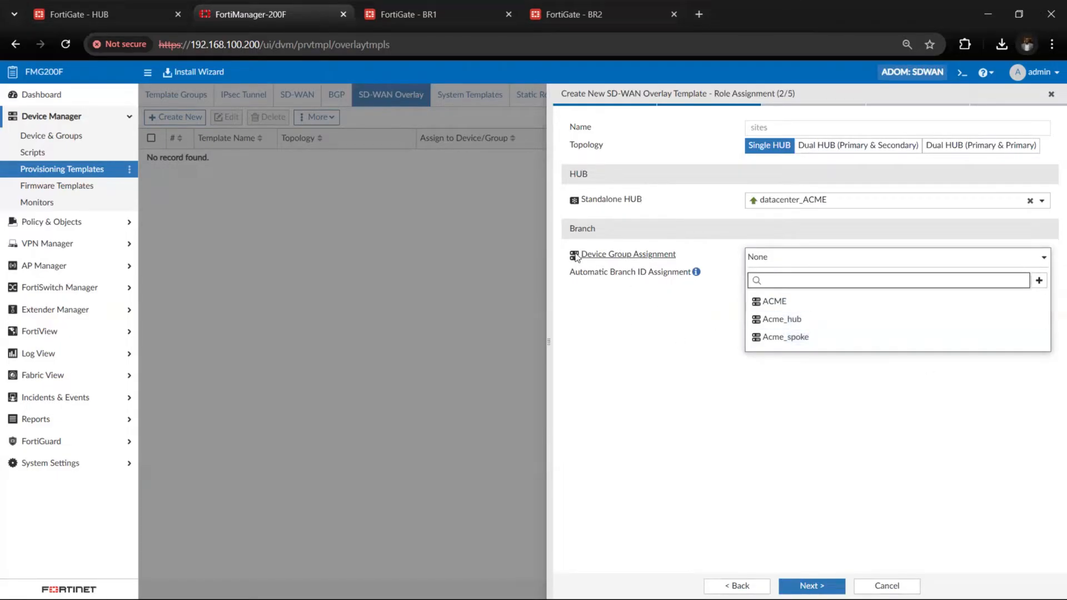
pyautogui.click(779, 338)
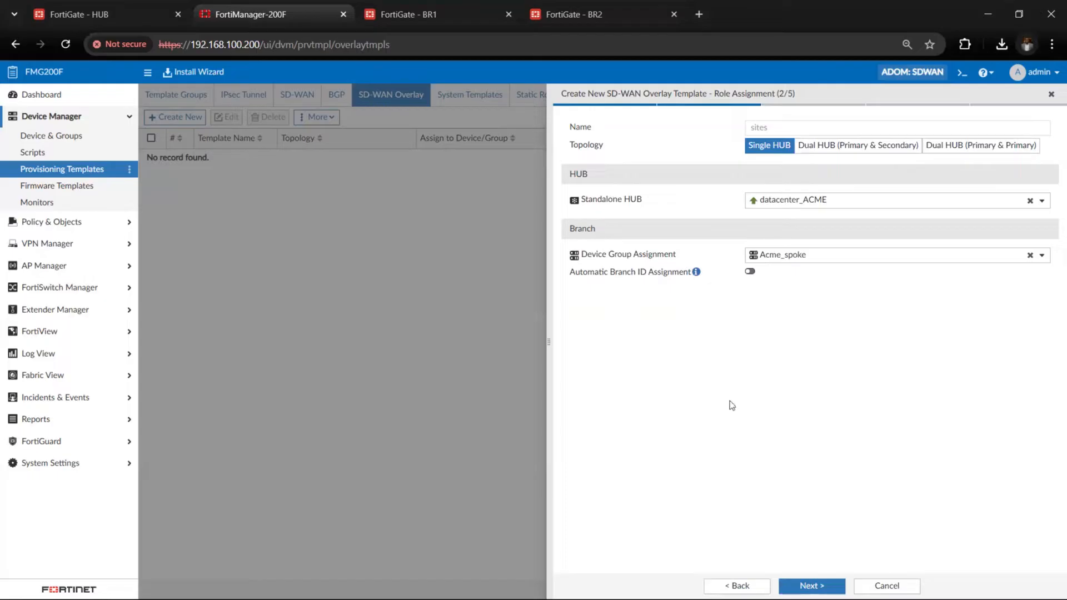
pyautogui.click(811, 585)
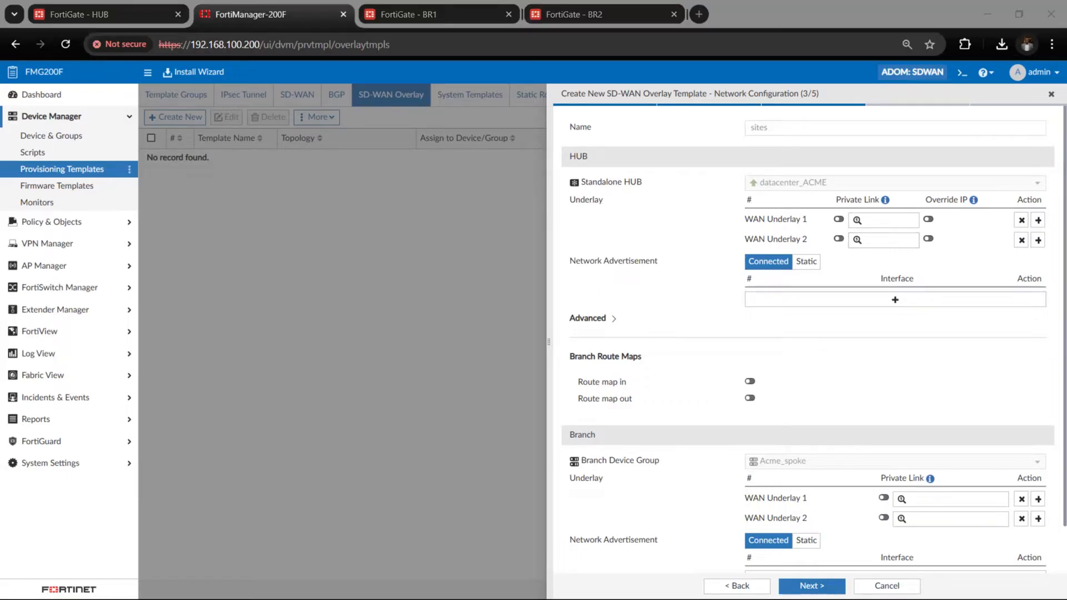
# Set the hub's WAN Underlay 1 to port6 and WAN Underlay 2 to port7
pyautogui.click(887, 220)
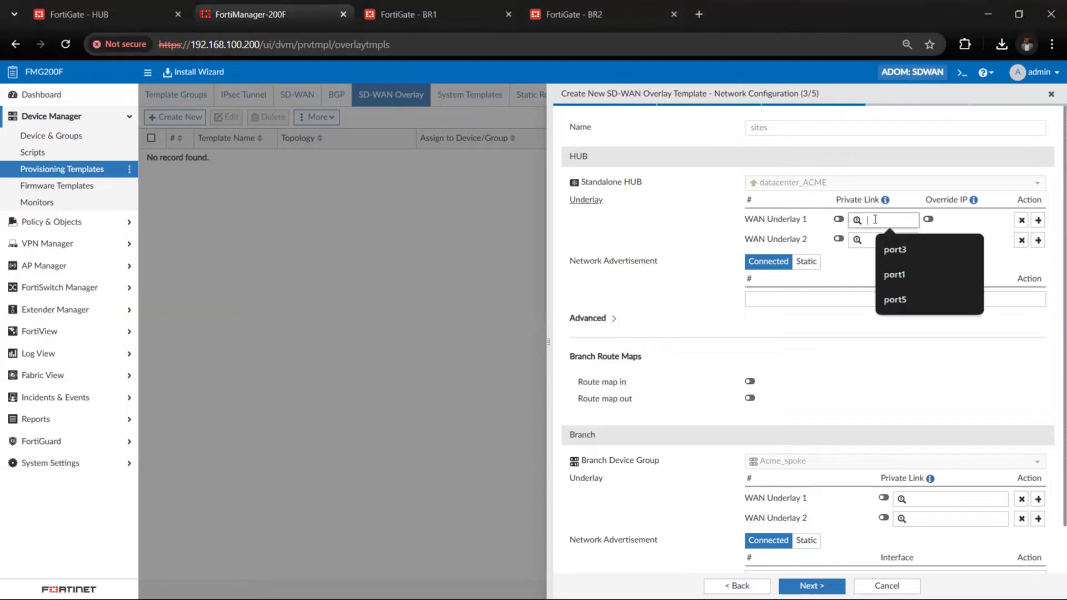
pyautogui.click(896, 274)
pyautogui.write('p')
pyautogui.press('BackSpace')
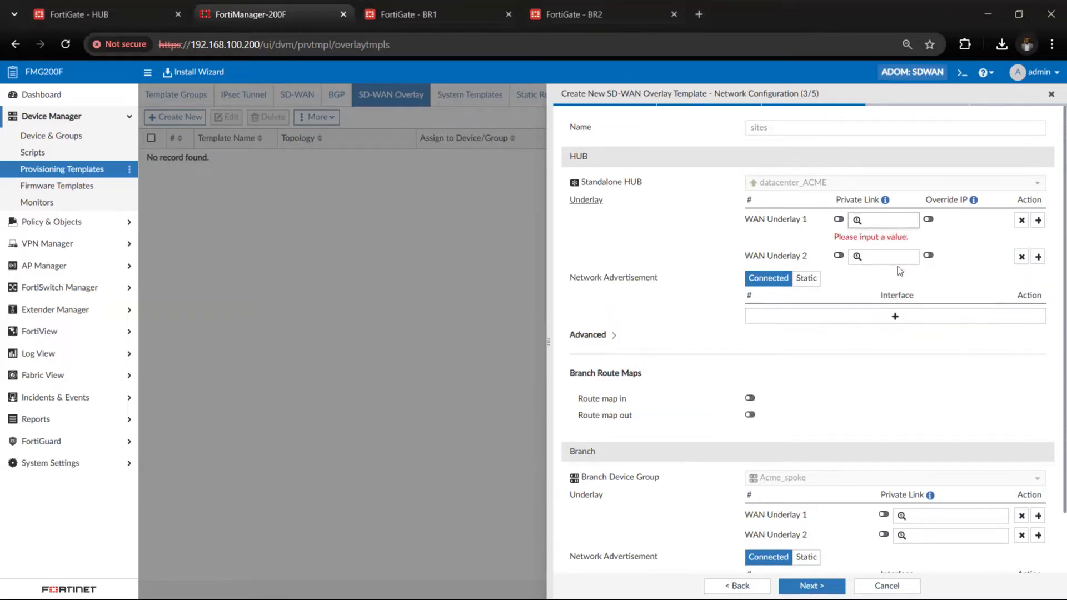
pyautogui.write('pot')
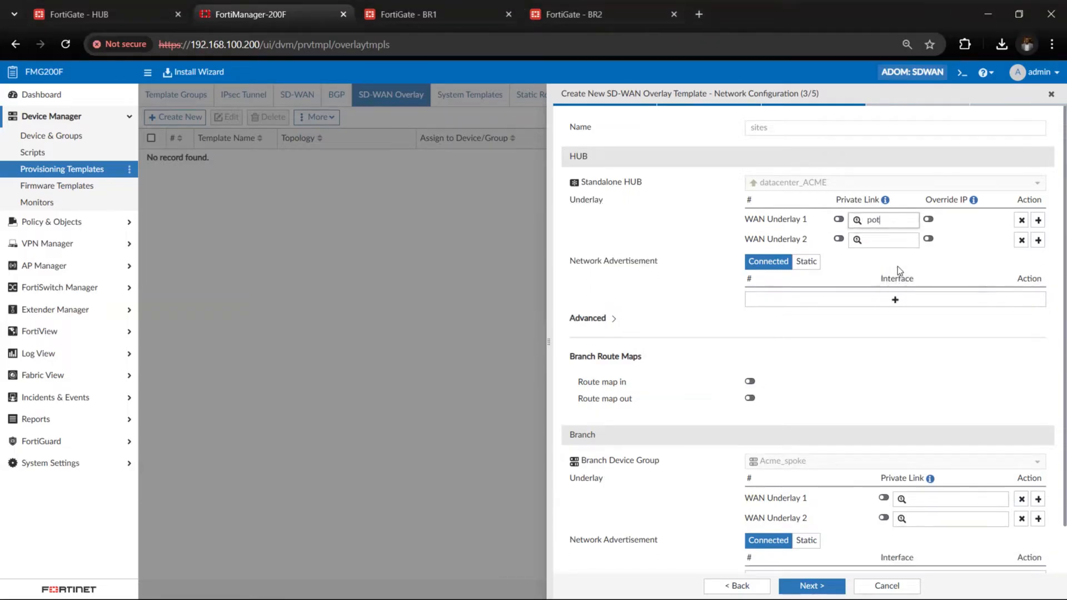
pyautogui.press('BackSpace')
pyautogui.write('rt')
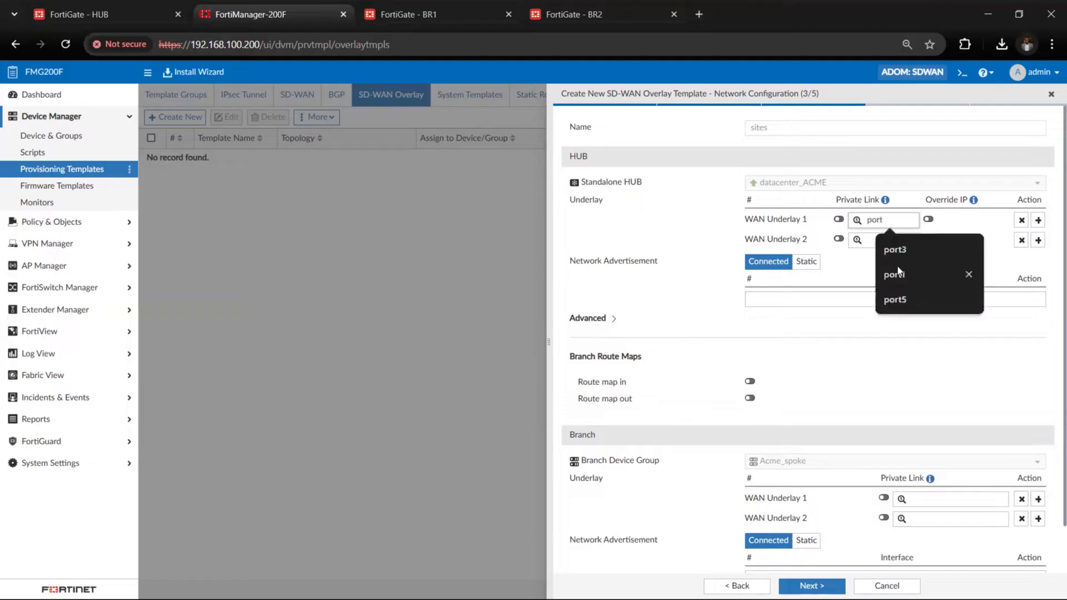
pyautogui.write('6')
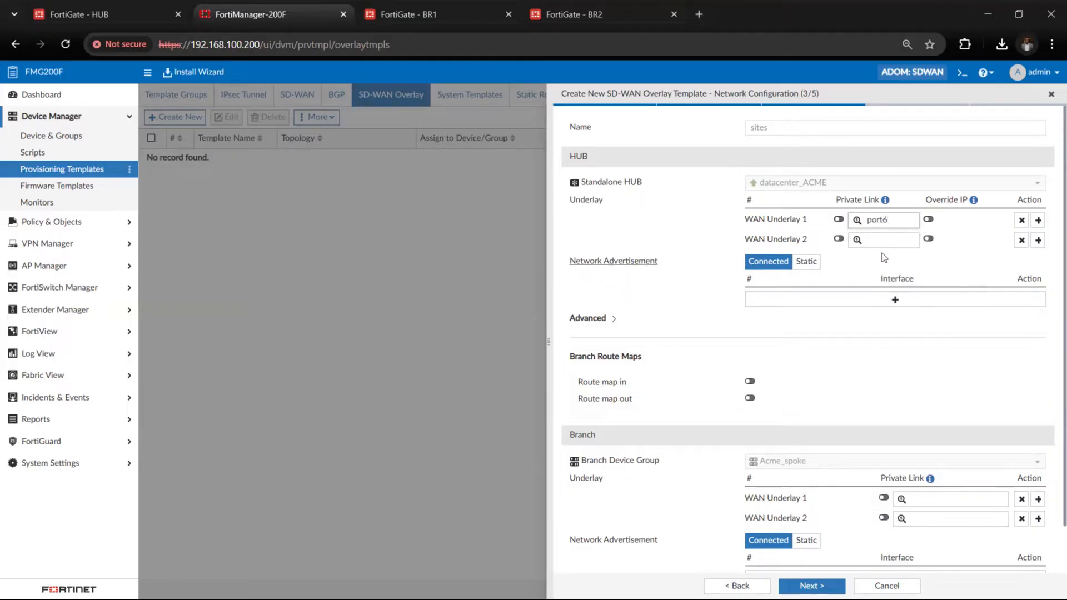
pyautogui.click(877, 241)
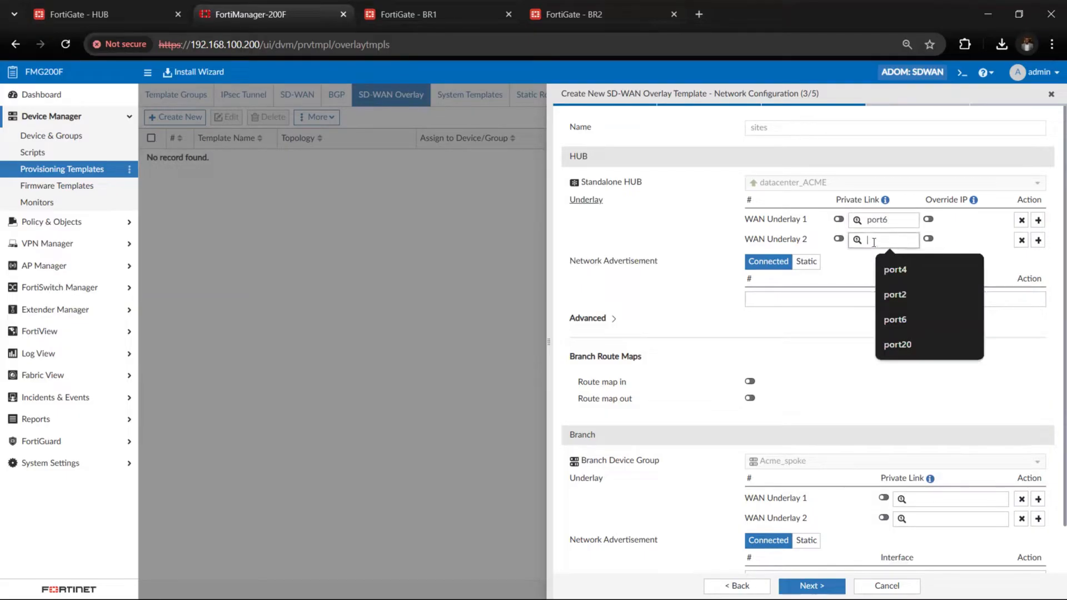
pyautogui.write('port7')
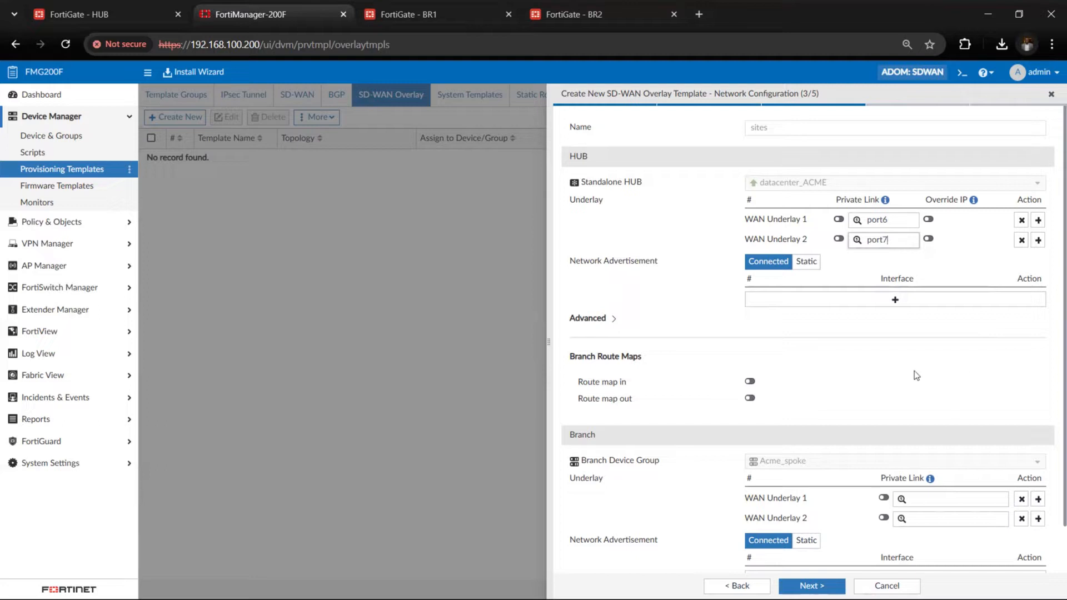
# Add port5 as a connected interface to the hub's network advertisement
pyautogui.click(868, 303)
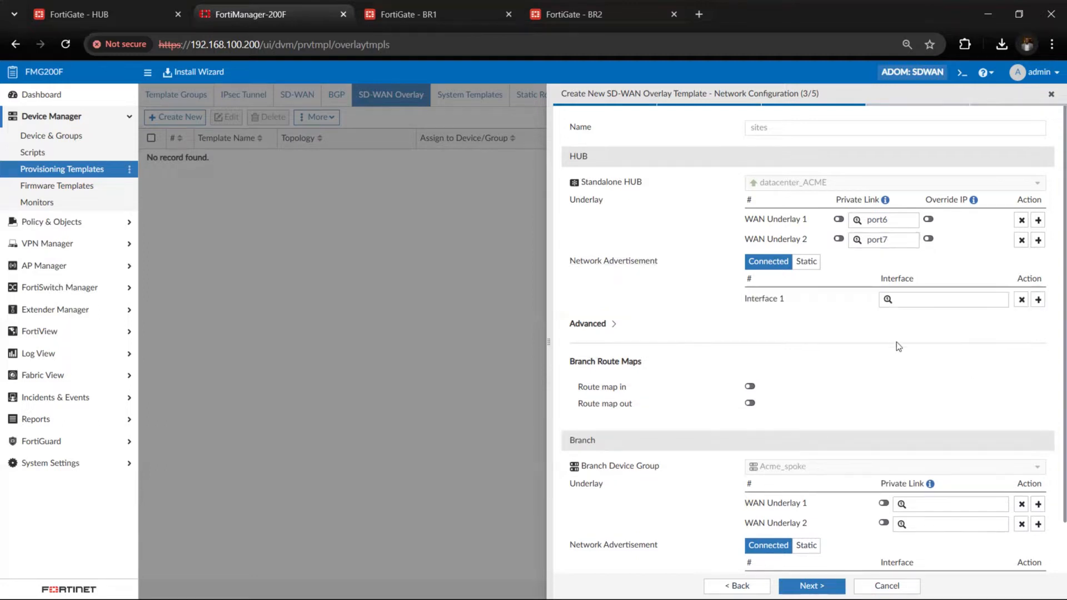
pyautogui.click(922, 299)
pyautogui.write('port5')
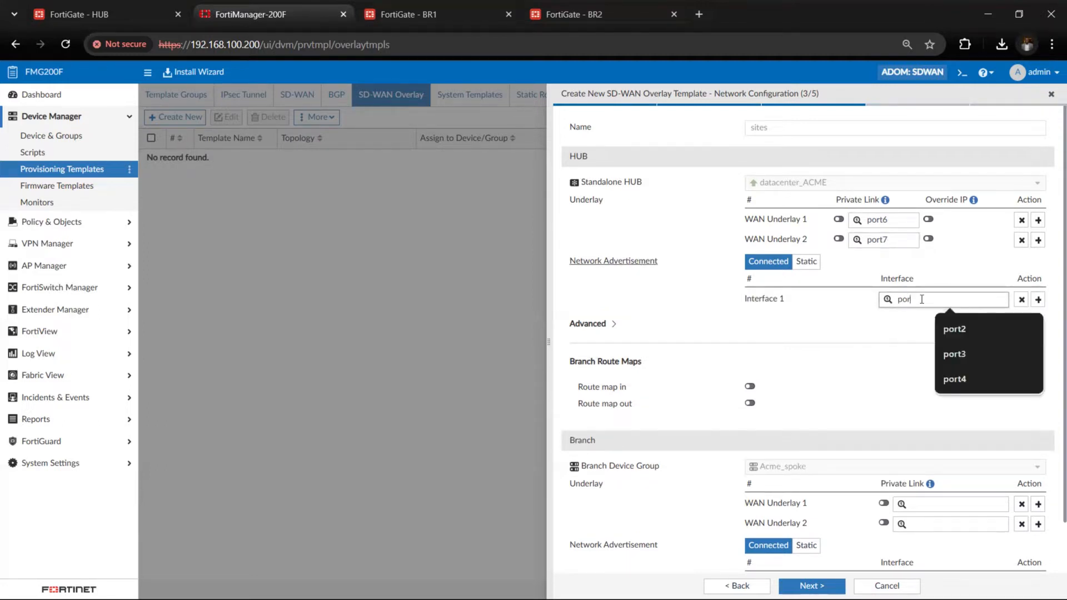
pyautogui.click(881, 371)
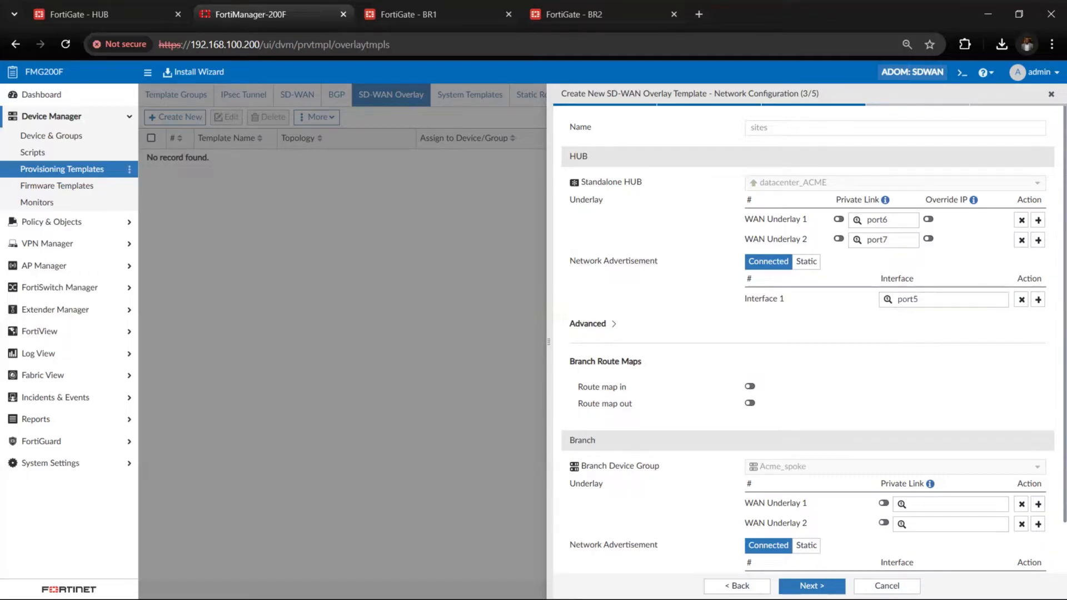
# Enable the inbound branch route map and assign RM-VPN-Priority to it
pyautogui.click(750, 387)
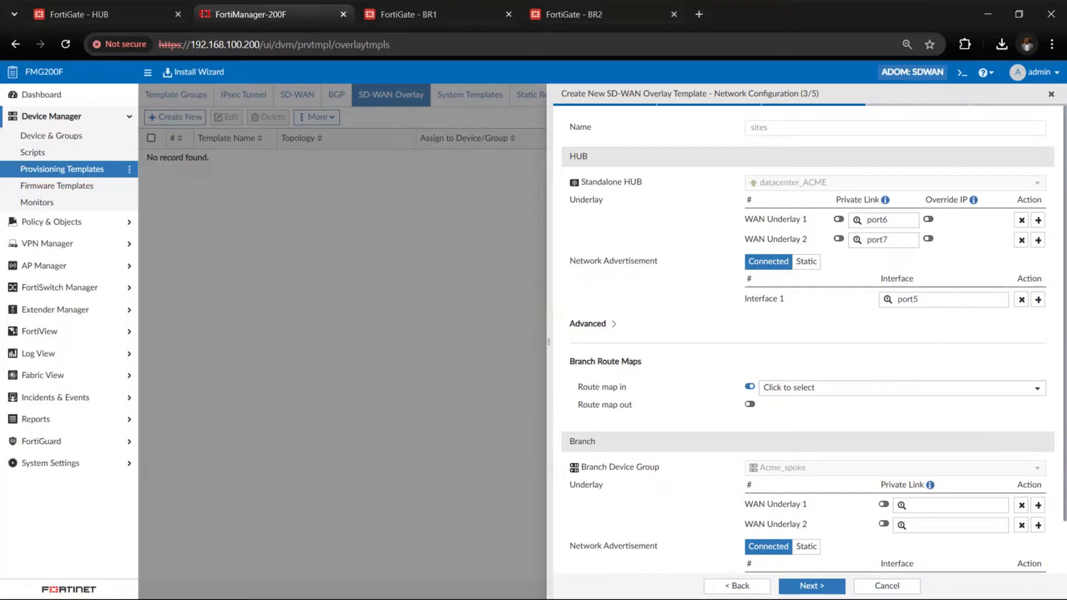
pyautogui.click(901, 388)
pyautogui.write('rm')
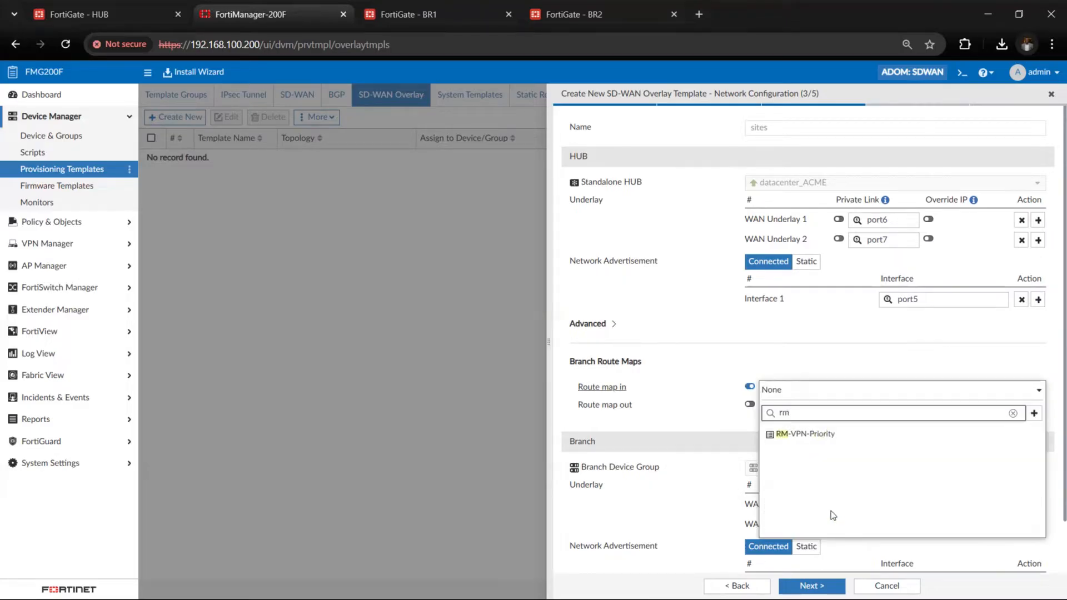
pyautogui.click(827, 439)
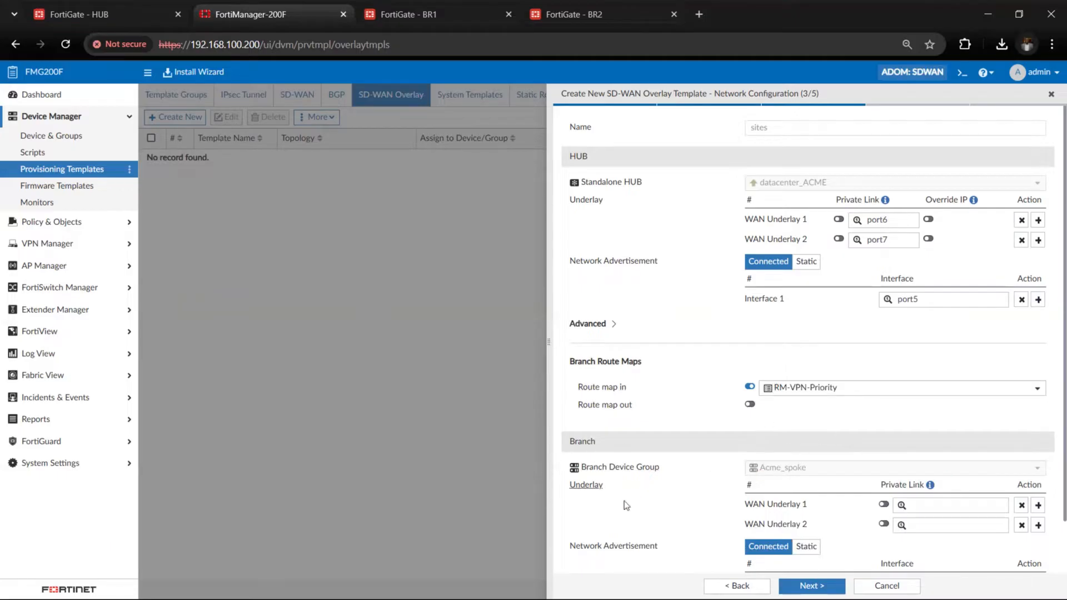
# Set WAN Underlay 1 of the Acme_spoke branch device group to the metadata variable $(ul_isp1)
pyautogui.scroll(-1, 806, 469)
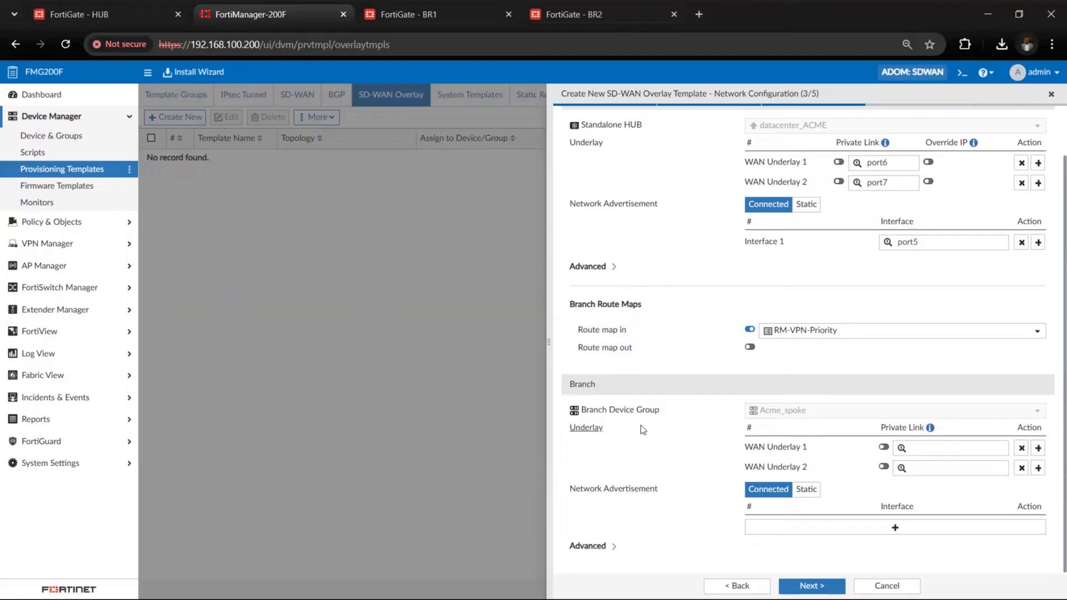
pyautogui.click(934, 448)
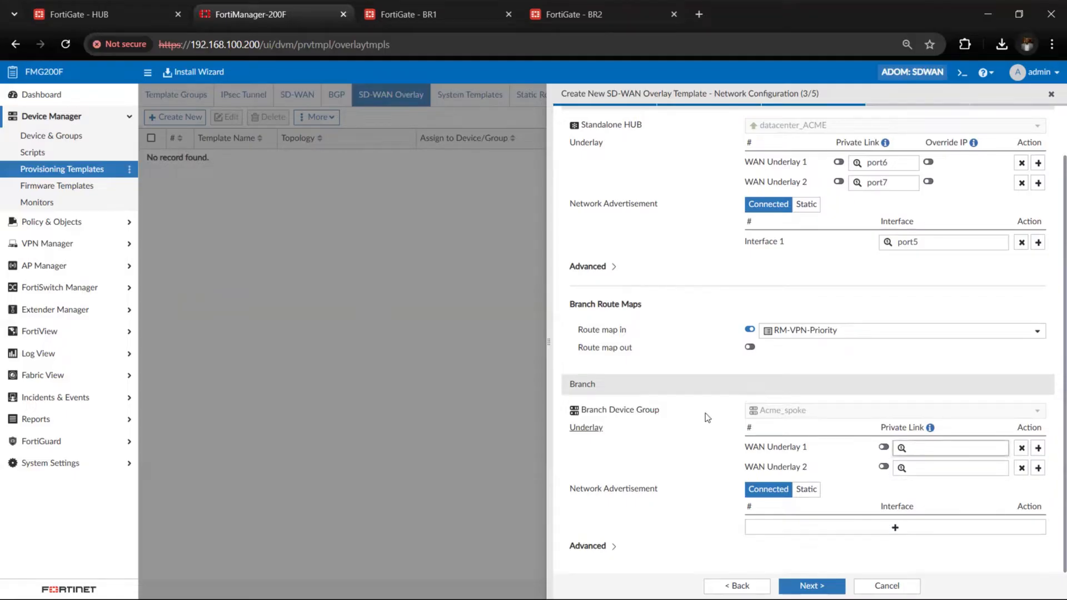
pyautogui.click(920, 447)
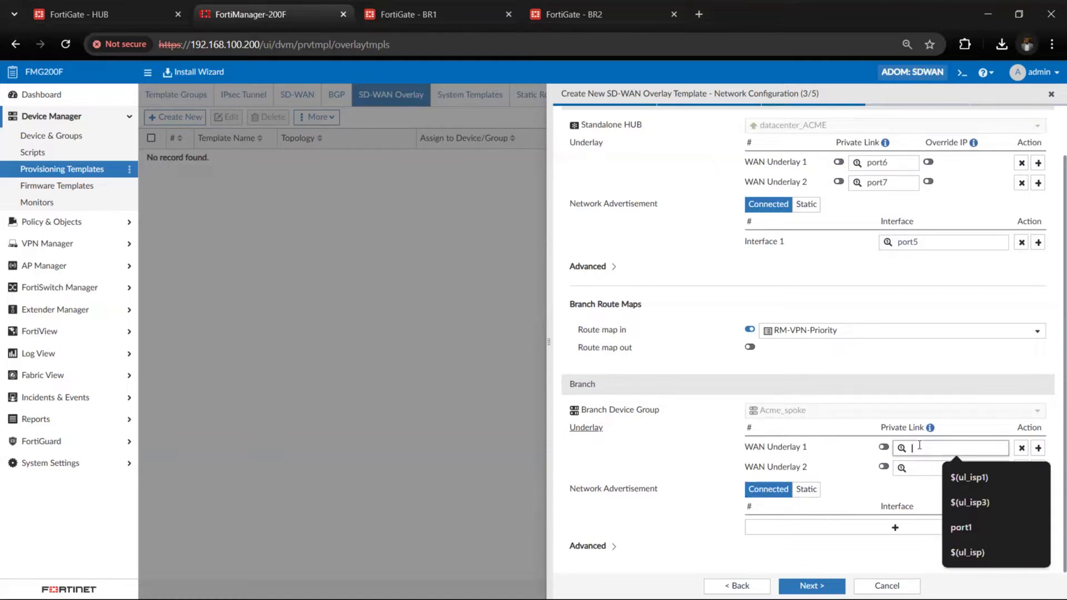
pyautogui.write('$')
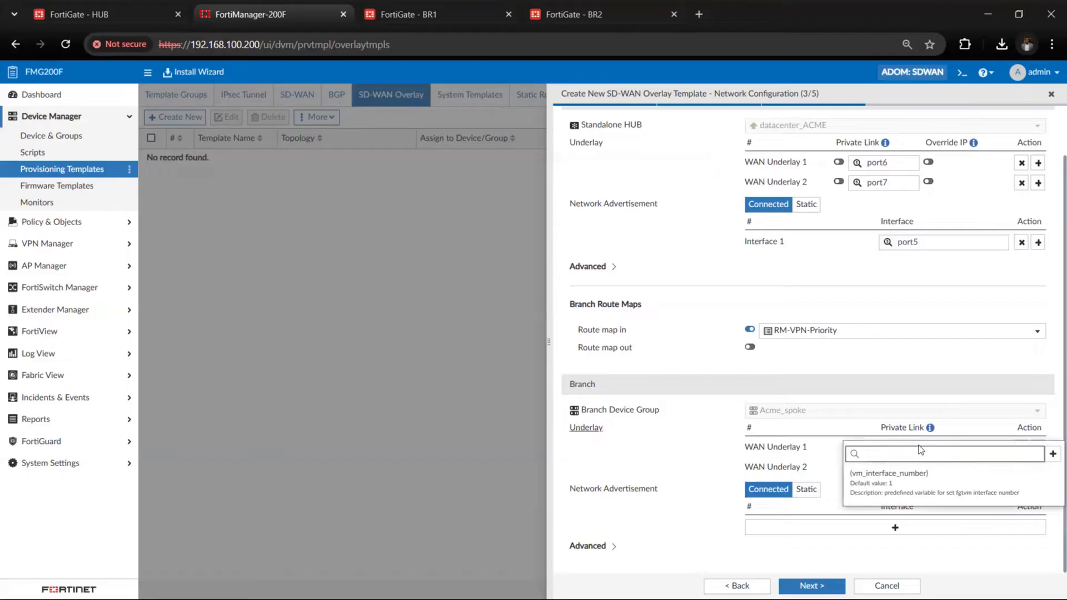
pyautogui.write('(')
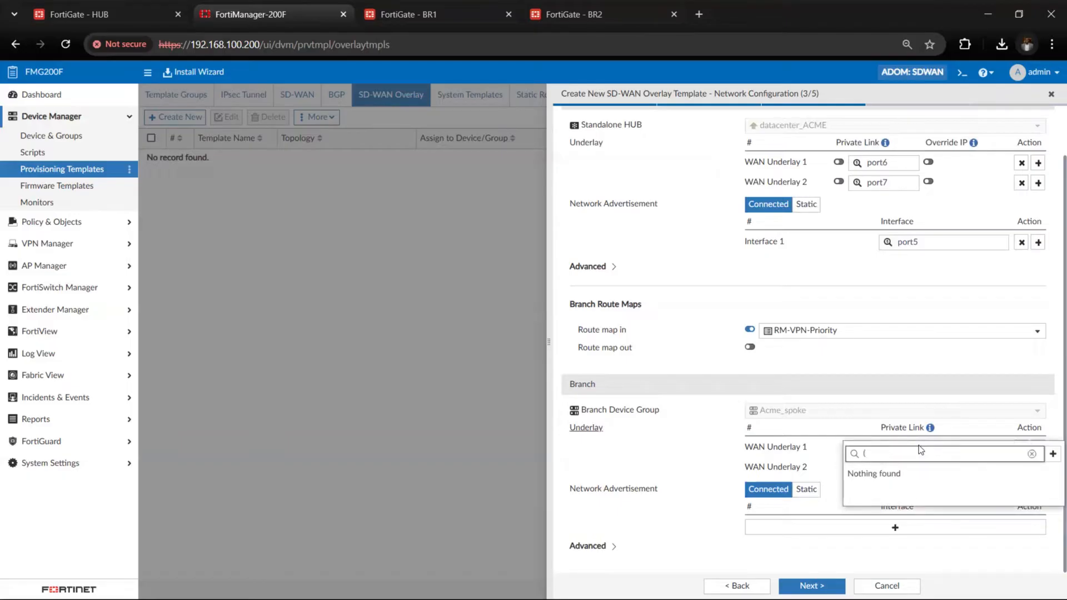
pyautogui.click(895, 379)
pyautogui.click(939, 448)
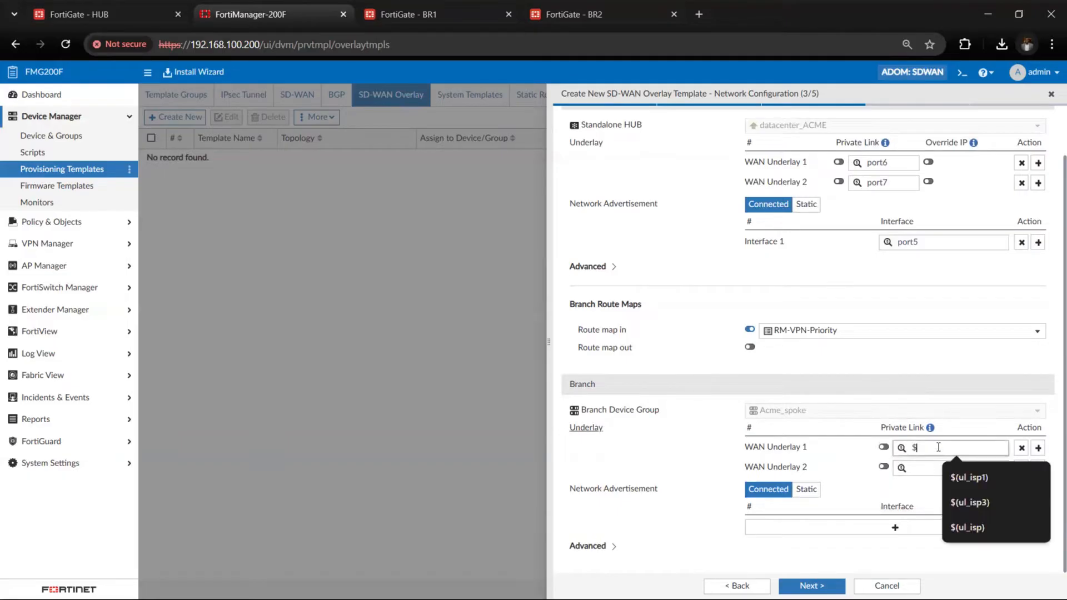
pyautogui.click(957, 474)
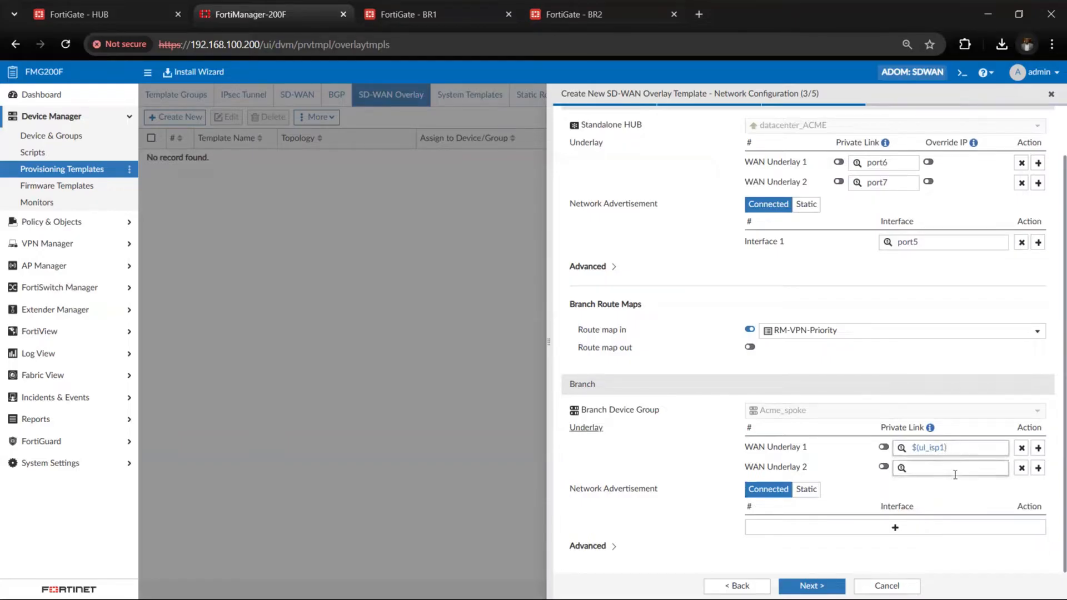
pyautogui.click(948, 452)
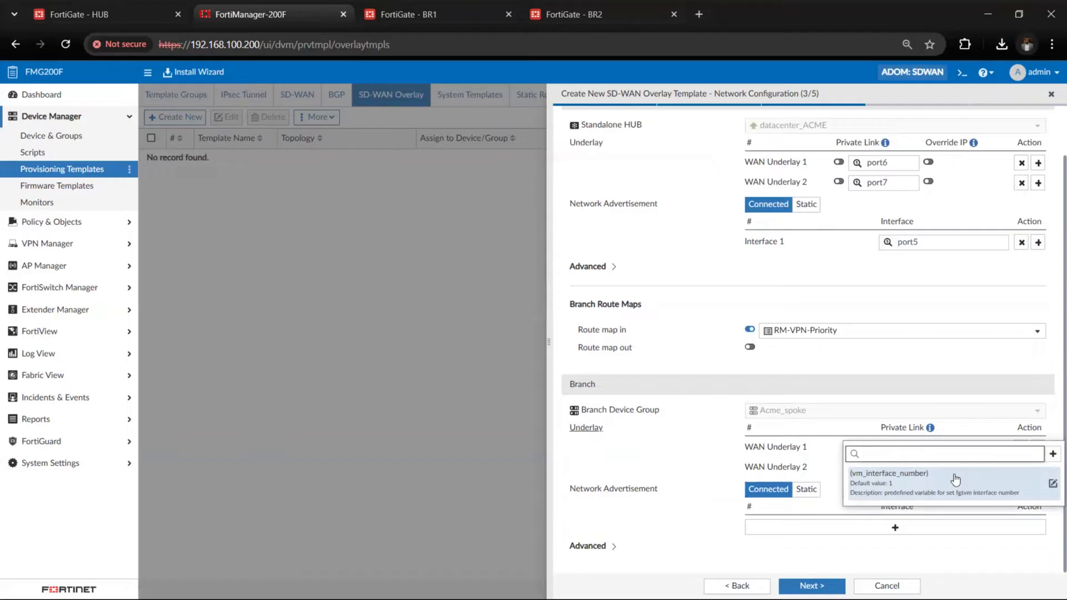
pyautogui.click(882, 369)
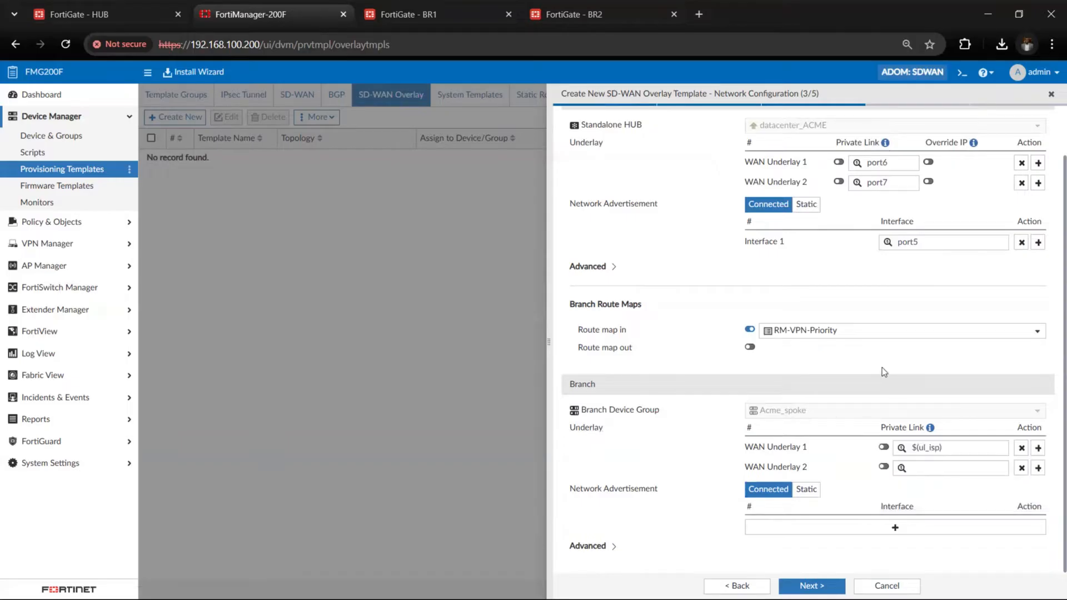
pyautogui.click(952, 448)
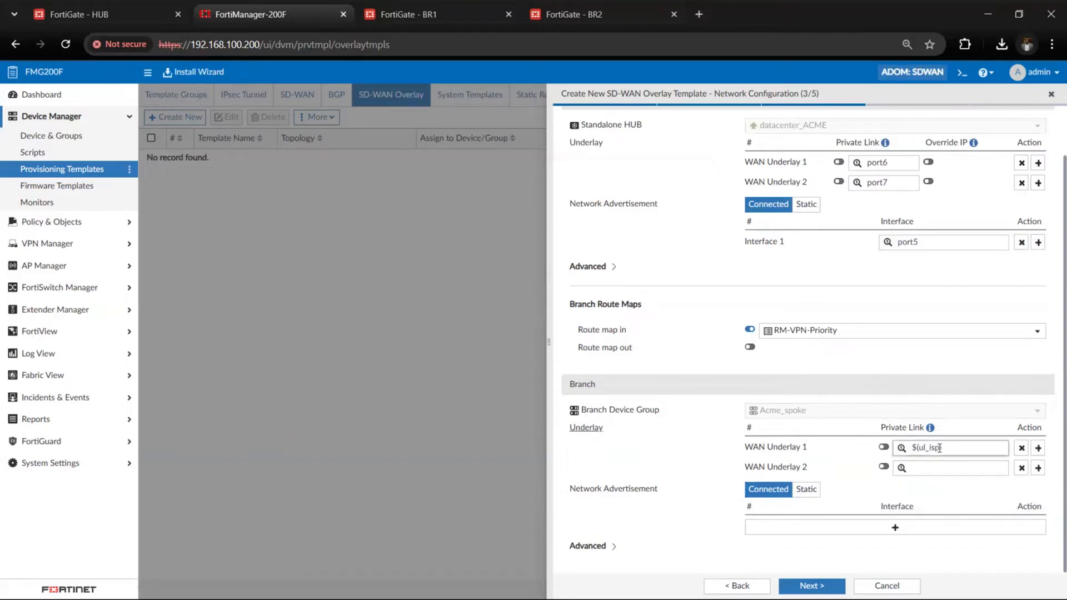
# Set the branch group's WAN Underlay 2 to the metadata variable $(ul_isp2)
pyautogui.click(961, 468)
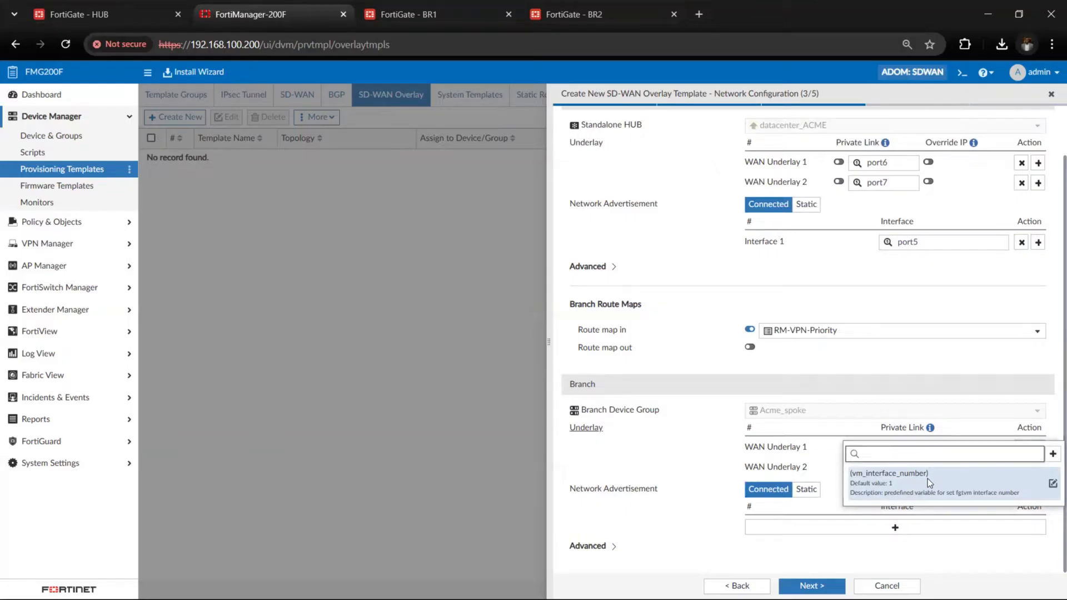
pyautogui.click(953, 371)
pyautogui.click(975, 467)
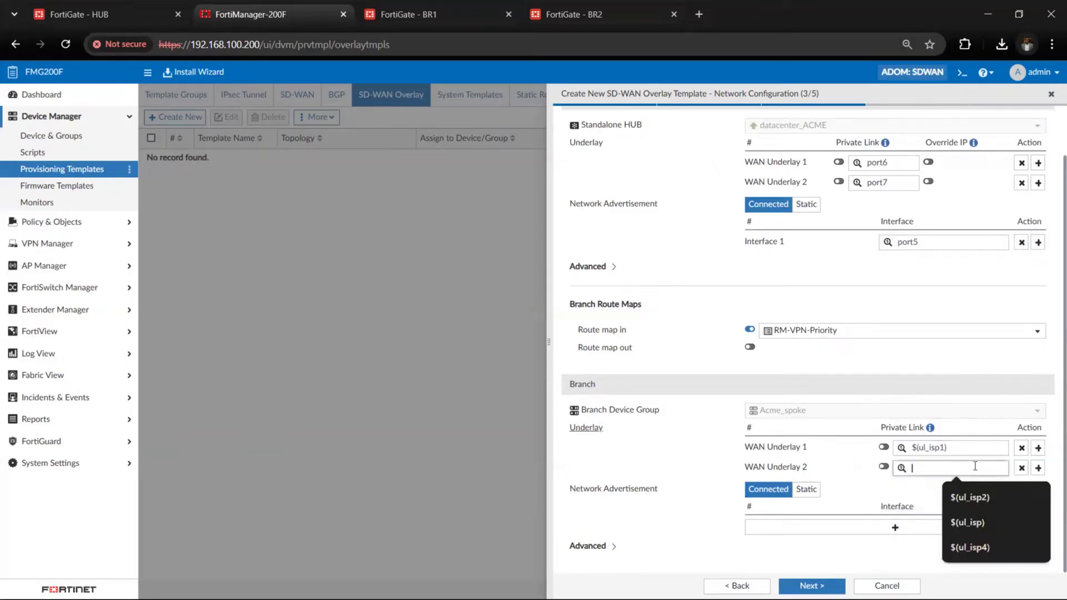
pyautogui.click(972, 496)
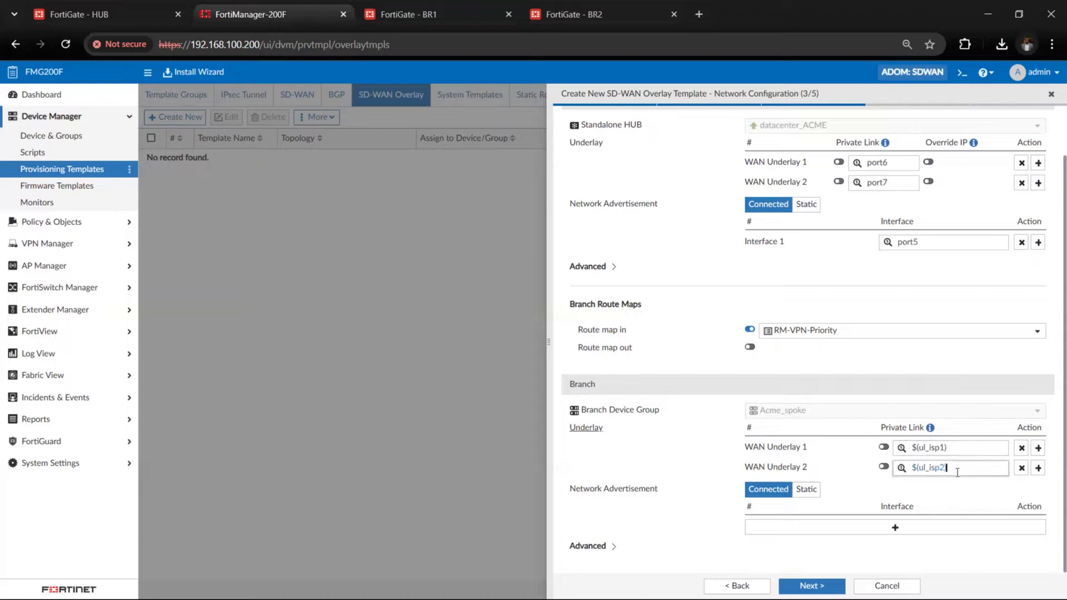
pyautogui.click(974, 379)
pyautogui.click(949, 464)
pyautogui.click(990, 450)
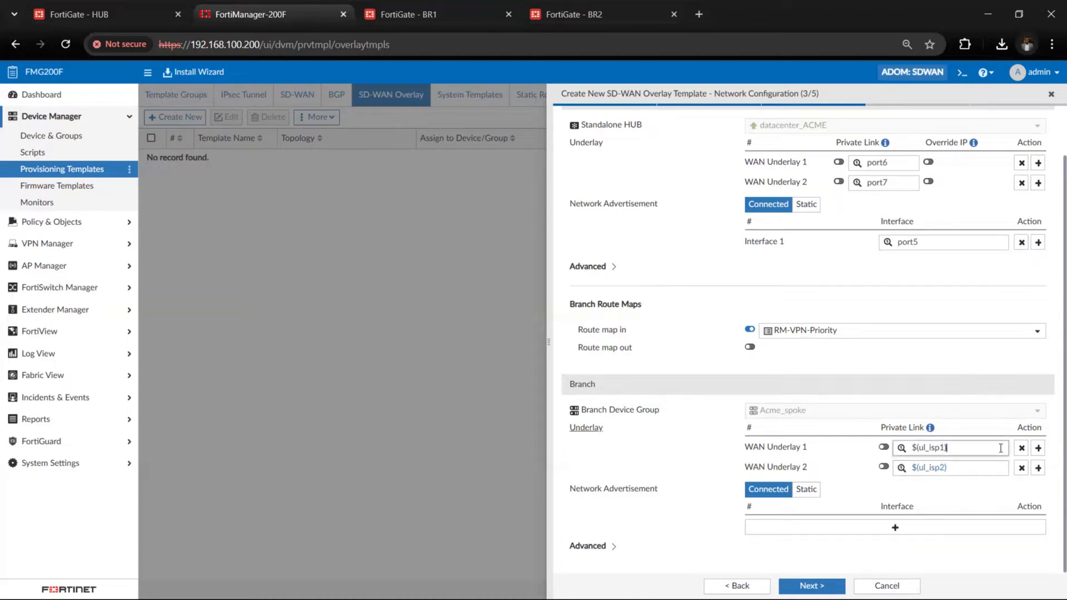
pyautogui.click(1038, 448)
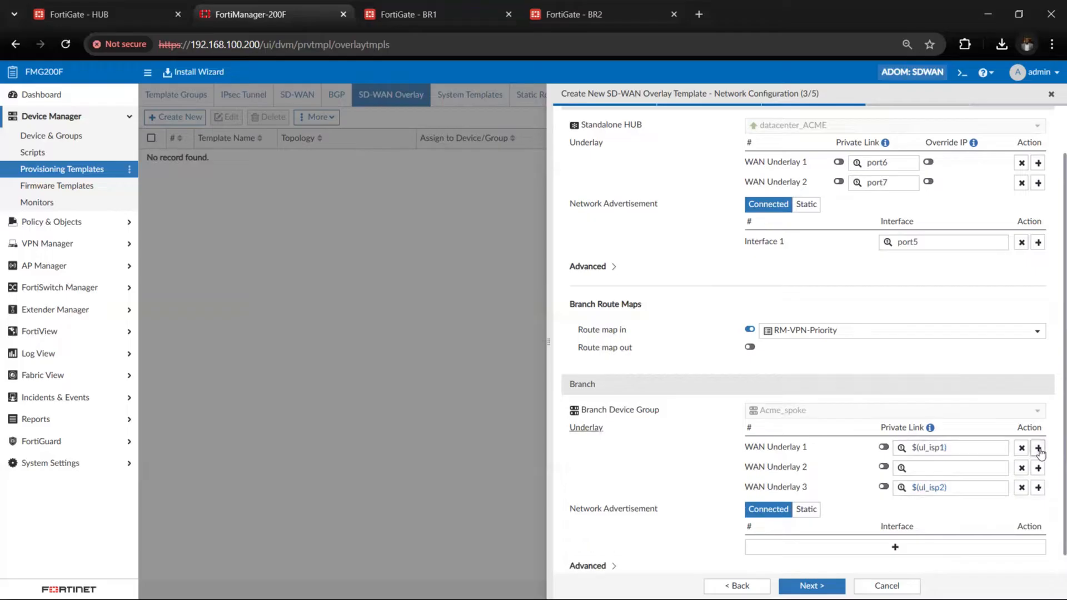
pyautogui.click(1022, 469)
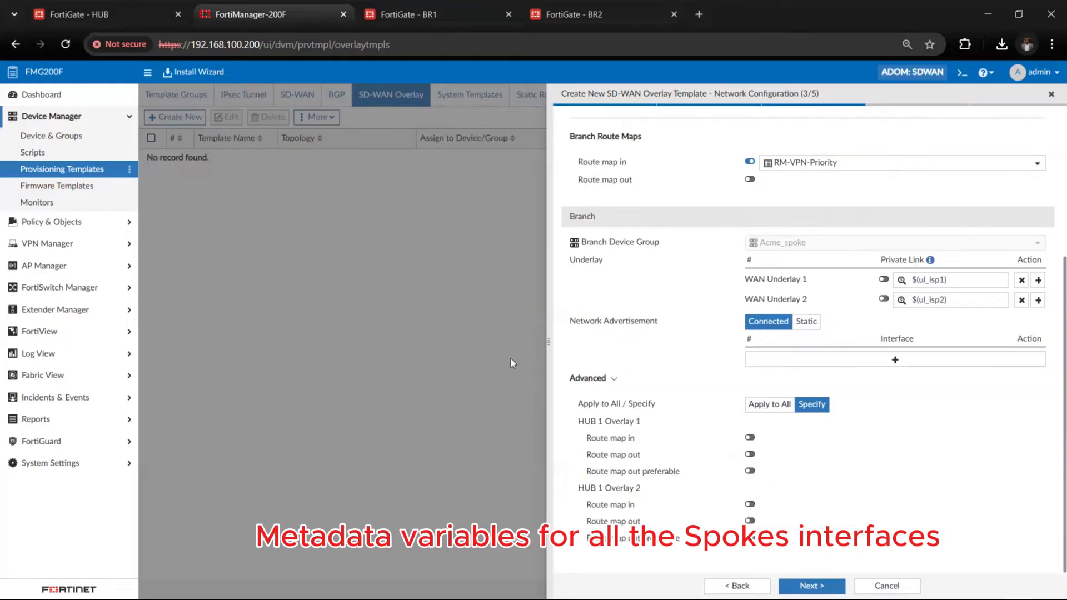
# Add a connected interface to the branch network advertisement using the metadata variable $(vl_lan)
pyautogui.click(834, 359)
pyautogui.click(920, 360)
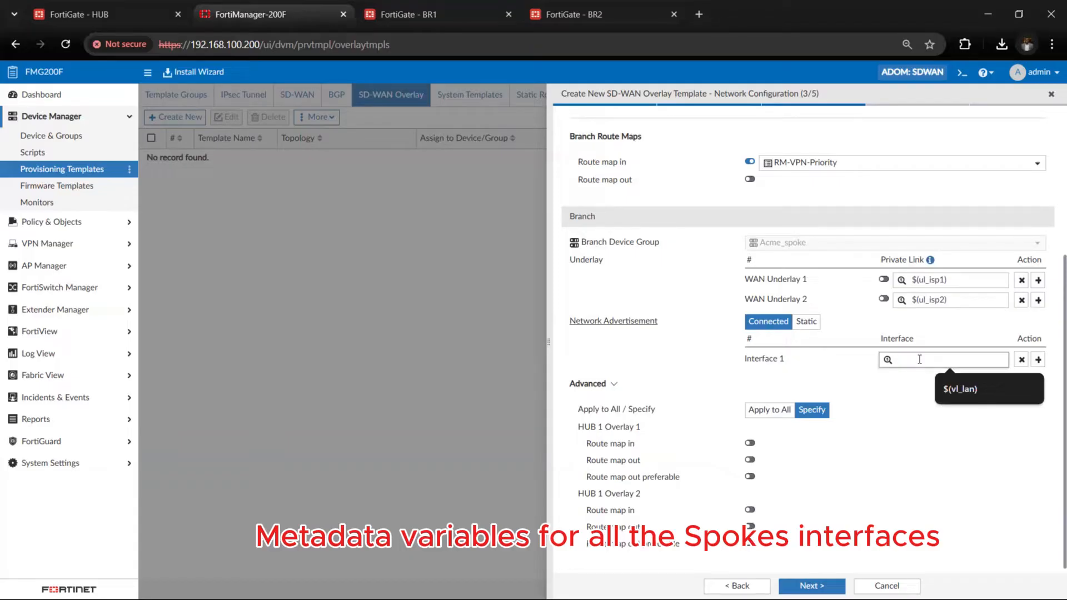
pyautogui.click(973, 391)
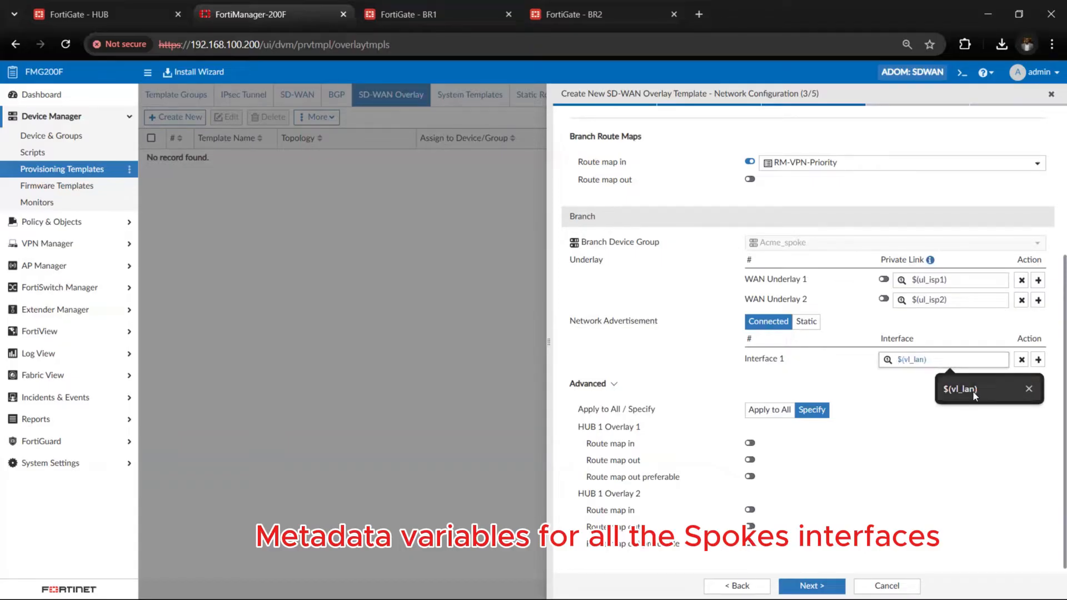
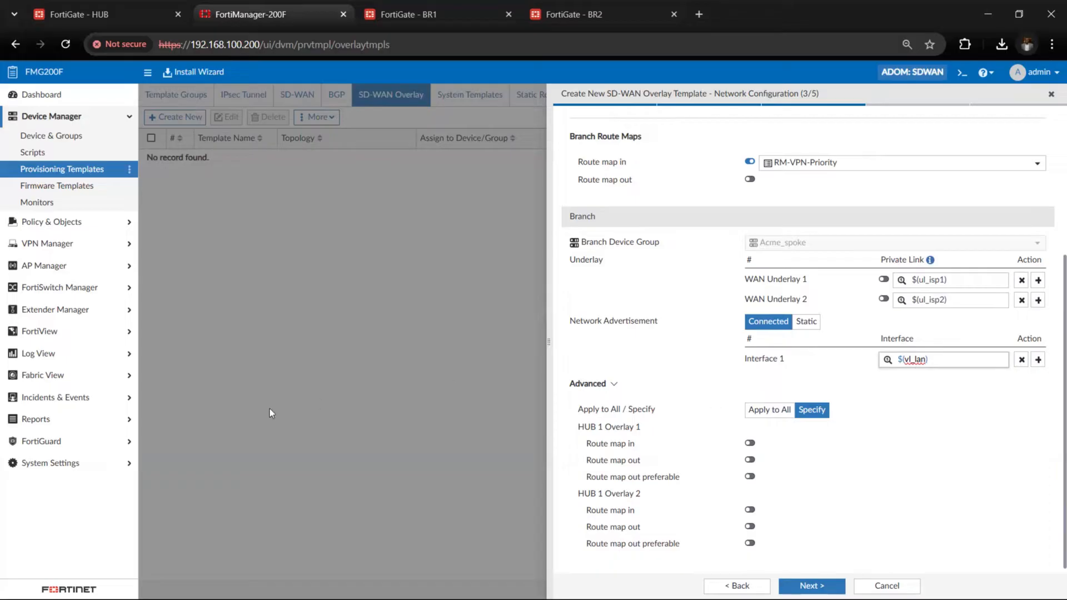
# Enable the branch's outbound route maps for HUB 1 Overlay 1, using Priority_3 for route map out and Priority_1 for route map out preferable
pyautogui.click(750, 460)
pyautogui.click(821, 468)
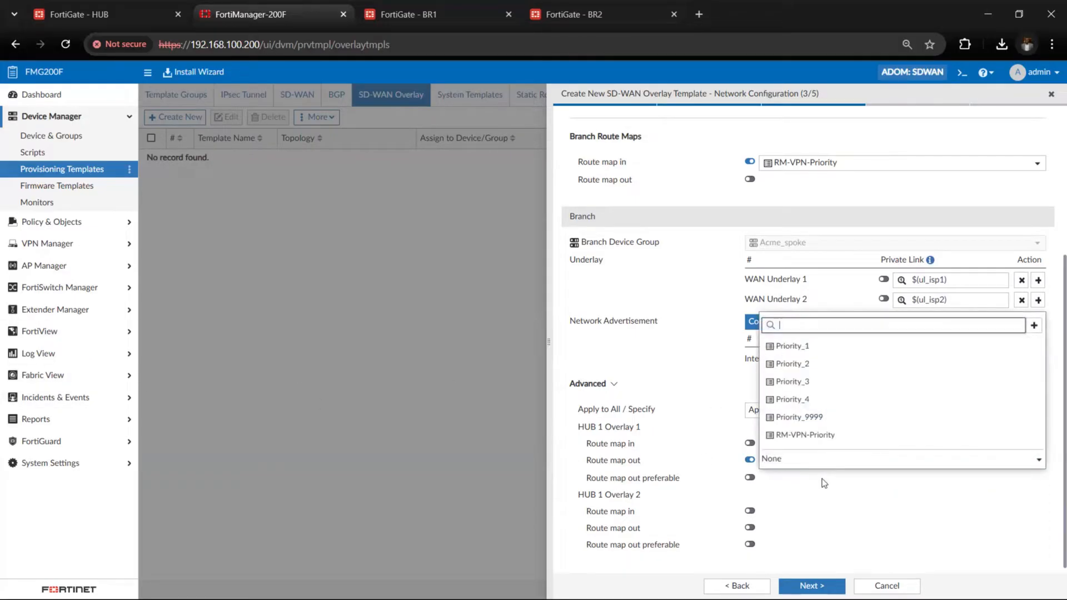
pyautogui.click(843, 384)
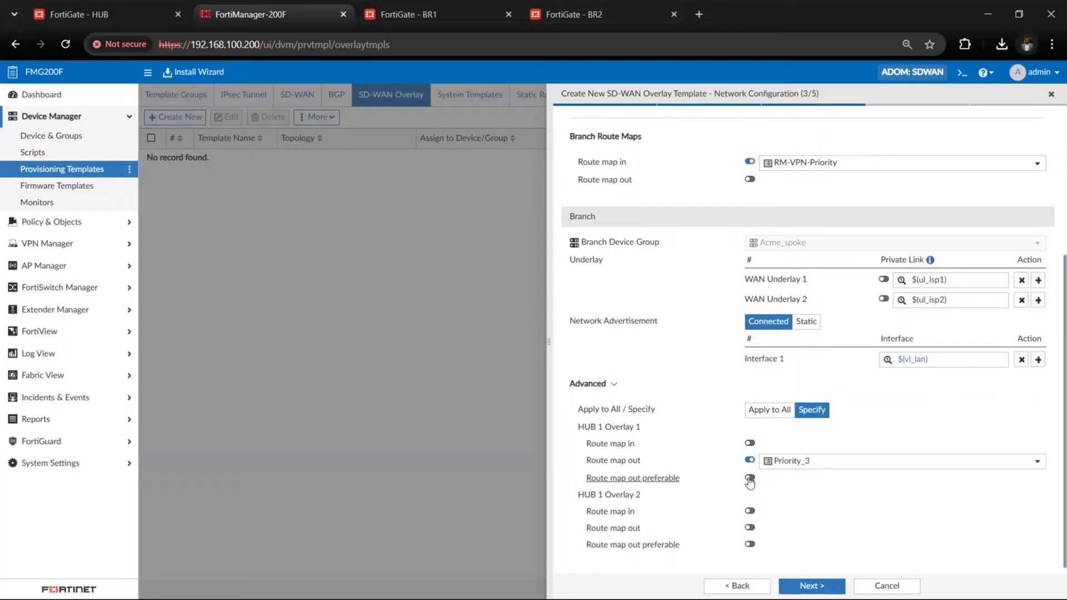
pyautogui.click(750, 479)
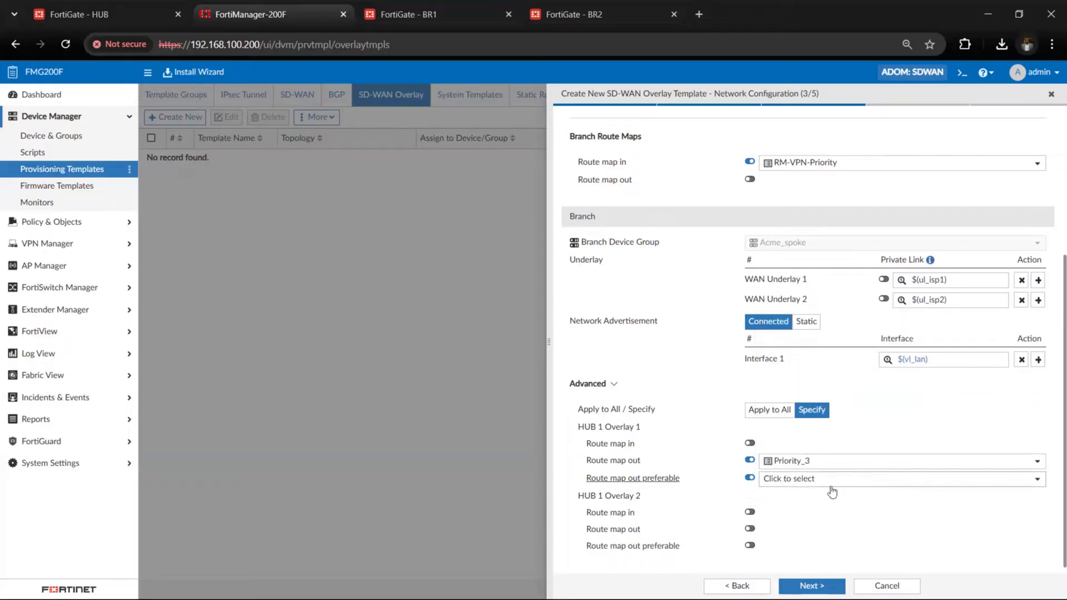
pyautogui.click(832, 482)
pyautogui.click(817, 362)
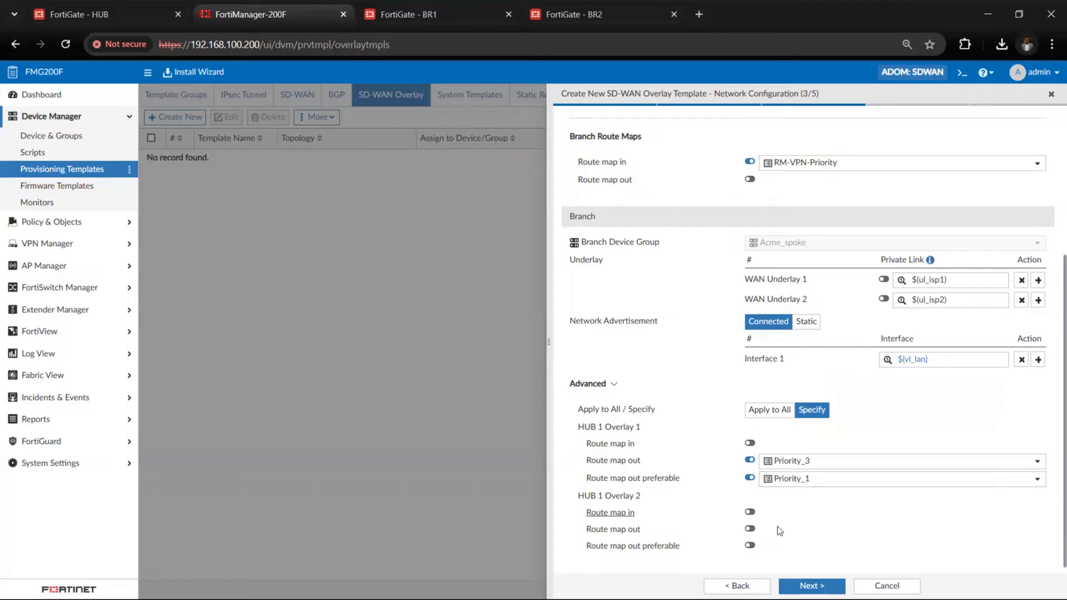
# For HUB 1 Overlay 2, set route map out to Priority_4 and route map out preferable to Priority_2, and proceed to the template options
pyautogui.scroll(-1, 775, 529)
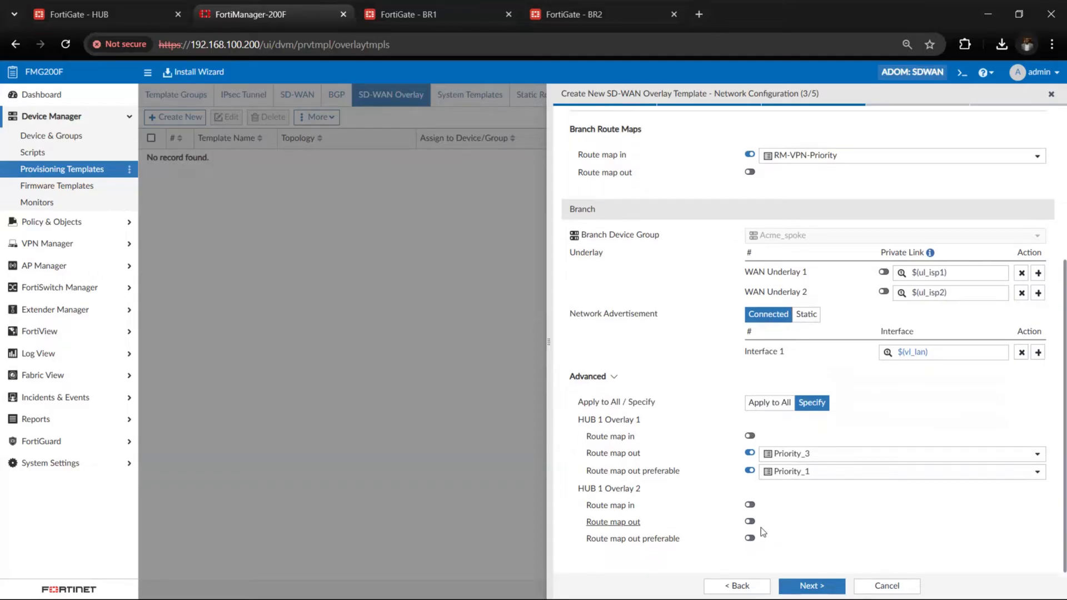
pyautogui.click(750, 522)
pyautogui.click(788, 524)
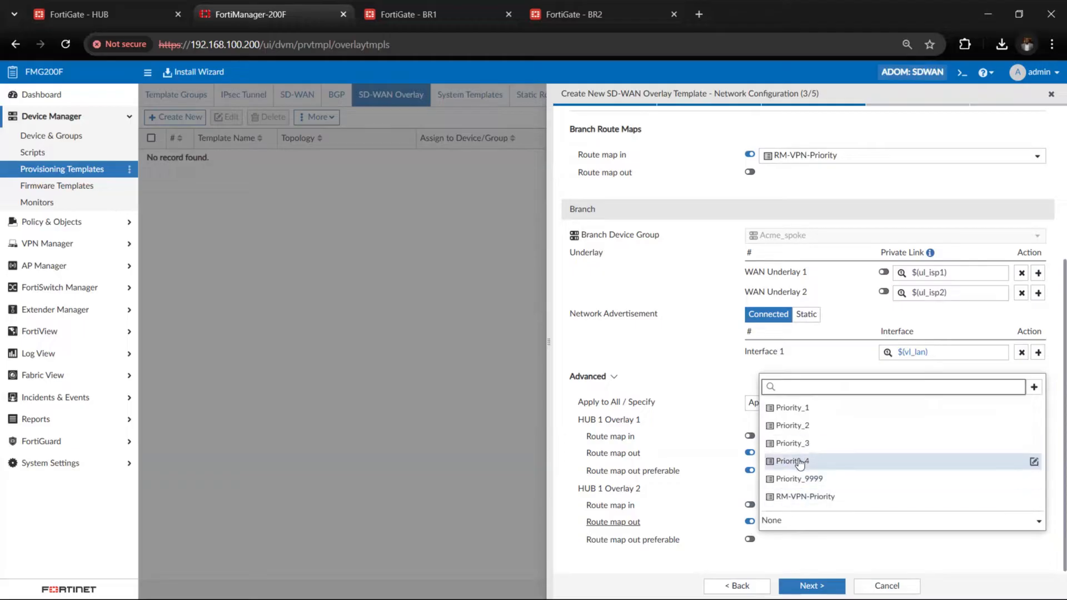
pyautogui.click(799, 461)
pyautogui.click(751, 539)
pyautogui.click(780, 542)
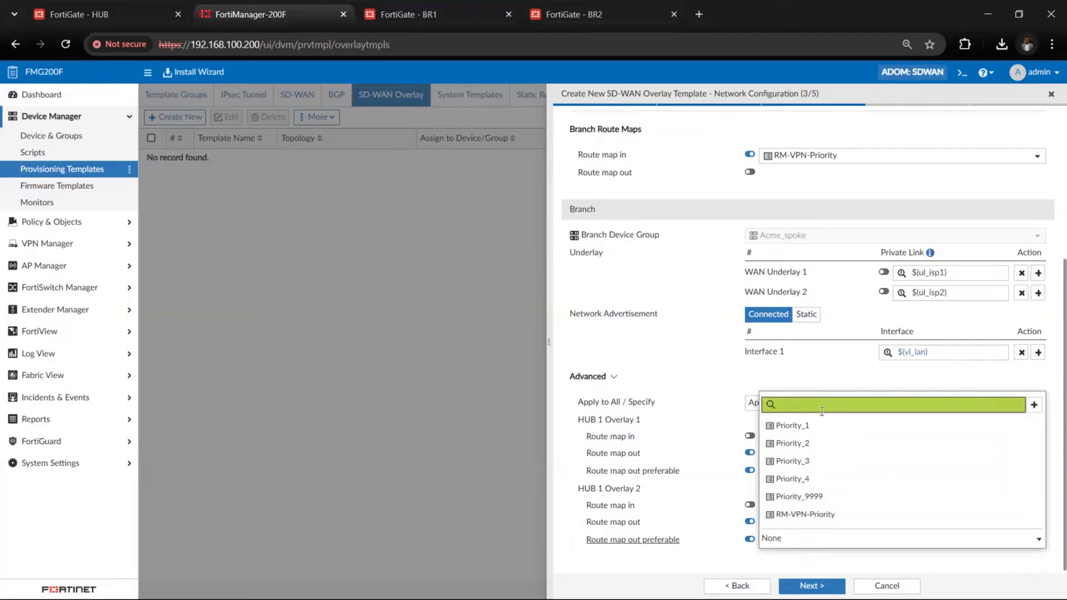
pyautogui.click(811, 443)
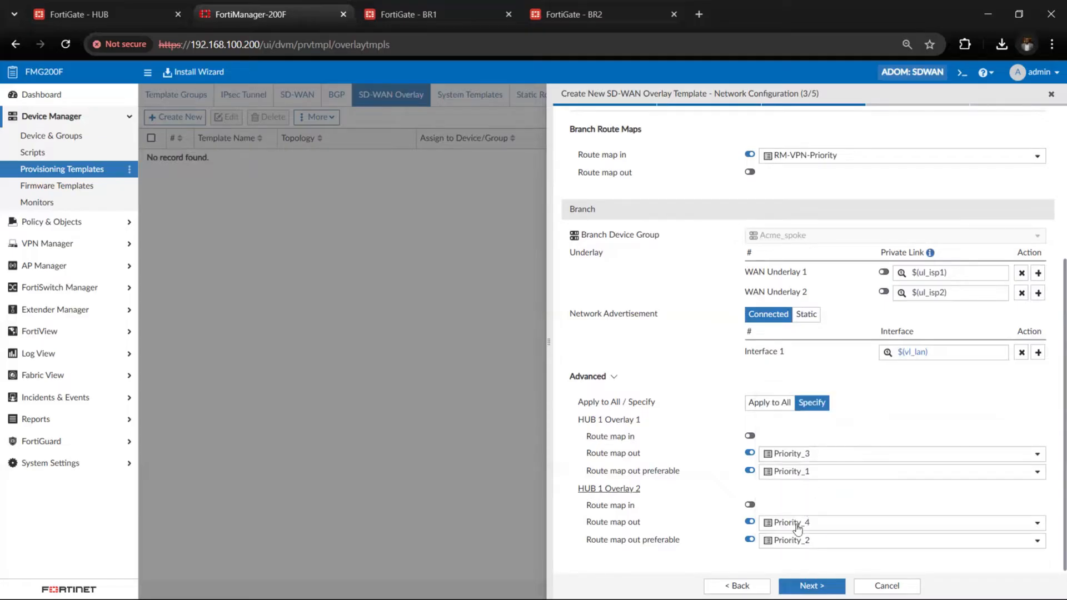
pyautogui.scroll(5, 785, 436)
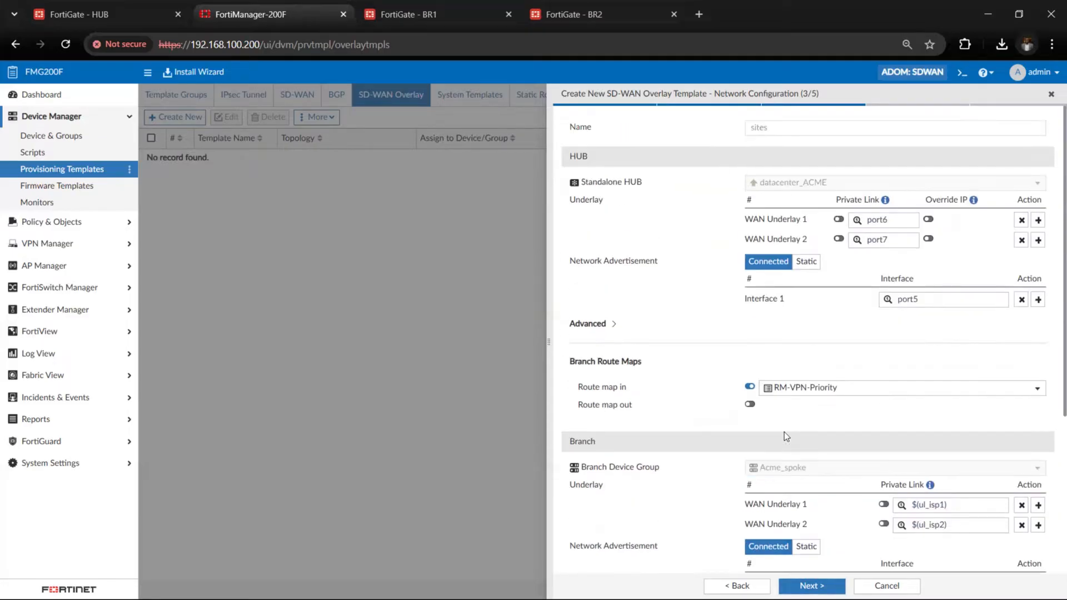
pyautogui.scroll(-4, 785, 436)
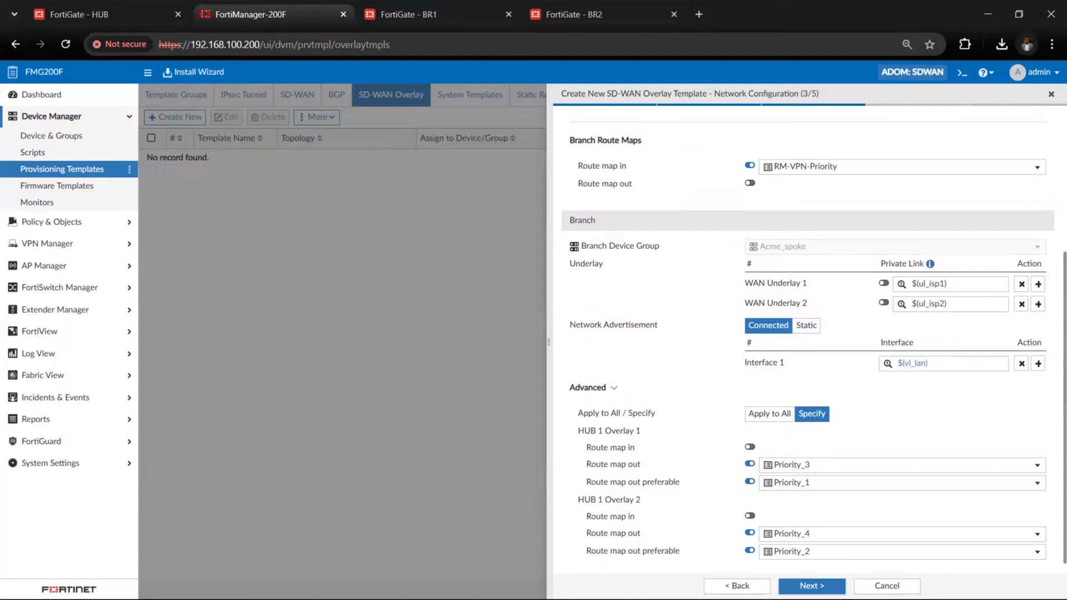
pyautogui.click(823, 587)
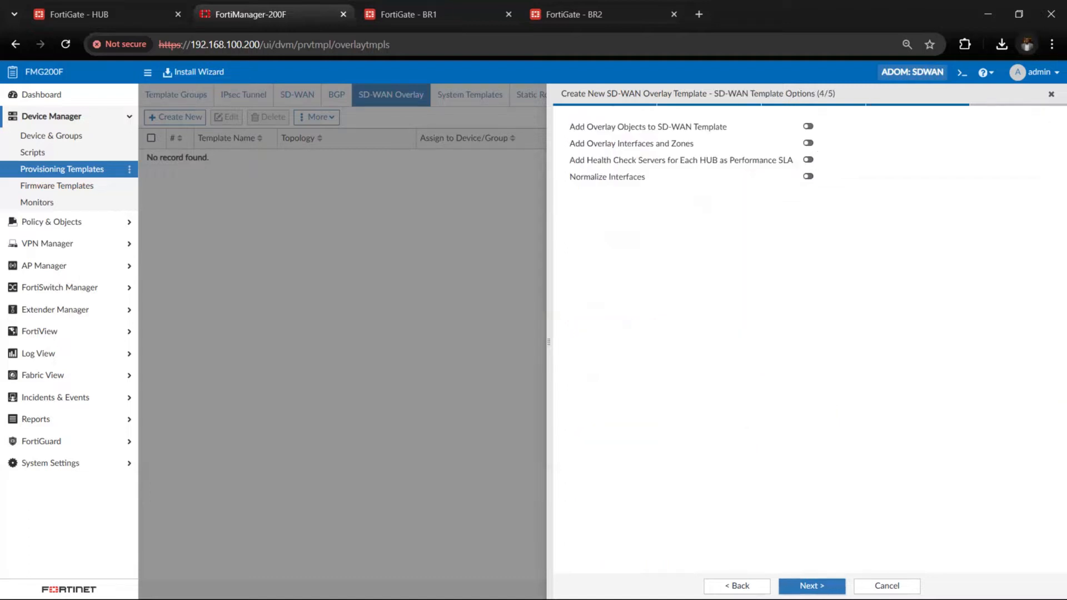
# Add overlay objects to the sites_BRANCH_SDWAN template, enabling overlay interfaces and zones, per-hub health check servers as performance SLA, and interface normalization
pyautogui.click(809, 127)
pyautogui.click(858, 135)
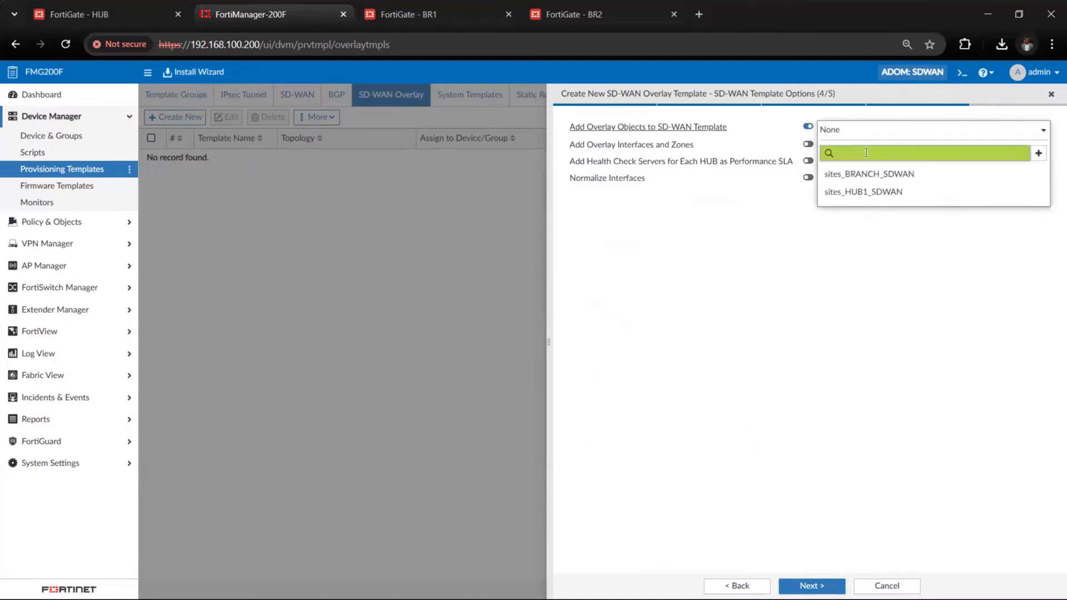
pyautogui.click(870, 174)
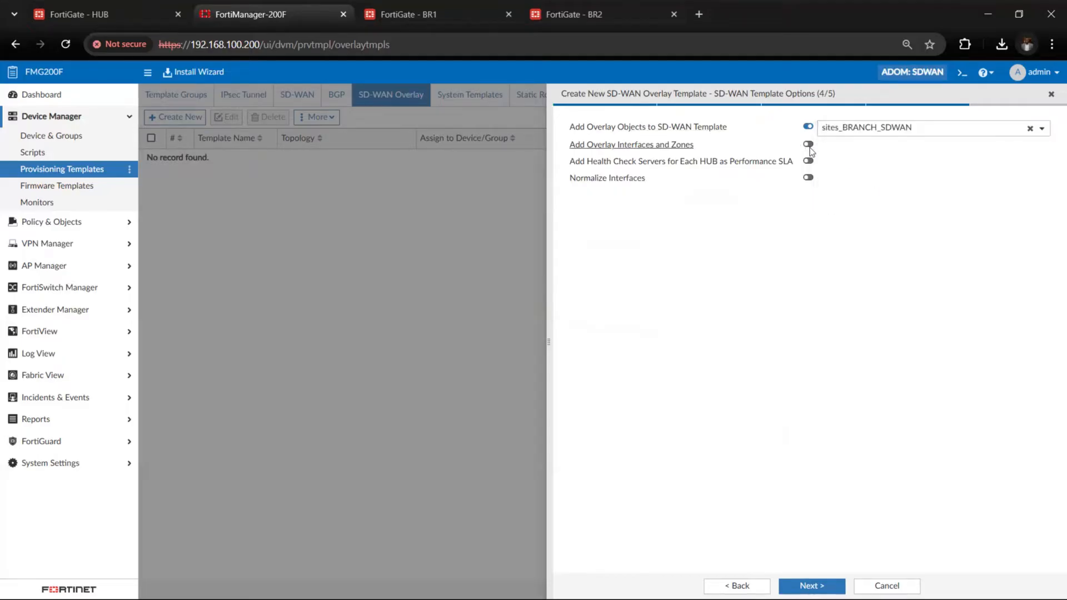
pyautogui.click(809, 144)
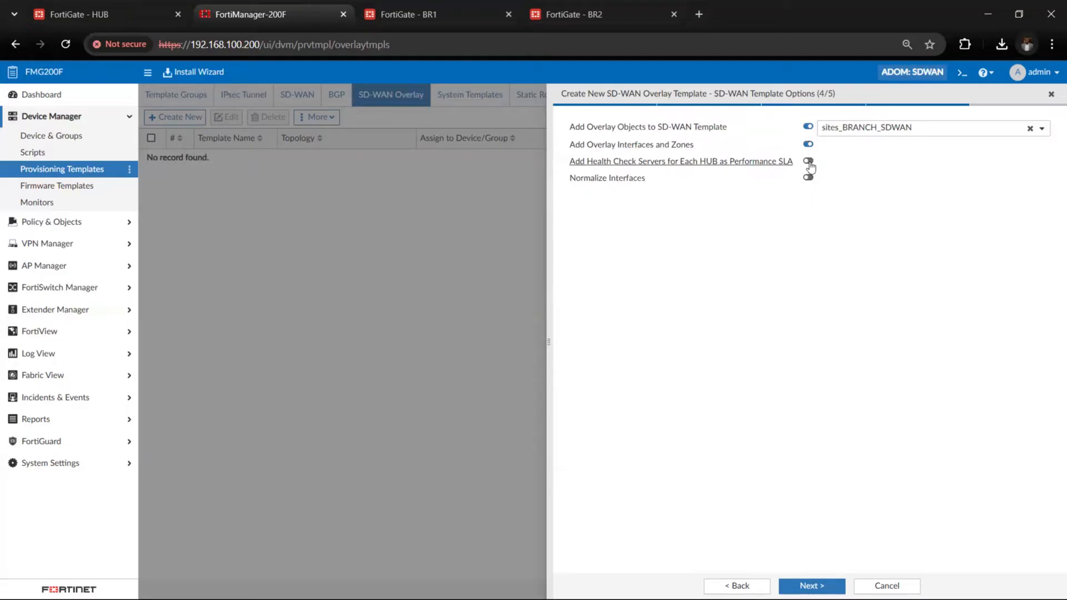
pyautogui.click(810, 163)
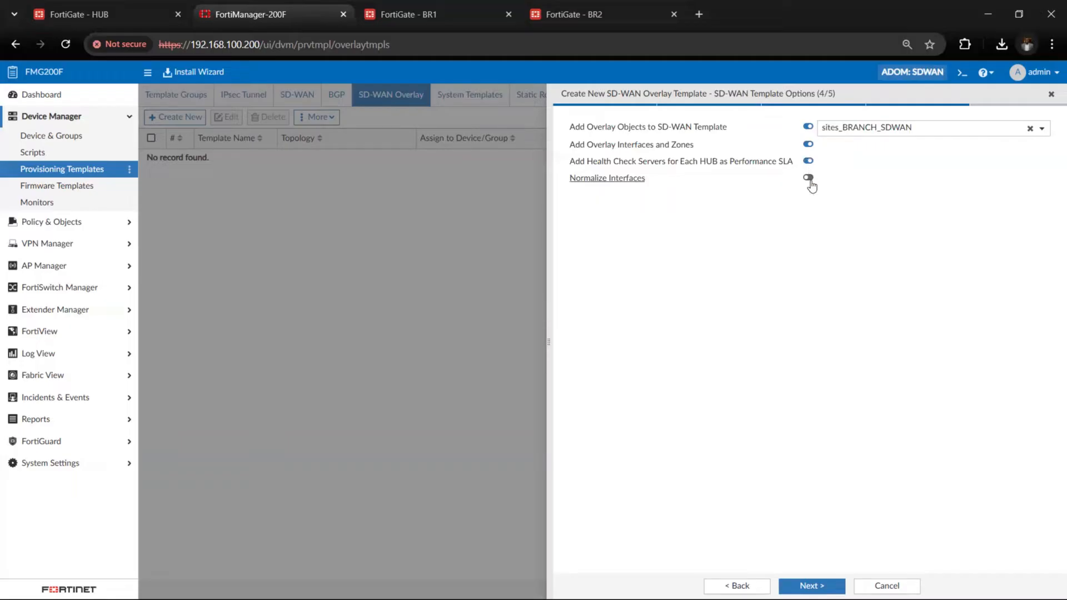
pyautogui.click(809, 179)
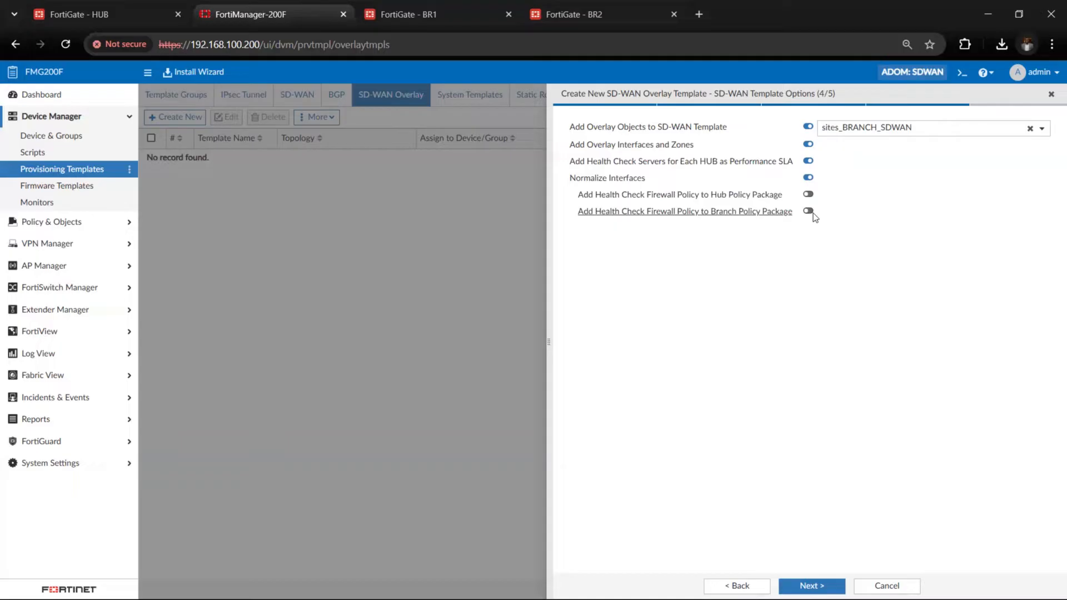
# Add the health check firewall policy to a new branch policy package named site_BRANCH_SDWAN and proceed to the summary
pyautogui.click(810, 212)
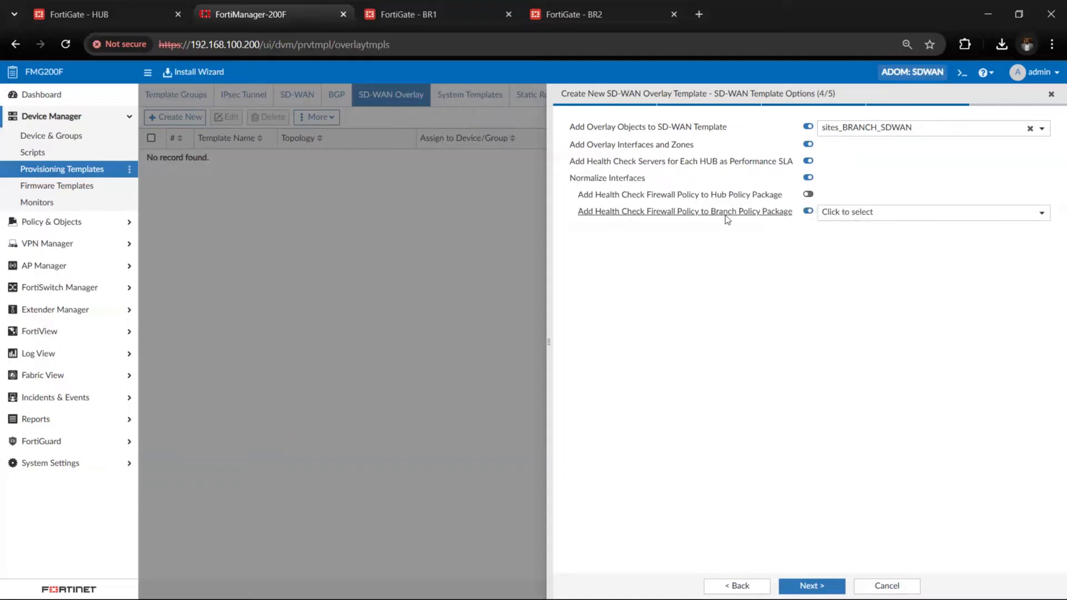
pyautogui.click(859, 216)
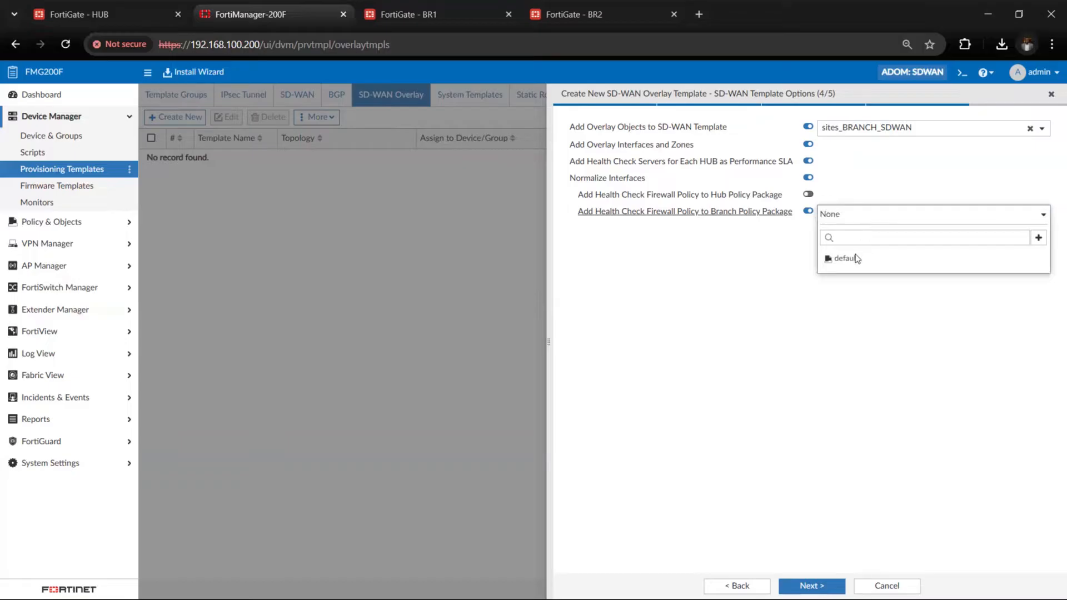
pyautogui.click(1038, 238)
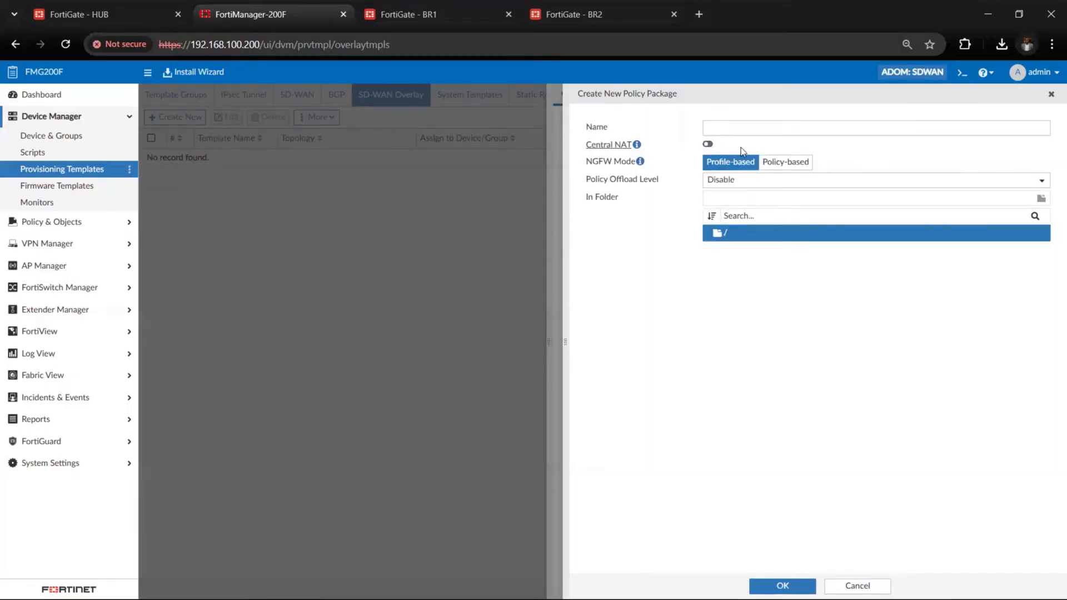
pyautogui.click(716, 124)
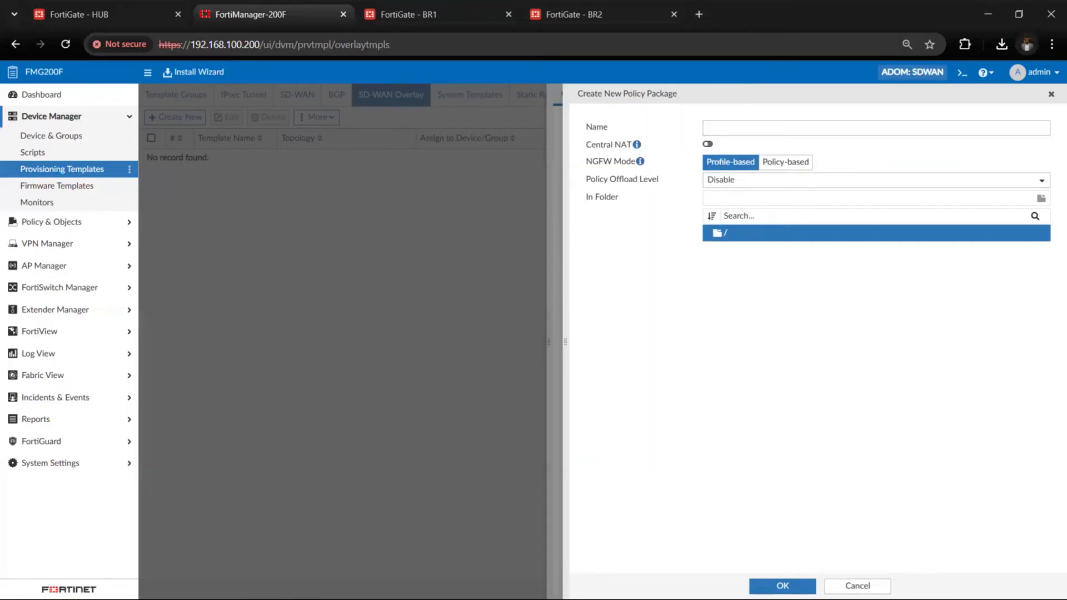
pyautogui.write('site')
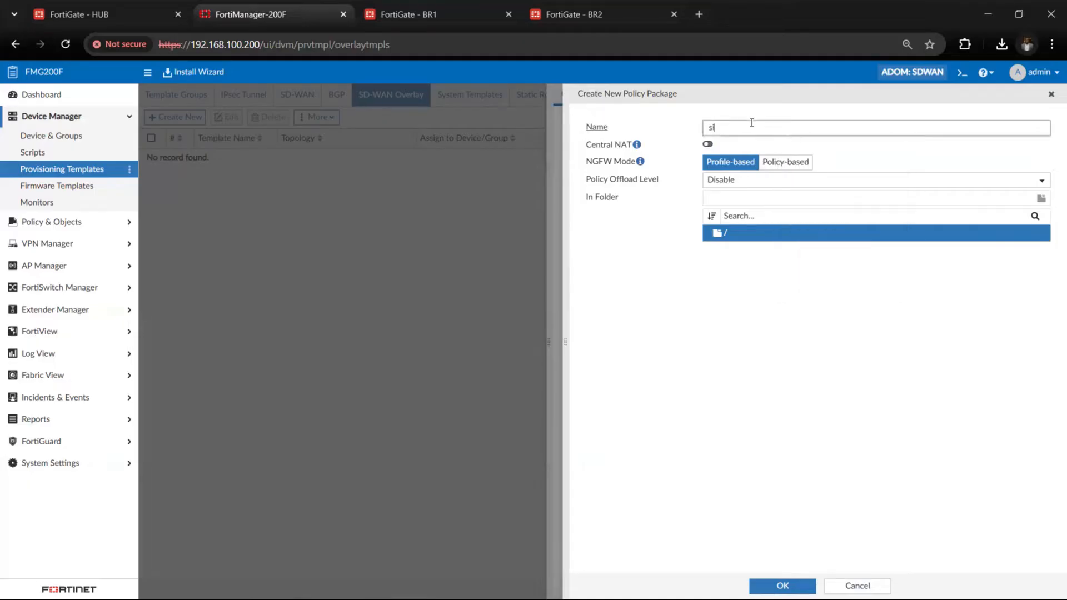
pyautogui.write('_BRS')
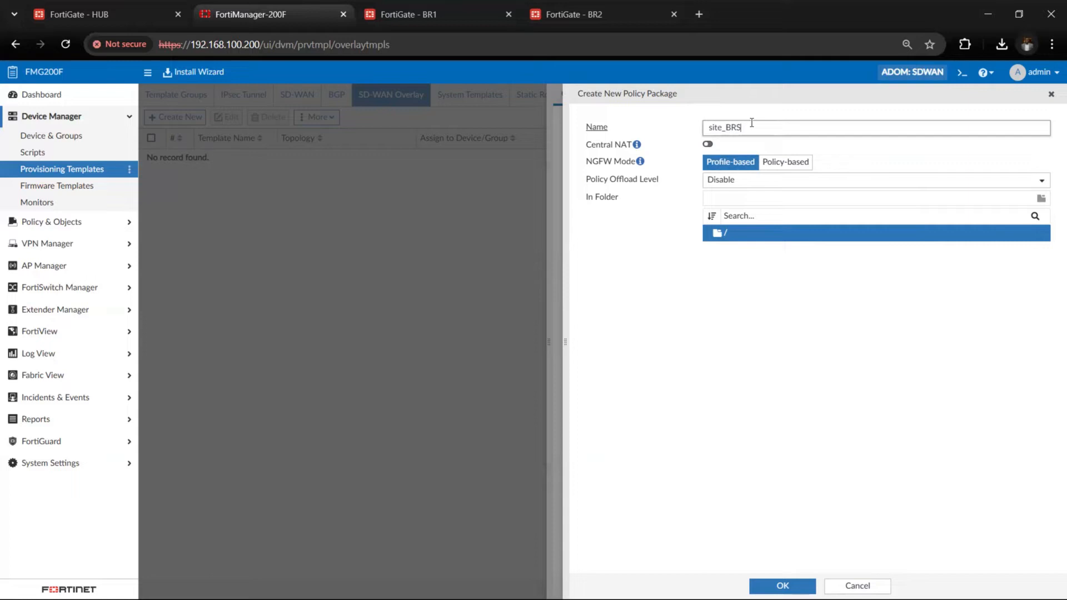
pyautogui.press('BackSpace')
pyautogui.write('ANCE')
pyautogui.press('BackSpace')
pyautogui.write('H_SDWAN')
pyautogui.click(773, 254)
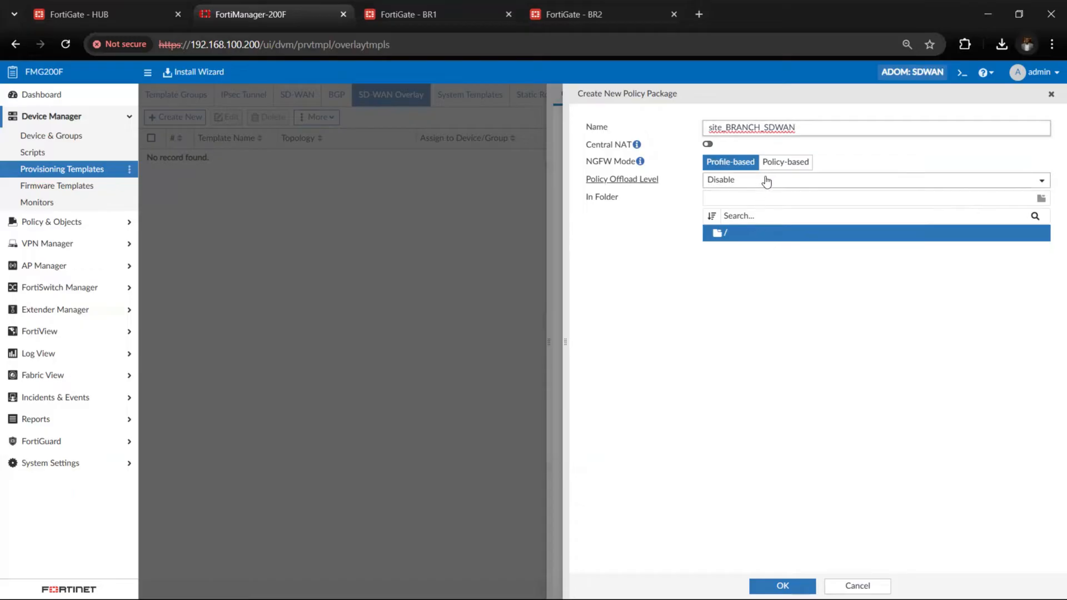
pyautogui.click(757, 195)
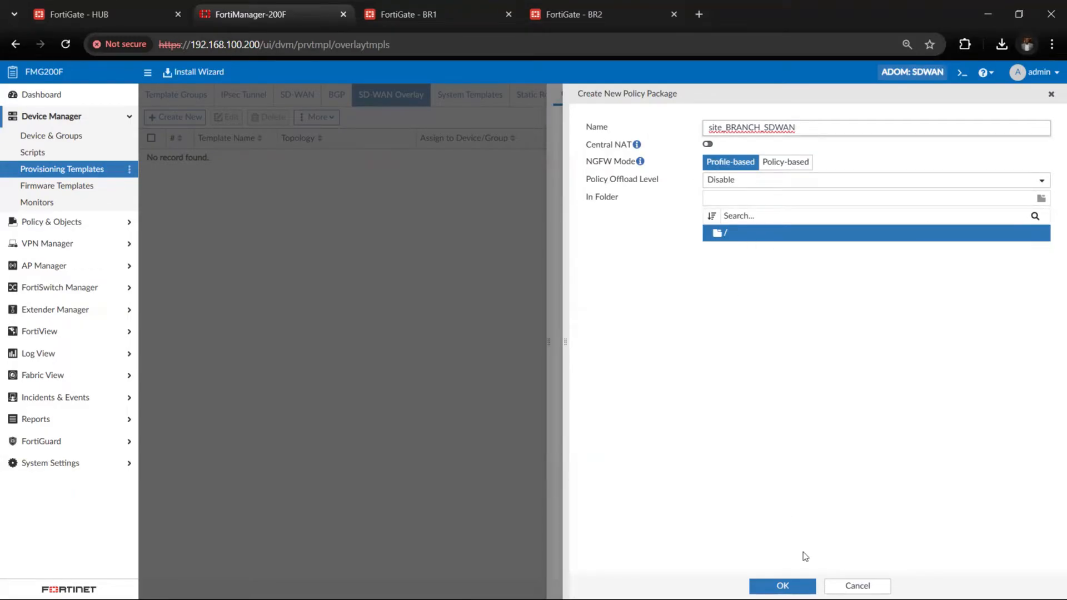
pyautogui.click(810, 585)
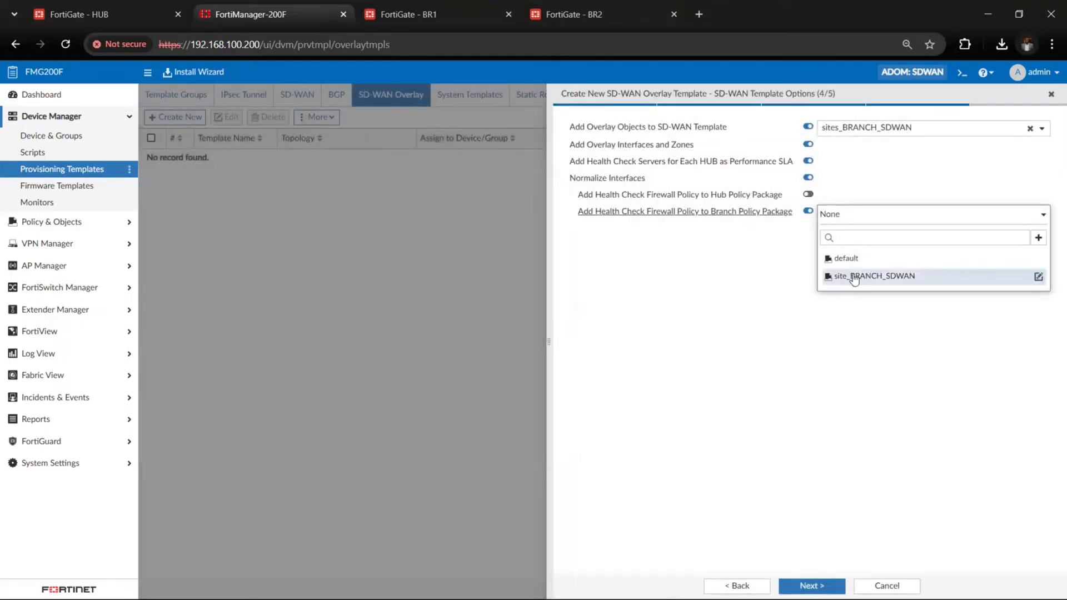
pyautogui.click(844, 276)
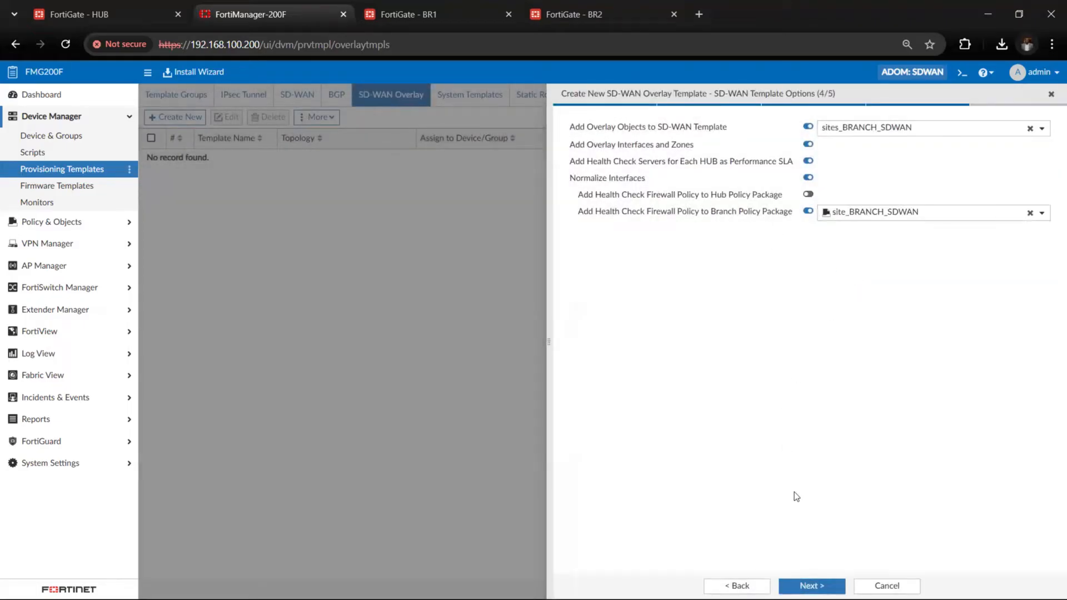
pyautogui.click(804, 586)
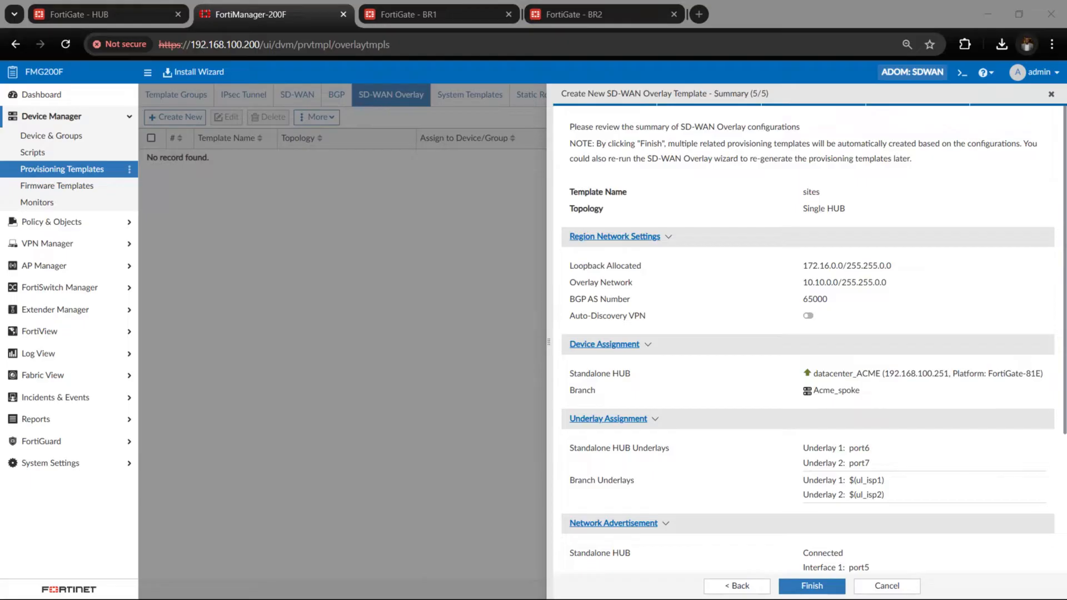
# Review the overlay template summary and finish creating the sites SD-WAN overlay template
pyautogui.scroll(-4, 596, 285)
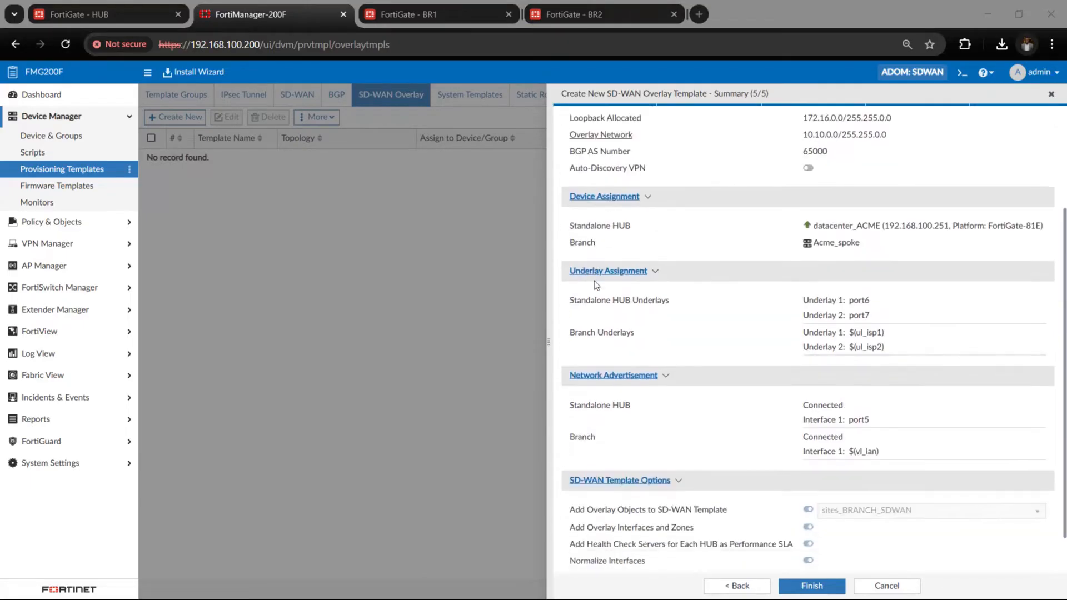
pyautogui.scroll(1, 595, 285)
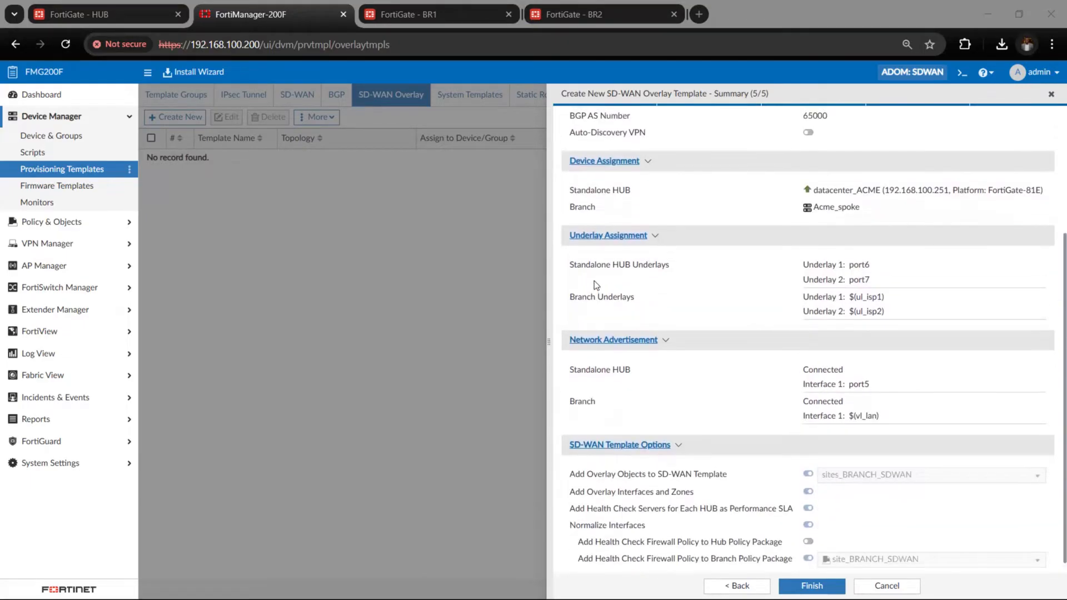
pyautogui.scroll(3, 595, 281)
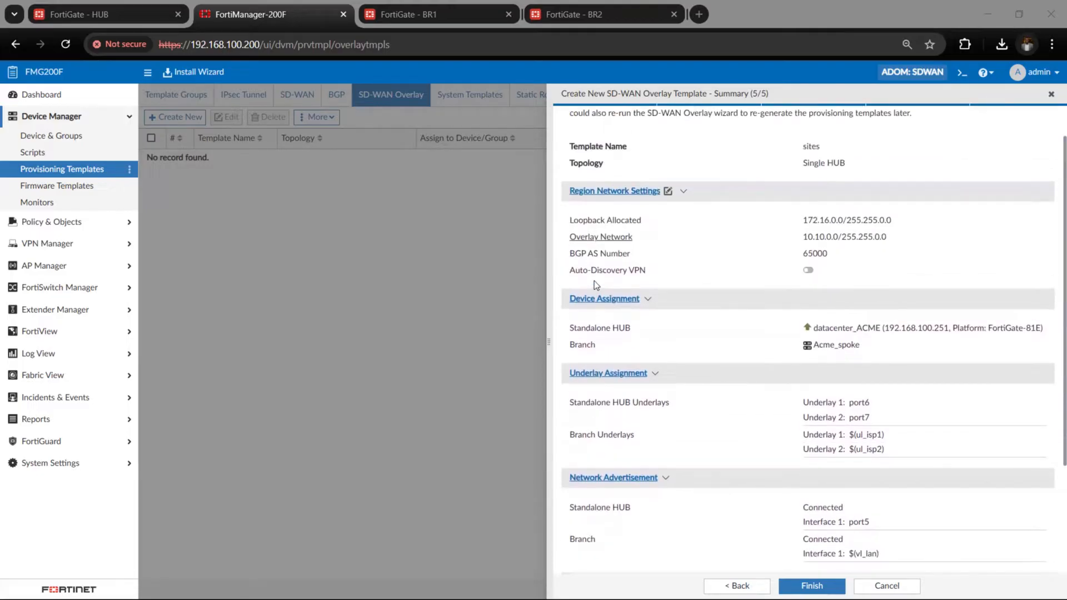
pyautogui.scroll(1, 594, 281)
pyautogui.scroll(-4, 595, 281)
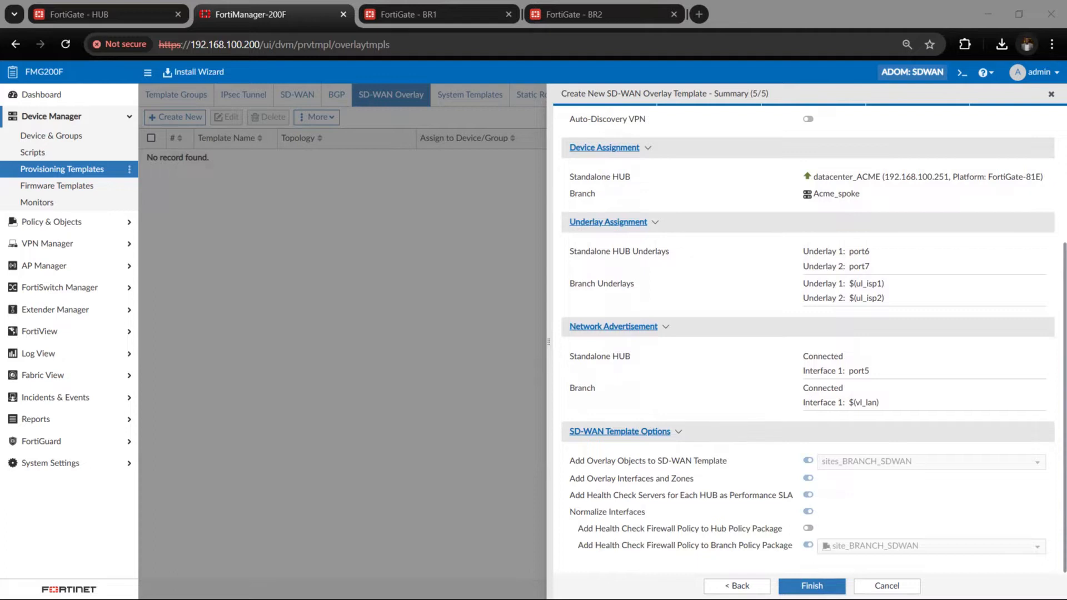
pyautogui.click(823, 581)
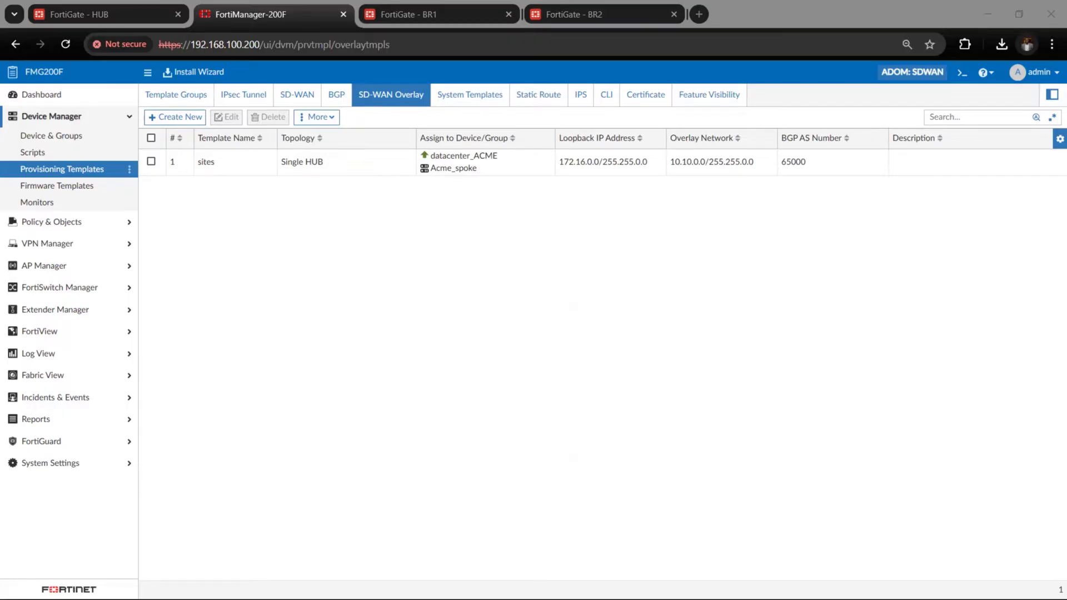
# Select the sites overlay template and open the list of IPsec tunnel templates
pyautogui.click(365, 175)
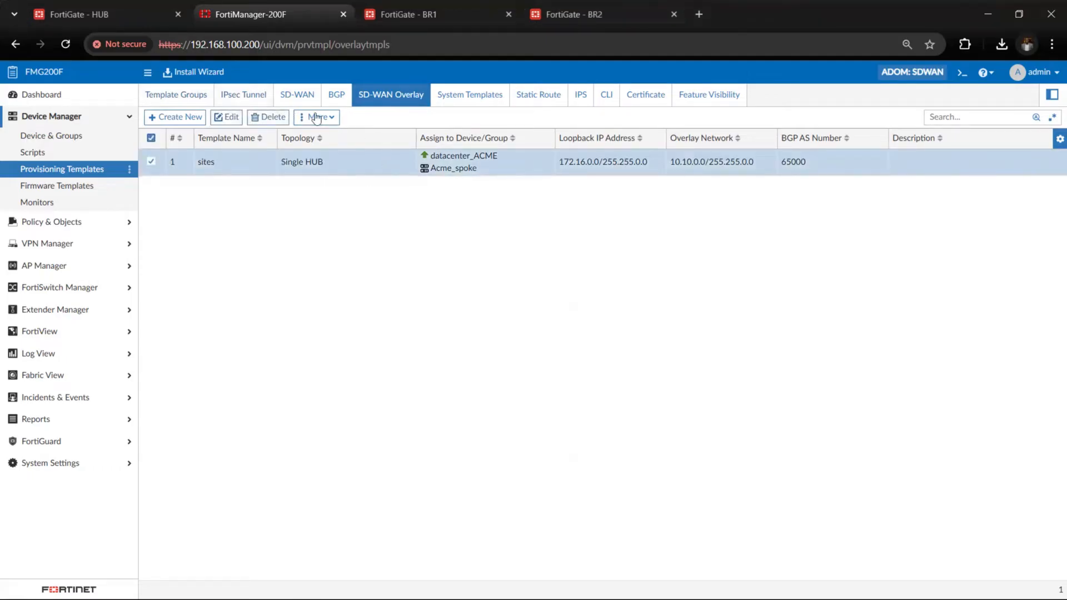
pyautogui.click(247, 95)
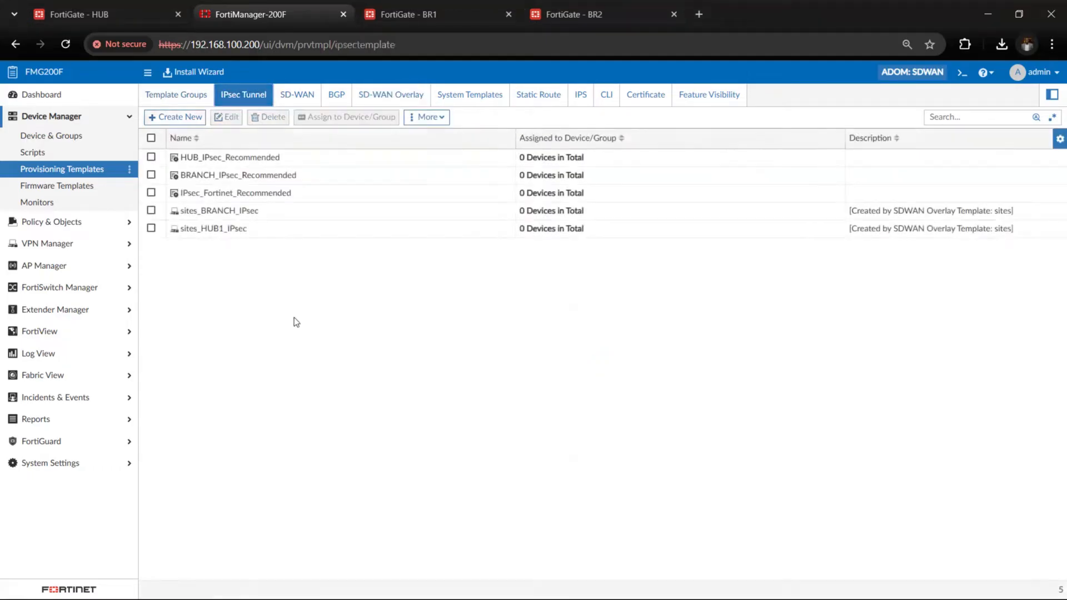
# Inspect the tunnels in the sites_BRANCH_IPsec template and close it without making changes
pyautogui.click(249, 214)
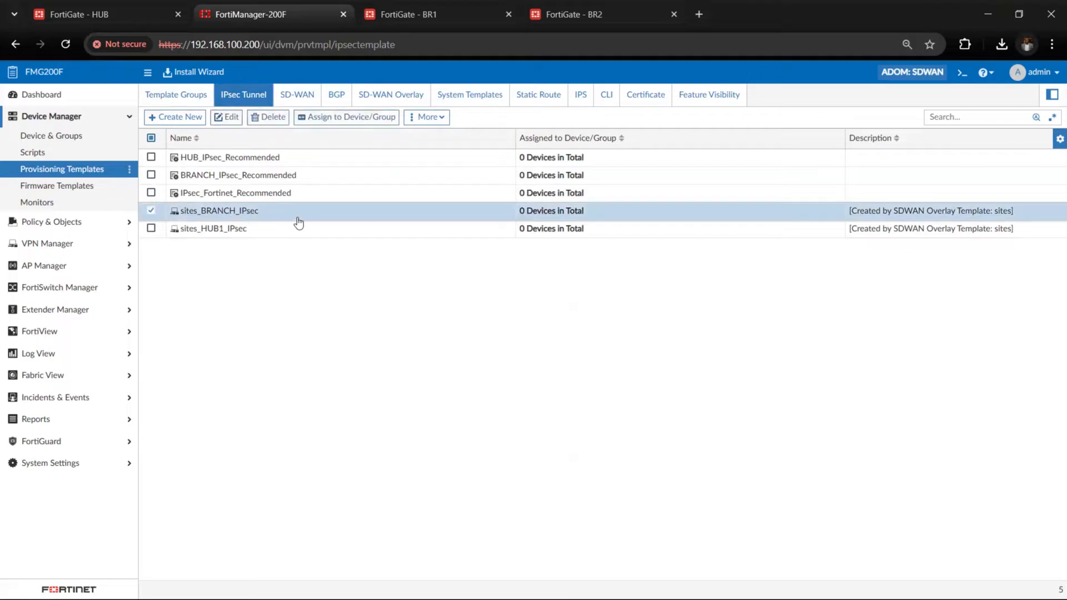
pyautogui.doubleClick(299, 222)
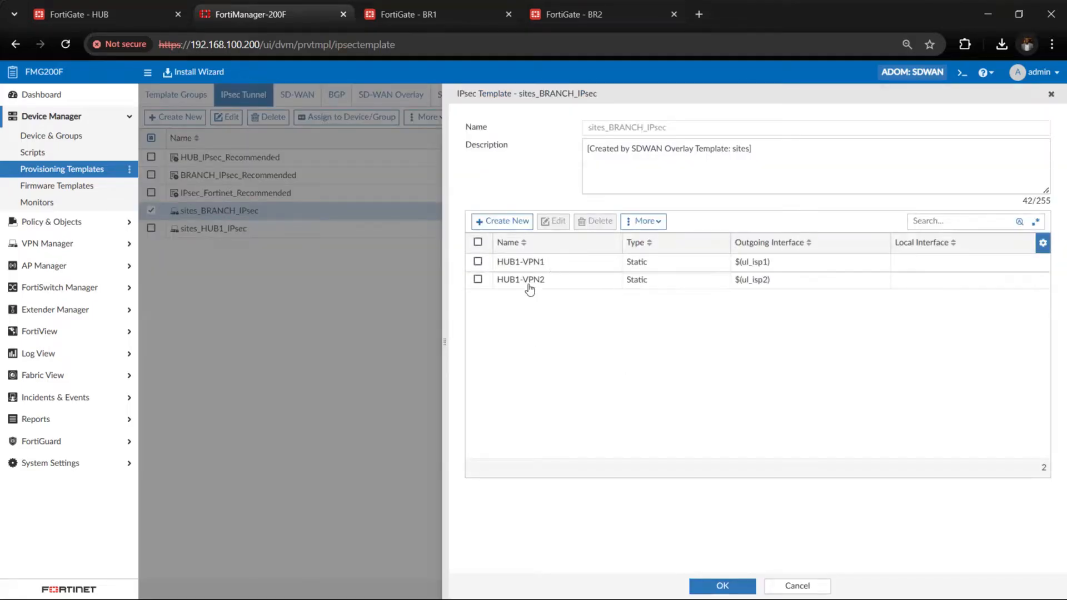
pyautogui.click(559, 265)
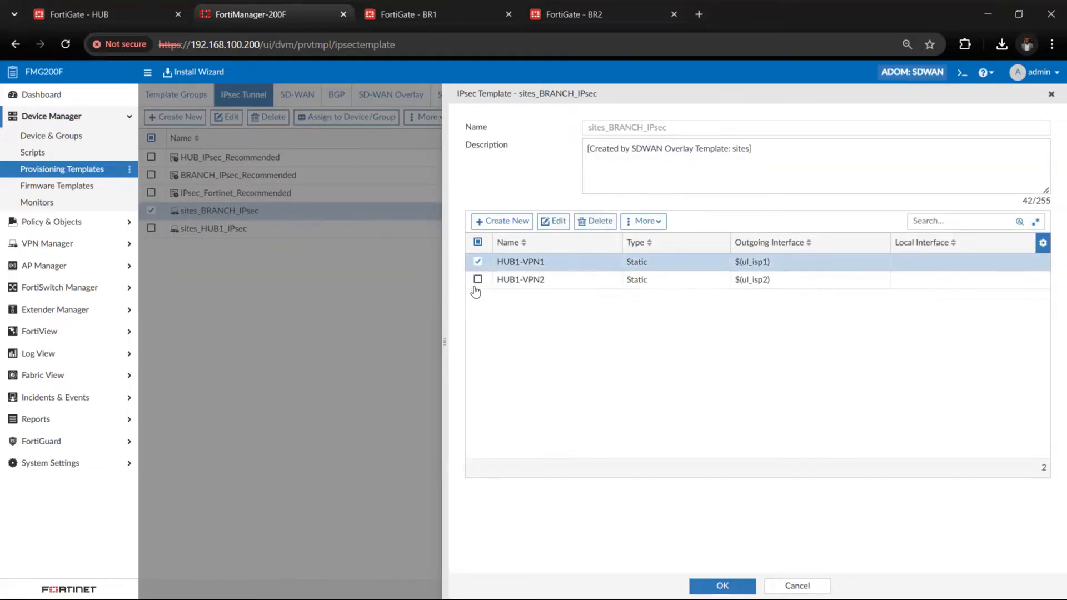
pyautogui.click(1052, 95)
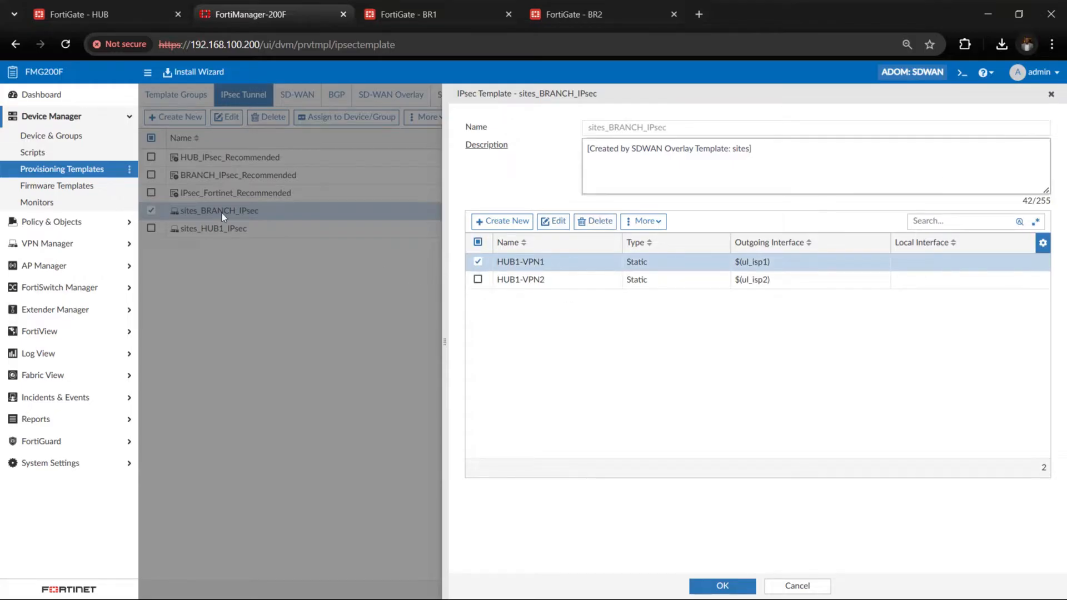
pyautogui.click(236, 195)
pyautogui.click(243, 209)
pyautogui.click(198, 226)
pyautogui.click(199, 213)
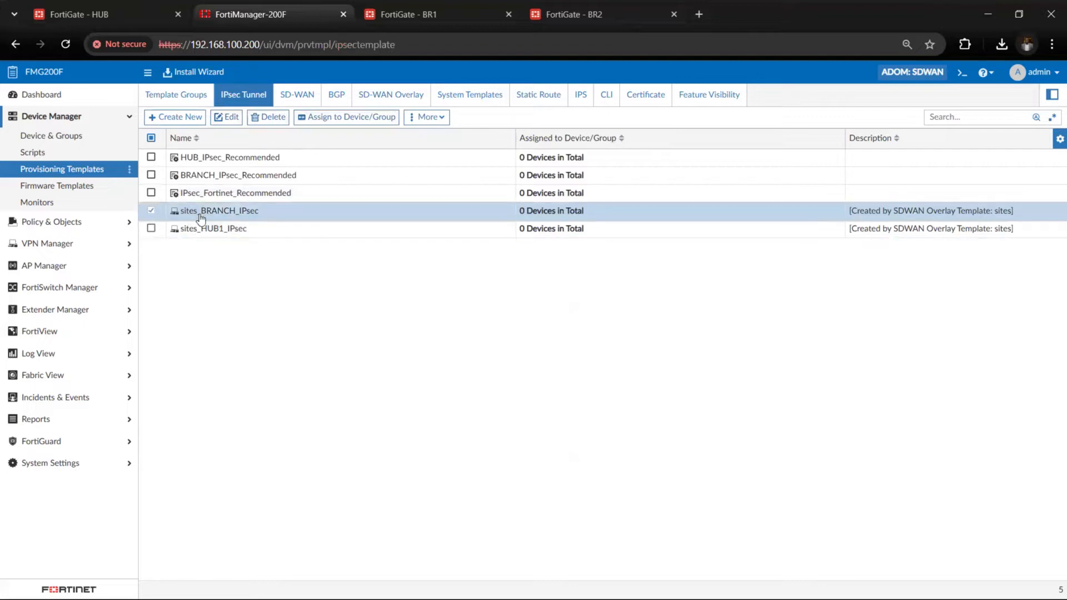
pyautogui.click(202, 230)
pyautogui.click(227, 214)
# Enter a new pre-shared key for the HUB1-VPN1 tunnel in the sites_BRANCH_IPsec template
pyautogui.doubleClick(232, 217)
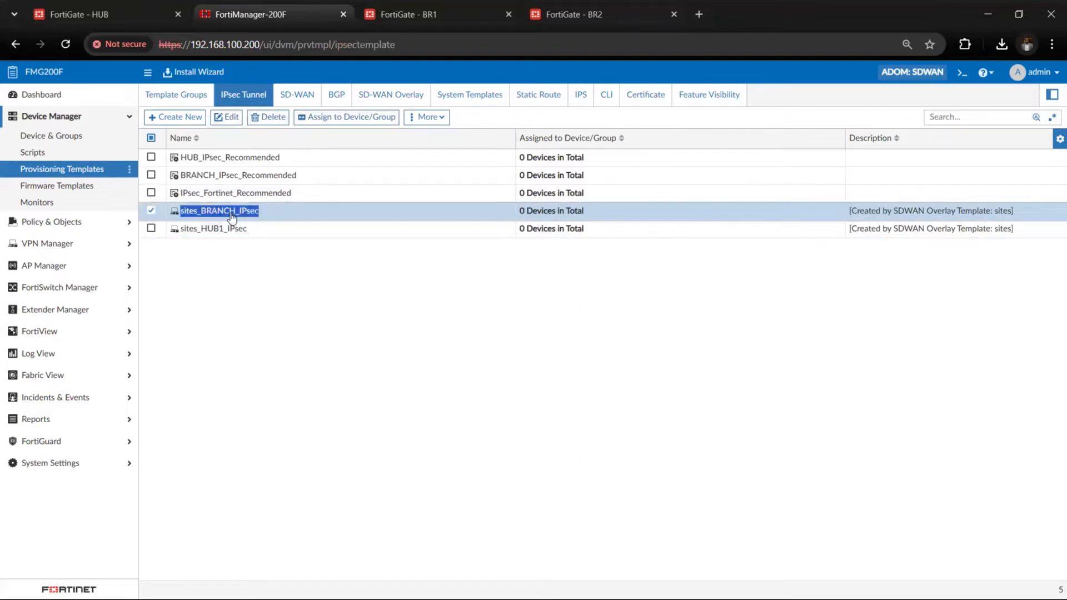
pyautogui.doubleClick(587, 262)
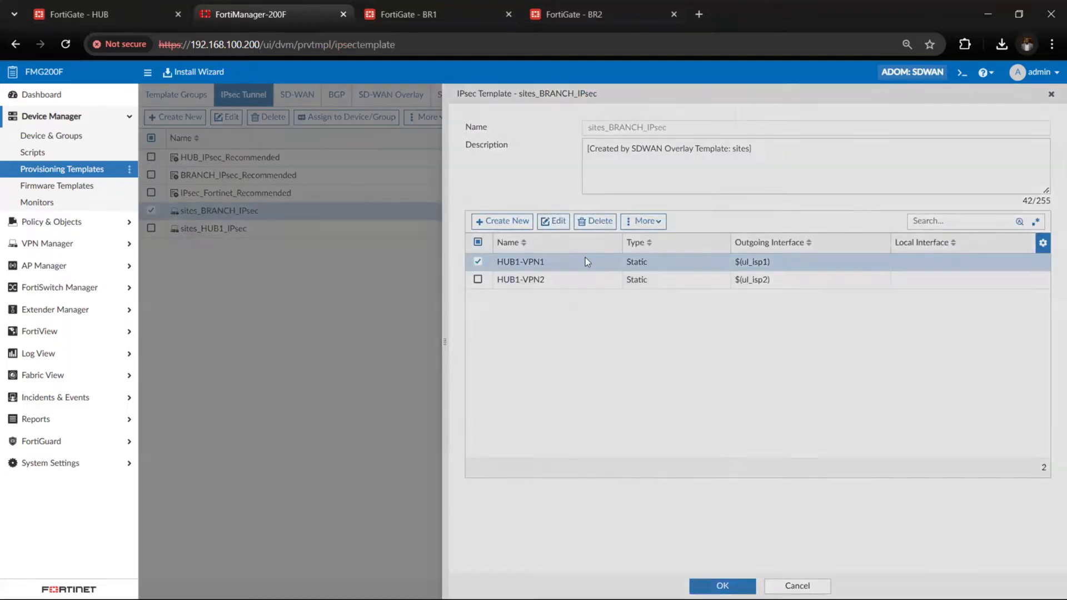
pyautogui.scroll(-1, 659, 364)
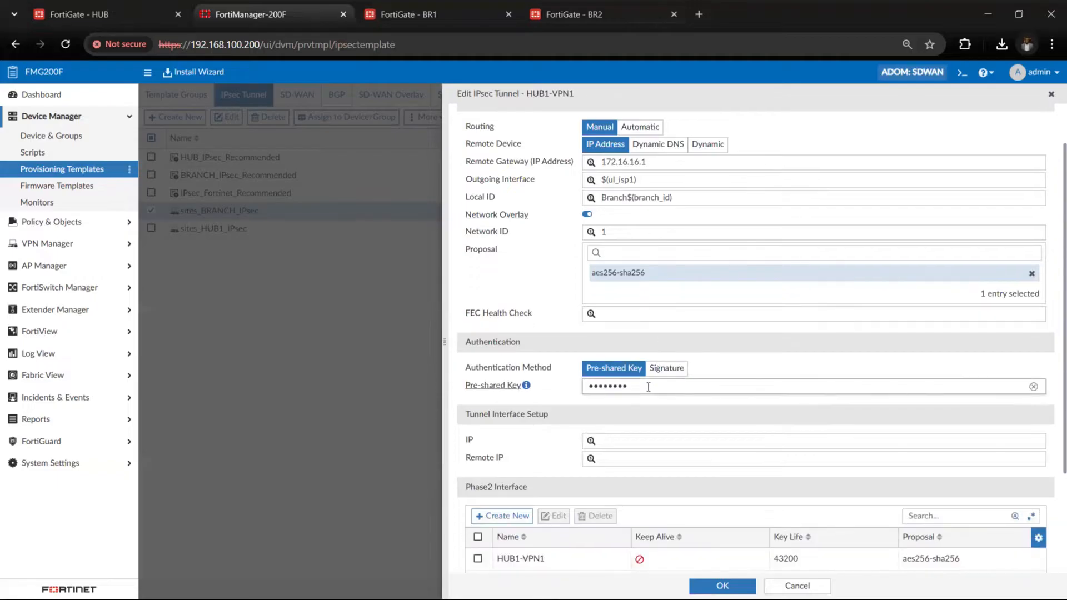
pyautogui.press('BackSpace')
pyautogui.press('BackSpace')
pyautogui.press('BackSpace')
pyautogui.press('BackSpace')
pyautogui.press('BackSpace')
pyautogui.press('BackSpace')
pyautogui.press('BackSpace')
pyautogui.press('BackSpace')
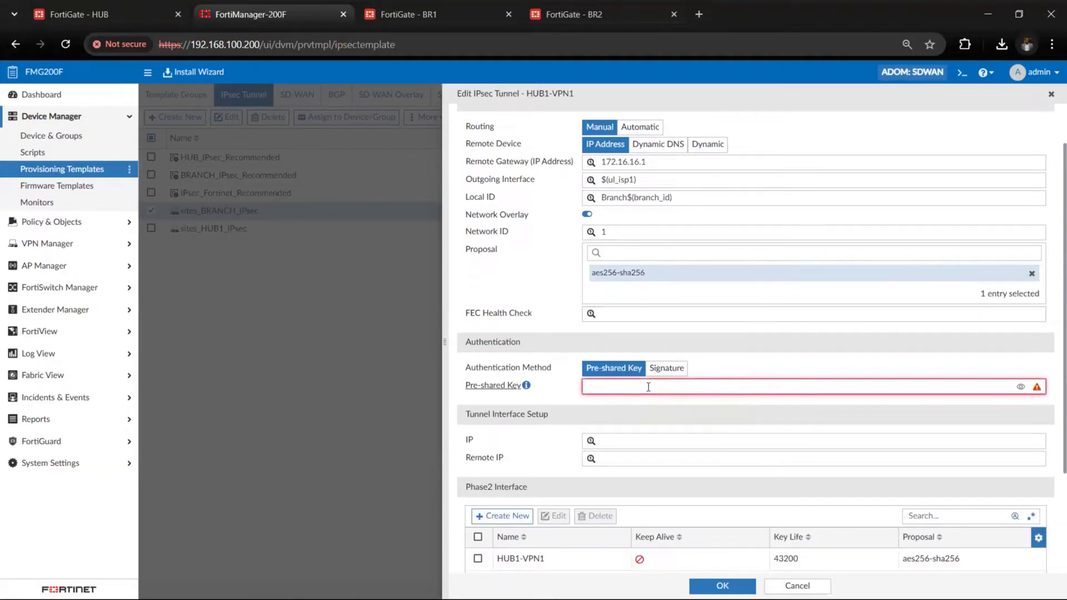
pyautogui.write('•••••')
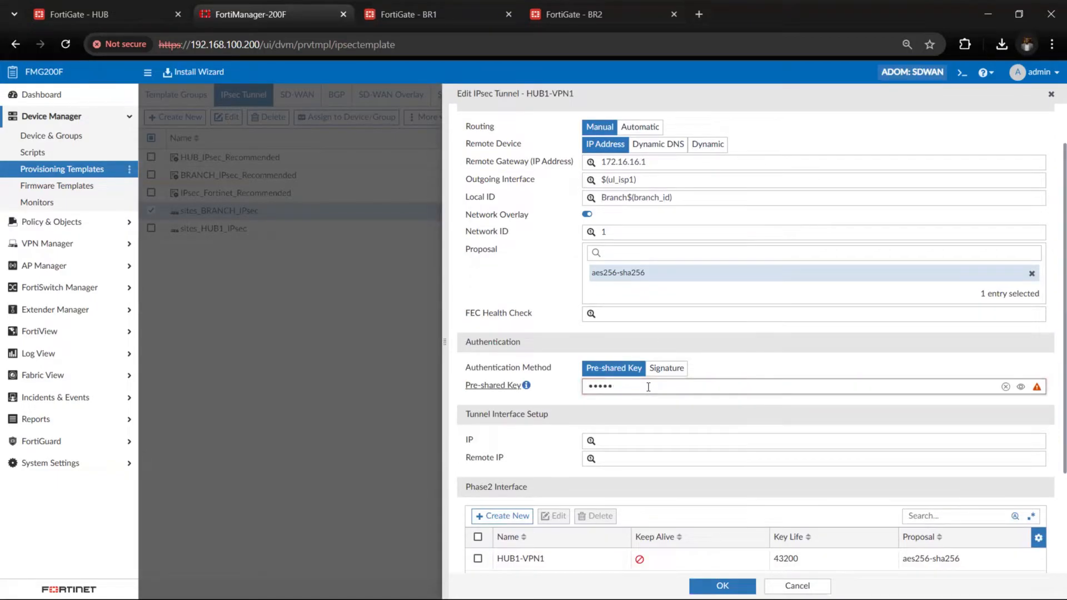
pyautogui.press('BackSpace')
pyautogui.press('BackSpace')
pyautogui.press('BackSpace')
pyautogui.press('BackSpace')
pyautogui.press('BackSpace')
pyautogui.write('••••••••')
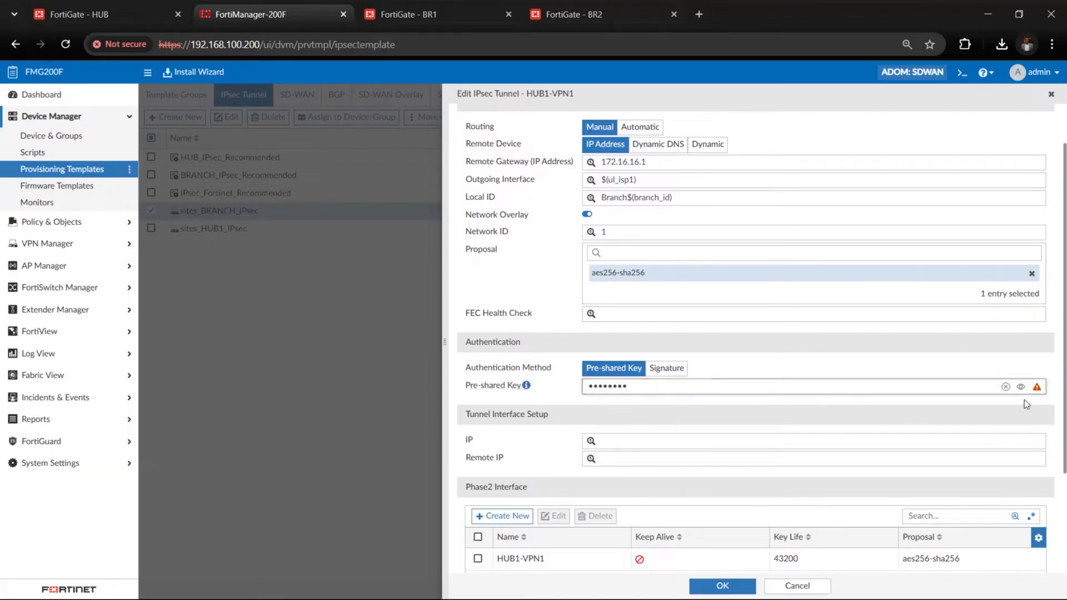
pyautogui.press('Escape')
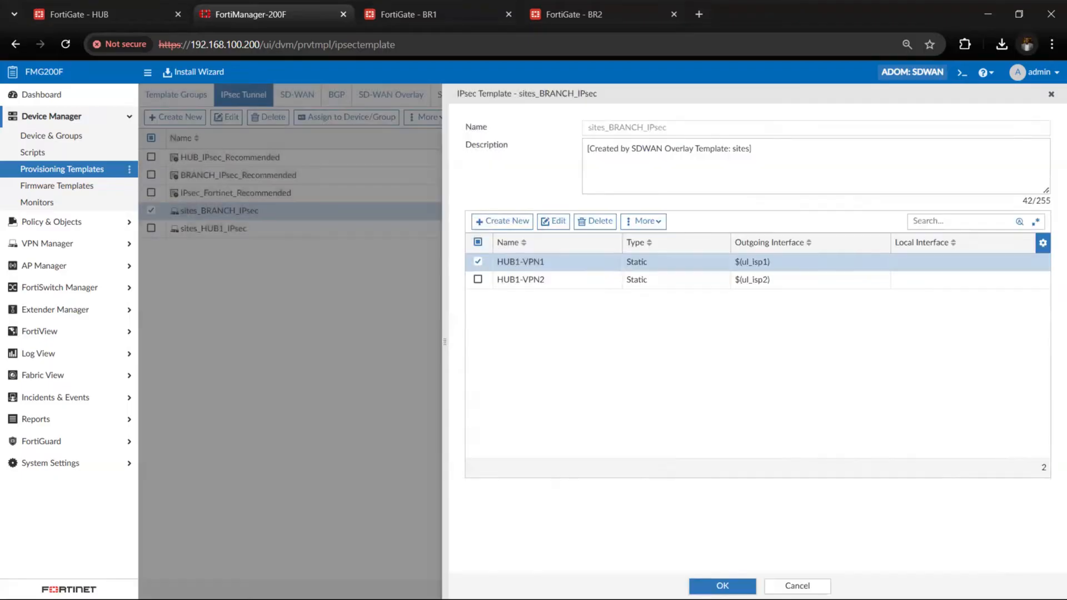
# Enter a new pre-shared key for the HUB1-VPN2 tunnel and save the sites_BRANCH_IPsec template
pyautogui.click(606, 282)
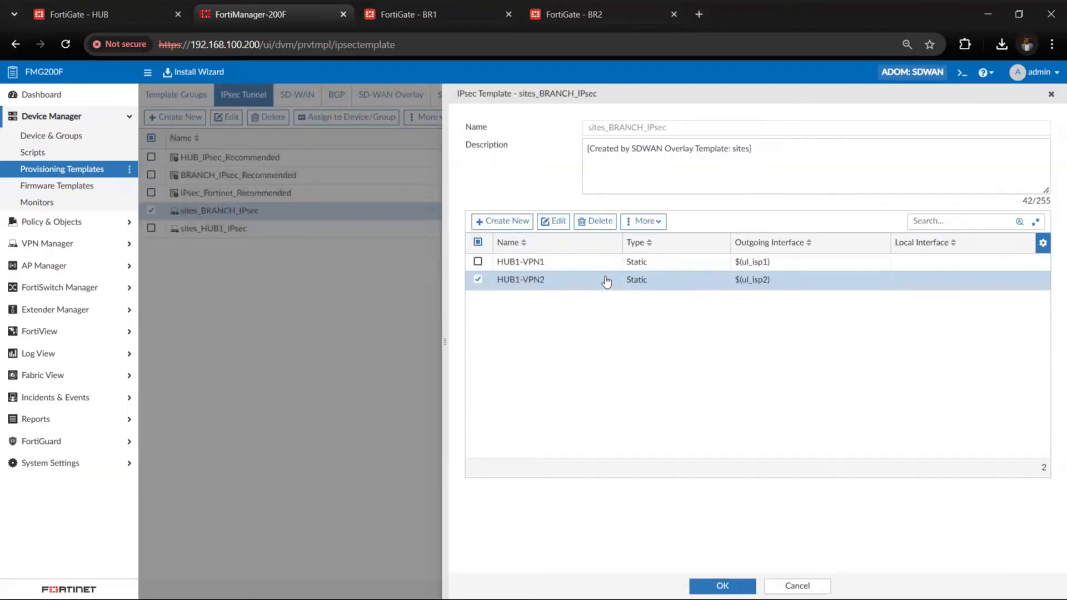
pyautogui.doubleClick(606, 280)
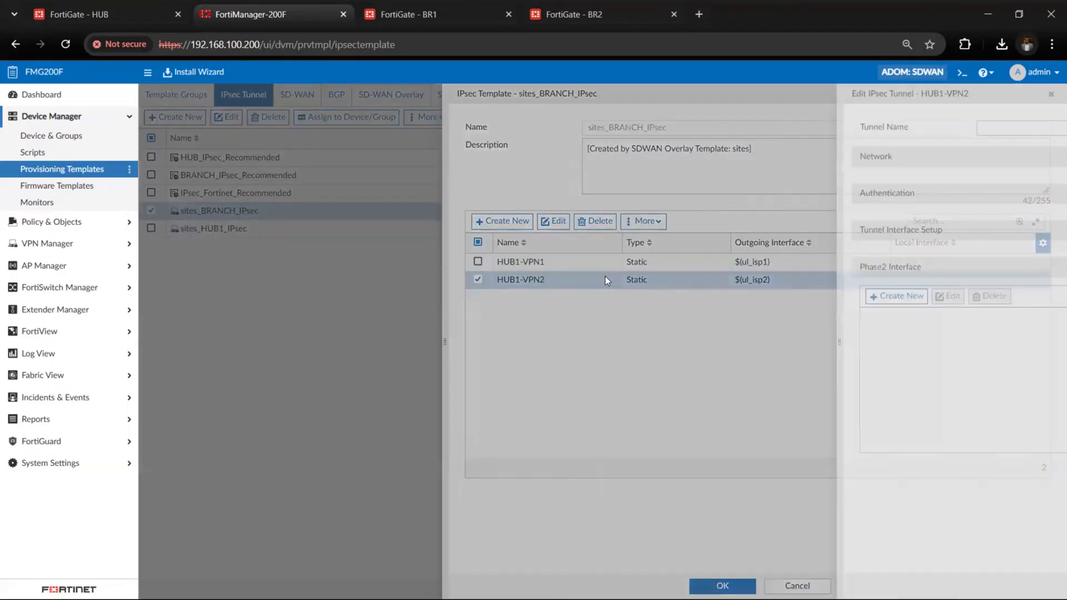
pyautogui.moveTo(636, 443); pyautogui.dragTo(522, 456)
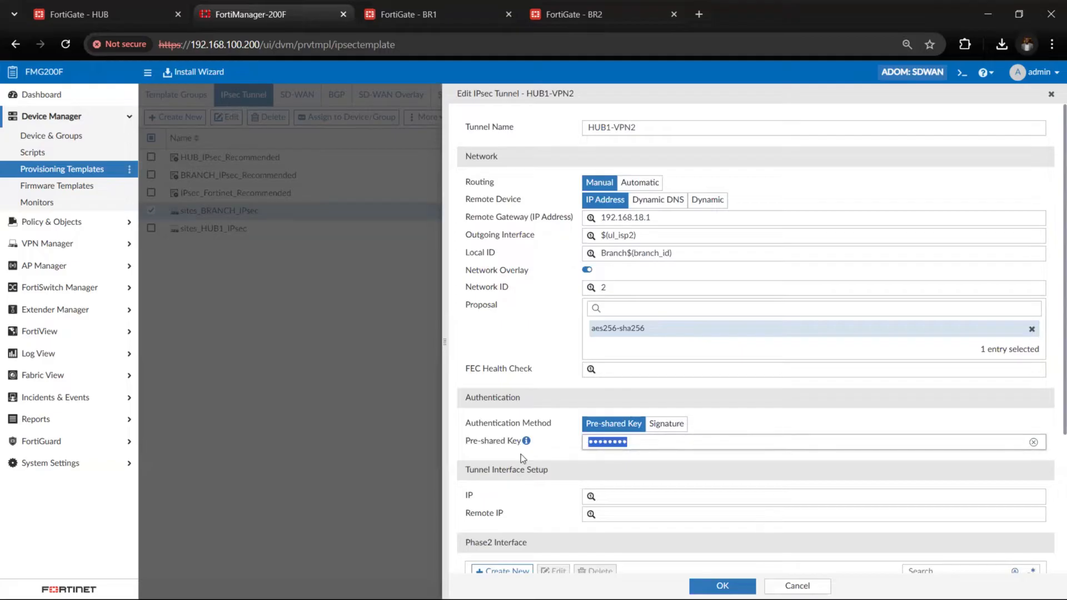
pyautogui.write('fortinet')
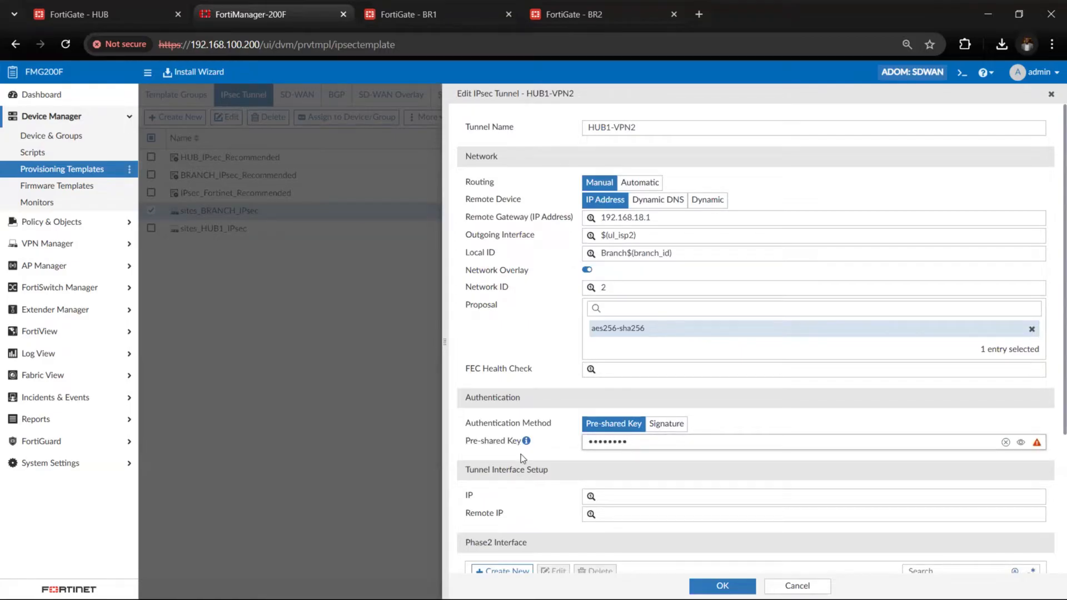
pyautogui.scroll(-1, 675, 477)
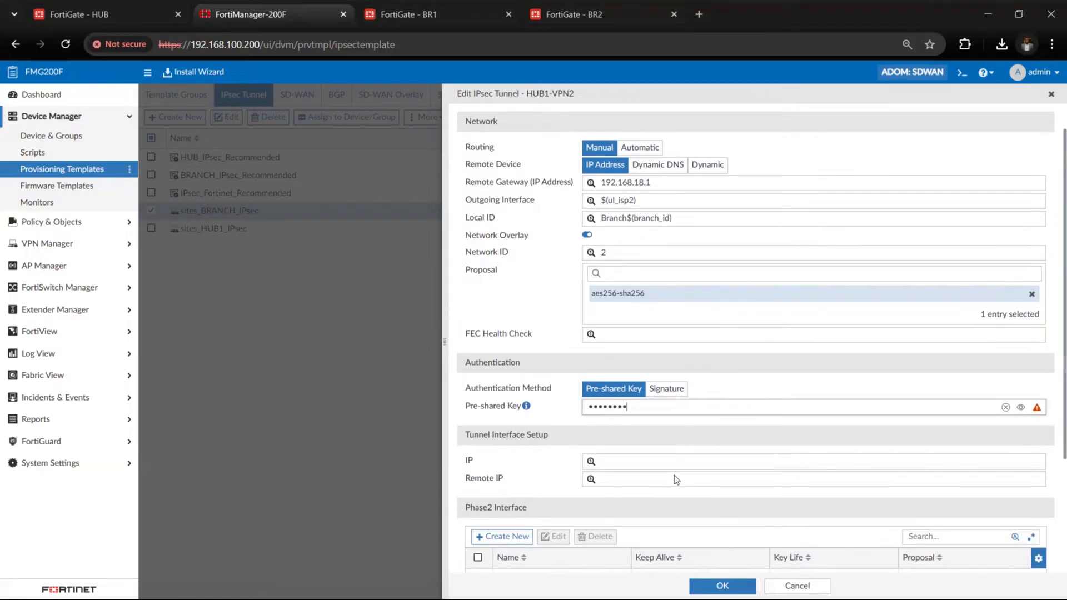
pyautogui.scroll(1, 674, 475)
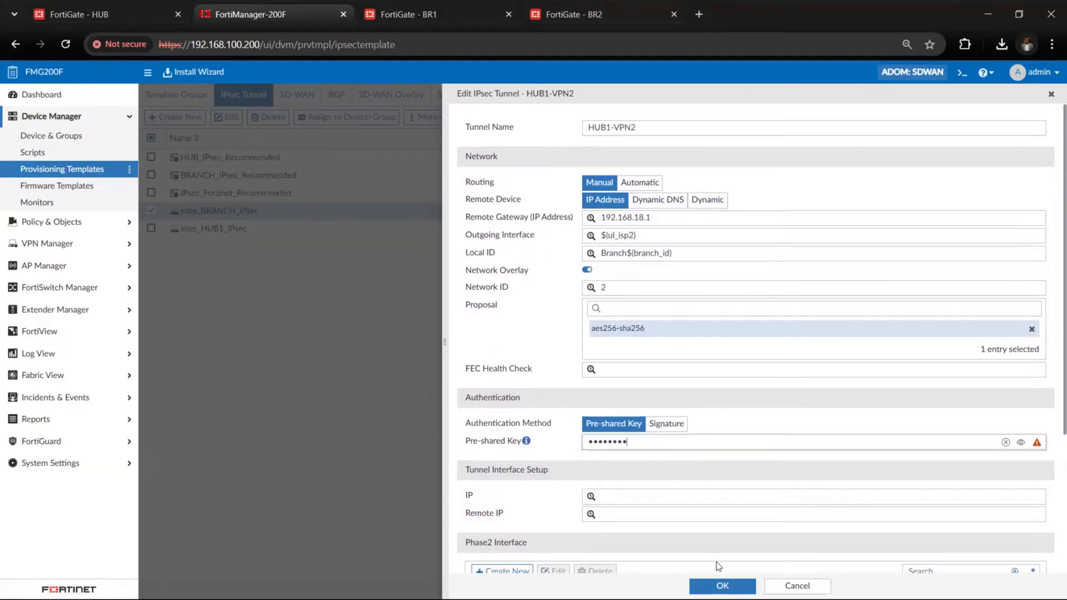
pyautogui.click(722, 586)
pyautogui.click(722, 586)
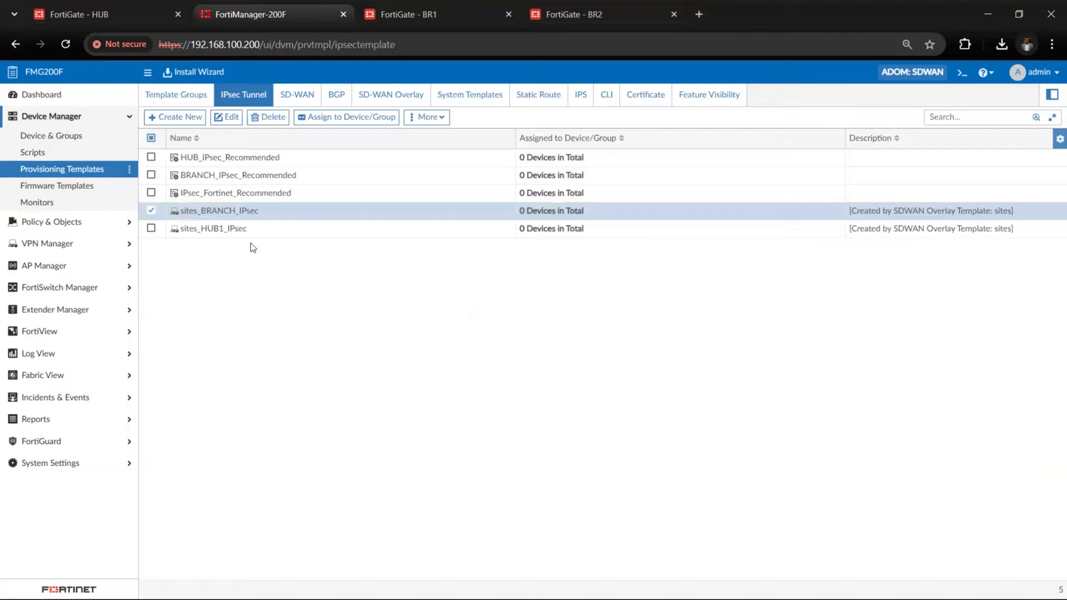
# Enter a new pre-shared key for the VPN1 tunnel in the sites_HUB1_IPsec template
pyautogui.doubleClick(248, 232)
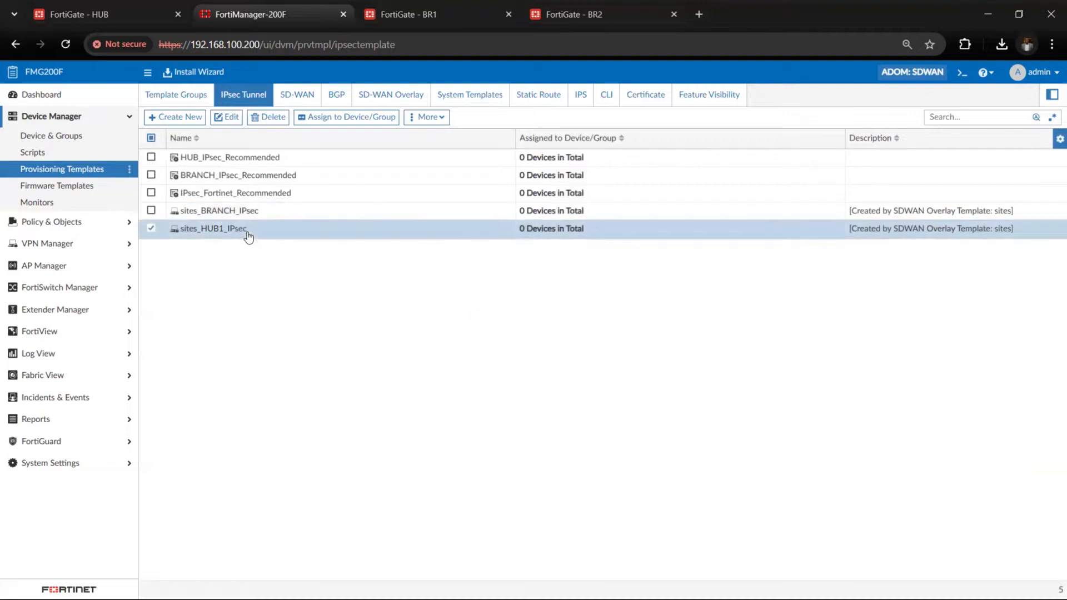
pyautogui.doubleClick(549, 266)
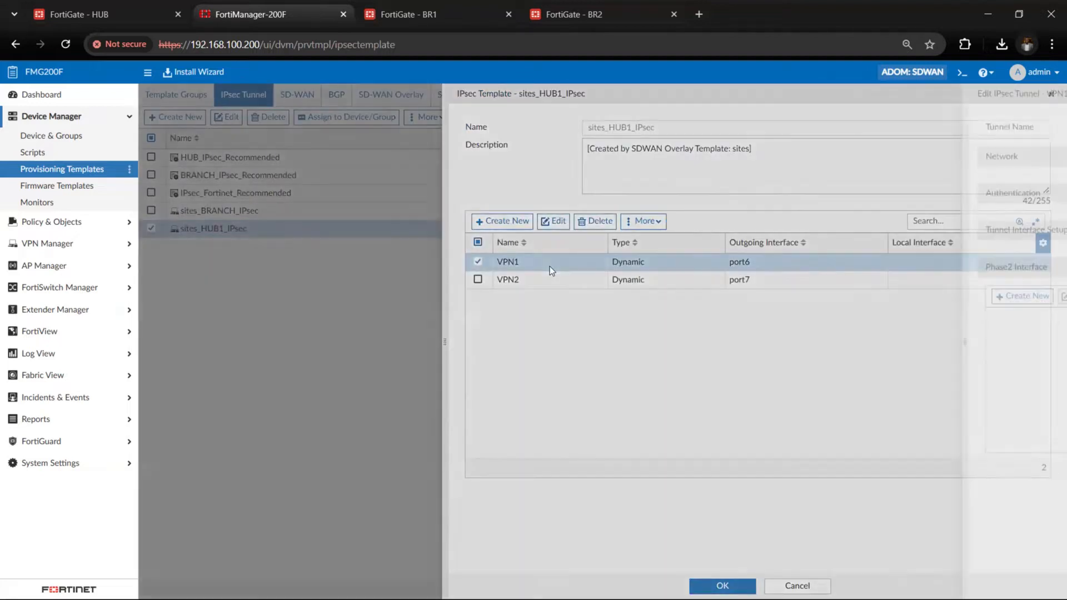
pyautogui.scroll(-1, 645, 382)
pyautogui.click(516, 412)
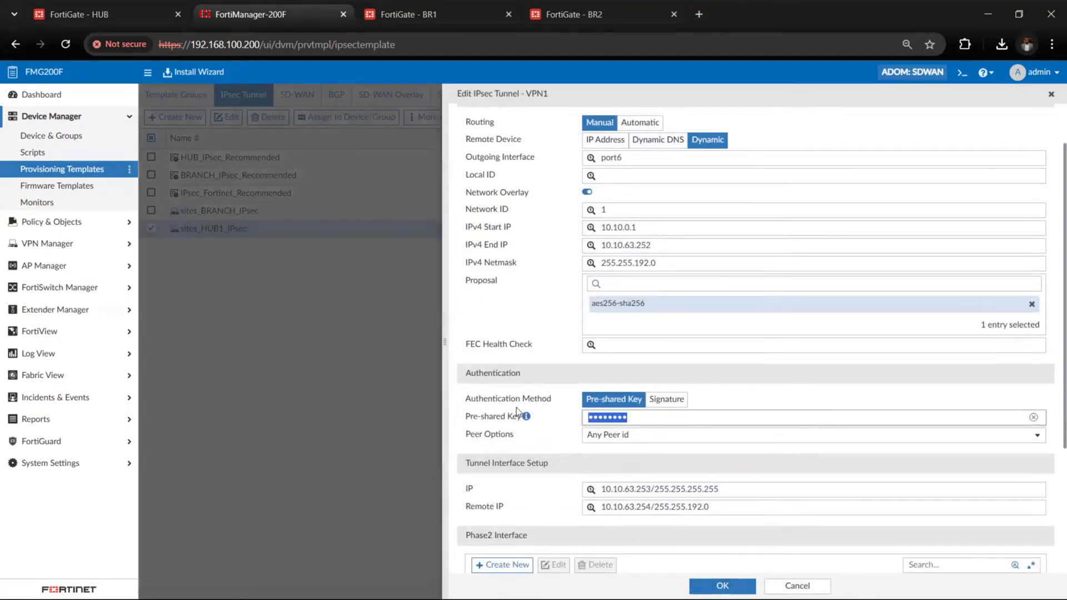
pyautogui.write('••••••••')
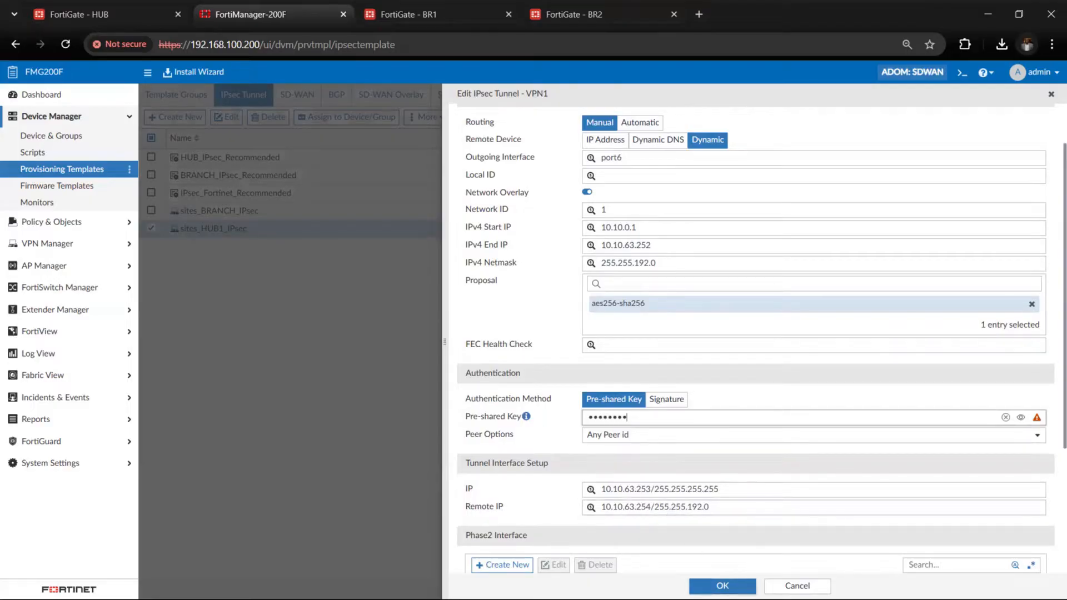
pyautogui.click(722, 586)
# Enter a new pre-shared key for the VPN2 tunnel and save the sites_HUB1_IPsec template
pyautogui.doubleClick(542, 282)
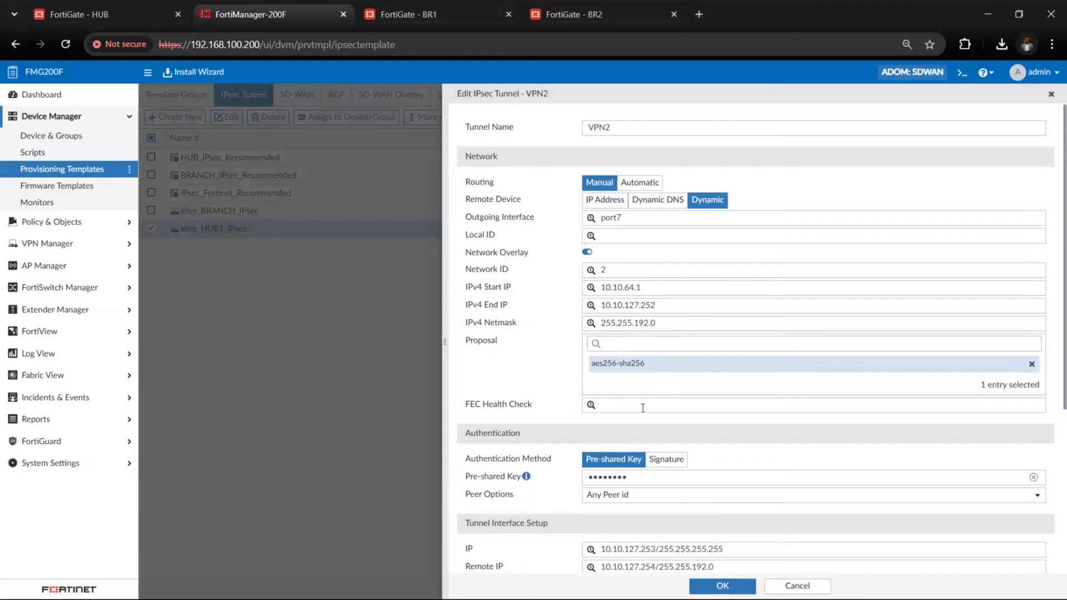
pyautogui.click(565, 477)
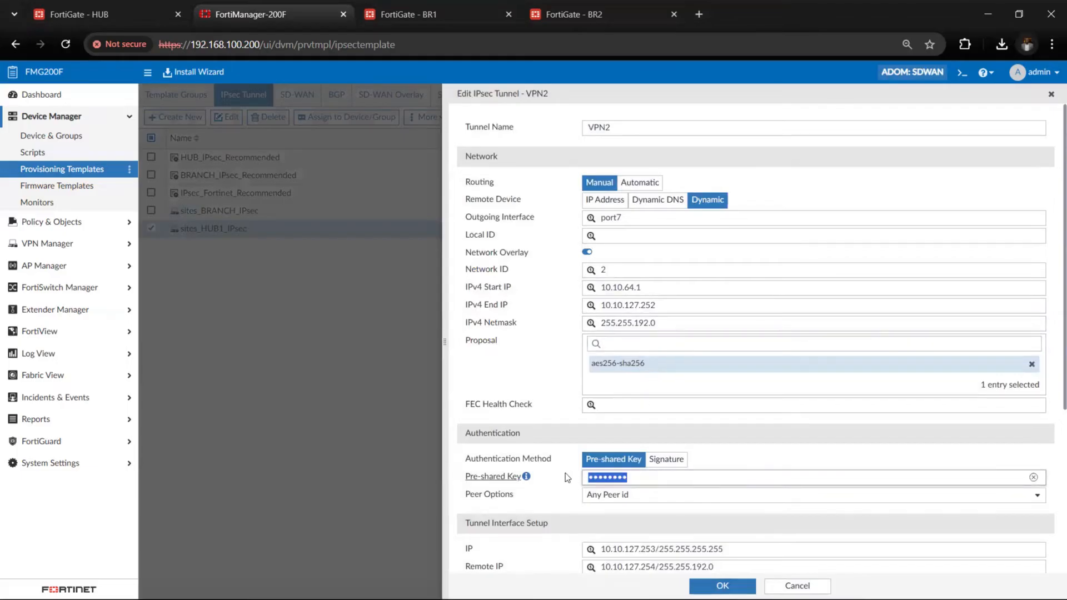
pyautogui.write('fortinet')
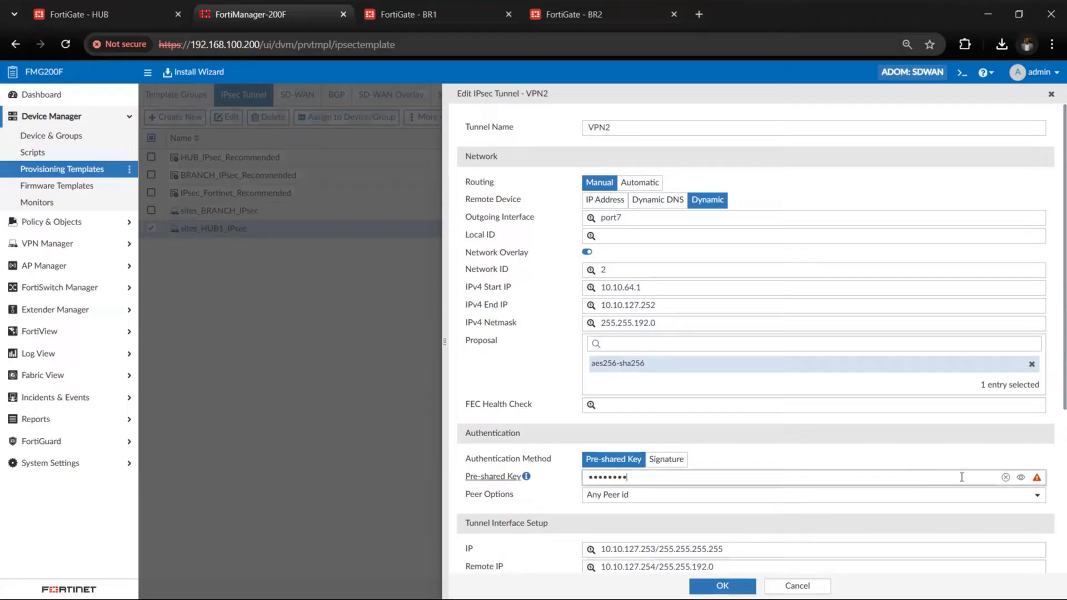
pyautogui.click(1021, 478)
pyautogui.click(723, 586)
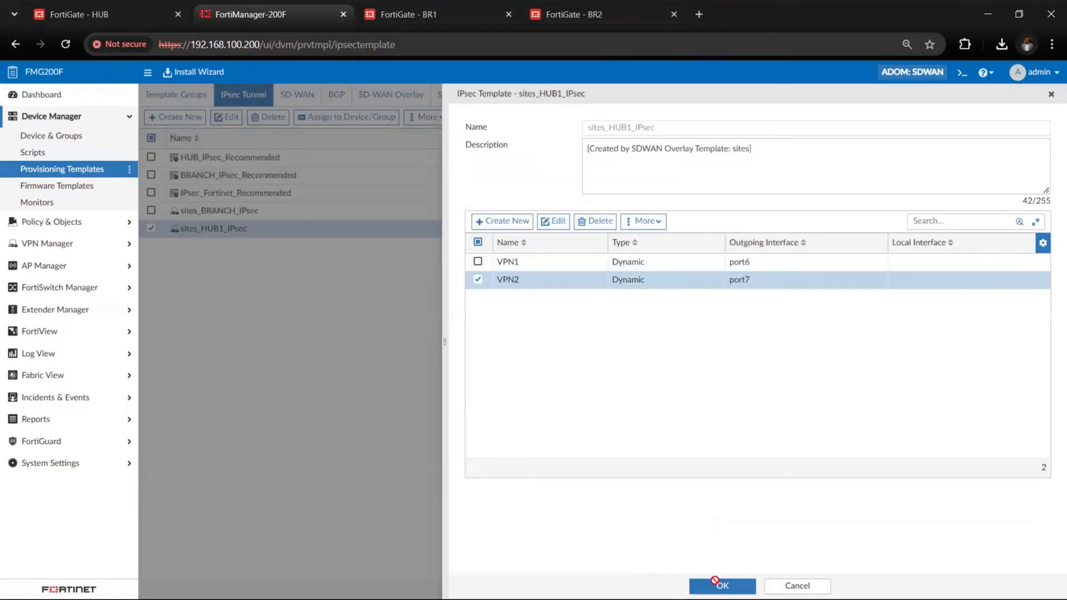
pyautogui.click(718, 585)
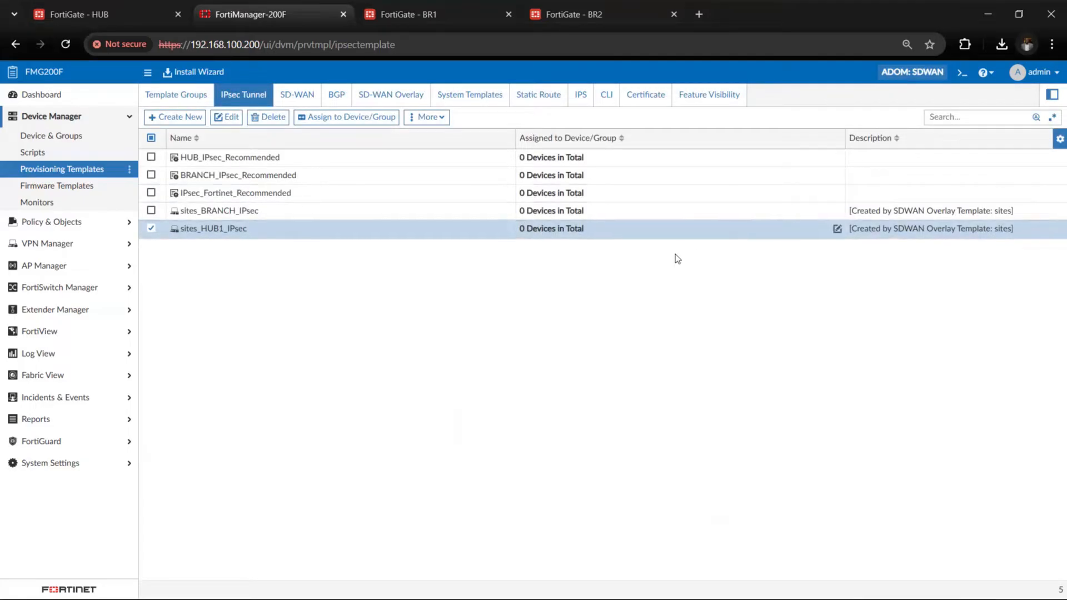
# Check the SD-WAN template list, and review the neighbors and network settings of the sites_BRANCH_BGP template
pyautogui.click(299, 103)
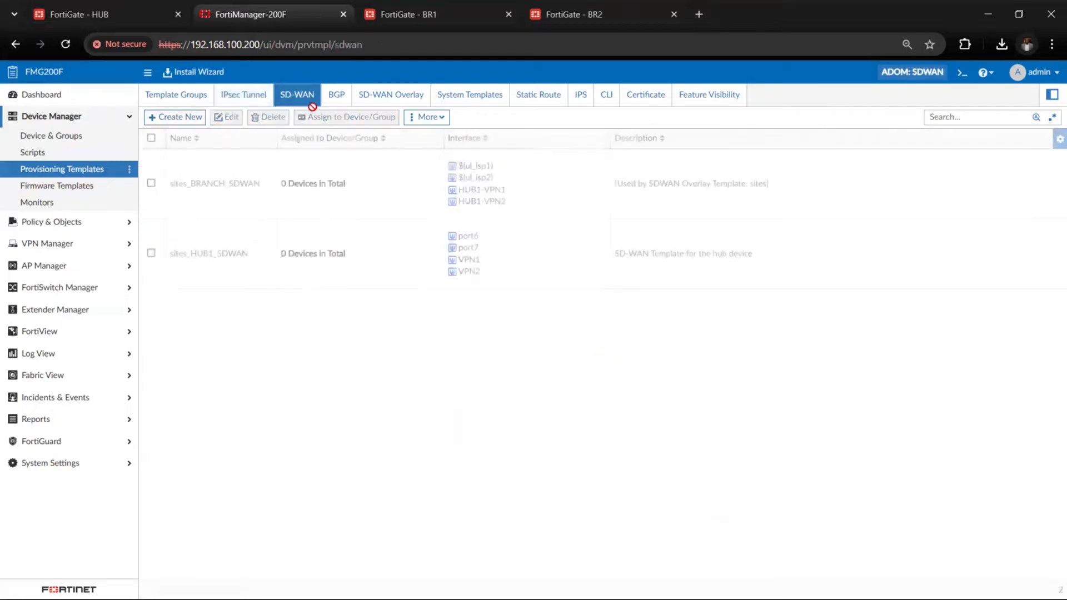
pyautogui.click(337, 95)
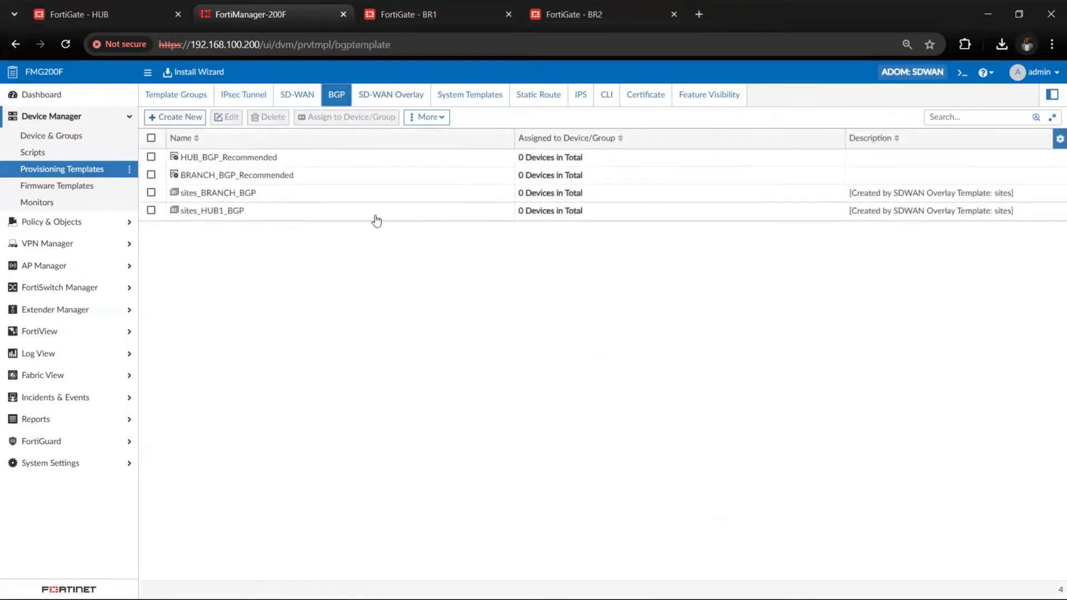
pyautogui.doubleClick(326, 193)
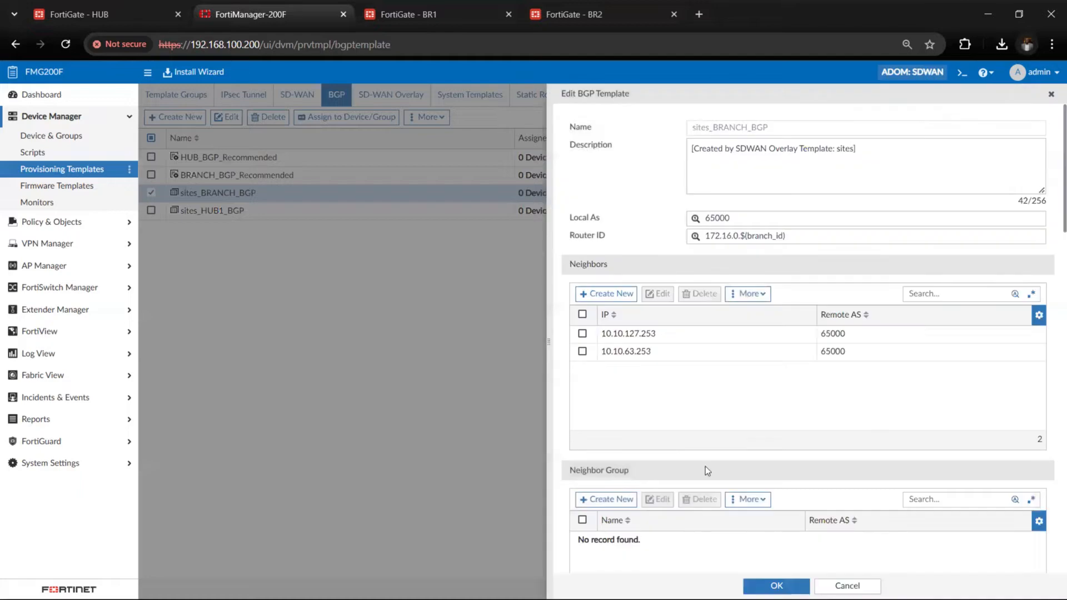
pyautogui.scroll(-9, 705, 471)
pyautogui.scroll(-5, 705, 466)
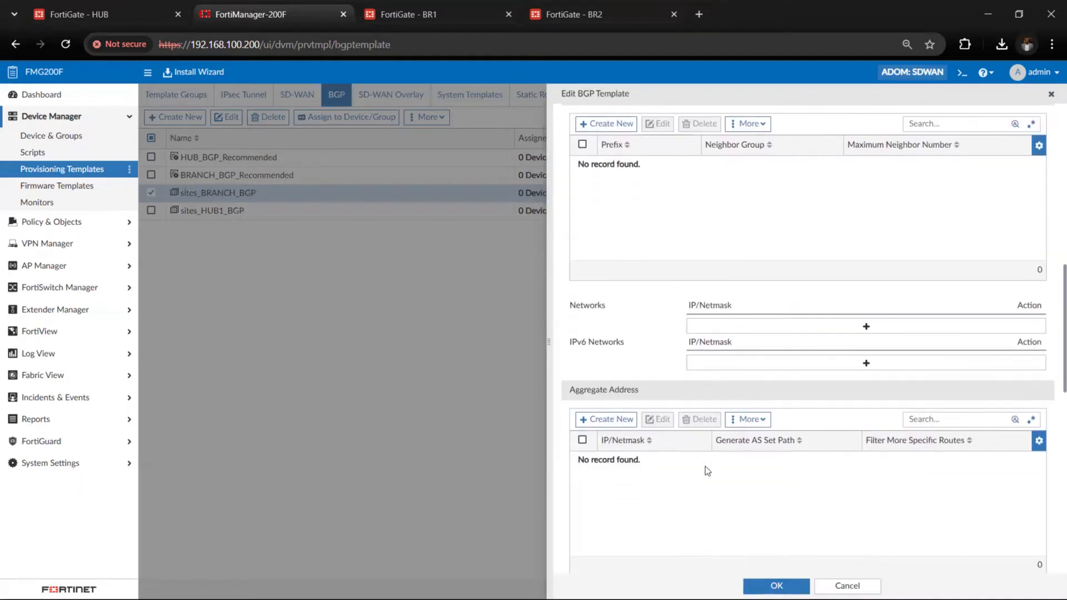
pyautogui.scroll(12, 705, 465)
pyautogui.scroll(2, 705, 466)
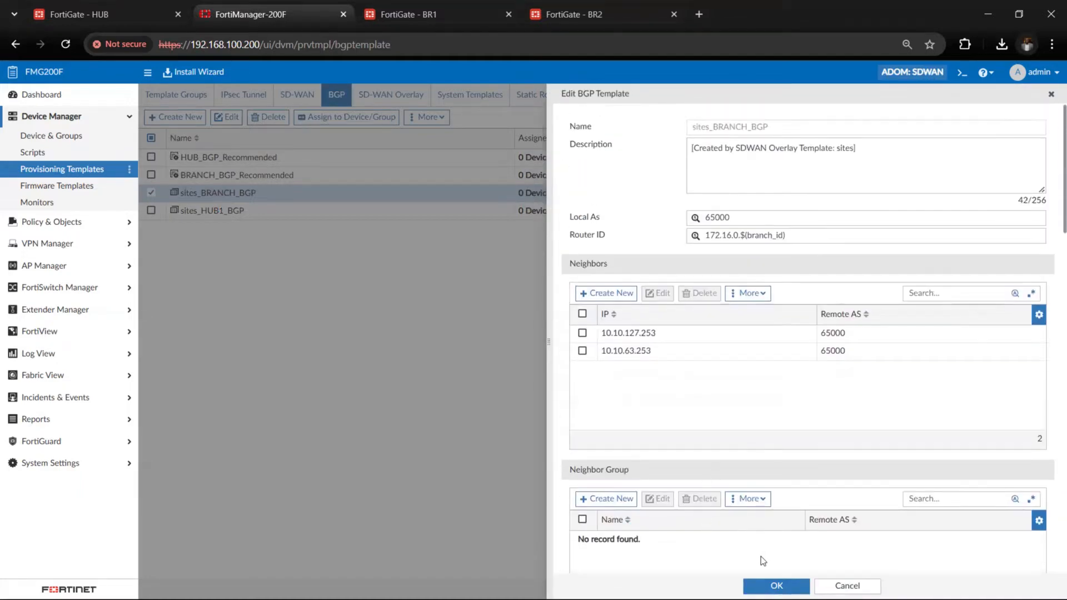
pyautogui.click(776, 586)
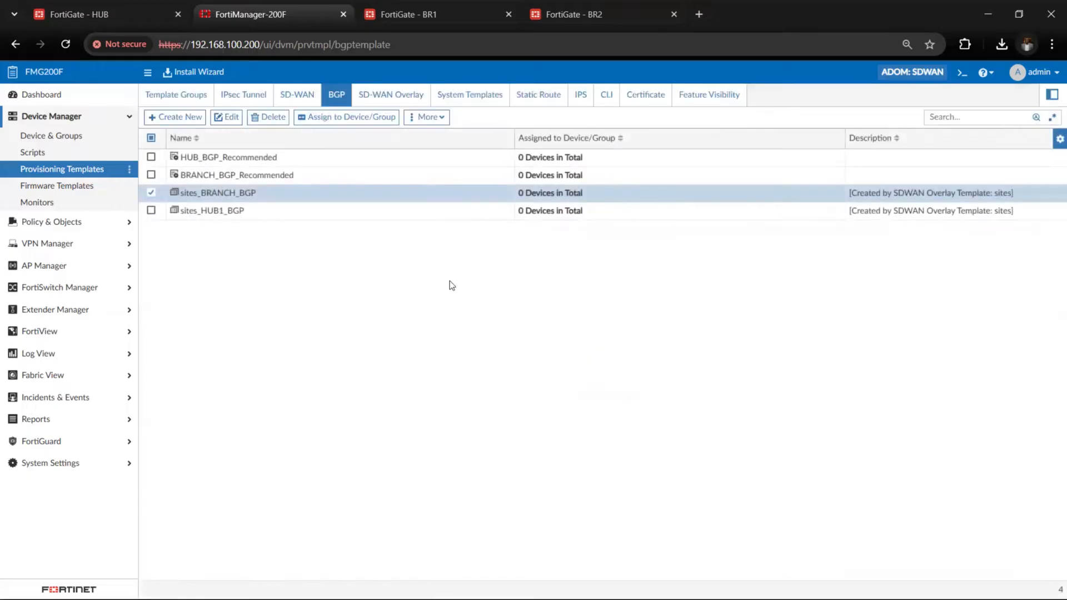
# Return to the SD-WAN overlay template list and select the sites template
pyautogui.click(365, 92)
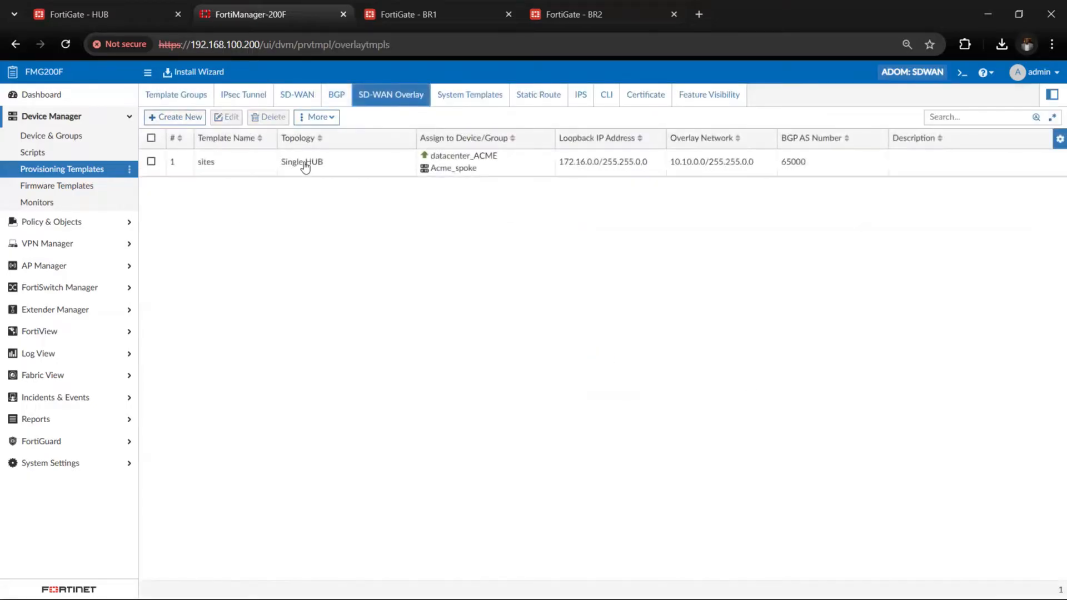
pyautogui.click(305, 166)
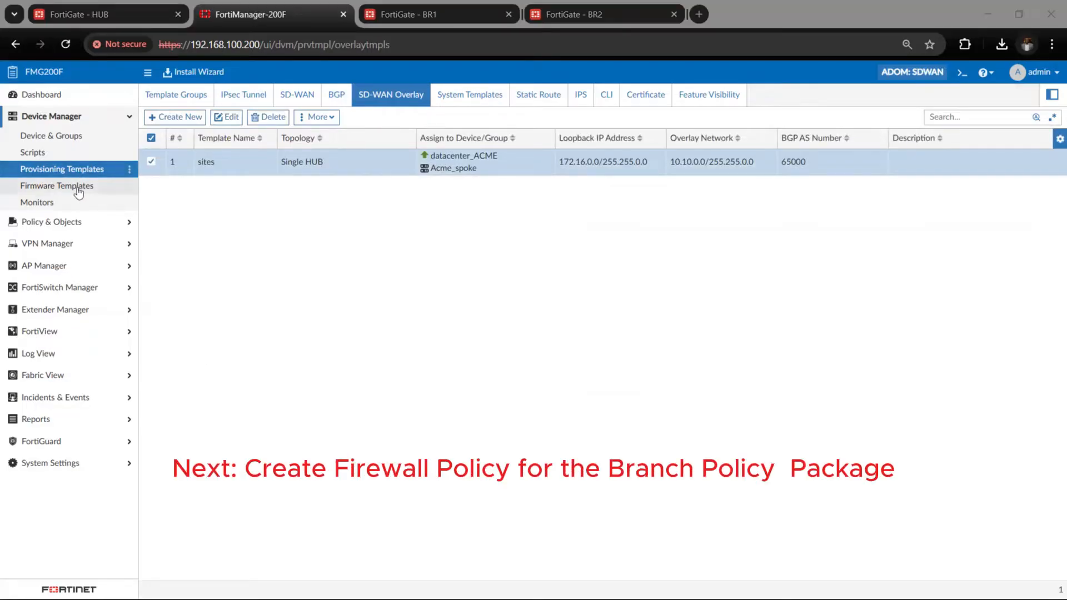
# Open the firewall policy list of the site_BRANCH_SDWAN policy package
pyautogui.click(61, 244)
pyautogui.click(83, 138)
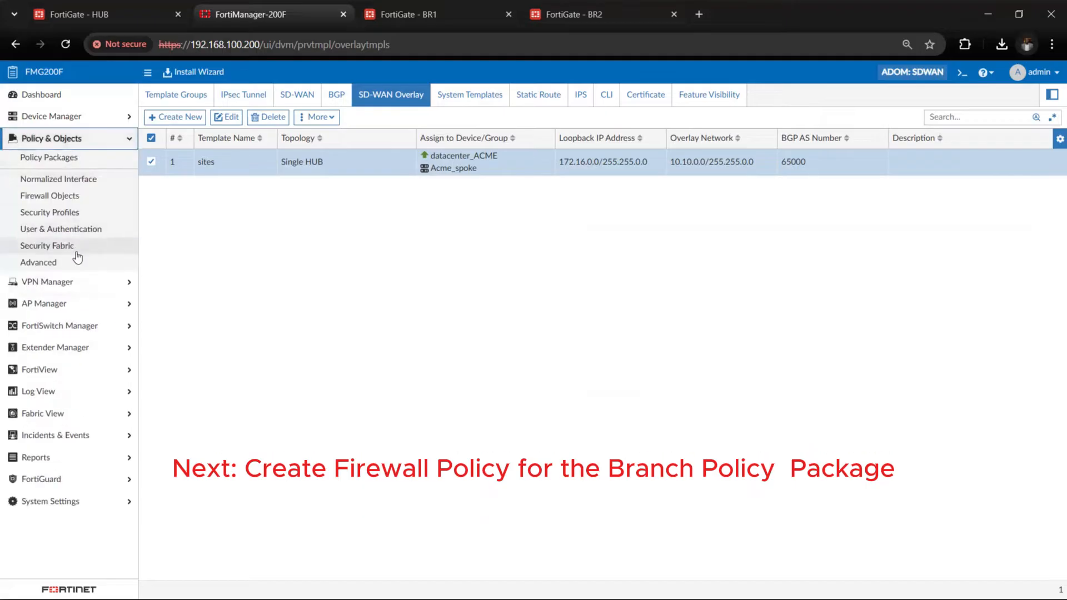
pyautogui.click(50, 157)
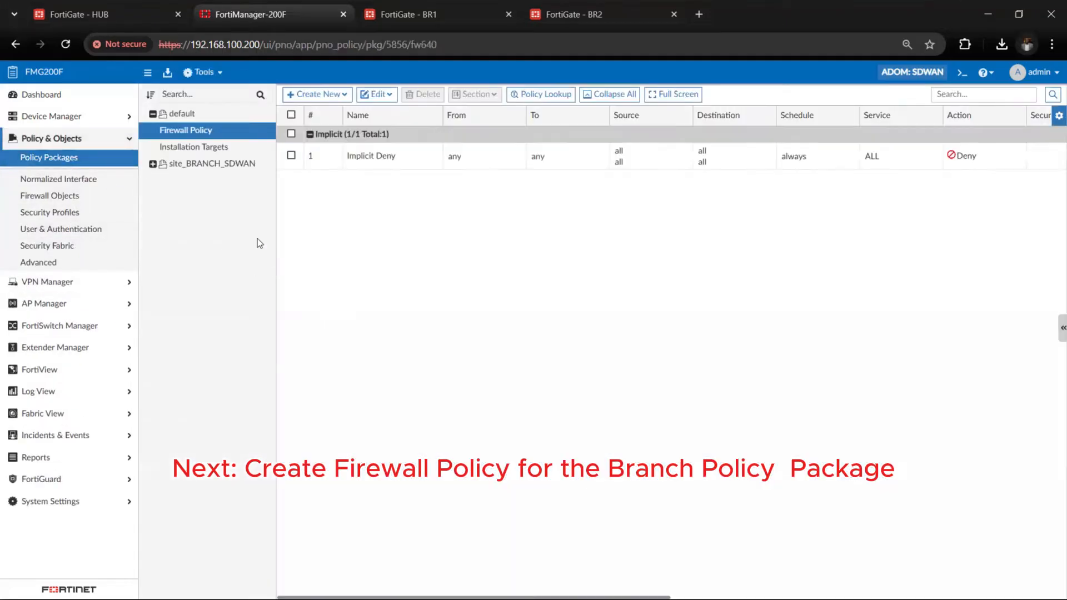
pyautogui.click(218, 165)
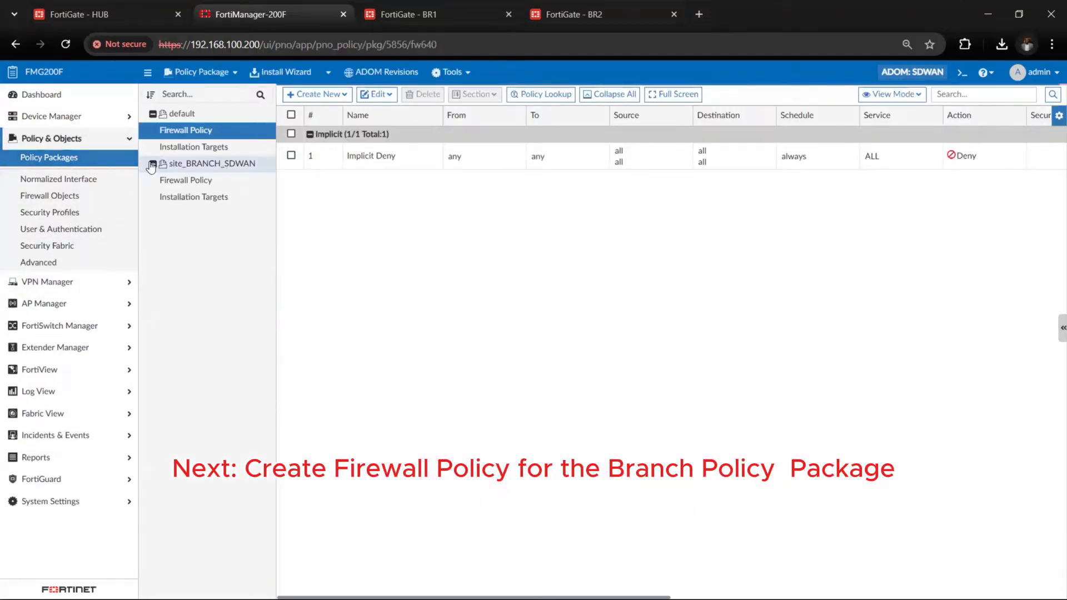
pyautogui.click(187, 183)
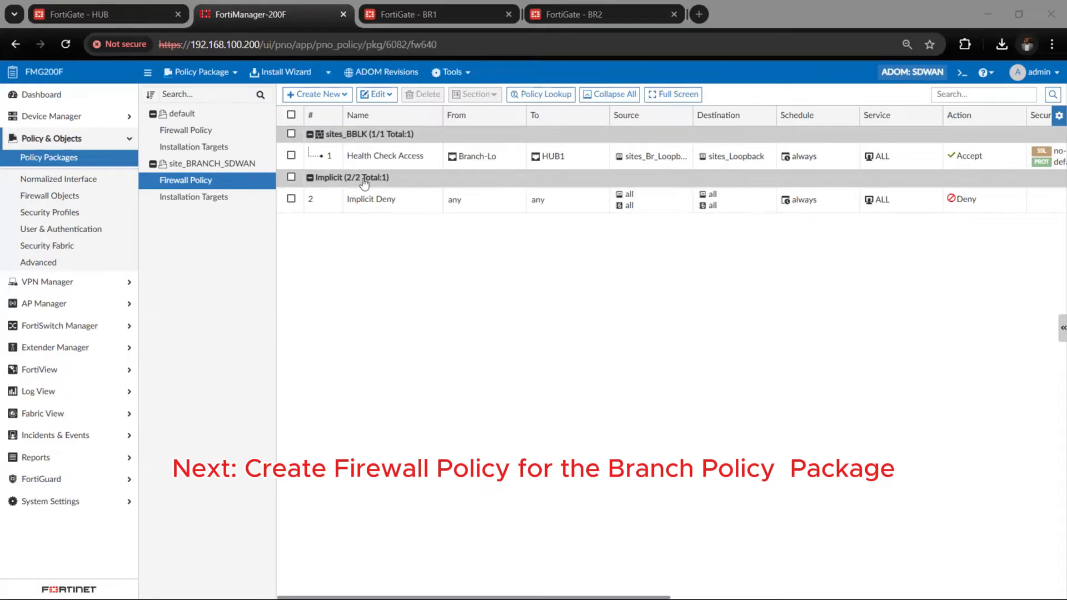
# Start a new firewall policy in the site_BRANCH_SDWAN package and name it VPN_IN
pyautogui.click(336, 97)
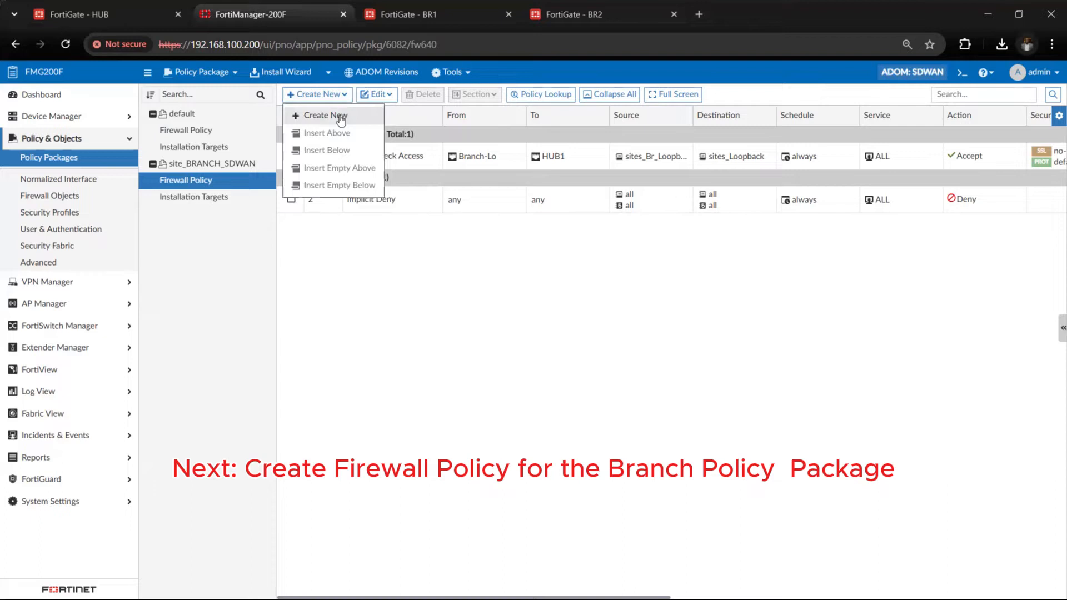
pyautogui.click(340, 117)
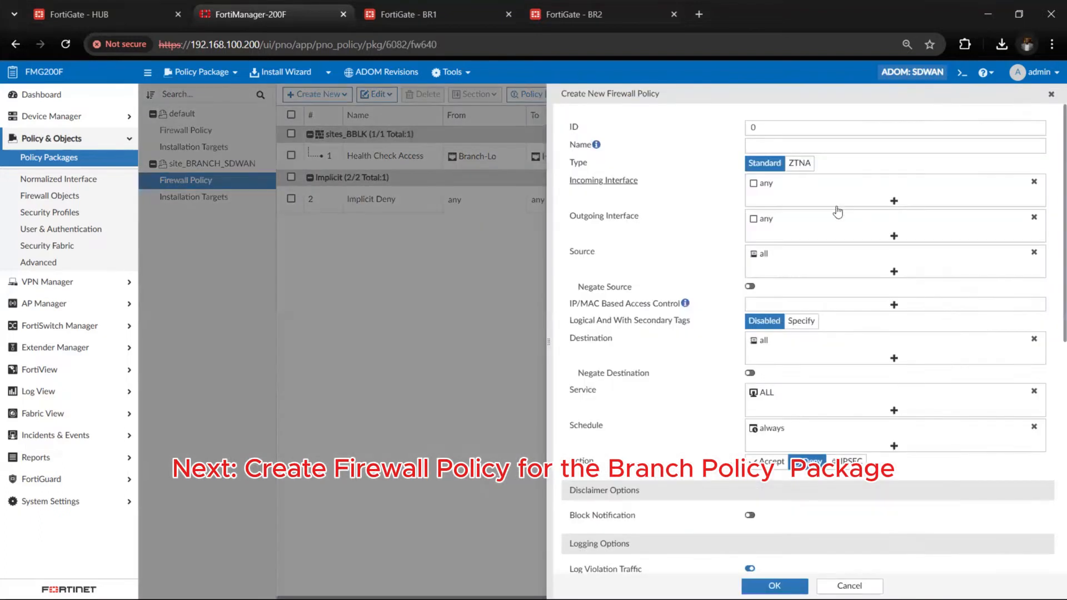
pyautogui.click(781, 147)
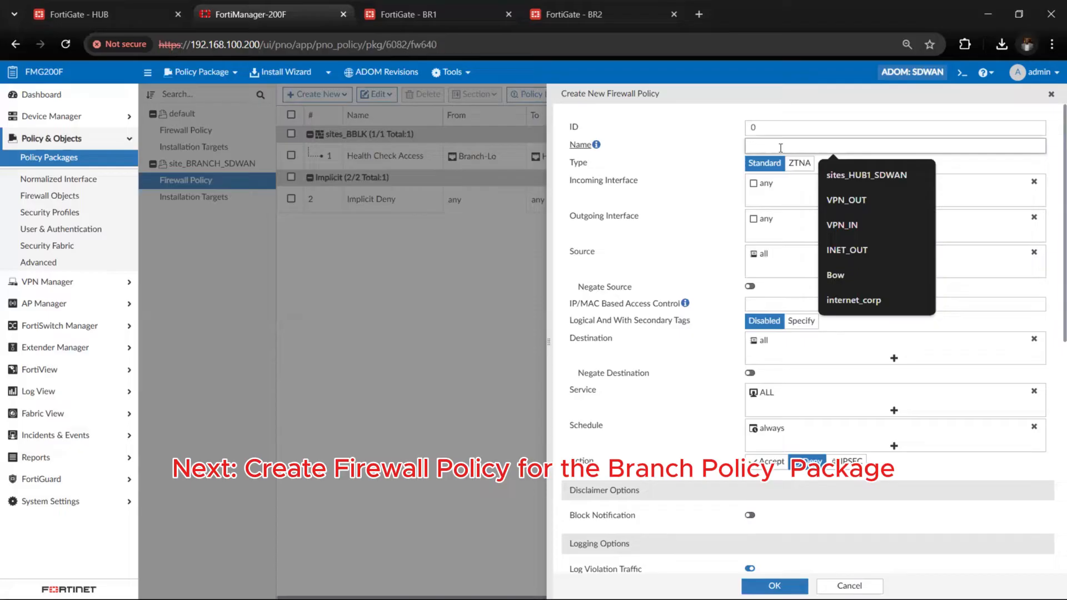
pyautogui.click(840, 225)
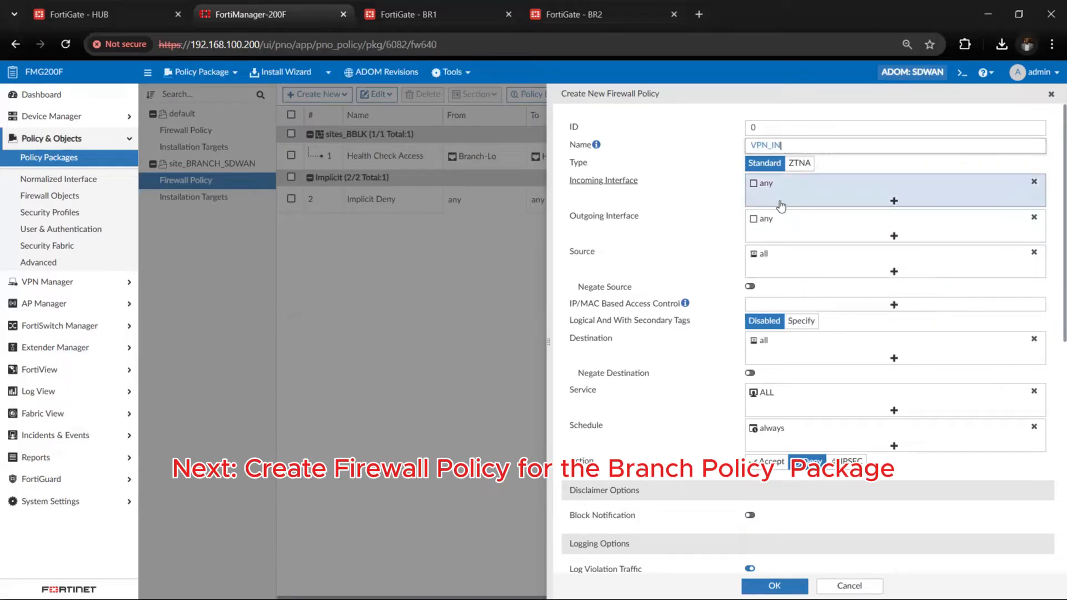
# Replace the VPN_IN policy's incoming interface with HUB1
pyautogui.click(1035, 183)
pyautogui.click(926, 180)
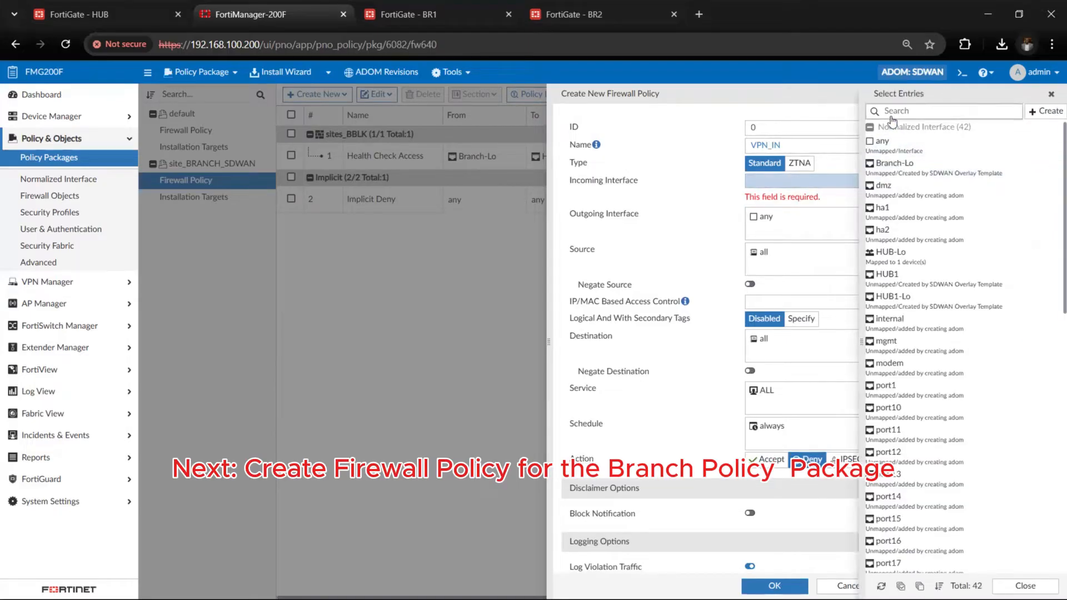
pyautogui.write('HUB1')
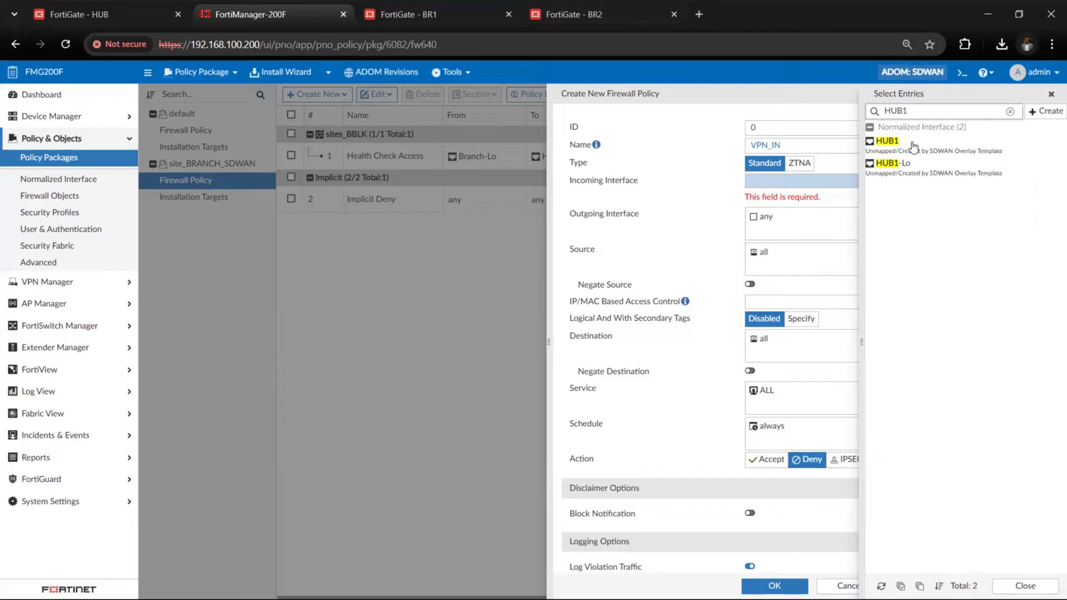
pyautogui.click(913, 146)
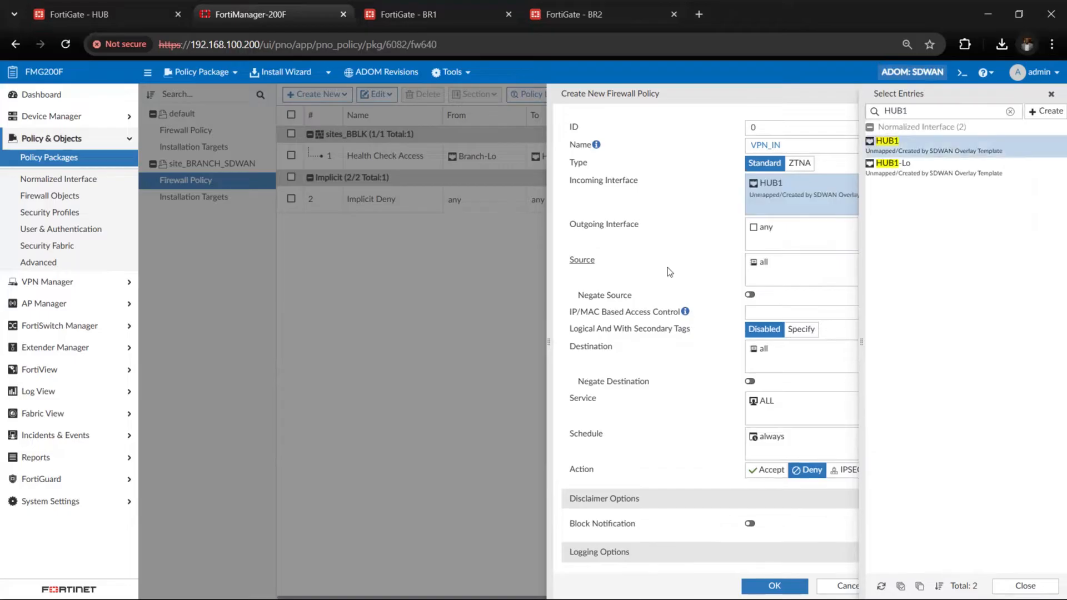
pyautogui.click(1051, 94)
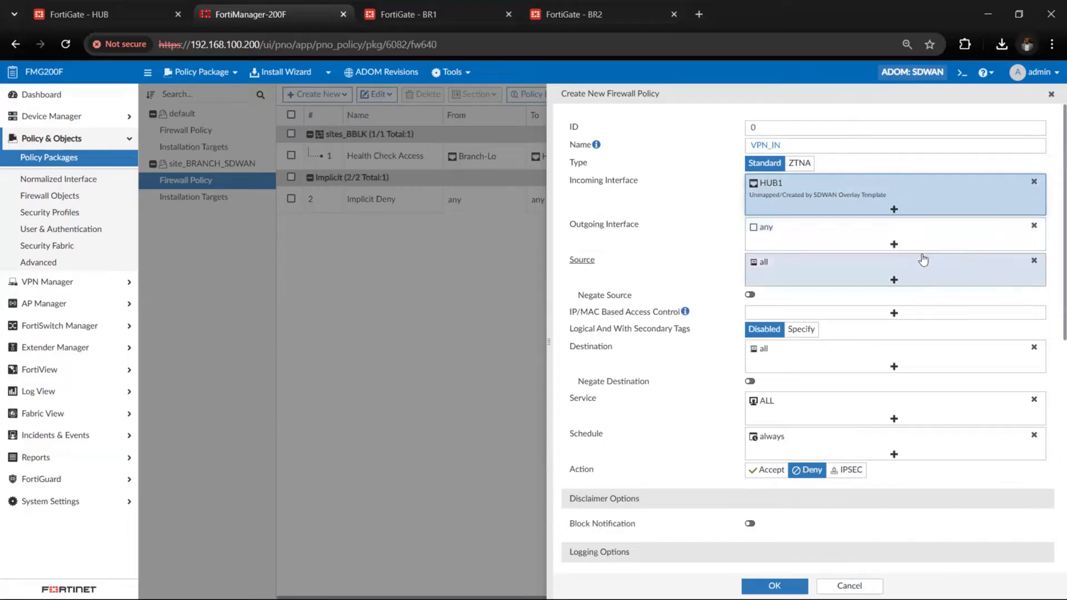
# Replace the VPN_IN policy's outgoing interface with port5
pyautogui.click(1034, 226)
pyautogui.click(906, 232)
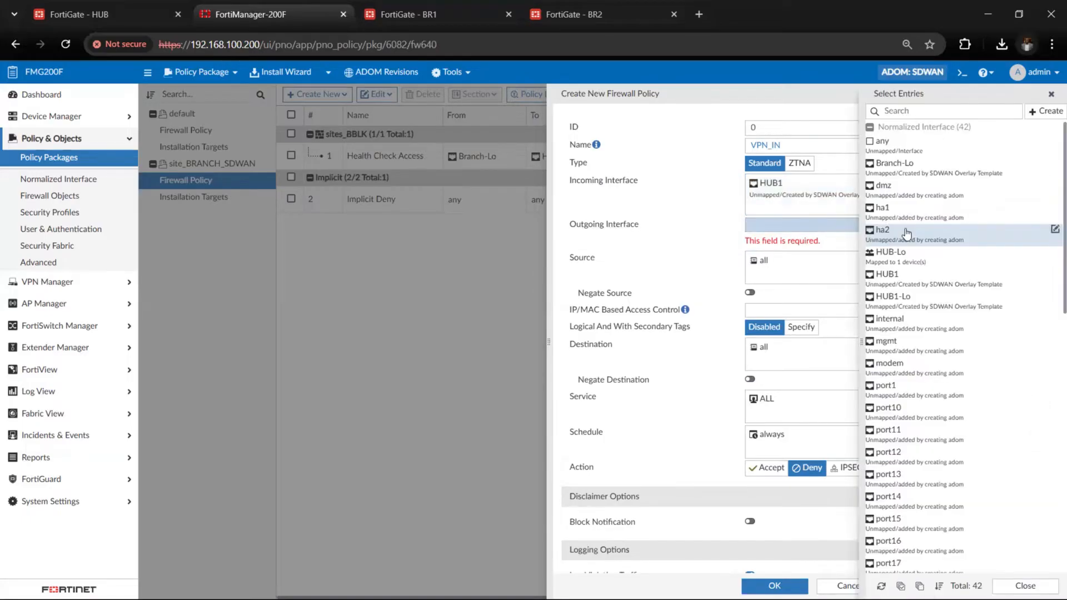
pyautogui.write('p')
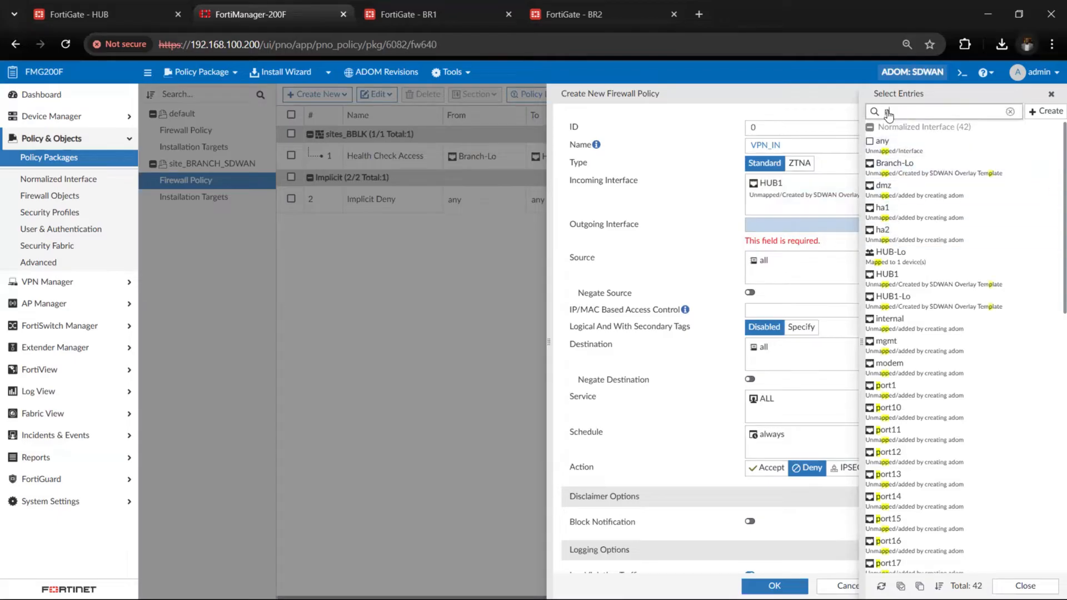
pyautogui.write('ort5')
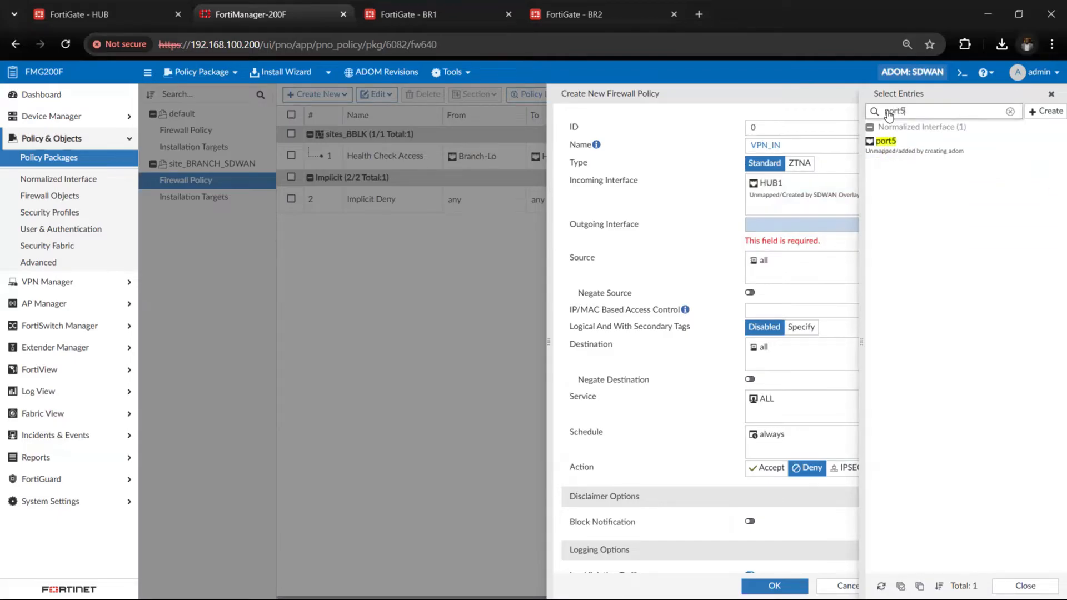
pyautogui.click(886, 143)
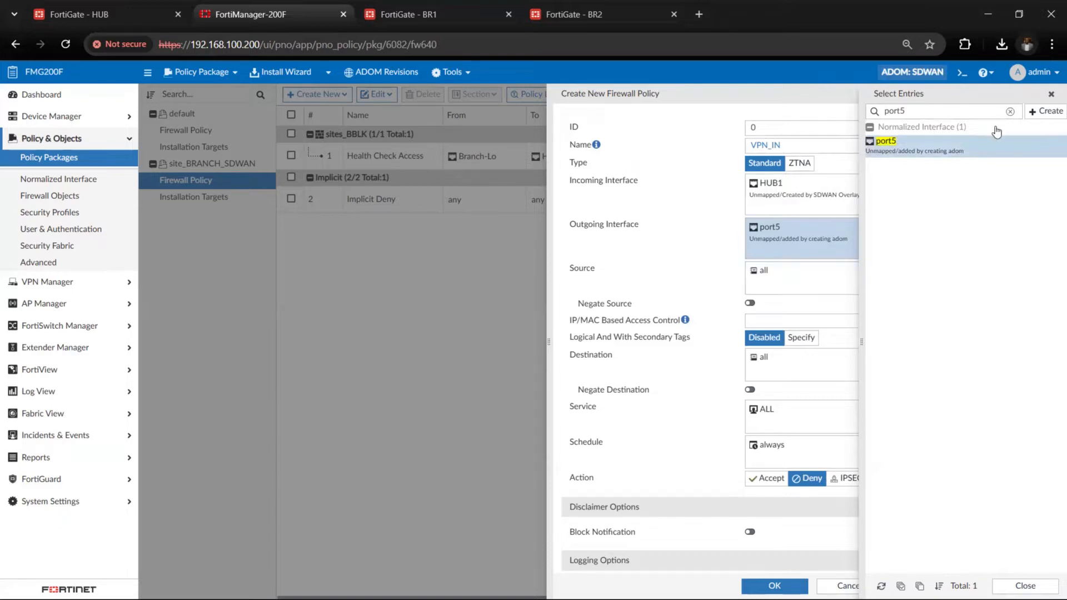
pyautogui.click(834, 323)
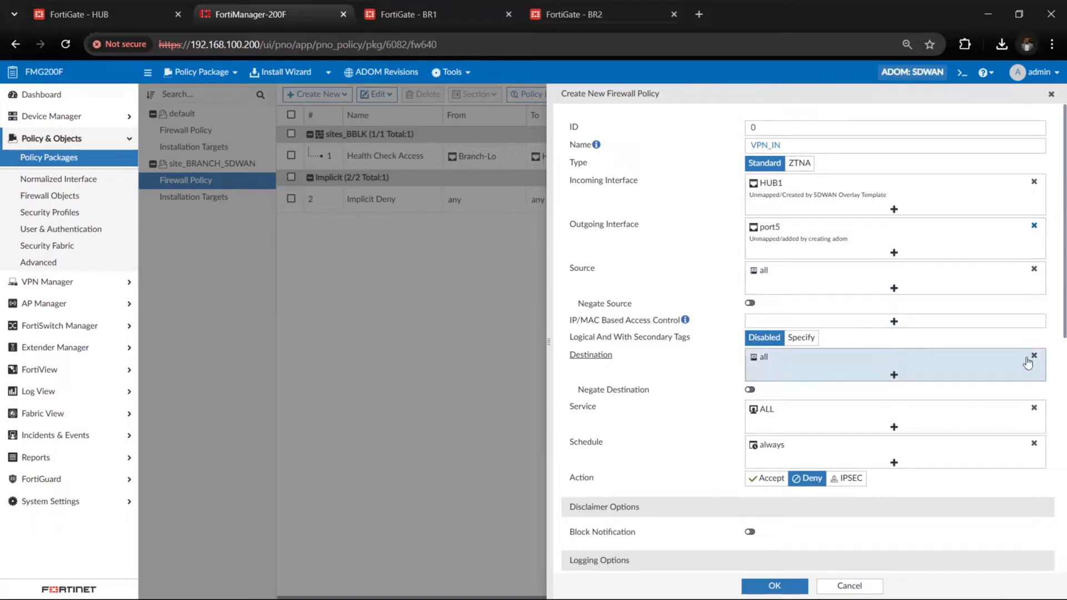
# Replace the VPN_IN policy's destination with the RFC1918-GRP address group
pyautogui.click(1034, 355)
pyautogui.click(919, 357)
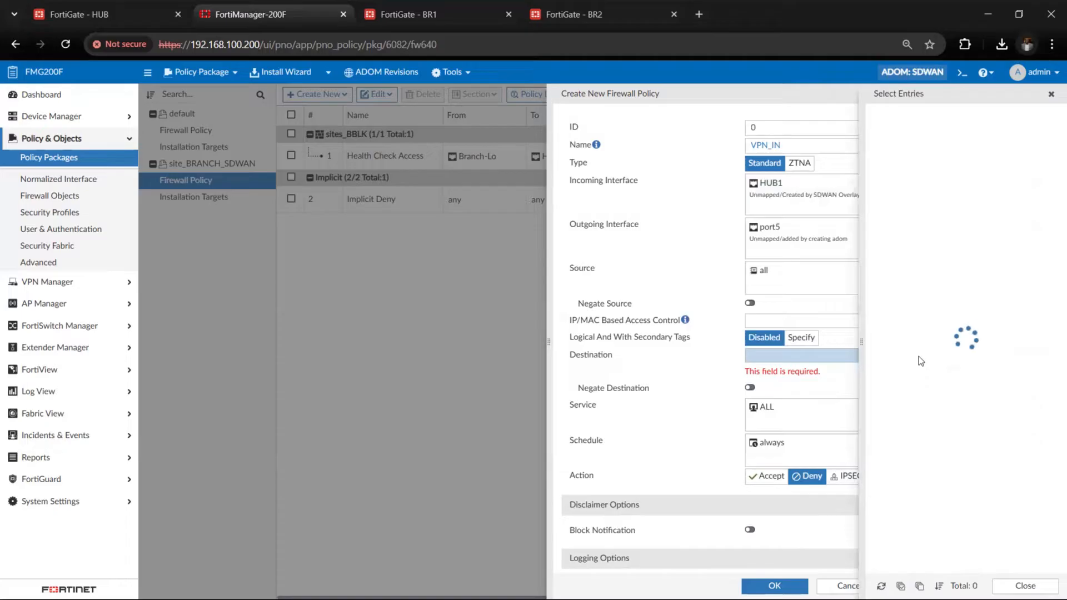
pyautogui.click(887, 129)
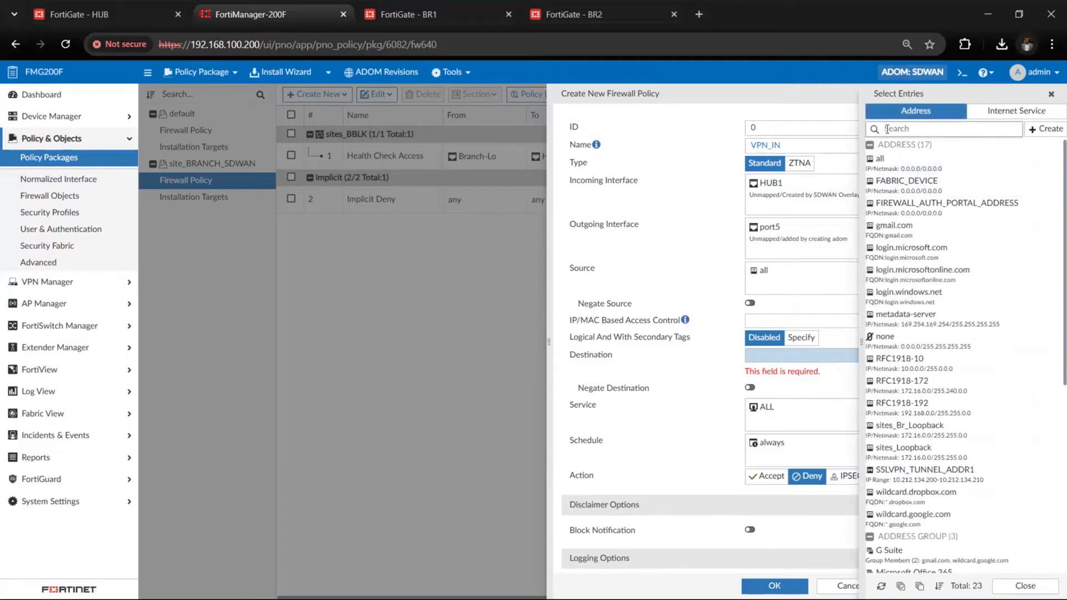
pyautogui.write('rfc')
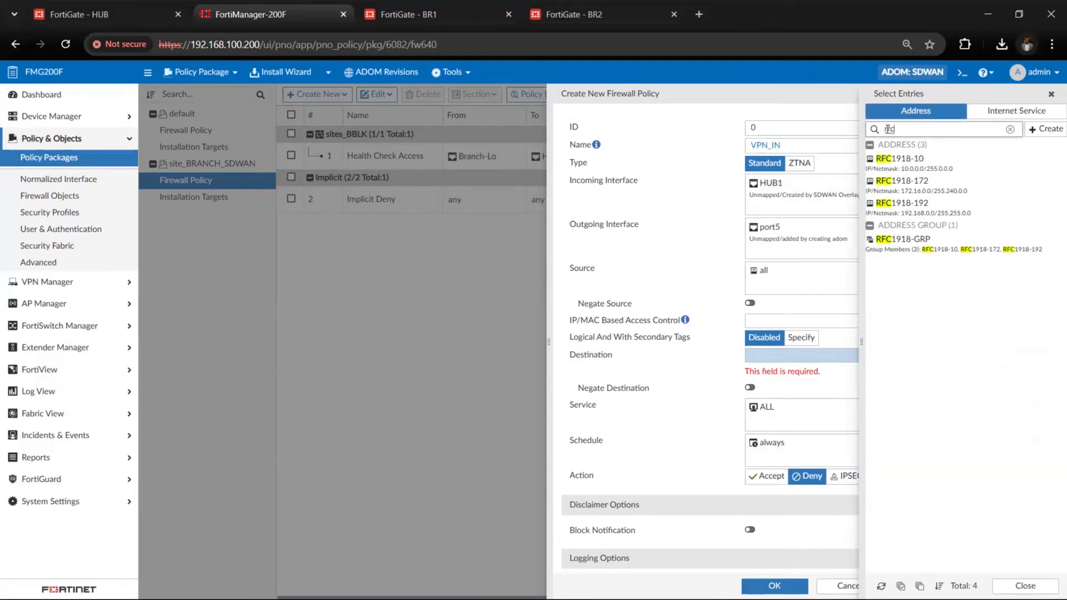
pyautogui.click(930, 247)
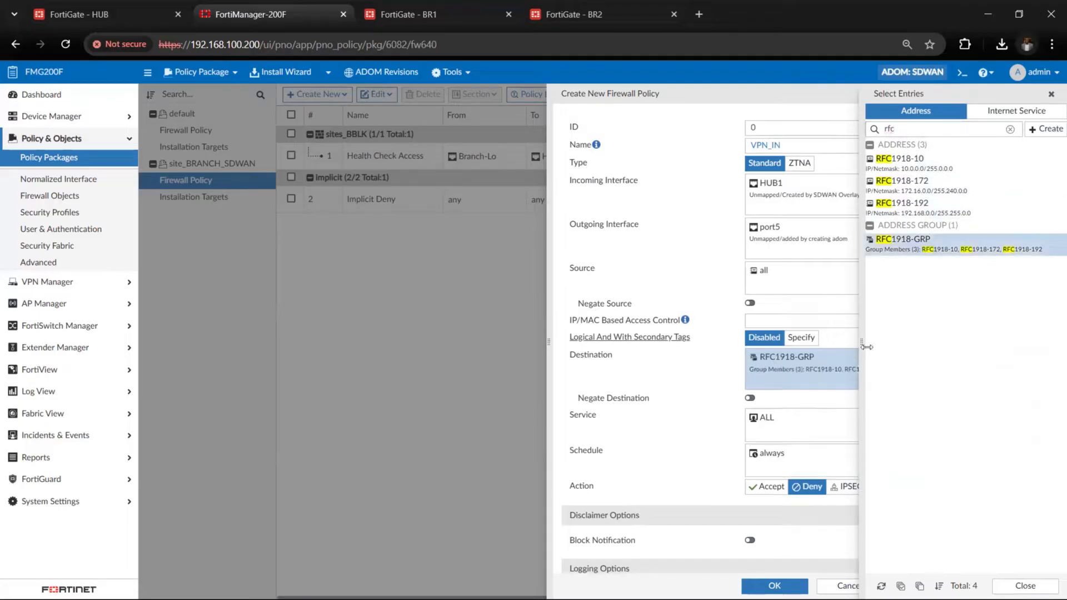
pyautogui.click(1051, 95)
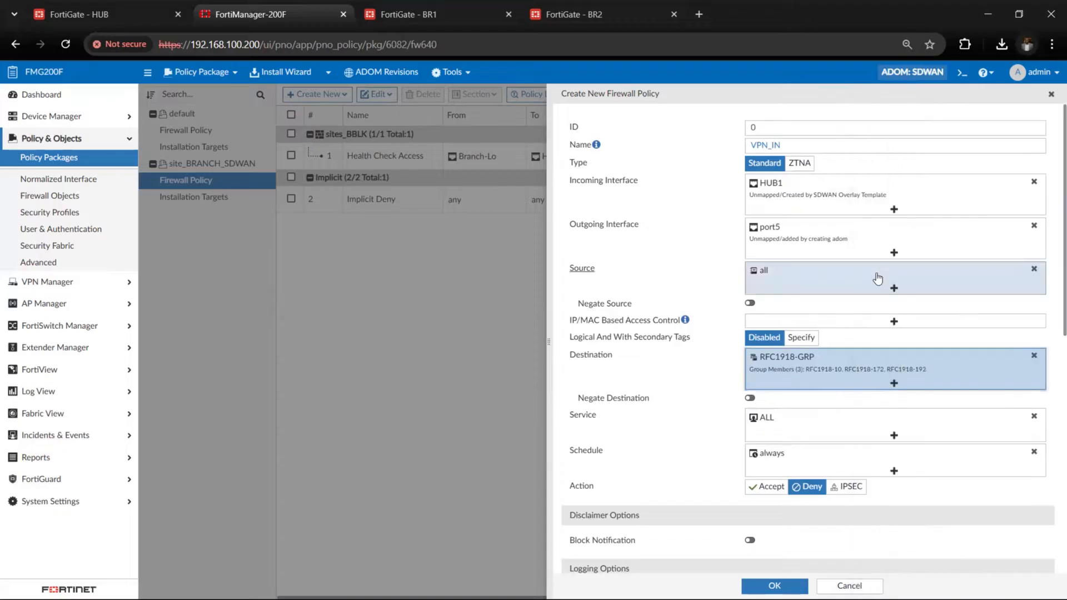
# Replace the VPN_IN policy's source with the RFC1918-GRP address group
pyautogui.click(1035, 271)
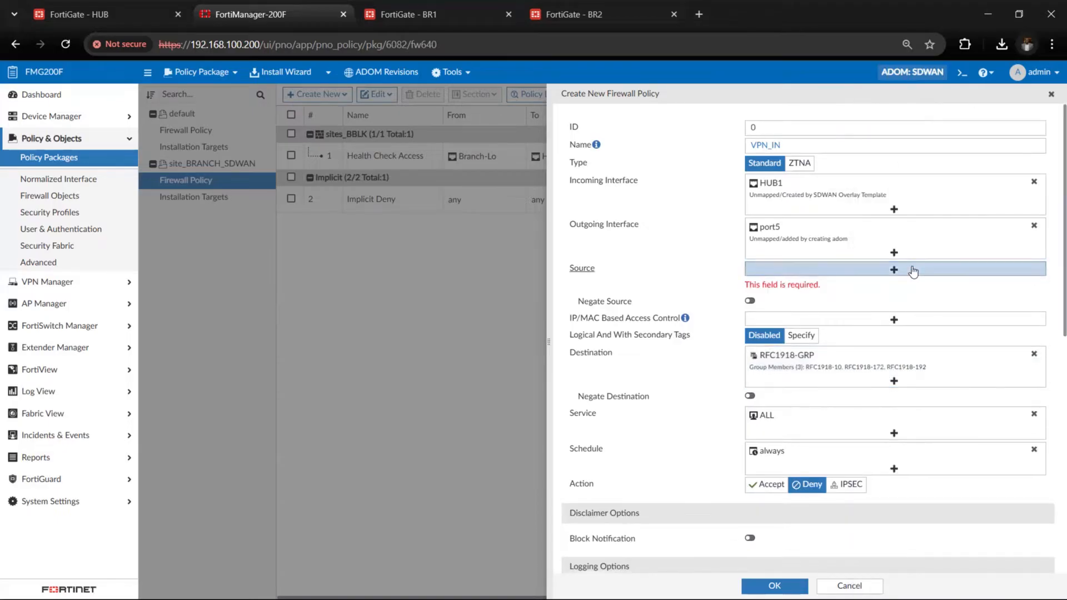
pyautogui.click(913, 271)
pyautogui.write('r')
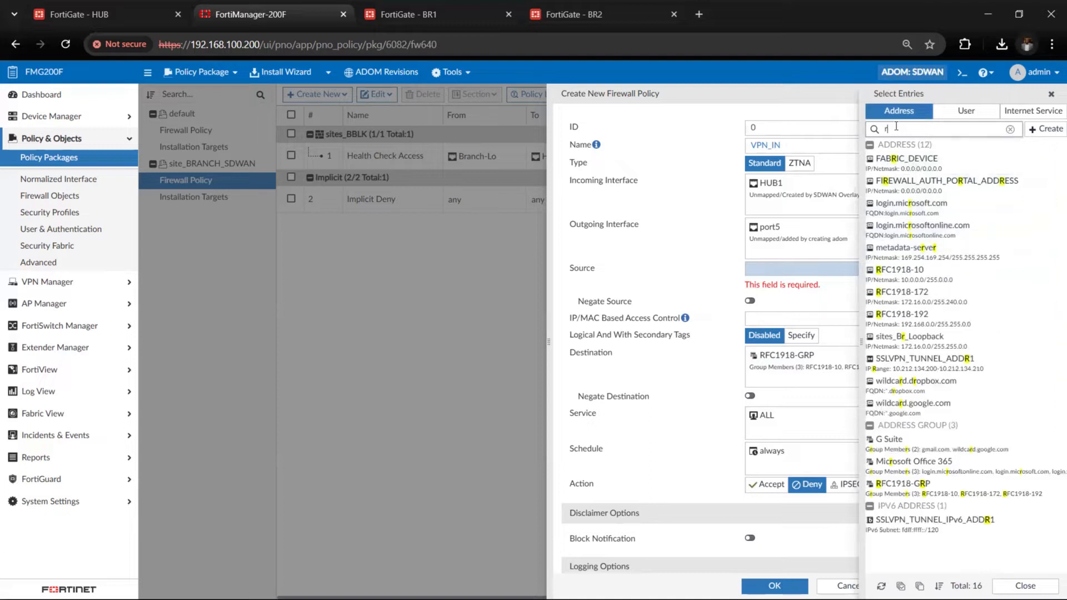
pyautogui.write('fc')
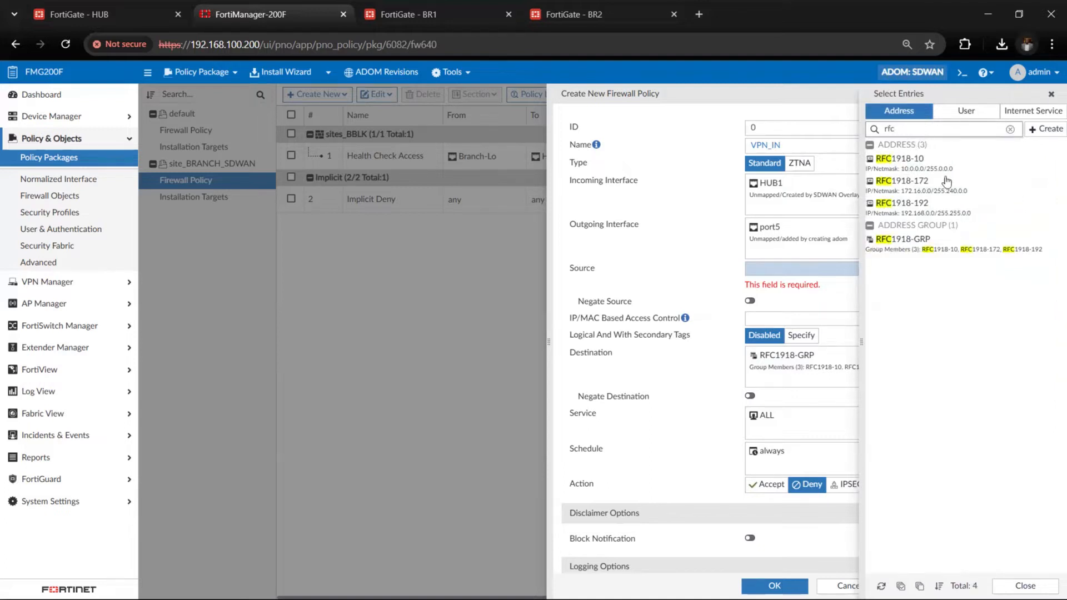
pyautogui.click(960, 249)
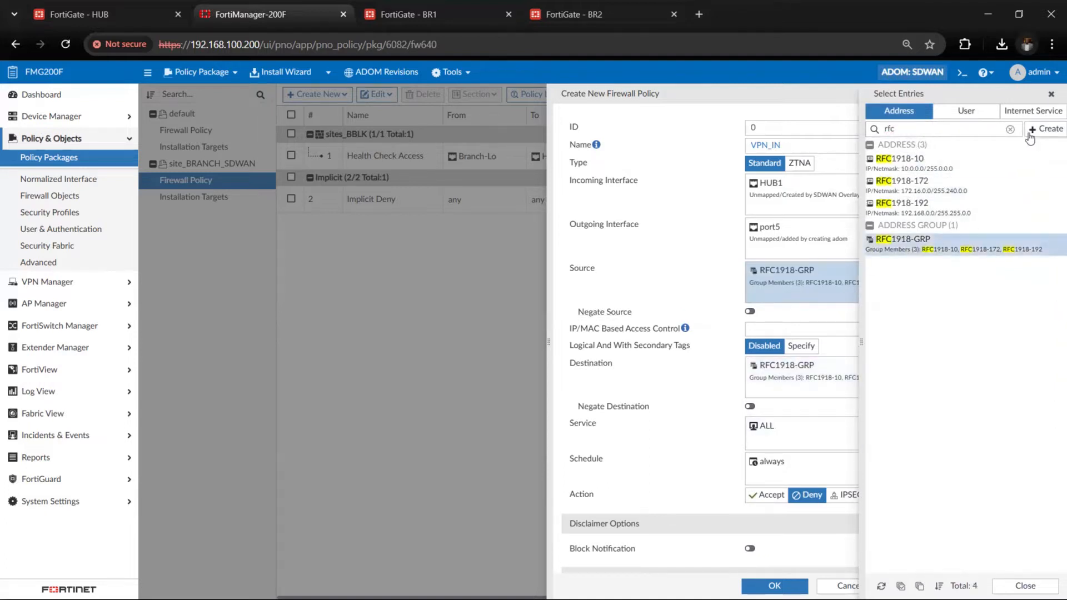
pyautogui.click(1051, 96)
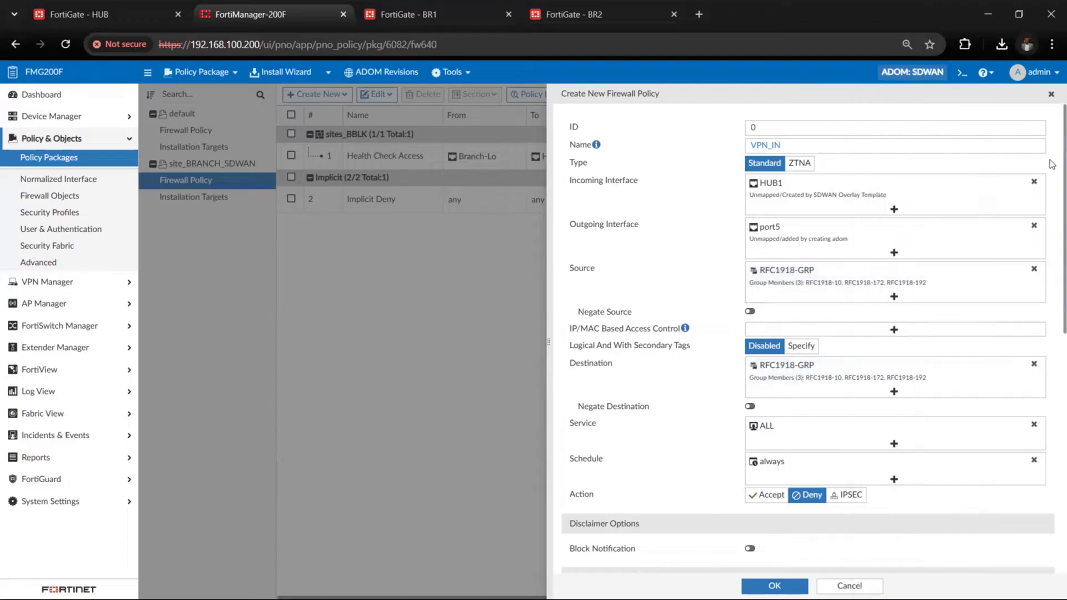
# Set the VPN_IN policy's action to Accept
pyautogui.scroll(-1, 769, 405)
pyautogui.scroll(-2, 769, 406)
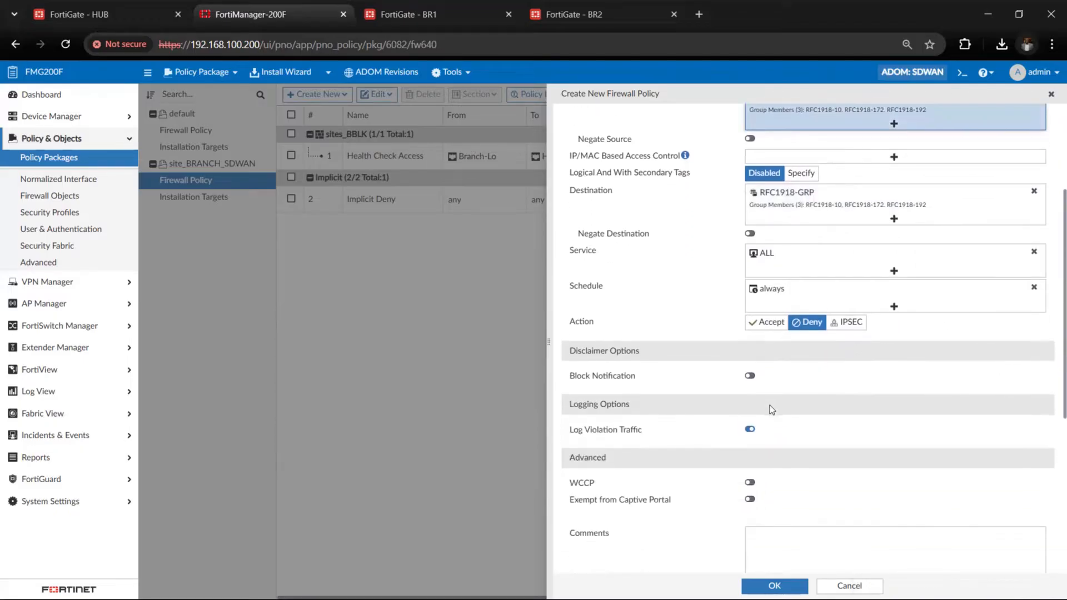
pyautogui.click(765, 316)
# Enter the change note "vpnin" for the VPN_IN policy and save the policy
pyautogui.scroll(-4, 752, 483)
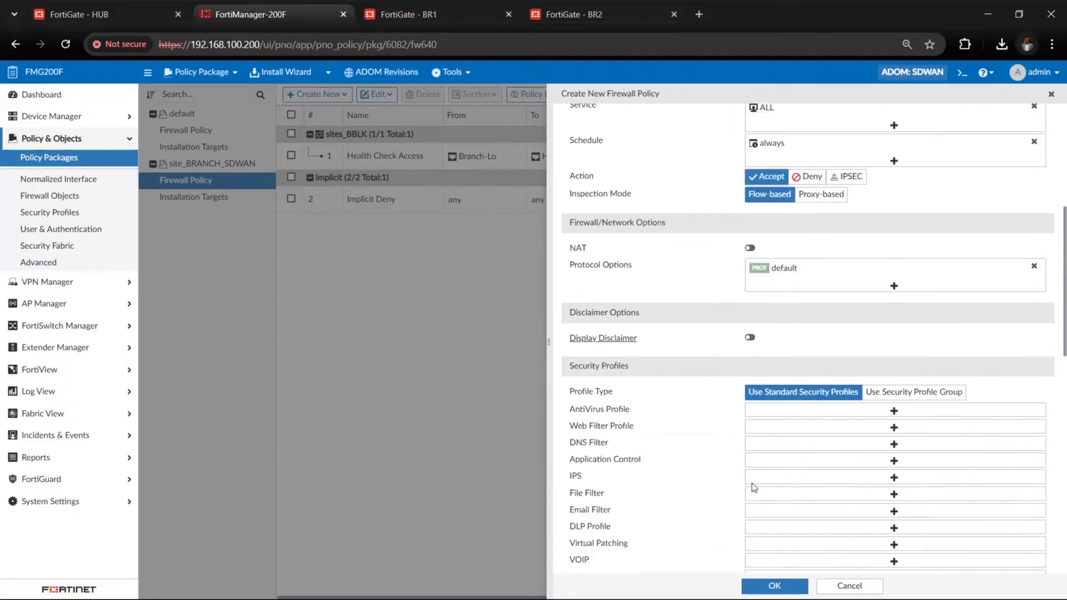
pyautogui.scroll(-3, 752, 483)
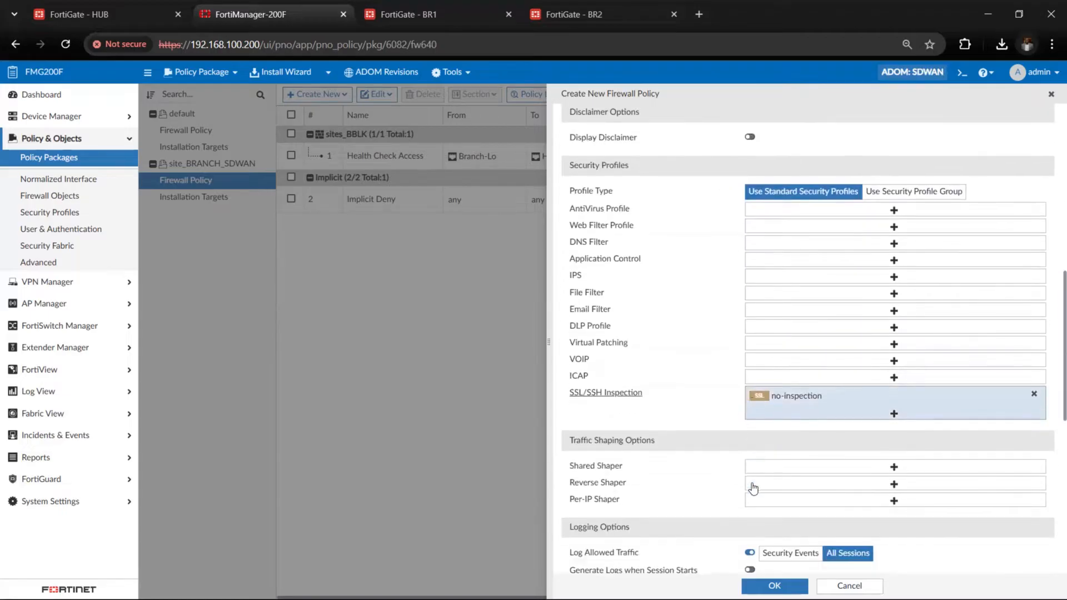
pyautogui.scroll(-6, 753, 483)
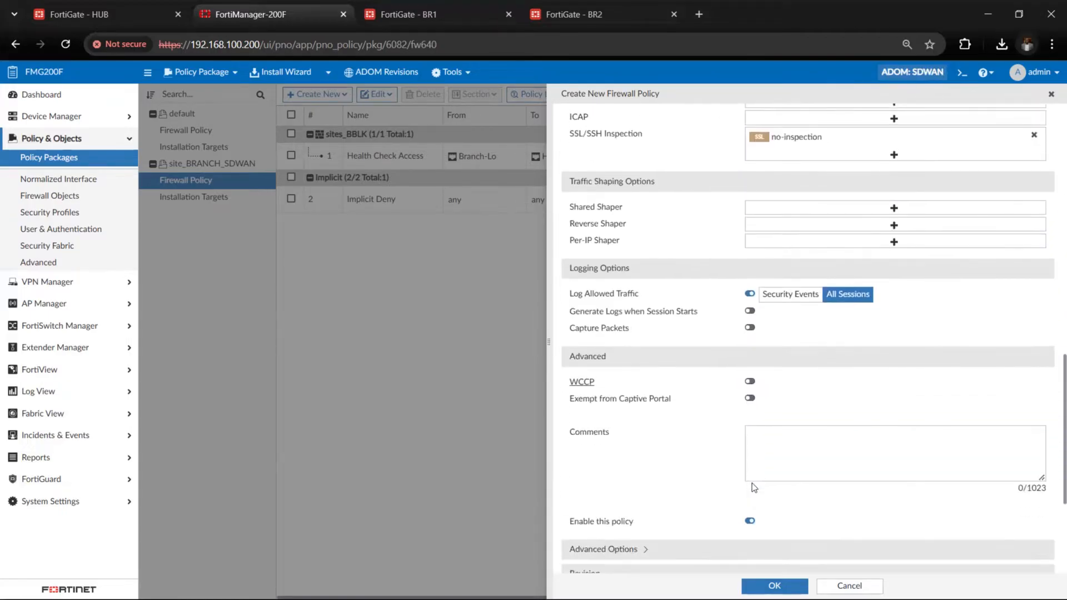
pyautogui.scroll(-1, 752, 482)
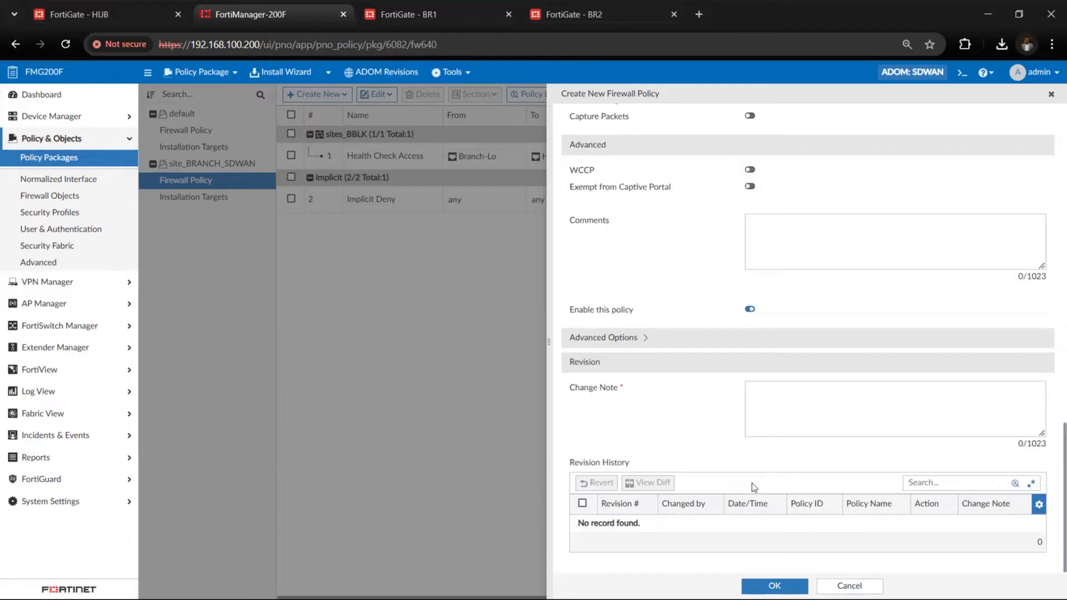
pyautogui.click(778, 428)
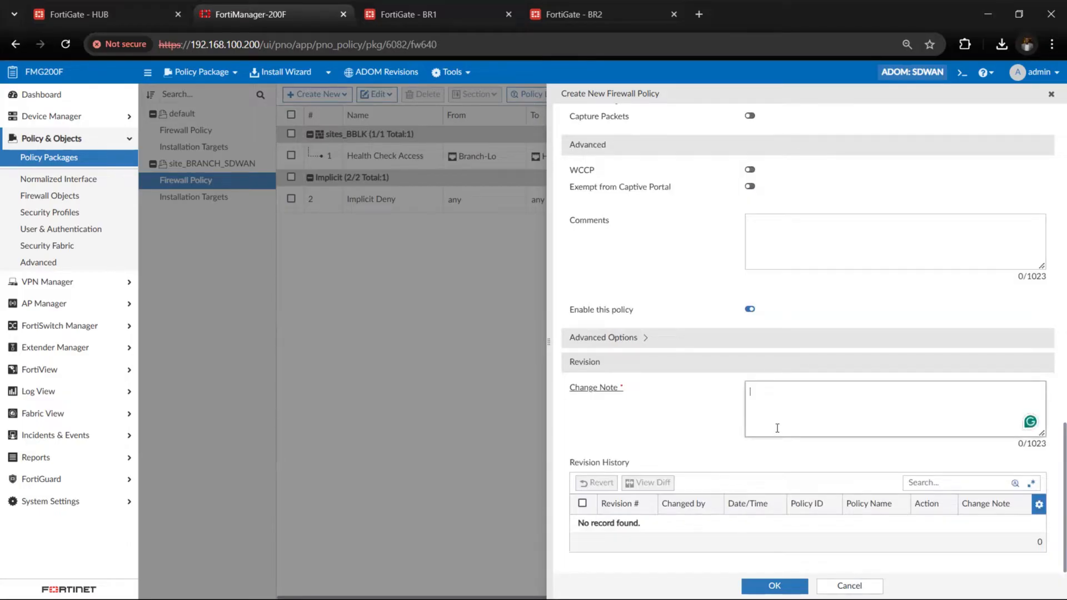
pyautogui.write('vpnin')
pyautogui.click(775, 586)
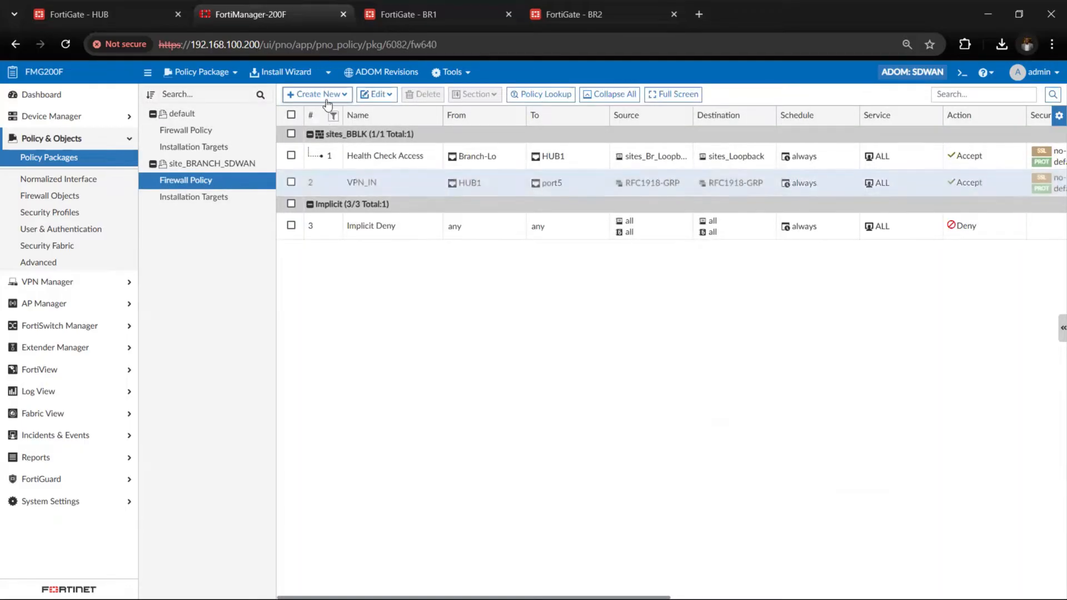
# Start a new firewall policy in the site_BRANCH_SDWAN package and name it VPN_OUT
pyautogui.click(320, 94)
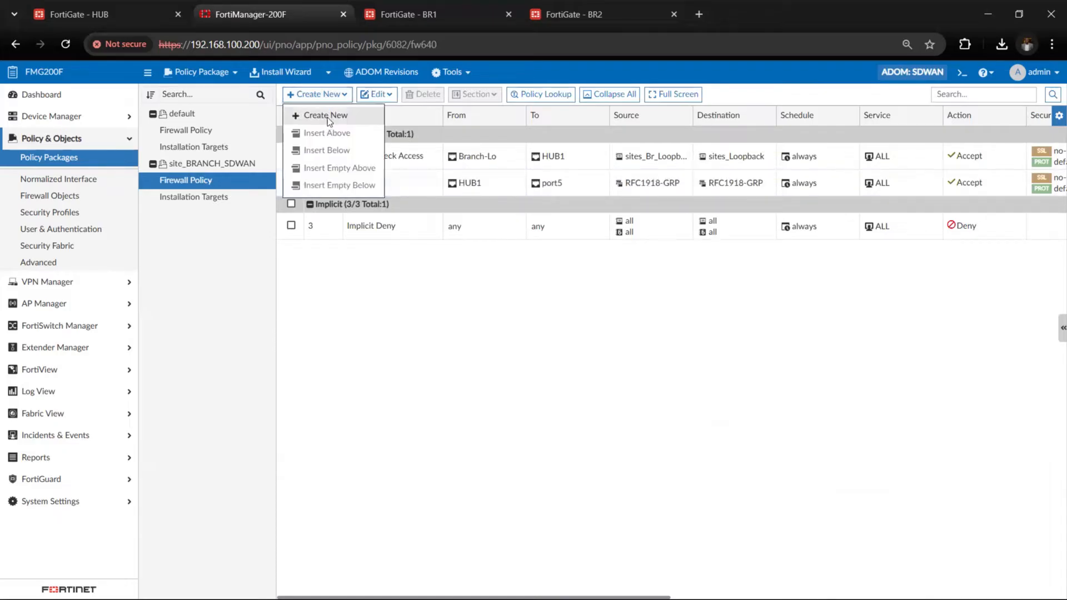
pyautogui.click(328, 116)
pyautogui.click(834, 145)
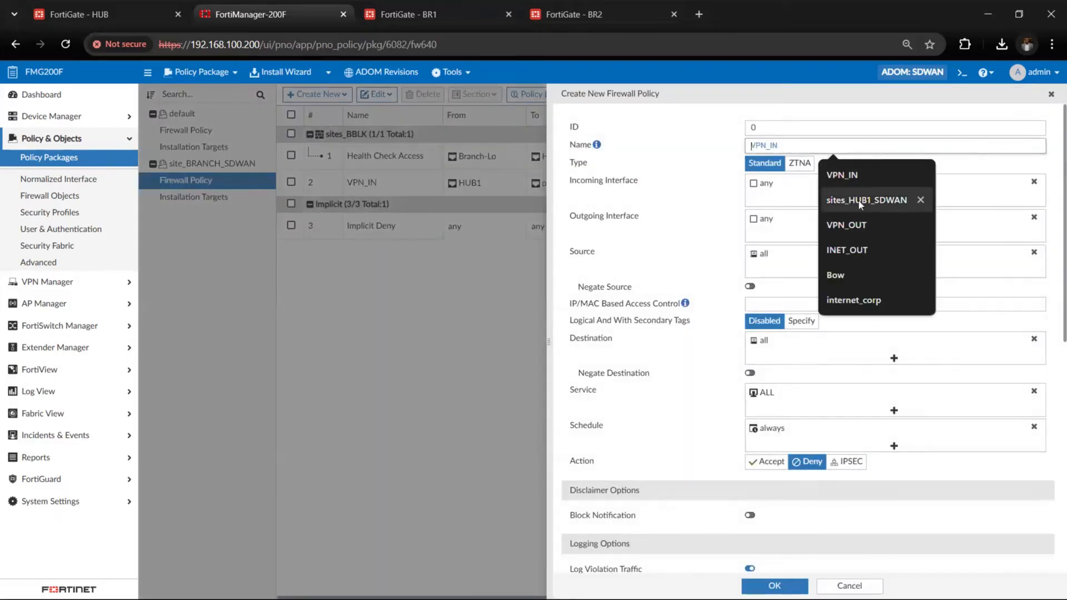
pyautogui.click(864, 228)
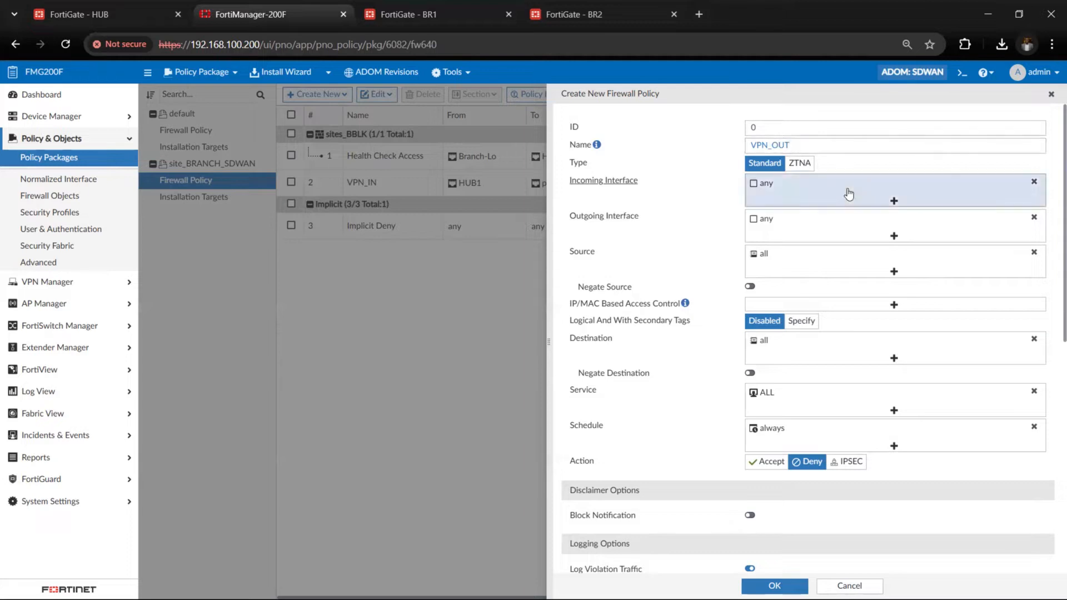
# Replace the VPN_OUT policy's incoming interface with port5 and HUB1
pyautogui.click(1034, 187)
pyautogui.click(905, 183)
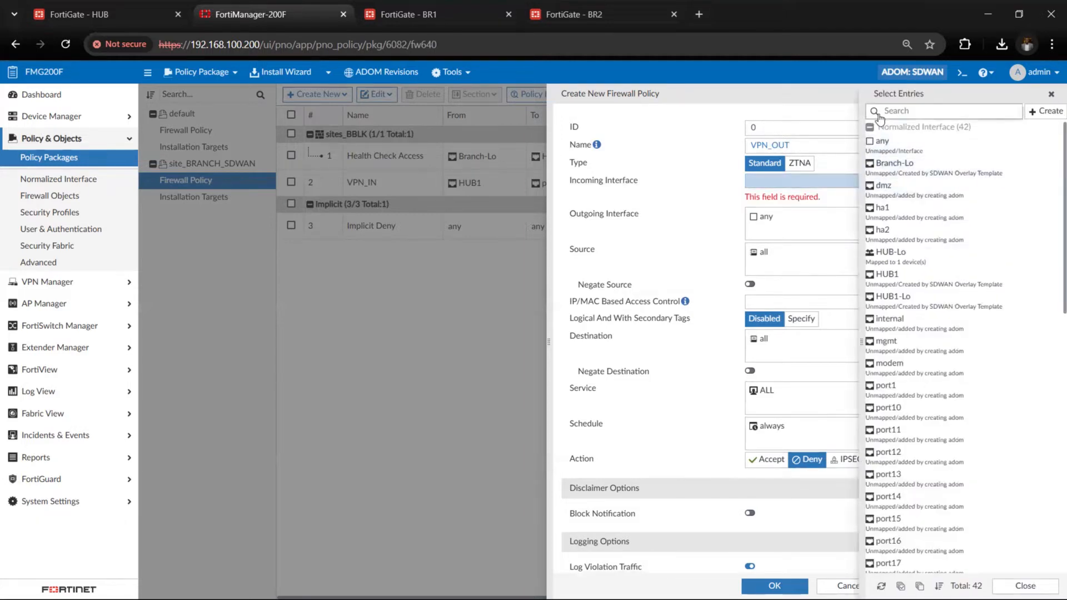
pyautogui.write('port5')
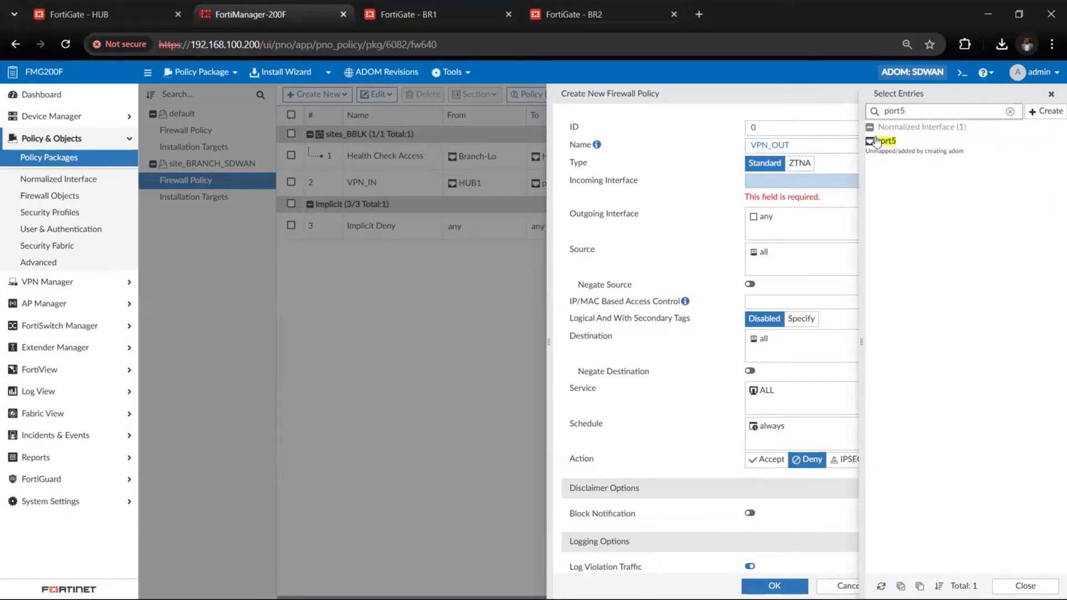
pyautogui.click(877, 141)
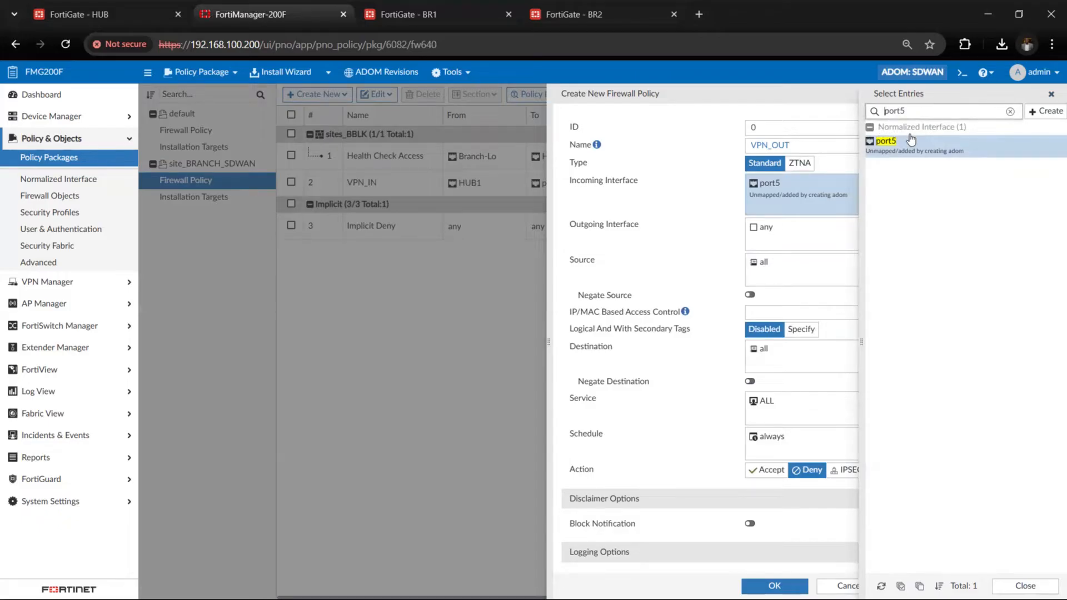
pyautogui.hotkey('ctrl', 'a')
pyautogui.write('hub')
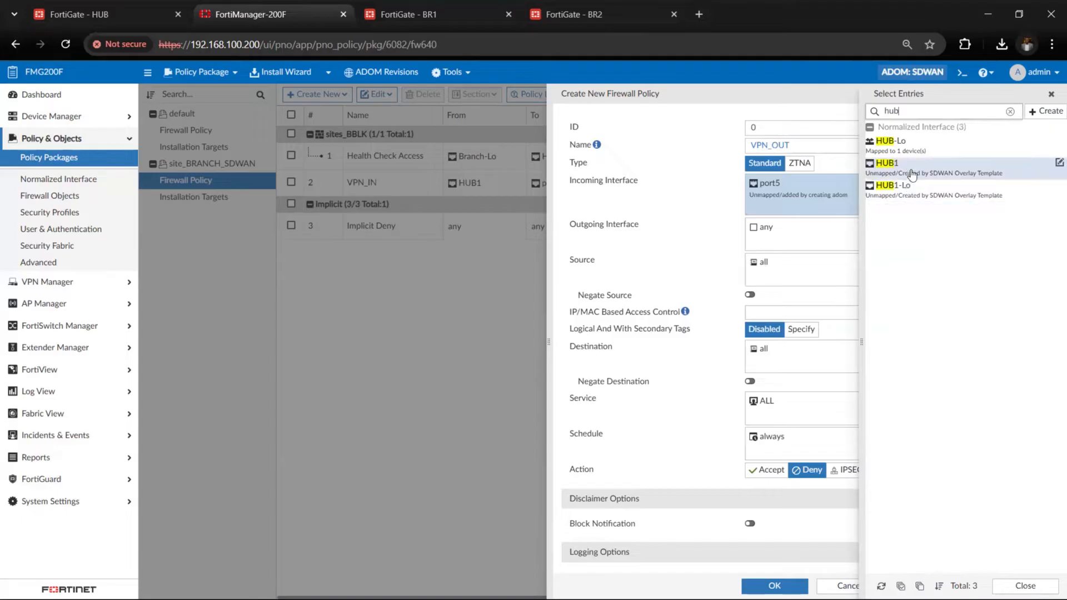
pyautogui.click(912, 175)
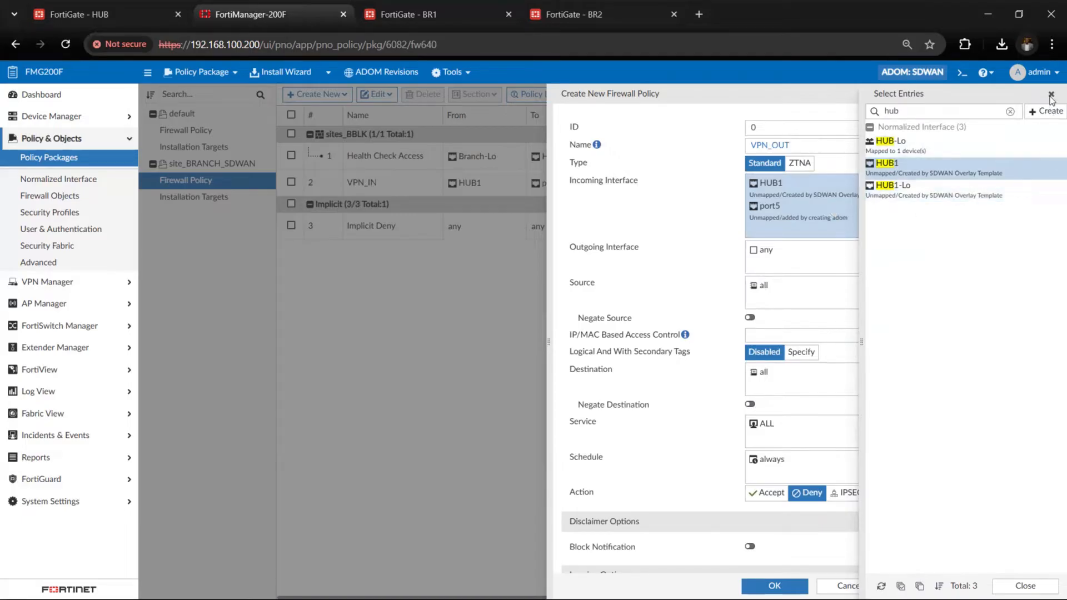
# Set the VPN_OUT policy's outgoing interface to HUB1
pyautogui.click(835, 252)
pyautogui.click(888, 113)
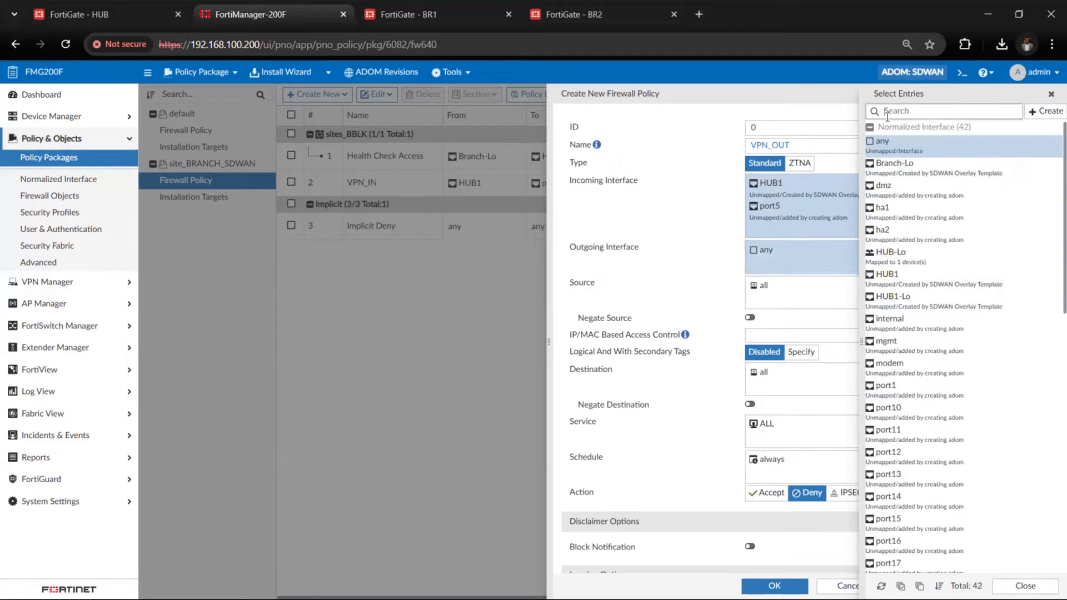
pyautogui.write('hub1')
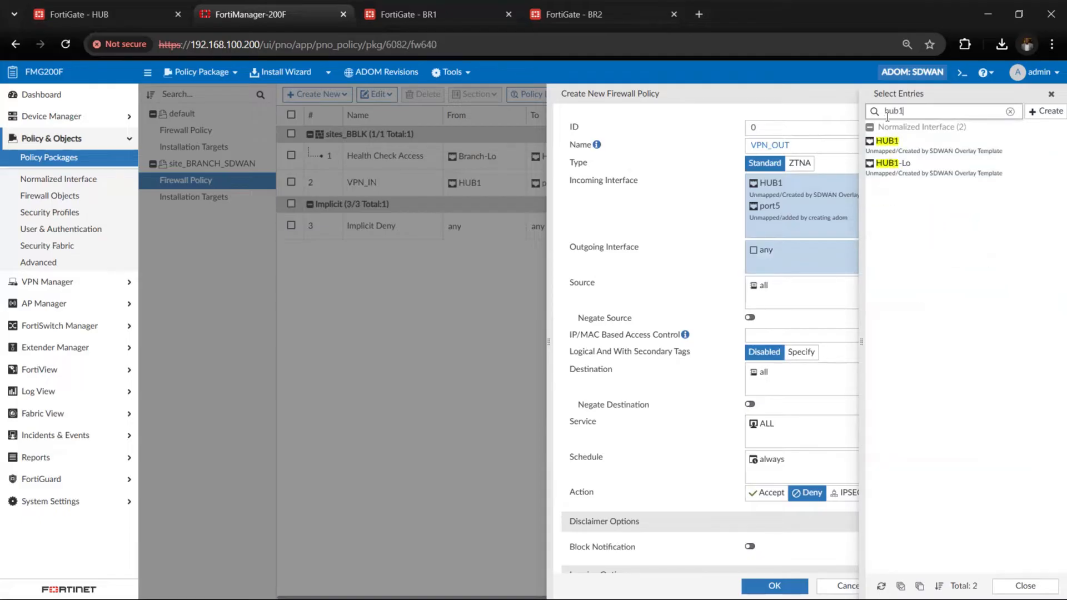
pyautogui.click(902, 145)
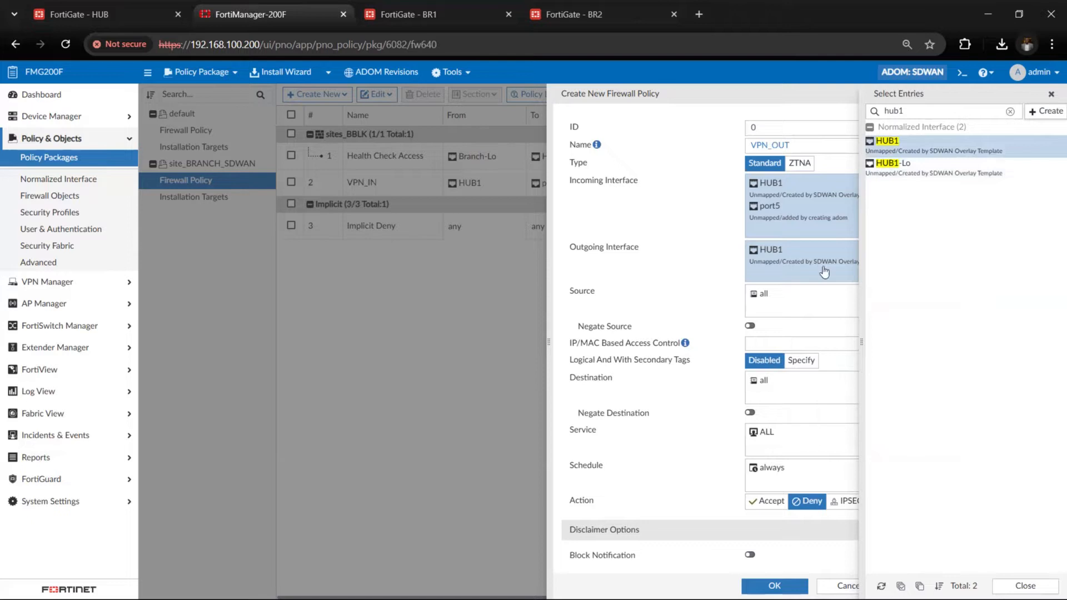
pyautogui.click(1052, 95)
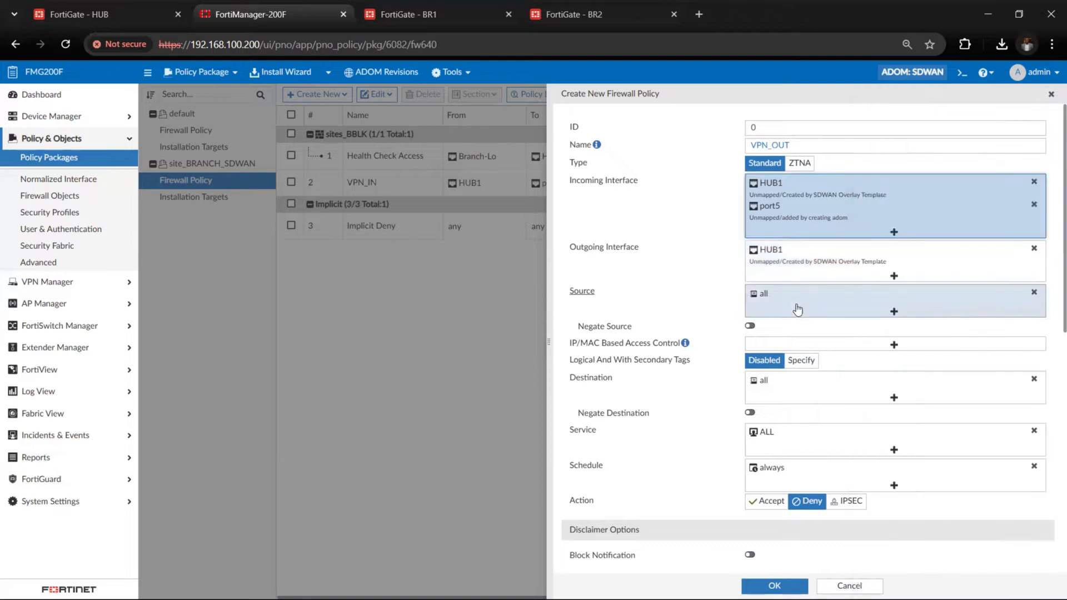
# Replace the VPN_OUT policy's source with the RFC1918-GRP address group
pyautogui.click(1034, 293)
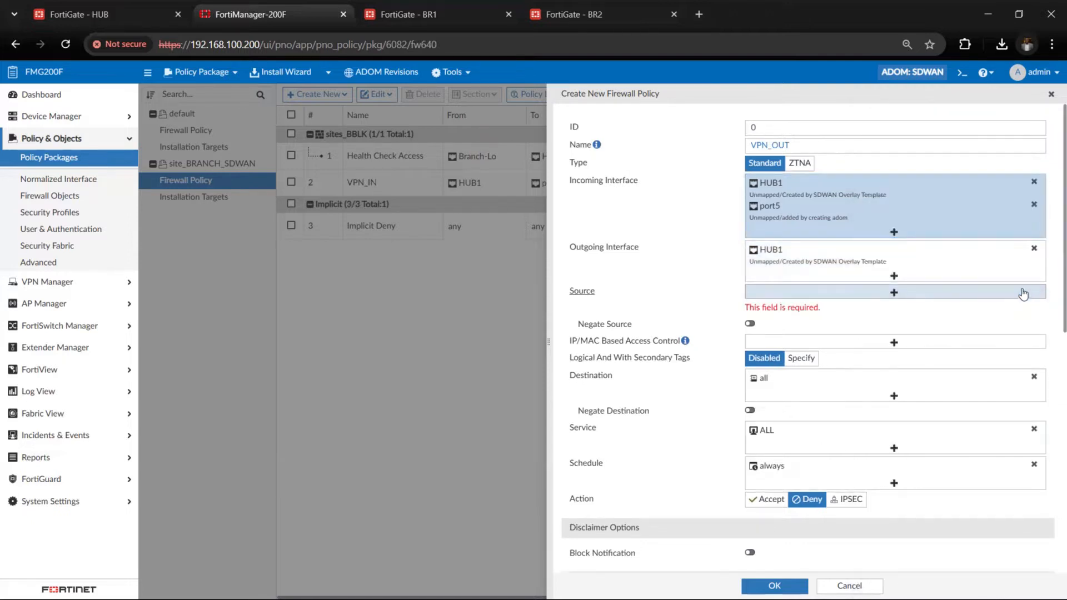
pyautogui.click(893, 295)
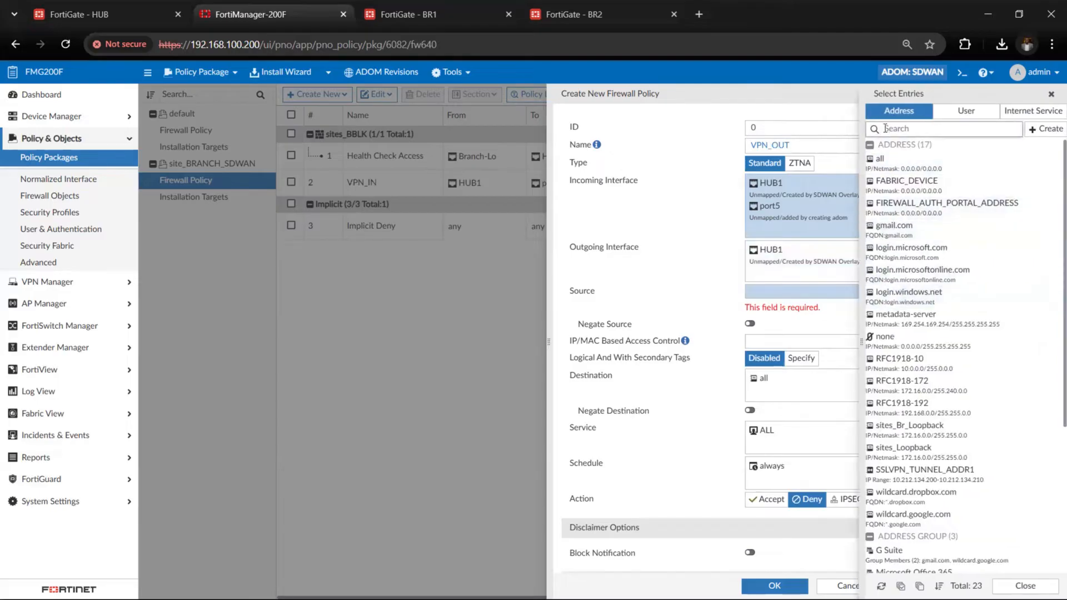
pyautogui.click(893, 129)
pyautogui.write('rfc')
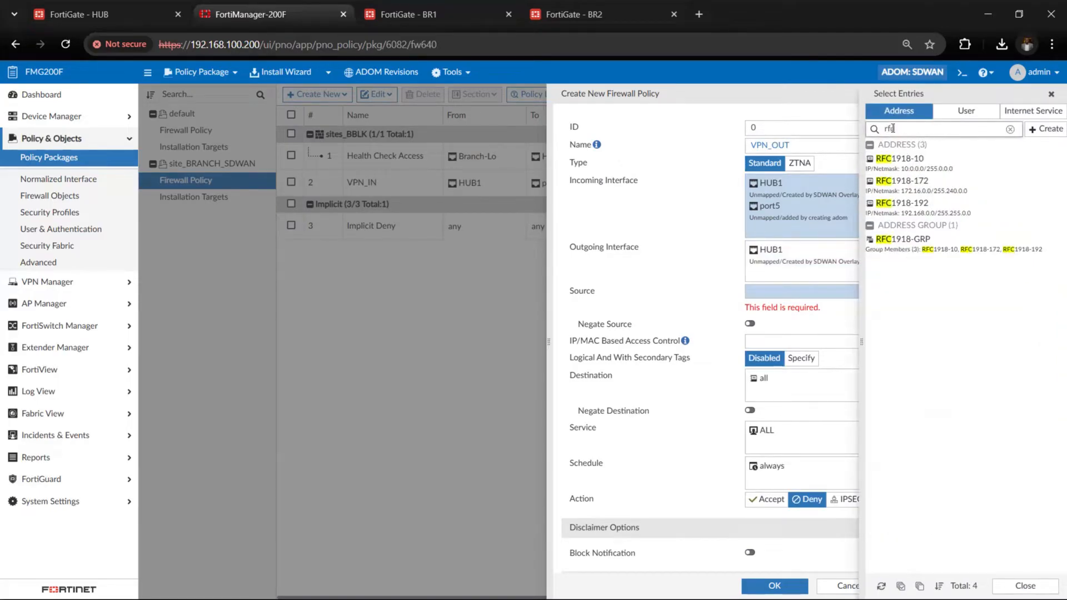
pyautogui.click(905, 250)
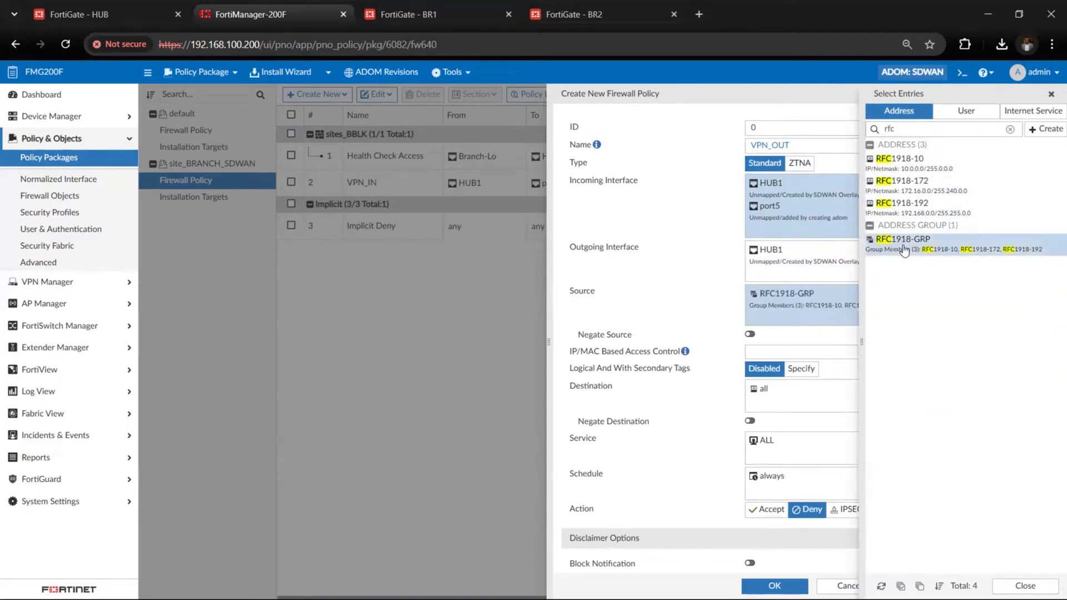
# Set the VPN_OUT policy's destination to the RFC1918-GRP address group
pyautogui.click(812, 405)
pyautogui.click(900, 128)
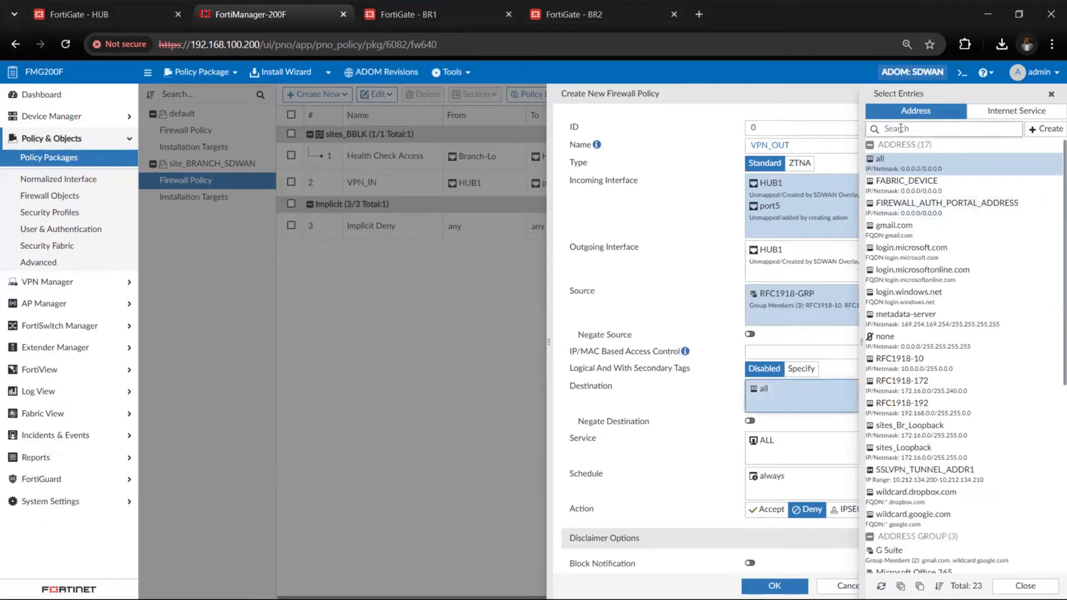
pyautogui.write('r')
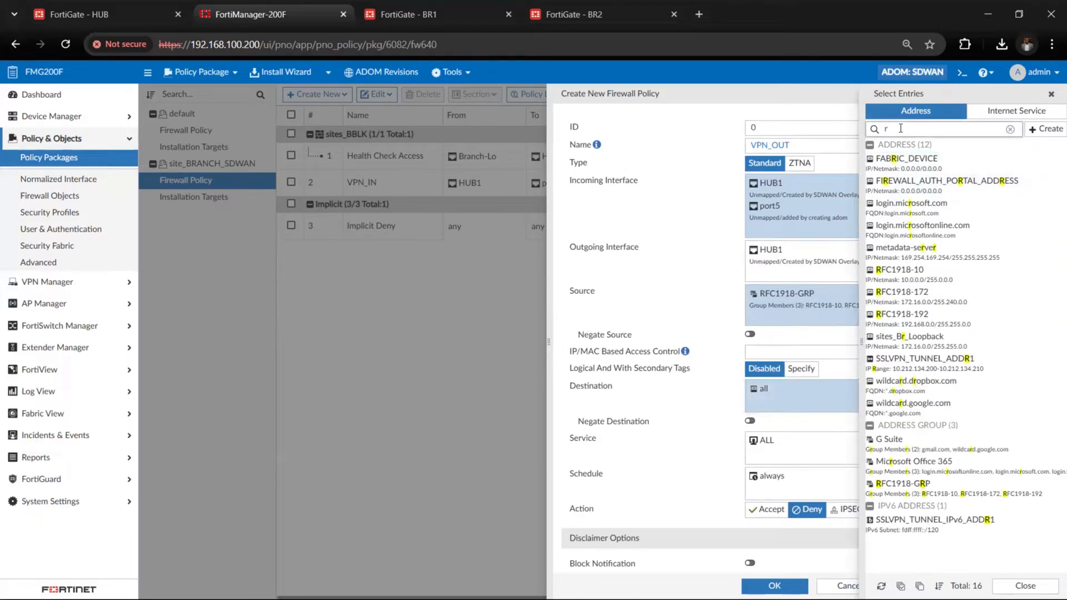
pyautogui.write('fc')
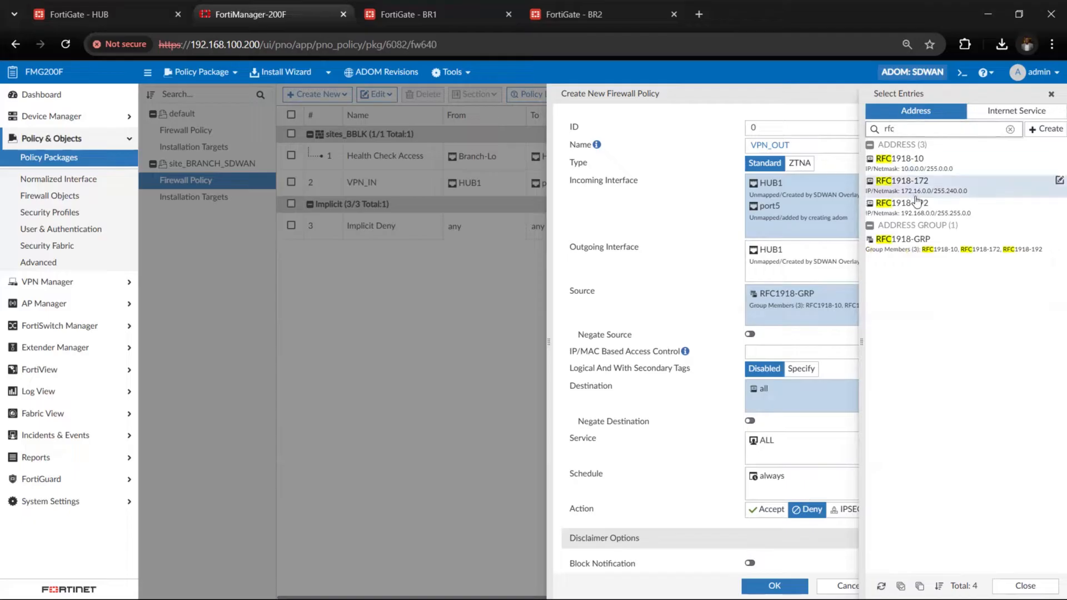
pyautogui.click(924, 244)
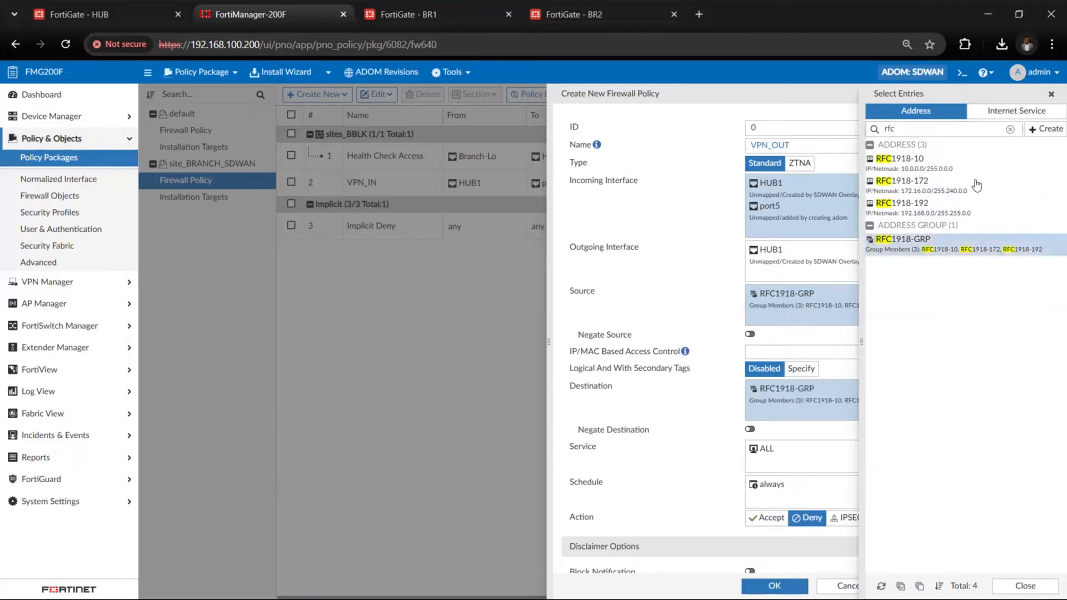
pyautogui.click(1052, 95)
# Set the VPN_OUT policy's action to Accept
pyautogui.scroll(-2, 769, 336)
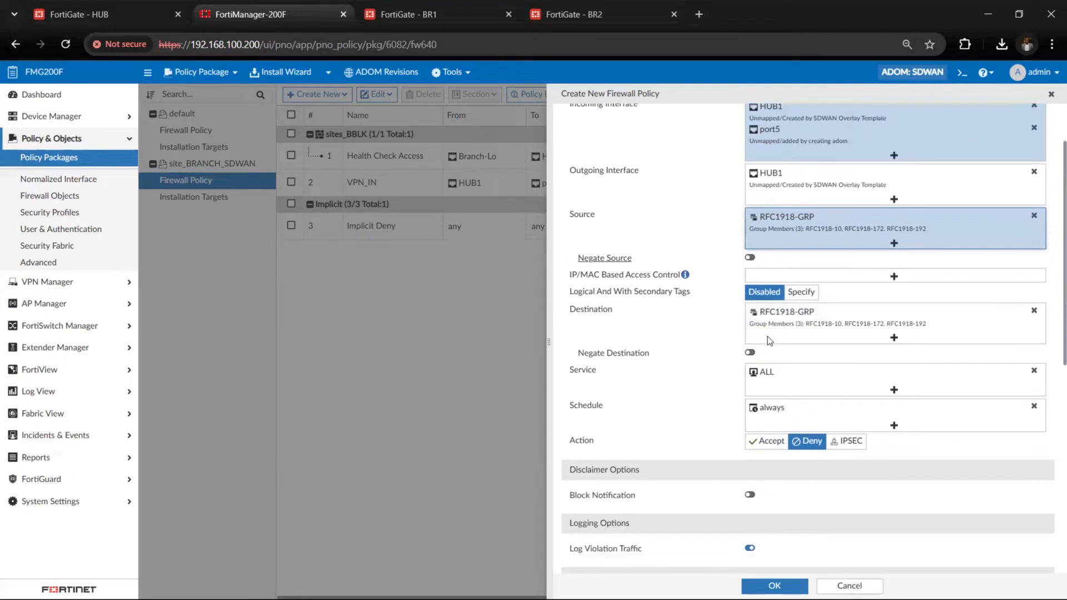
pyautogui.scroll(-1, 768, 336)
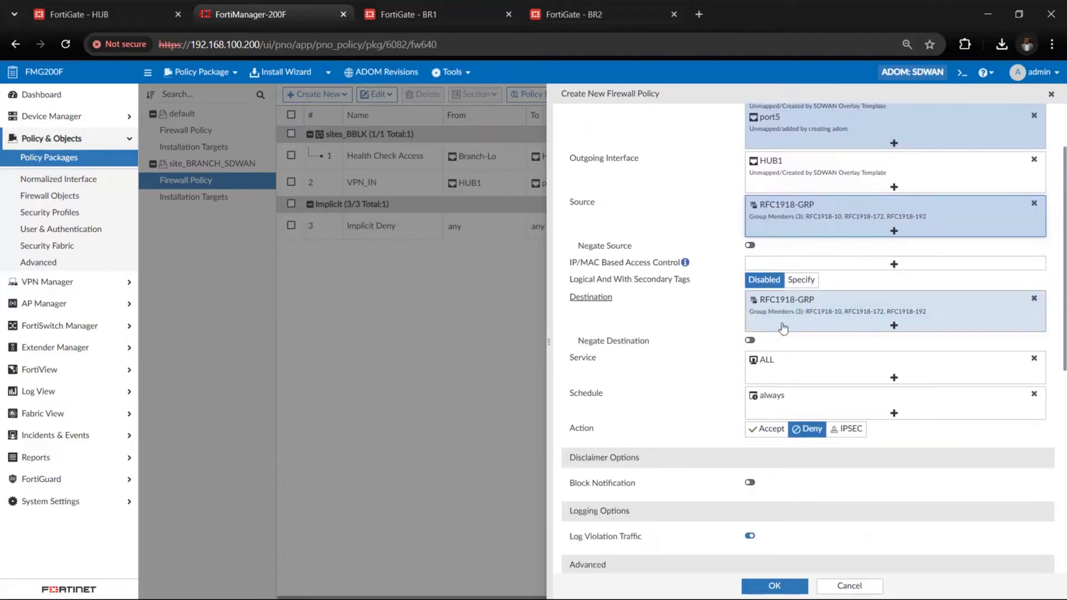
pyautogui.scroll(-2, 698, 432)
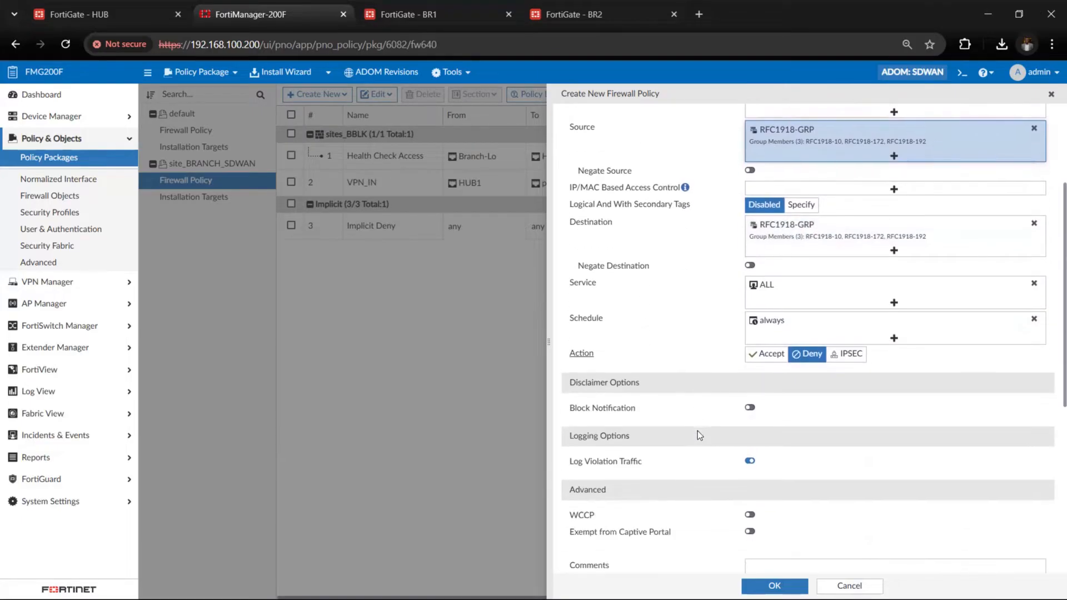
pyautogui.click(767, 354)
# Enter the change note "vpnout" for the VPN_OUT policy and save the policy
pyautogui.scroll(-10, 750, 515)
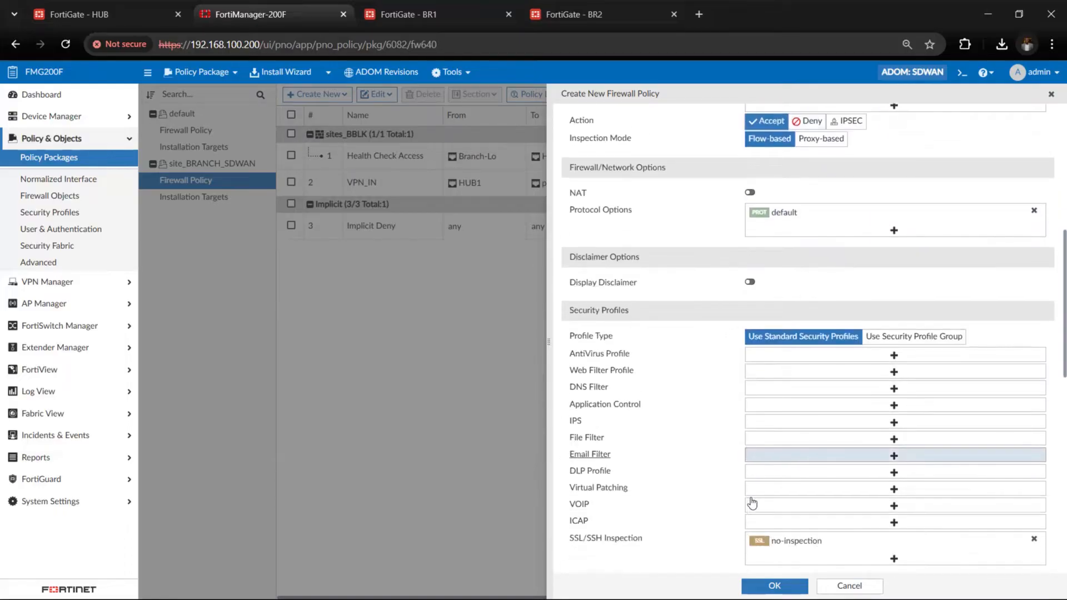
pyautogui.scroll(-10, 753, 495)
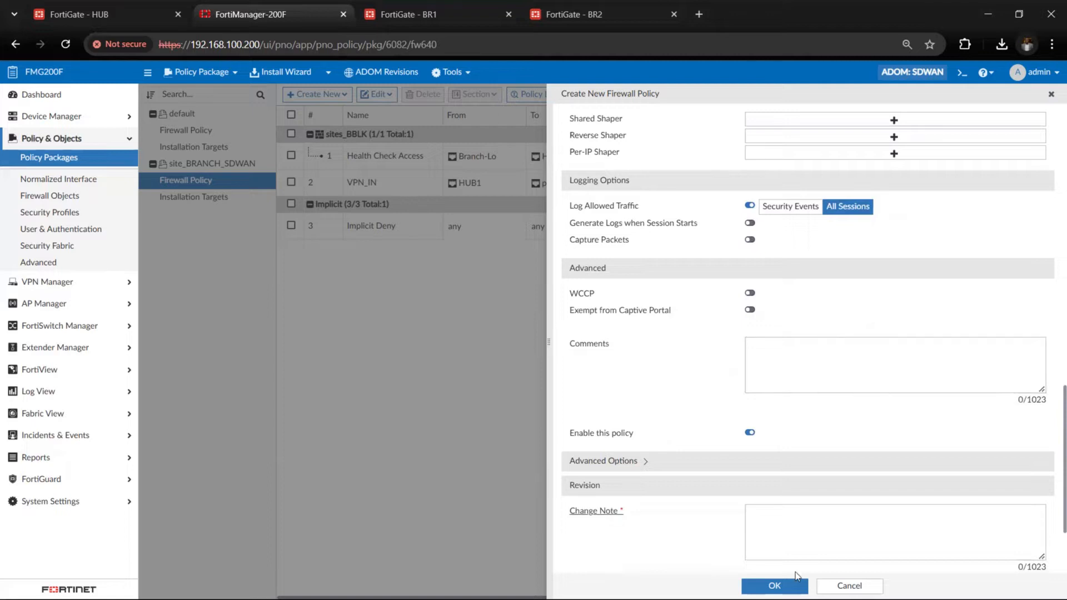
pyautogui.click(807, 535)
pyautogui.write('vpn')
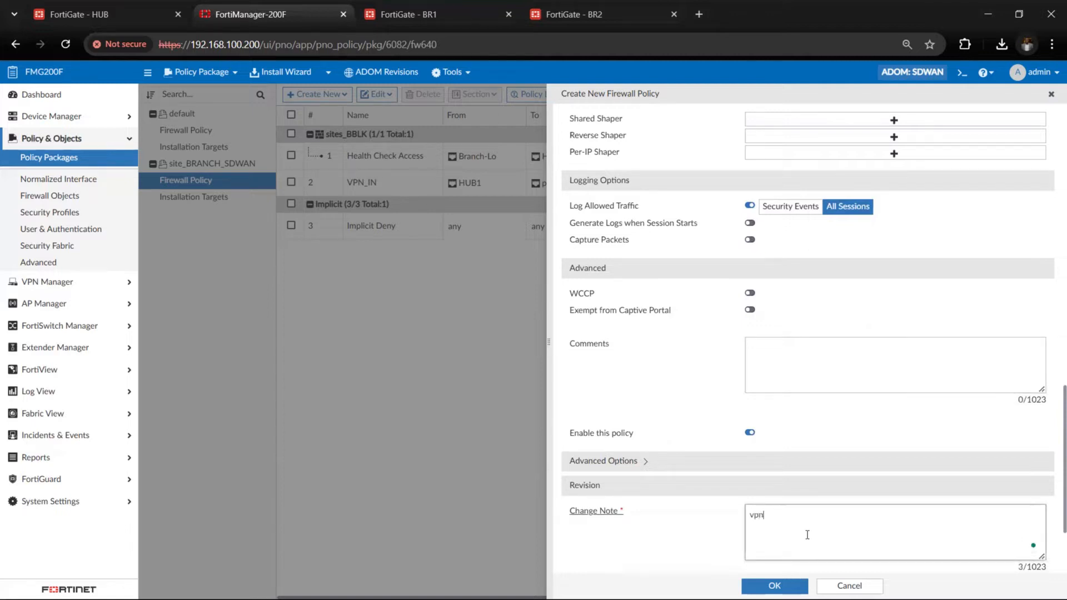
pyautogui.write('out')
pyautogui.click(781, 585)
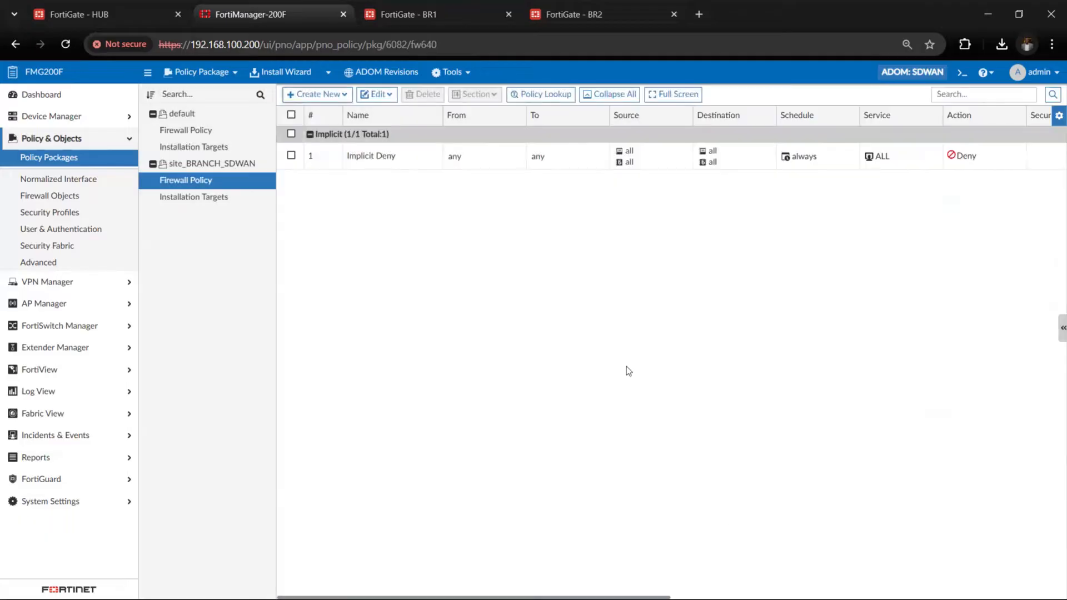
# Start another firewall policy in the site_BRANCH_SDWAN package and name it Inet_out
pyautogui.click(341, 95)
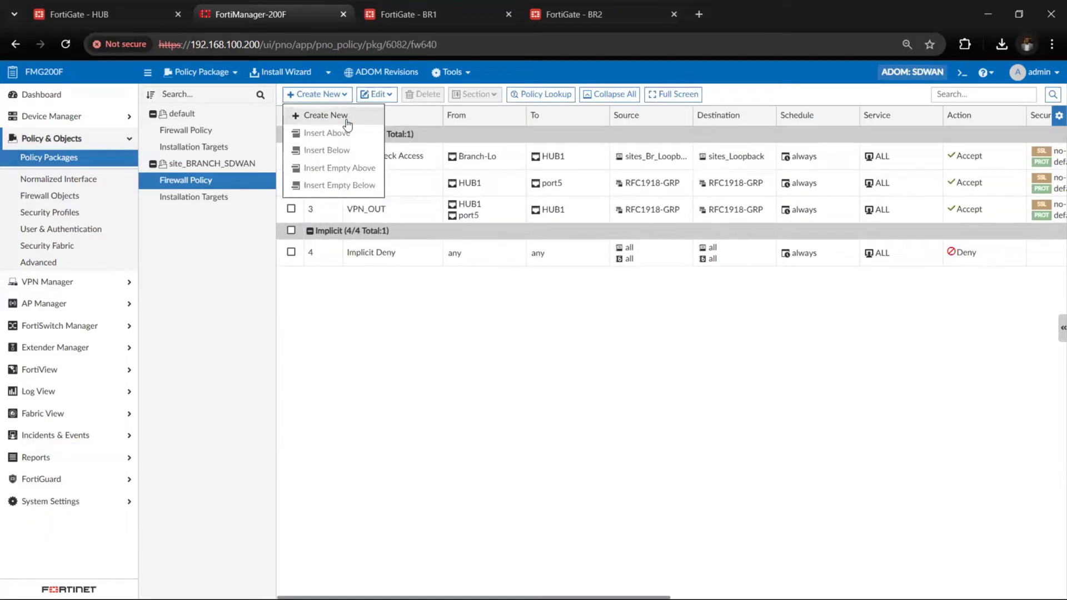
pyautogui.click(326, 115)
pyautogui.click(780, 144)
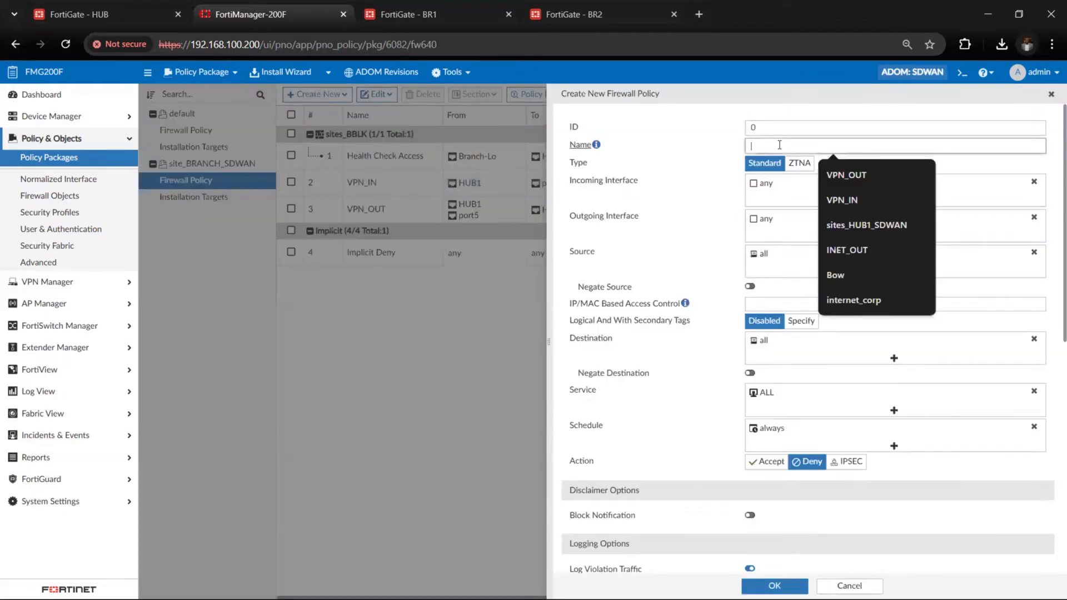
pyautogui.write('Ine')
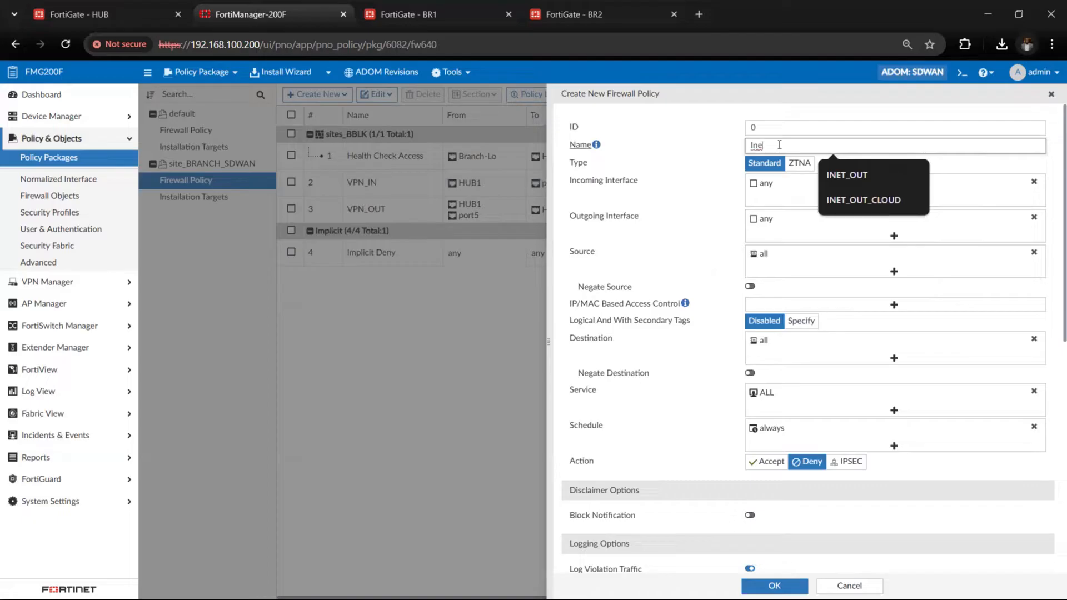
pyautogui.write('t_out')
# Replace the Inet_out policy's incoming interface with port5
pyautogui.click(1034, 182)
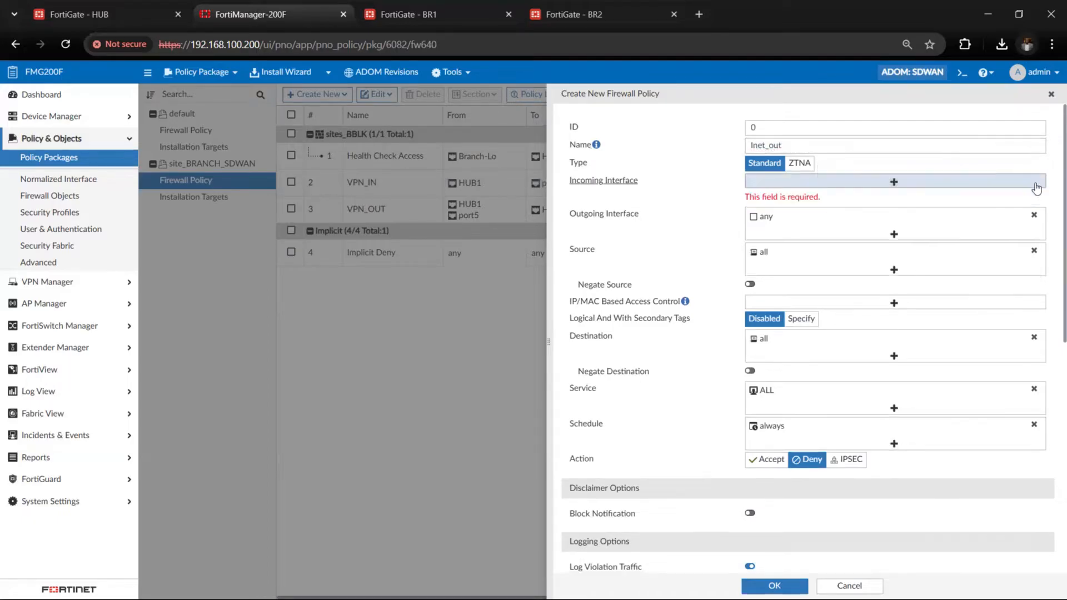
pyautogui.click(905, 184)
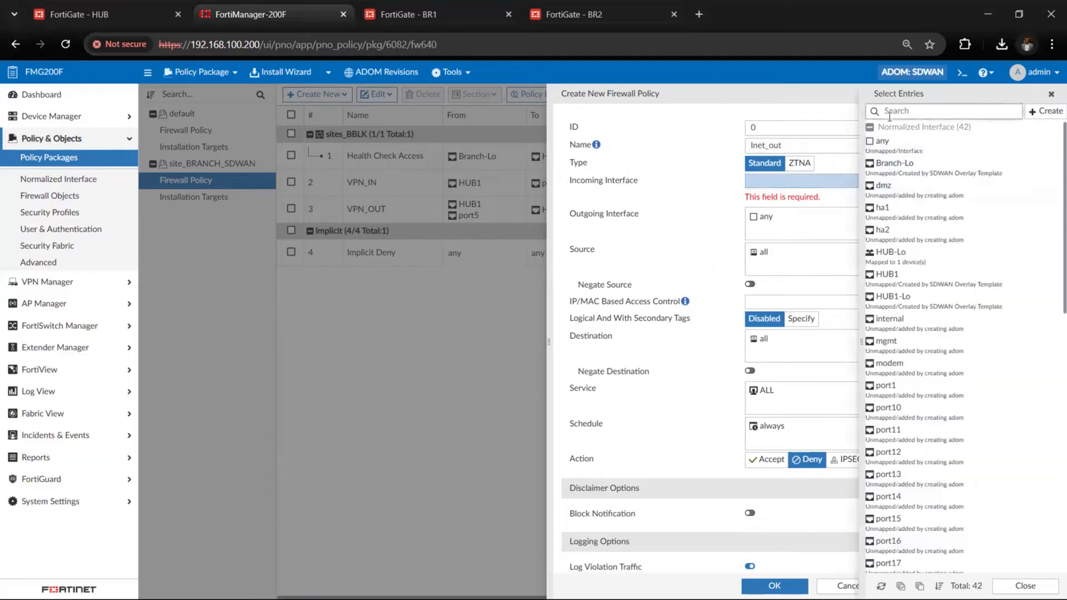
pyautogui.write('port')
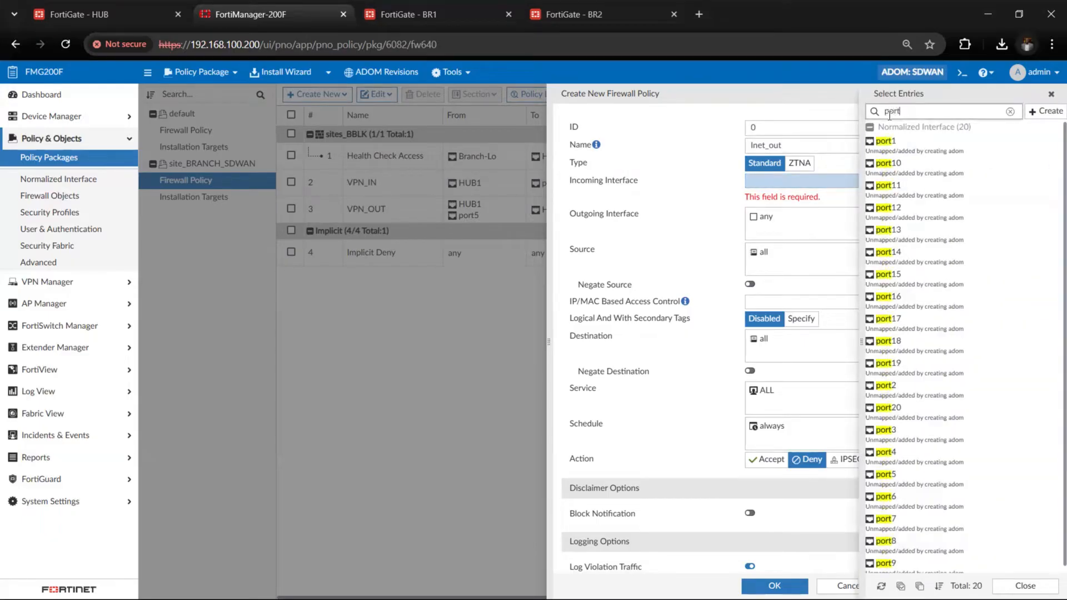
pyautogui.write('5')
pyautogui.click(889, 145)
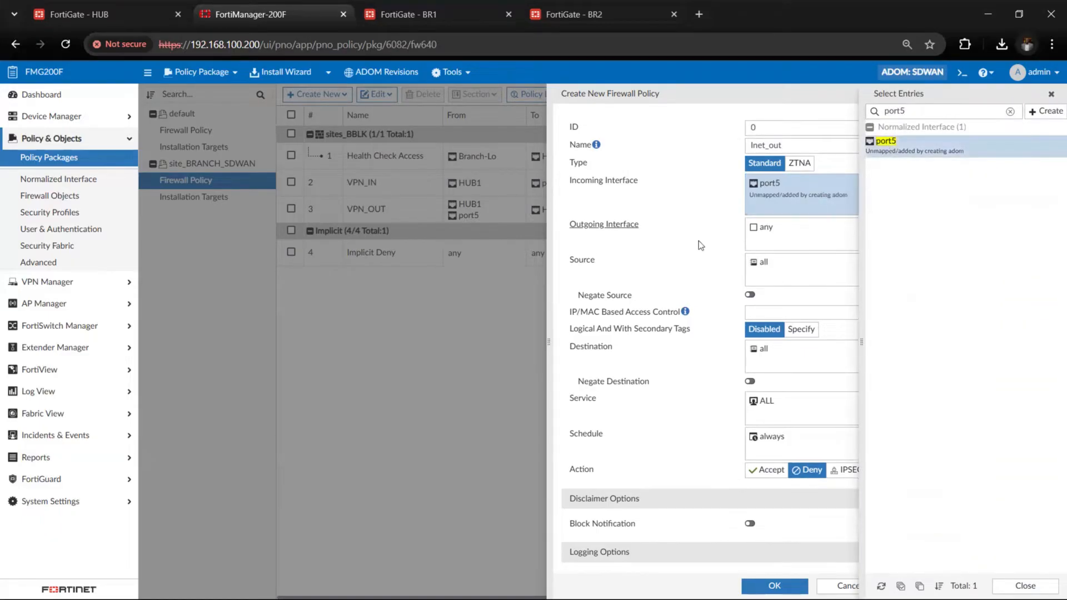
# Replace the Inet_out policy's outgoing interface with the WAN1 SD-WAN zone
pyautogui.click(773, 244)
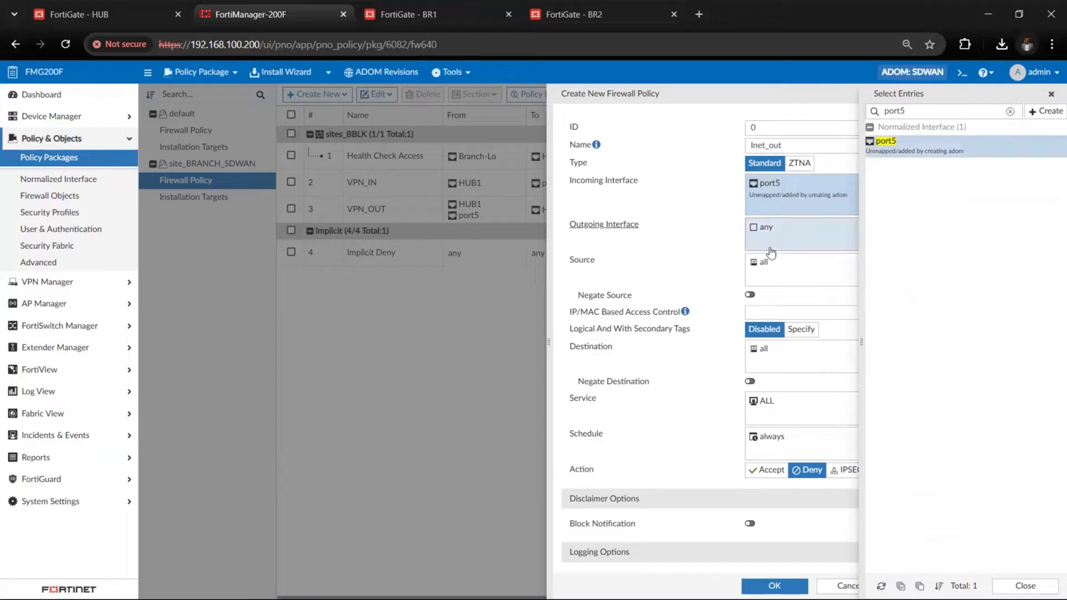
pyautogui.click(884, 115)
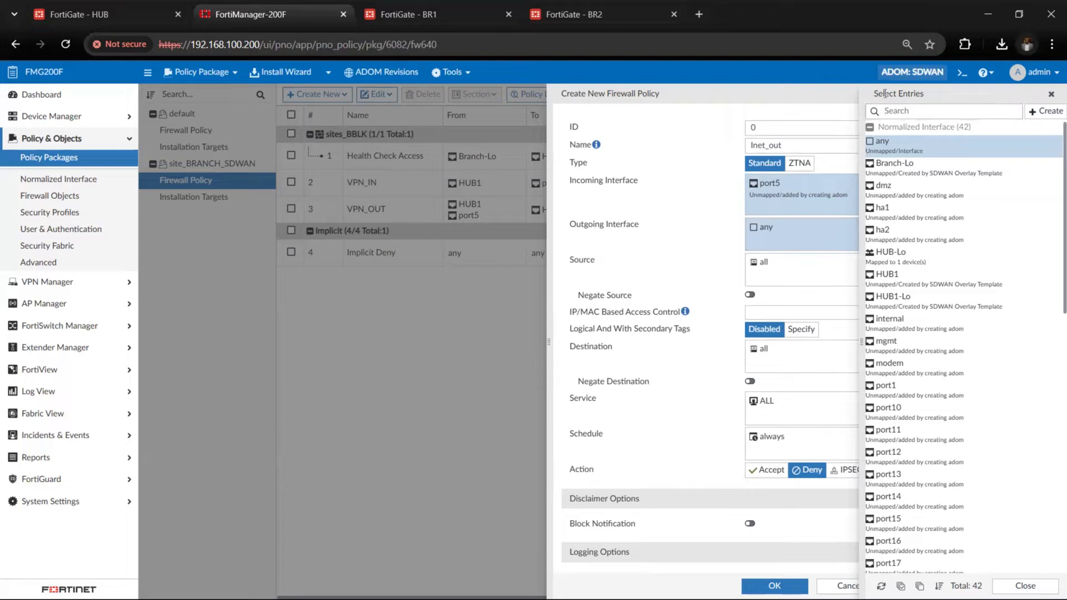
pyautogui.write('wan1')
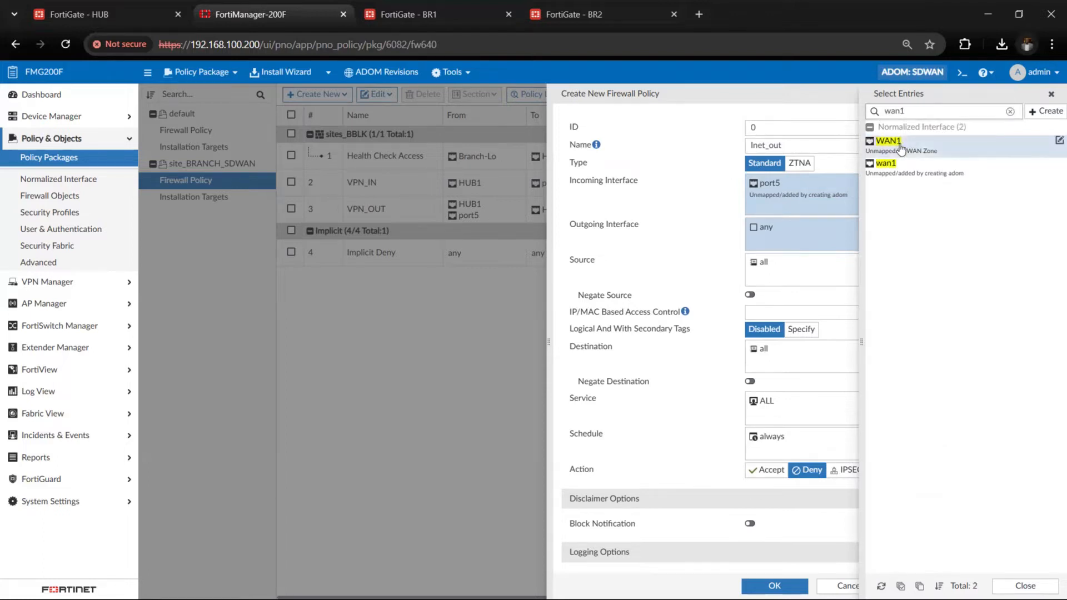
pyautogui.click(900, 148)
pyautogui.click(797, 290)
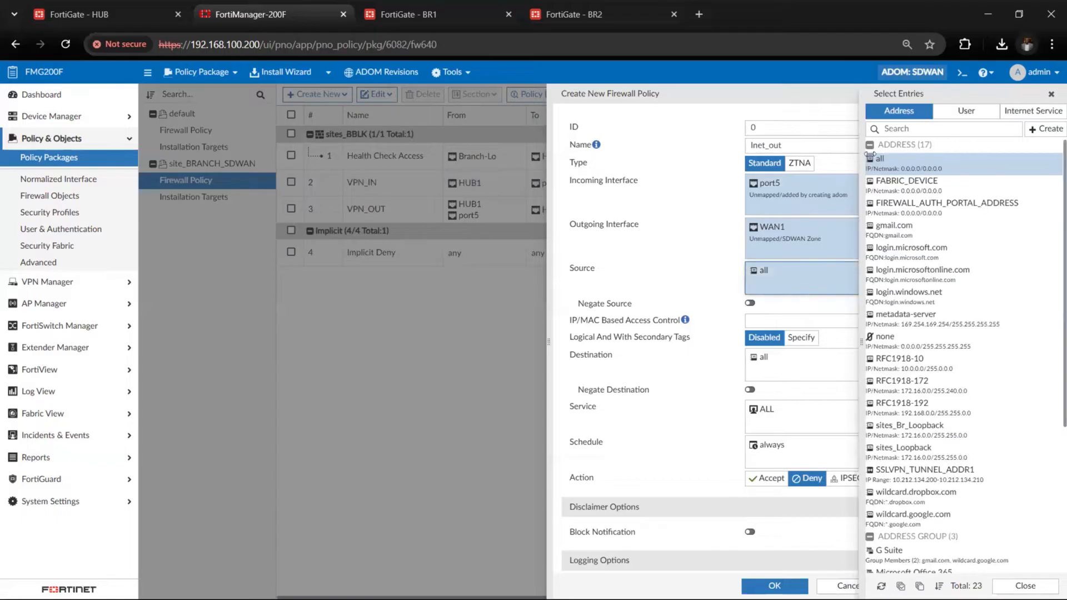
pyautogui.click(898, 130)
pyautogui.write('wan')
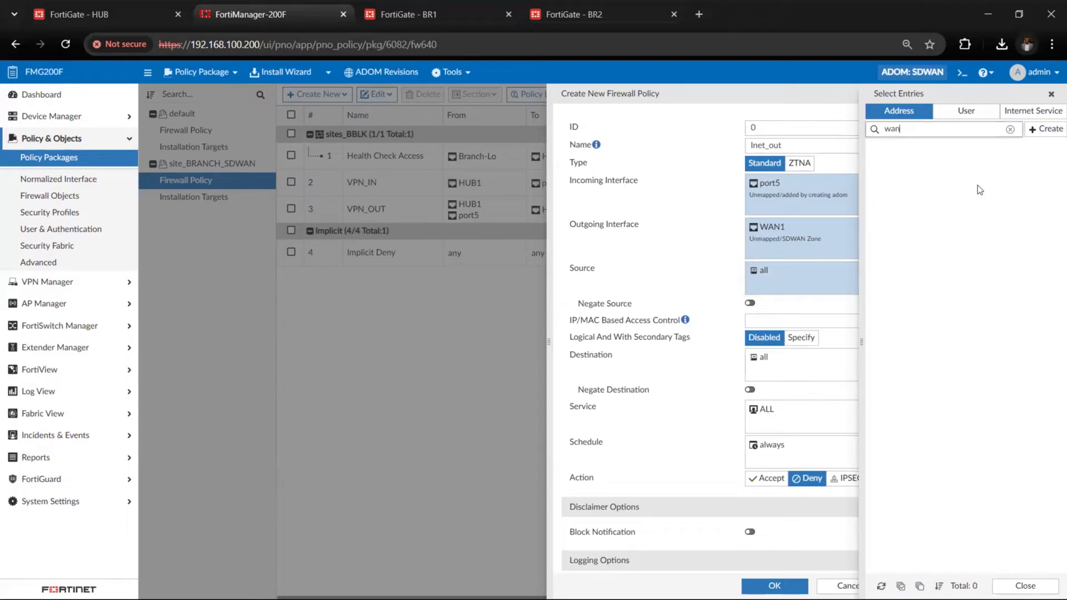
# Add the WAN2 SD-WAN zone as a second outgoing interface of the Inet_out policy
pyautogui.click(806, 242)
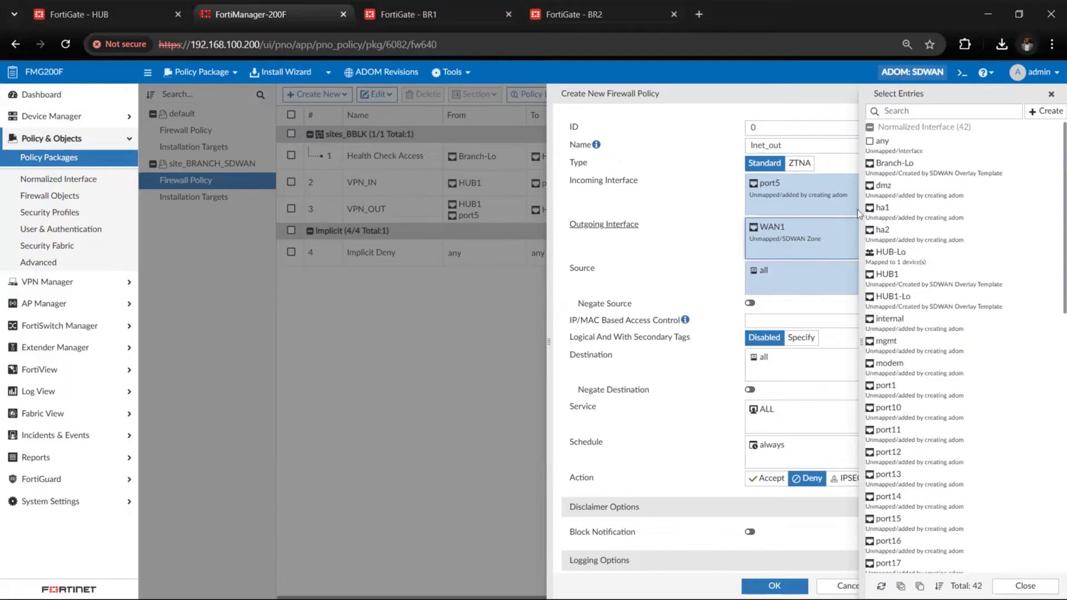
pyautogui.click(886, 114)
pyautogui.write('wan')
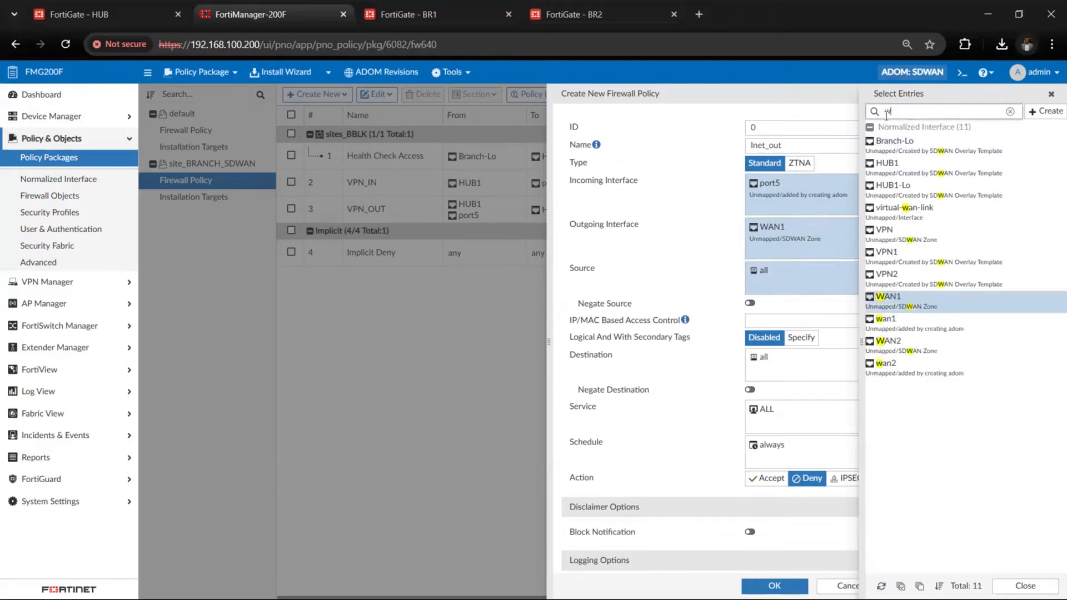
pyautogui.write('2')
pyautogui.click(889, 141)
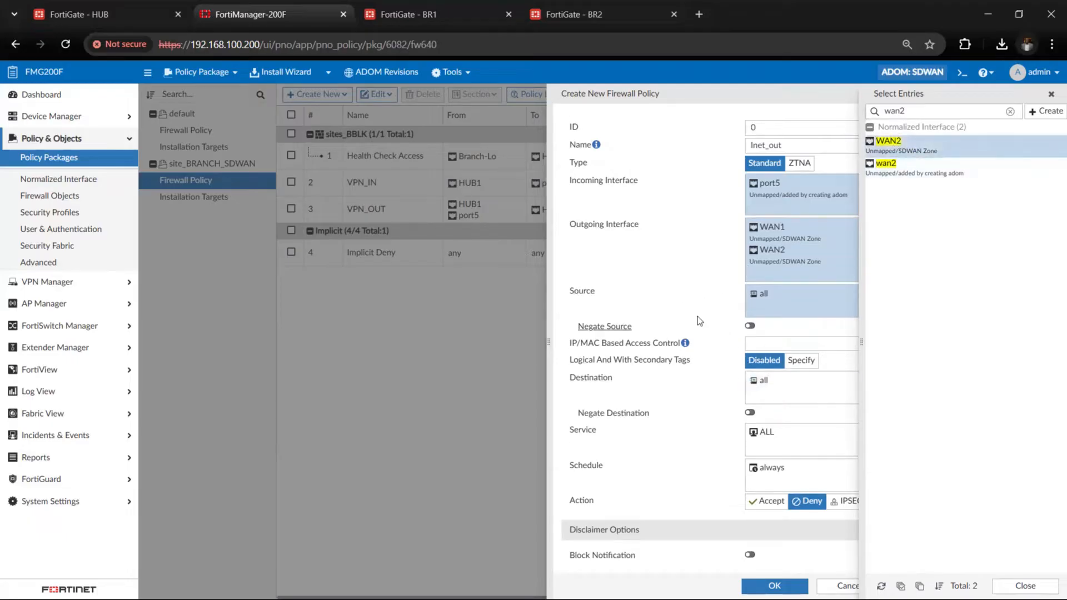
# Replace the Inet_out policy's source with the RFC1918-GRP address group
pyautogui.click(768, 303)
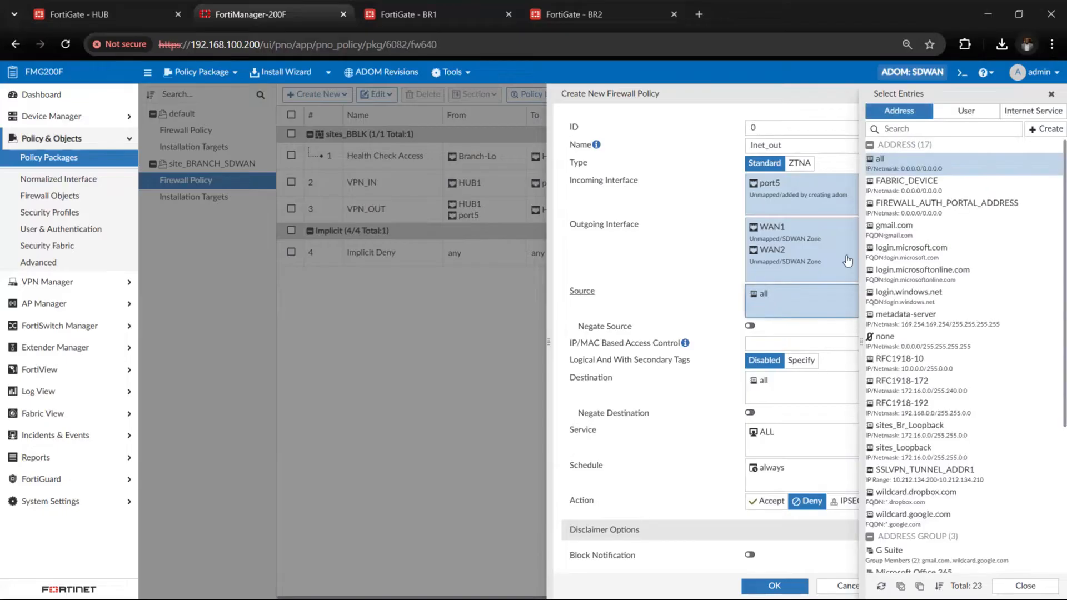
pyautogui.click(891, 129)
pyautogui.write('rfc')
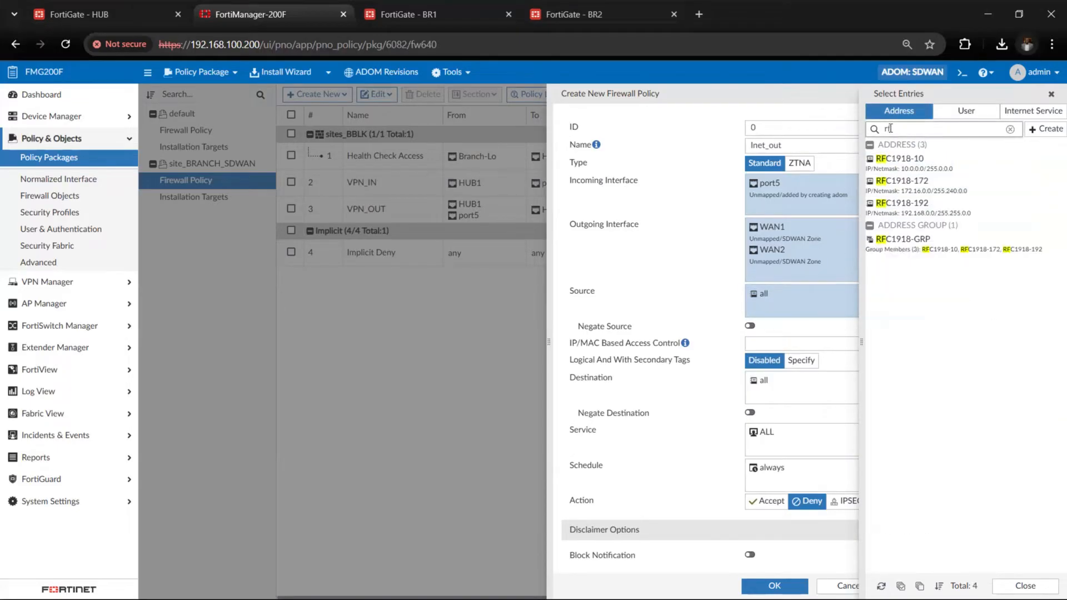
pyautogui.click(937, 252)
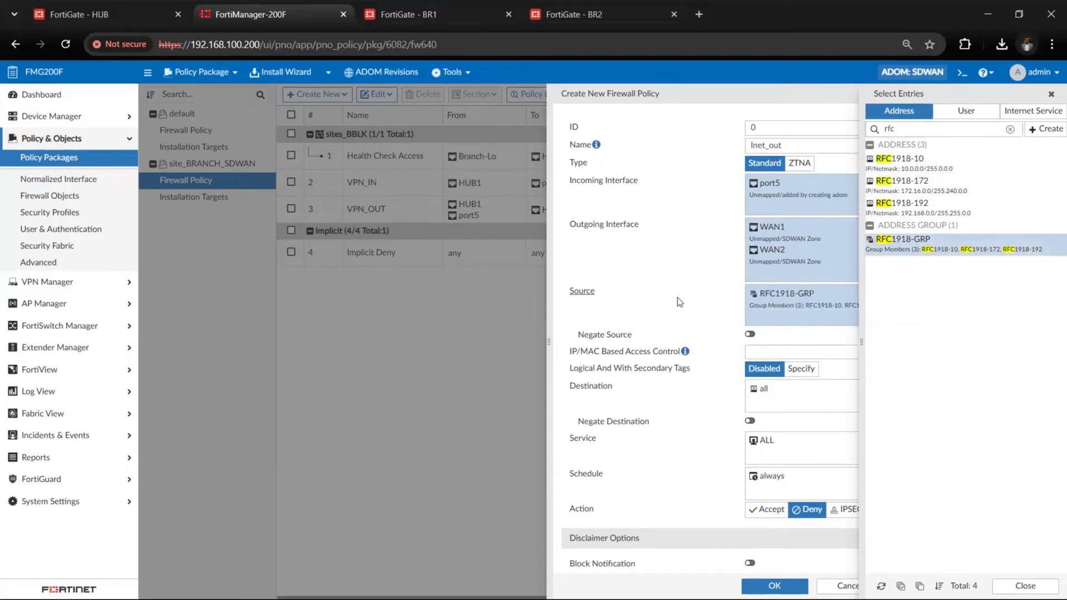
pyautogui.click(1051, 95)
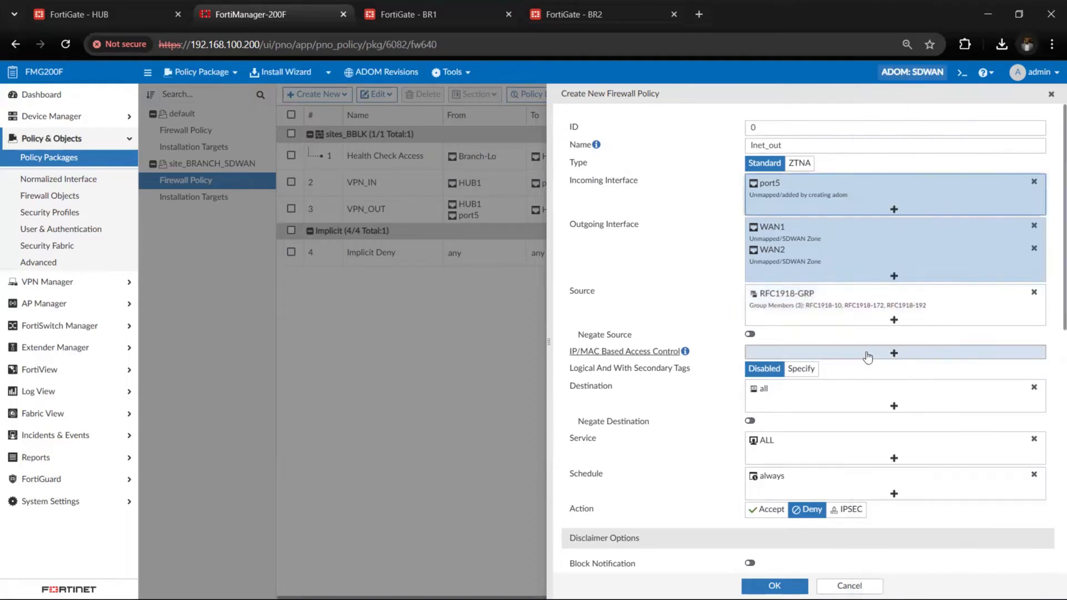
# Add the IPv6 all address to the Inet_out policy's destination and remove it again
pyautogui.click(880, 404)
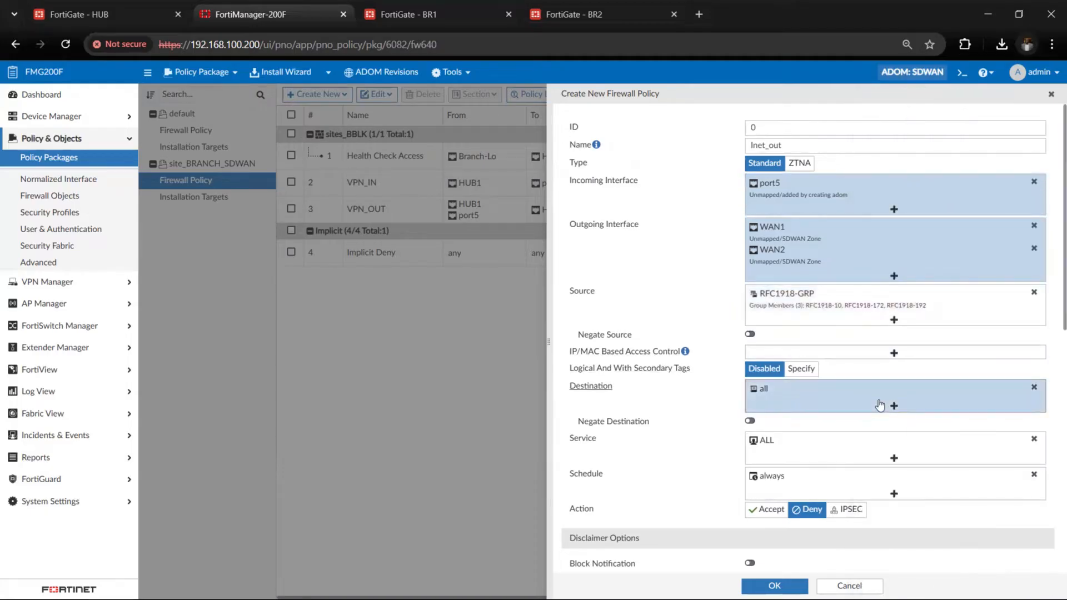
pyautogui.write('all')
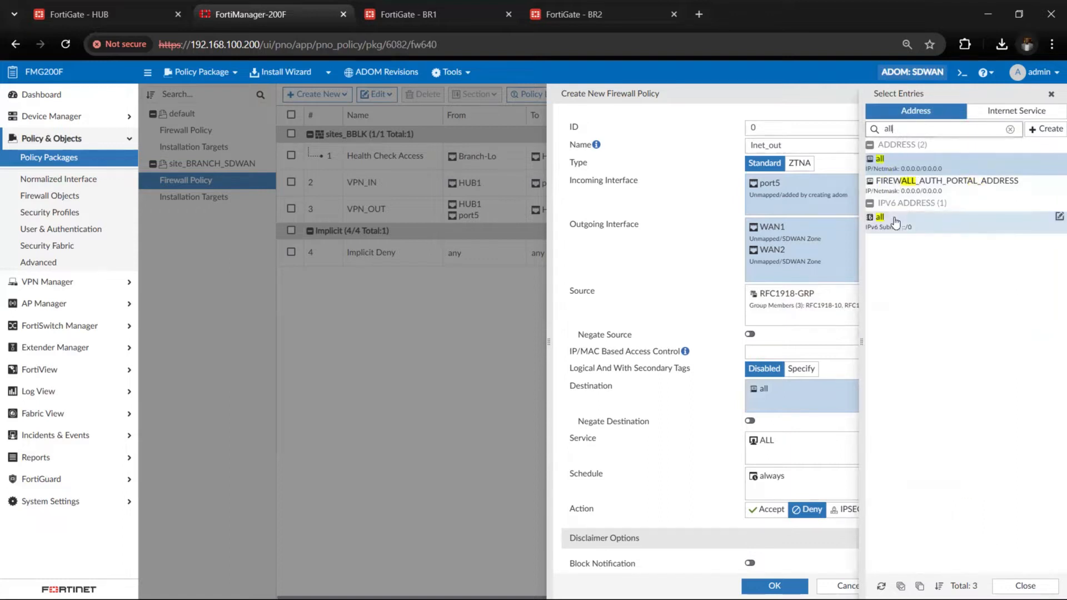
pyautogui.click(895, 223)
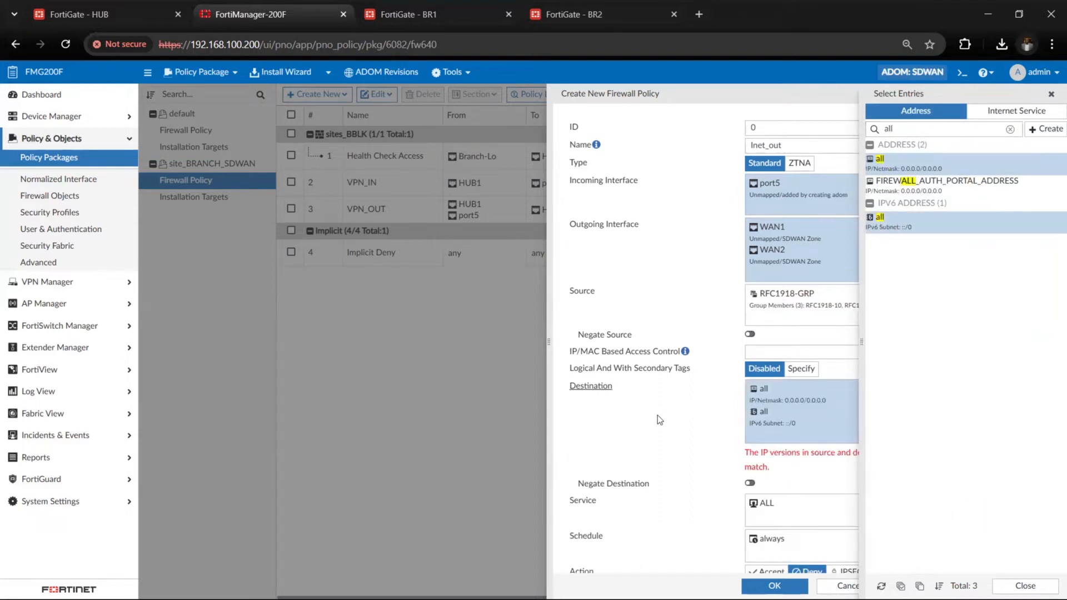
pyautogui.click(1012, 231)
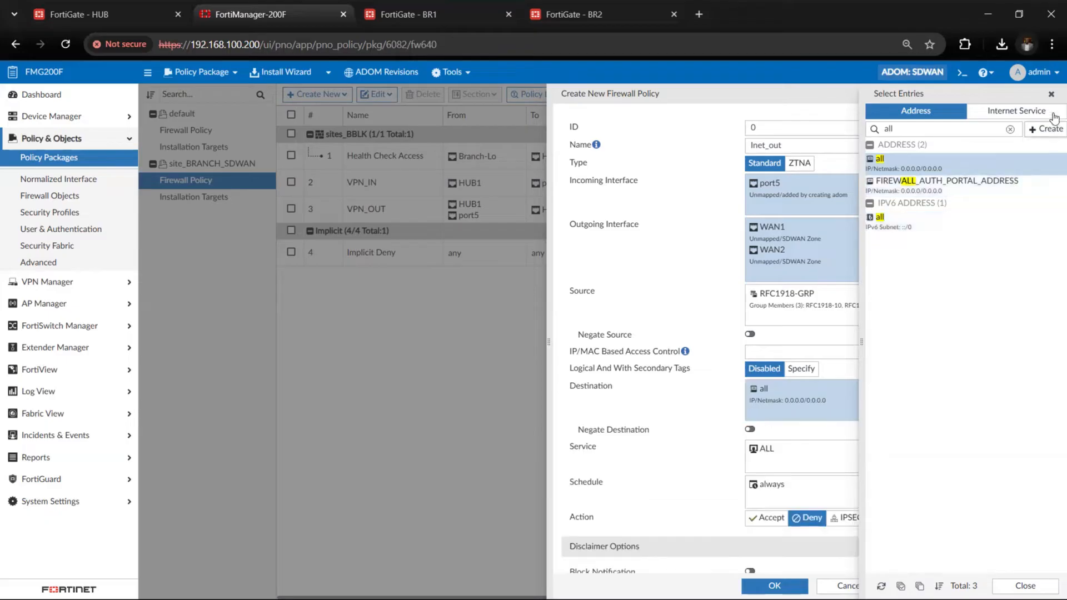
pyautogui.click(1052, 94)
# Set the Inet_out policy's action to Accept and enable NAT using the outgoing interface address
pyautogui.scroll(-3, 864, 363)
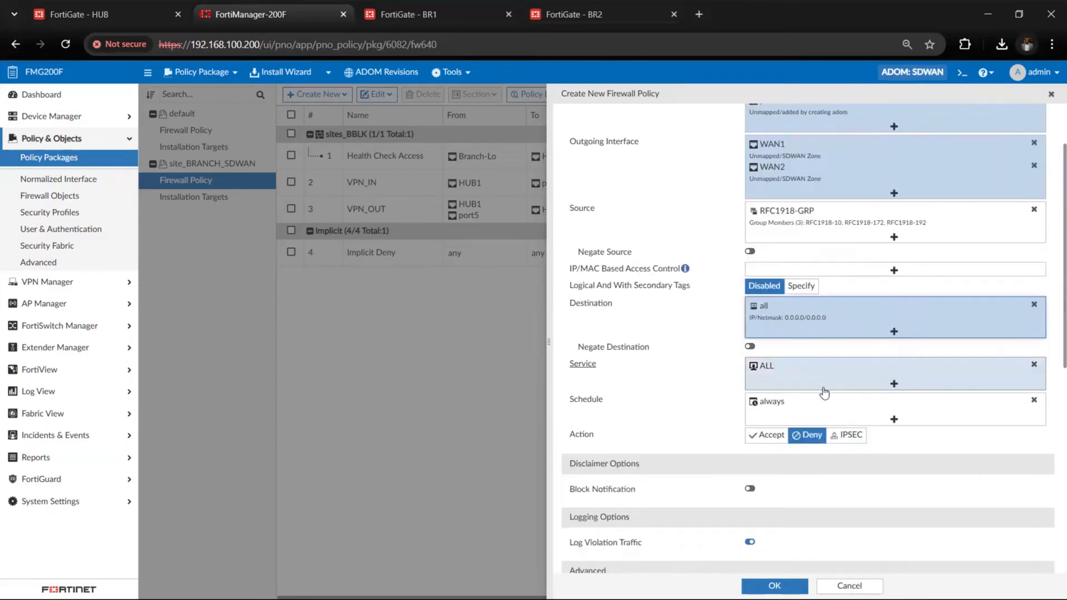
pyautogui.click(766, 387)
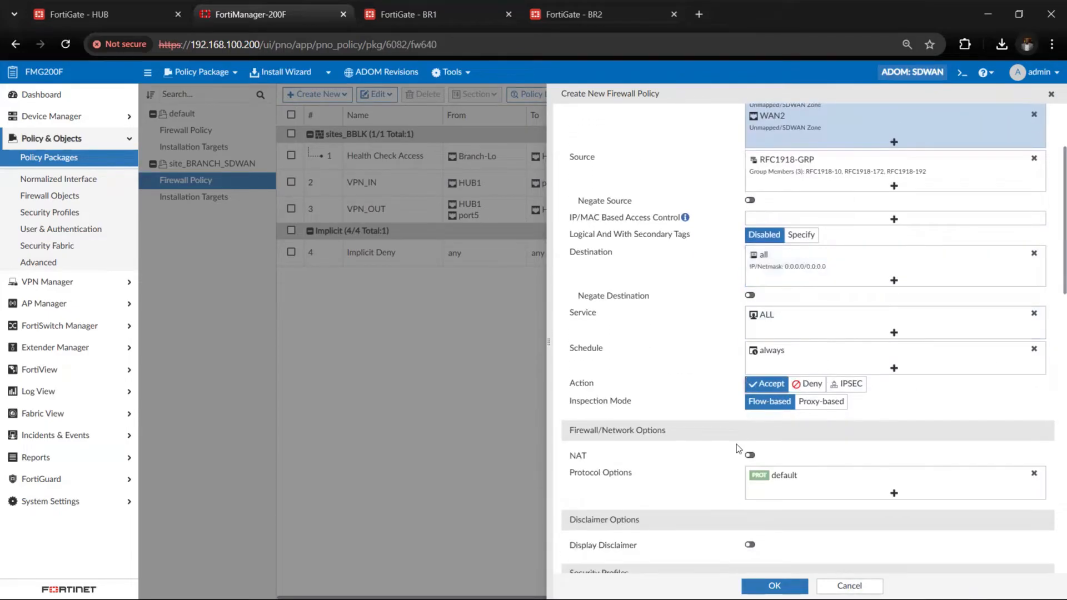
pyautogui.scroll(-1, 736, 445)
pyautogui.click(754, 409)
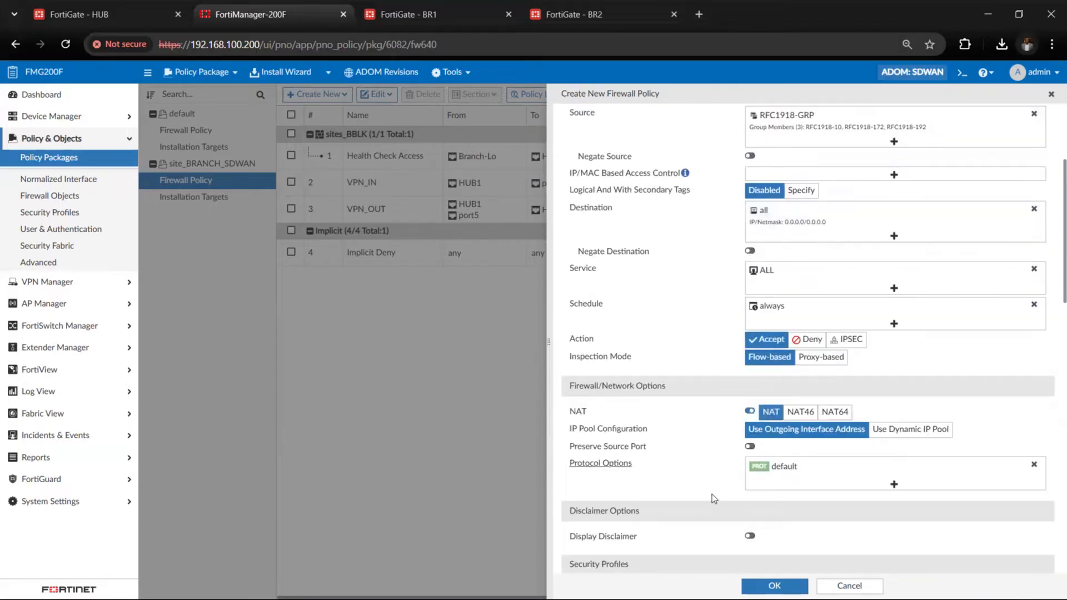
# Enter the change note "Internet policy" for the Inet_out policy and save the policy
pyautogui.scroll(-2, 712, 495)
pyautogui.scroll(-10, 712, 495)
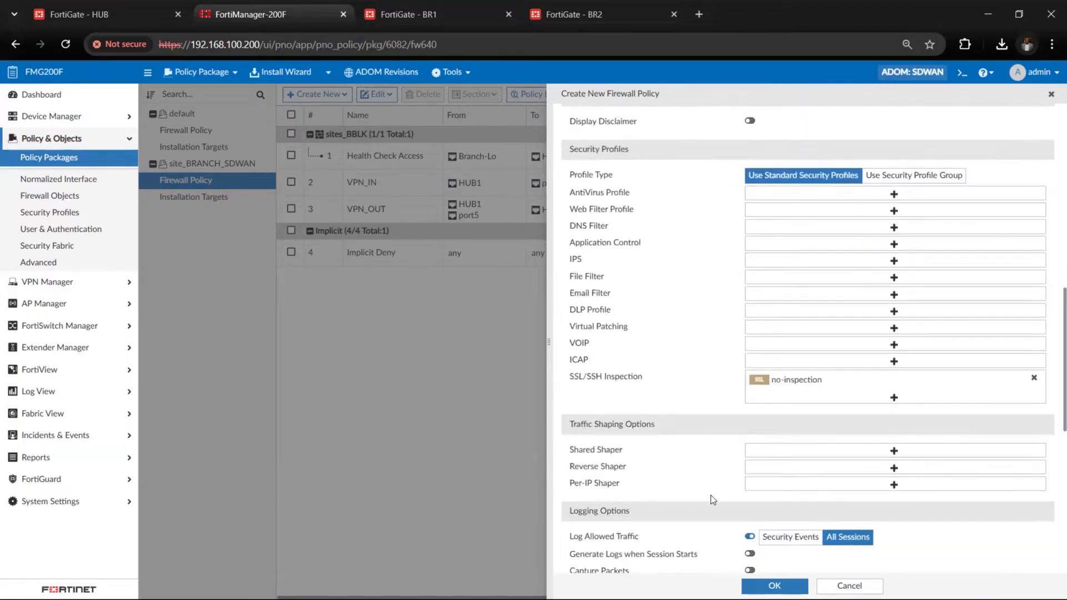
pyautogui.scroll(-4, 729, 465)
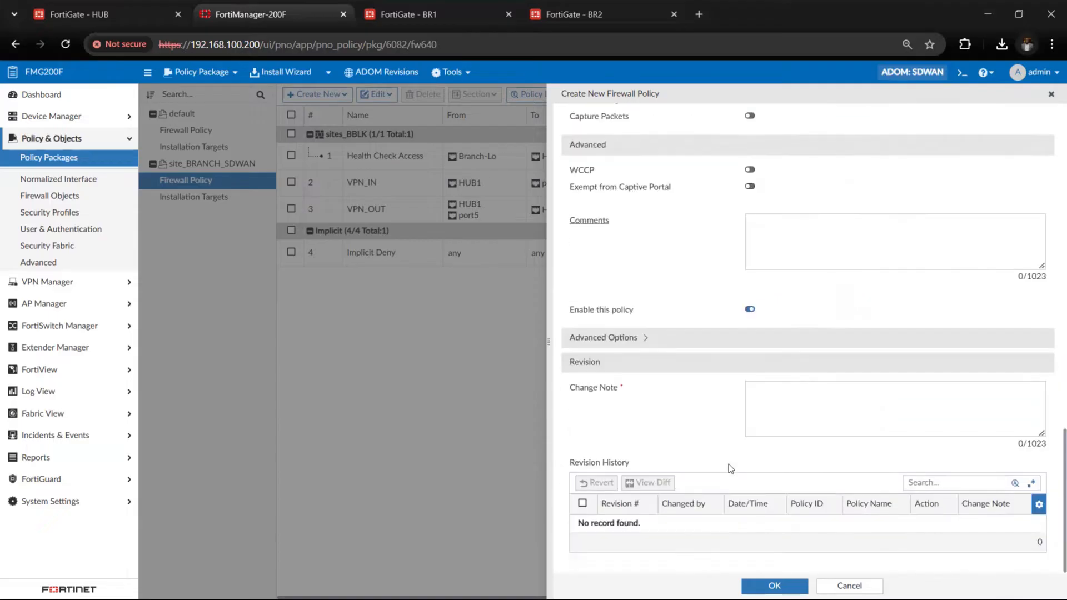
pyautogui.click(778, 402)
pyautogui.write('Interne')
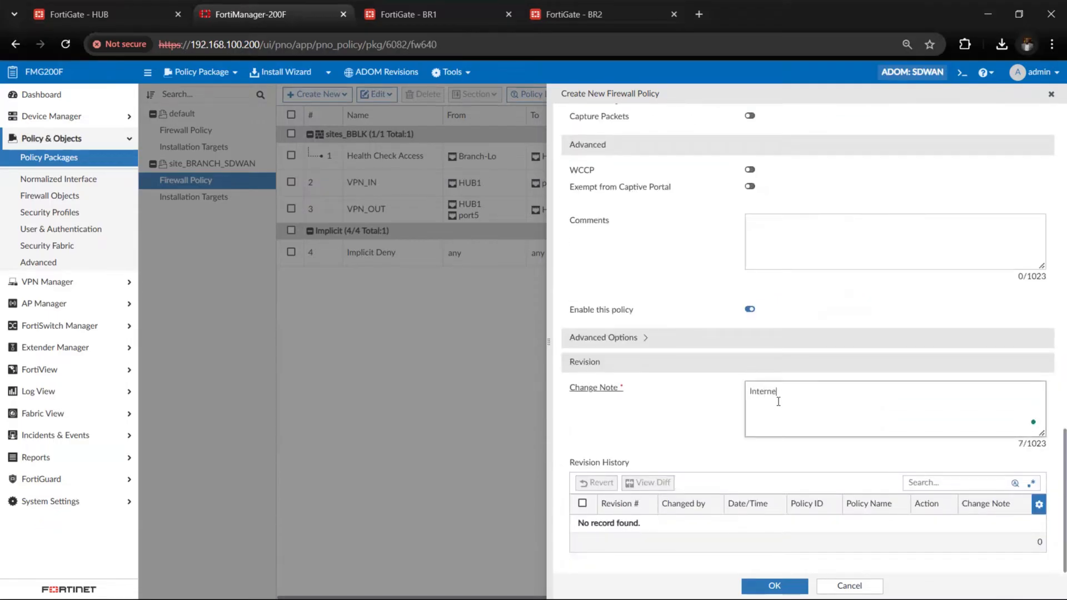
pyautogui.write('t policy')
pyautogui.click(780, 533)
pyautogui.click(774, 586)
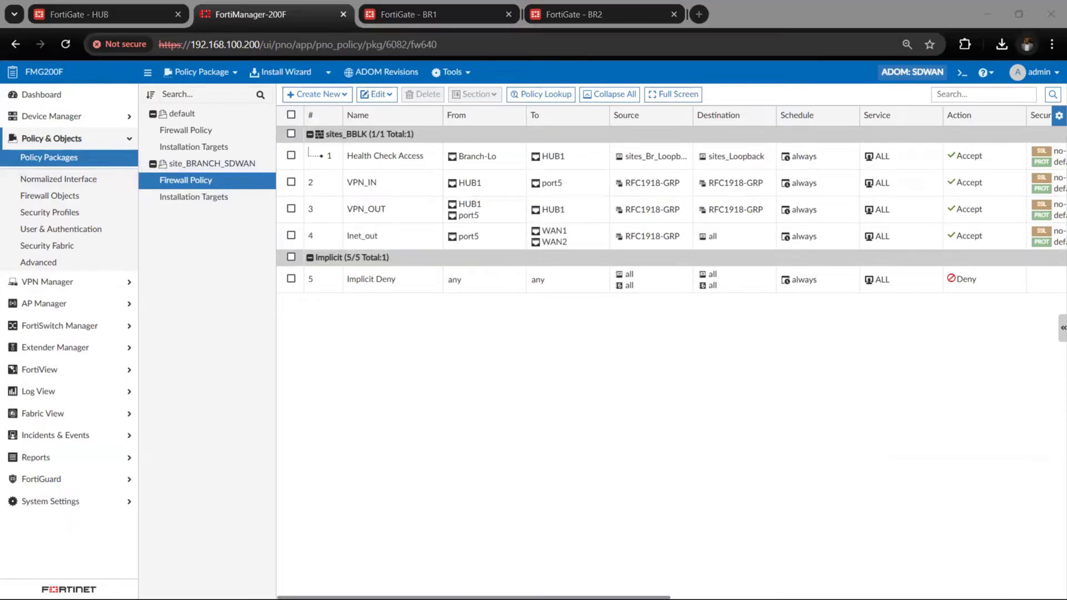
# Review the provisioning template groups sites_HUB1 and sites_BRANCH with their templates and assigned devices
pyautogui.click(62, 116)
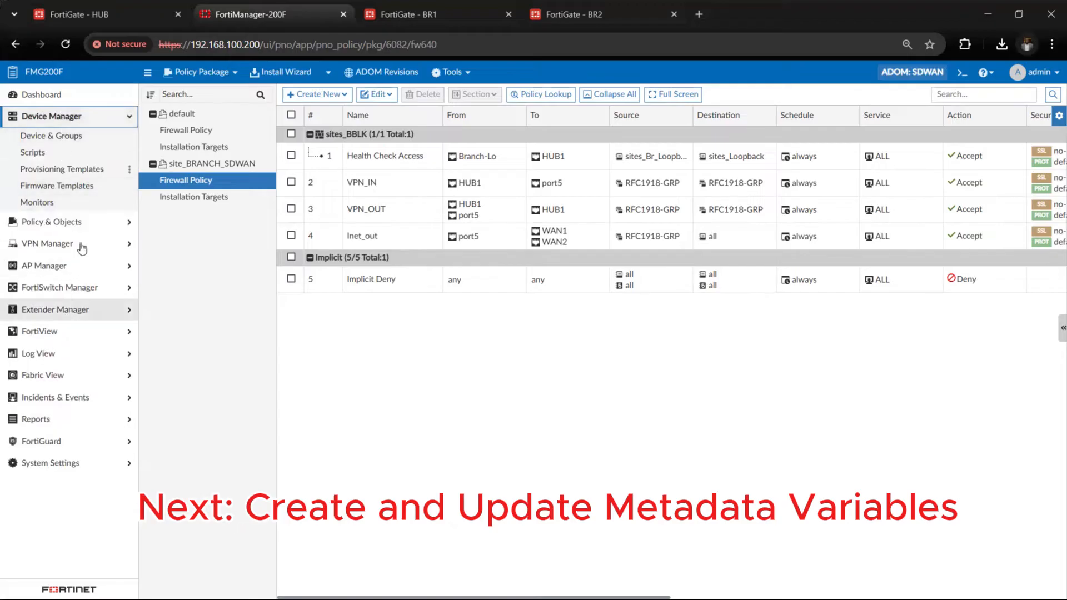
pyautogui.click(82, 176)
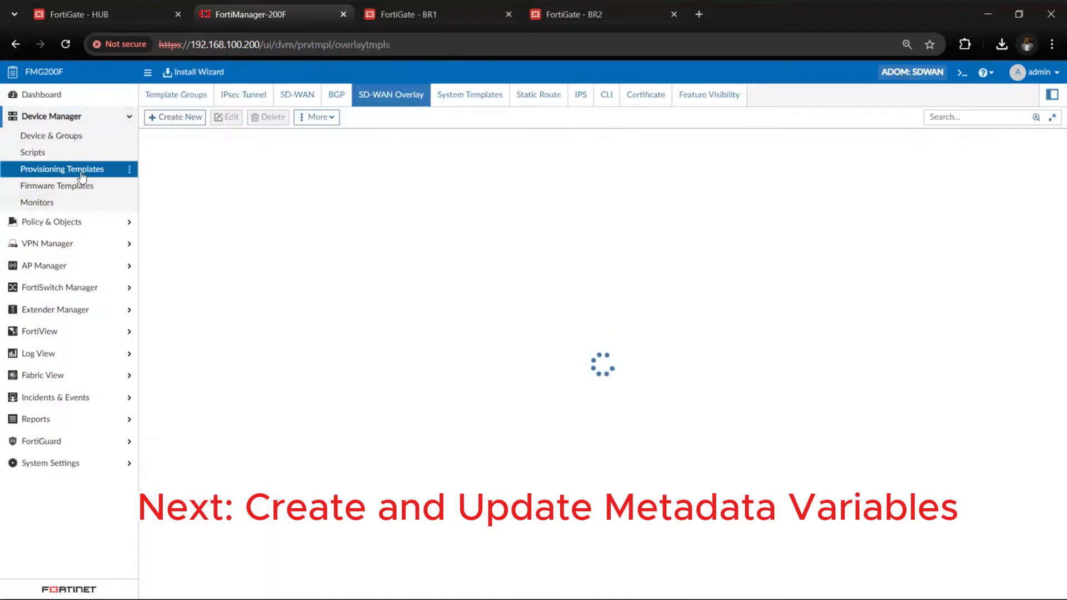
pyautogui.click(198, 96)
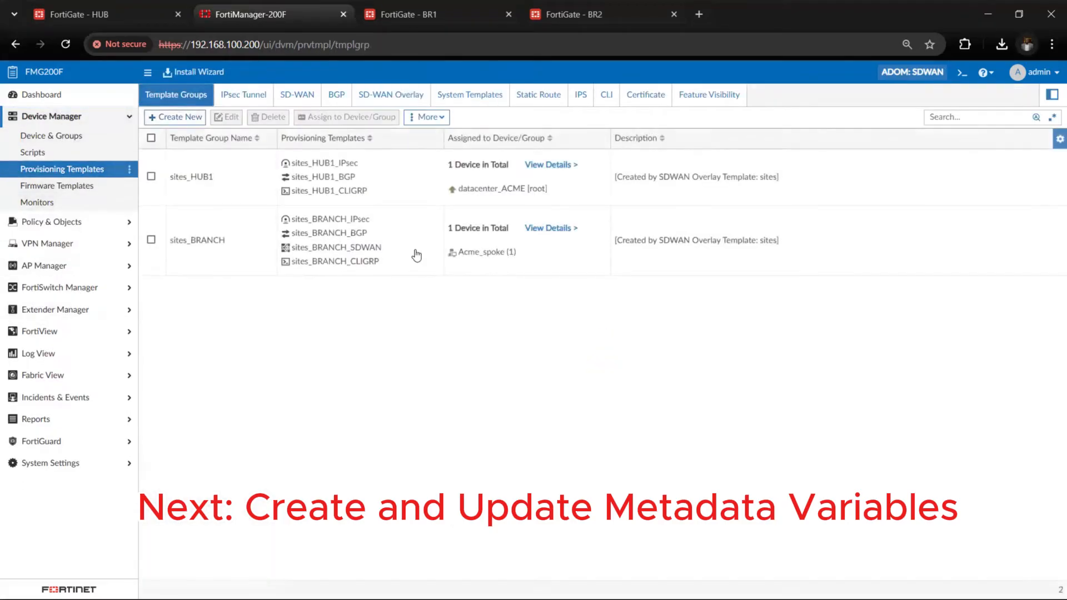
pyautogui.click(395, 198)
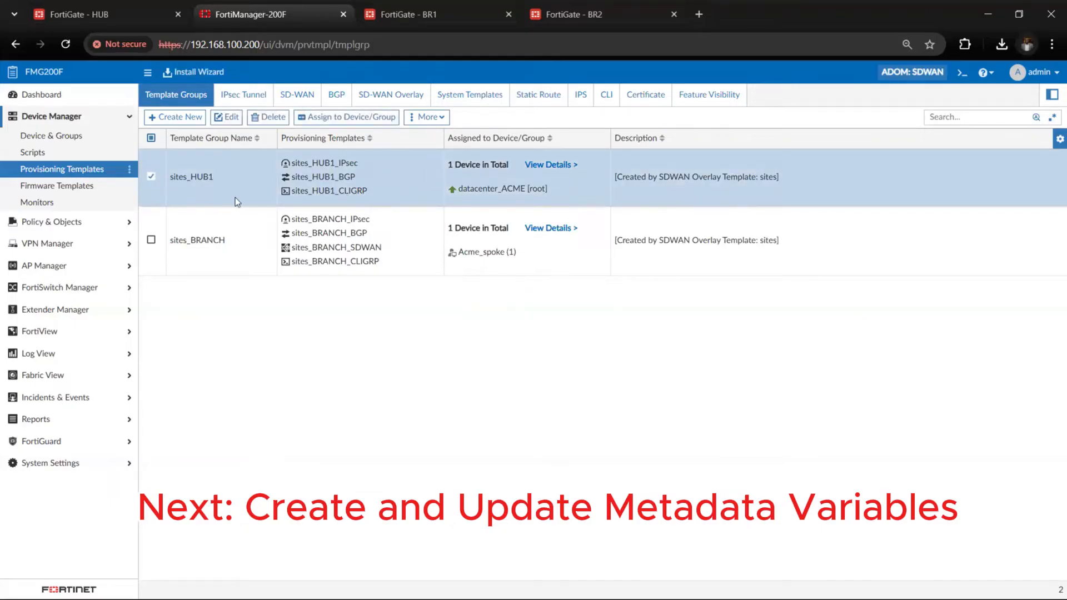
pyautogui.click(209, 251)
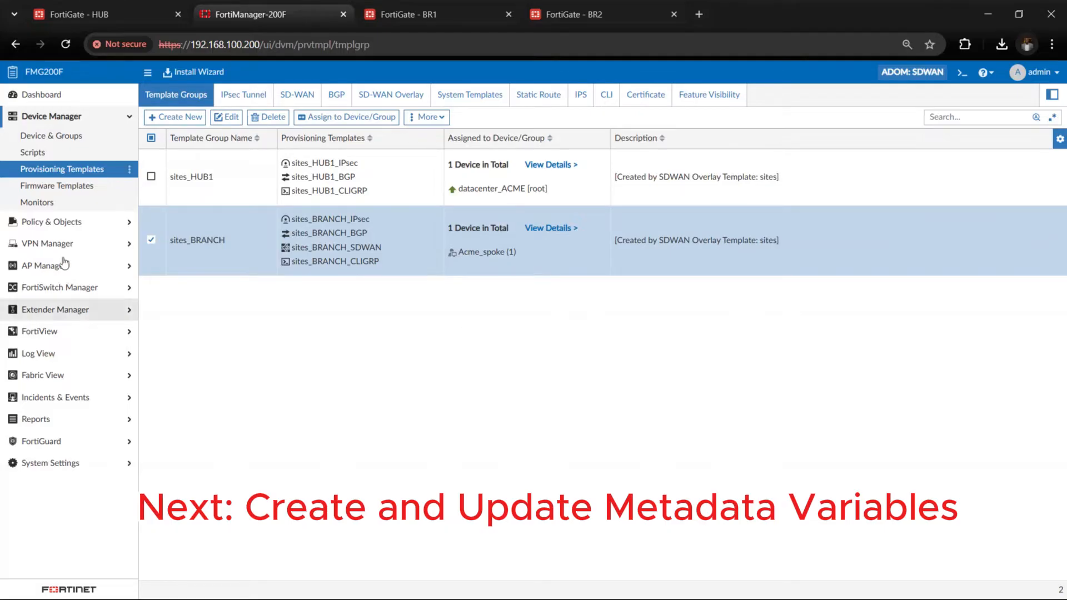
# Start a new device script named fmg_variable with the comment "Create and update metadata variables"
pyautogui.click(58, 154)
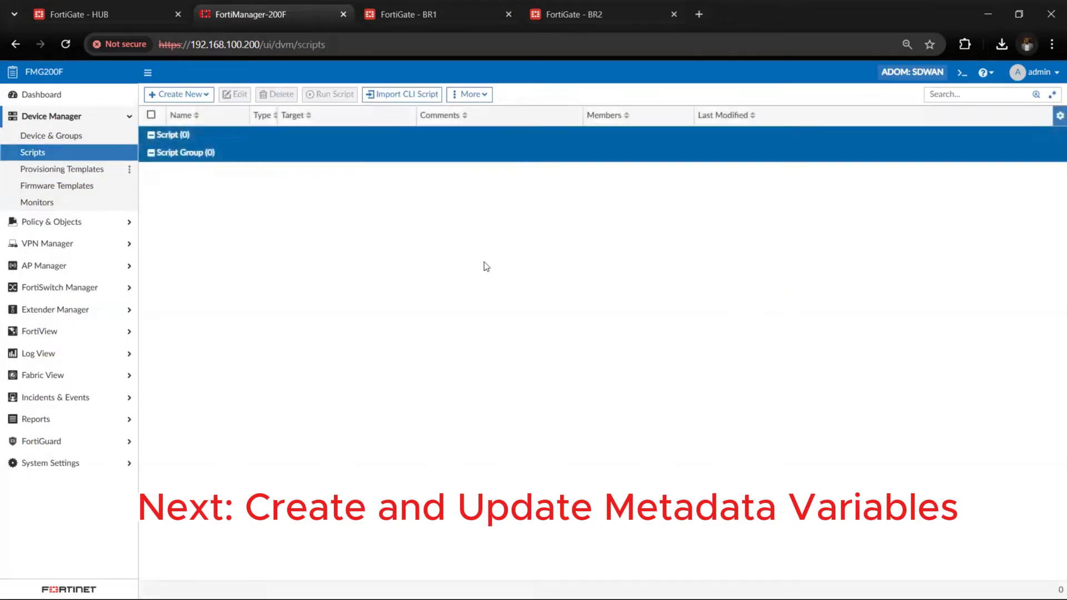
pyautogui.click(177, 94)
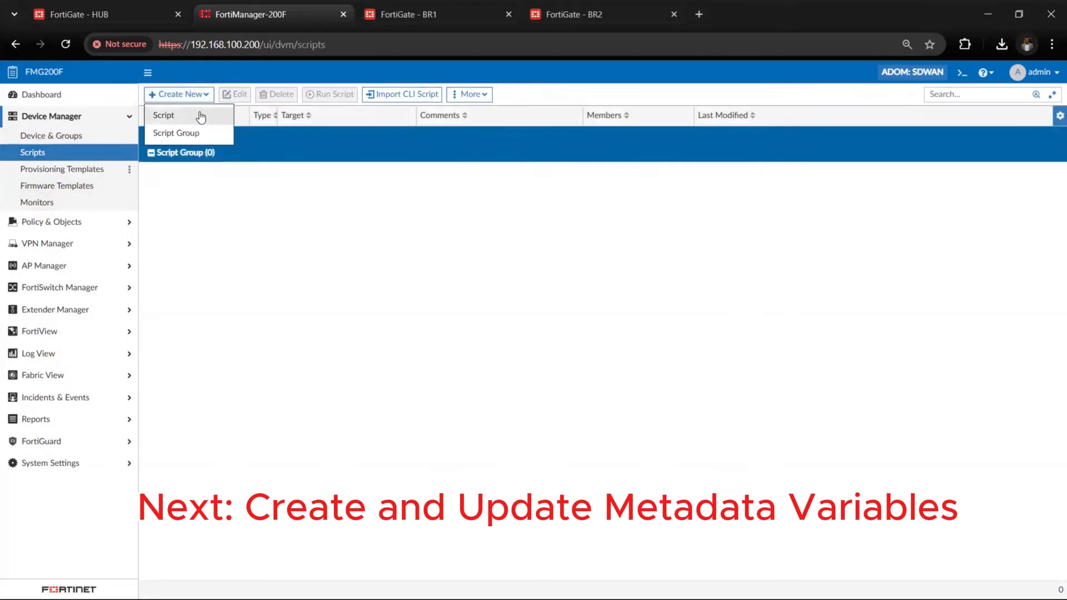
pyautogui.click(200, 113)
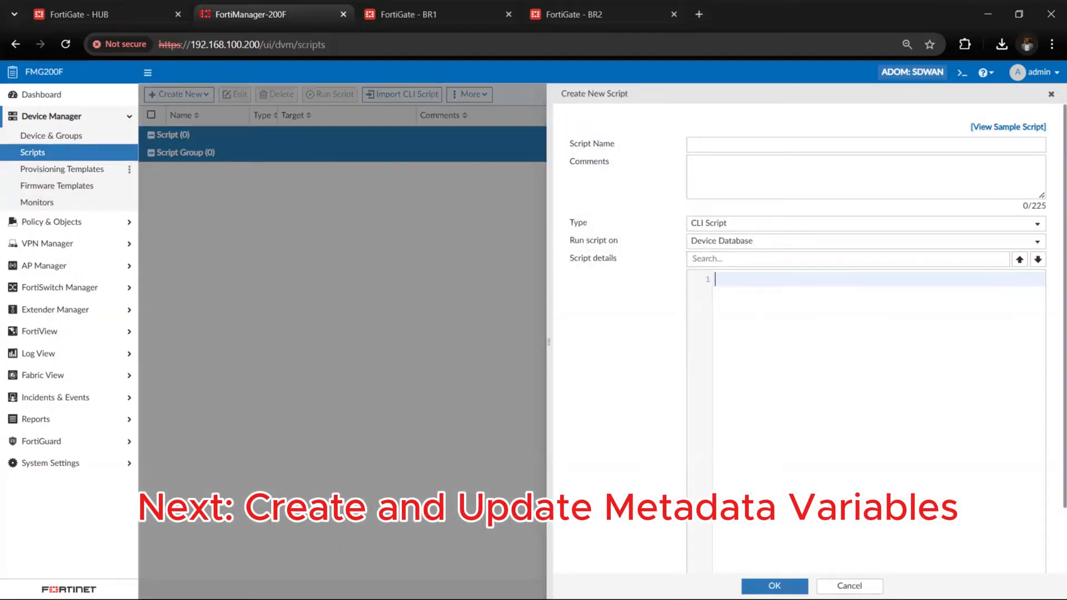
pyautogui.hotkey('alt', 'Tab')
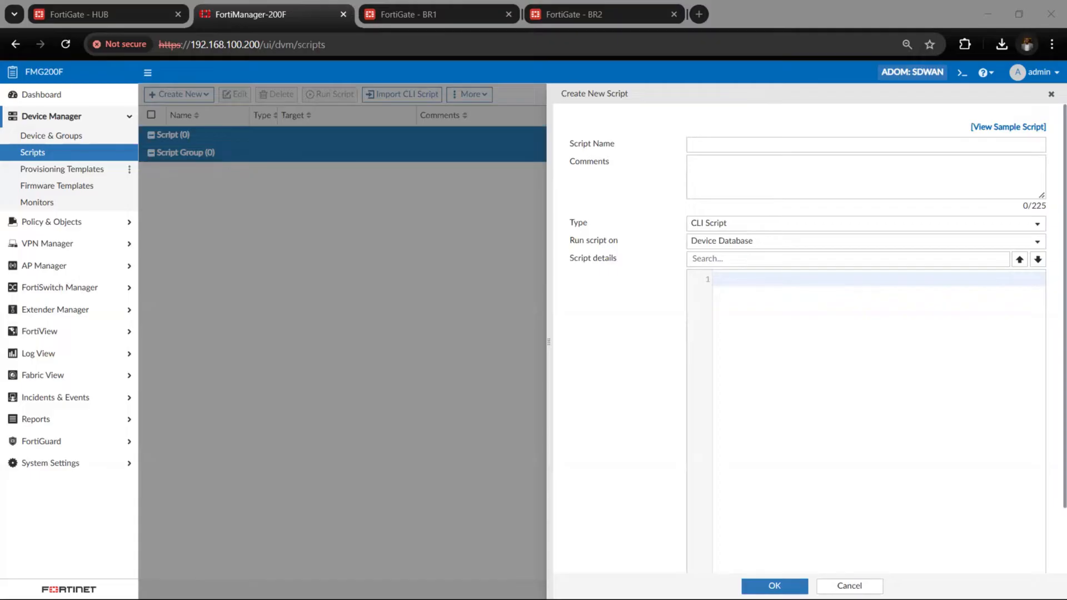
pyautogui.click(819, 145)
pyautogui.write('fmg_variable')
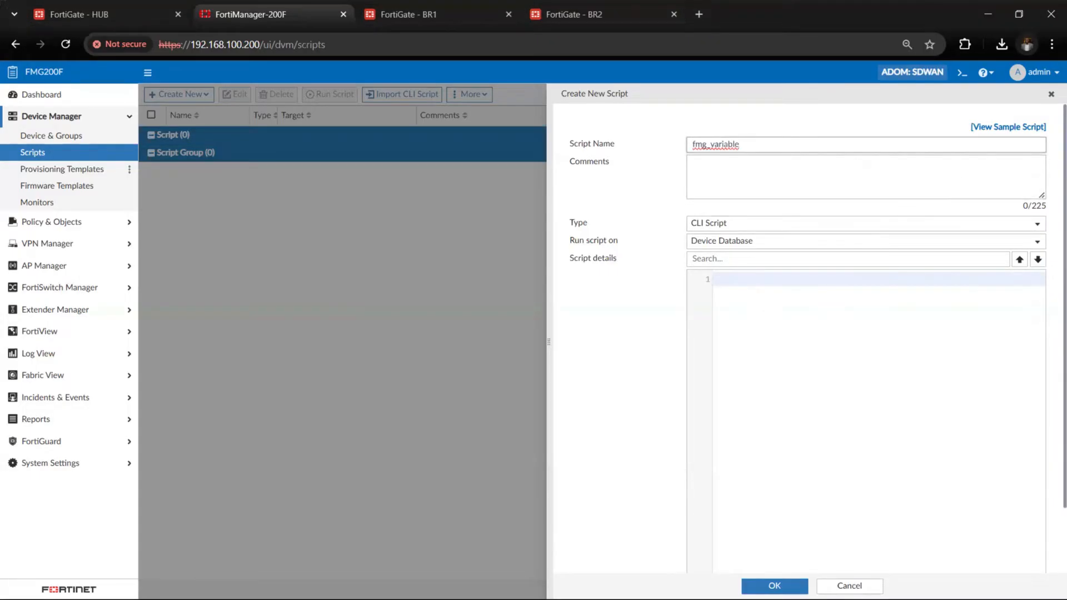
pyautogui.click(751, 185)
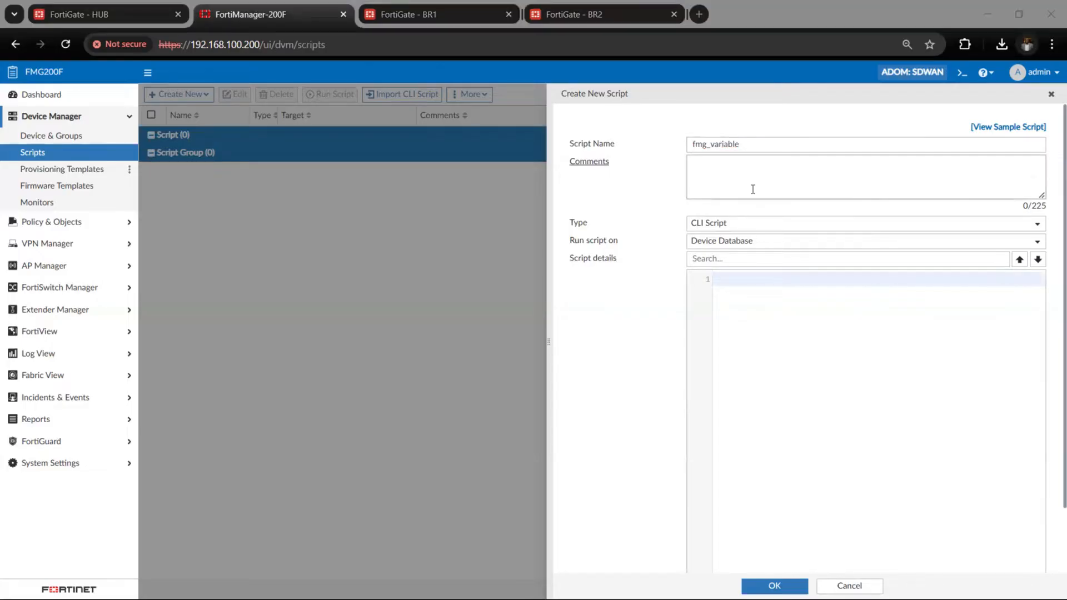
pyautogui.write('Create and update metadata variables')
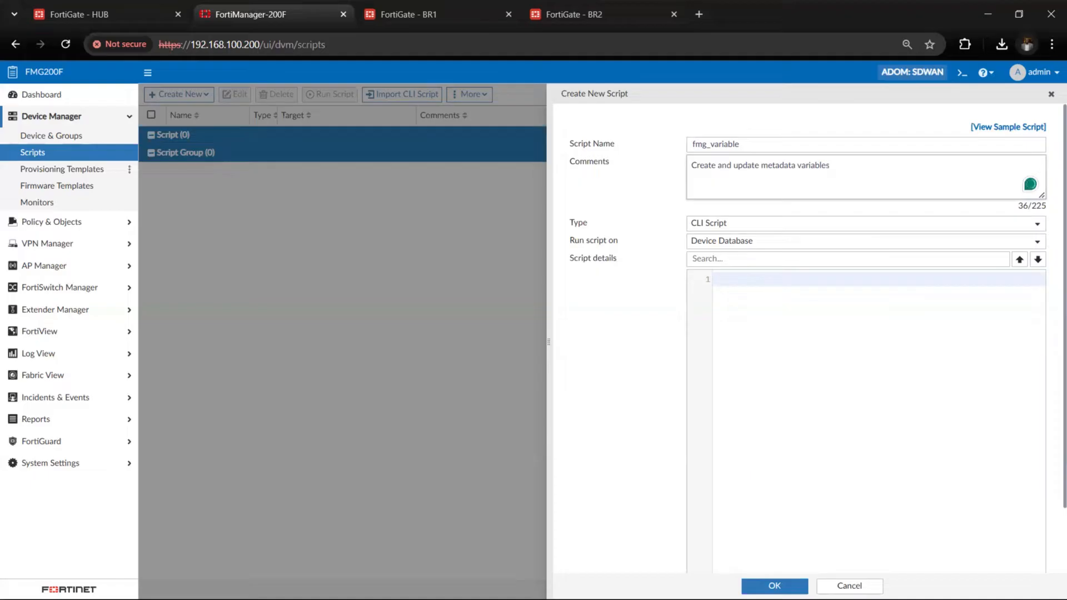
# Keep the script type as CLI Script and set it to run on Policy Package or ADOM Database
pyautogui.click(763, 224)
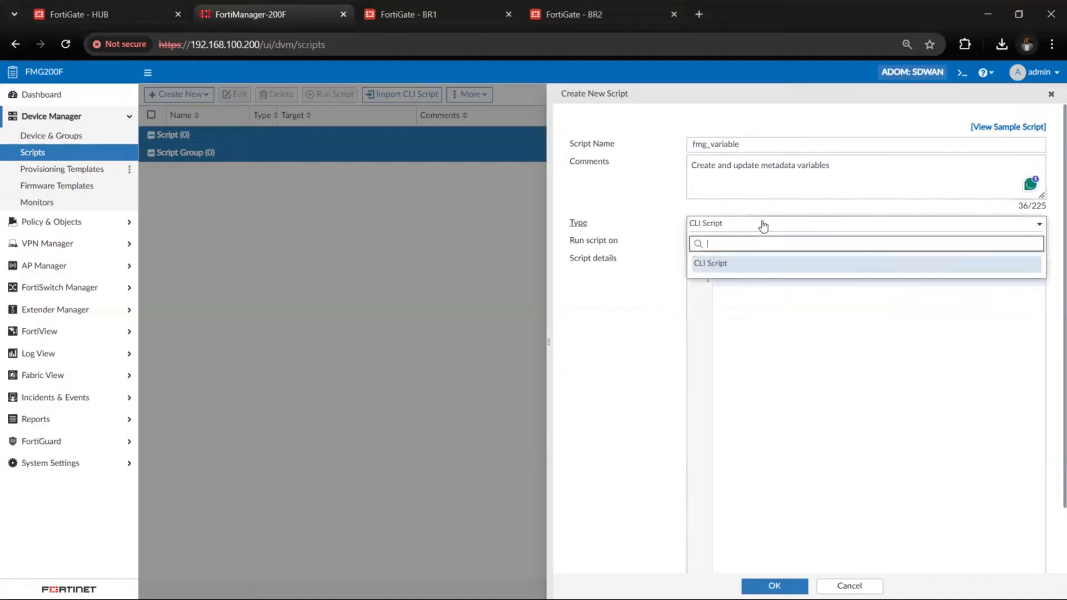
pyautogui.click(633, 231)
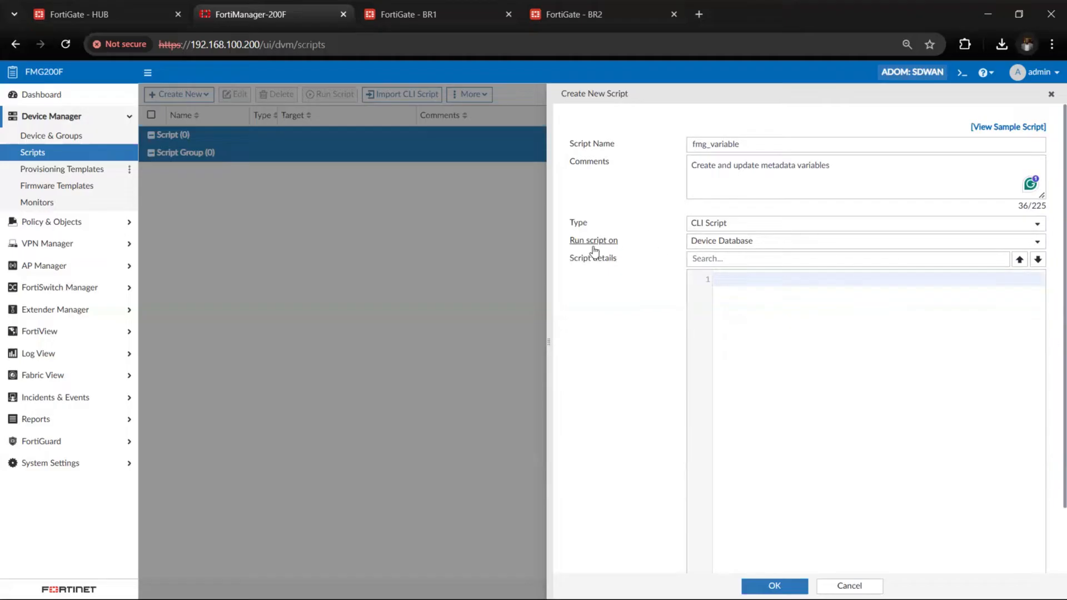
pyautogui.click(752, 242)
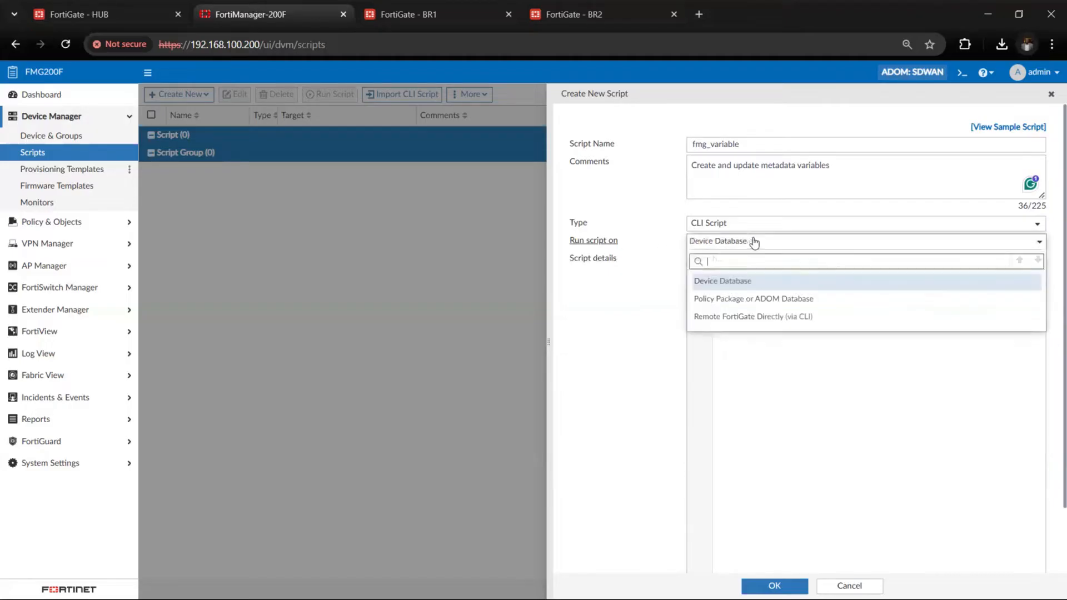
pyautogui.click(739, 301)
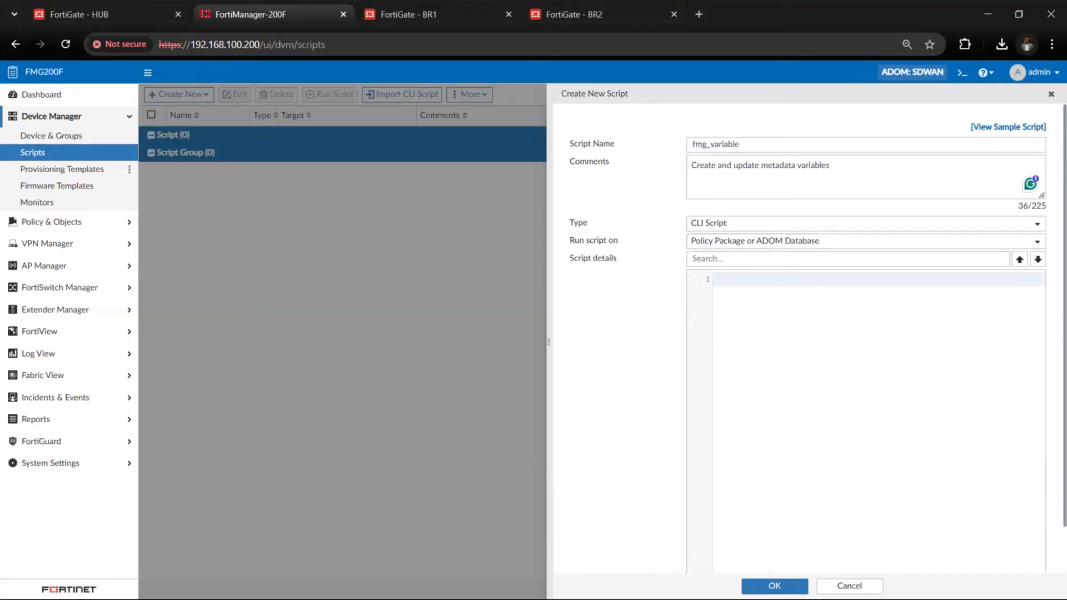
# Paste the prepared "config fmg variable" commands, from branch_id and hostname through vl_lan, instance_id and is_cluster, into the script details
pyautogui.hotkey('alt', 'Tab')
pyautogui.click(763, 372)
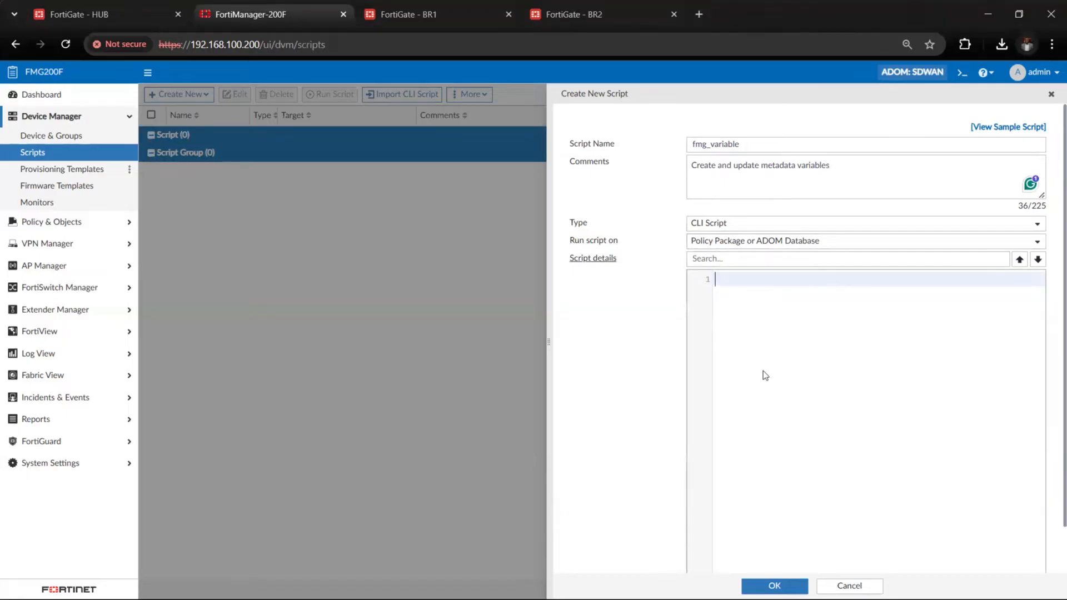
pyautogui.hotkey('ctrl', 'v')
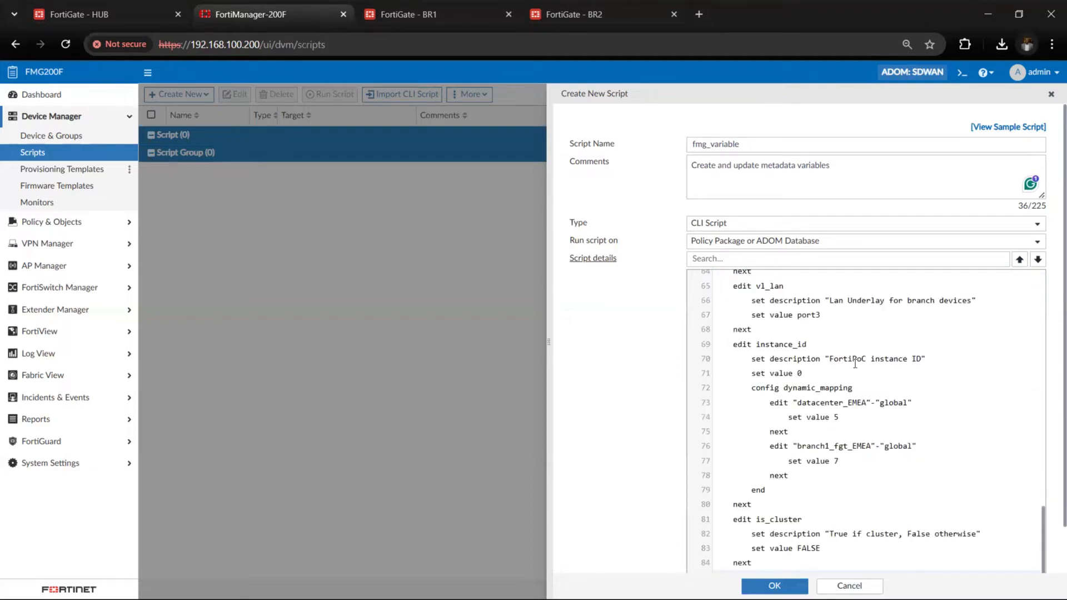
pyautogui.scroll(15, 840, 345)
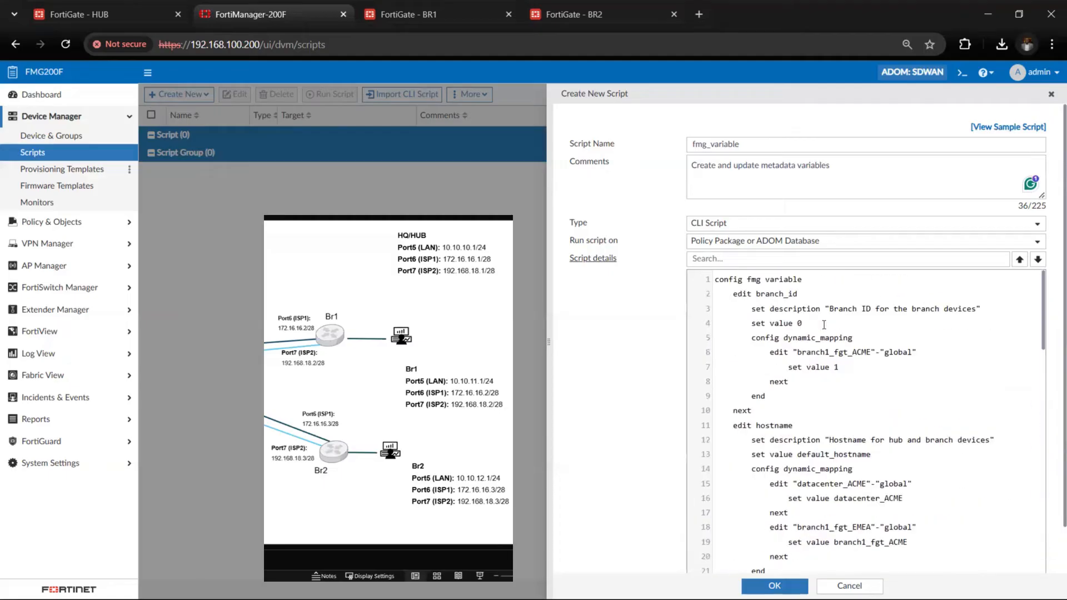
# In a duplicate FortiManager tab, examine the hub and branch underlay and LAN interfaces in the sites SD-WAN overlay template's network configuration
pyautogui.rightClick(269, 17)
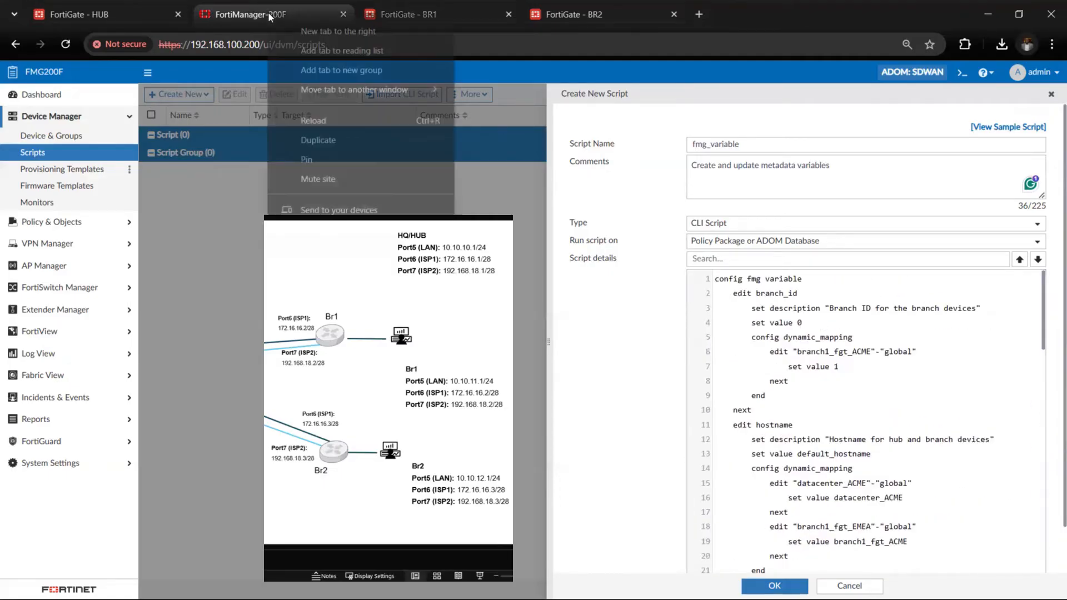
pyautogui.click(338, 139)
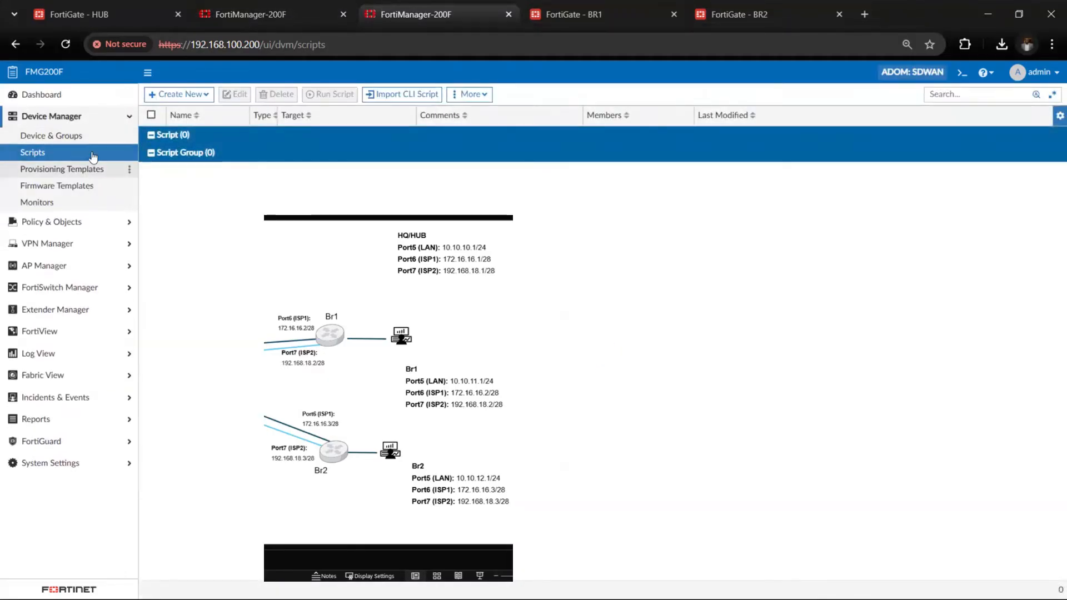
pyautogui.click(92, 119)
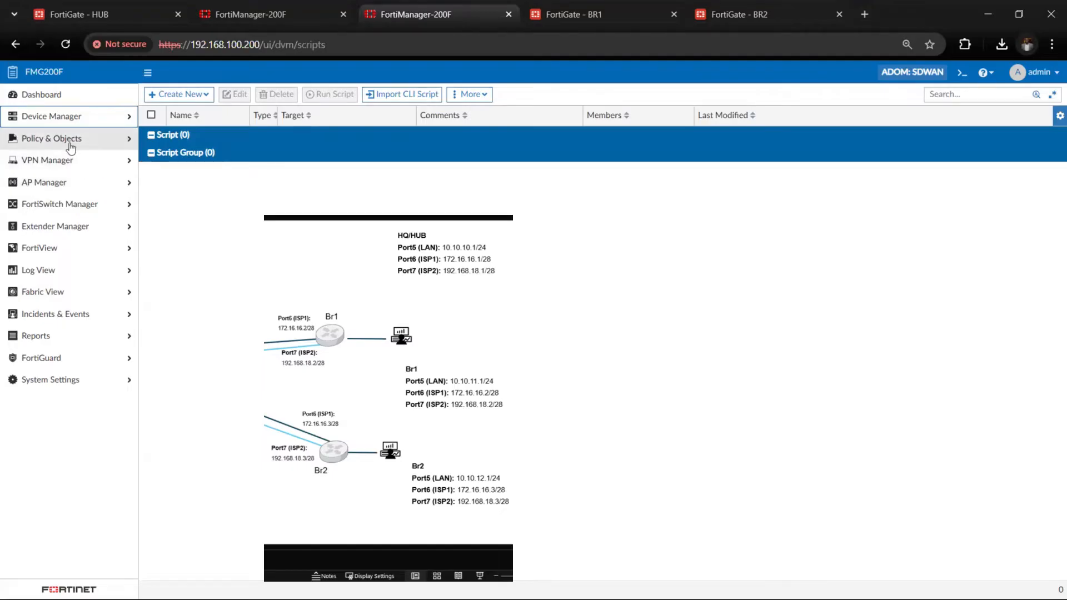
pyautogui.click(298, 95)
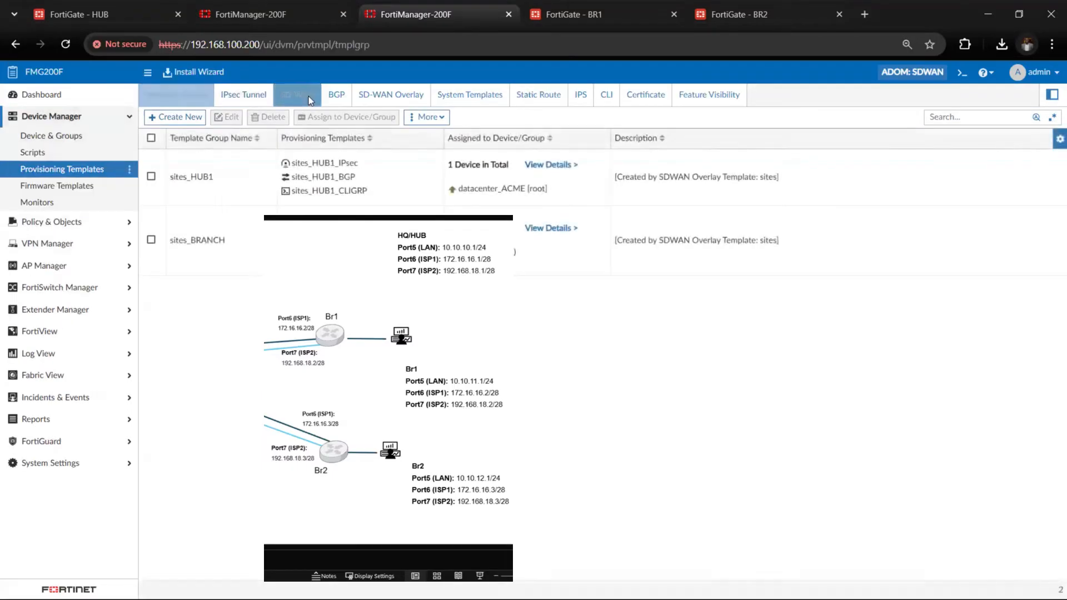
pyautogui.click(391, 94)
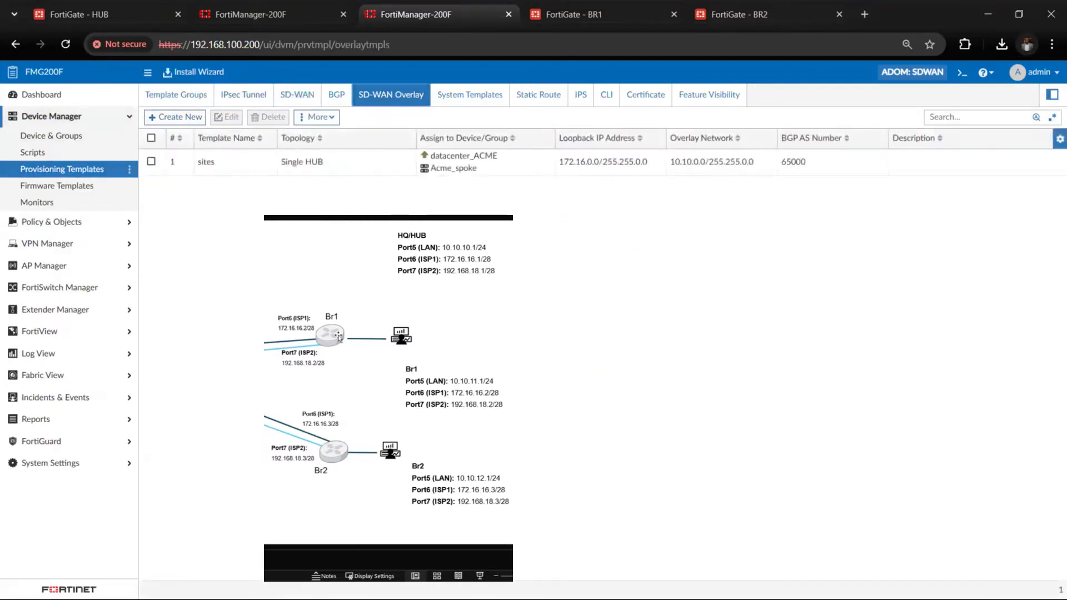
pyautogui.click(385, 172)
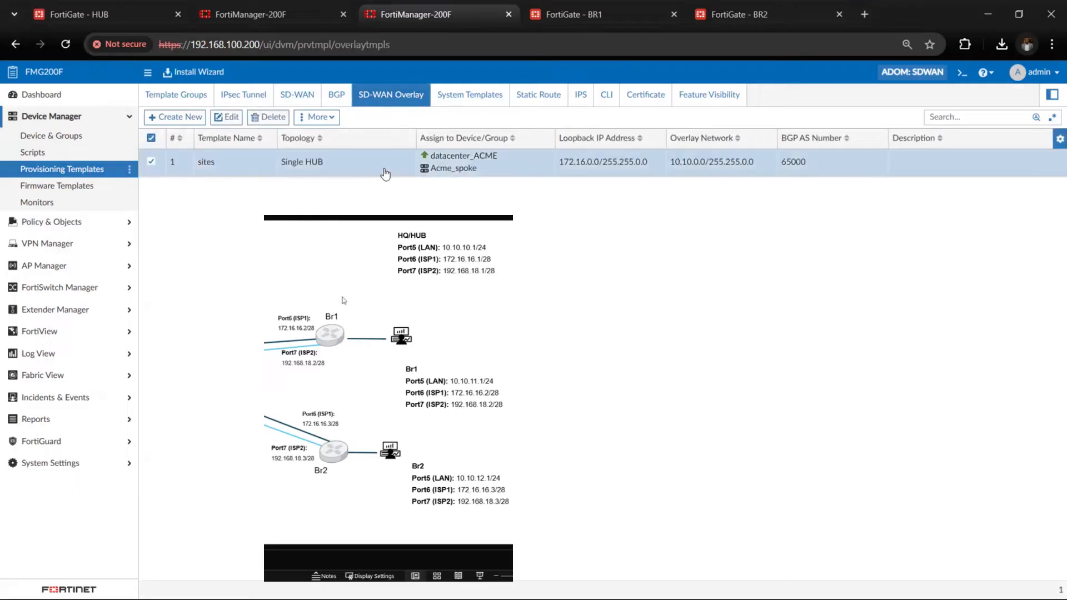
pyautogui.doubleClick(385, 172)
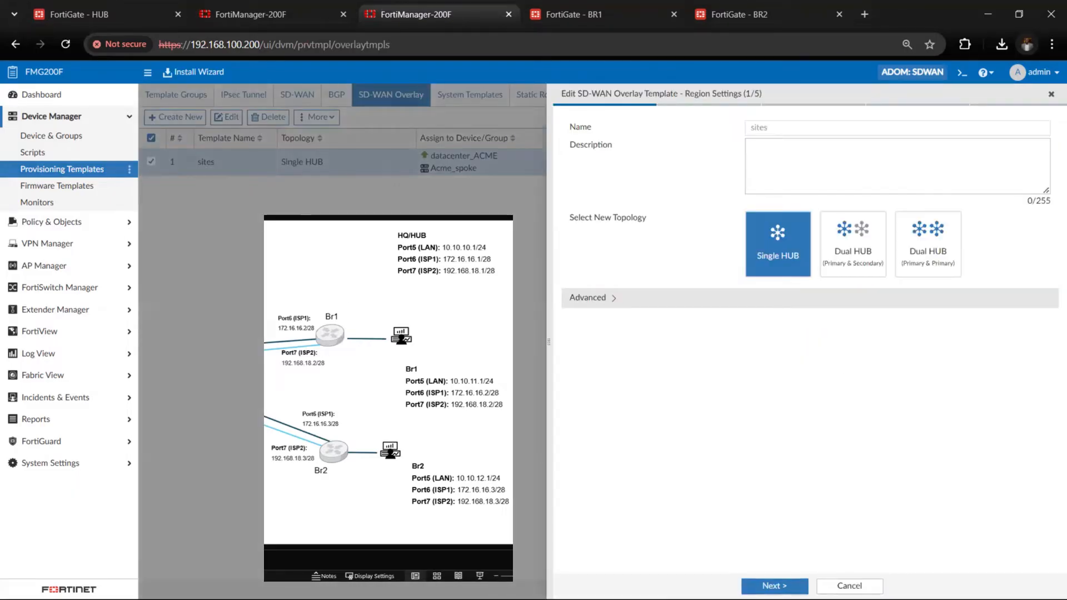
pyautogui.click(774, 586)
pyautogui.click(813, 586)
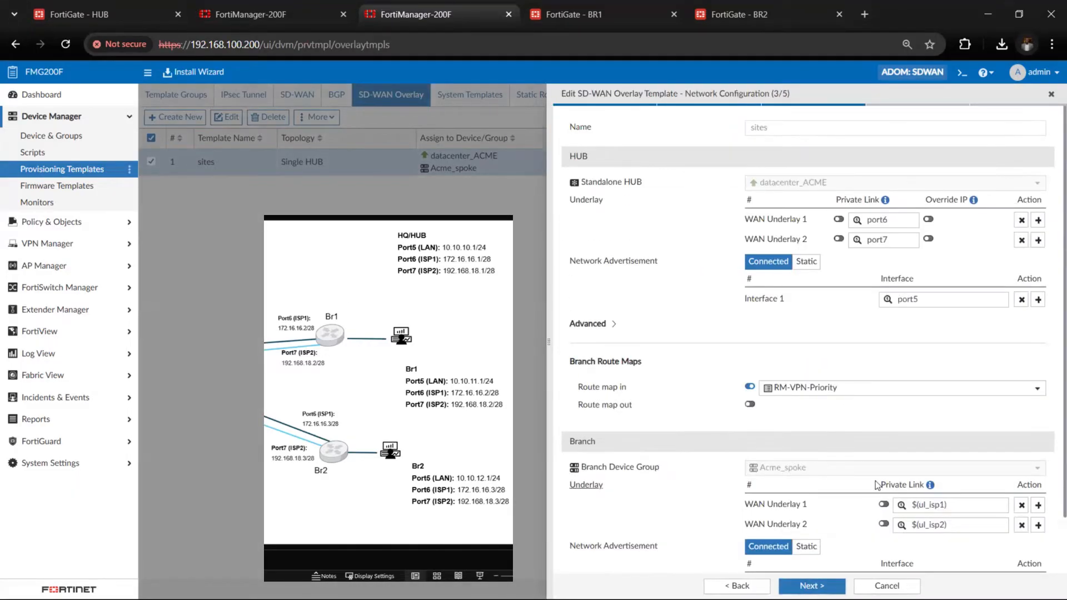
pyautogui.scroll(-1, 877, 485)
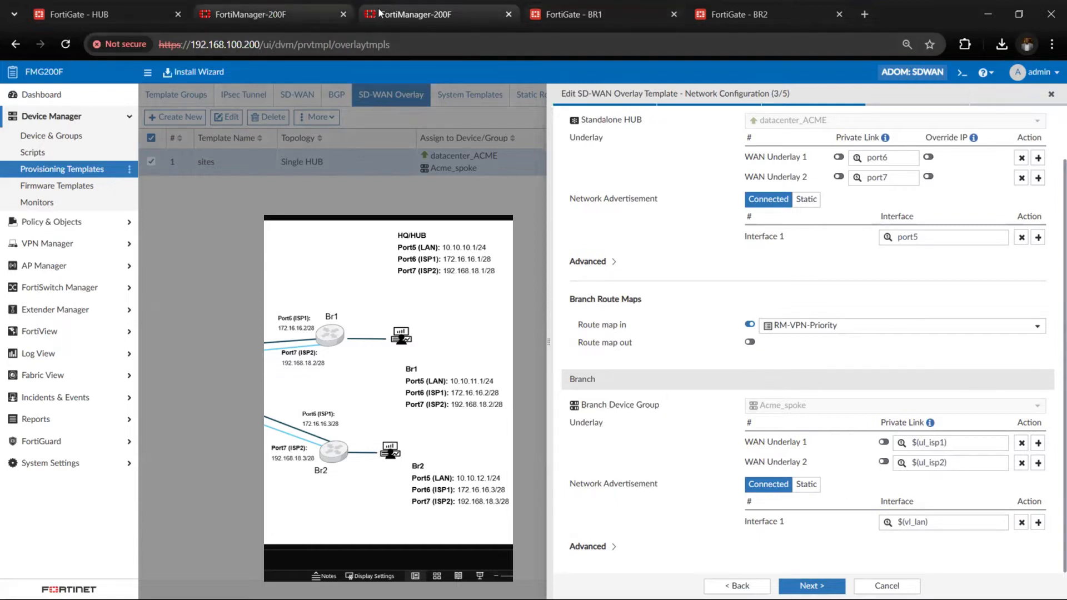
# Back in the fmg_variable script, check the ul_isp1, ul_isp2 and vl_lan port values and device mappings against the network diagram
pyautogui.click(303, 19)
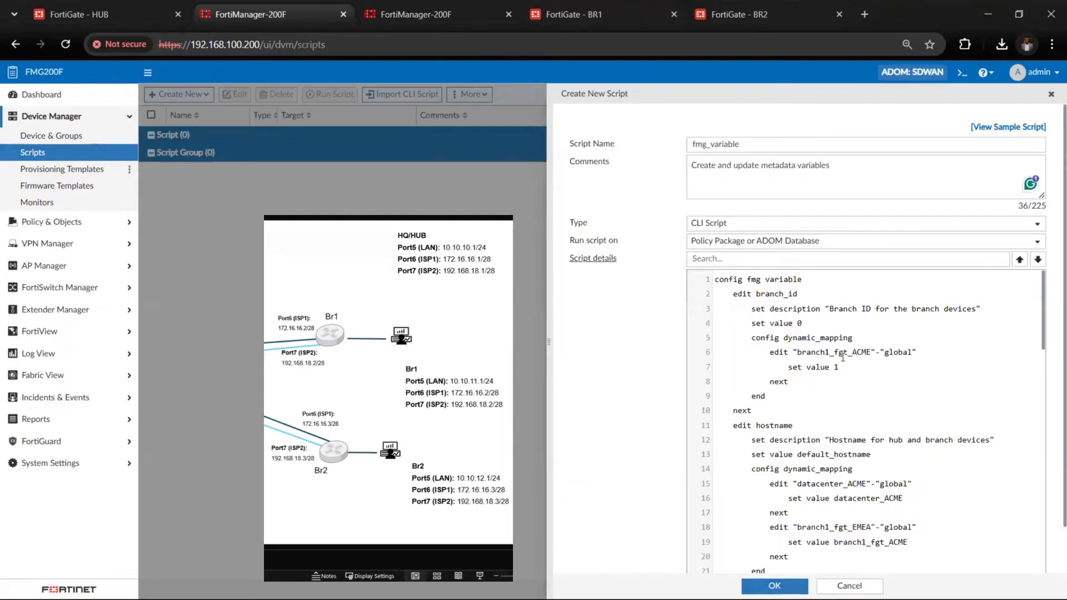
pyautogui.scroll(-3, 852, 388)
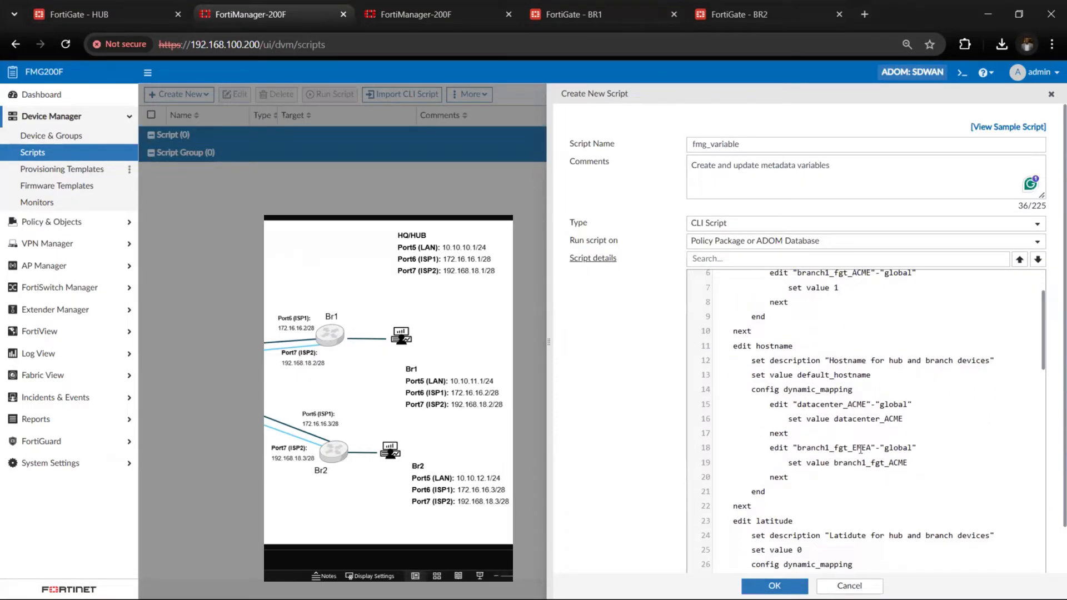
pyautogui.scroll(-5, 850, 417)
pyautogui.scroll(-6, 860, 449)
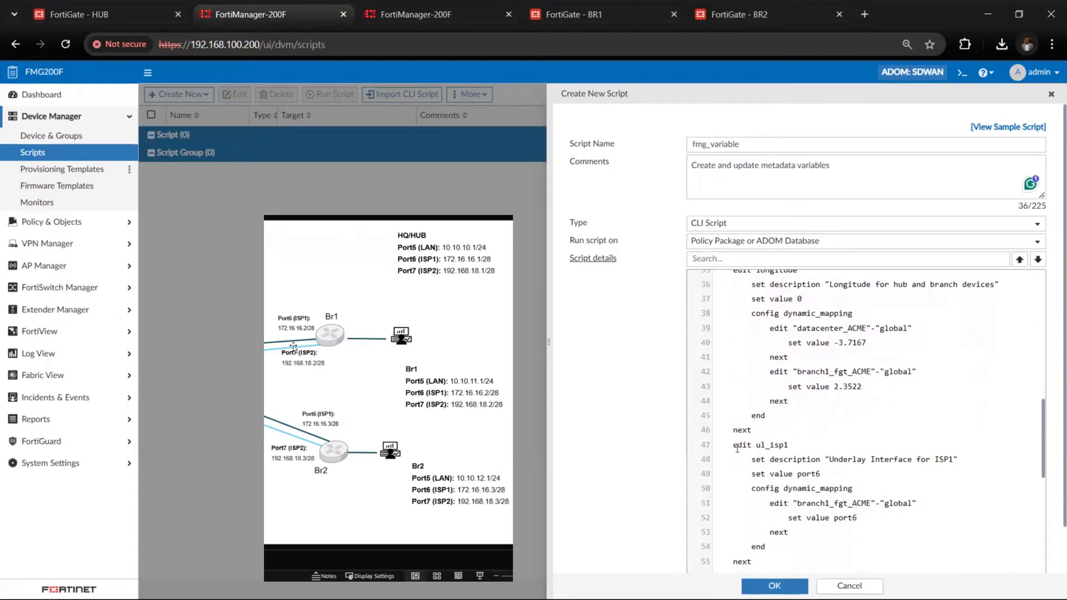
pyautogui.click(762, 446)
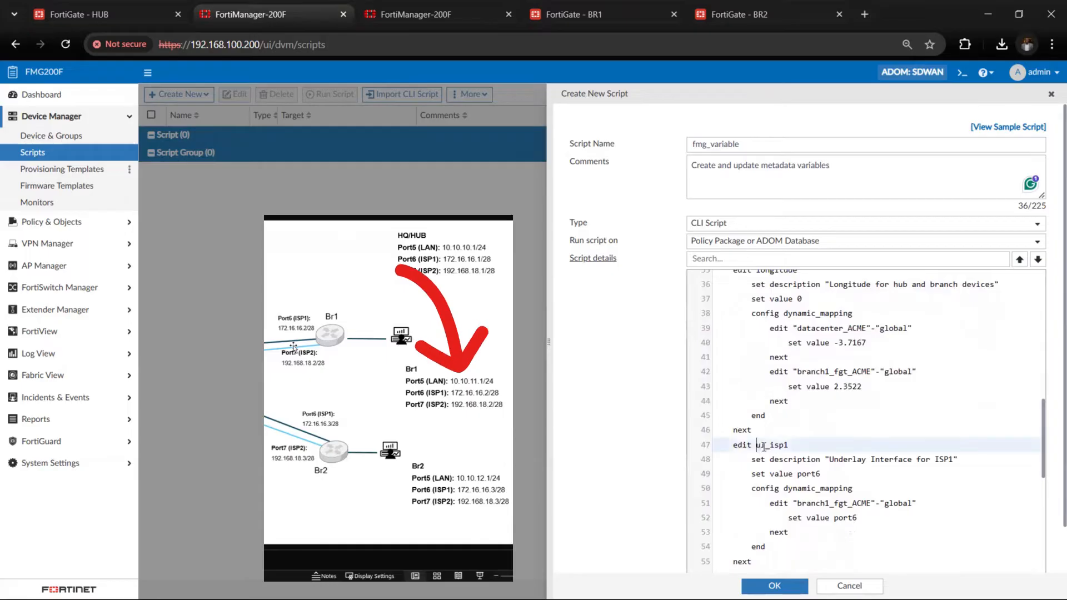
pyautogui.moveTo(763, 445); pyautogui.dragTo(790, 445)
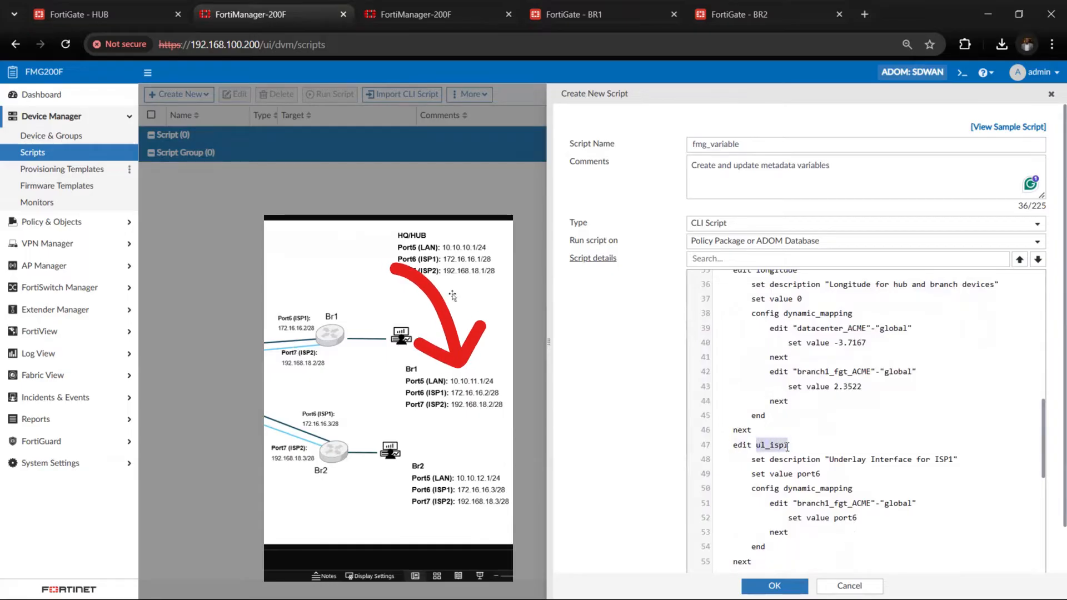
pyautogui.click(799, 474)
pyautogui.moveTo(799, 475); pyautogui.dragTo(818, 475)
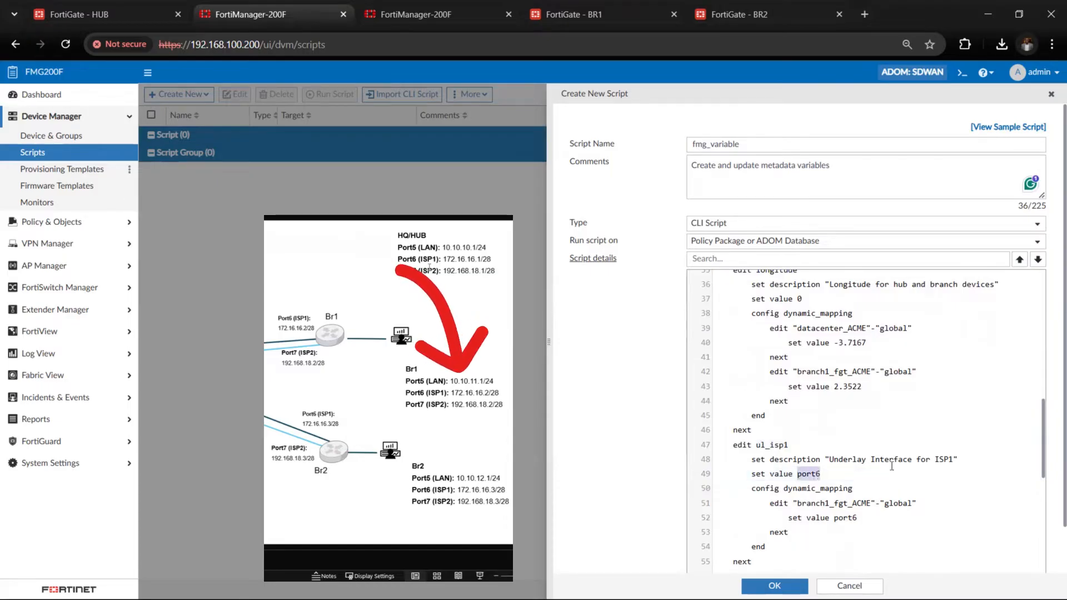
pyautogui.scroll(-3, 938, 460)
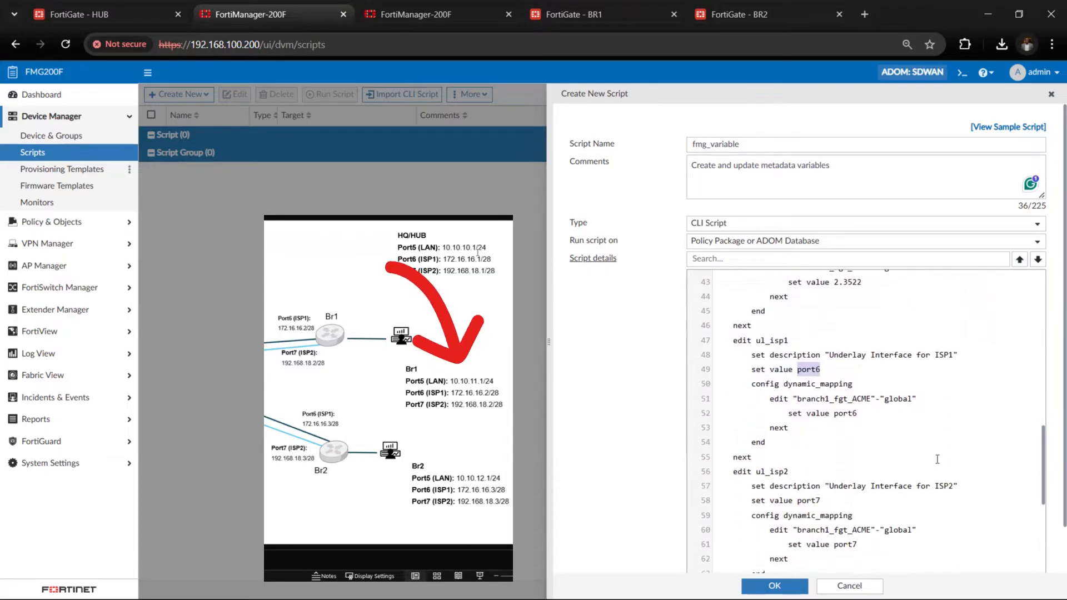
pyautogui.moveTo(797, 398); pyautogui.dragTo(876, 403)
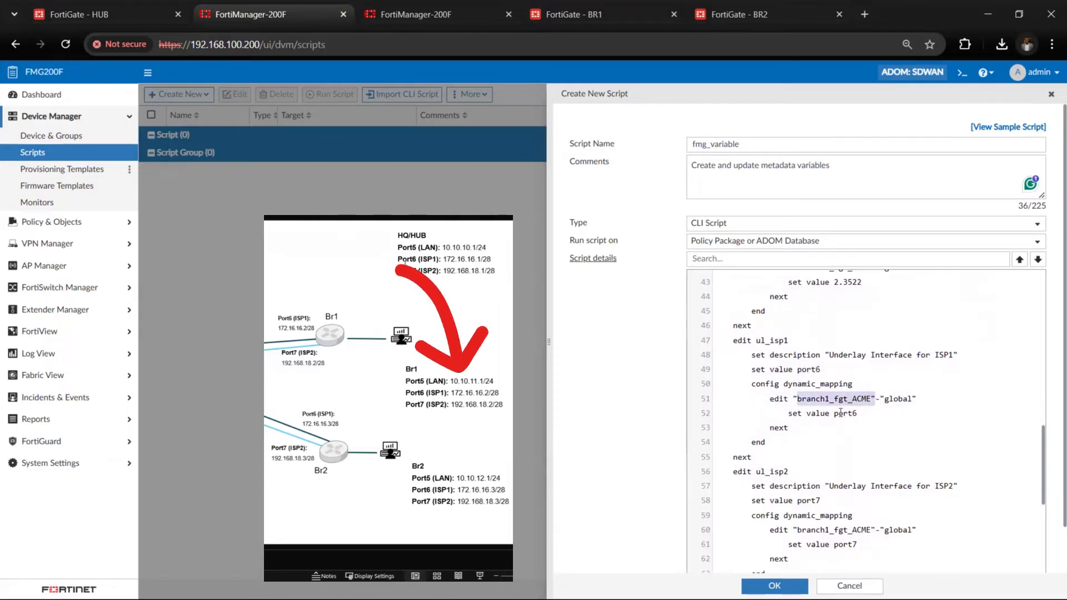
pyautogui.moveTo(834, 415); pyautogui.dragTo(861, 416)
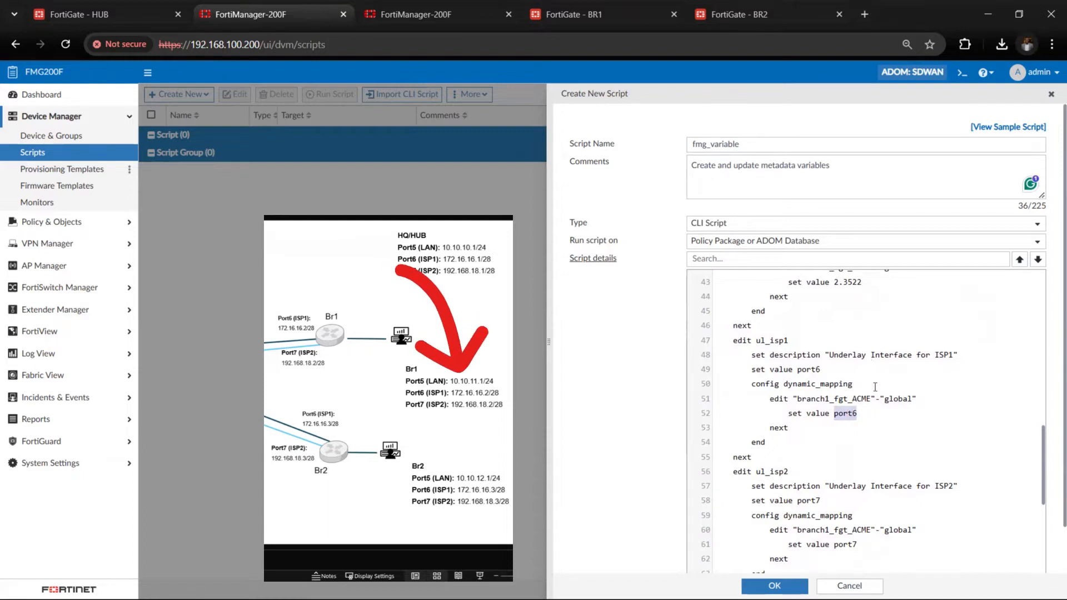
pyautogui.click(766, 354)
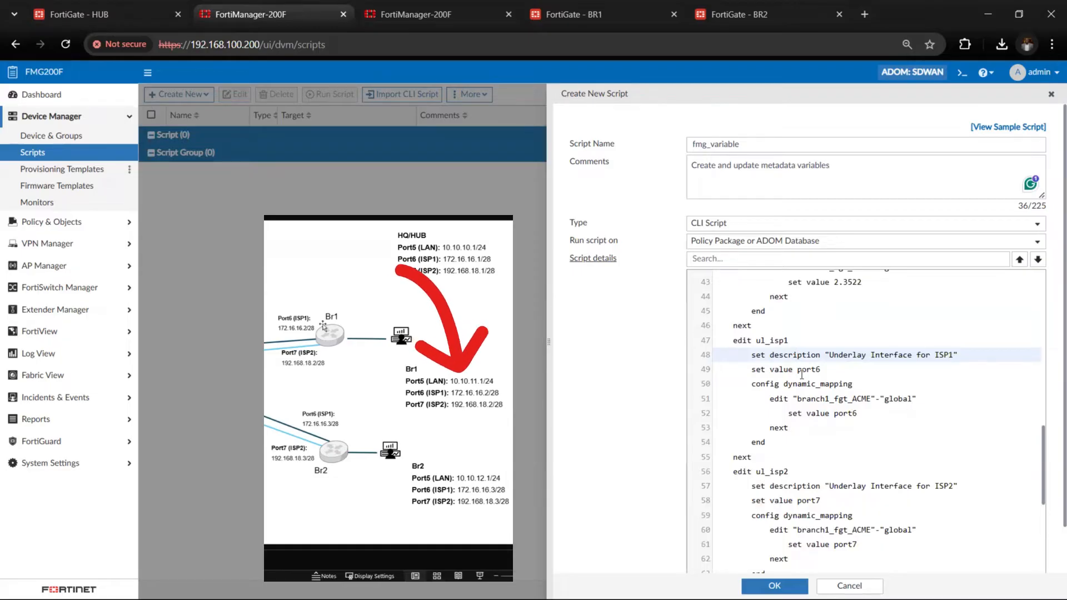
pyautogui.scroll(-2, 809, 445)
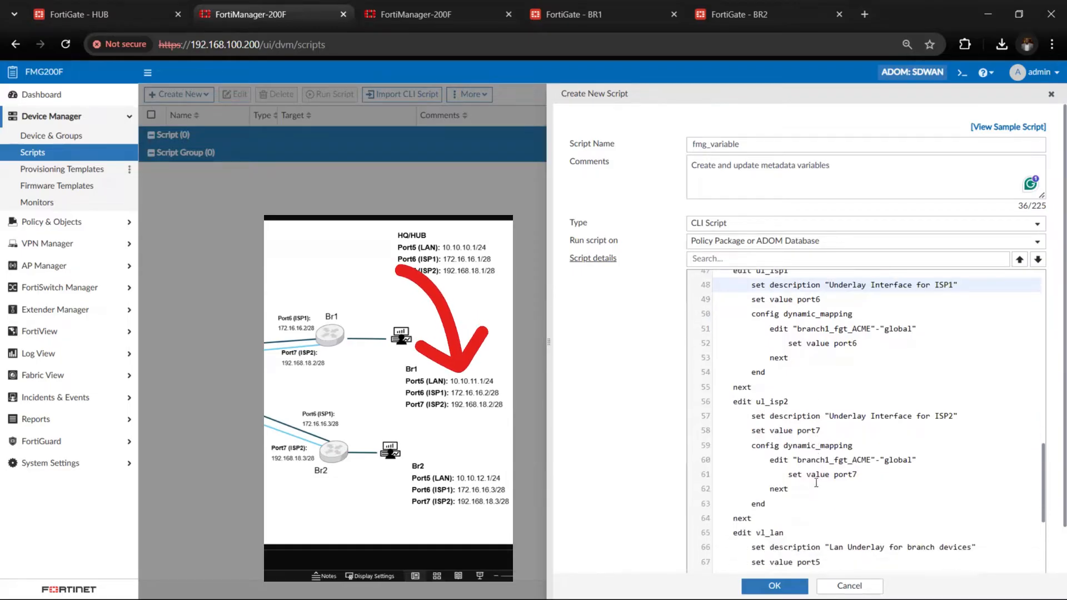
pyautogui.doubleClick(798, 432)
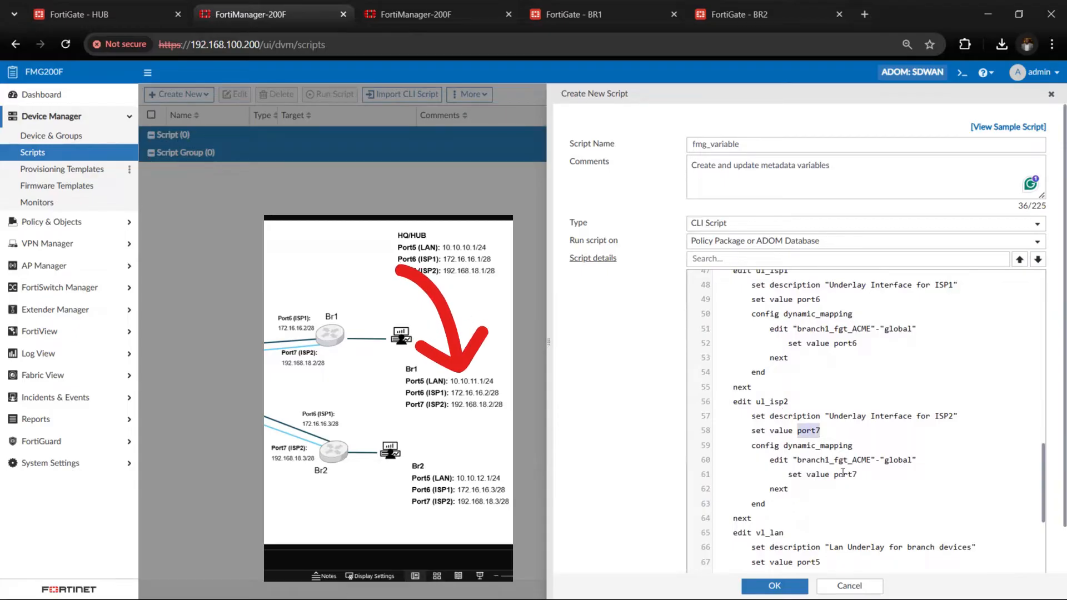
pyautogui.scroll(-4, 845, 472)
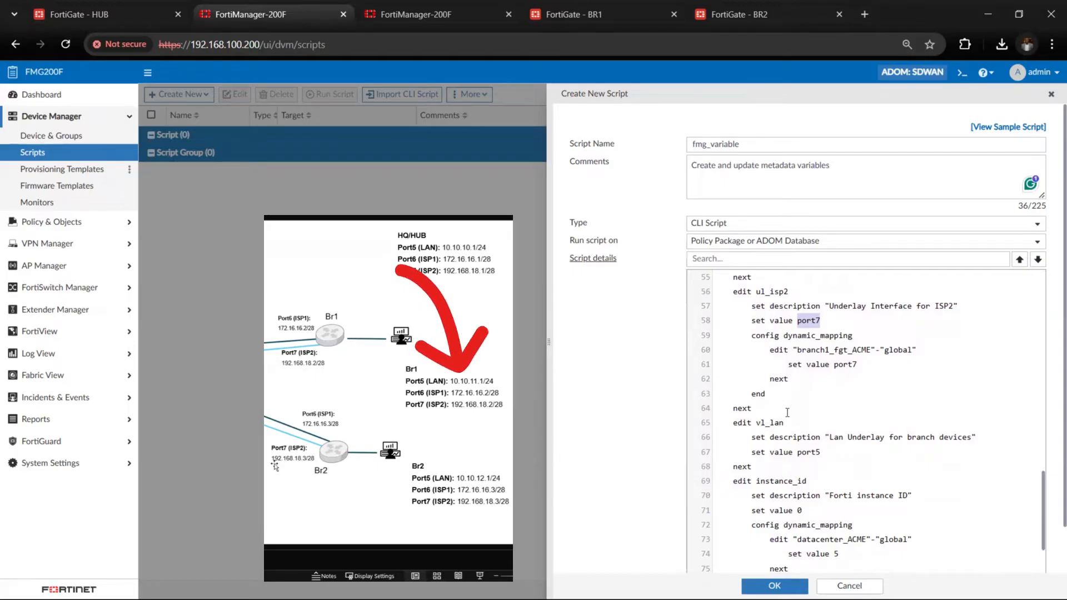
pyautogui.moveTo(798, 452); pyautogui.dragTo(822, 453)
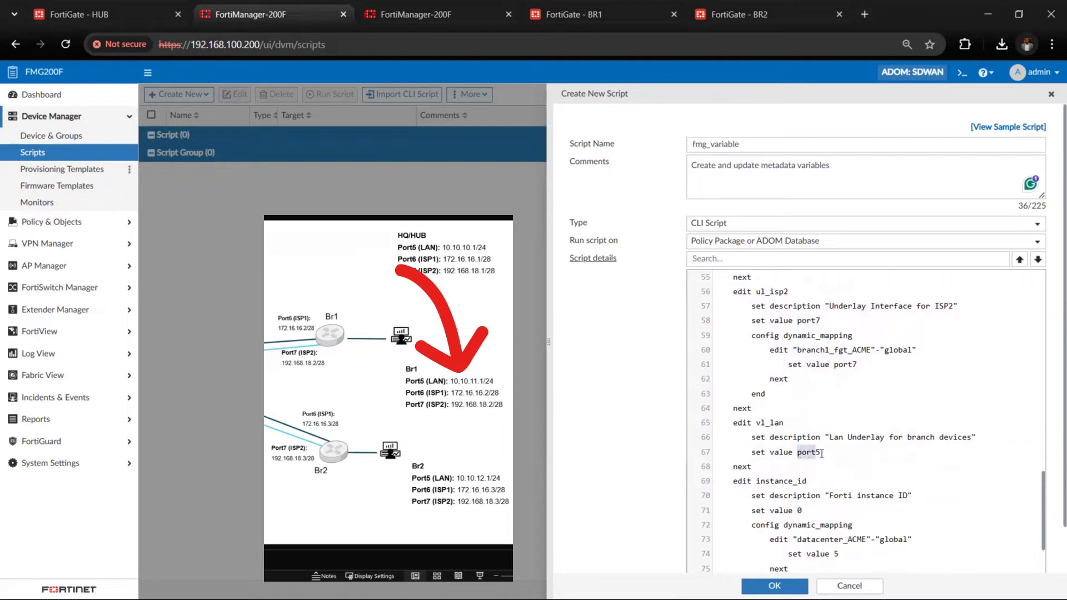
pyautogui.scroll(-3, 822, 454)
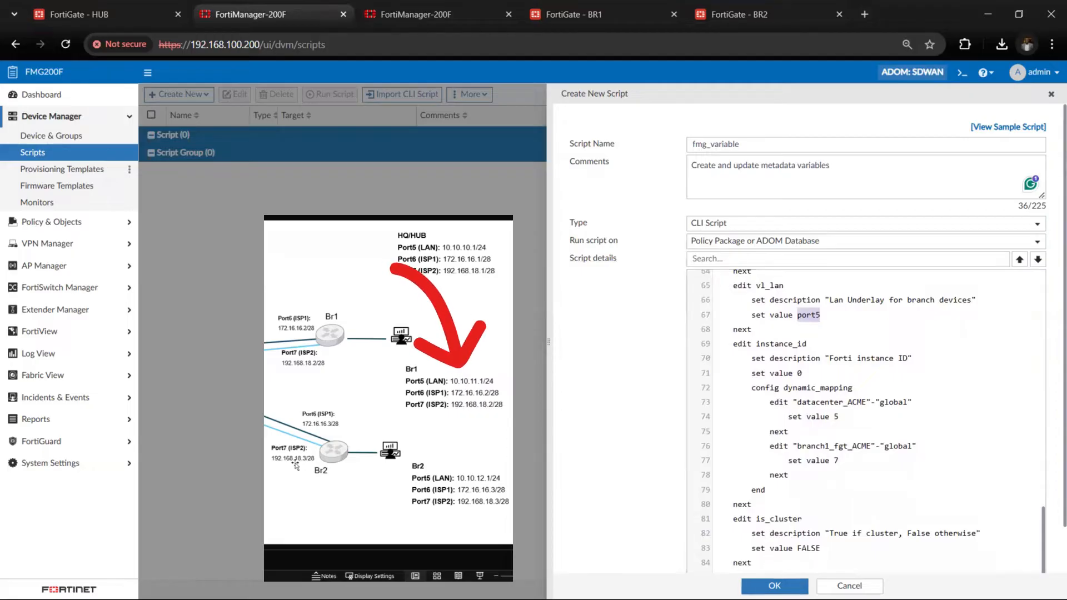
# Save the fmg_variable script, run it on the default policy package, and close the run report
pyautogui.click(775, 586)
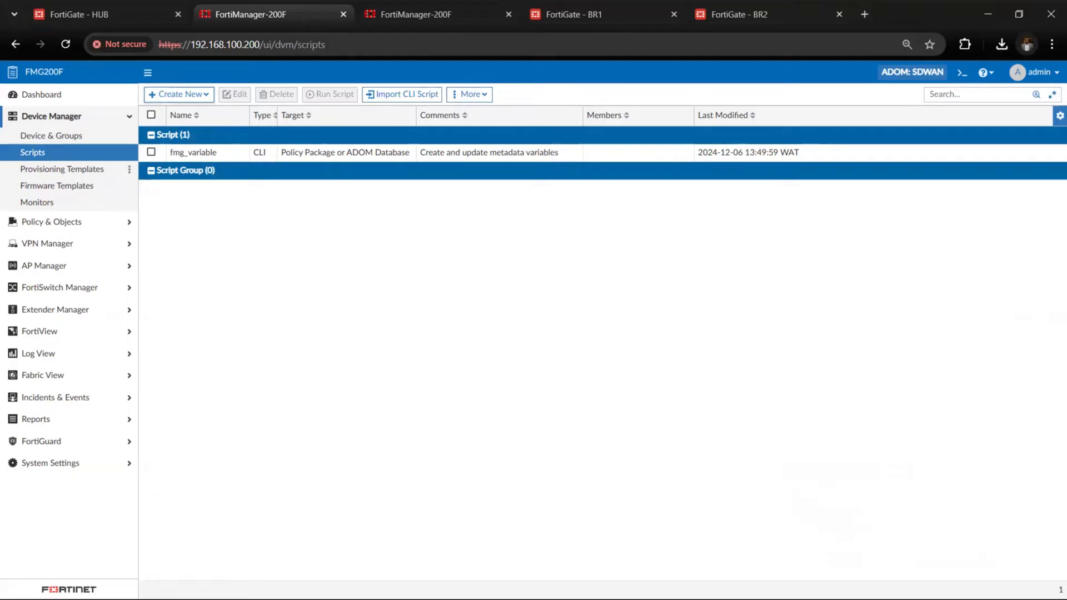
pyautogui.click(180, 152)
pyautogui.click(333, 94)
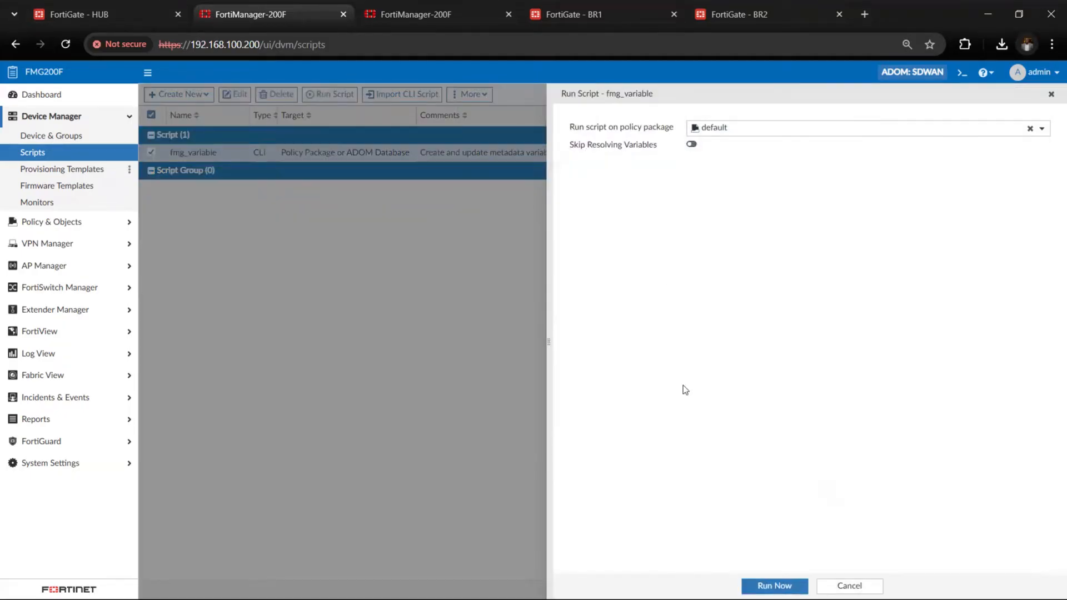
pyautogui.click(774, 586)
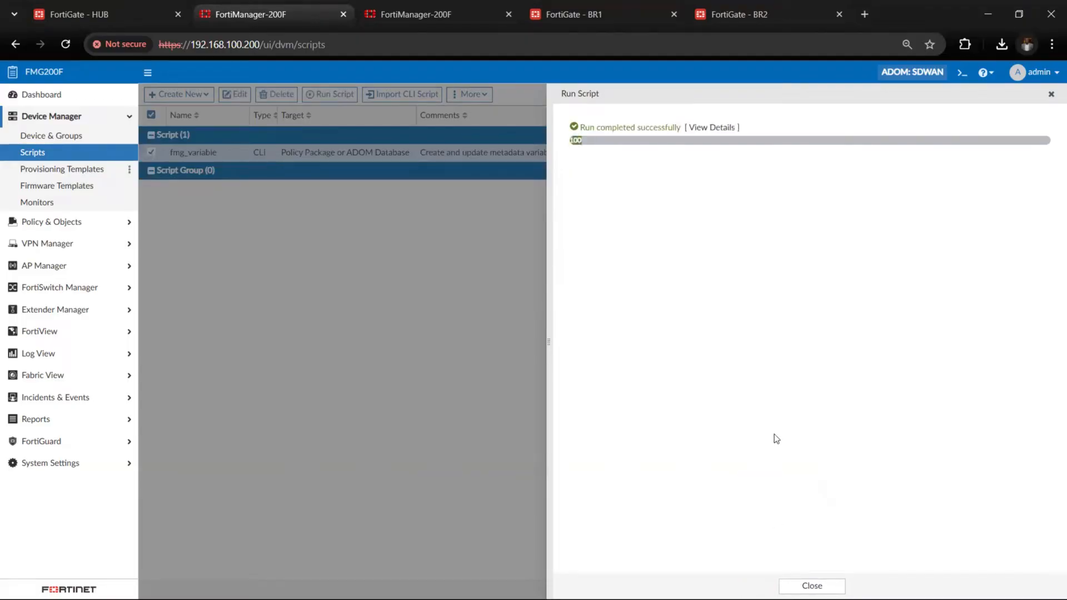
pyautogui.click(812, 586)
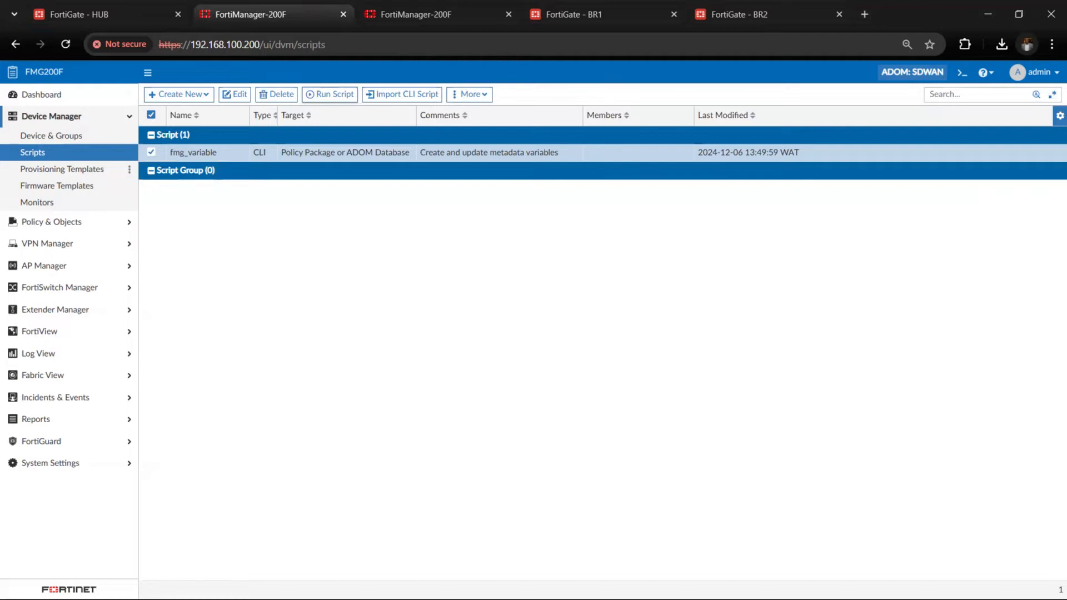
pyautogui.hotkey('alt', 'Tab')
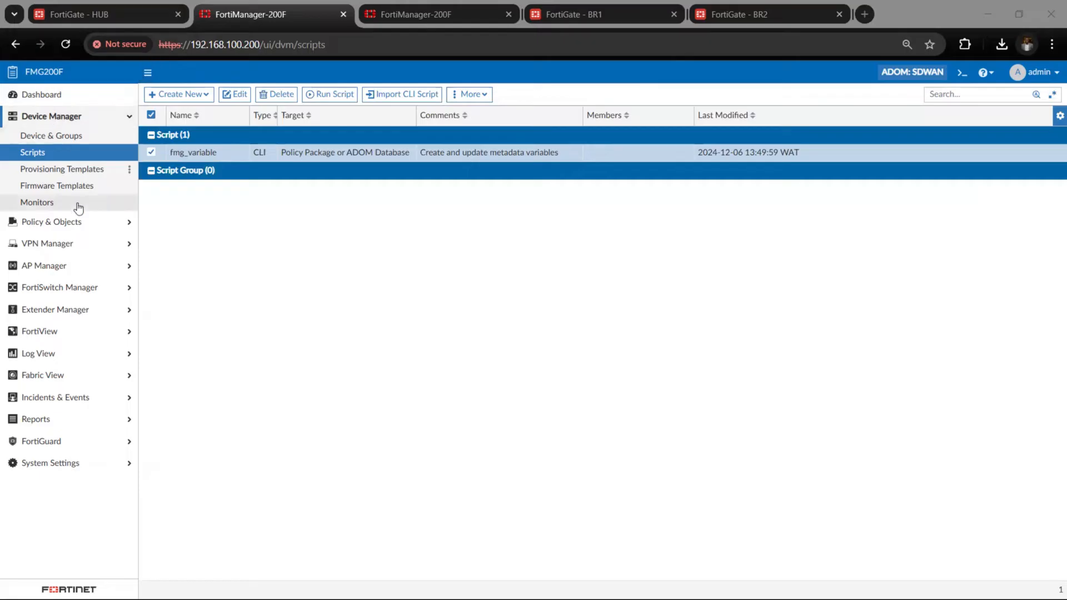
# Review the metadata variables and their default values in the policy objects, including vl_lan
pyautogui.click(90, 223)
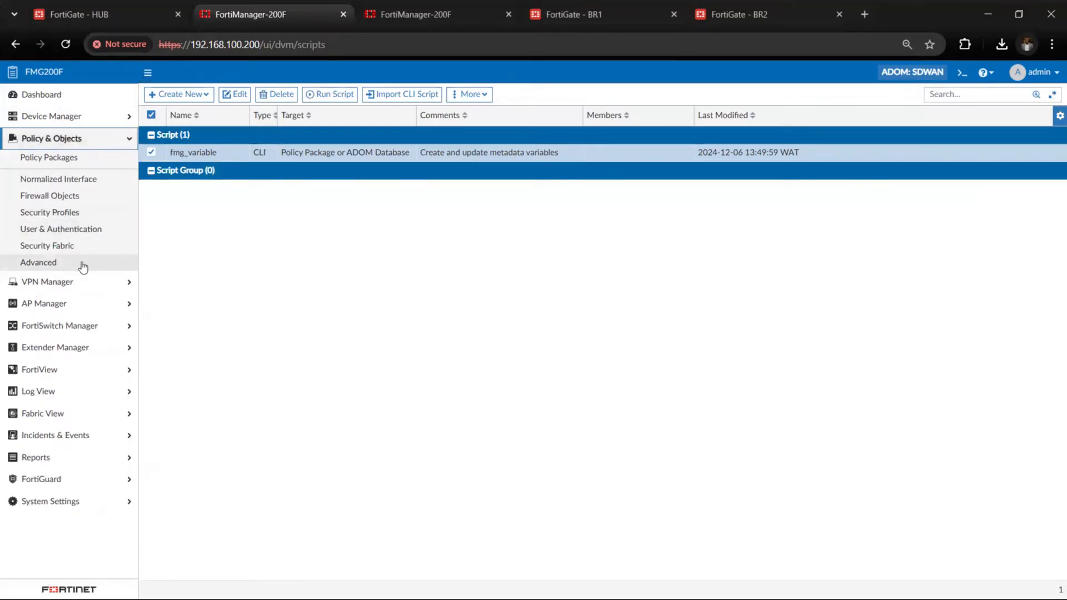
pyautogui.click(83, 263)
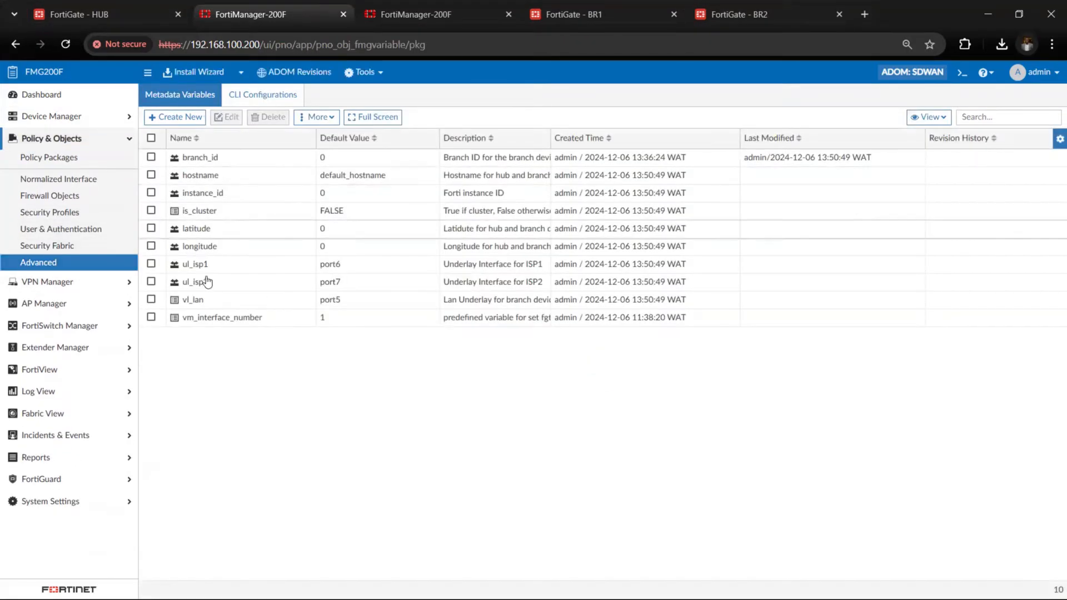
pyautogui.click(264, 306)
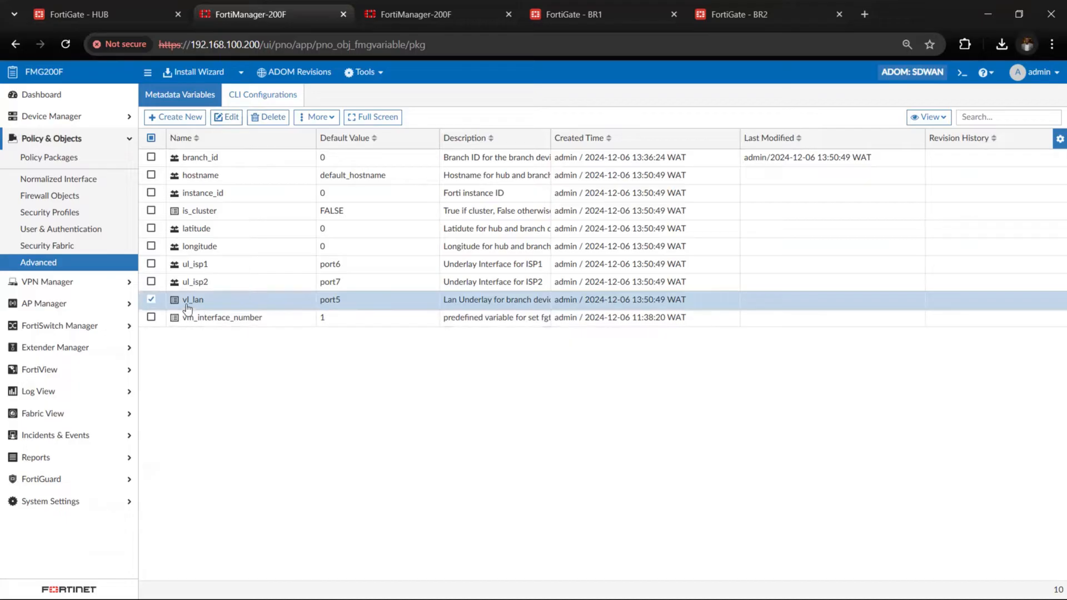
pyautogui.click(150, 300)
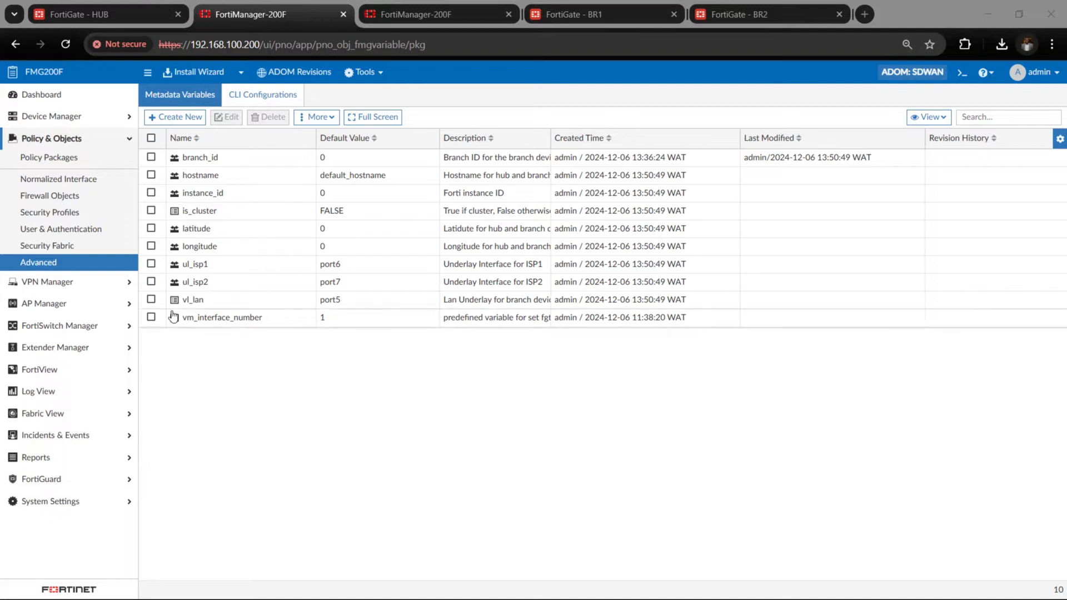
# Open the variable mapping of the managed device branch1_fgt_ACME to check its per-device values
pyautogui.click(67, 116)
pyautogui.click(78, 138)
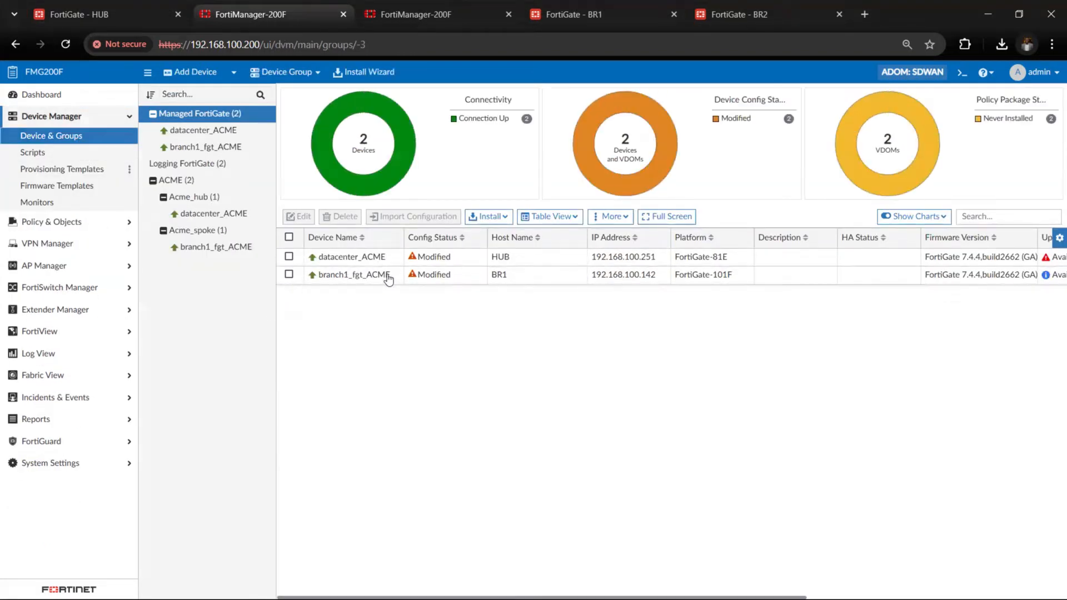
pyautogui.rightClick(387, 277)
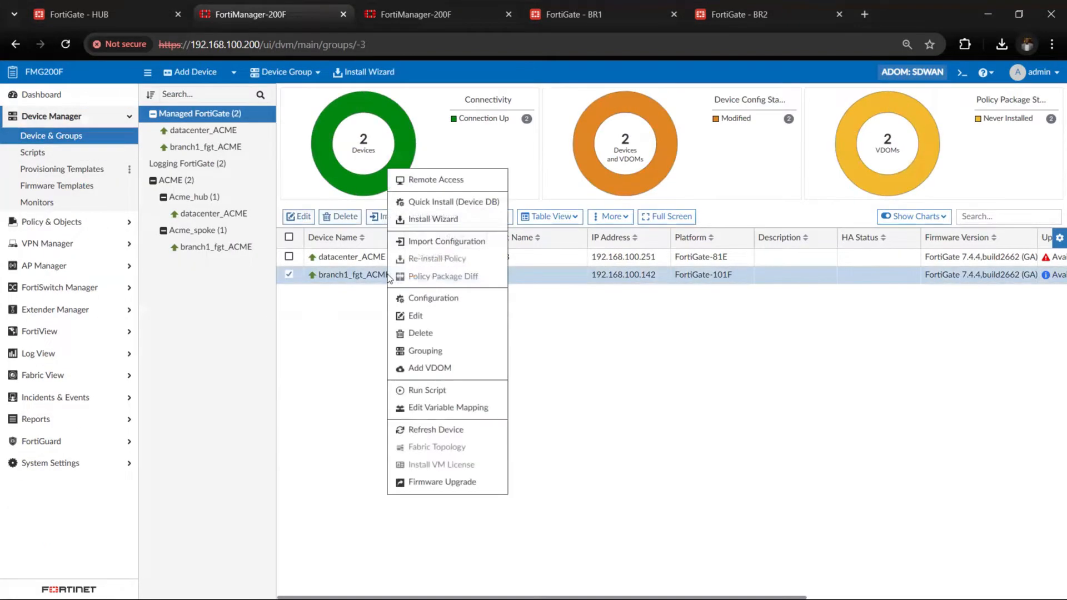
pyautogui.click(470, 410)
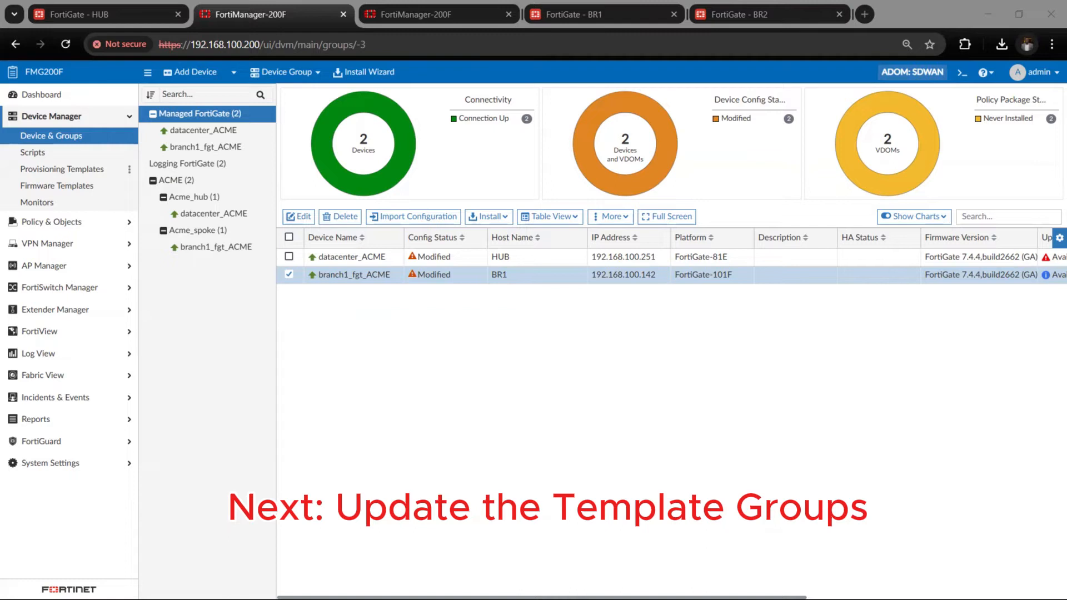
# Open the sites_HUB1 template group for editing and select the sites_ALL_ST system template among its provisioning templates
pyautogui.click(52, 169)
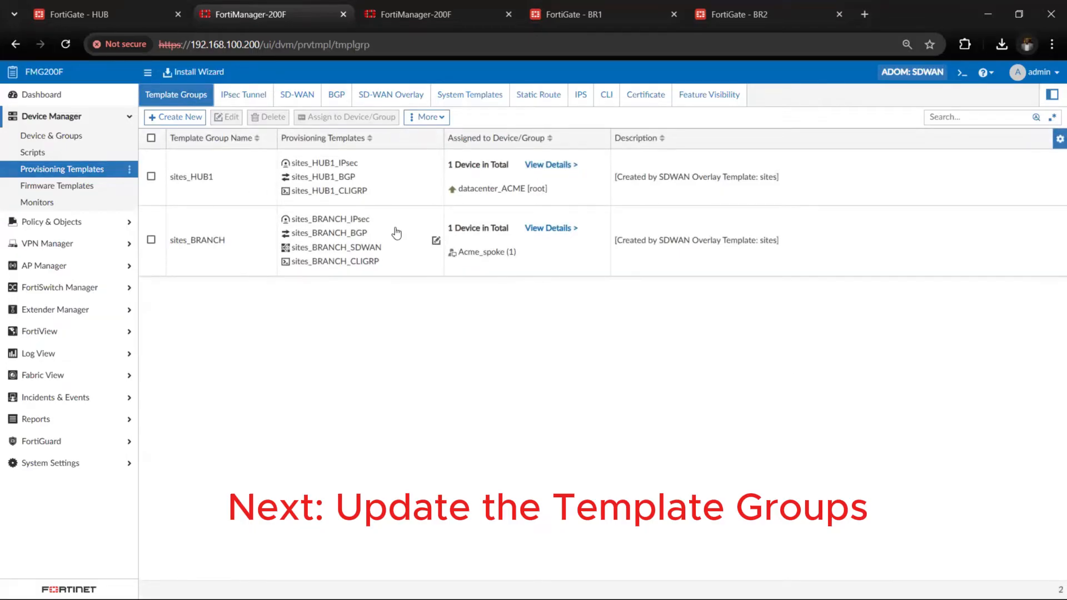
pyautogui.doubleClick(208, 197)
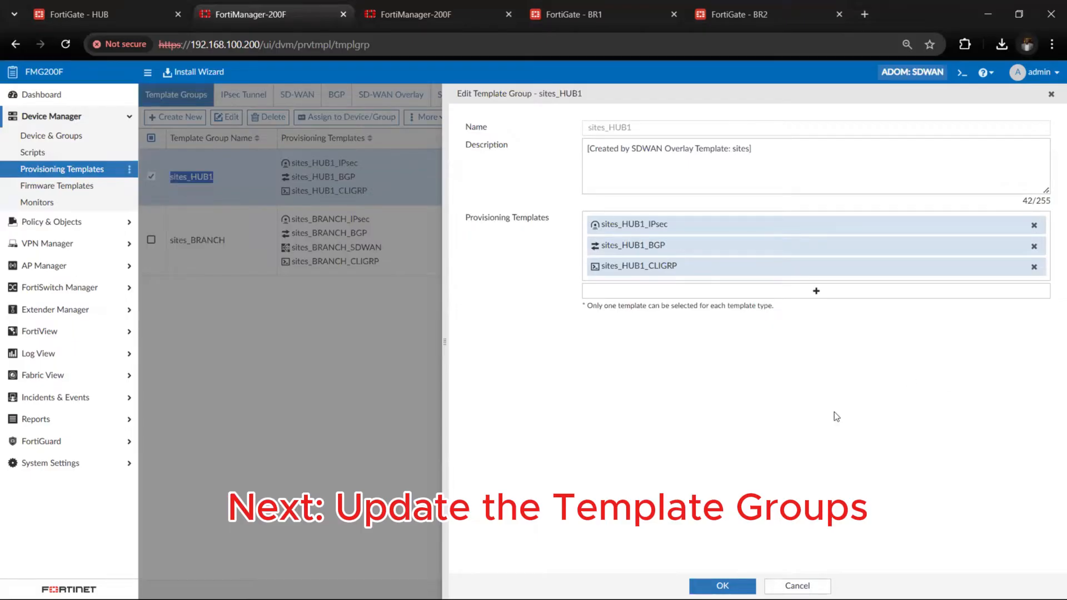
pyautogui.click(815, 291)
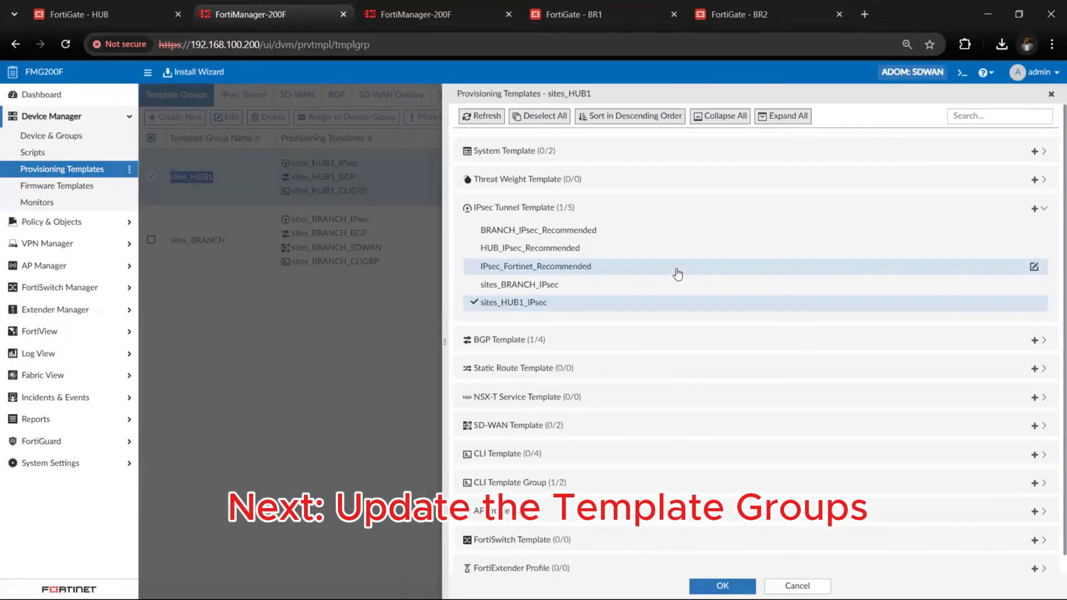
pyautogui.click(1043, 153)
pyautogui.click(501, 191)
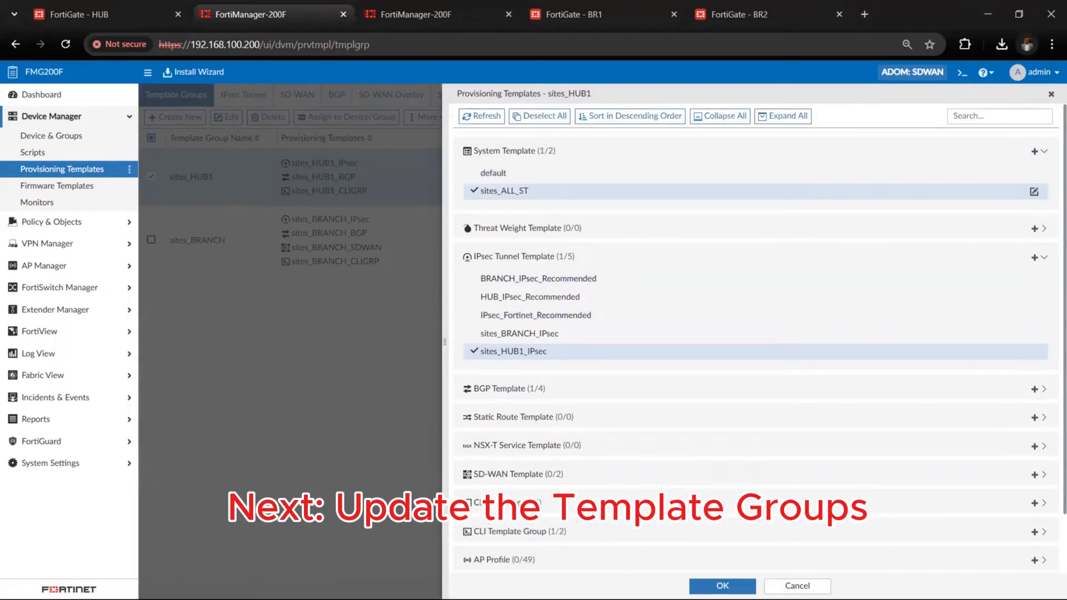
# Add the sites_HUB1_SDWAN SD-WAN template to the sites_HUB1 template group and save the group
pyautogui.scroll(-1, 588, 478)
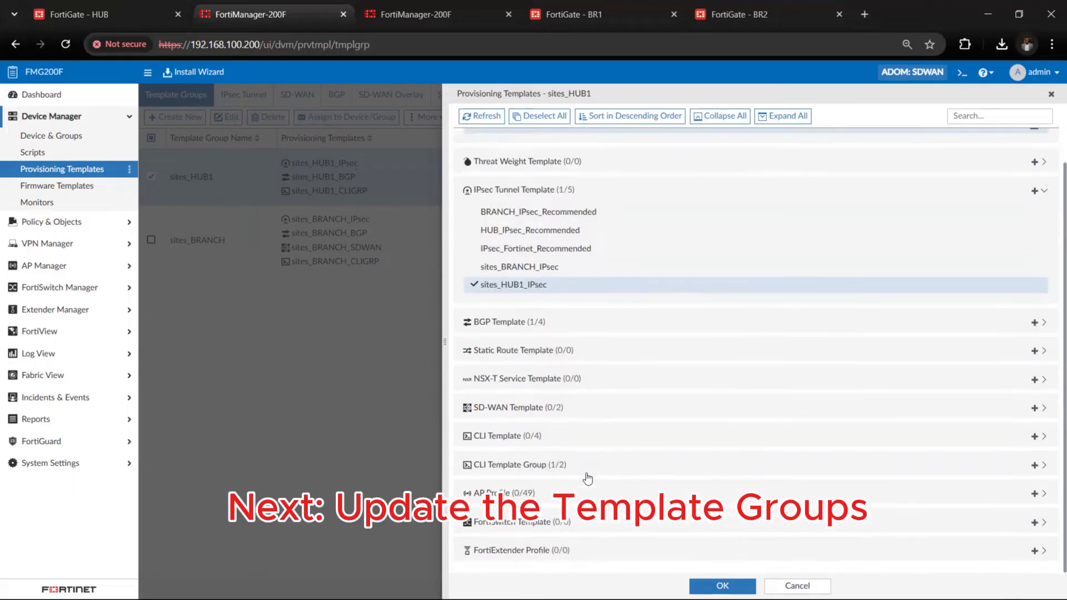
pyautogui.click(644, 409)
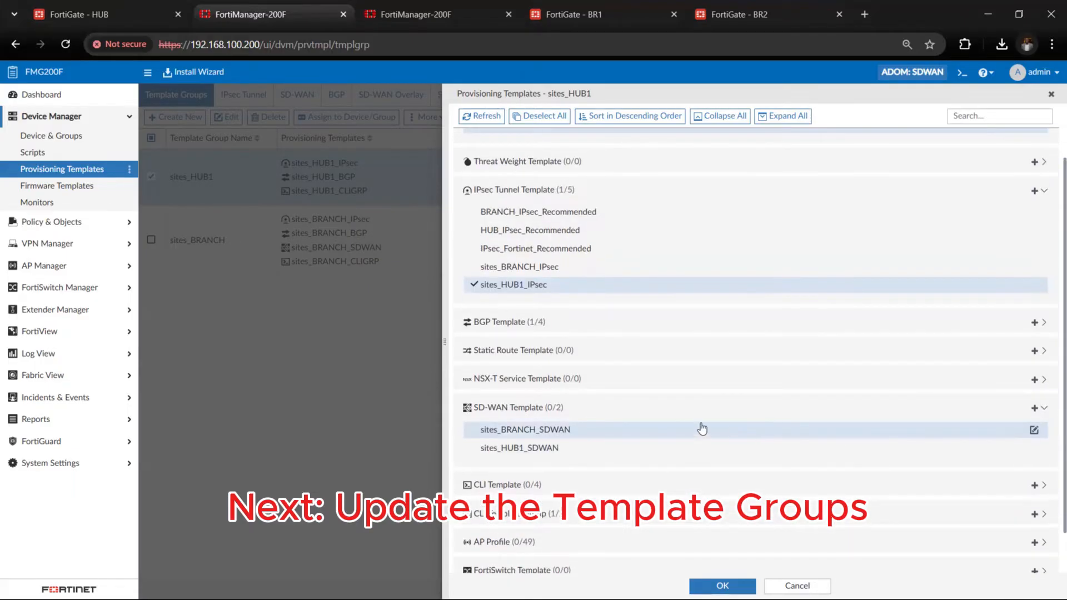
pyautogui.click(519, 449)
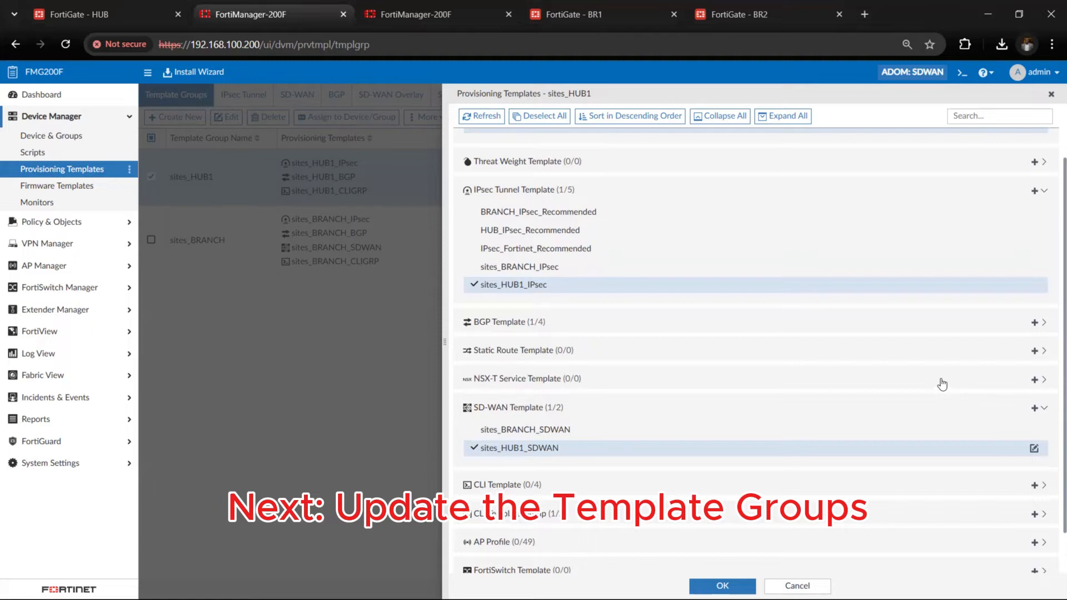
pyautogui.scroll(-1, 578, 418)
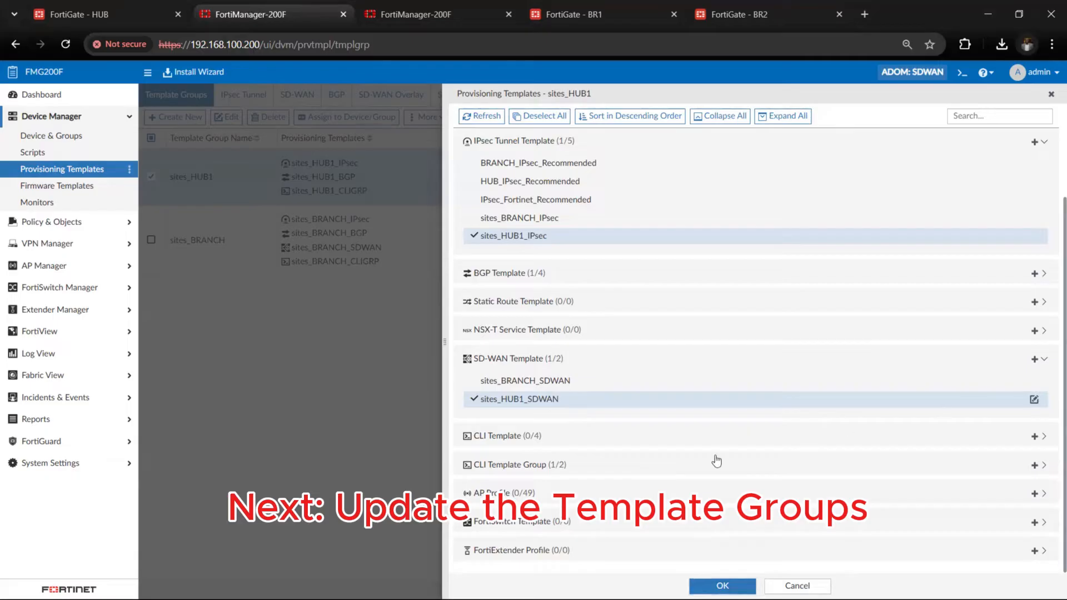
pyautogui.click(723, 586)
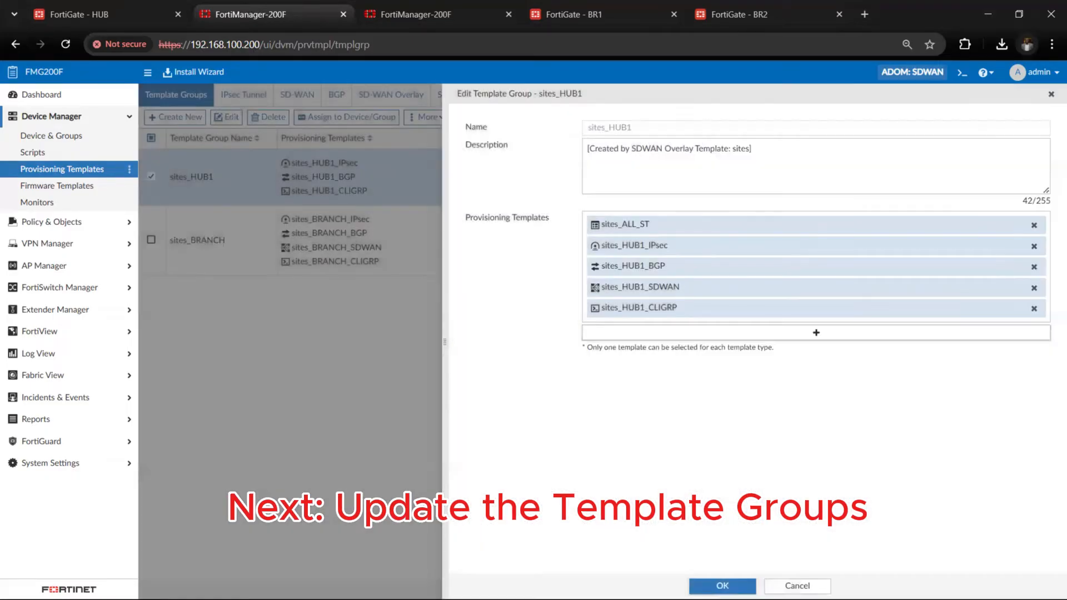
pyautogui.click(711, 584)
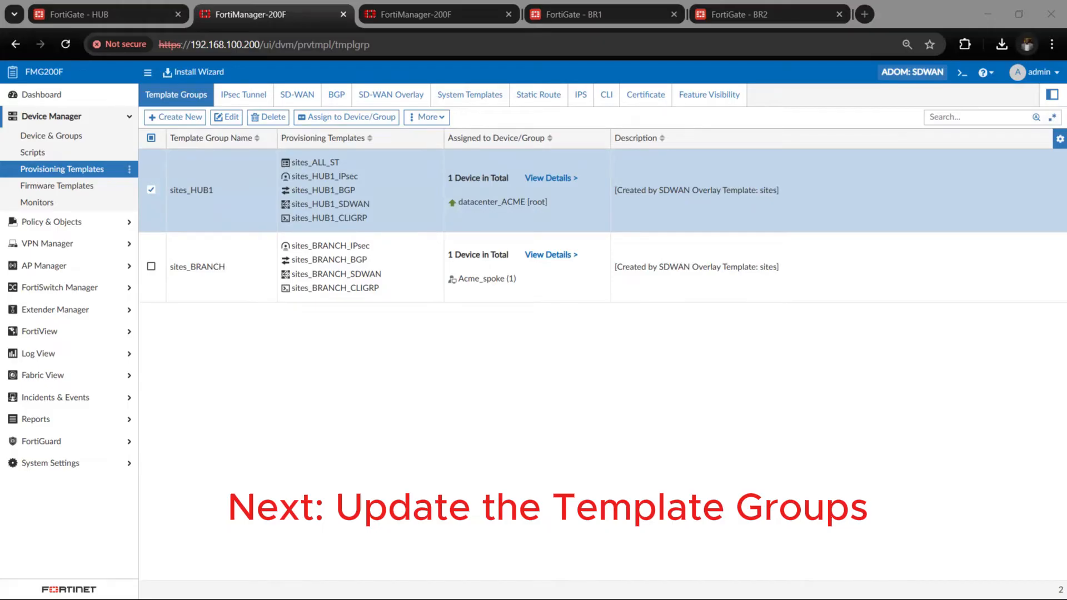
# Open the sites_BRANCH template group for editing and select the sites_ALL_ST system template among its provisioning templates
pyautogui.doubleClick(232, 289)
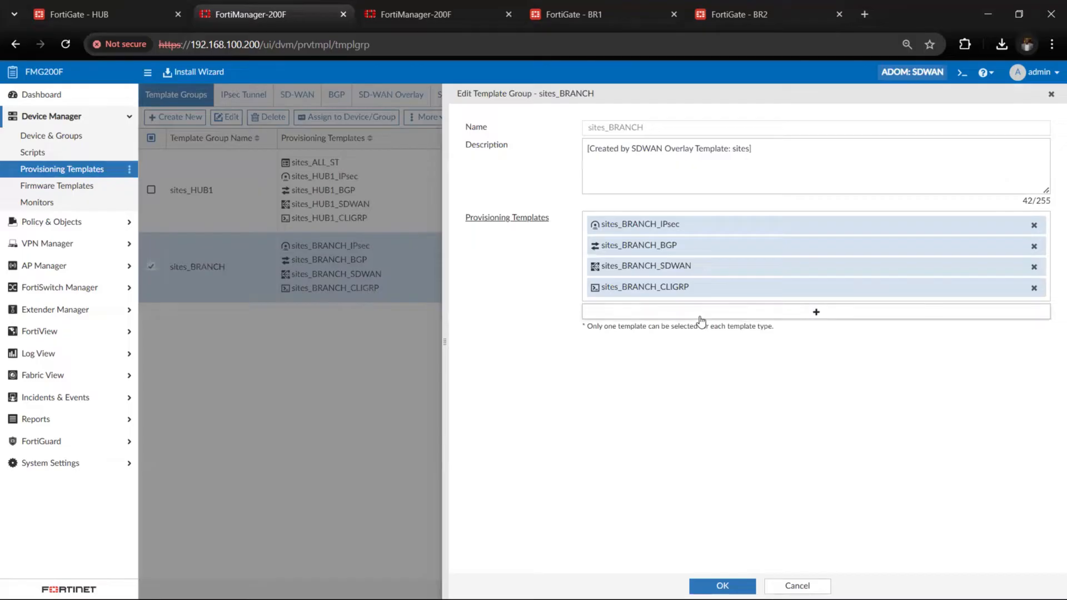
pyautogui.click(700, 314)
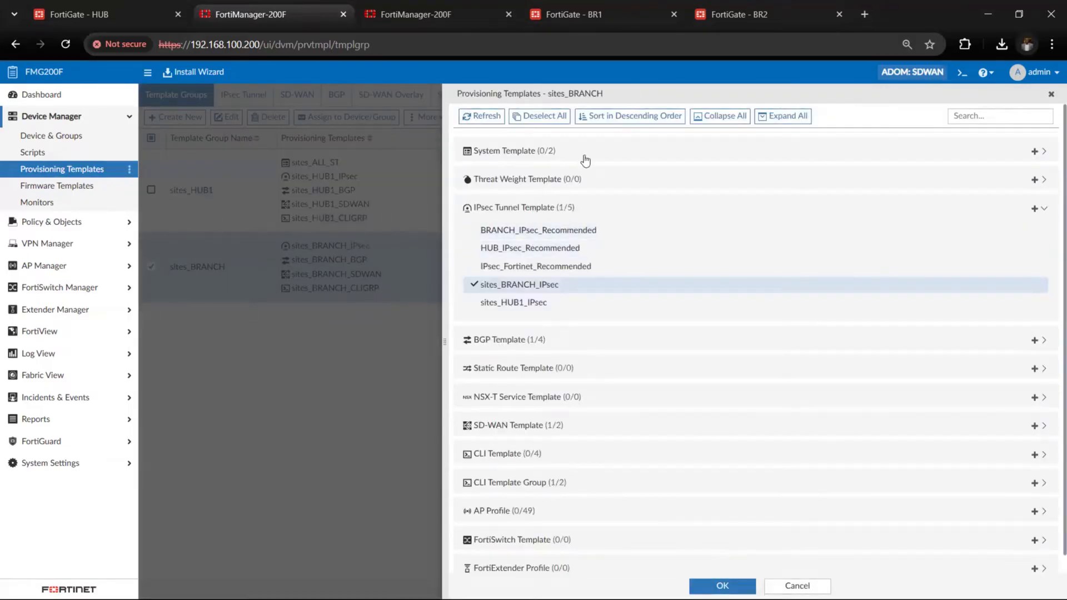
pyautogui.click(584, 157)
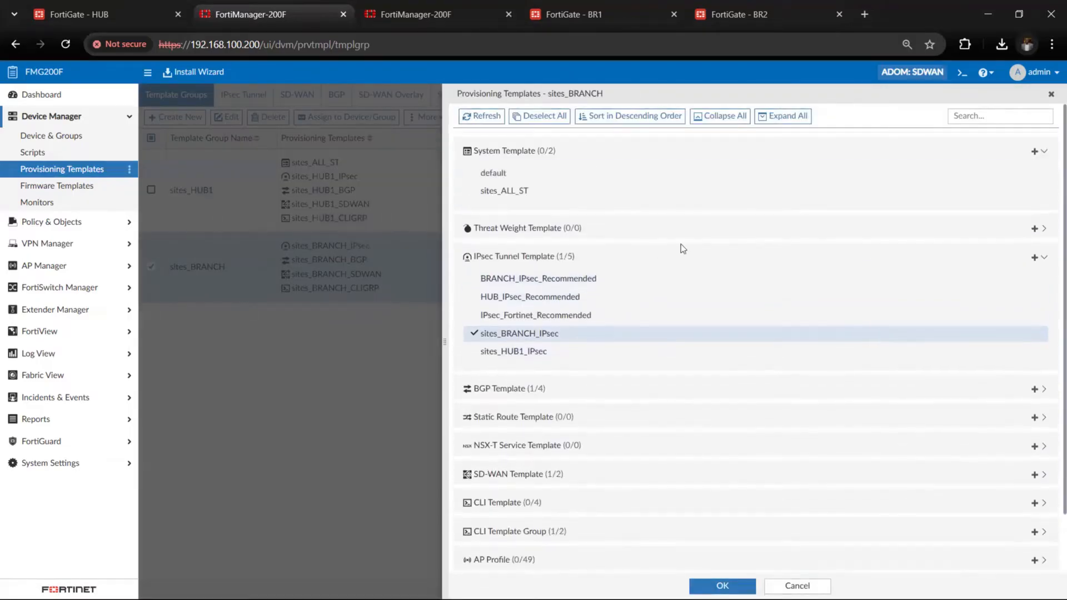
pyautogui.click(667, 191)
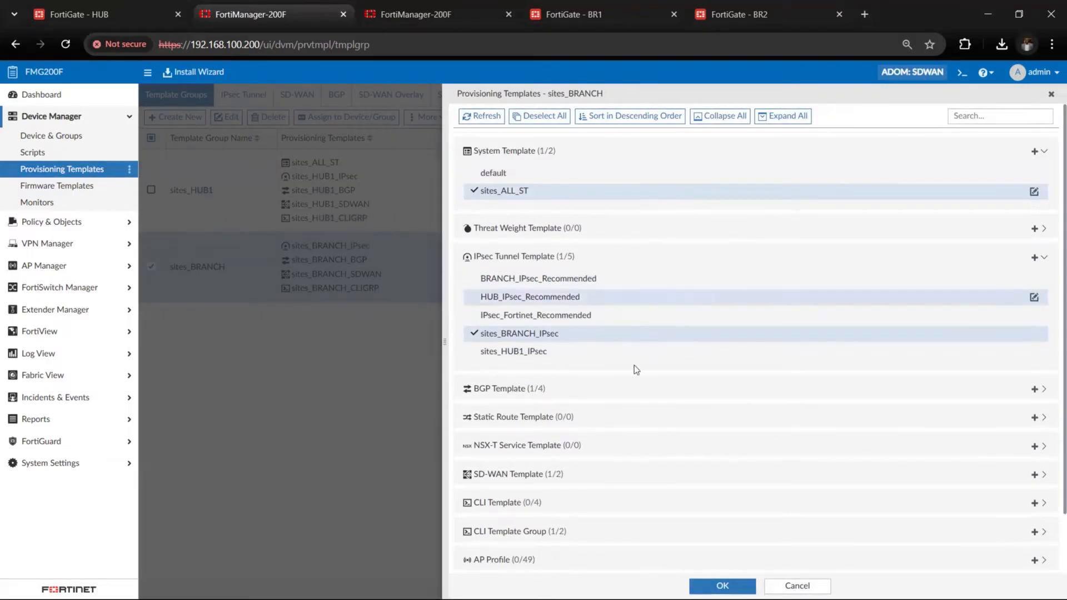
pyautogui.scroll(-1, 635, 366)
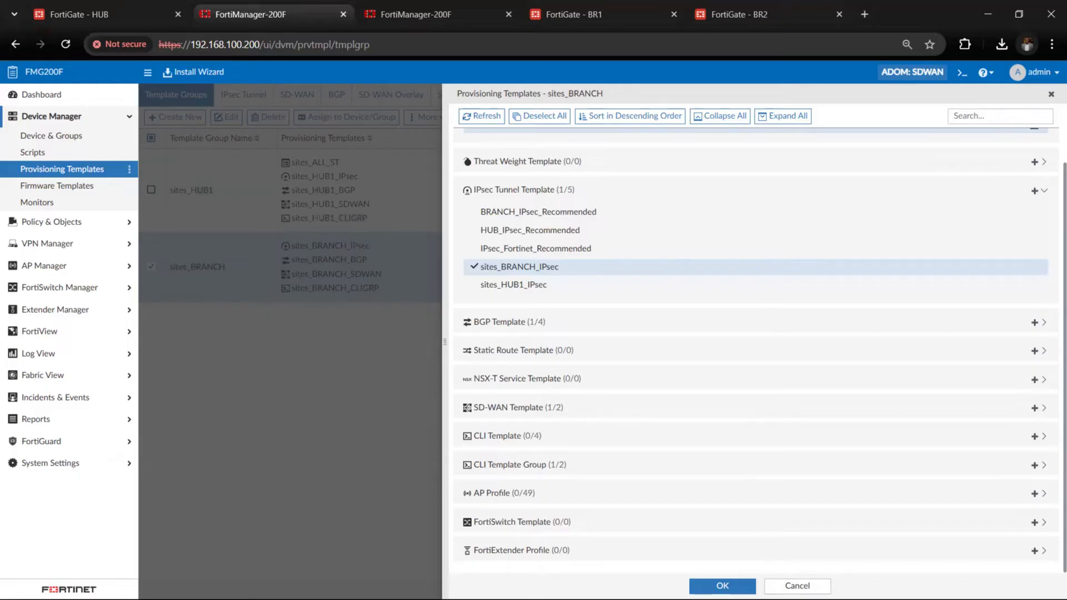
# Confirm the provisioning template selection for the sites_BRANCH template group and save the group
pyautogui.click(696, 586)
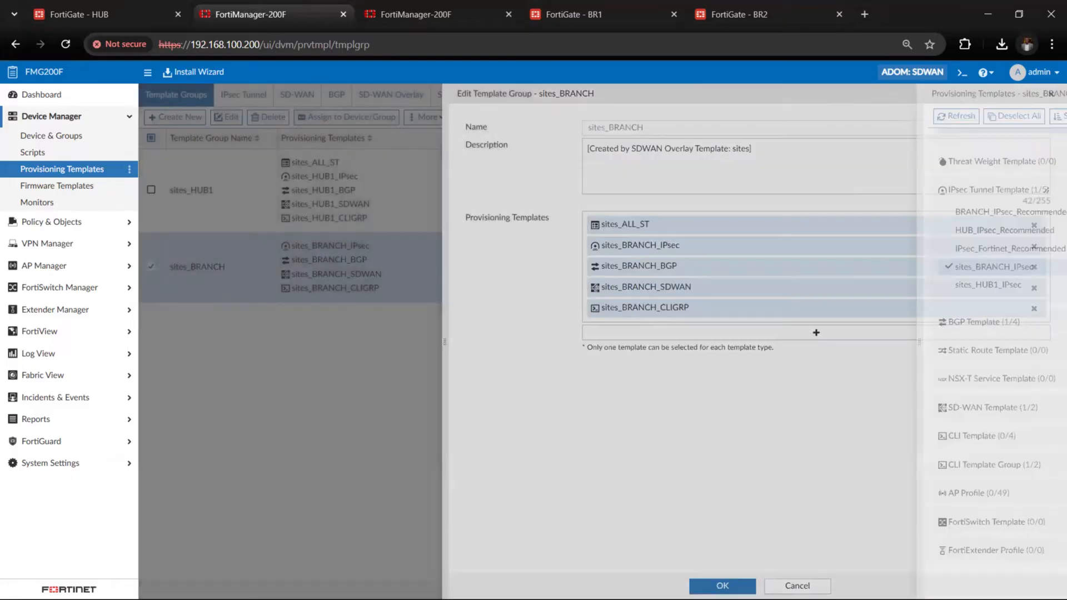
pyautogui.click(722, 586)
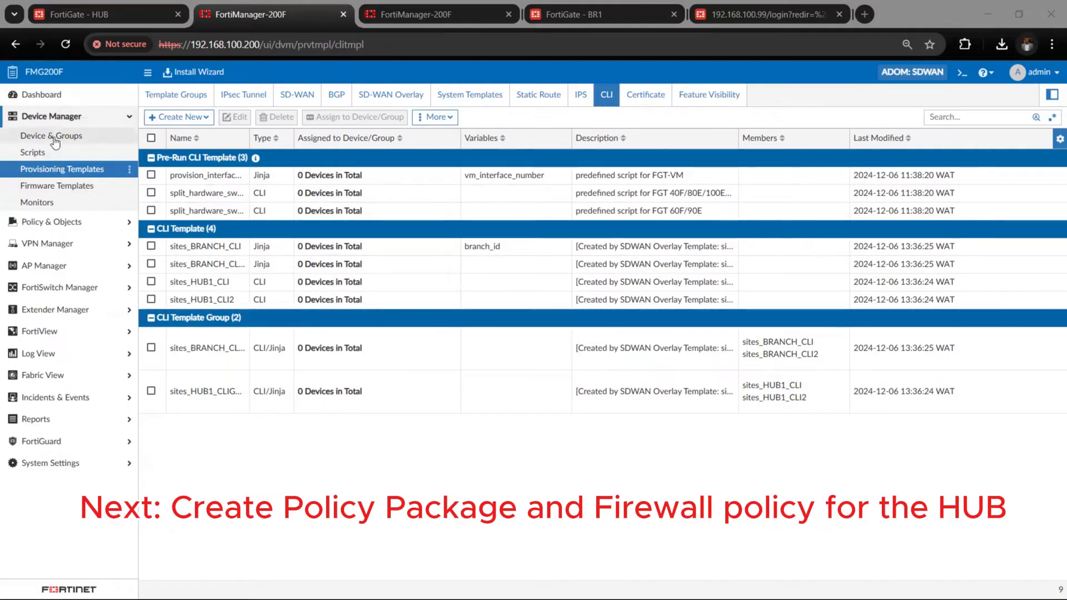
# Open the policy packages and check the firewall policies of the default package
pyautogui.click(64, 116)
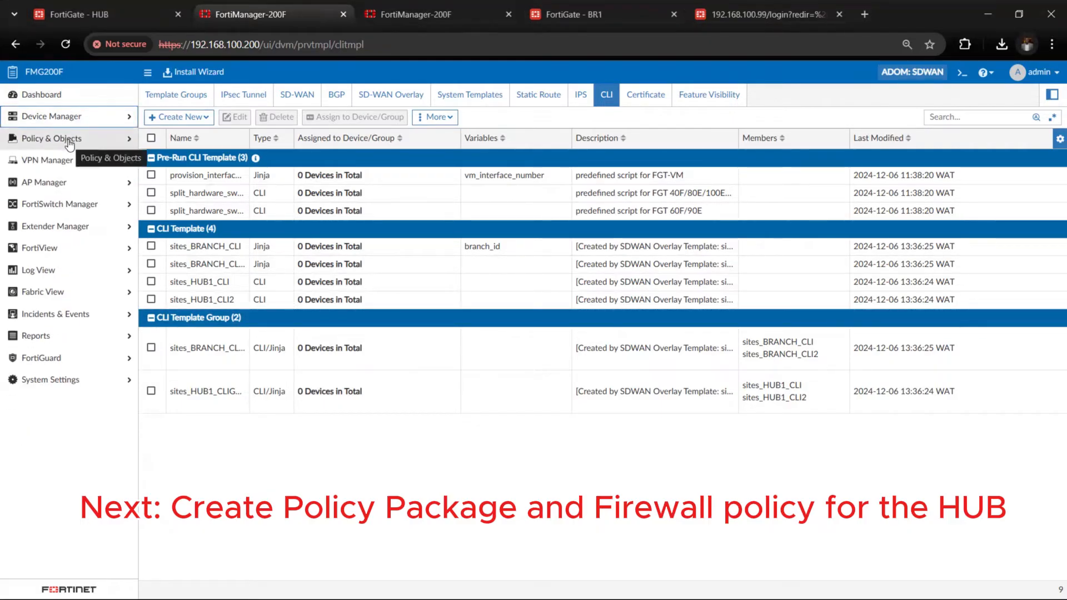
pyautogui.click(69, 140)
pyautogui.click(72, 199)
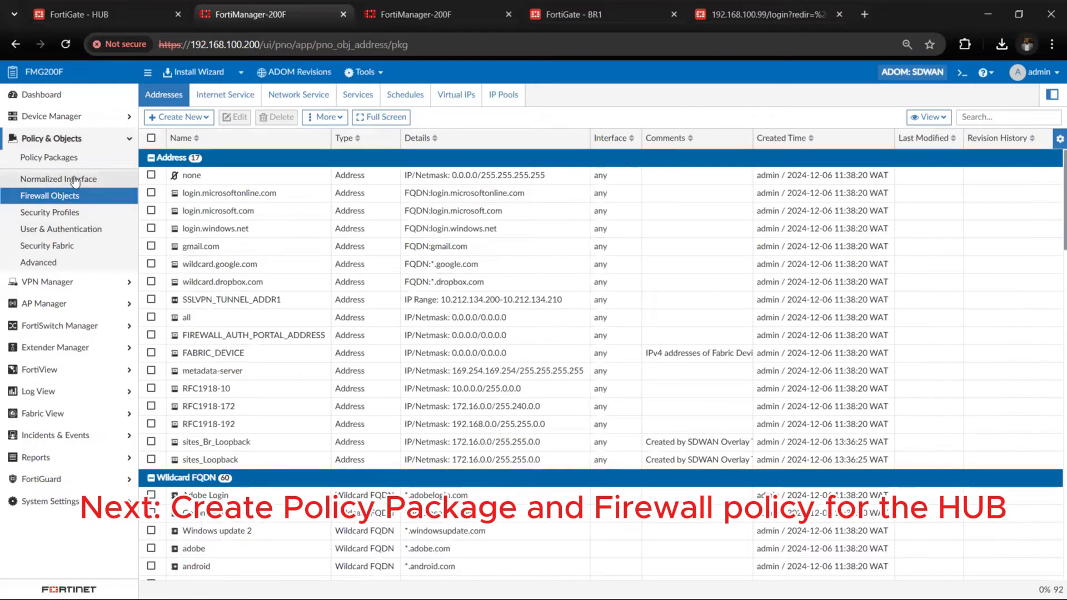
pyautogui.click(61, 158)
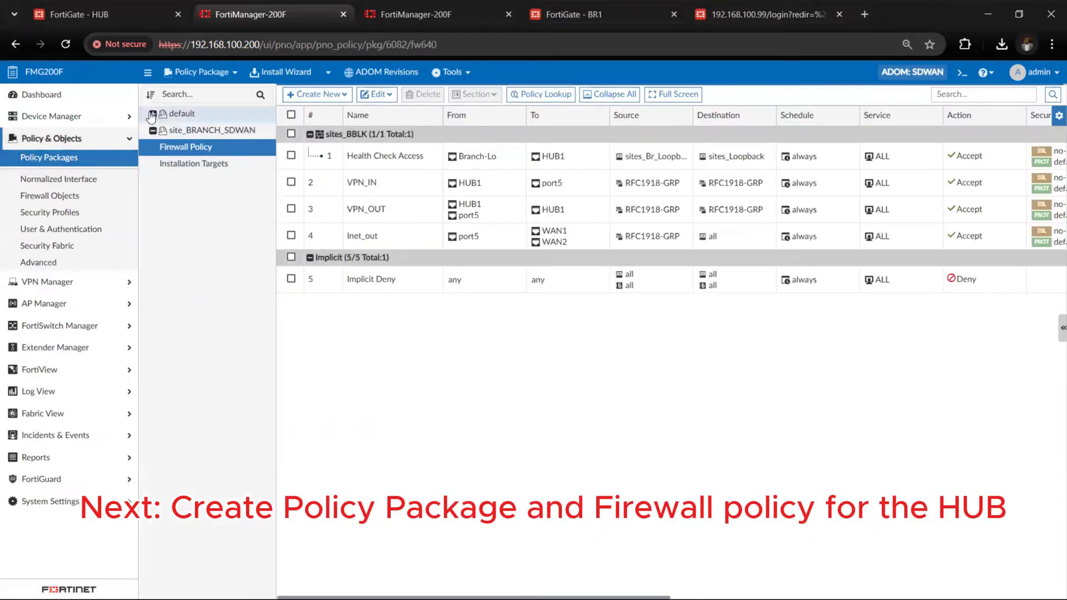
pyautogui.click(152, 115)
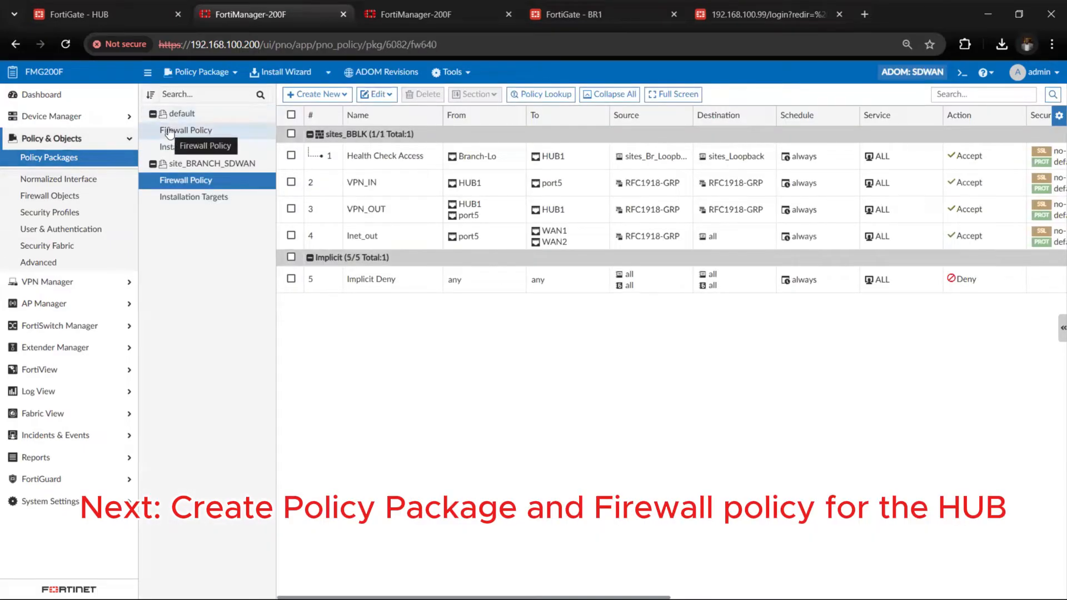
pyautogui.click(170, 132)
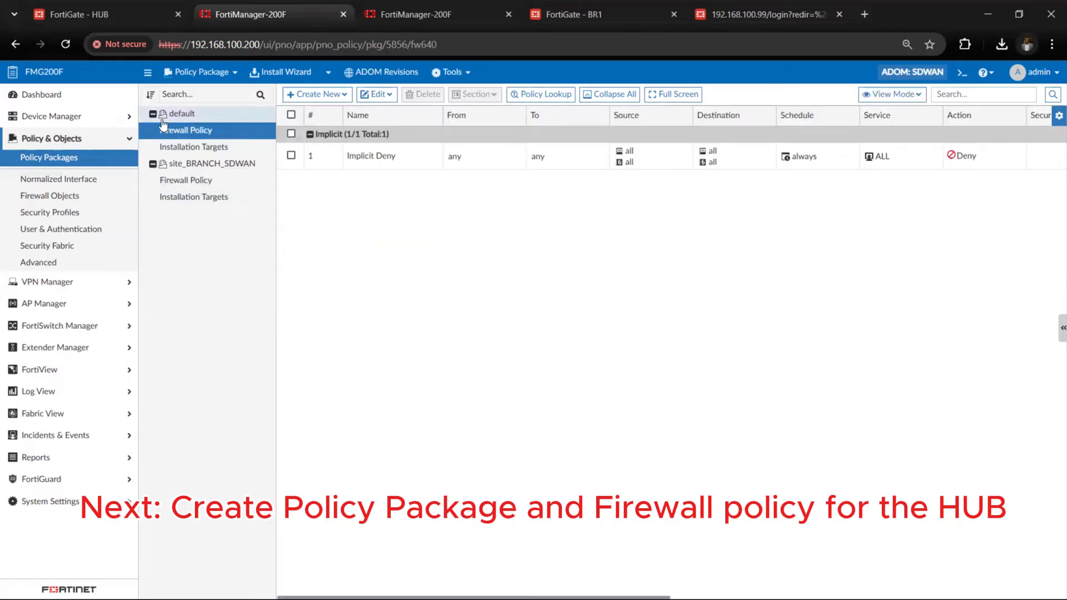
pyautogui.click(152, 114)
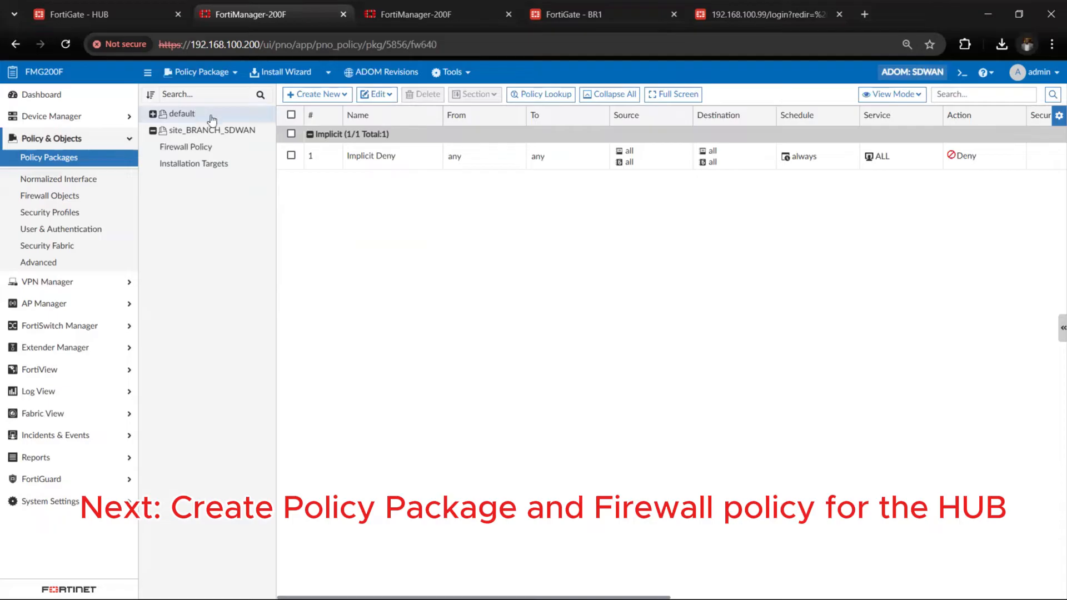
# Create a new policy package named sites_HUB1_SDWAN in the root folder
pyautogui.rightClick(196, 126)
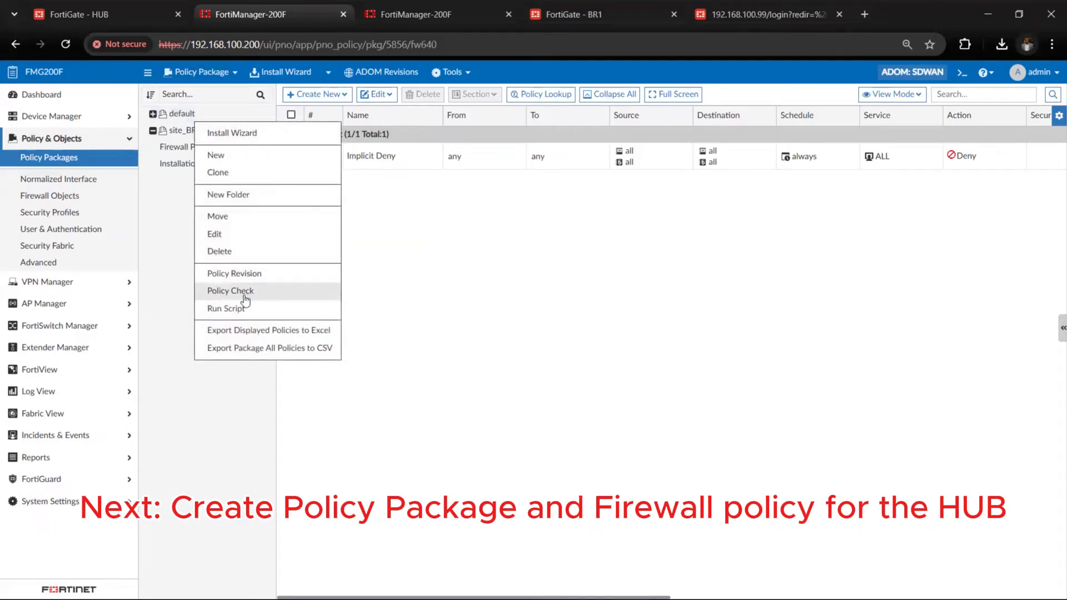
pyautogui.click(248, 157)
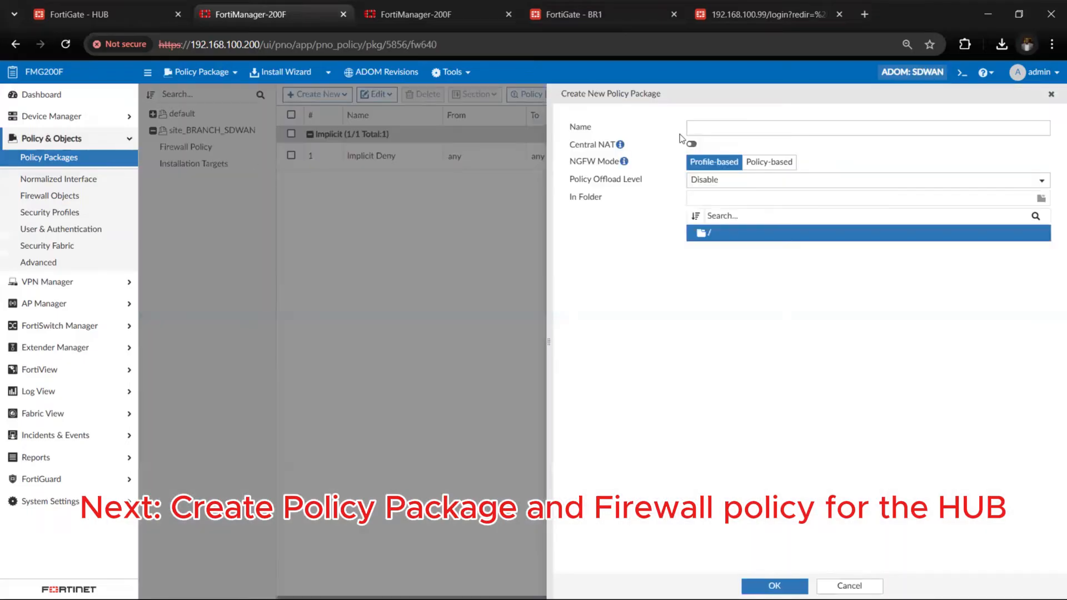
pyautogui.click(739, 128)
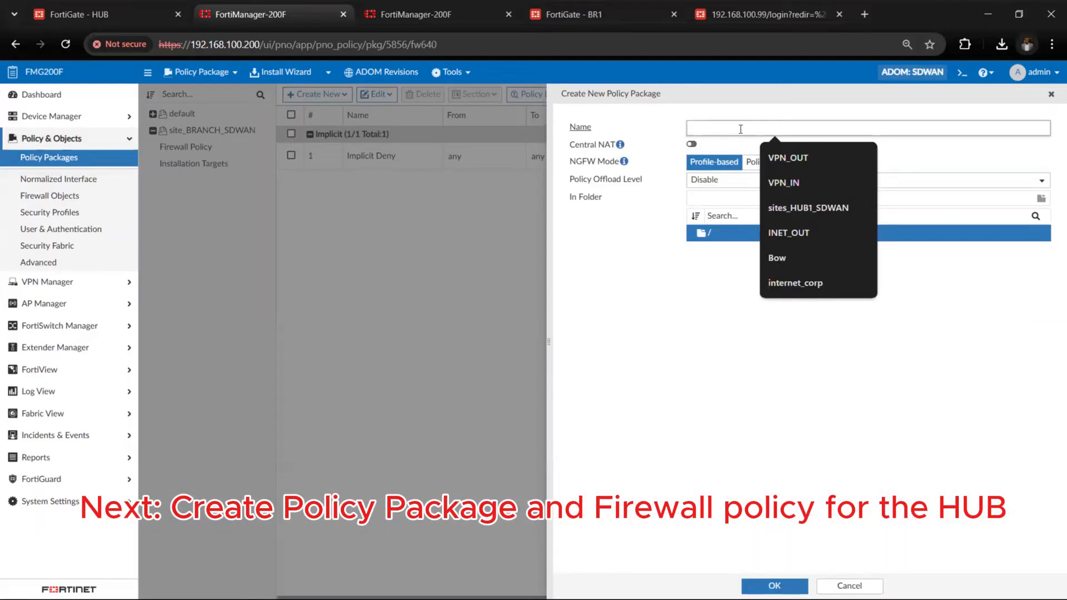
pyautogui.write('sites_HUB1_SDWAN')
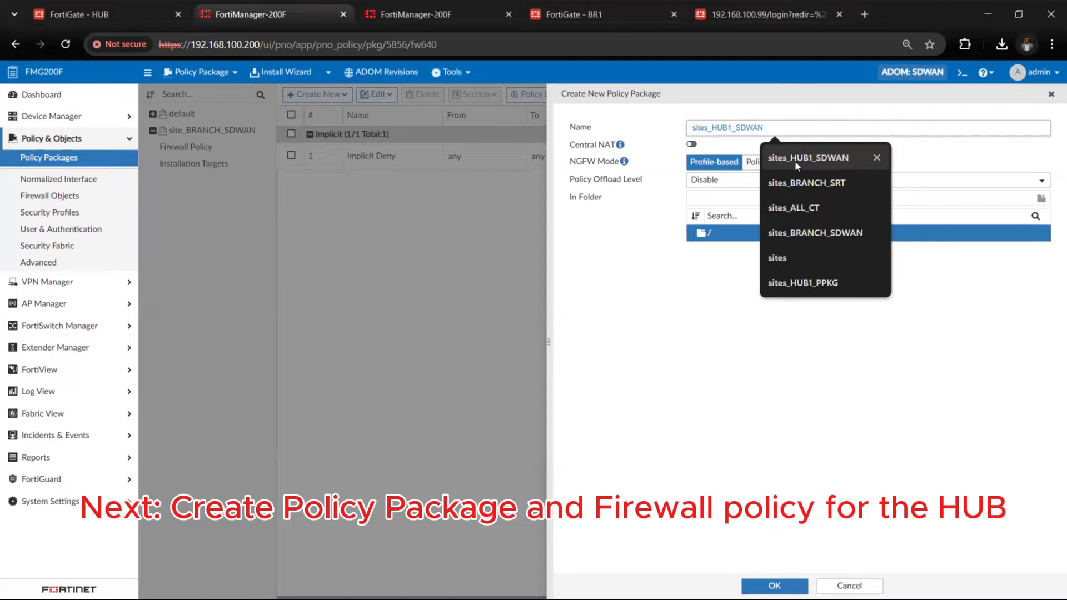
pyautogui.click(795, 161)
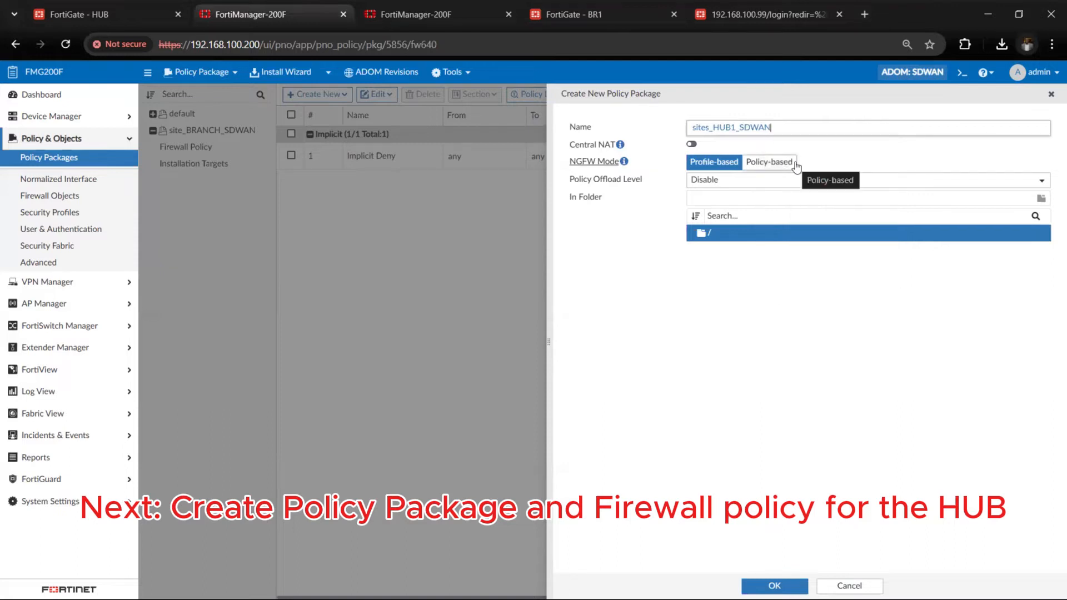
pyautogui.click(789, 587)
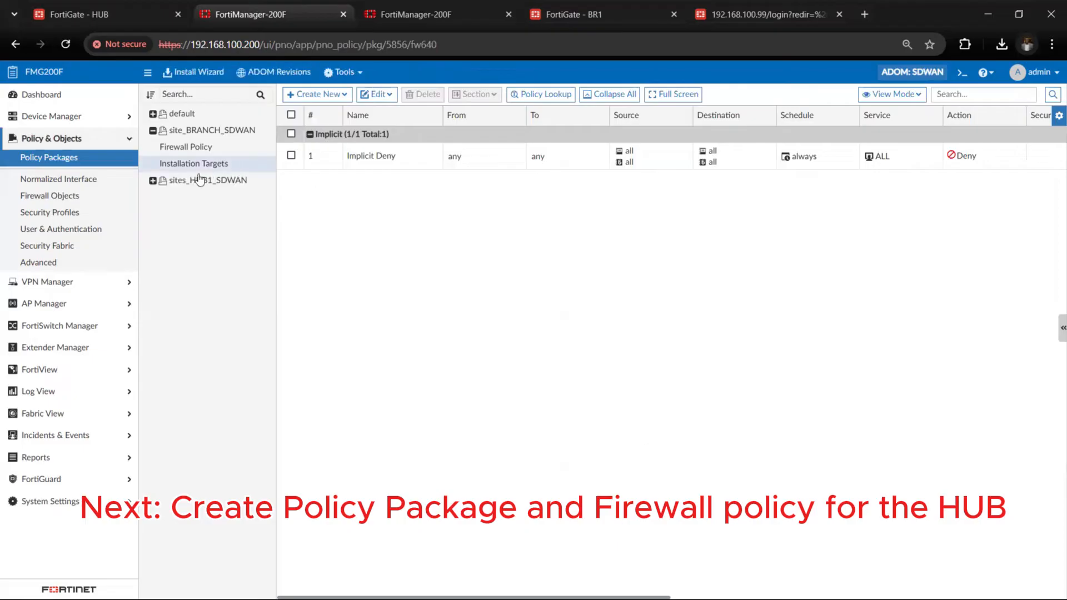
# Start a new firewall policy in the sites_HUB1_SDWAN package and name it VPN_IN
pyautogui.click(153, 181)
pyautogui.click(199, 198)
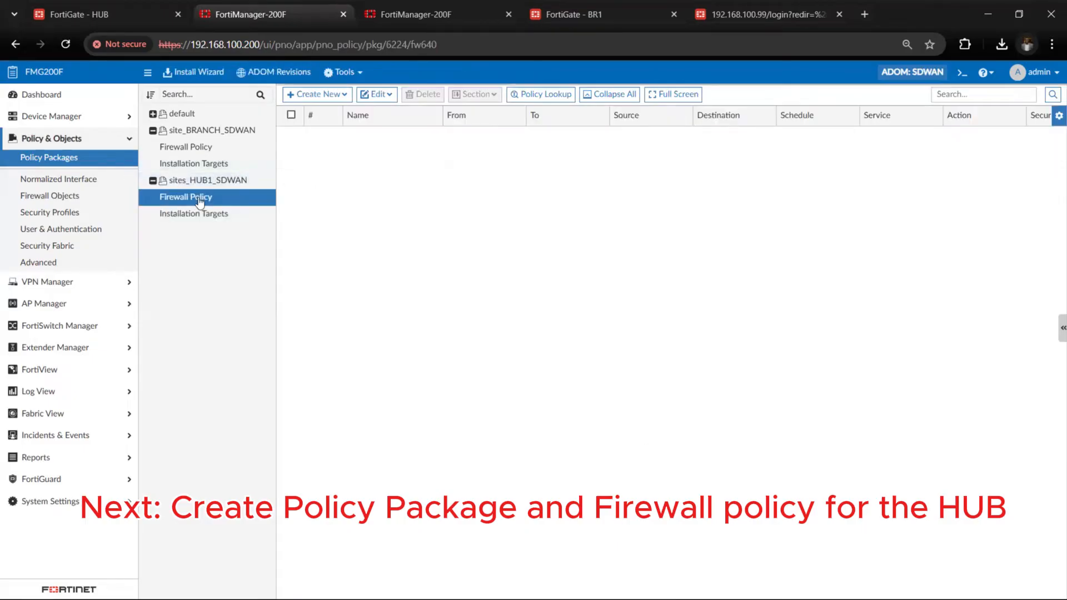
pyautogui.click(330, 96)
pyautogui.click(333, 124)
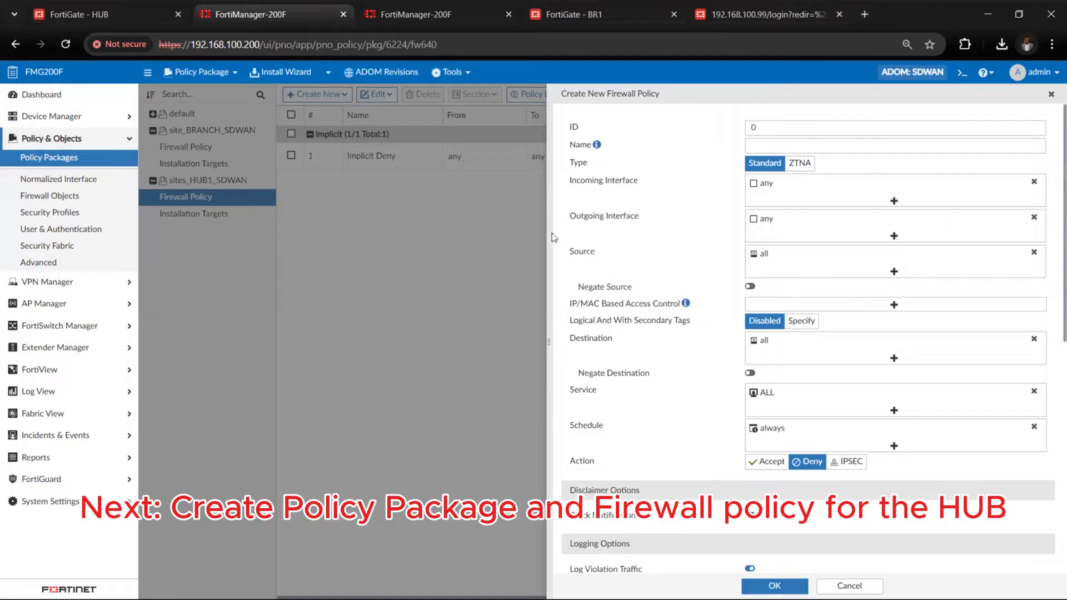
pyautogui.click(782, 145)
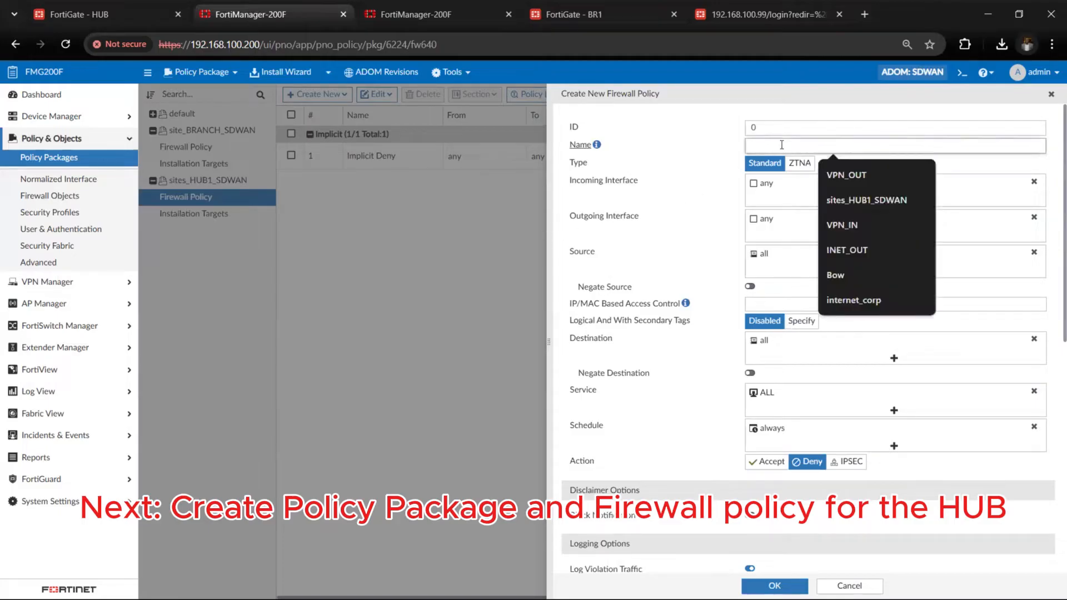
pyautogui.write('VPN_IN')
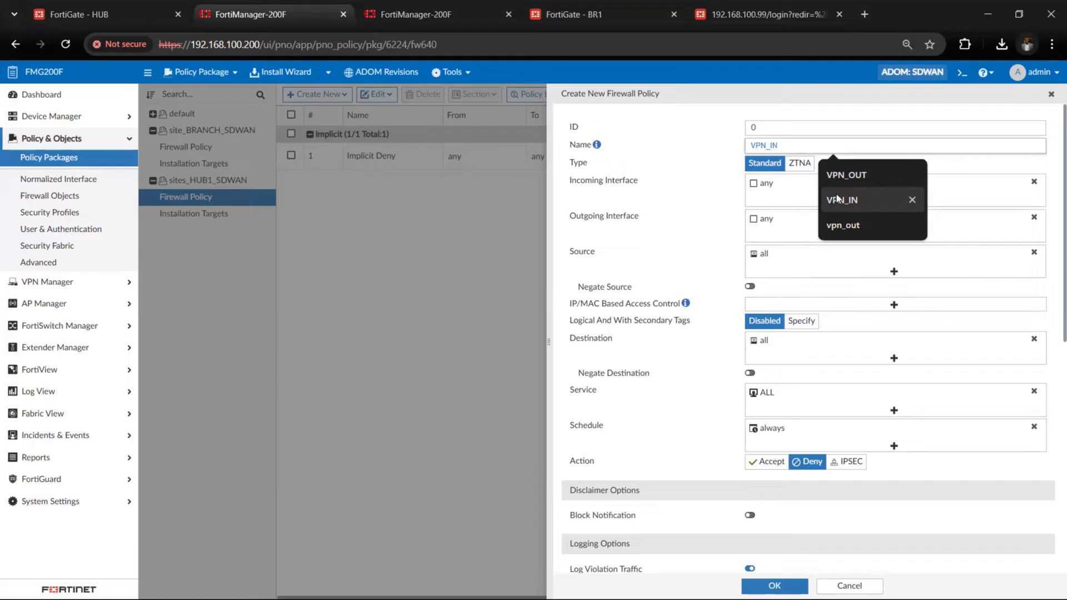
pyautogui.click(867, 200)
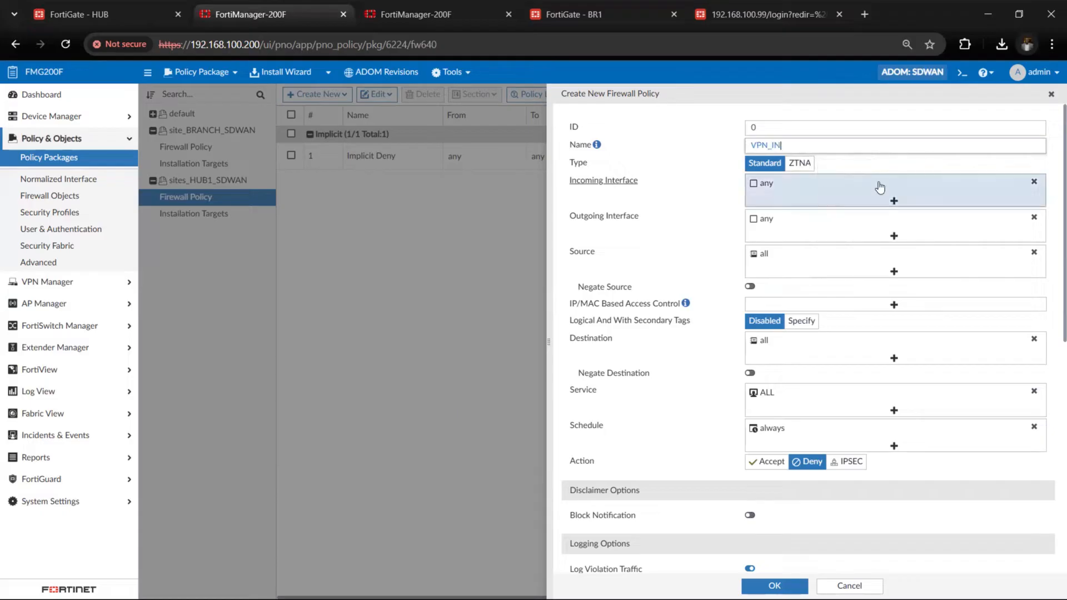
# Set the policy's incoming interface to VPN and its outgoing interfaces to HUB1-Lo and port5
pyautogui.click(1034, 182)
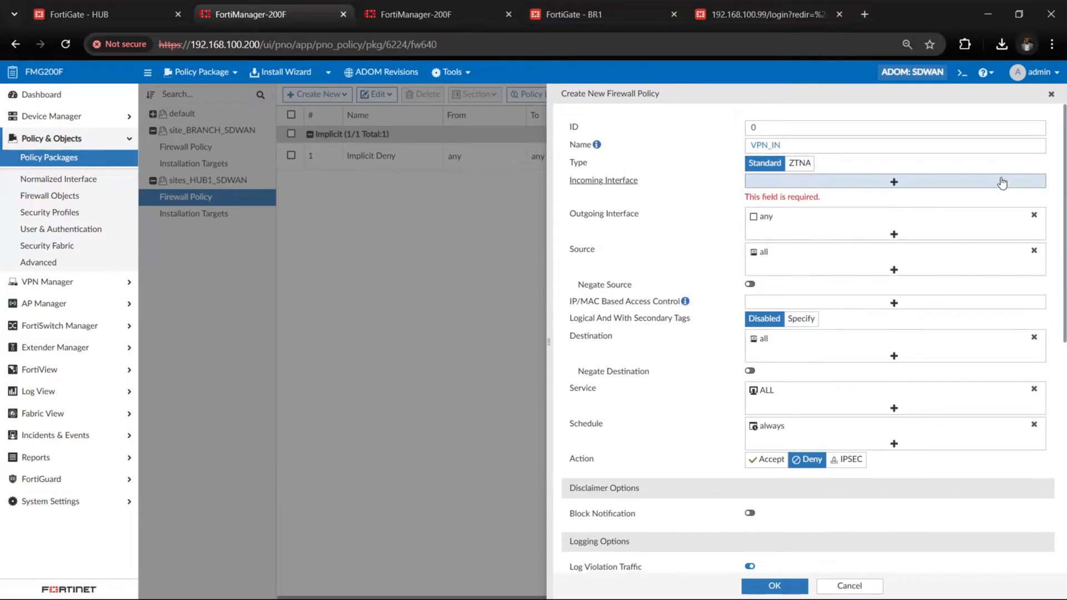
pyautogui.click(1002, 182)
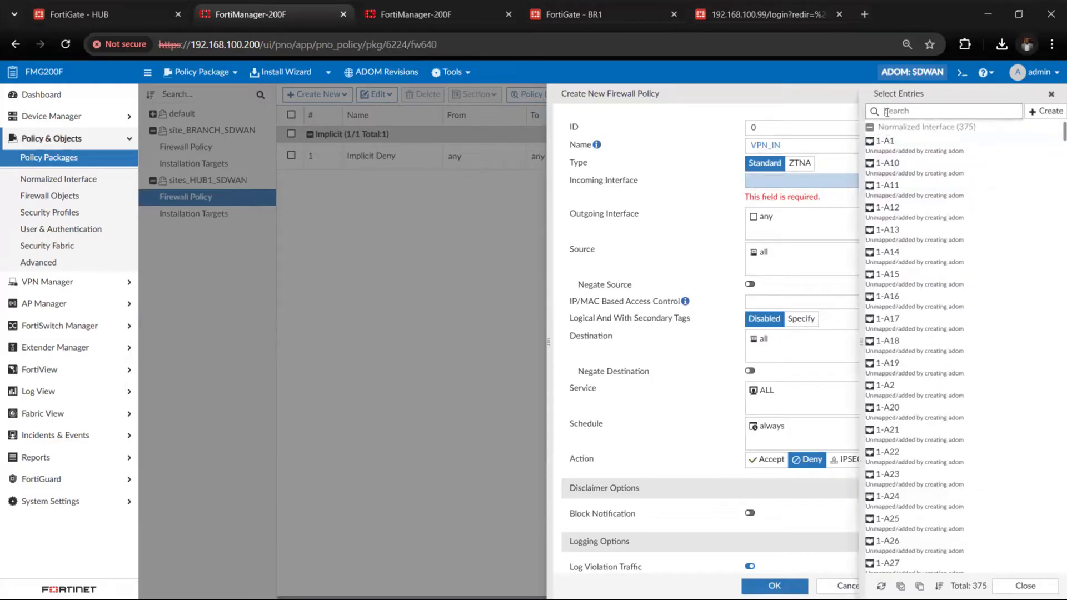
pyautogui.click(886, 112)
pyautogui.write('hub')
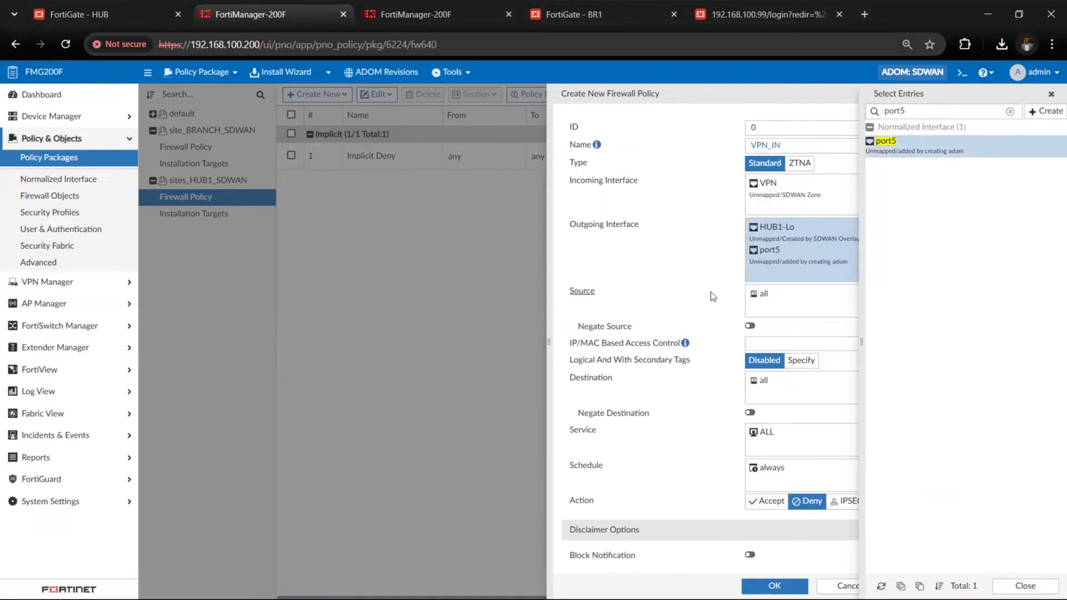
# Set both the source and the destination of the VPN_IN policy to the RFC1918-GRP address group
pyautogui.click(807, 314)
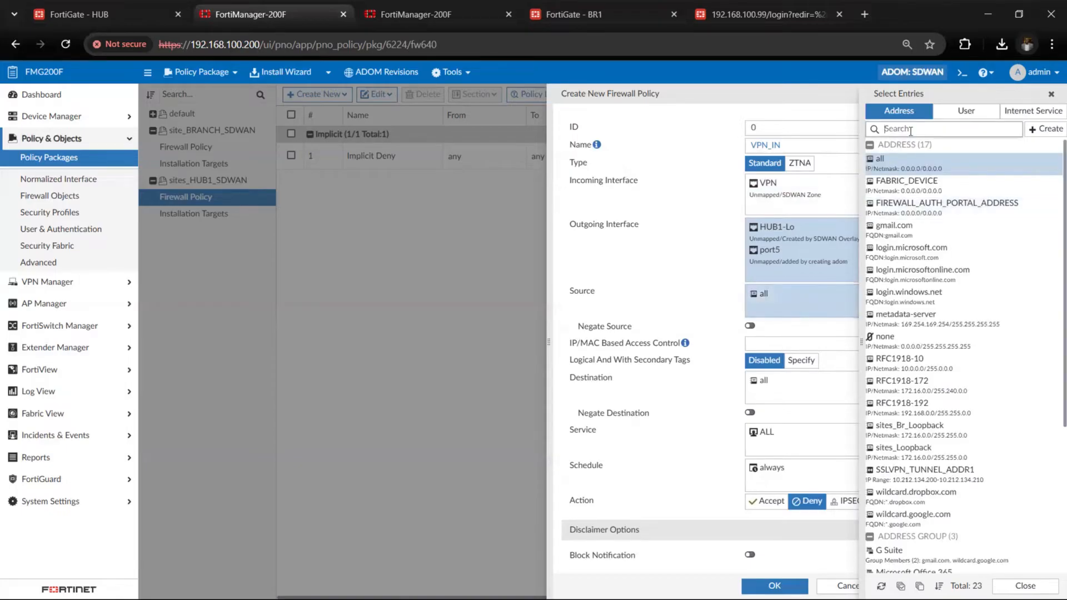
pyautogui.click(911, 130)
pyautogui.write('rfc')
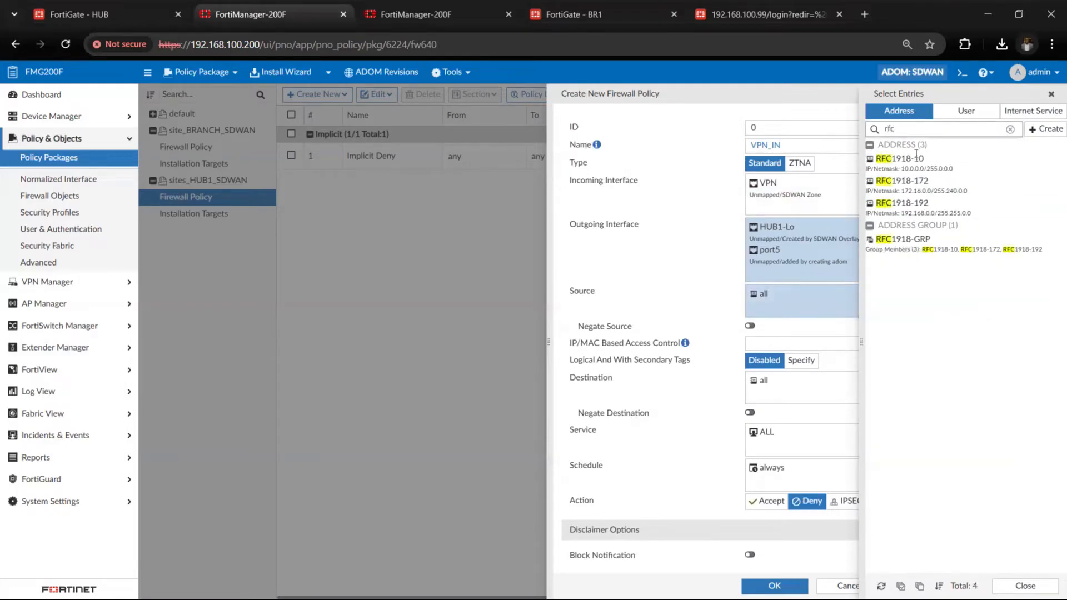
pyautogui.click(930, 250)
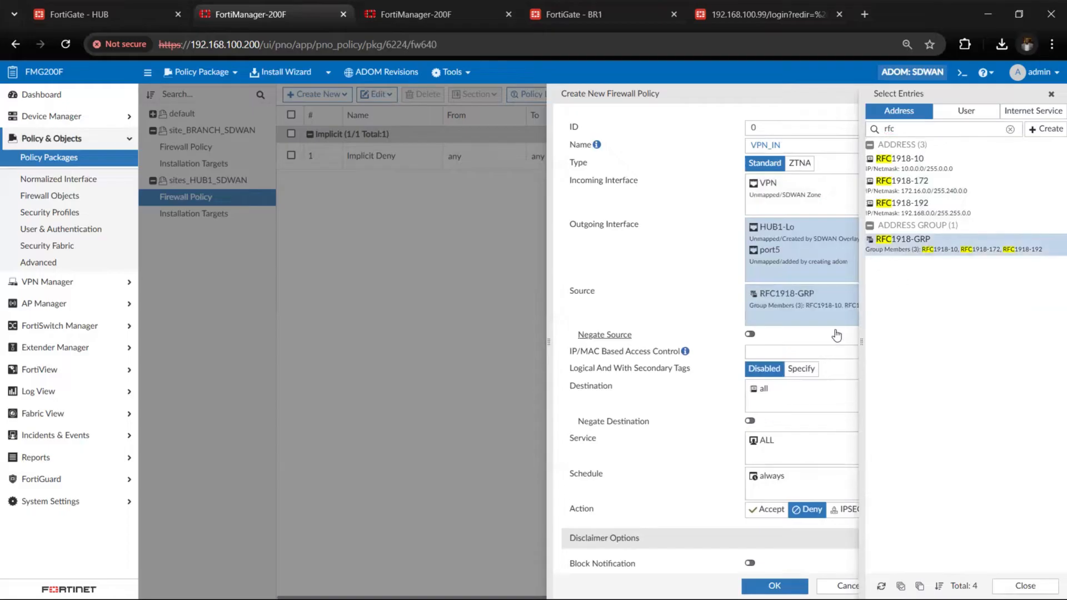
pyautogui.click(778, 399)
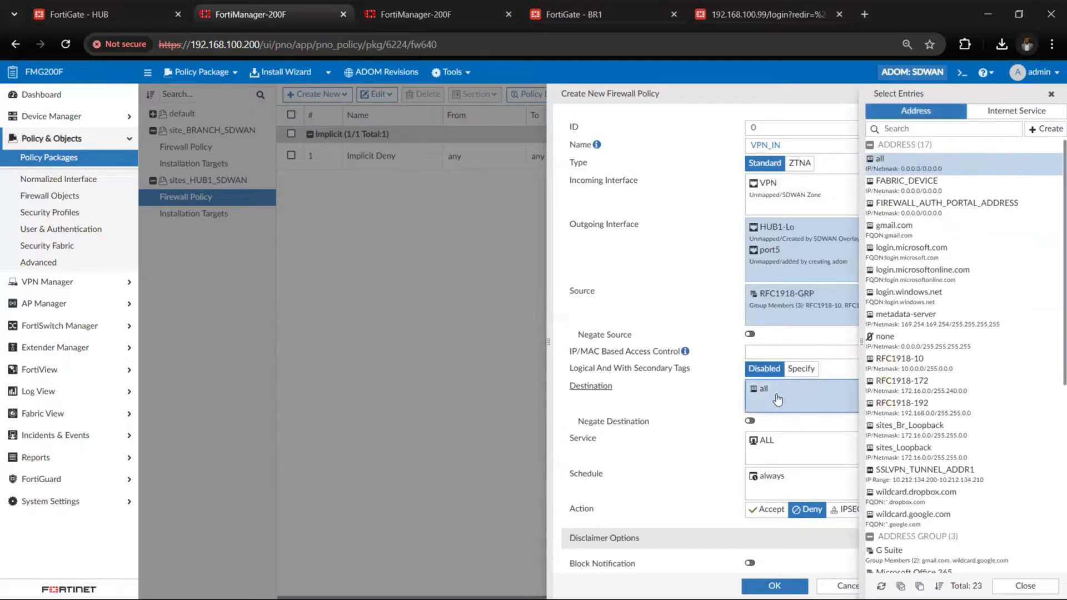
pyautogui.click(906, 128)
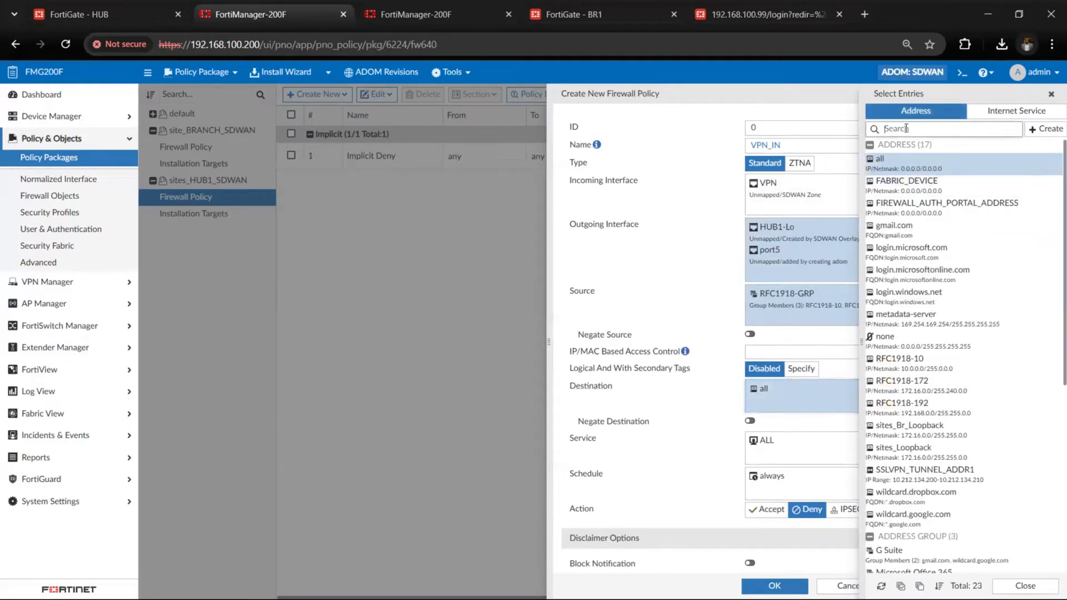
pyautogui.write('rfc')
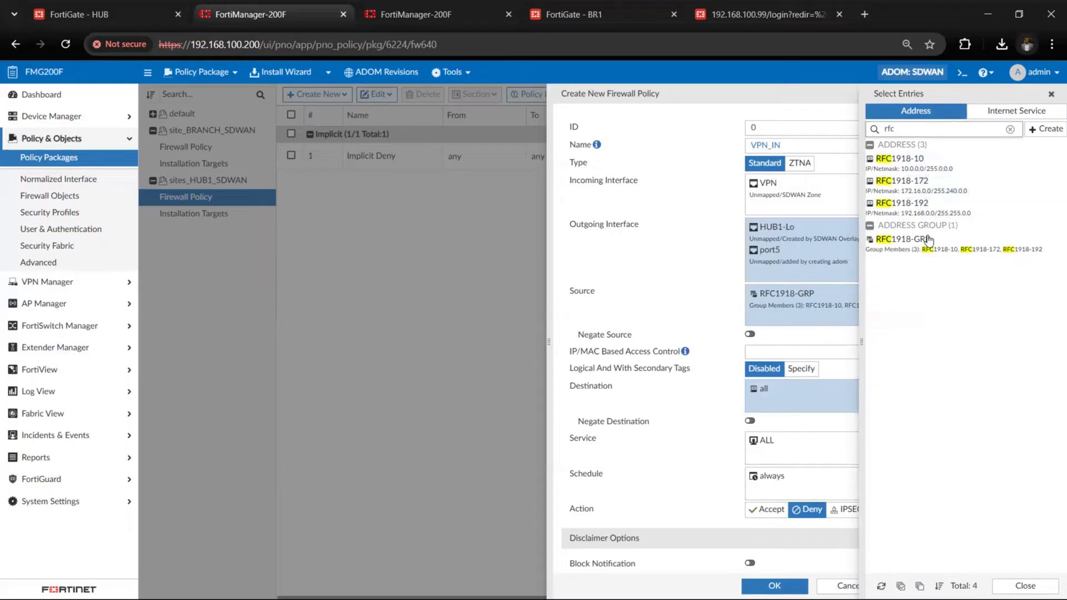
pyautogui.click(928, 251)
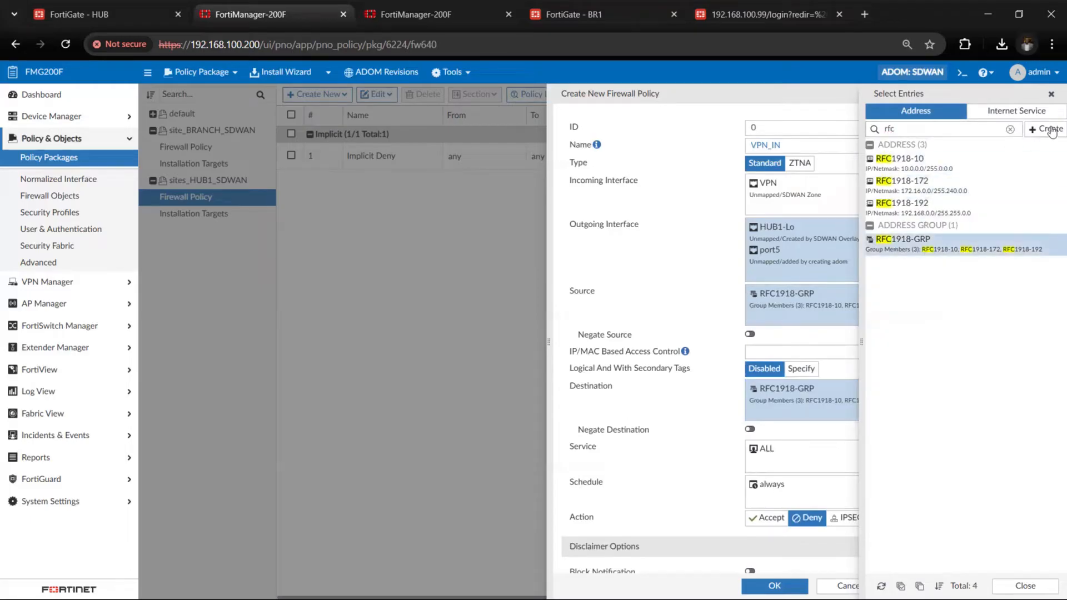
pyautogui.click(1050, 94)
# Set the action of the VPN_IN policy to Accept
pyautogui.scroll(-1, 765, 386)
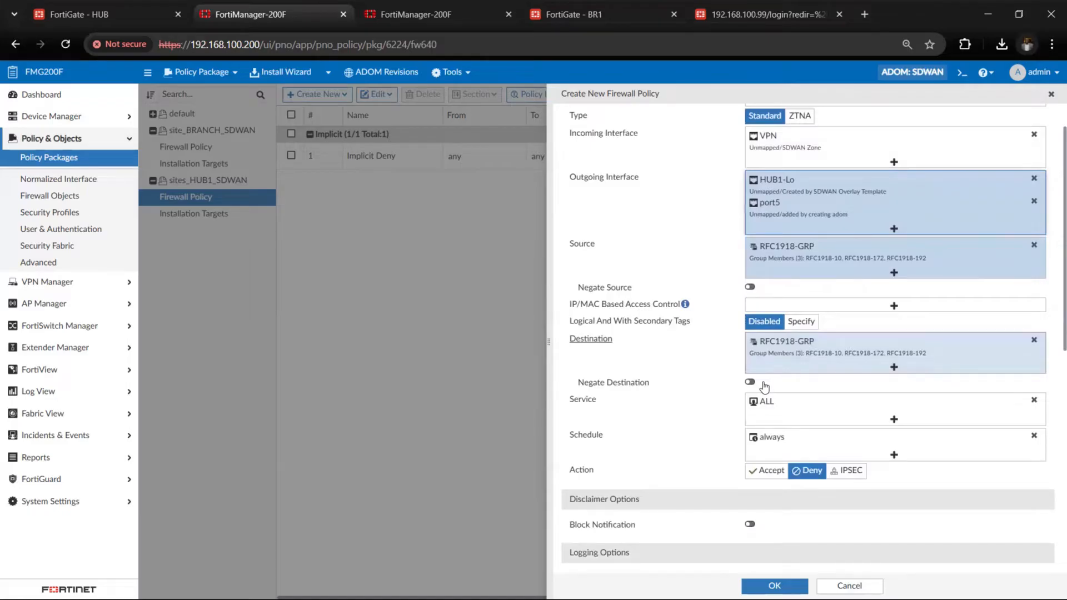
pyautogui.scroll(-4, 765, 387)
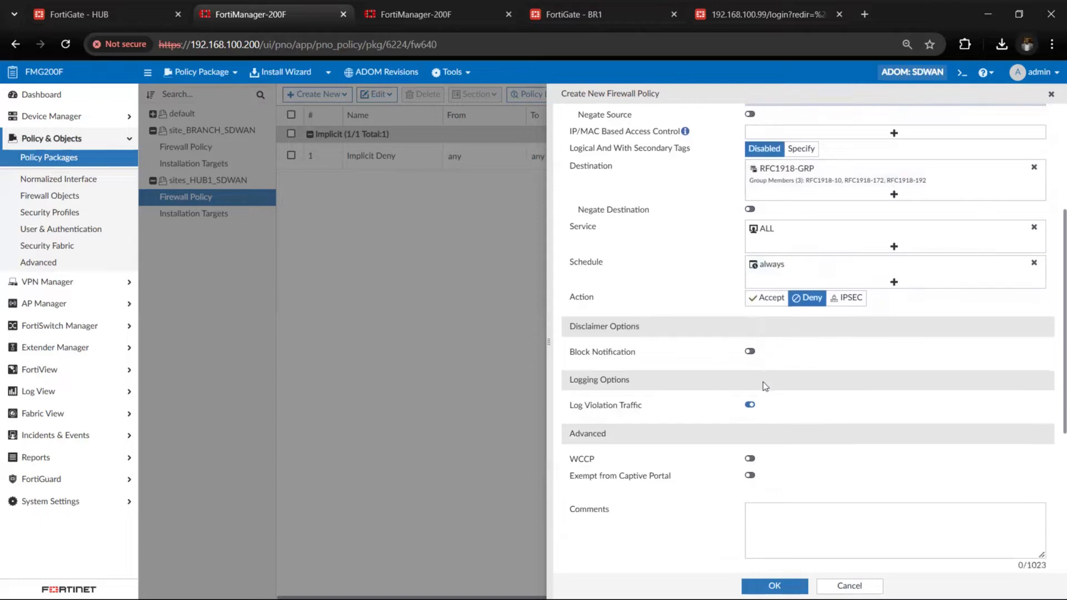
pyautogui.scroll(-2, 765, 386)
pyautogui.click(767, 213)
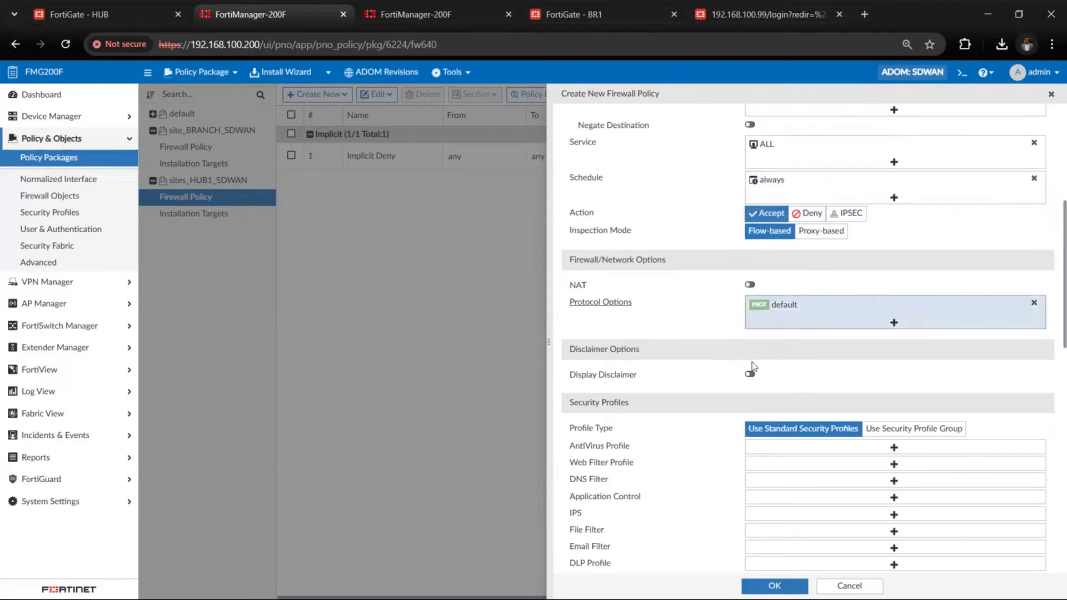
# Enter vpnin as the change note of the new policy
pyautogui.scroll(-12, 746, 398)
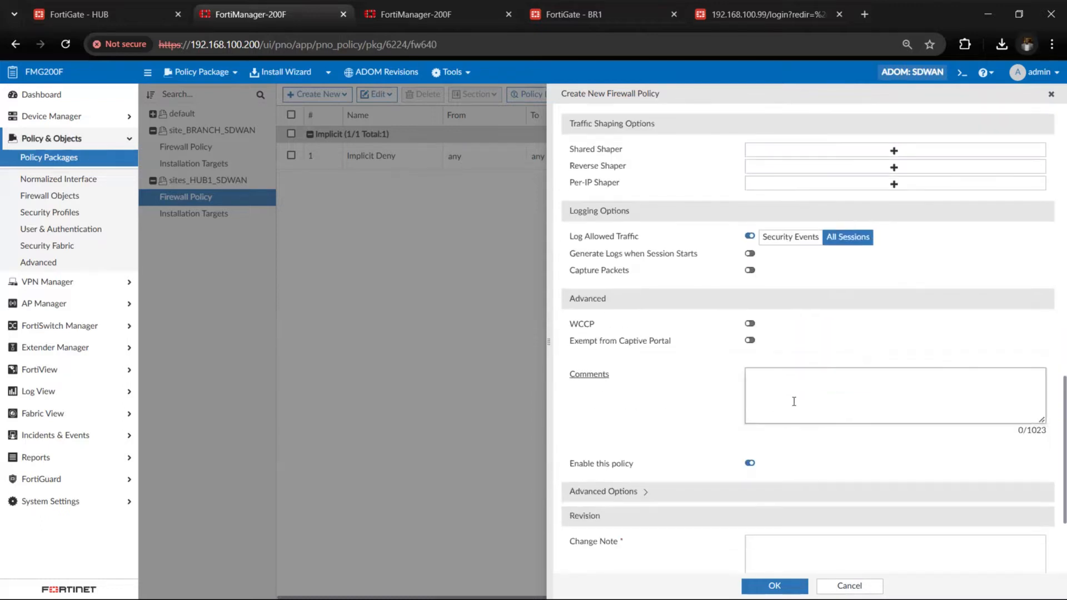
pyautogui.click(794, 402)
pyautogui.scroll(-3, 785, 426)
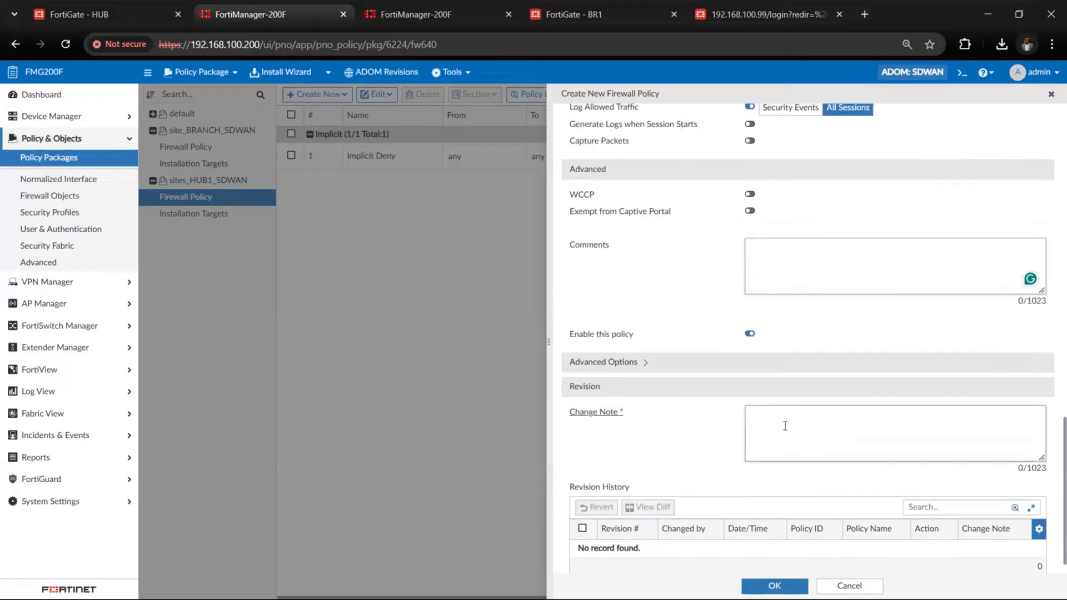
pyautogui.click(785, 425)
pyautogui.write('vpnin')
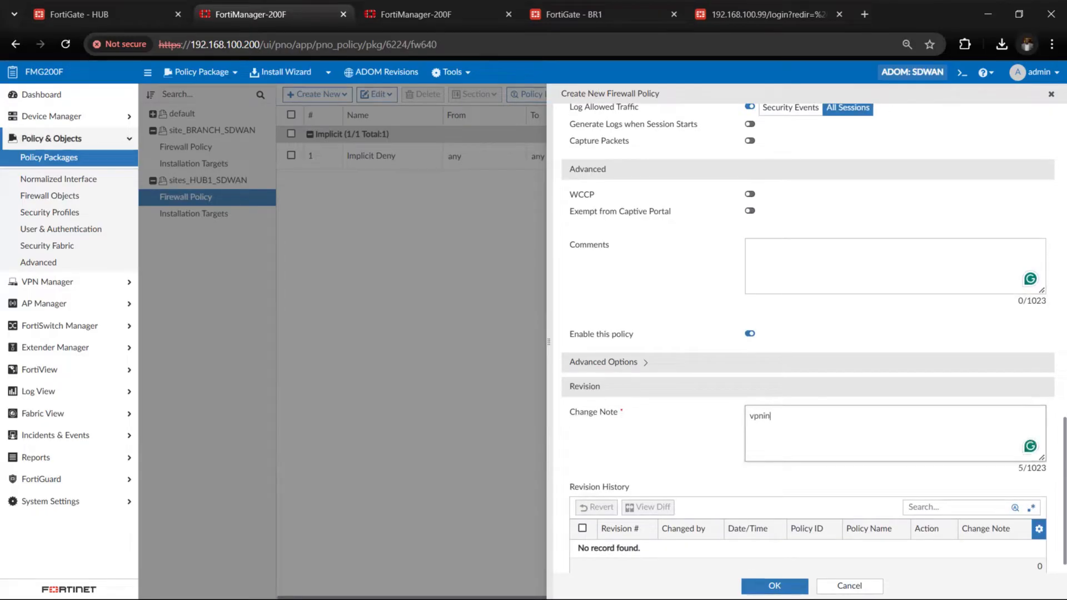
# Save the VPN_IN policy and start another firewall policy named VPN_OUT in the sites_HUB1_SDWAN package
pyautogui.click(775, 586)
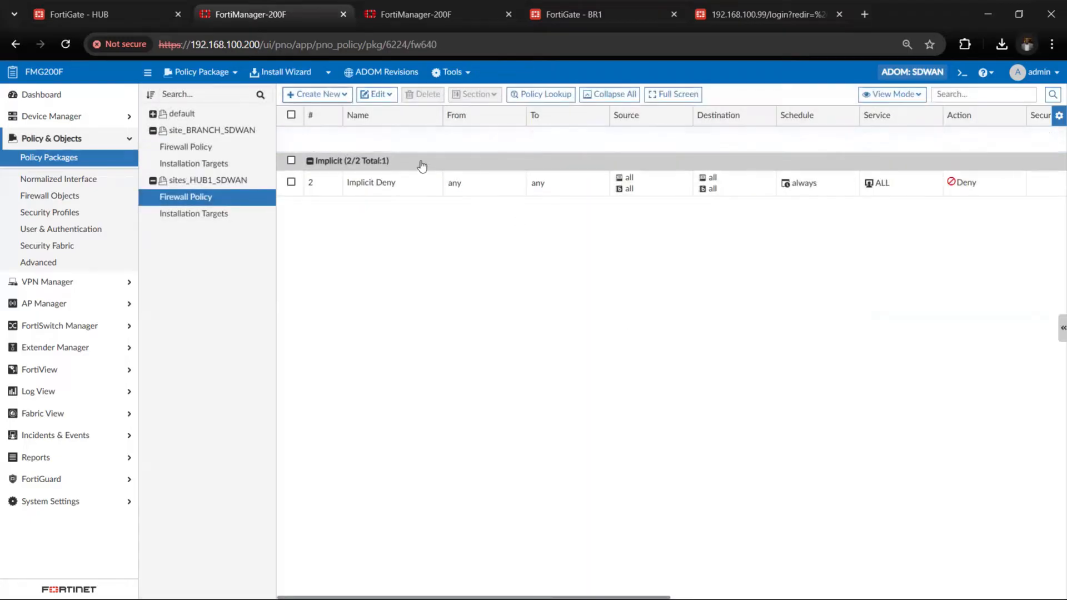
pyautogui.click(317, 94)
pyautogui.click(342, 112)
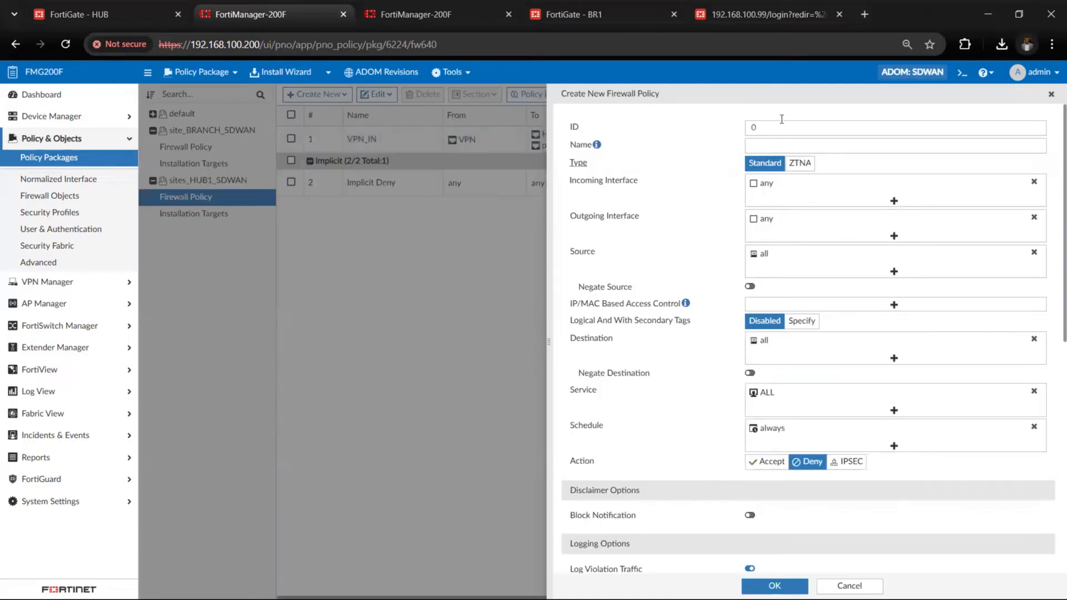
pyautogui.click(777, 146)
pyautogui.write('vpn')
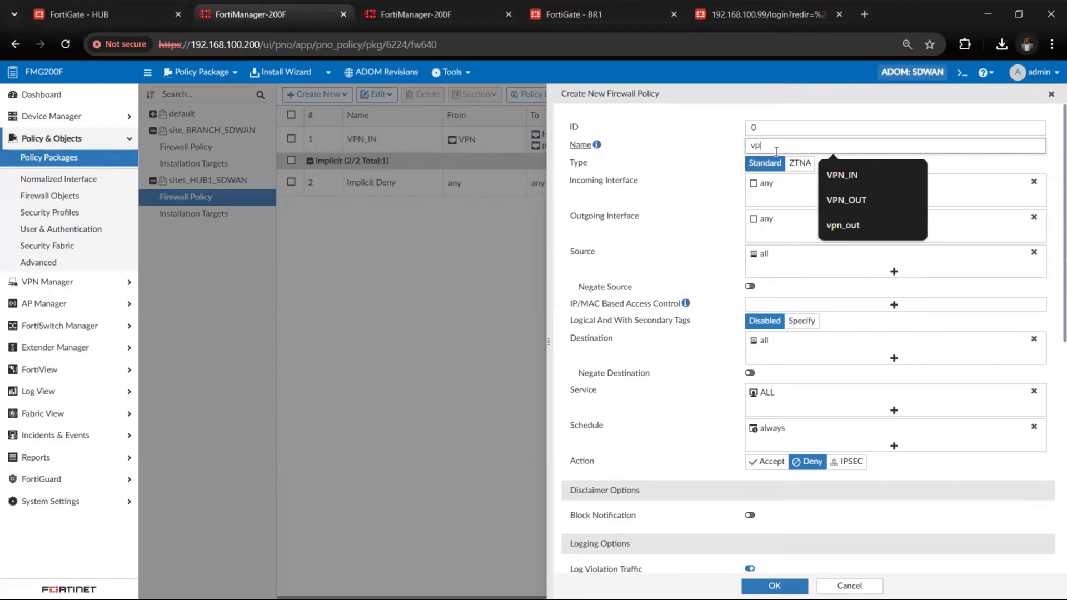
pyautogui.click(853, 202)
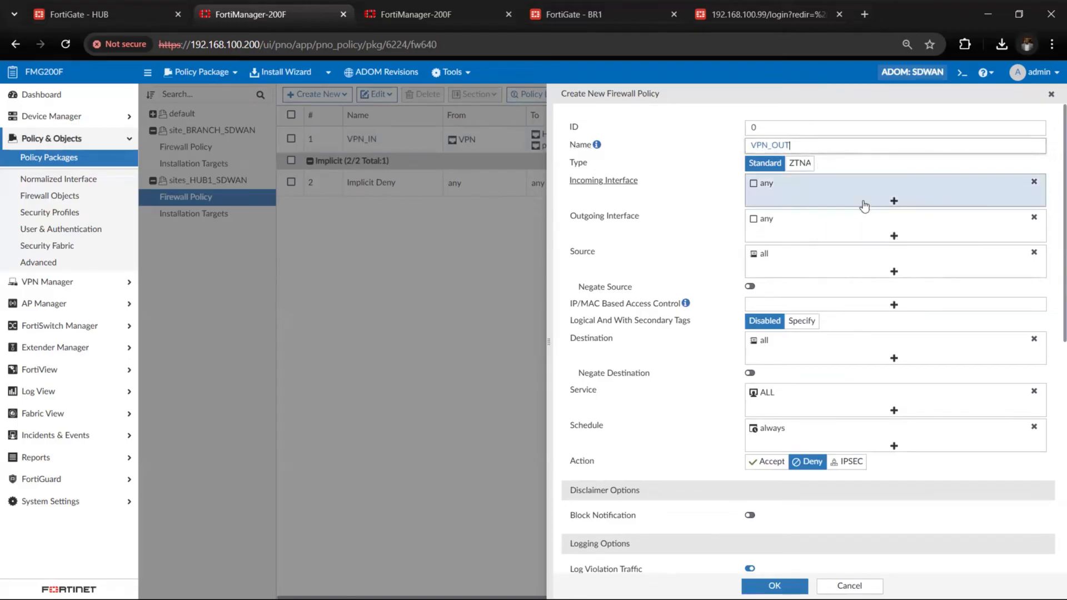
# Replace the incoming interface any of the VPN_OUT policy with VPN and port5
pyautogui.click(1034, 184)
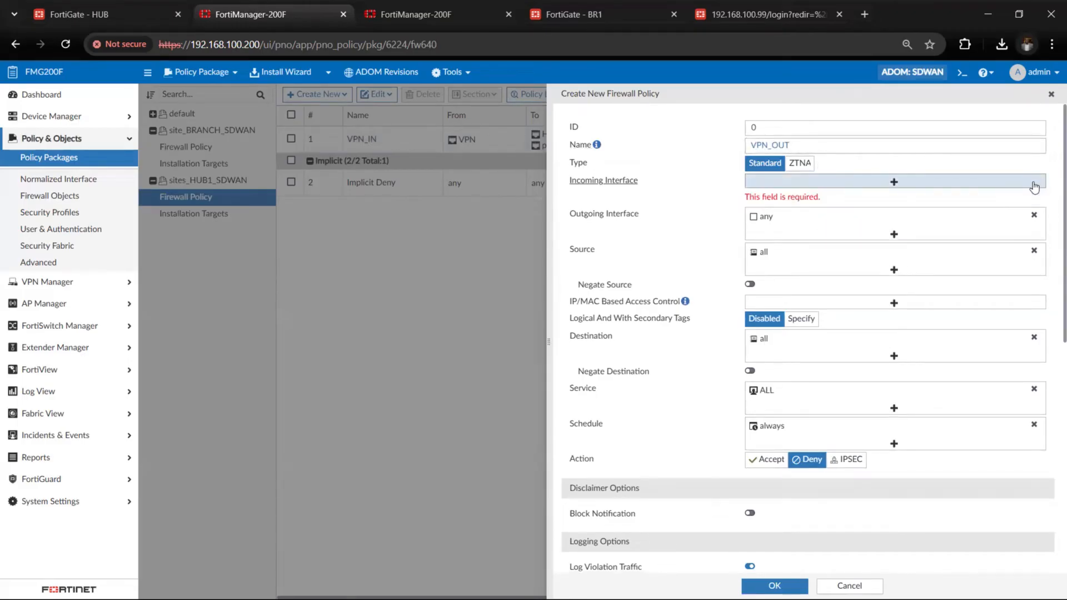
pyautogui.click(953, 182)
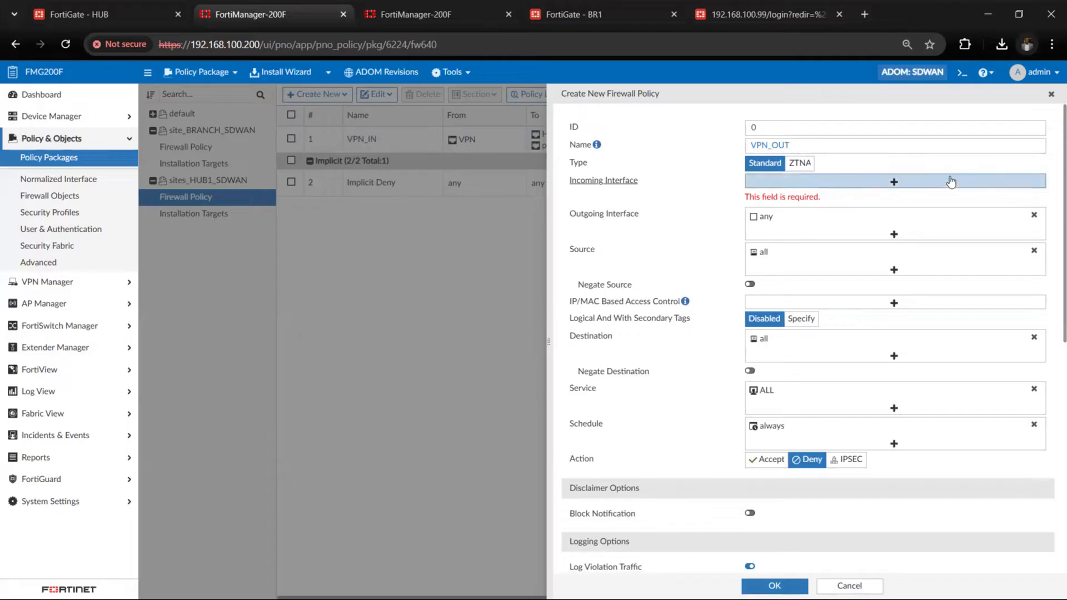
pyautogui.write('vpn')
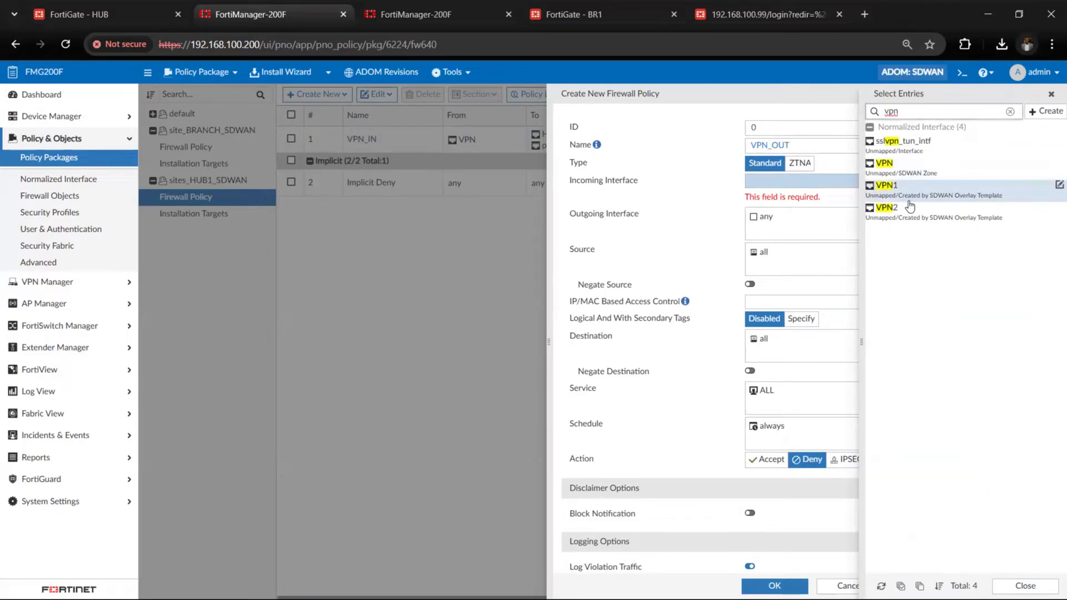
pyautogui.click(916, 171)
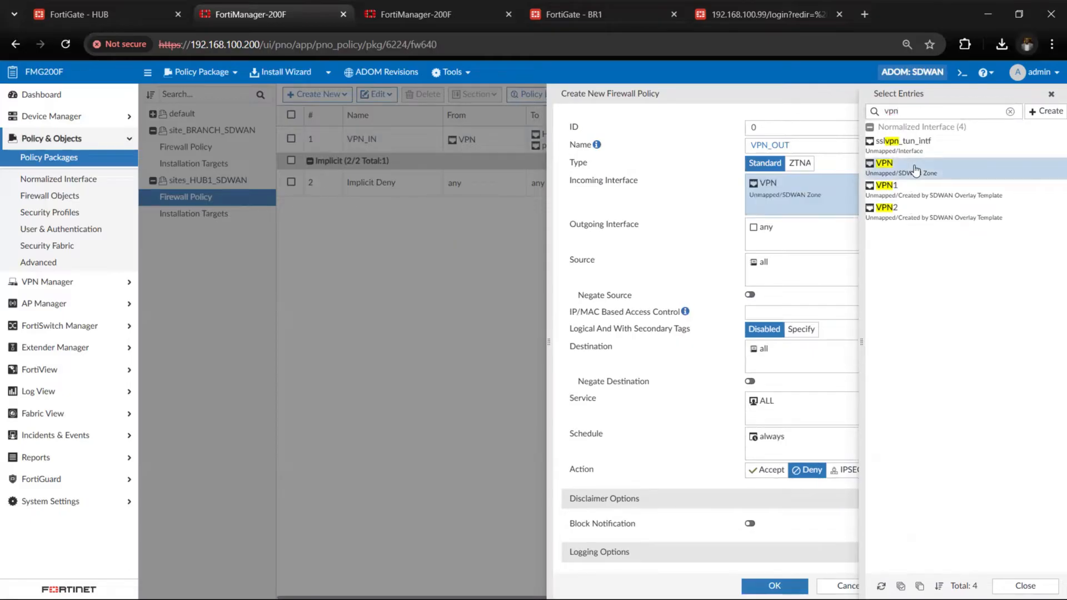
pyautogui.click(1053, 97)
pyautogui.click(896, 209)
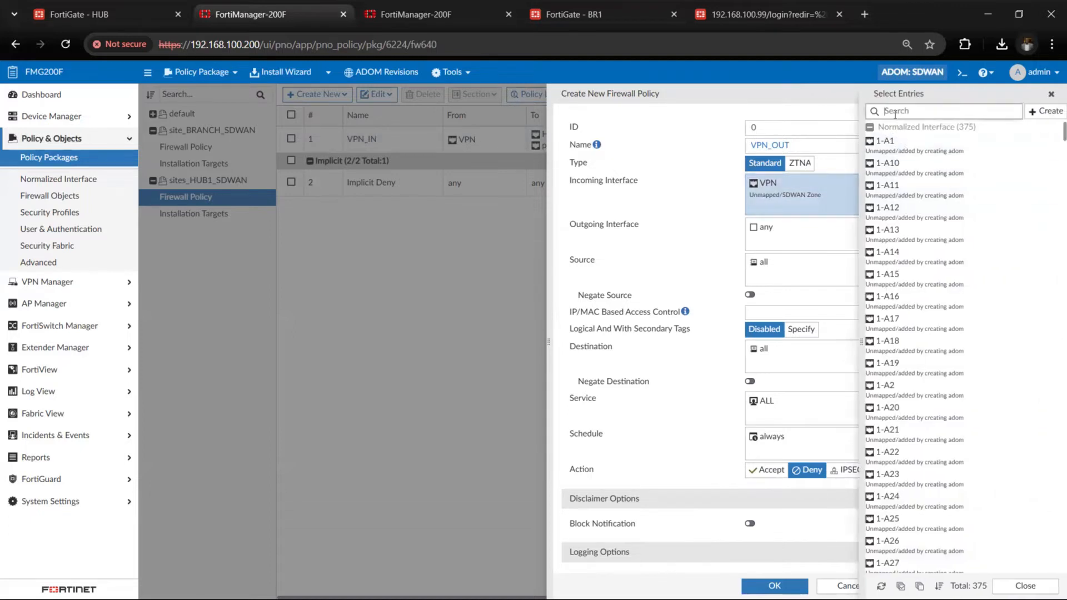
pyautogui.click(895, 111)
pyautogui.write('port5')
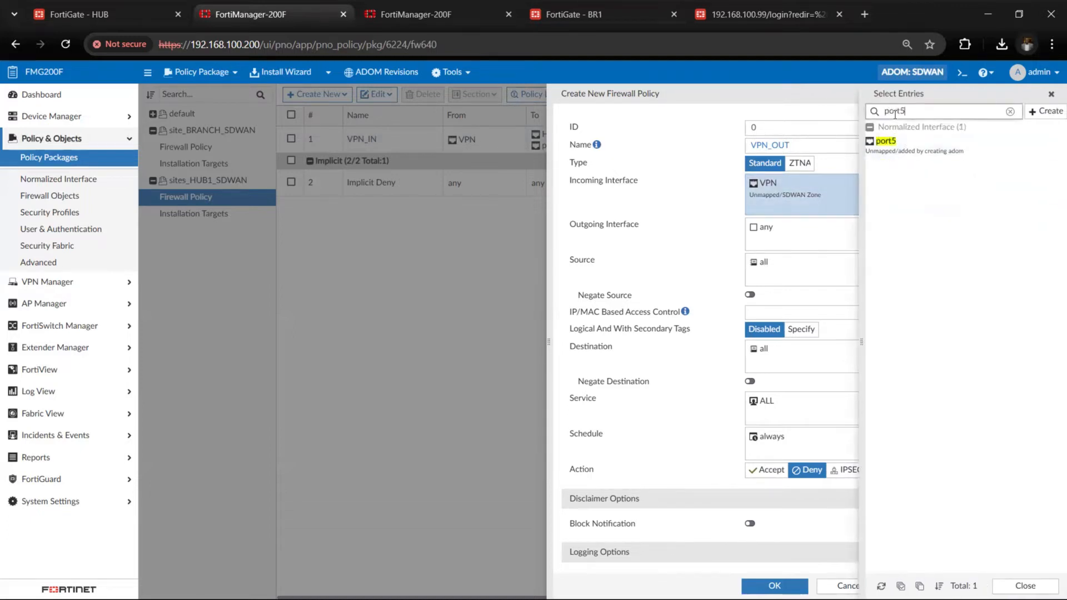
pyautogui.click(899, 139)
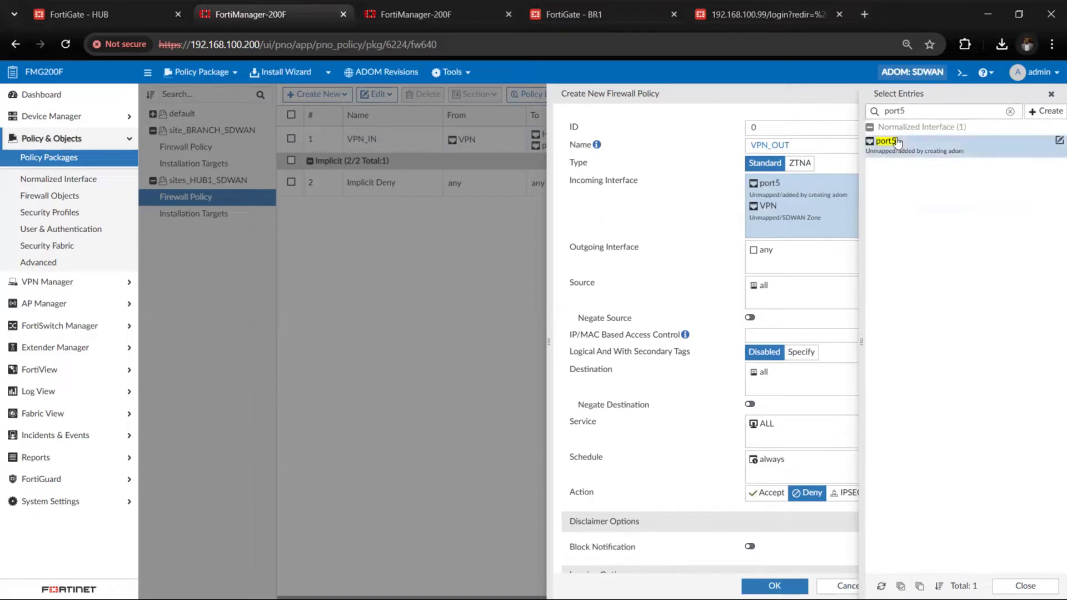
# Replace the outgoing interface any of the VPN_OUT policy with the VPN SD-WAN zone
pyautogui.click(775, 261)
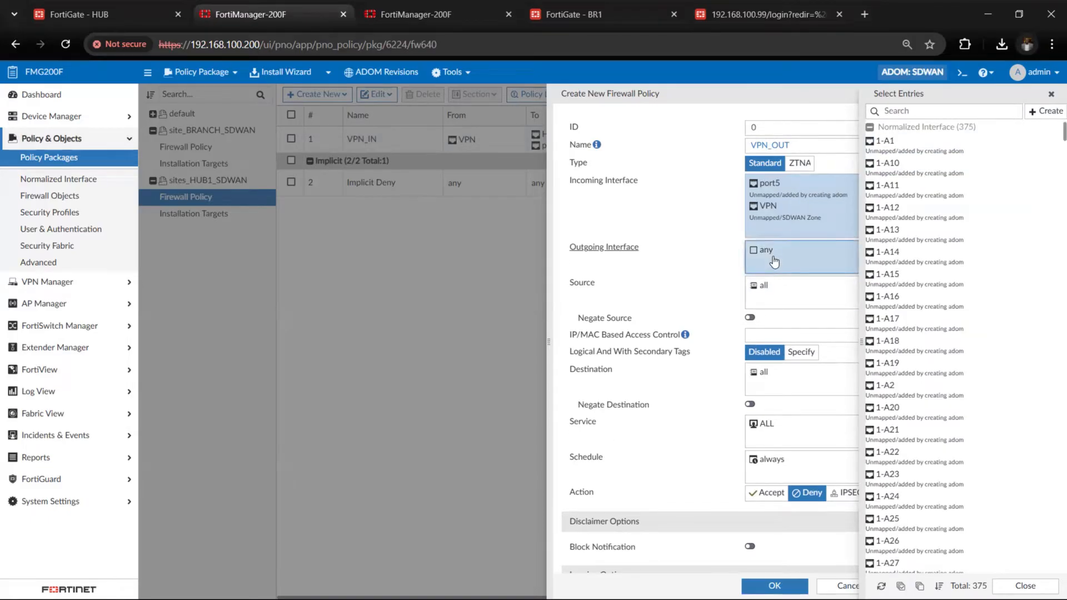
pyautogui.click(915, 112)
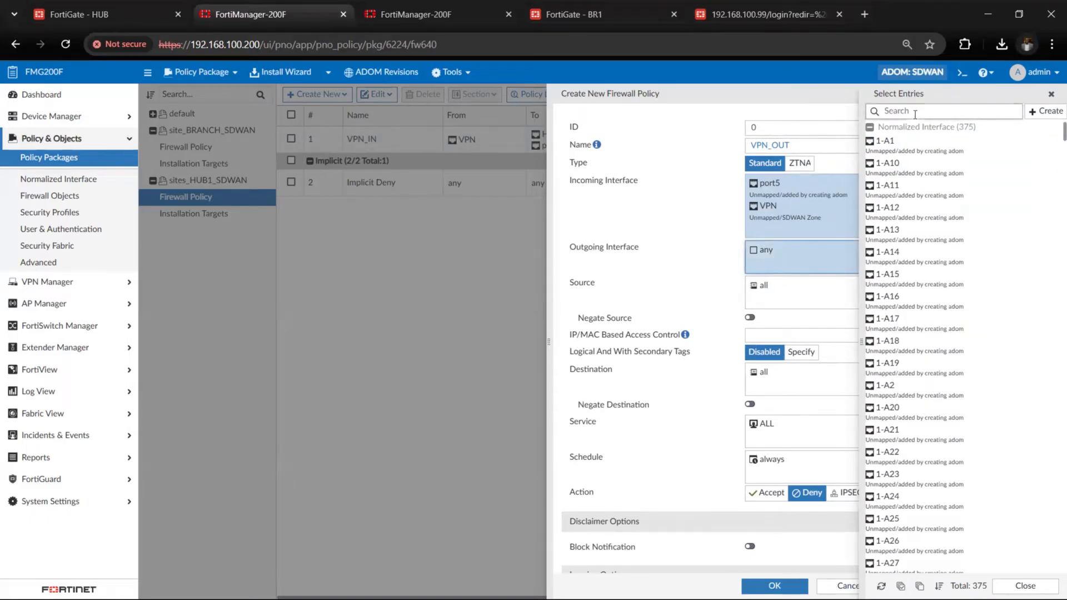
pyautogui.click(1052, 94)
pyautogui.click(1034, 250)
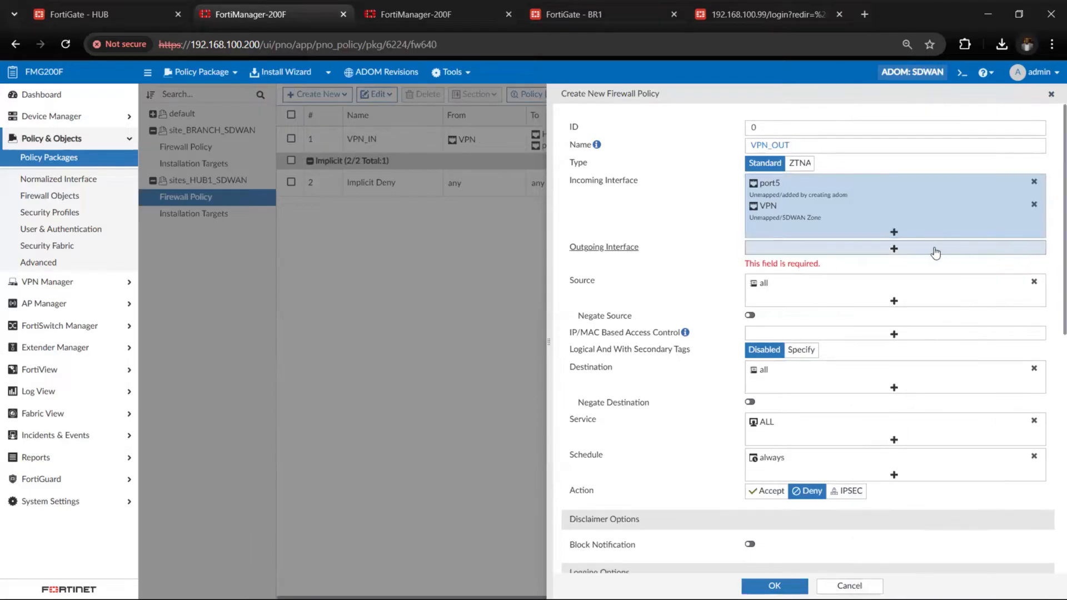
pyautogui.click(925, 249)
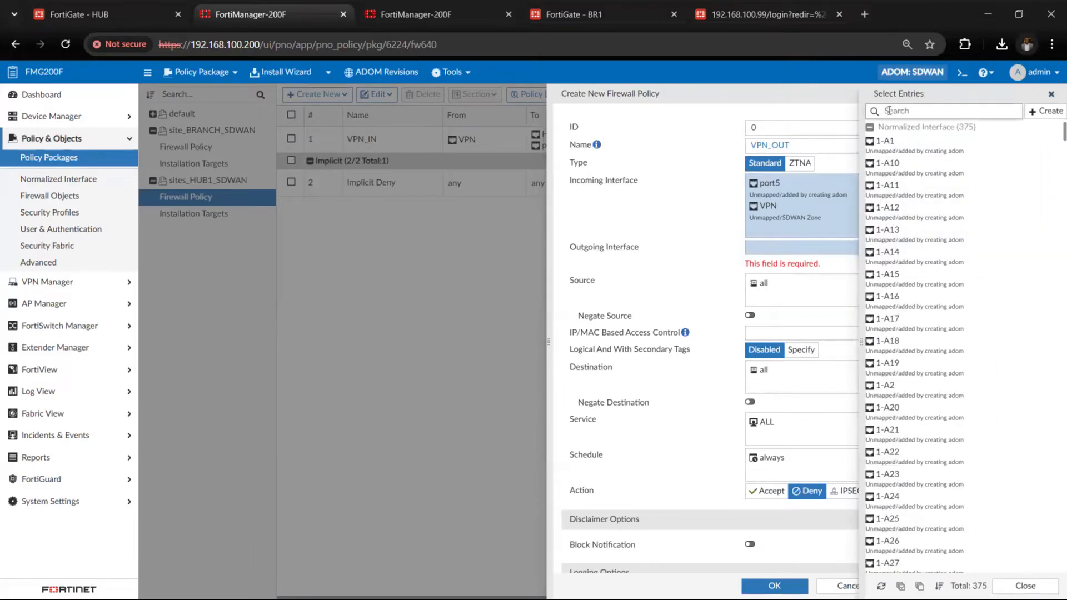
pyautogui.write('vpn')
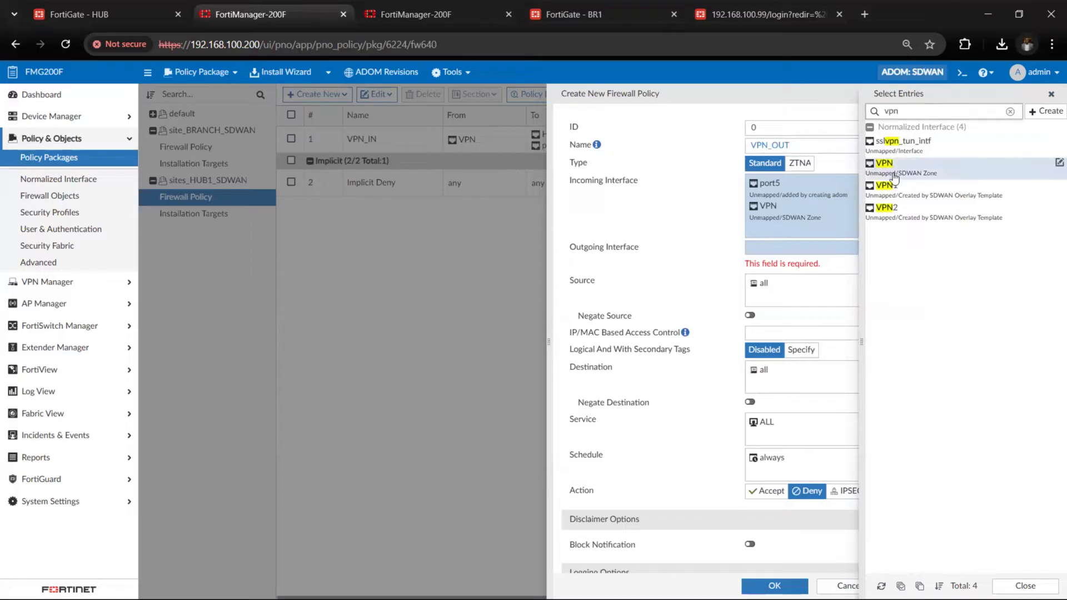
pyautogui.click(900, 177)
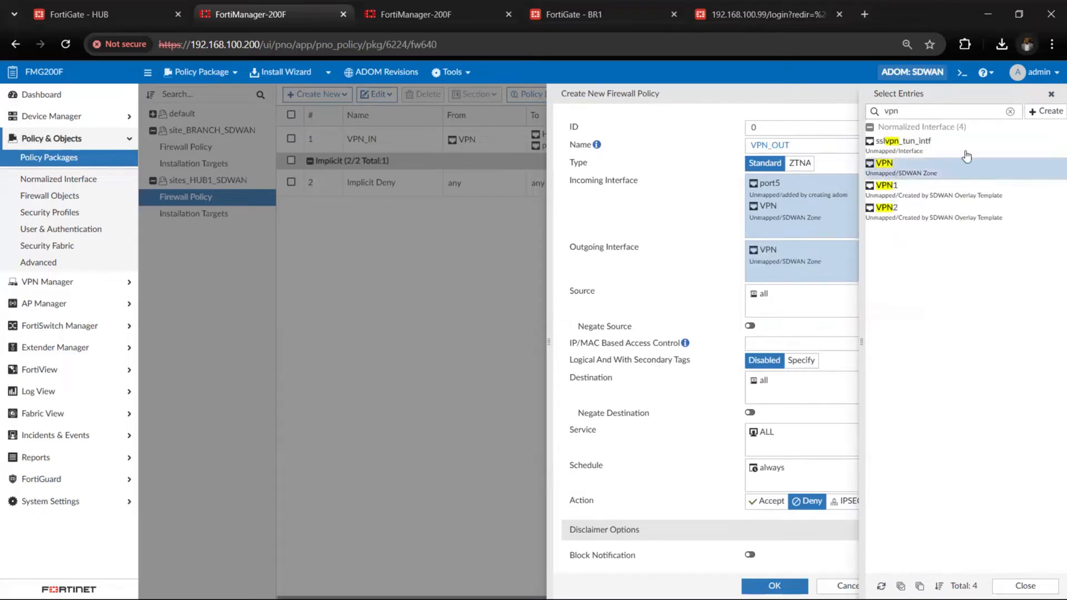
pyautogui.click(1052, 95)
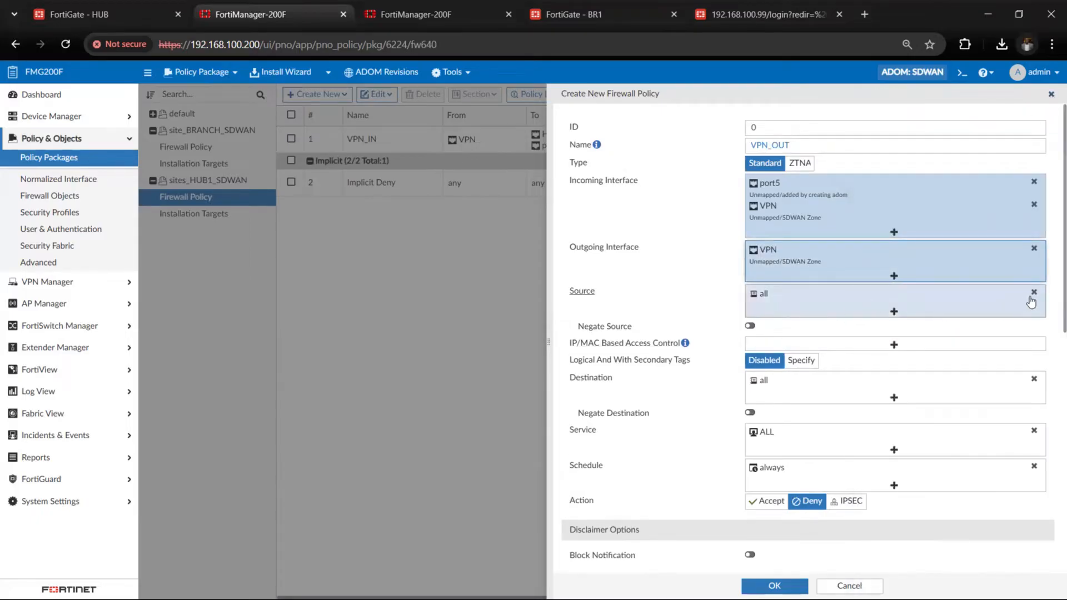
# Replace the source address all of the VPN_OUT policy with the RFC1918-GRP address group
pyautogui.click(1034, 292)
pyautogui.click(907, 302)
pyautogui.click(890, 128)
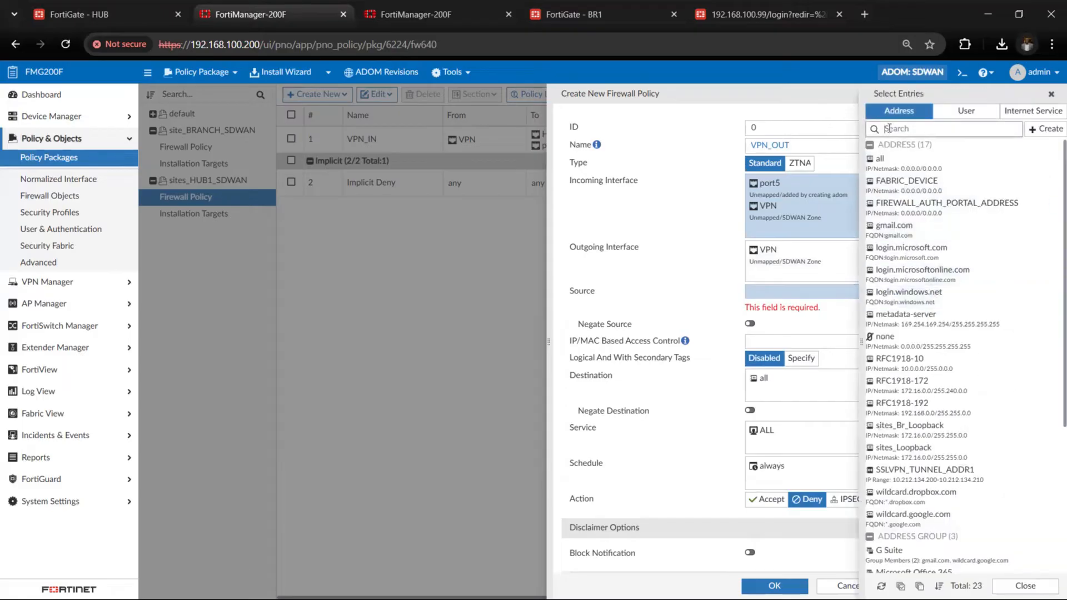
pyautogui.write('rfc')
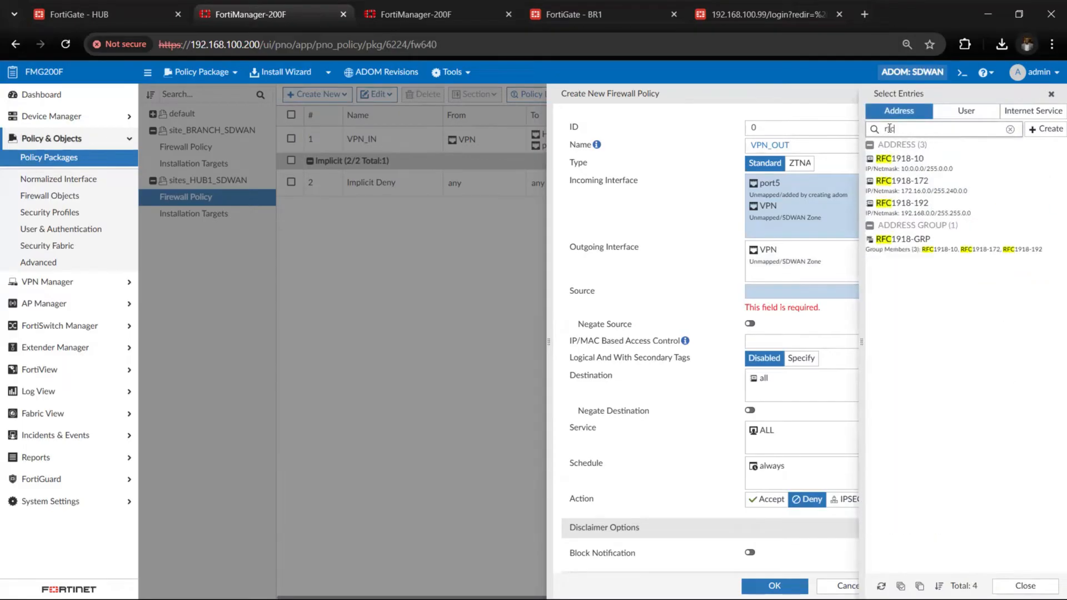
pyautogui.click(906, 247)
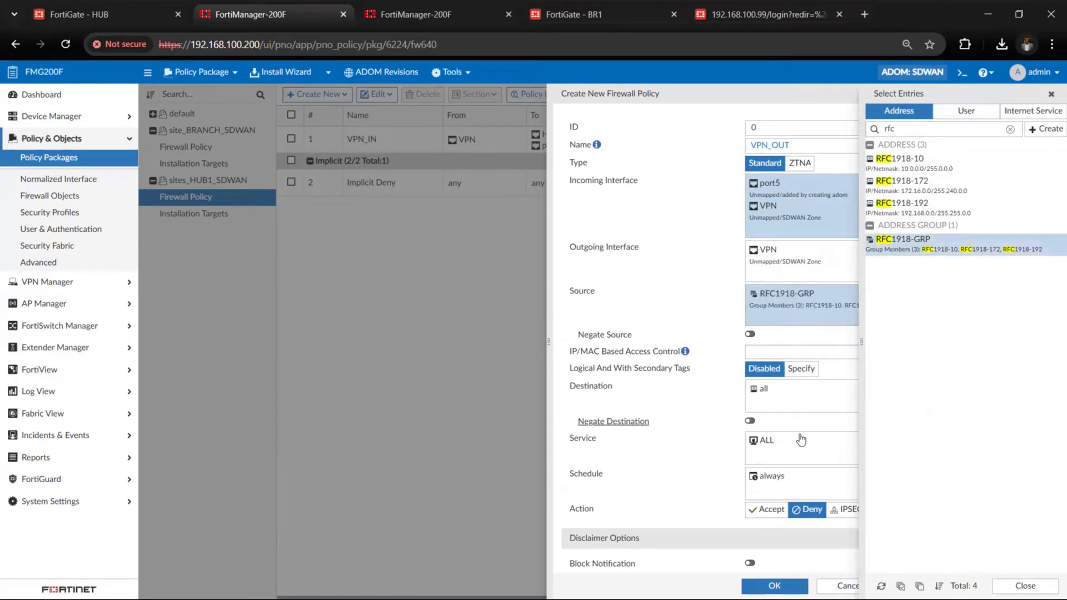
# Set the destination of the VPN_OUT policy to the RFC1918-GRP address group
pyautogui.click(802, 409)
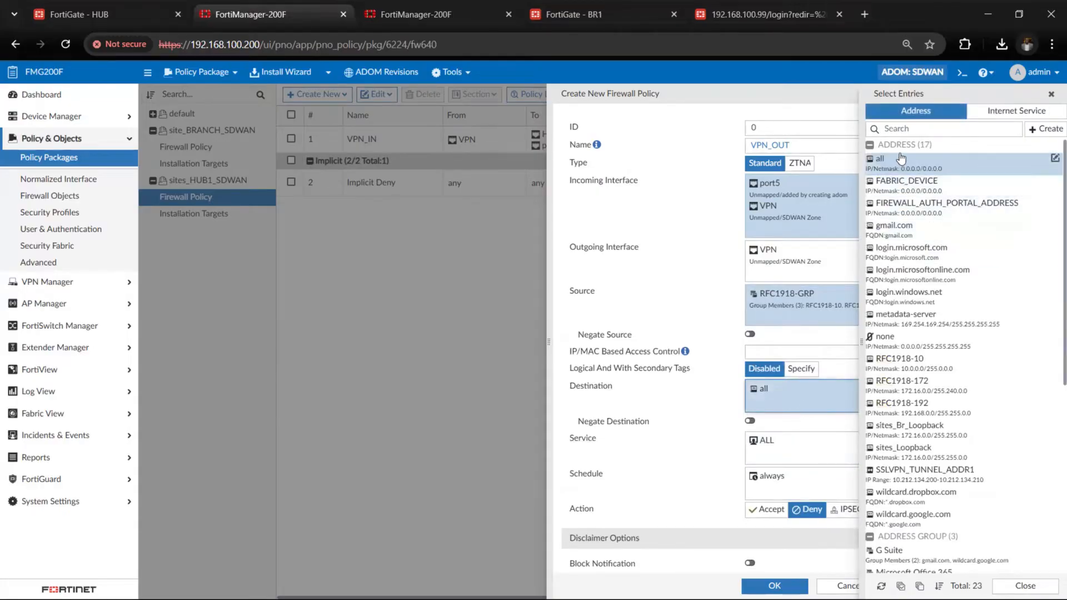
pyautogui.click(901, 128)
pyautogui.write('r')
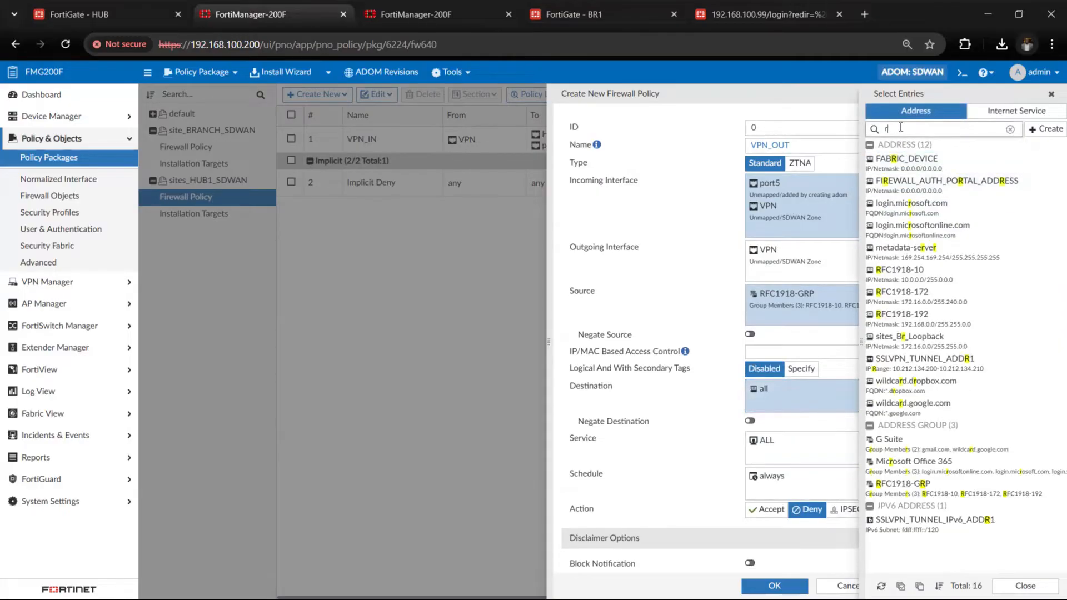
pyautogui.write('fc')
pyautogui.click(903, 239)
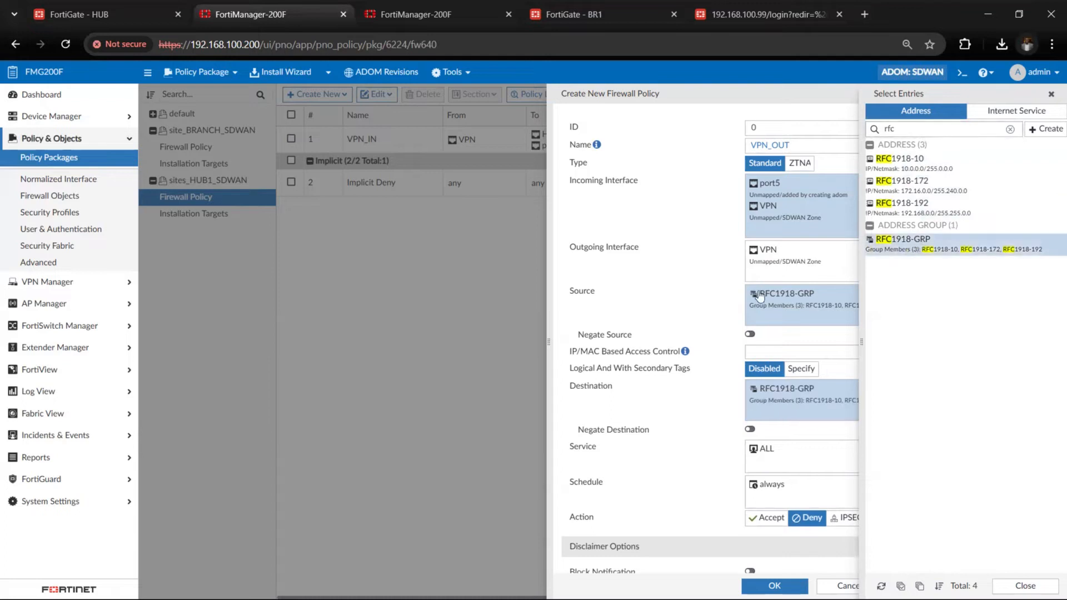
pyautogui.click(1051, 94)
# Set the action of the VPN_OUT policy to Accept and save it with the change note vpn
pyautogui.scroll(-5, 838, 326)
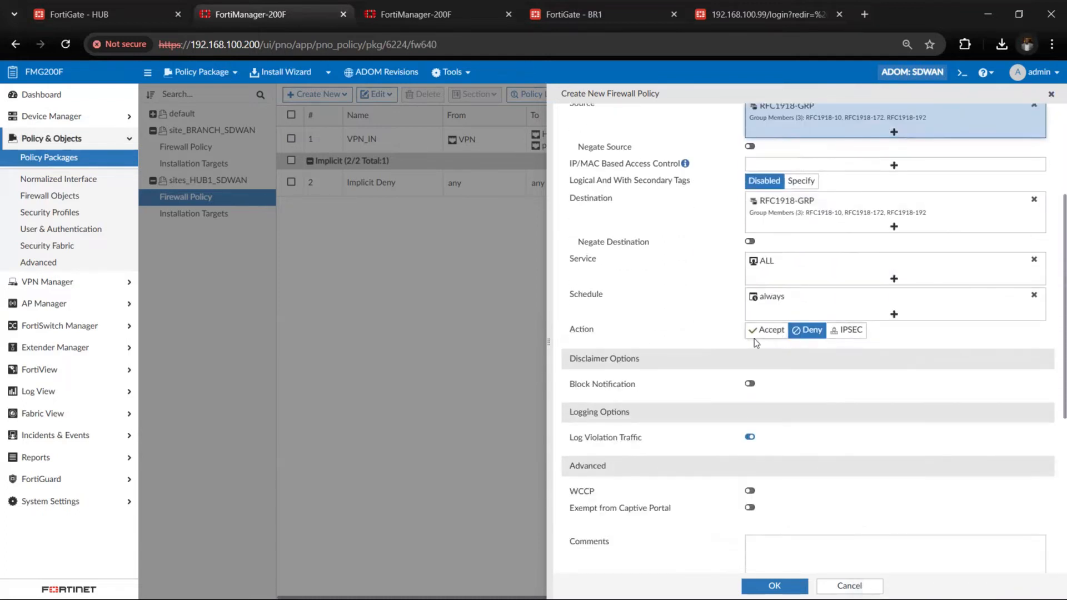
pyautogui.click(757, 332)
pyautogui.scroll(-10, 742, 429)
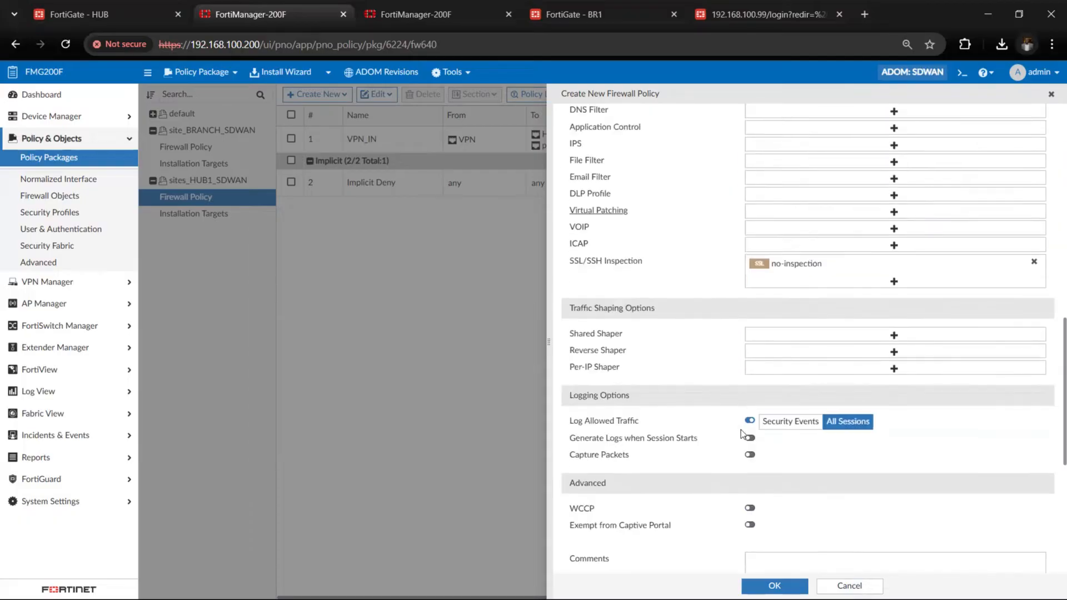
pyautogui.scroll(-6, 742, 431)
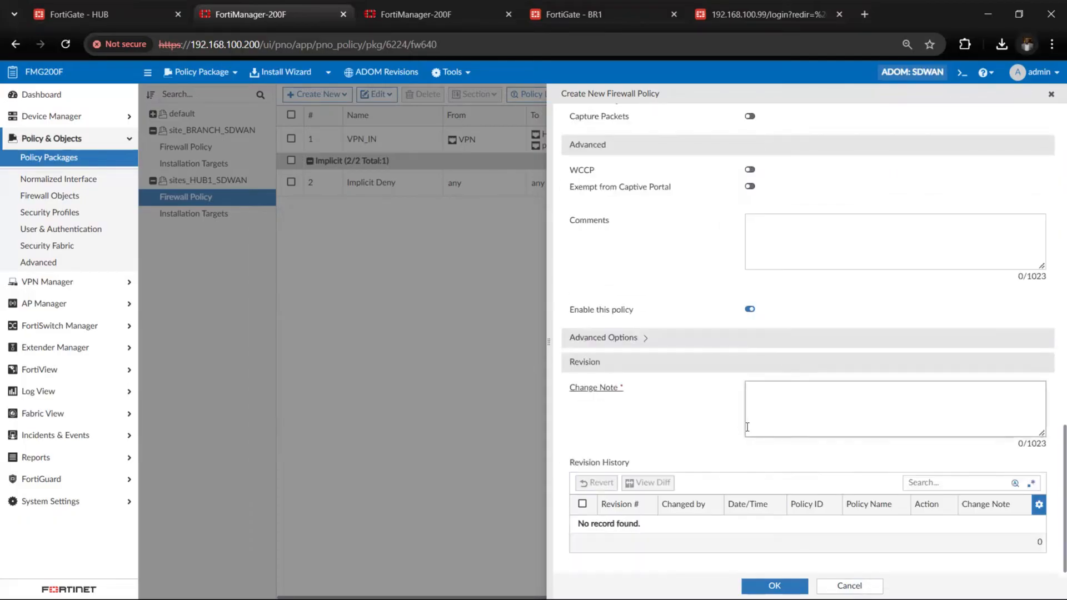
pyautogui.click(747, 428)
pyautogui.write('vpnout')
pyautogui.click(800, 585)
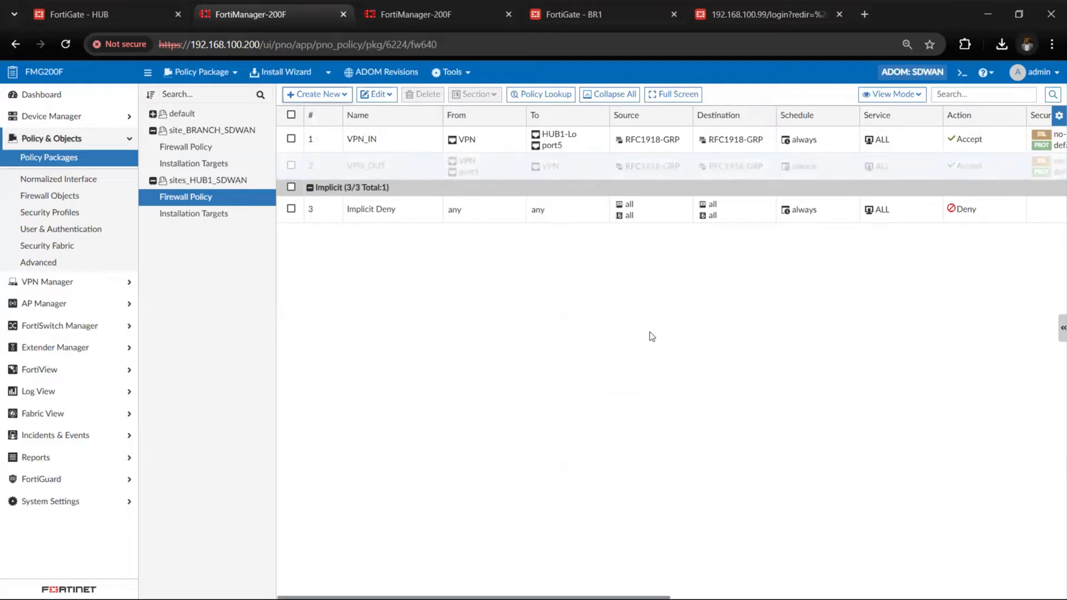
# Start a third firewall policy in the sites_HUB1_SDWAN package and name it INET_OUT
pyautogui.click(340, 94)
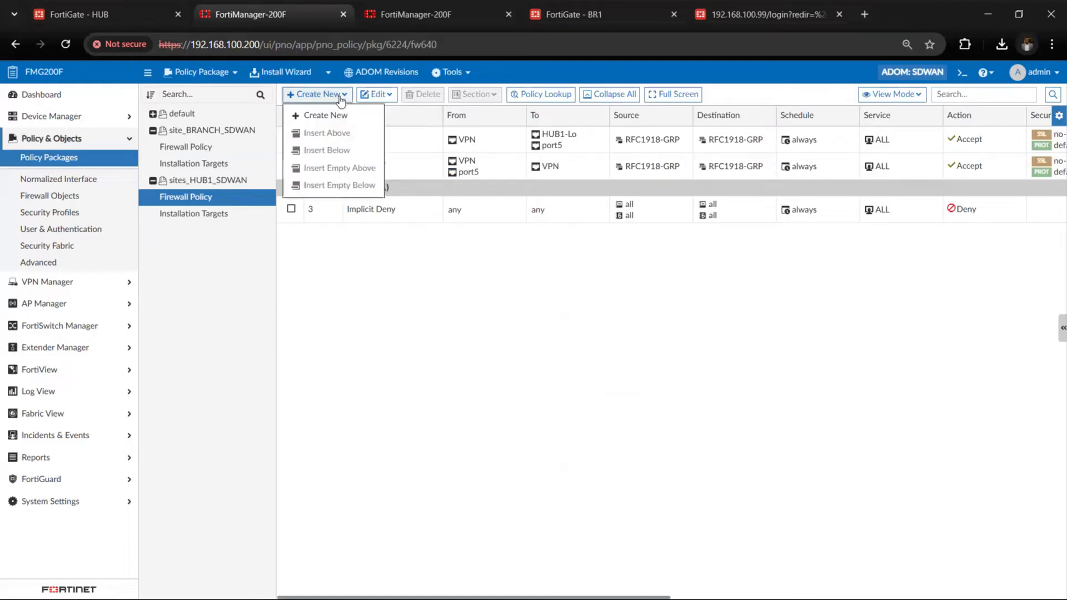
pyautogui.click(341, 115)
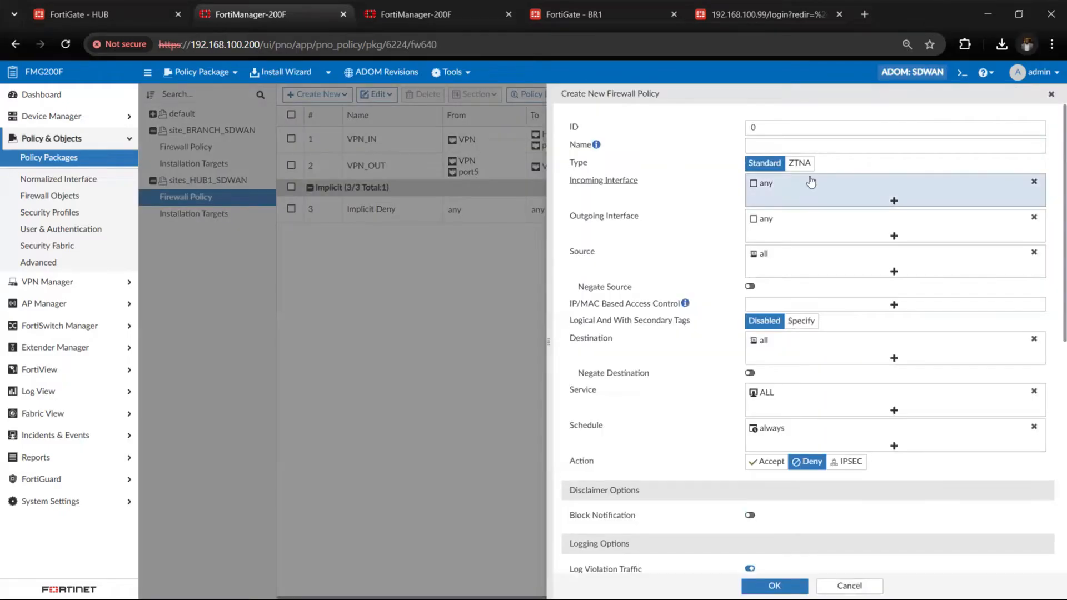
pyautogui.click(781, 147)
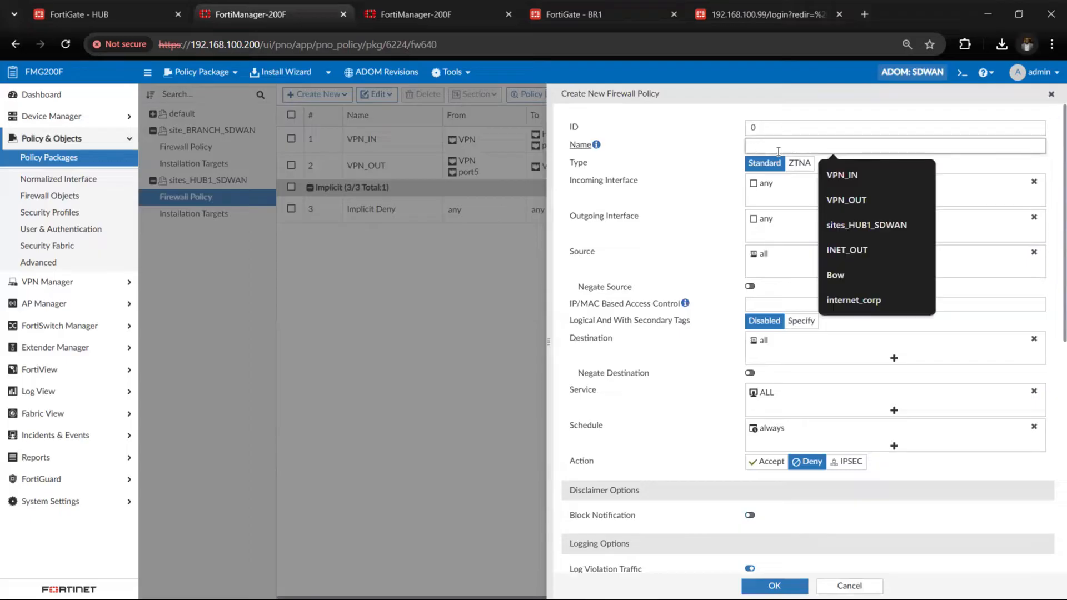
pyautogui.write('Inet_o')
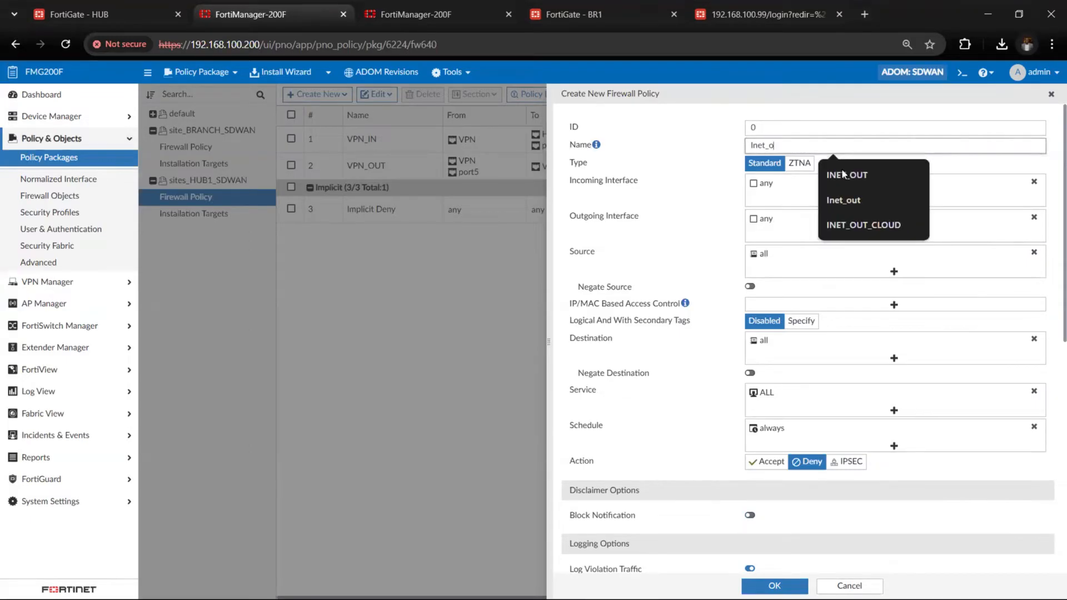
pyautogui.click(842, 174)
# Replace the incoming interface any of the INET_OUT policy with port5
pyautogui.click(1034, 181)
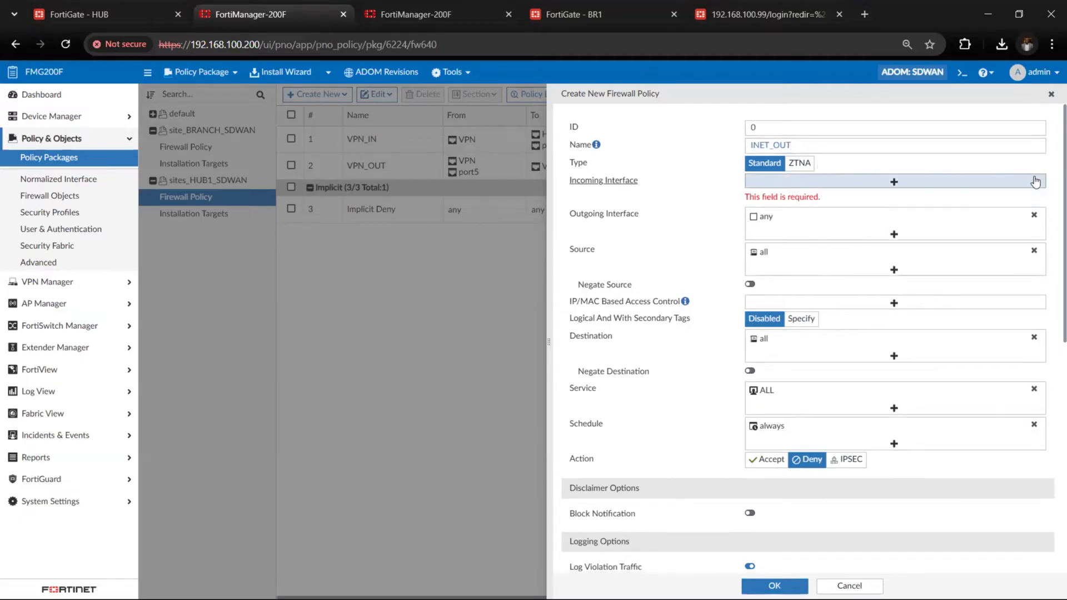
pyautogui.click(1021, 183)
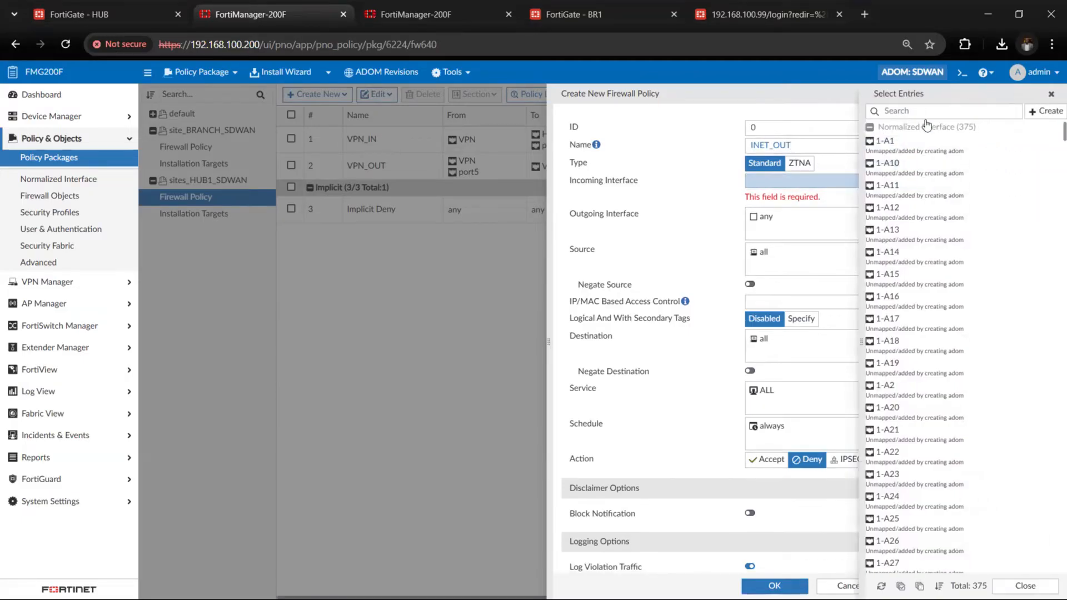
pyautogui.click(922, 113)
pyautogui.write('port5')
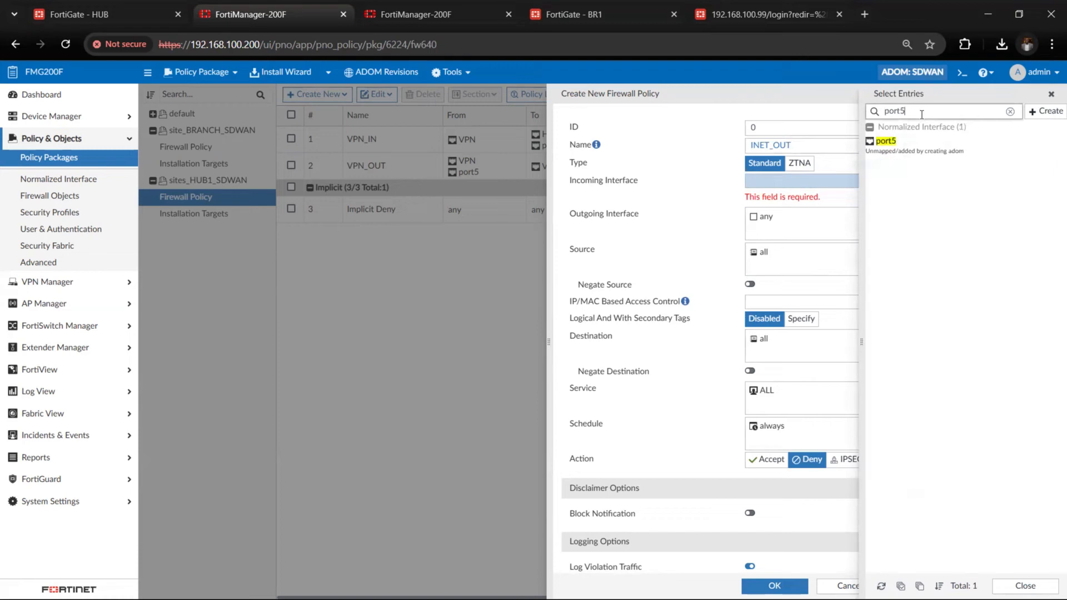
pyautogui.click(916, 142)
pyautogui.click(800, 248)
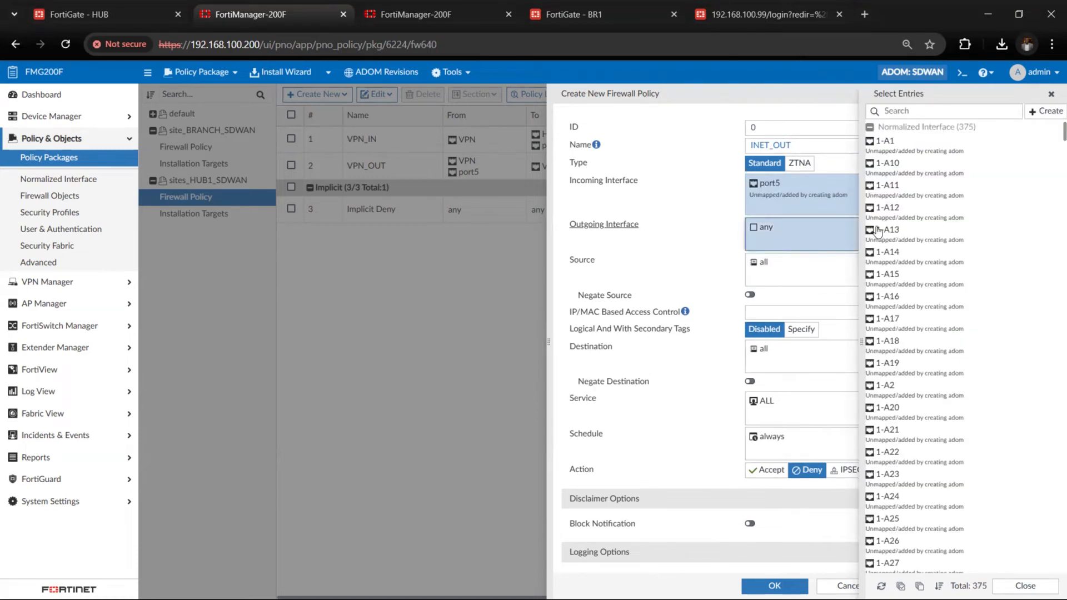
pyautogui.click(1051, 94)
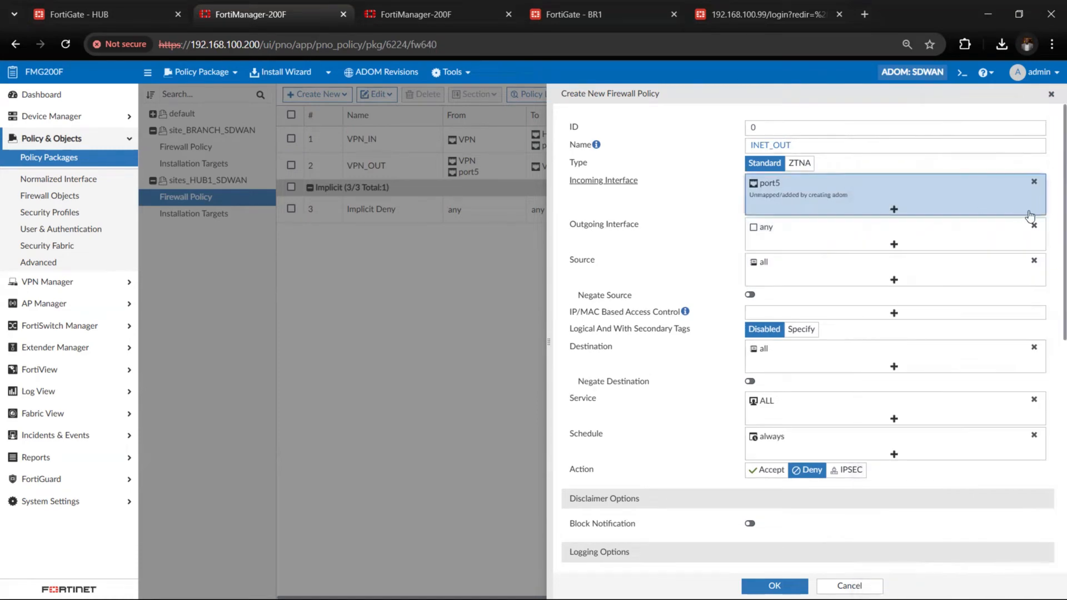
# Replace the outgoing interface any of the INET_OUT policy with the SD-WAN zones WAN1 and WAN2
pyautogui.click(1035, 228)
pyautogui.click(890, 225)
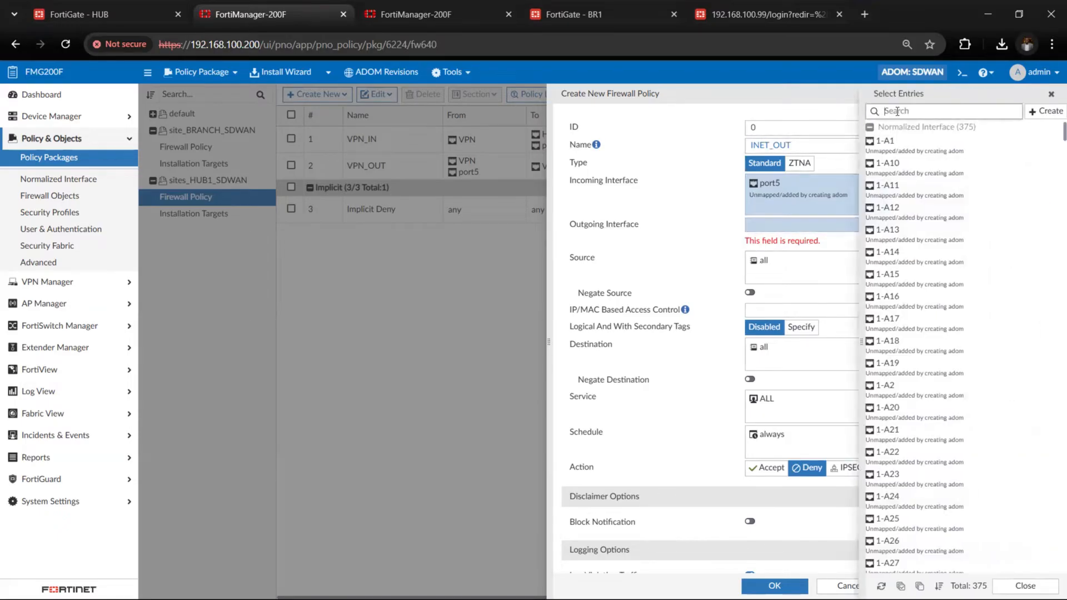
pyautogui.write('WAN1')
pyautogui.click(888, 142)
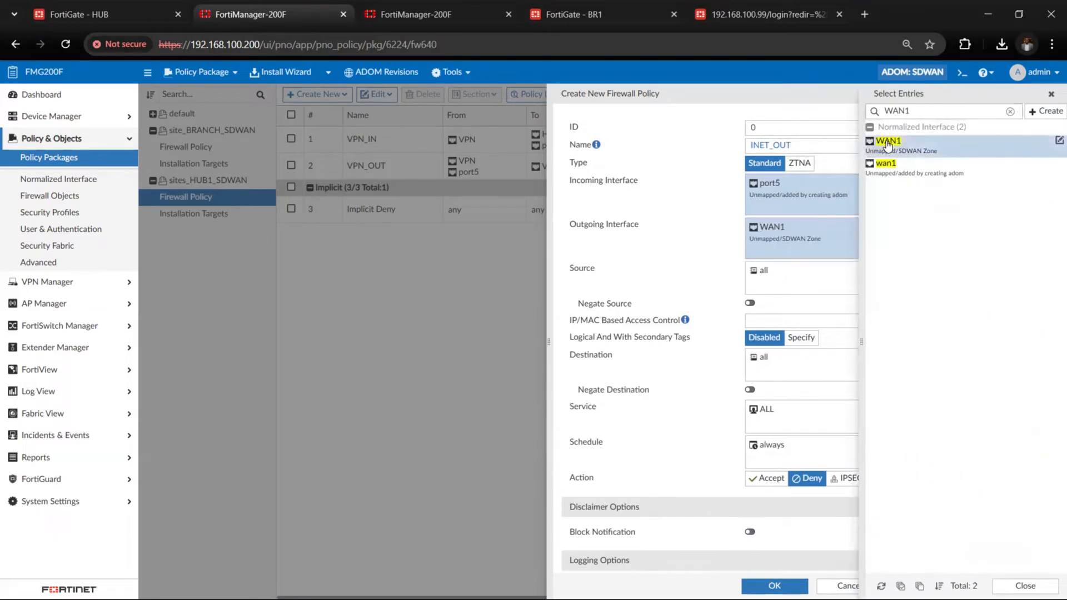
pyautogui.click(929, 113)
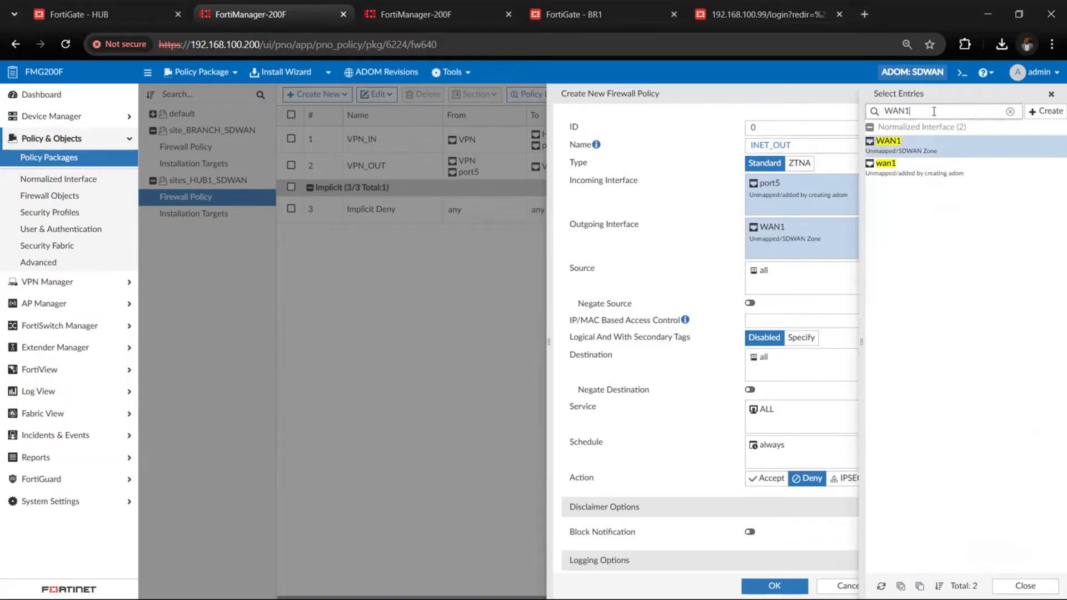
pyautogui.press('BackSpace')
pyautogui.write('2')
pyautogui.click(918, 143)
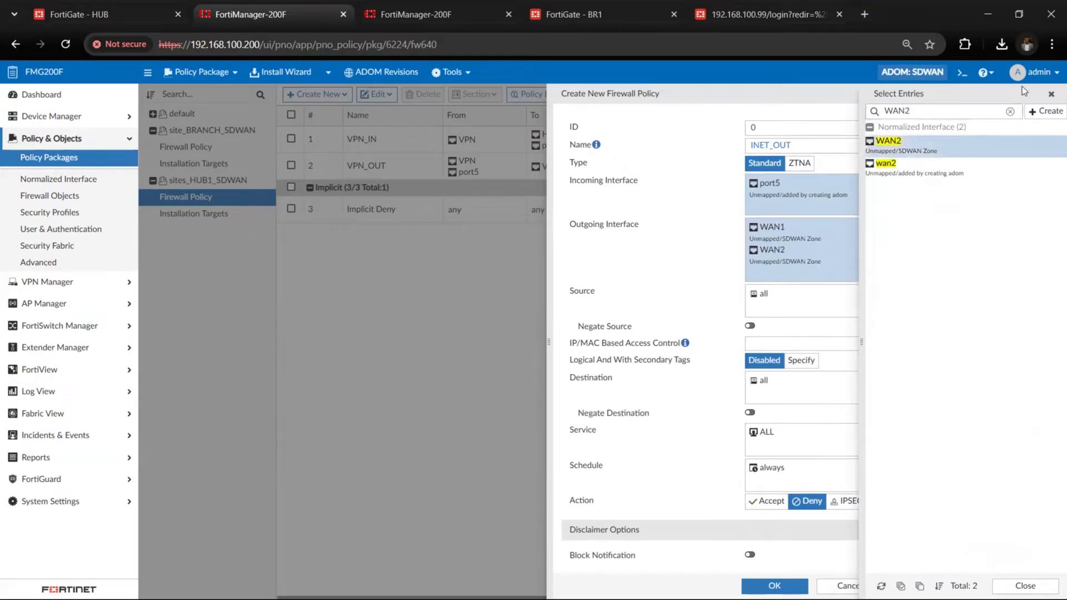
pyautogui.click(1051, 94)
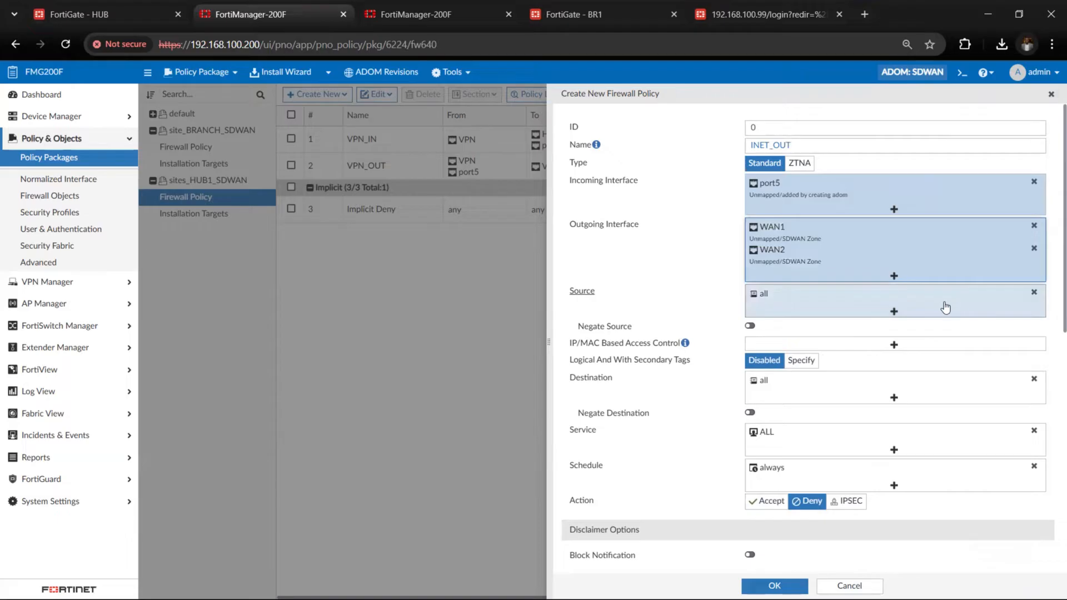
# Replace the source address all of the INET_OUT policy with the RFC1918-GRP address group
pyautogui.scroll(-1, 946, 307)
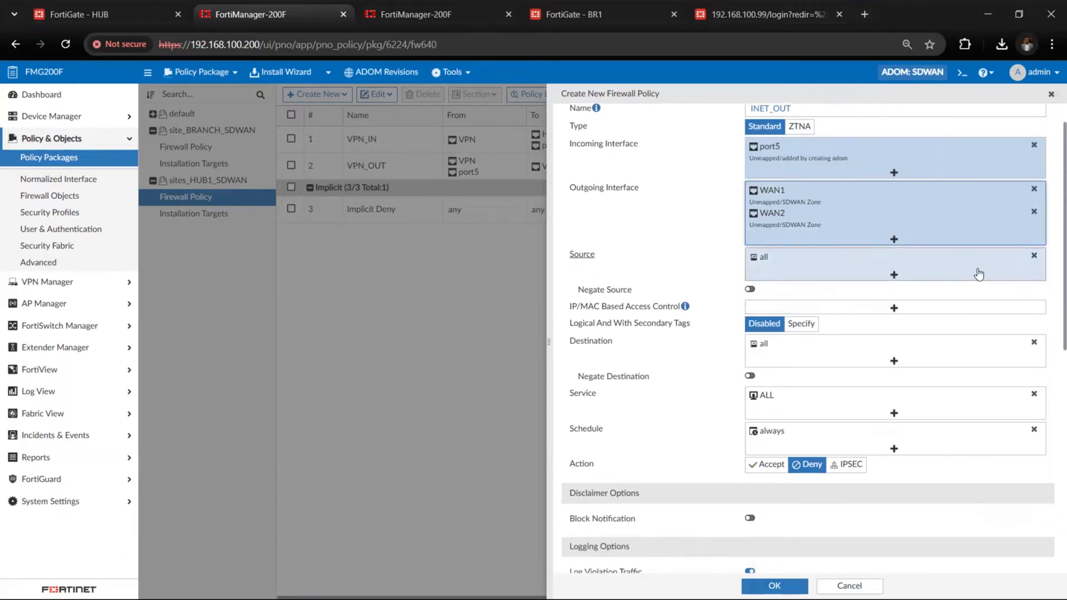
pyautogui.click(1034, 255)
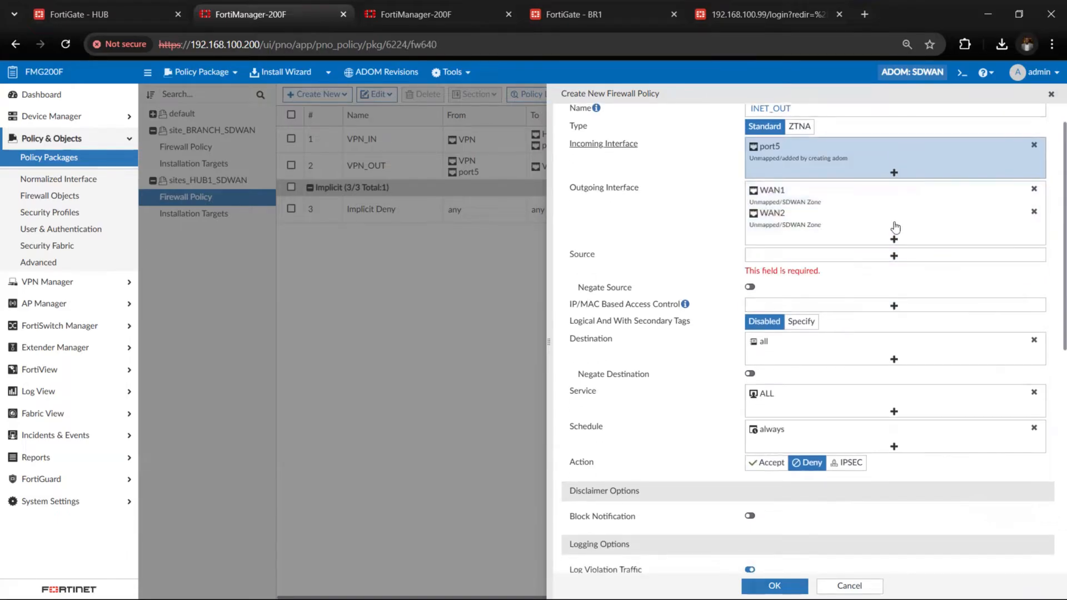
pyautogui.click(893, 259)
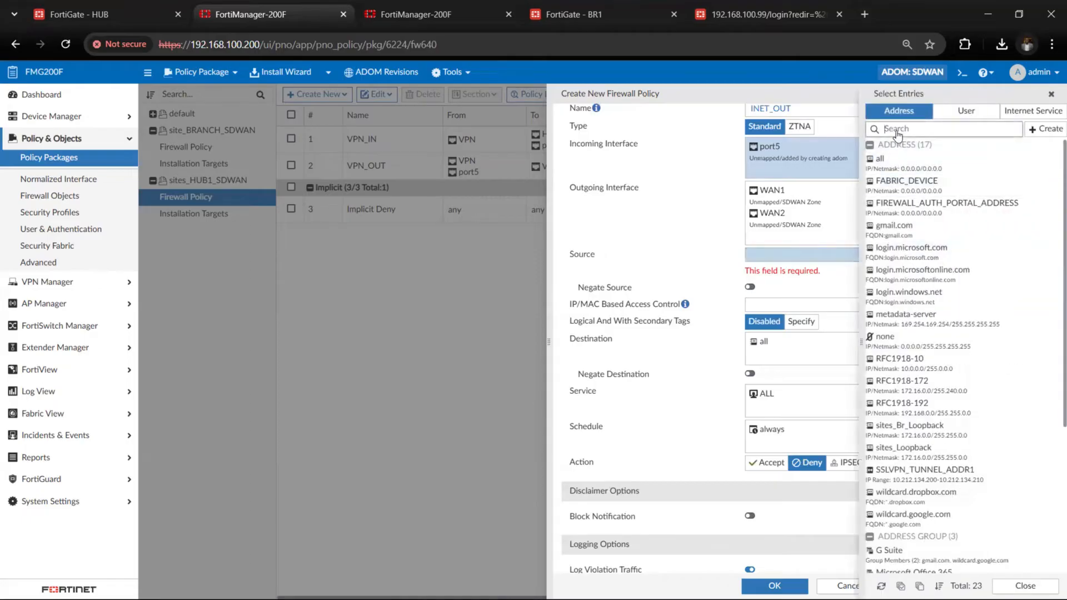
pyautogui.click(898, 129)
pyautogui.write('rfc')
pyautogui.click(903, 242)
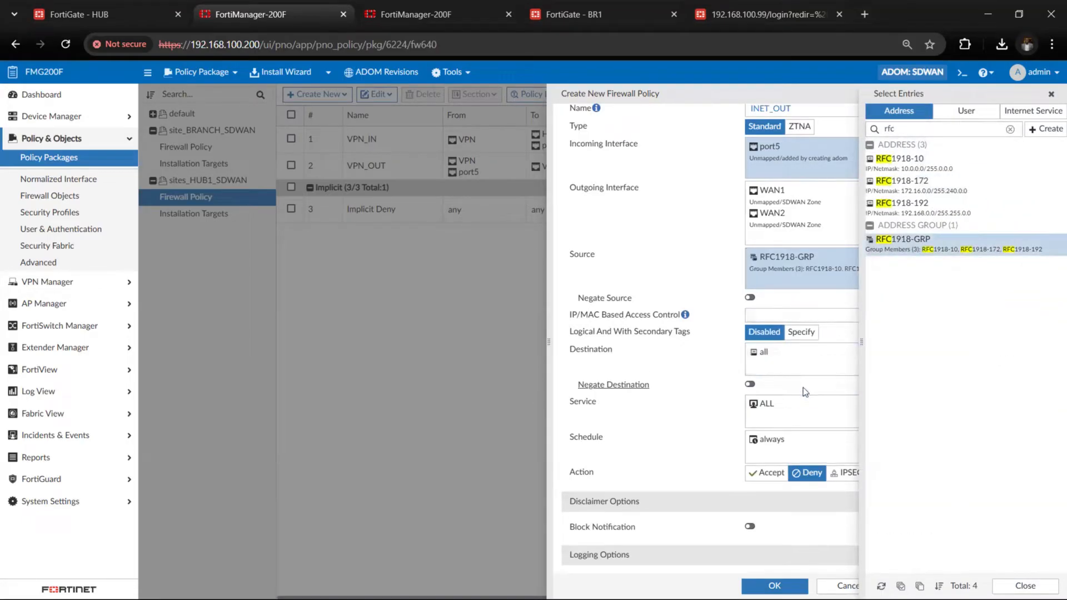
# Set the action of the INET_OUT policy to Accept and enable NAT
pyautogui.click(806, 362)
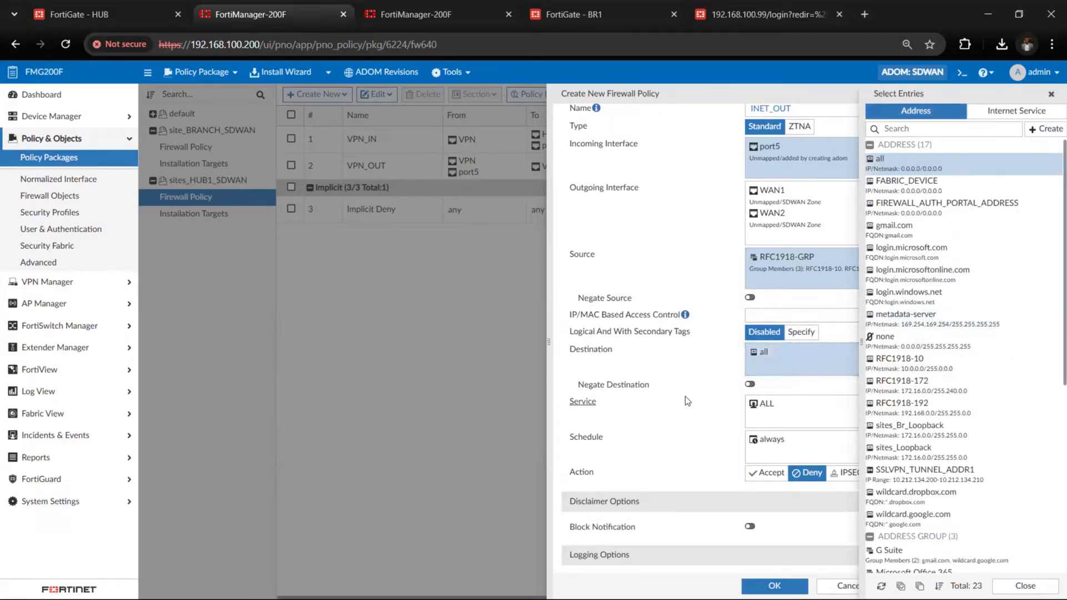
pyautogui.scroll(-2, 754, 384)
pyautogui.click(757, 374)
pyautogui.scroll(-2, 751, 367)
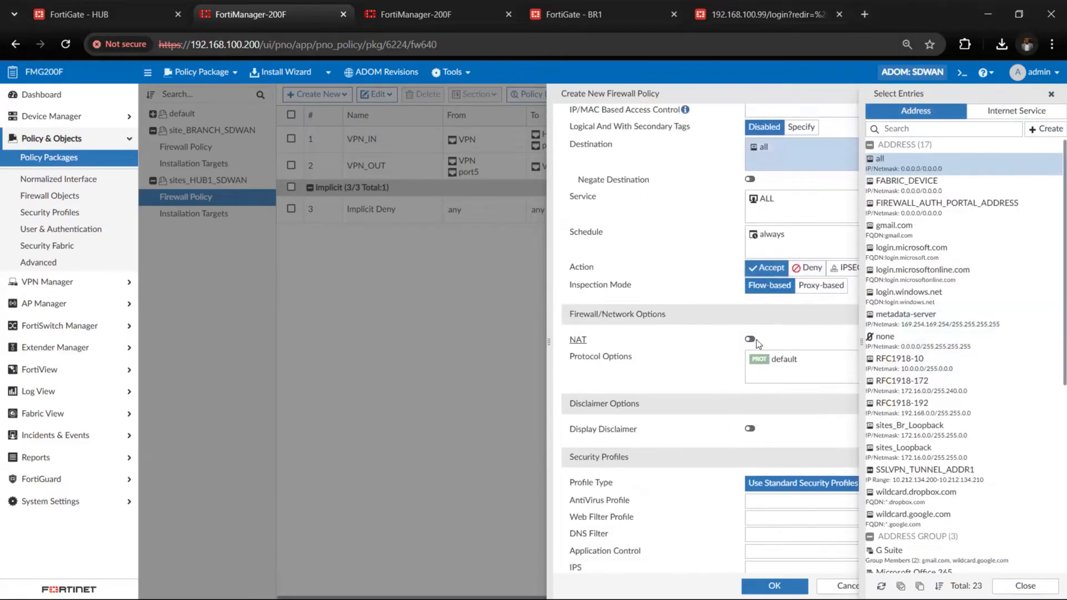
pyautogui.scroll(-2, 729, 489)
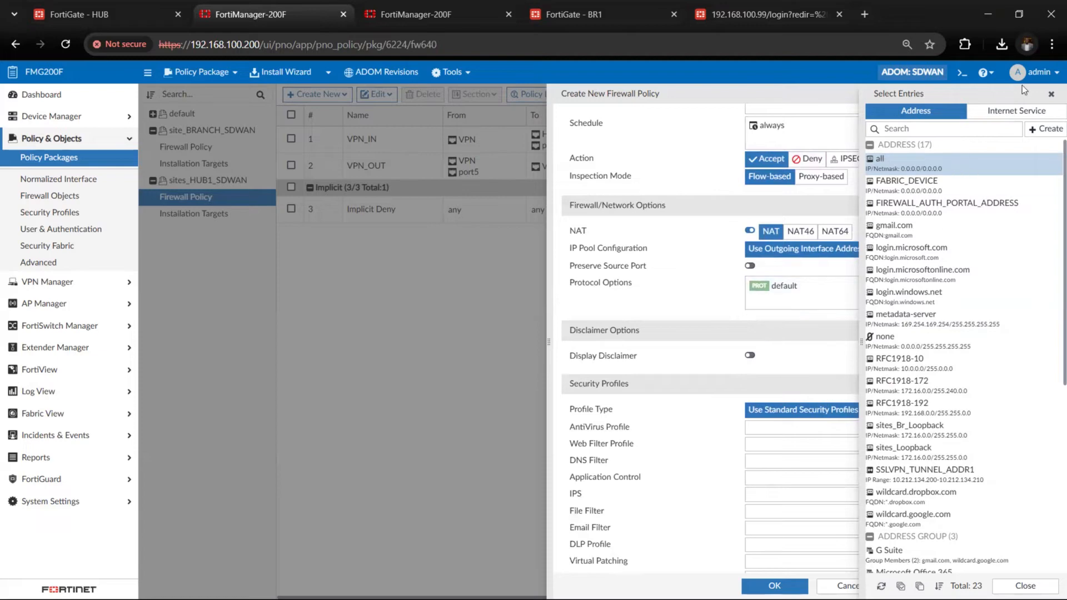
pyautogui.scroll(-4, 762, 368)
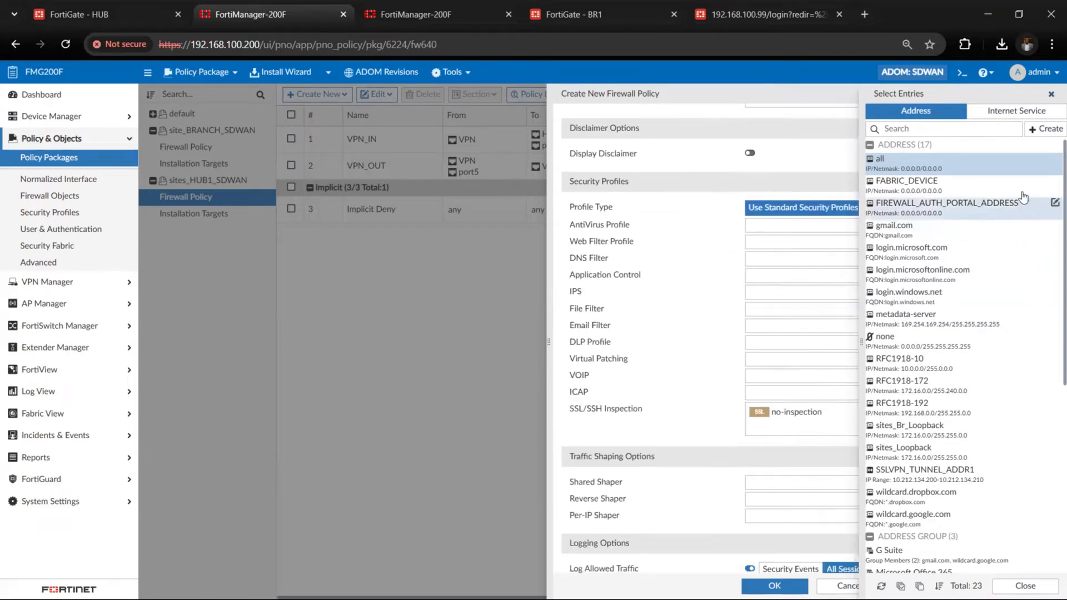
pyautogui.click(1051, 95)
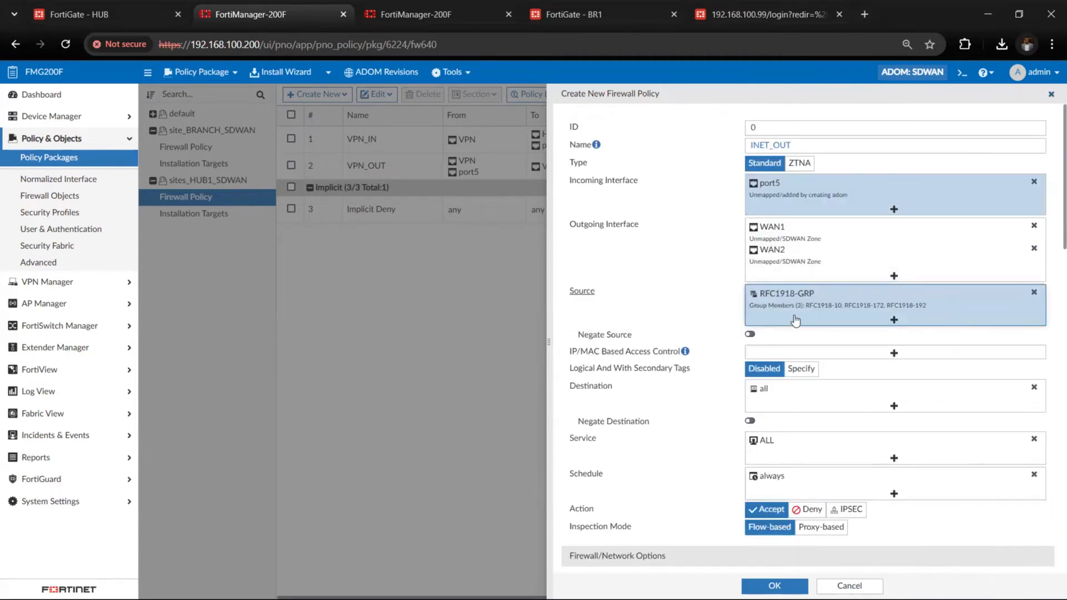
# Enter the change note "in" for the INET_OUT policy and save the policy
pyautogui.scroll(-10, 795, 315)
pyautogui.scroll(-4, 795, 315)
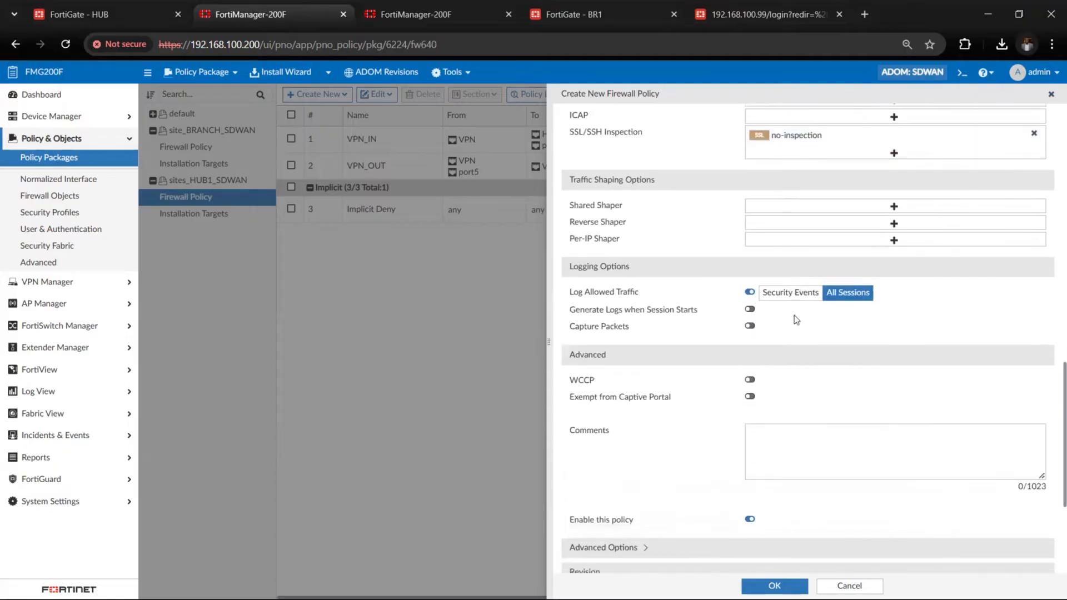
pyautogui.scroll(-3, 789, 445)
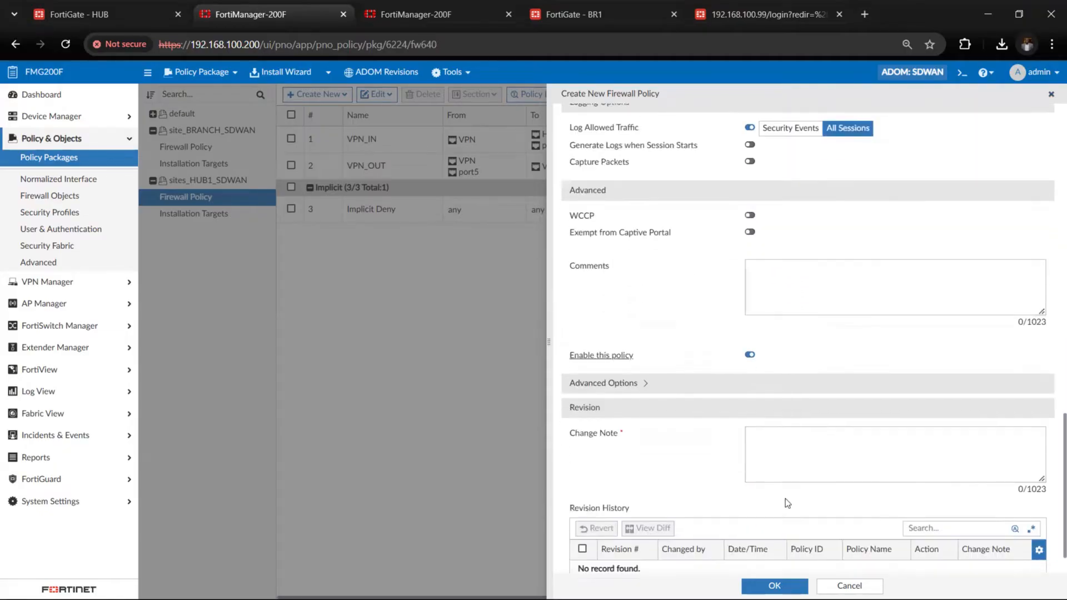
pyautogui.click(786, 432)
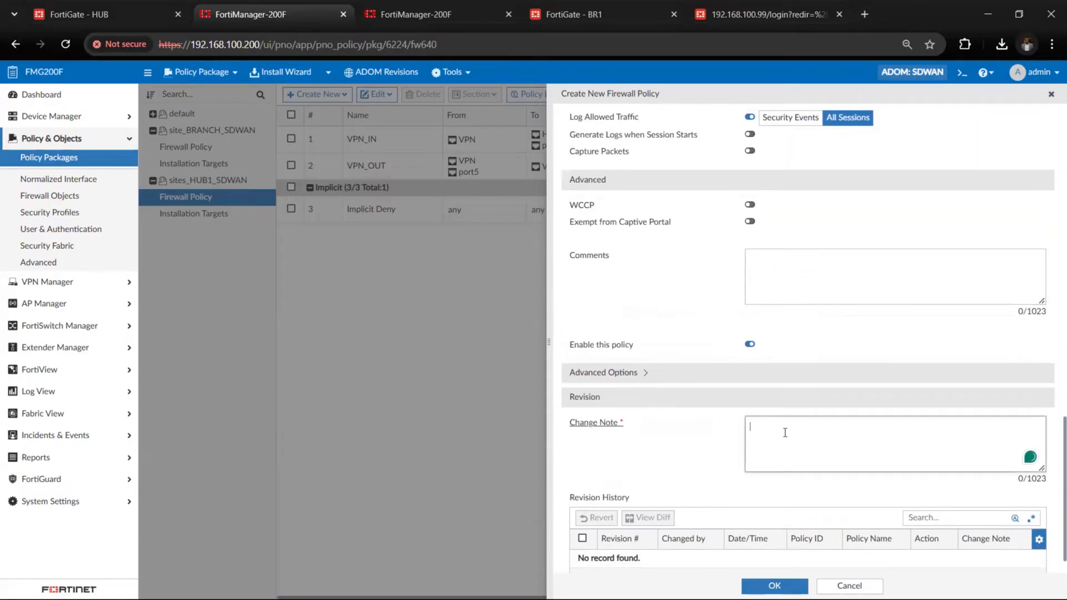
pyautogui.write('inet_out')
pyautogui.click(774, 586)
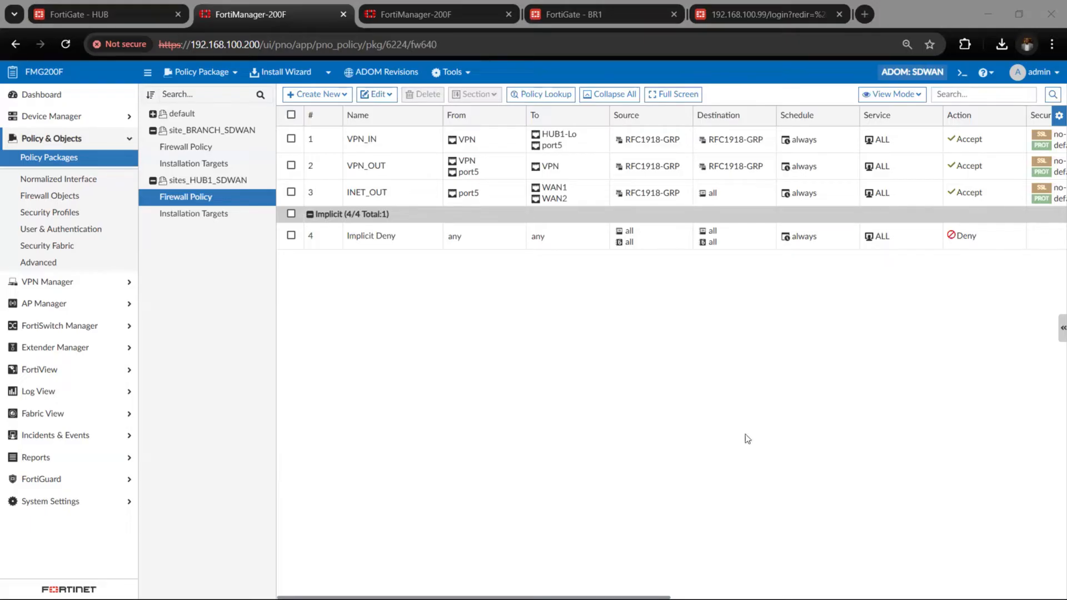
# Assign the Acme_hub device group as installation target of the sites_HUB1_SDWAN policy package
pyautogui.click(219, 216)
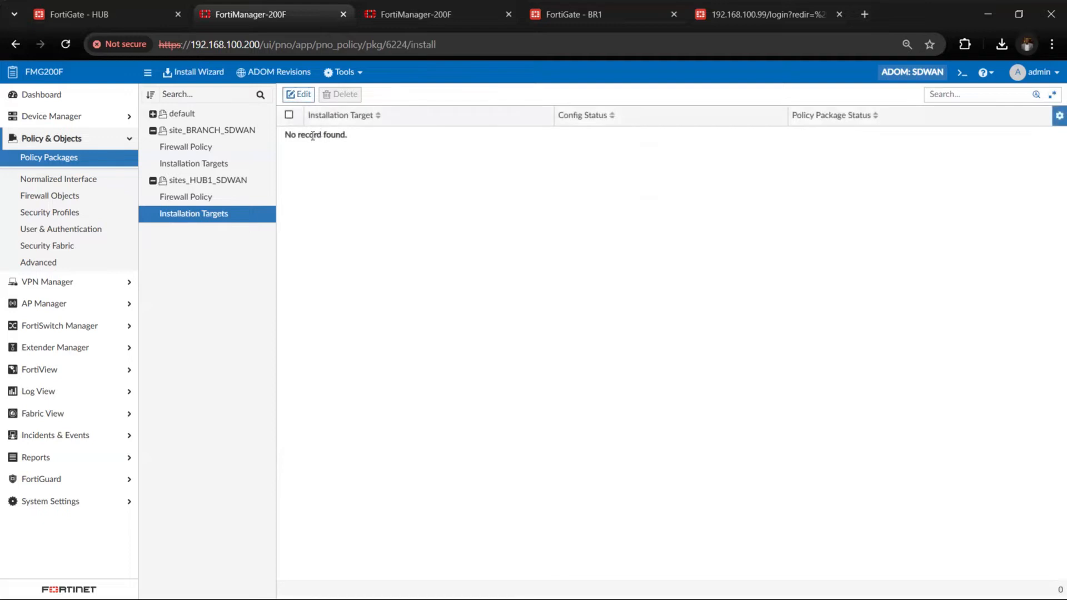
pyautogui.click(298, 94)
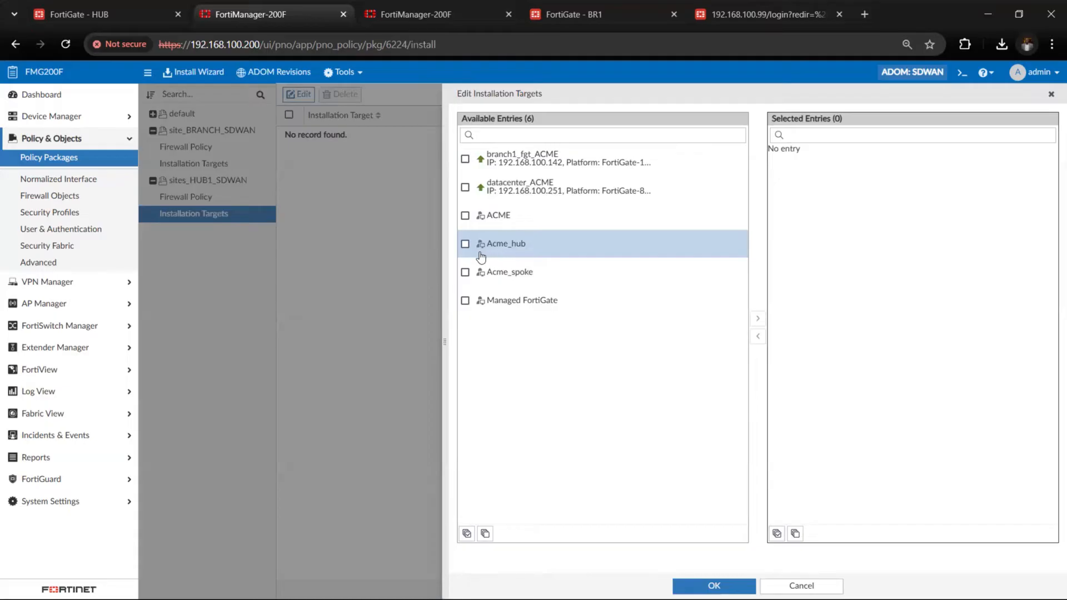
pyautogui.click(758, 319)
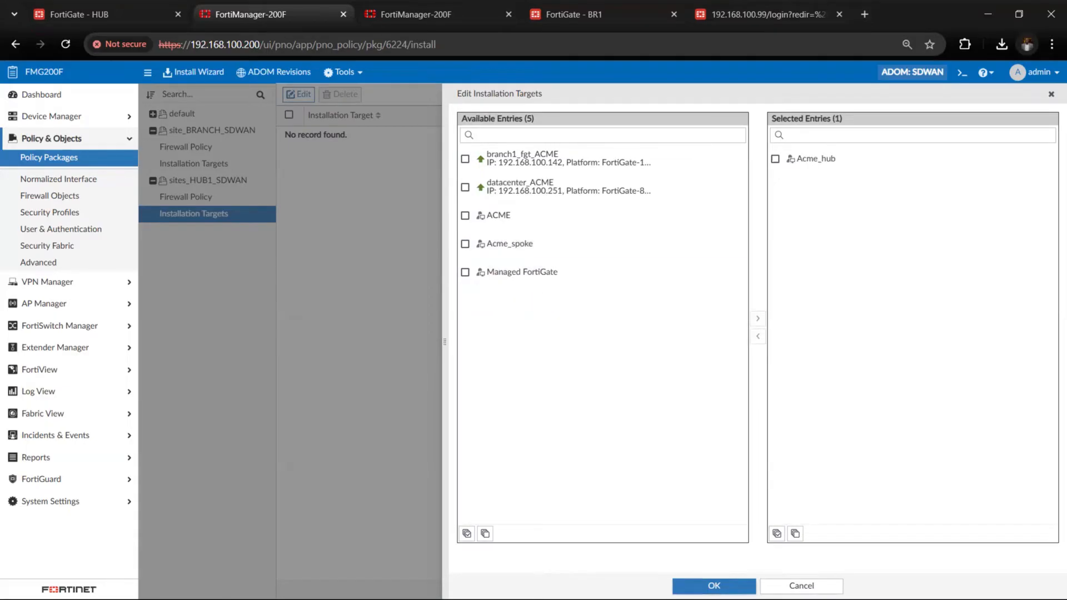
pyautogui.click(714, 586)
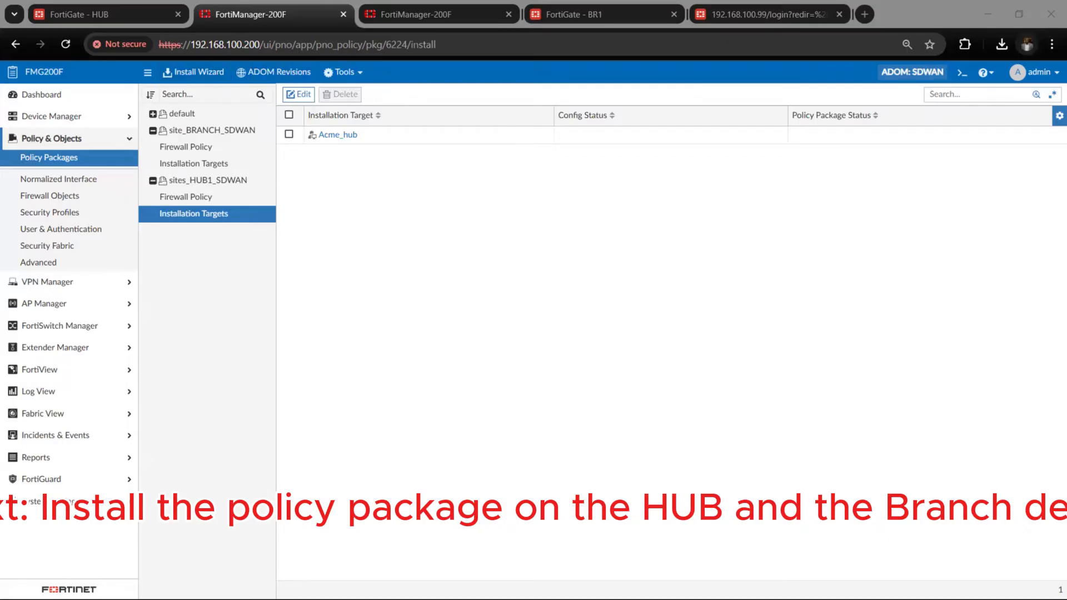
# Install the sites_HUB1_SDWAN policy package and device settings on Acme_hub, and review the installation progress report
pyautogui.click(175, 76)
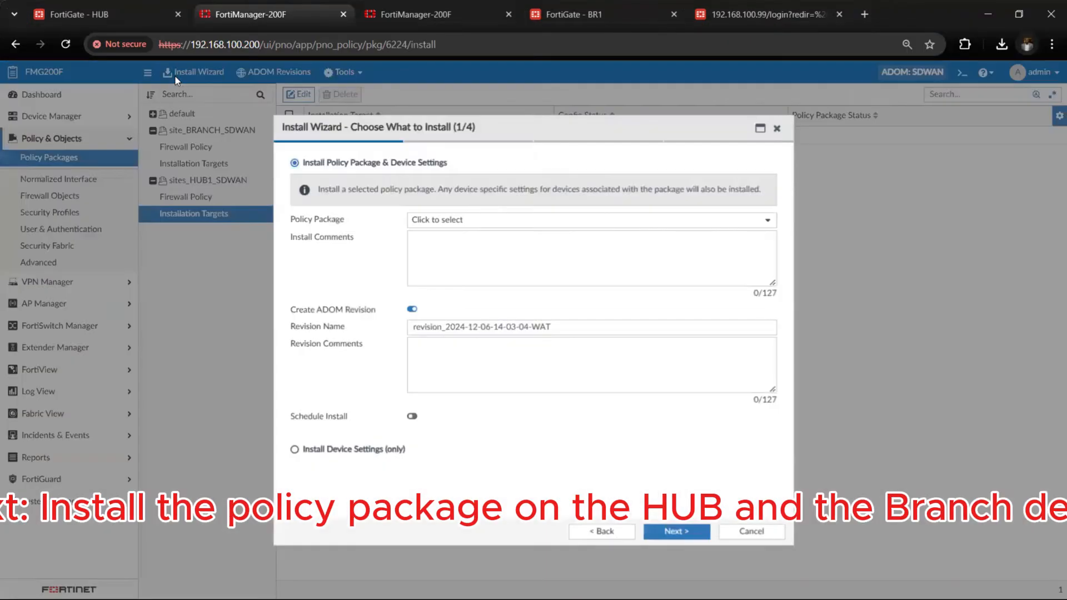
pyautogui.click(584, 214)
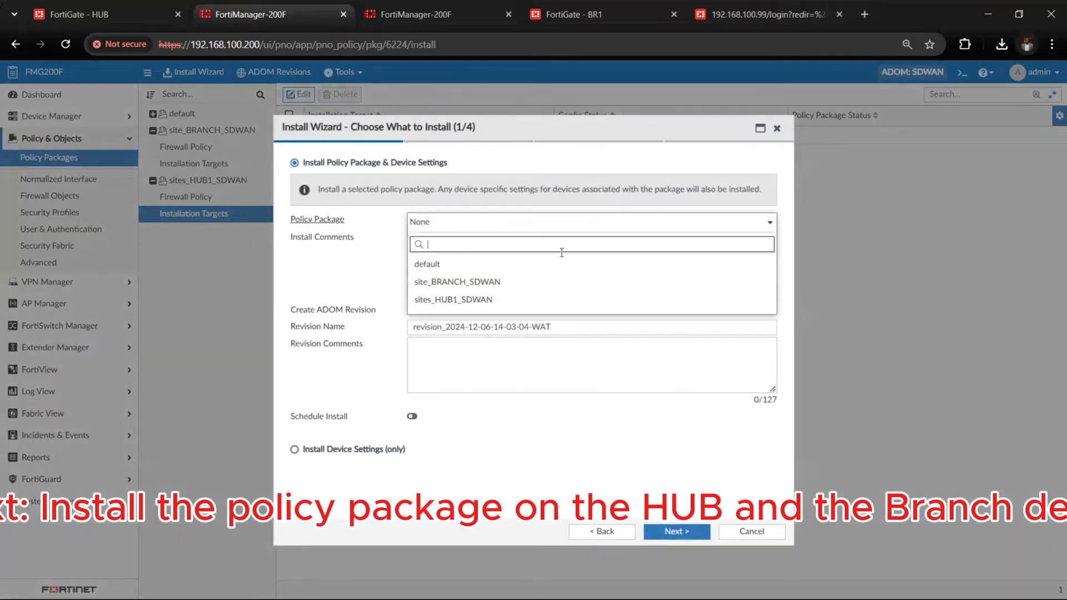
pyautogui.click(535, 301)
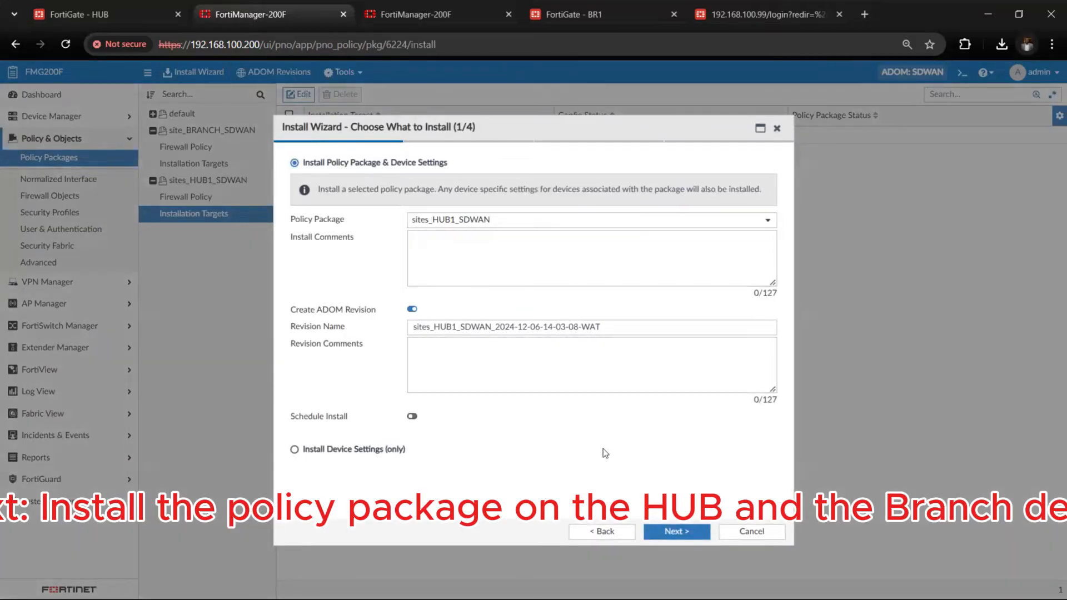
pyautogui.click(675, 532)
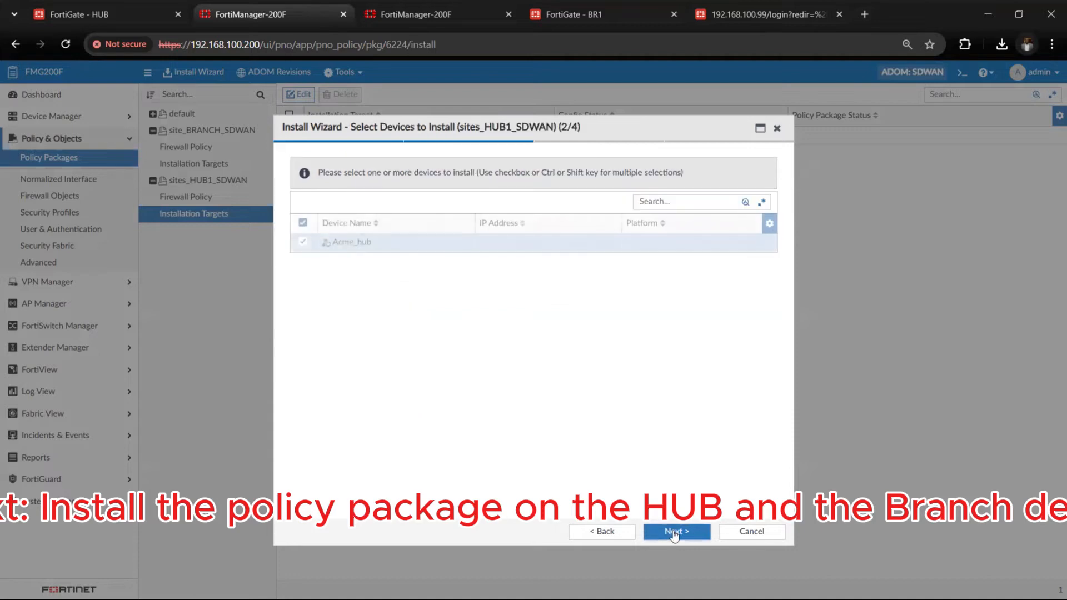
pyautogui.click(674, 533)
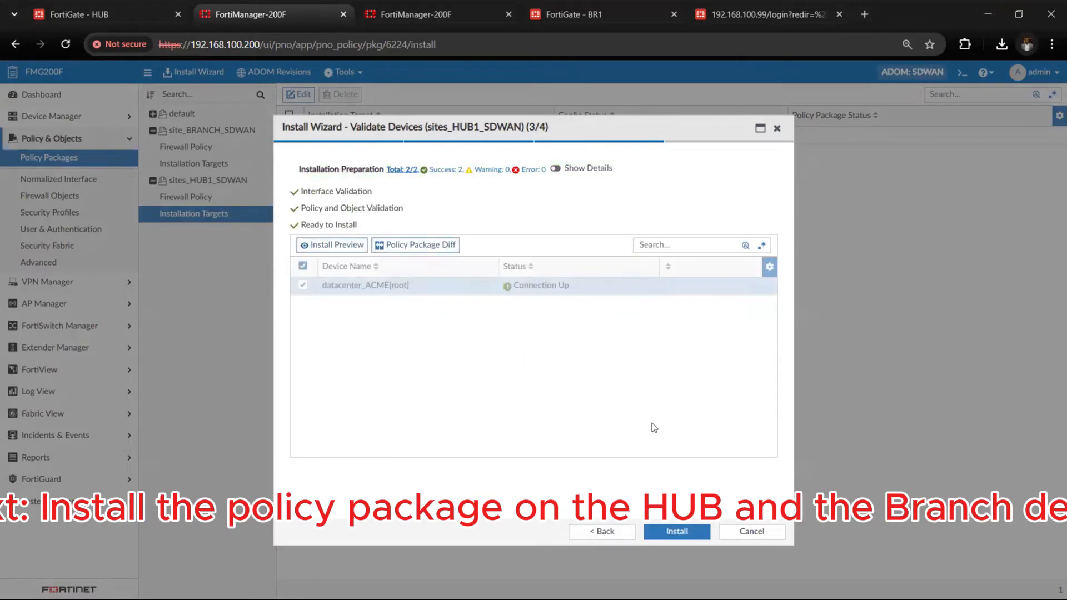
pyautogui.click(682, 531)
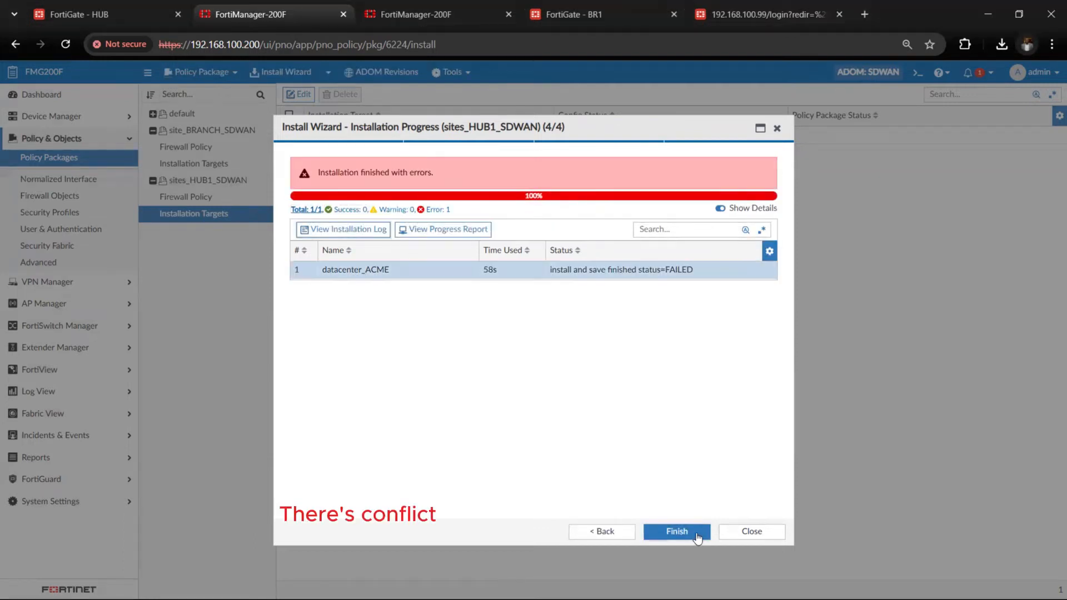
pyautogui.click(459, 231)
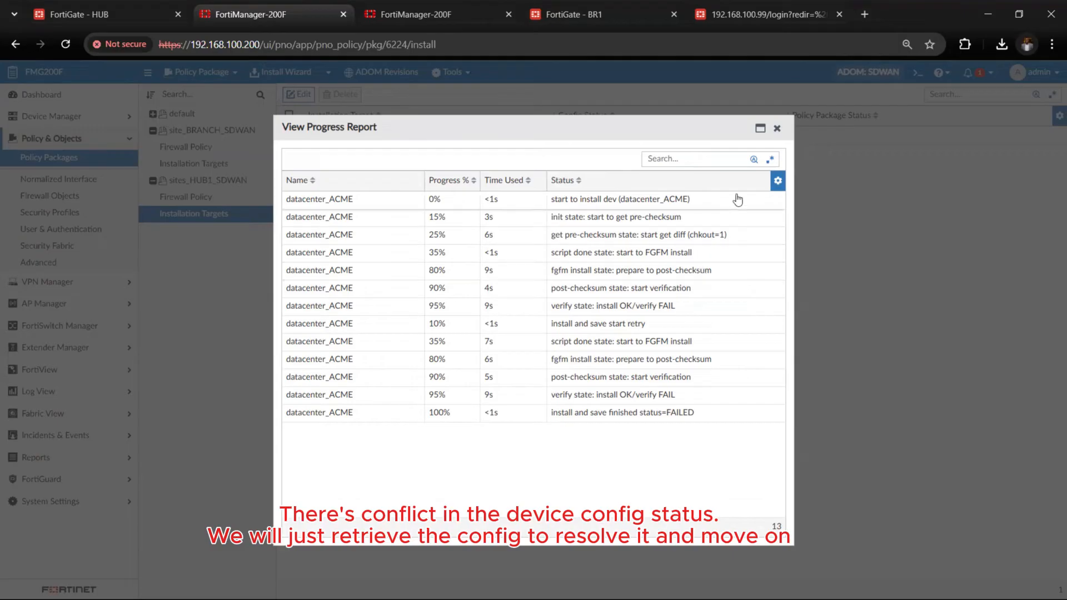
pyautogui.click(778, 128)
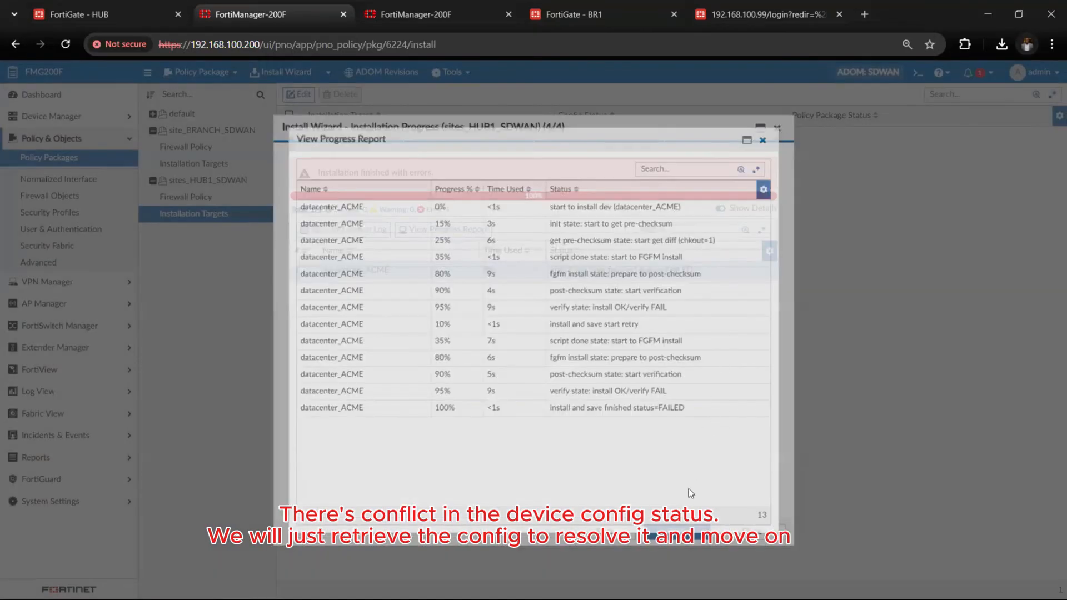
# Close the hub installation wizard and examine the config status of datacenter_ACME in Device Manager's managed device list
pyautogui.click(679, 532)
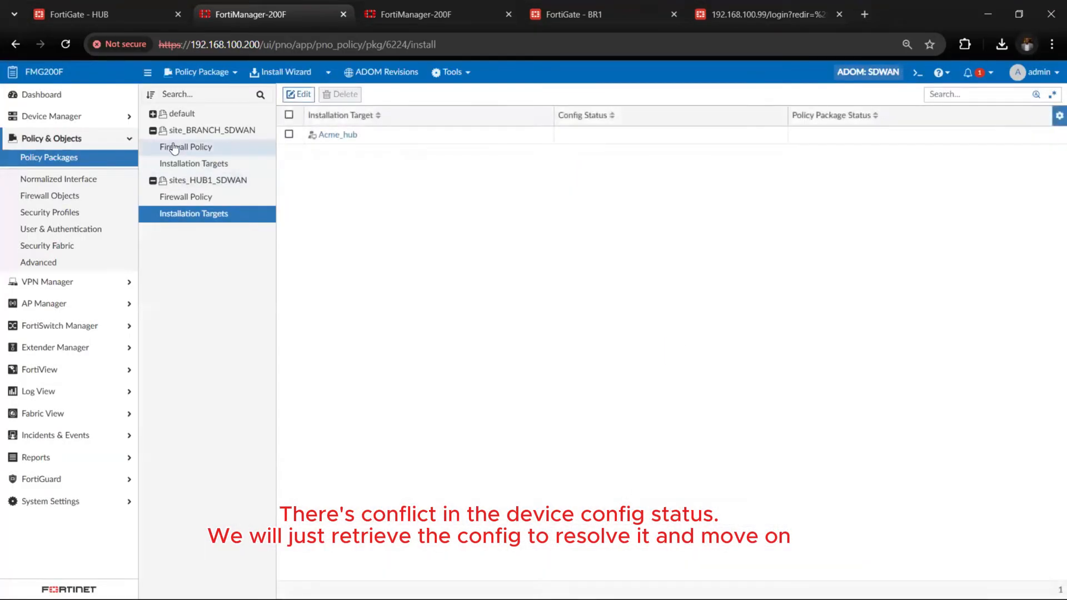
pyautogui.click(86, 115)
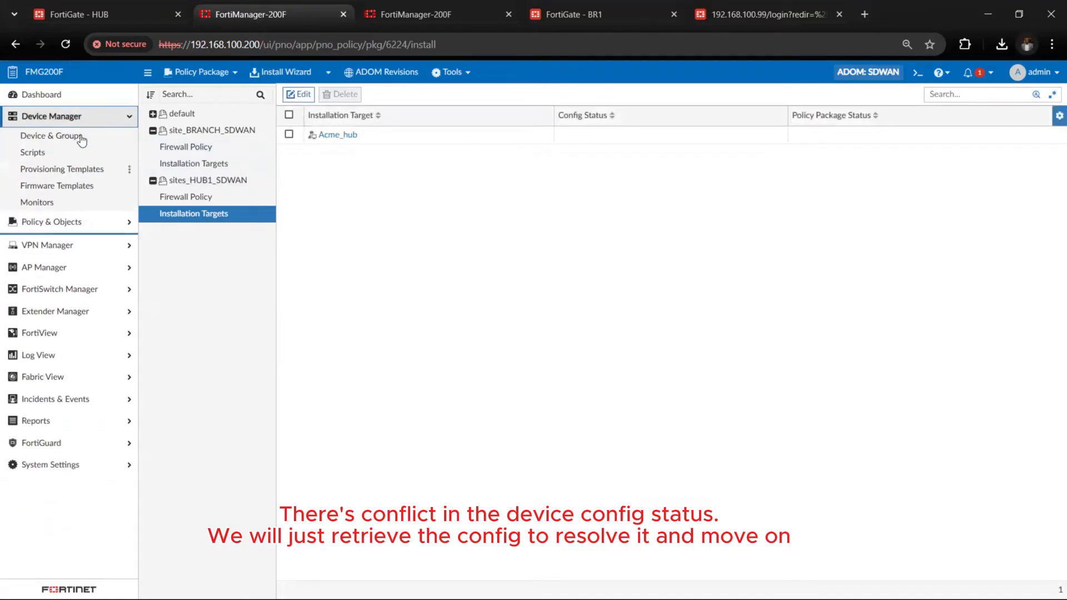
pyautogui.click(81, 137)
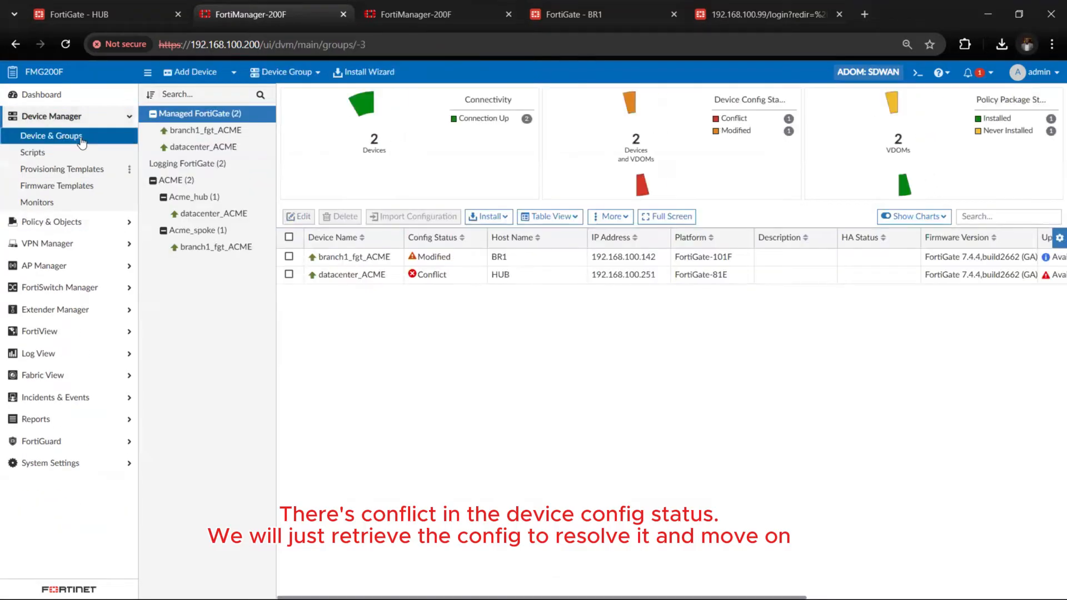
pyautogui.click(429, 281)
pyautogui.hscroll(5, 430, 285)
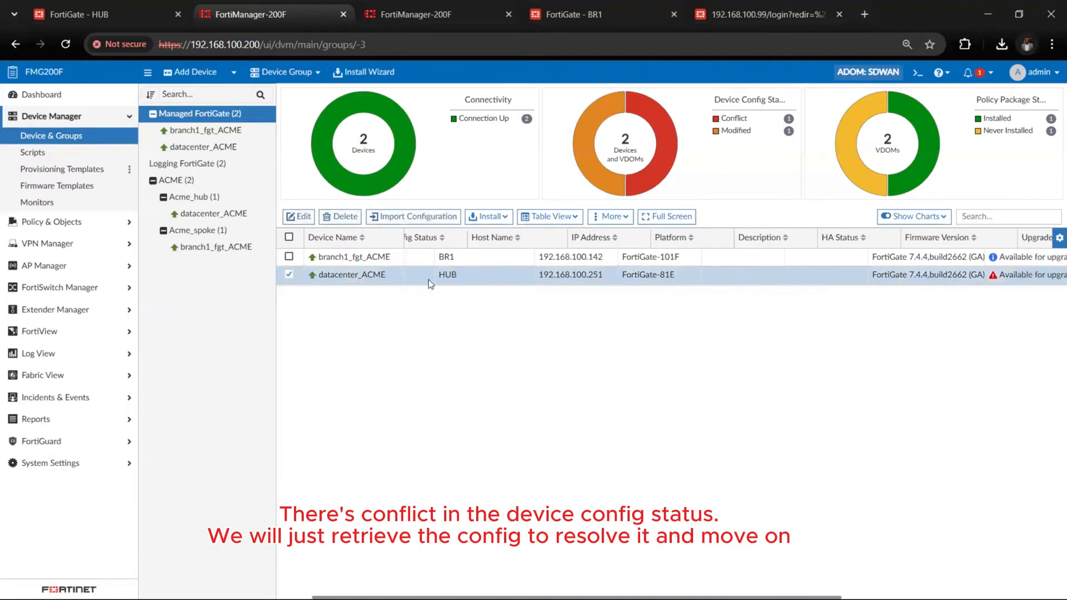
pyautogui.hscroll(-5, 425, 284)
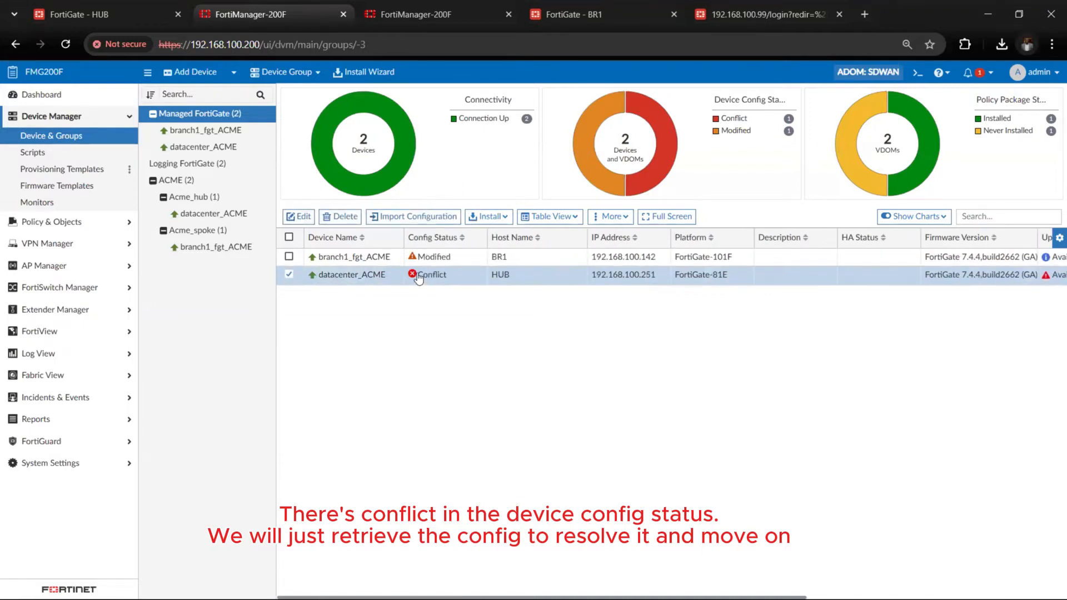
# Retrieve the device configuration of datacenter_ACME from its configuration revision history and close the history
pyautogui.rightClick(424, 281)
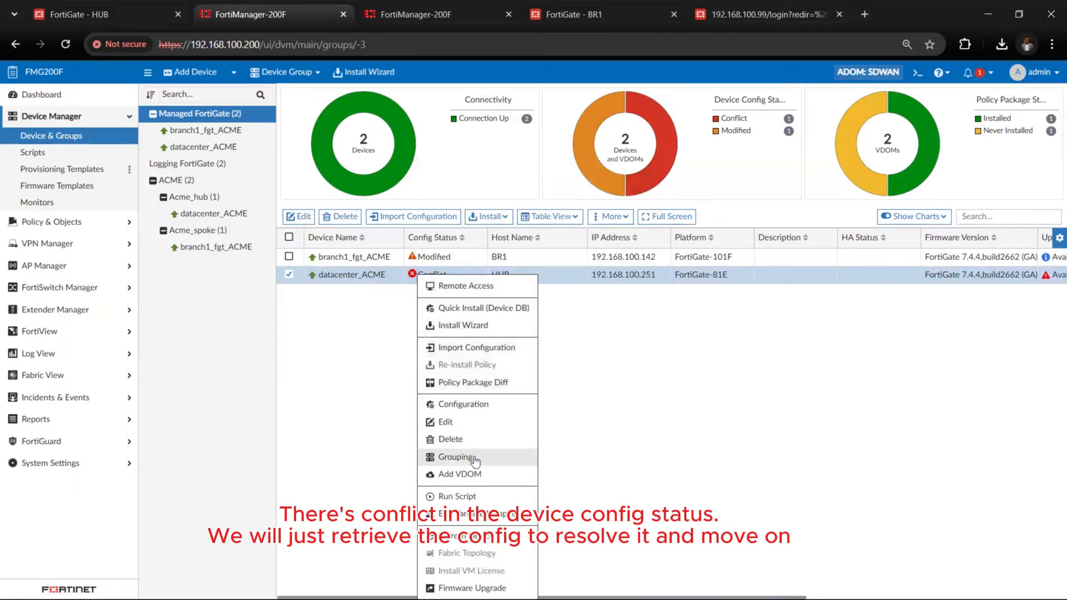
pyautogui.doubleClick(385, 275)
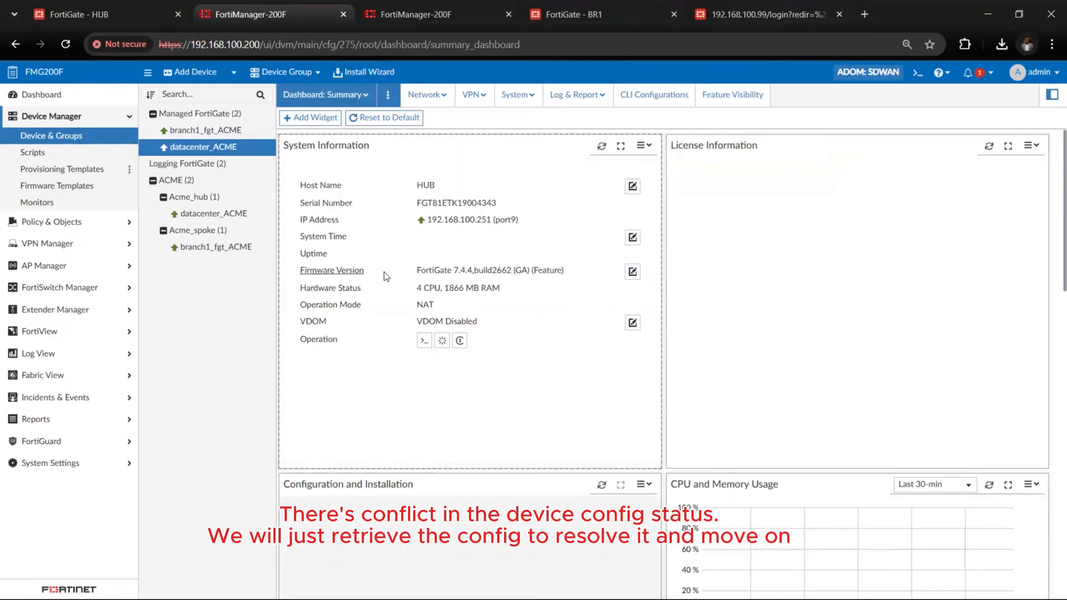
pyautogui.scroll(-4, 385, 272)
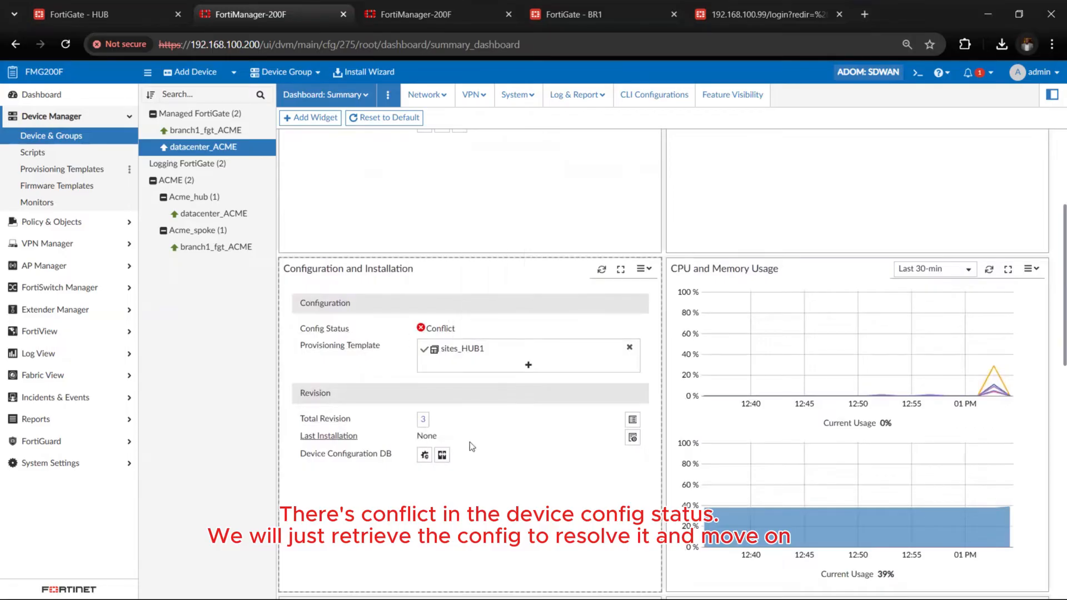
pyautogui.click(633, 420)
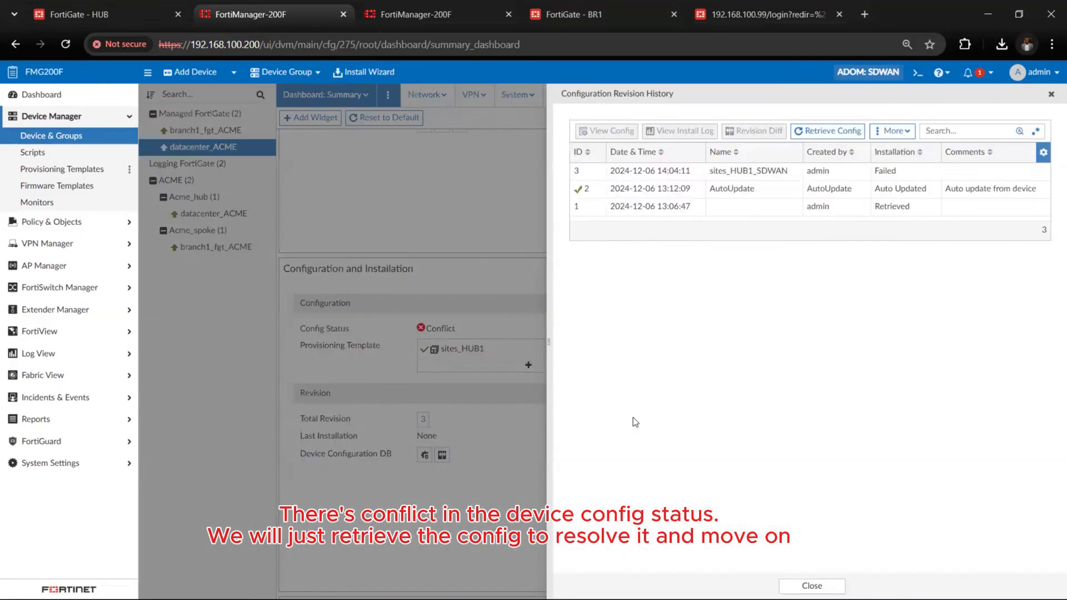
pyautogui.rightClick(699, 194)
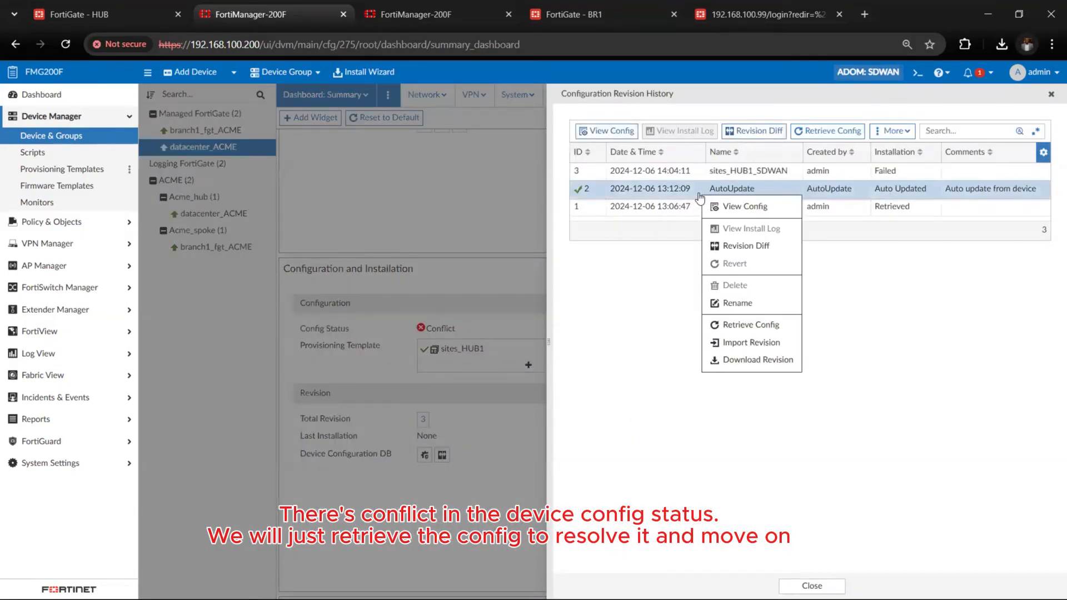
pyautogui.click(667, 196)
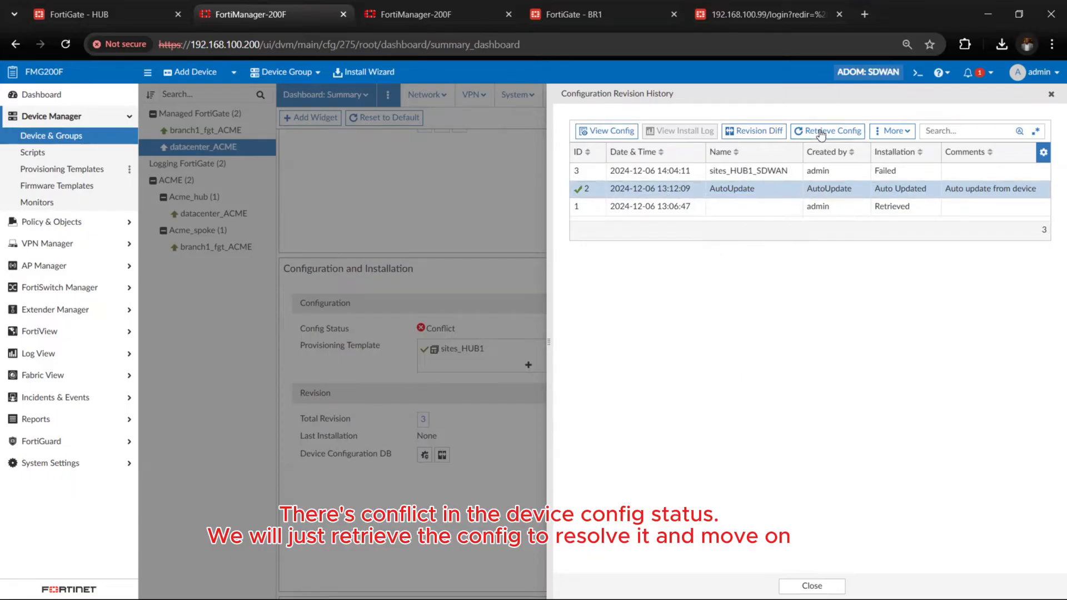
pyautogui.click(821, 132)
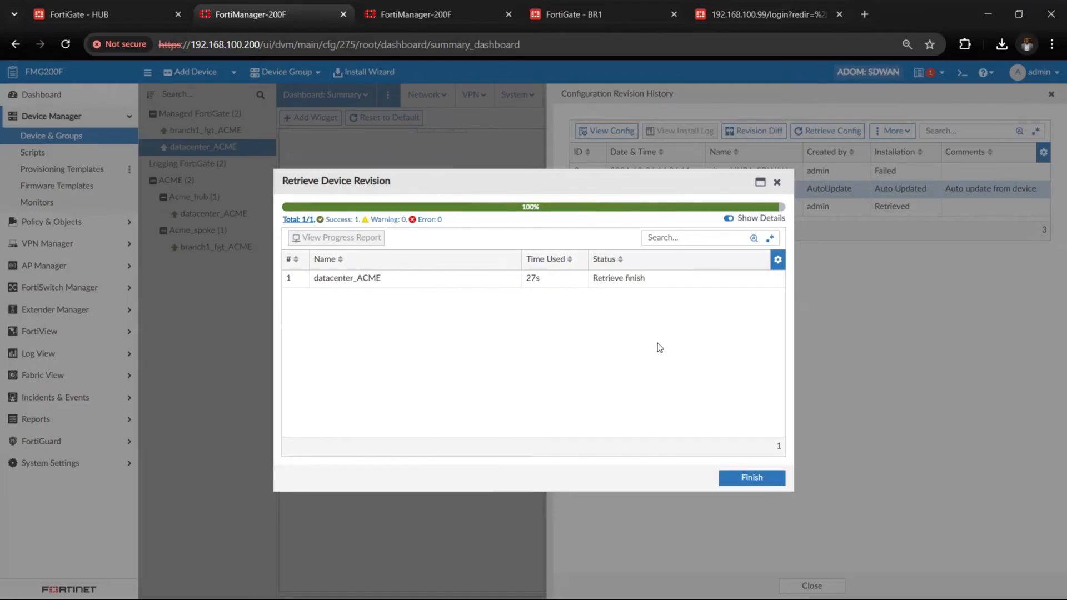
pyautogui.click(737, 482)
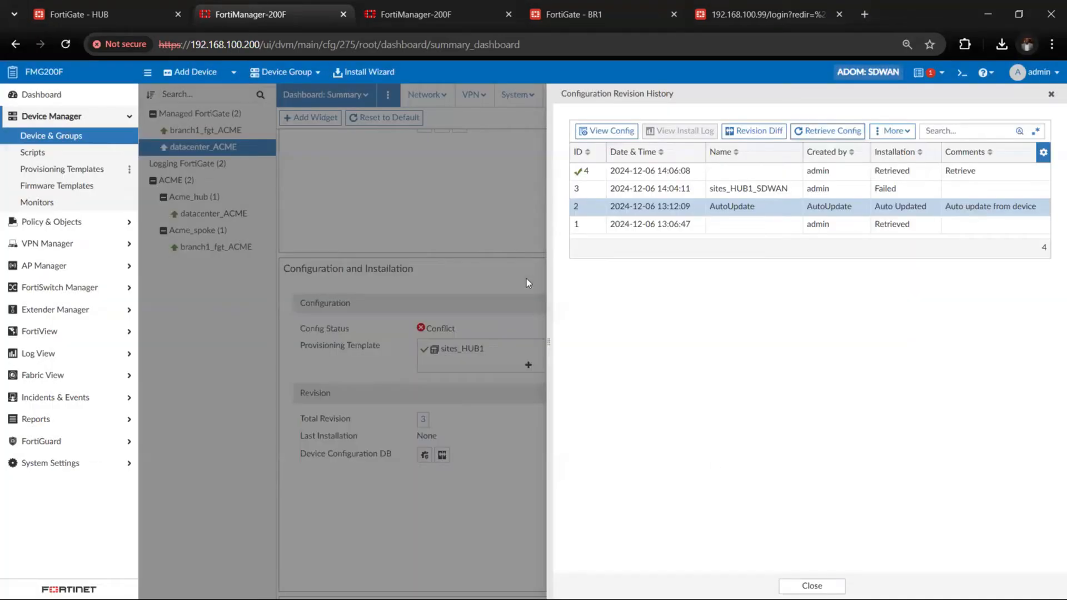
pyautogui.click(1052, 95)
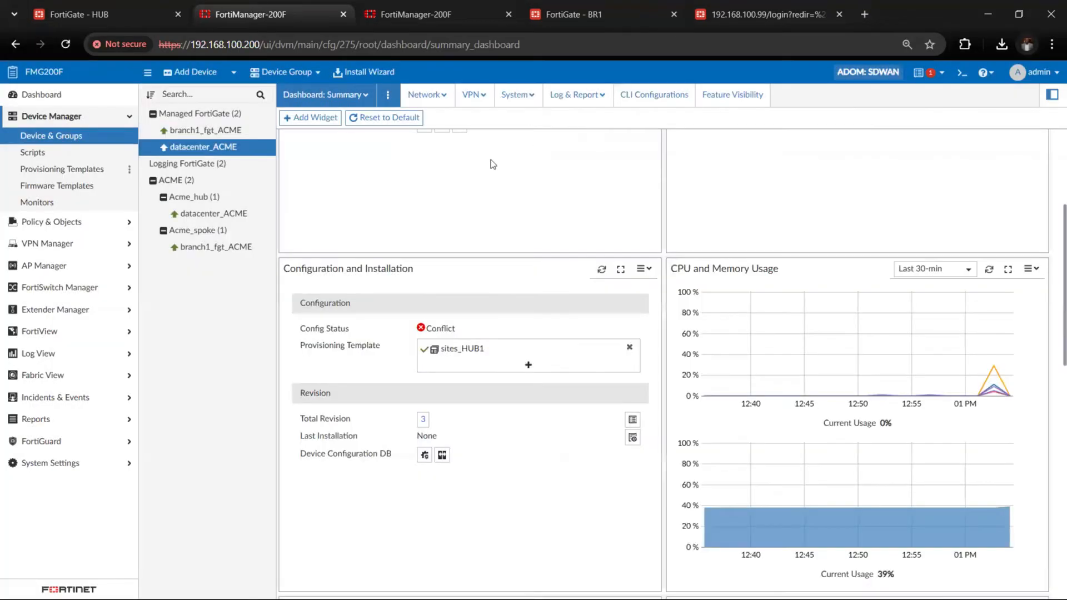
# Recheck the config status of datacenter_ACME among the managed FortiGates after the configuration retrieval
pyautogui.click(187, 115)
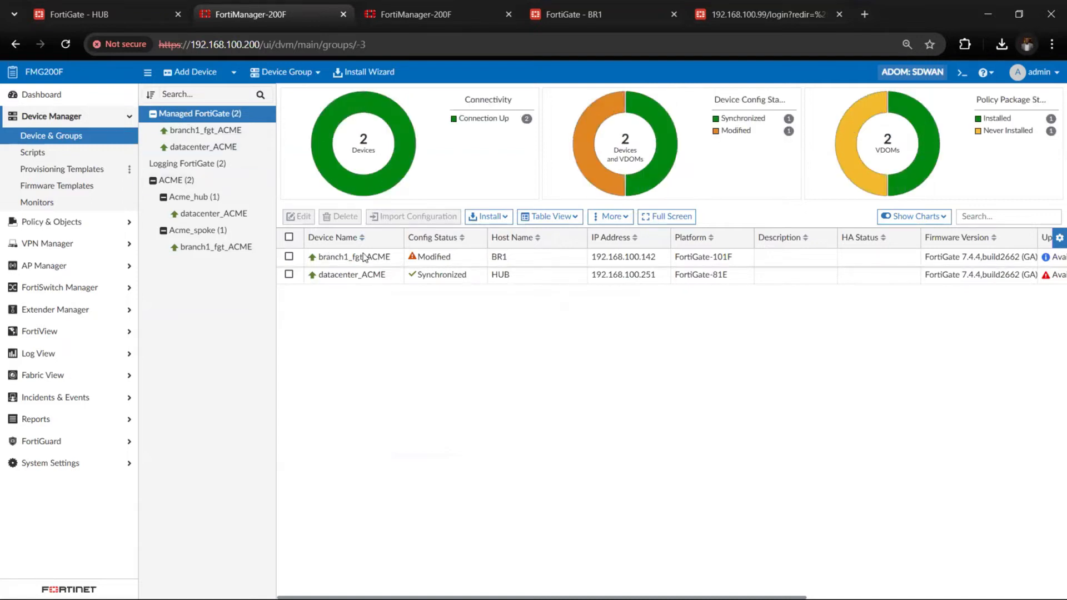
pyautogui.click(374, 275)
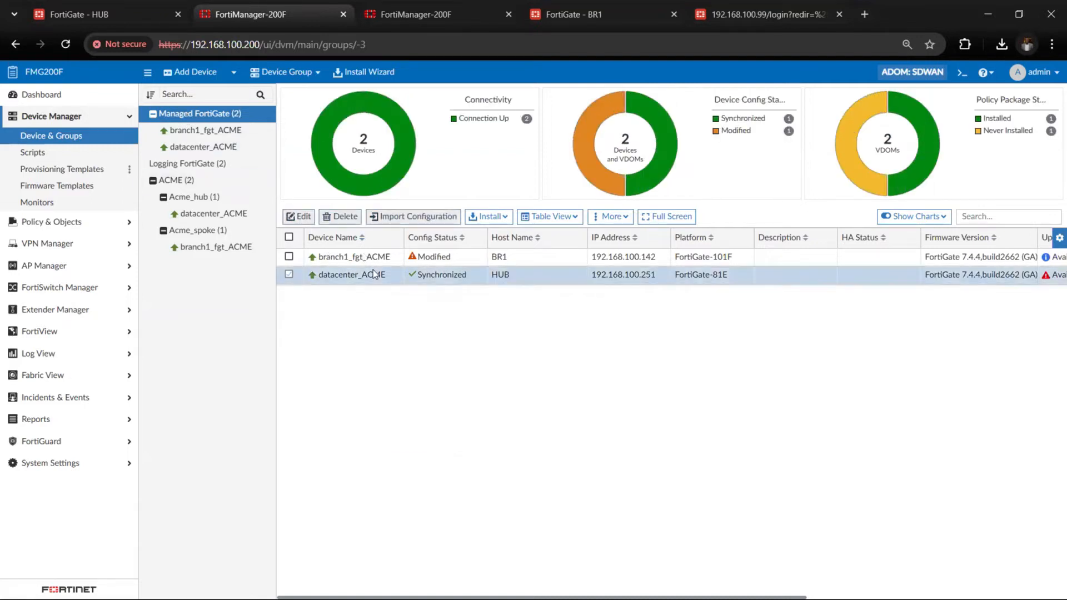
pyautogui.hscroll(2, 373, 274)
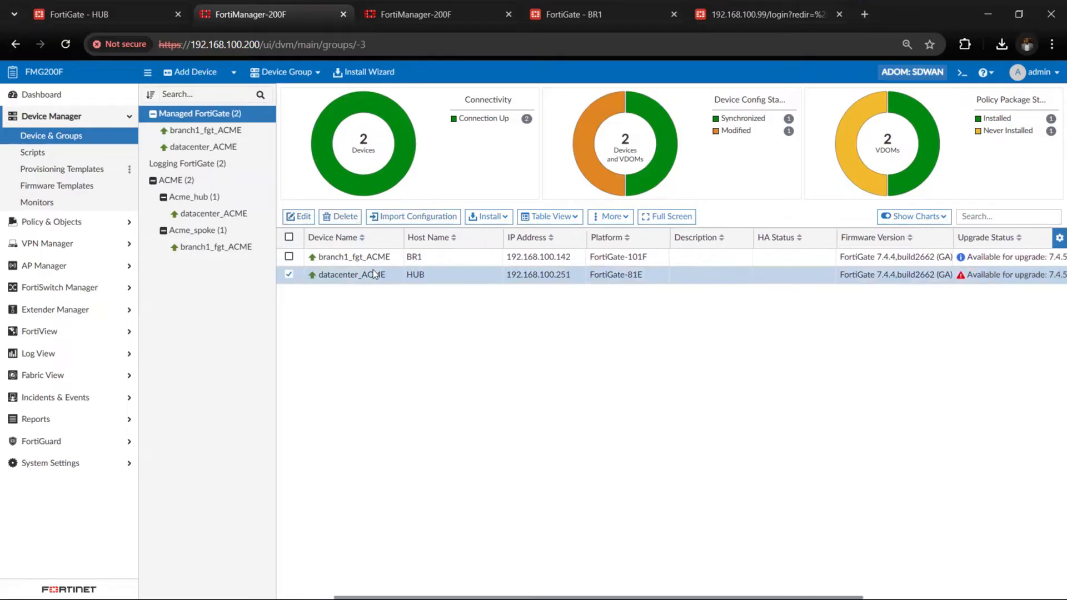
pyautogui.hscroll(-2, 373, 274)
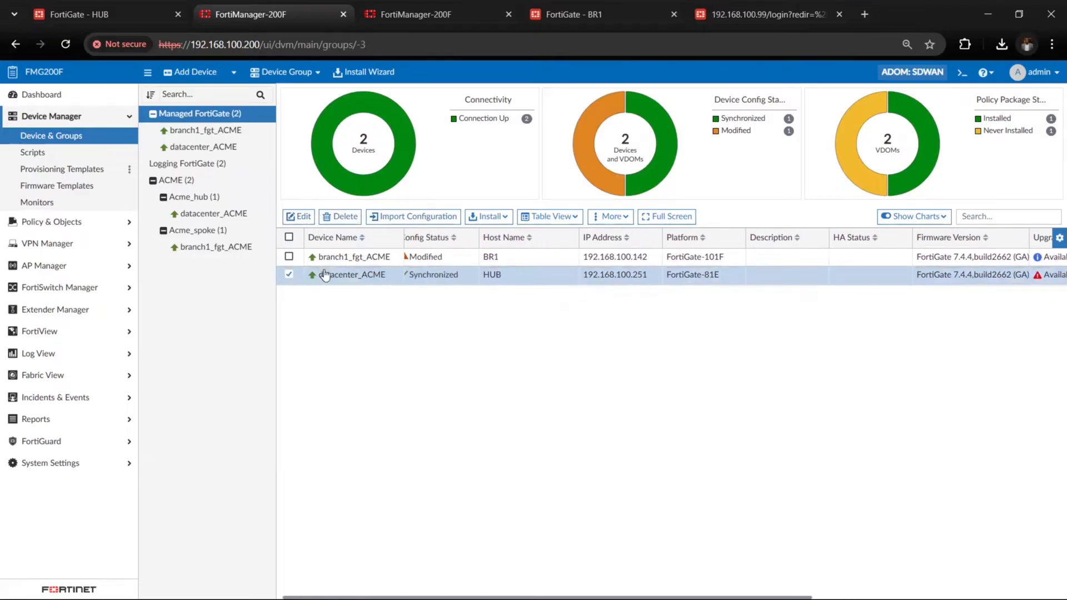
# Switch to the HUB FortiGate's web interface and review its firewall policies
pyautogui.click(101, 17)
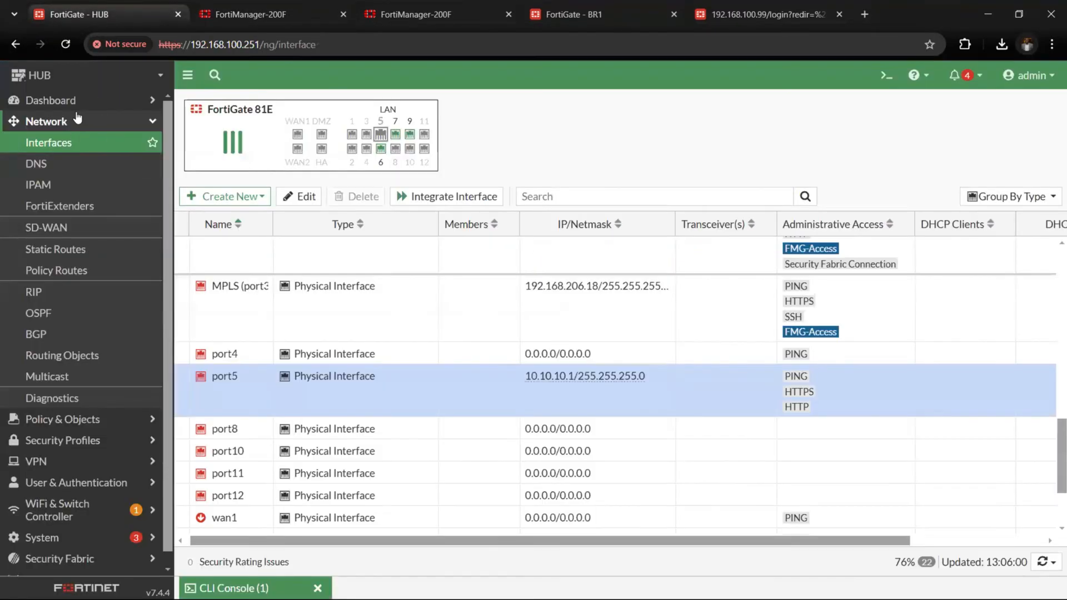
pyautogui.click(76, 119)
pyautogui.click(80, 143)
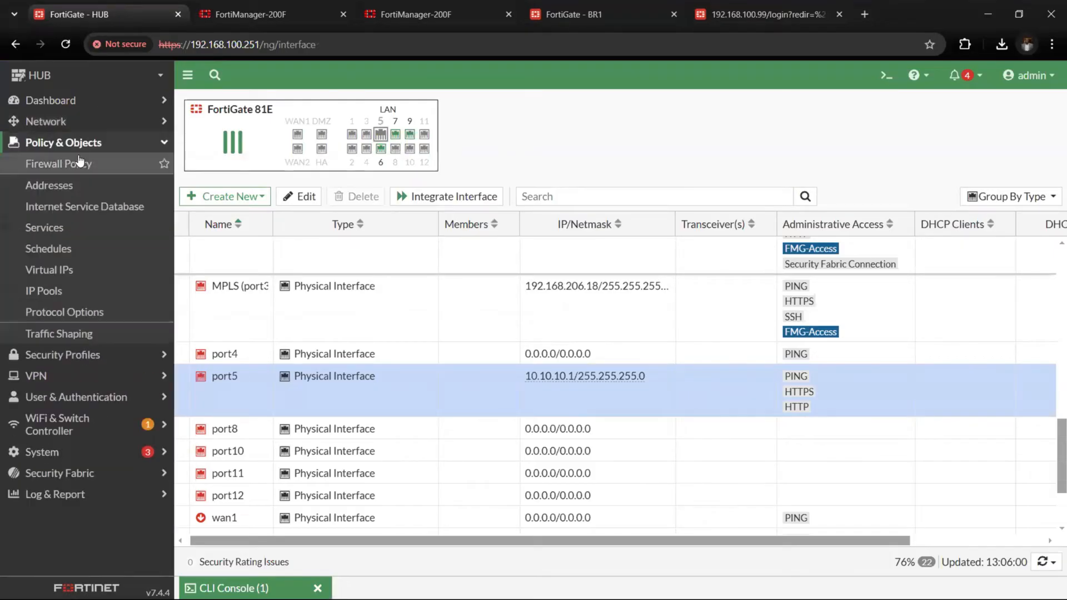
pyautogui.click(80, 162)
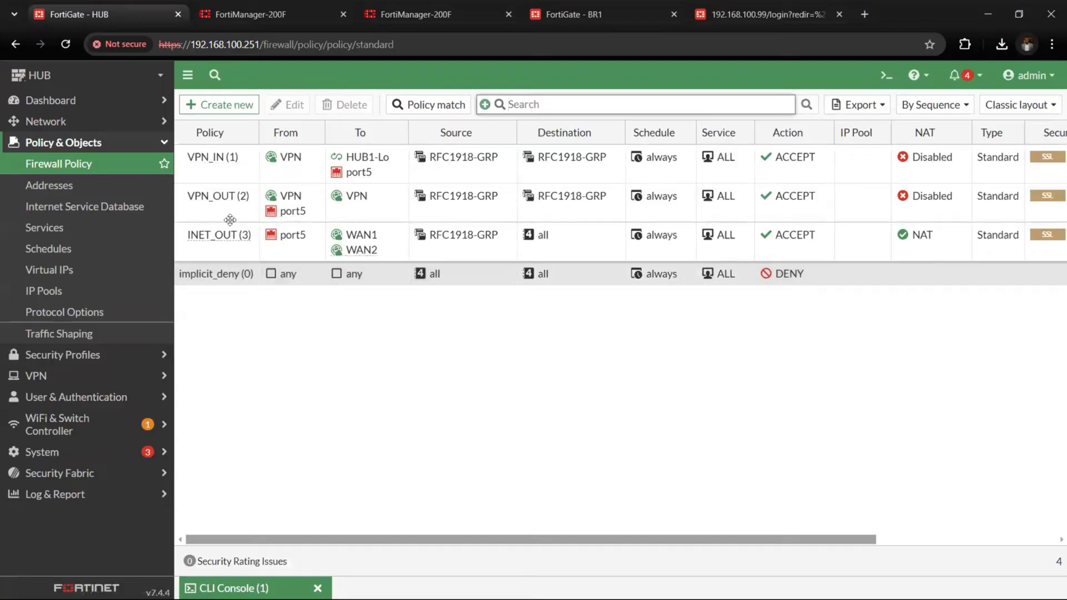
pyautogui.click(413, 16)
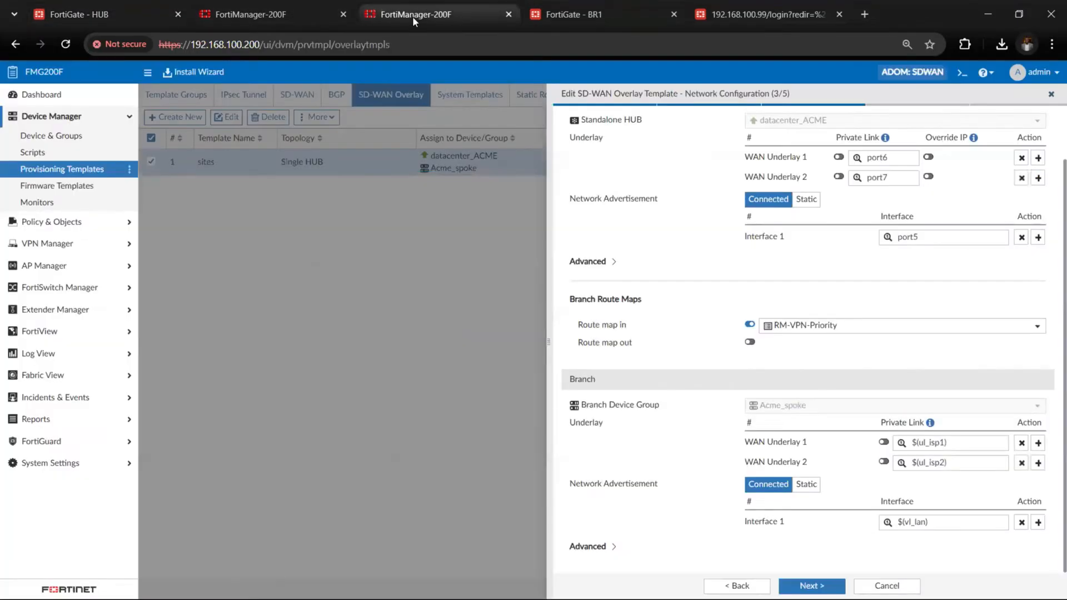
# Return to FortiManager and review the firewall policies and installation targets of the site_BRANCH_SDWAN policy package
pyautogui.click(238, 11)
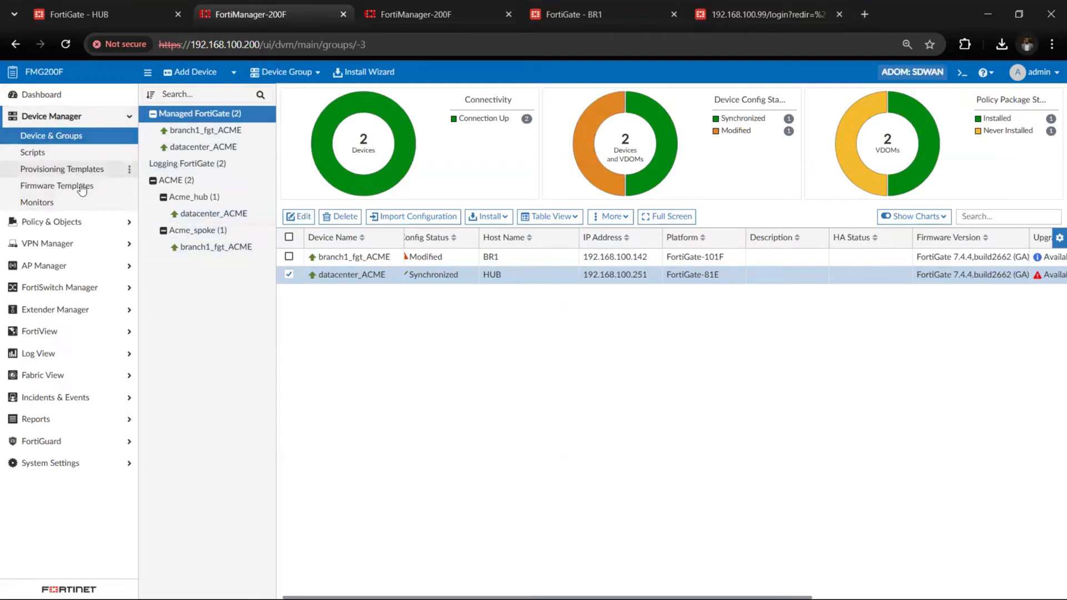
pyautogui.click(67, 222)
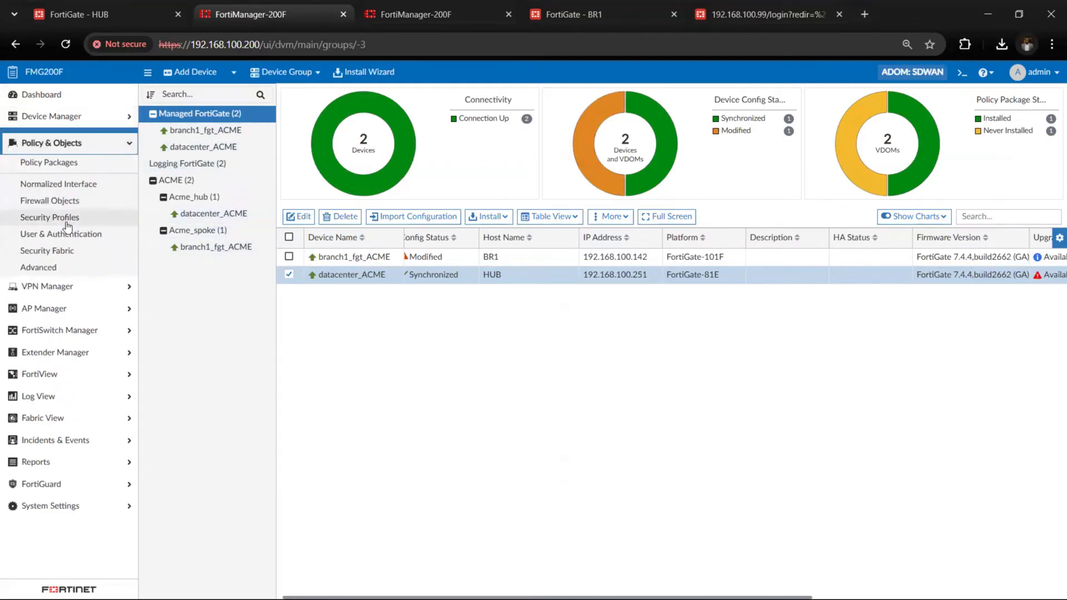
pyautogui.click(74, 160)
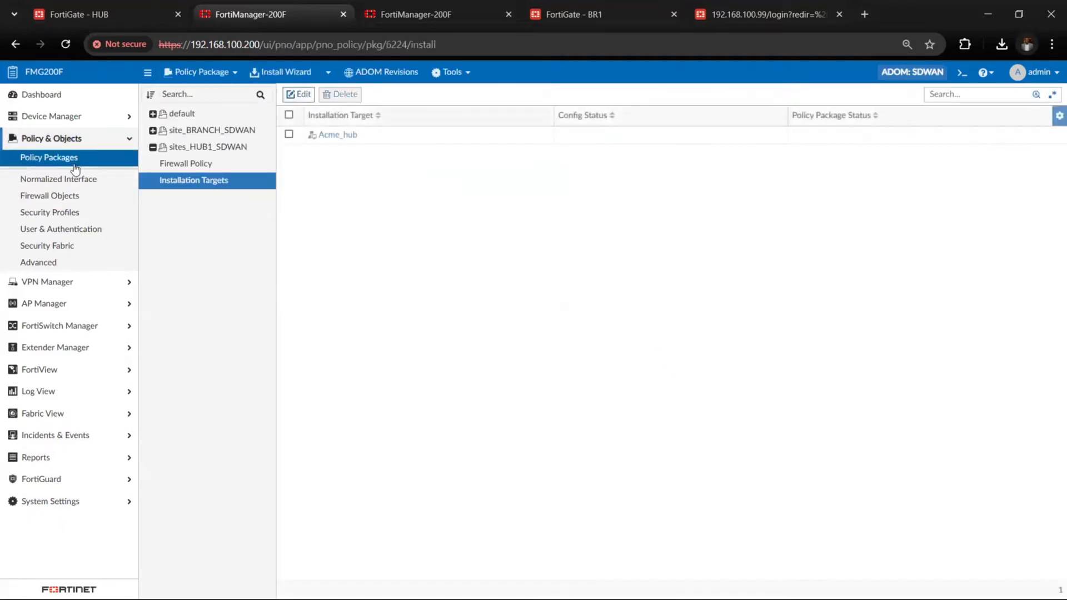
pyautogui.click(153, 130)
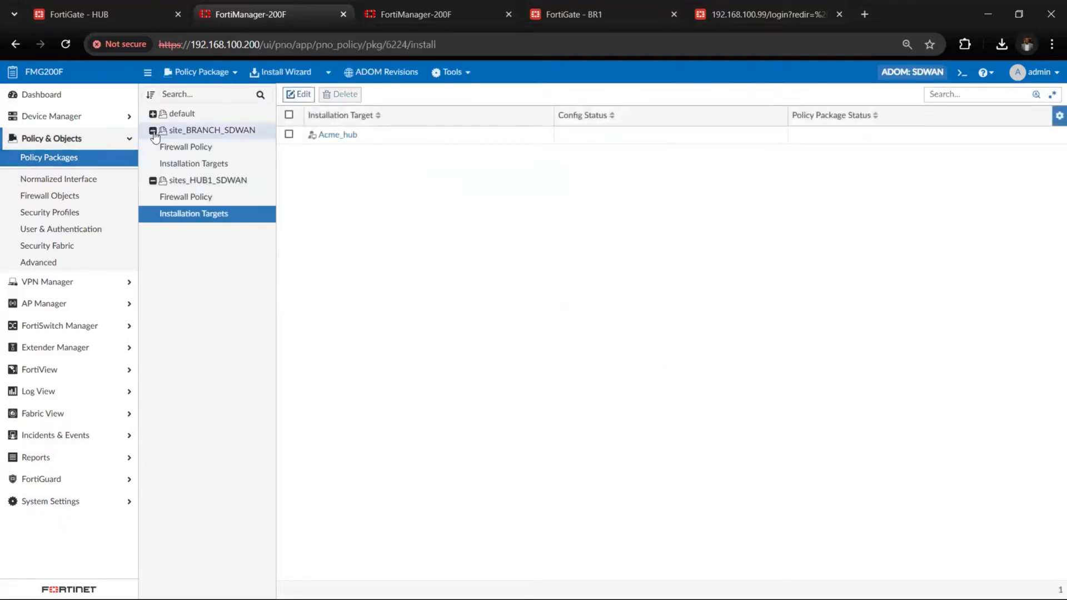
pyautogui.click(192, 149)
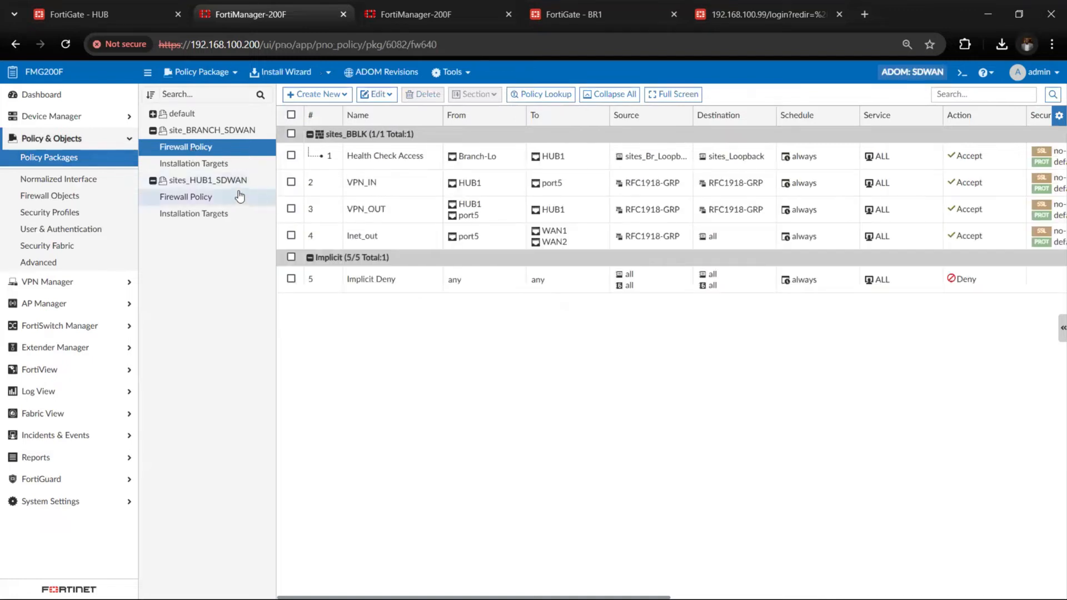
pyautogui.click(218, 168)
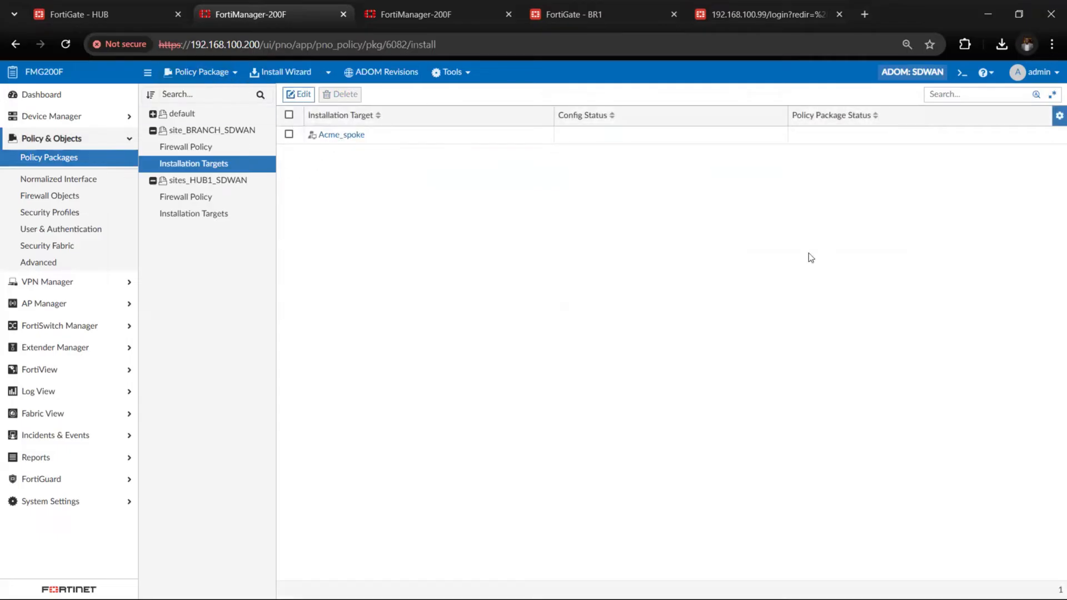
# Install the site_BRANCH_SDWAN policy package and device settings on branch1_fgt_ACME, and check the managed devices' config status
pyautogui.click(273, 71)
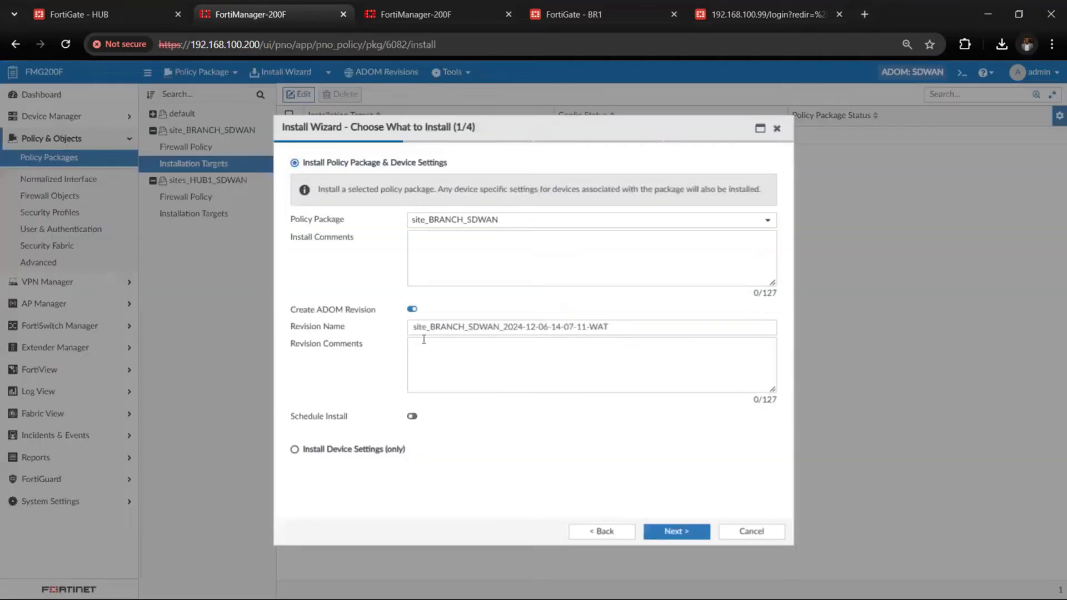
pyautogui.click(677, 533)
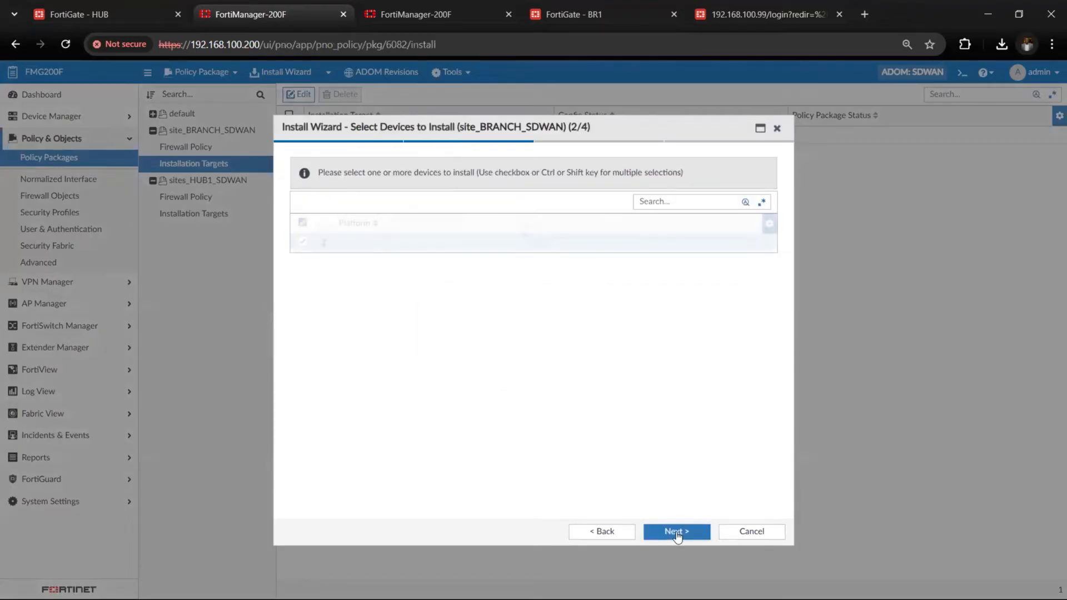
pyautogui.click(677, 533)
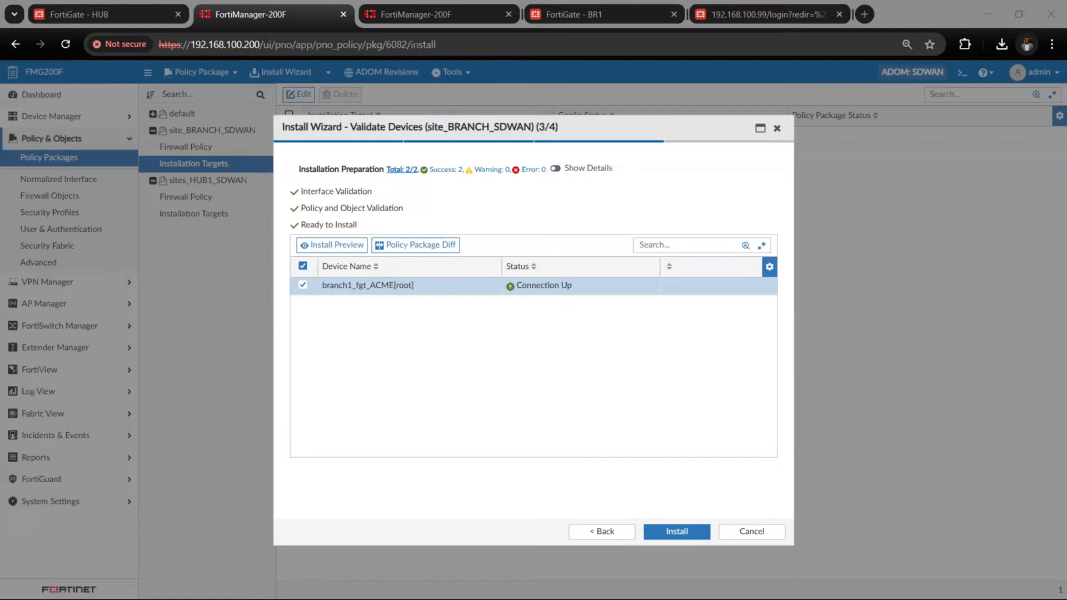
pyautogui.click(675, 539)
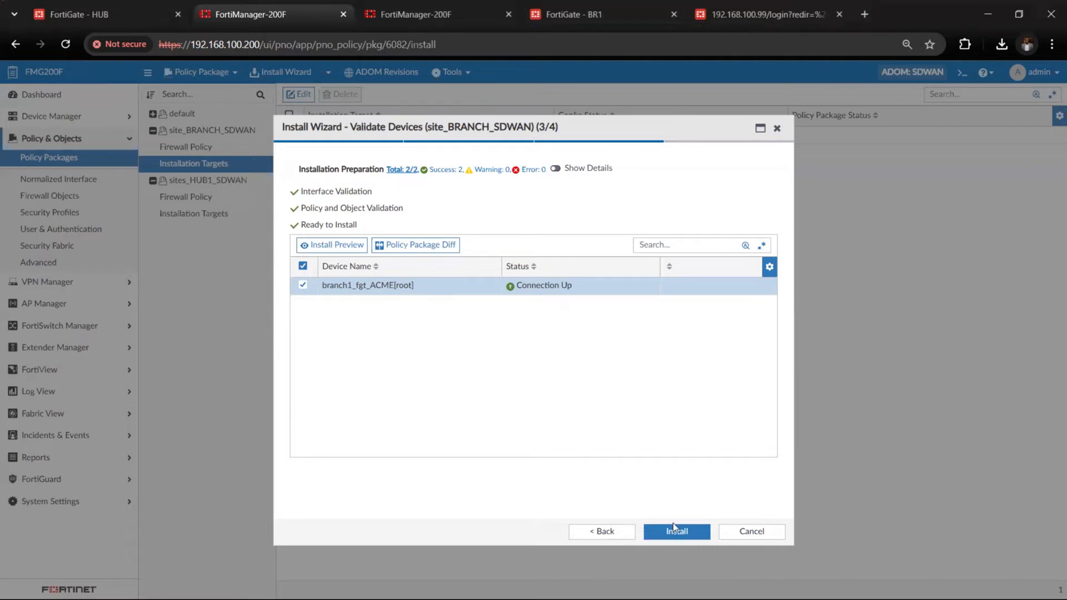
pyautogui.click(675, 529)
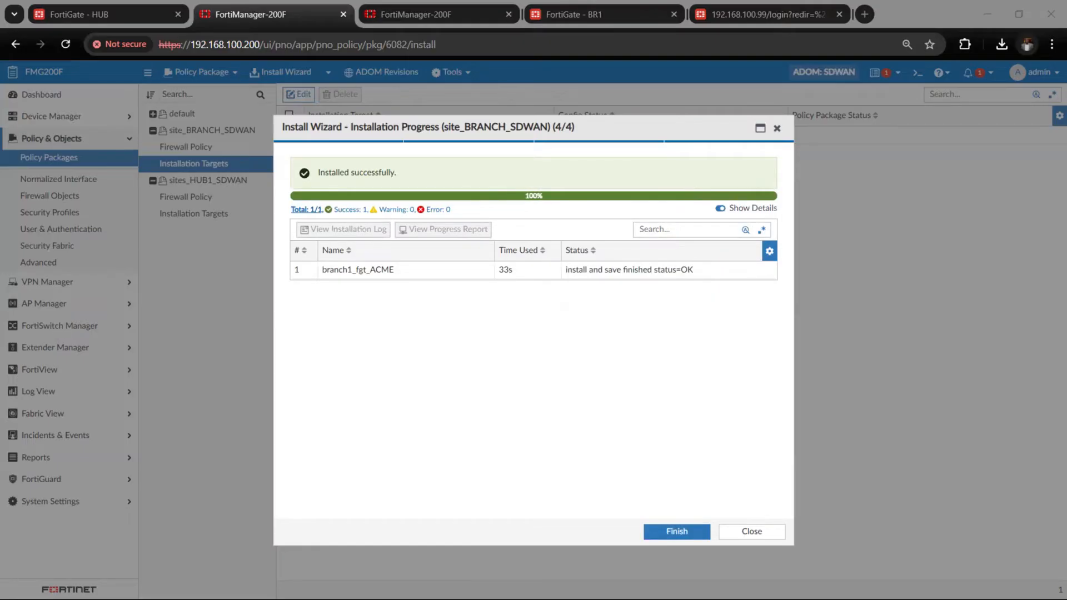
pyautogui.click(656, 532)
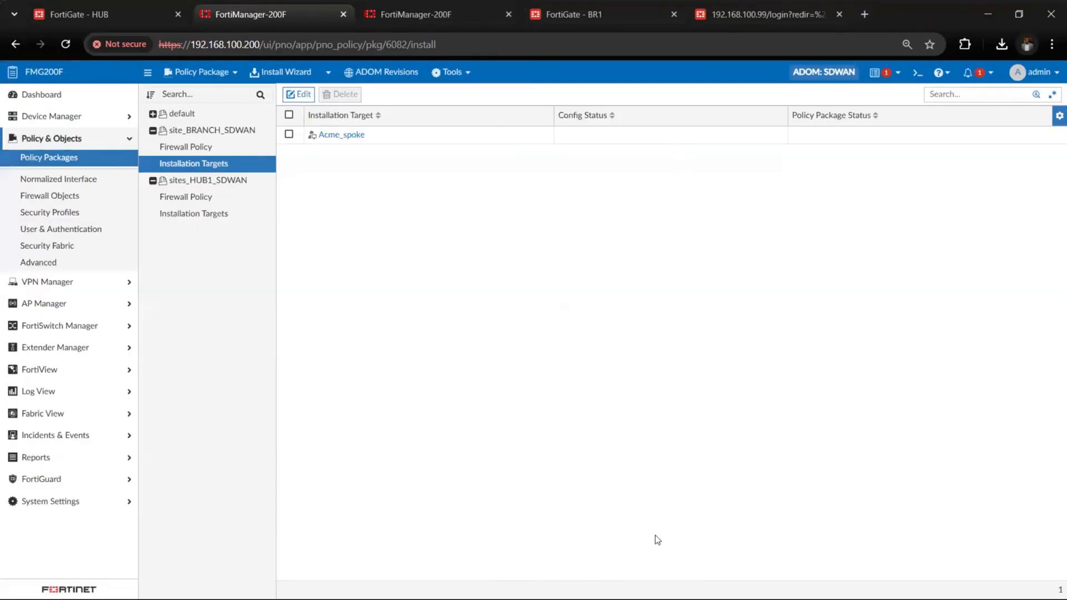
pyautogui.click(105, 118)
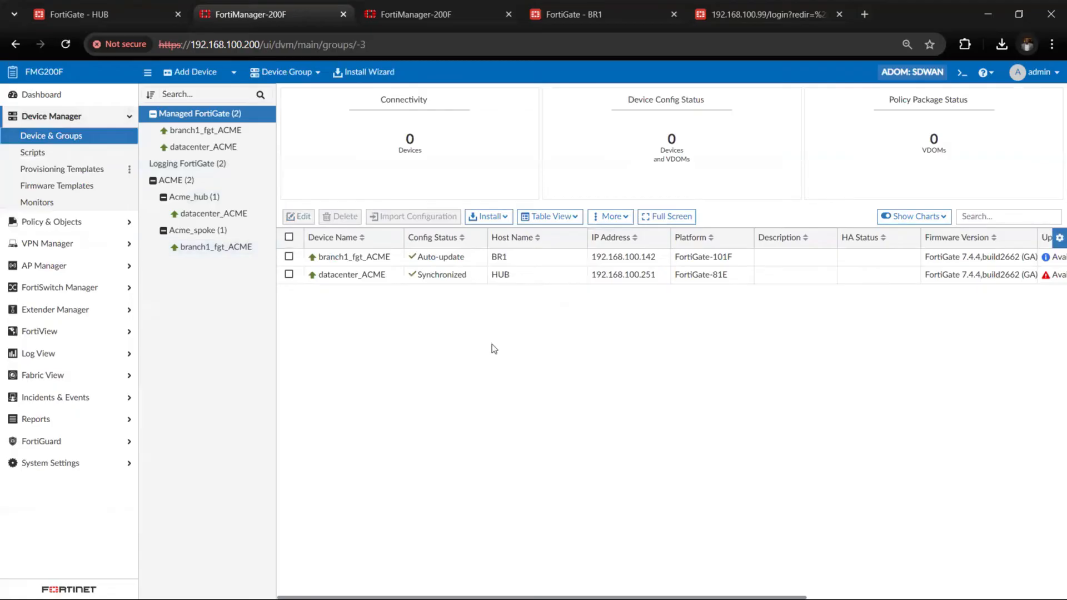
# Check the firmware upgrade, policy package and provisioning template status of the managed FortiGates
pyautogui.hscroll(2, 492, 344)
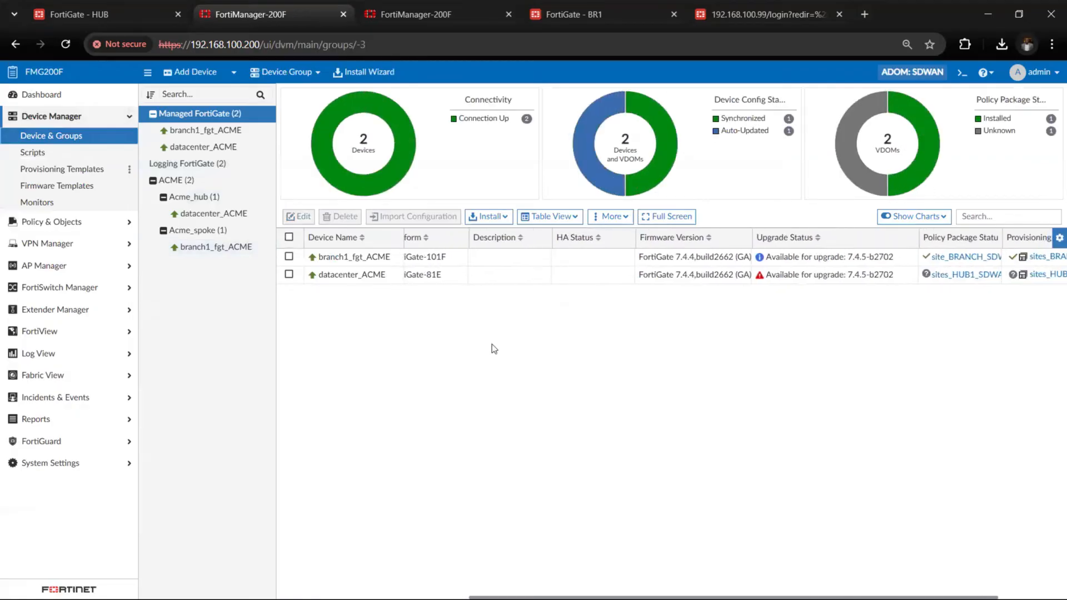
pyautogui.hscroll(-4, 492, 344)
pyautogui.hscroll(-2, 492, 345)
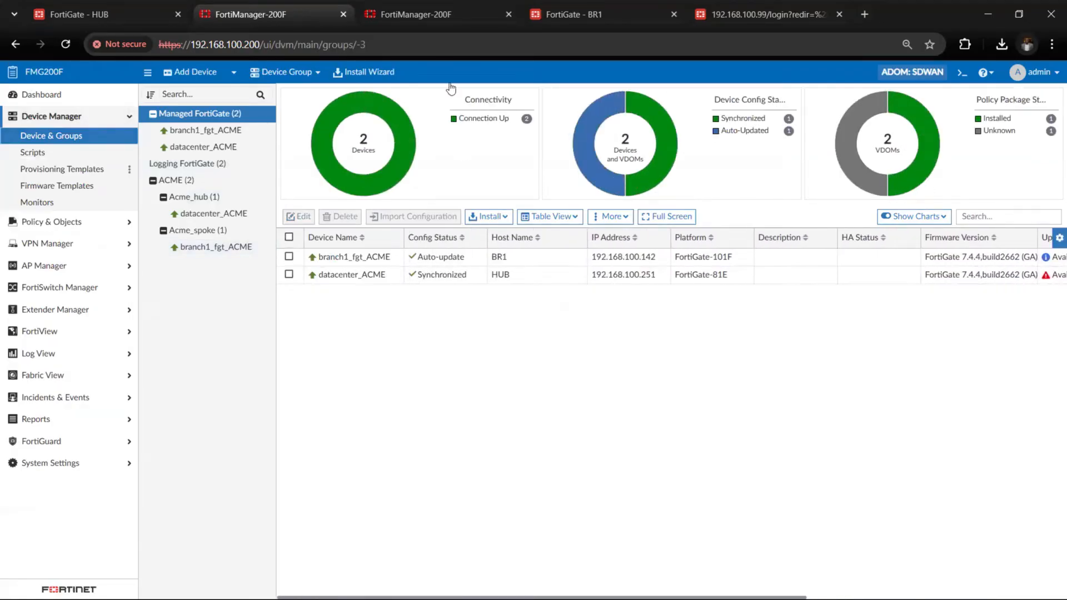
# Switch to the HUB FortiGate's web interface and review the status of its IPsec tunnels VPN1 and VPN2
pyautogui.click(149, 9)
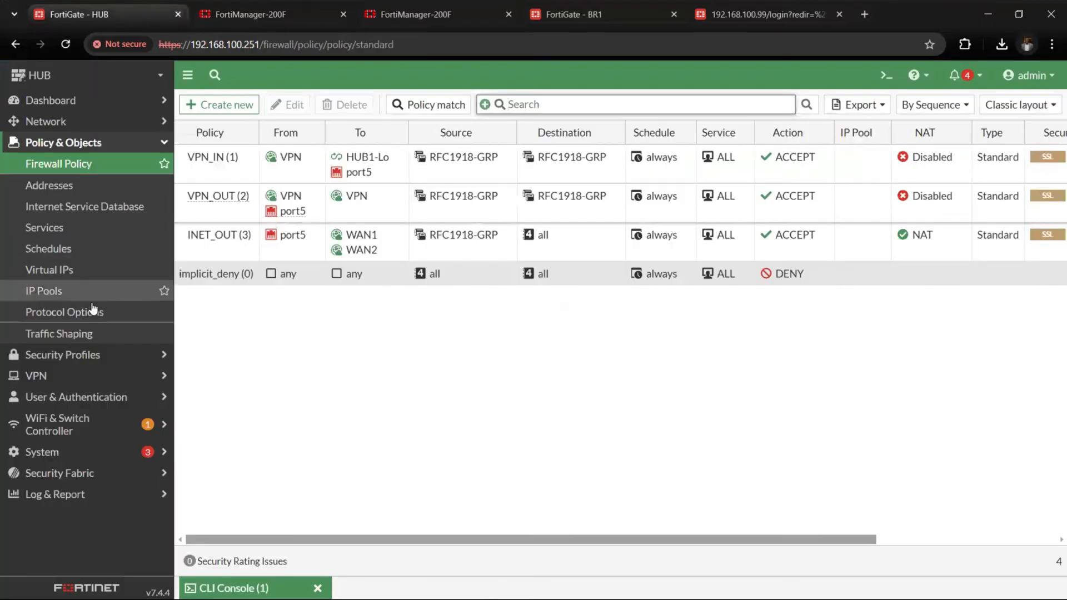
pyautogui.click(84, 376)
pyautogui.click(79, 216)
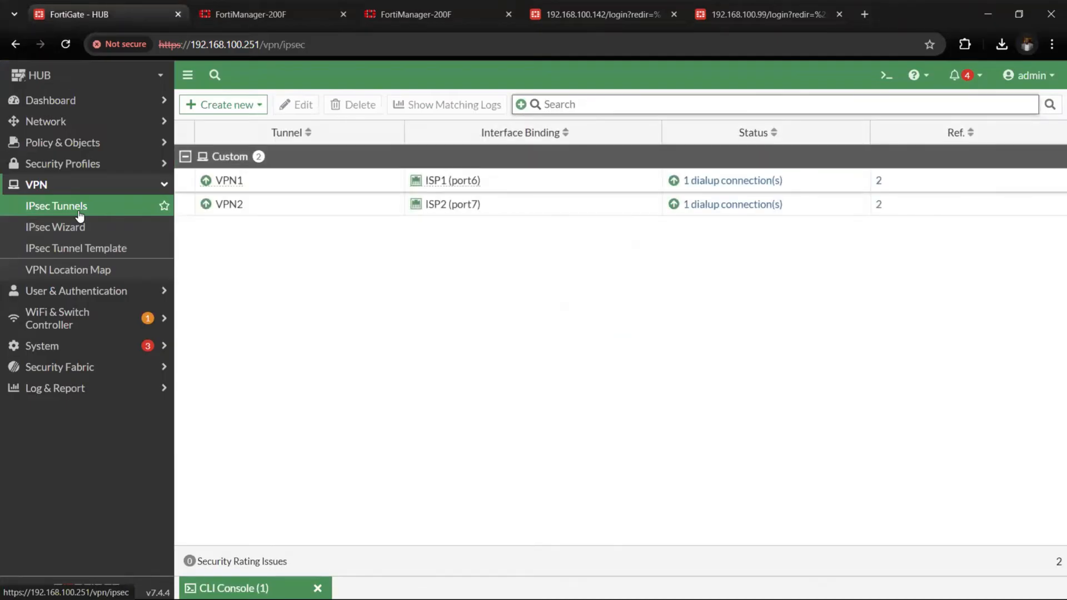
pyautogui.click(293, 189)
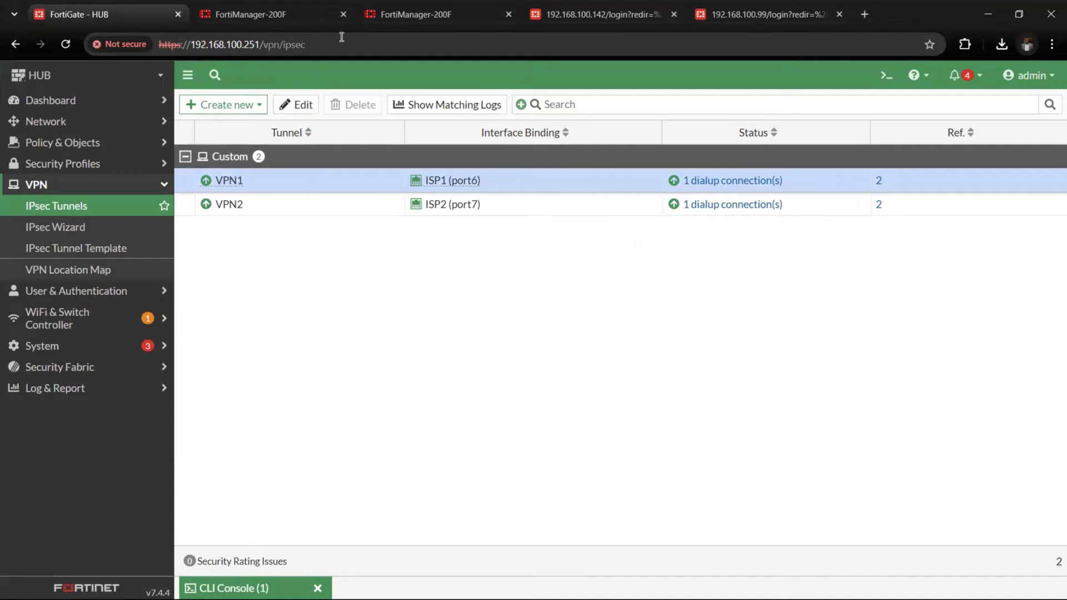
# Switch to the branch FortiGate's login page, place its browser tab beside the HUB's, and try to log in as admin with the account password
pyautogui.hotkey('ctrl', '4')
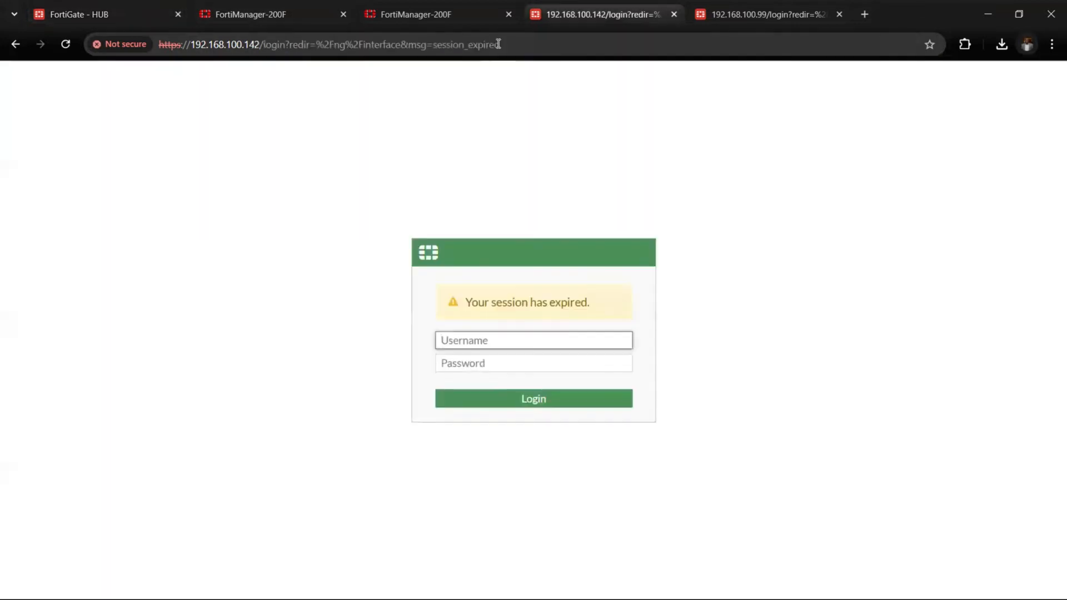
pyautogui.moveTo(595, 14); pyautogui.dragTo(317, 12)
pyautogui.write('admi')
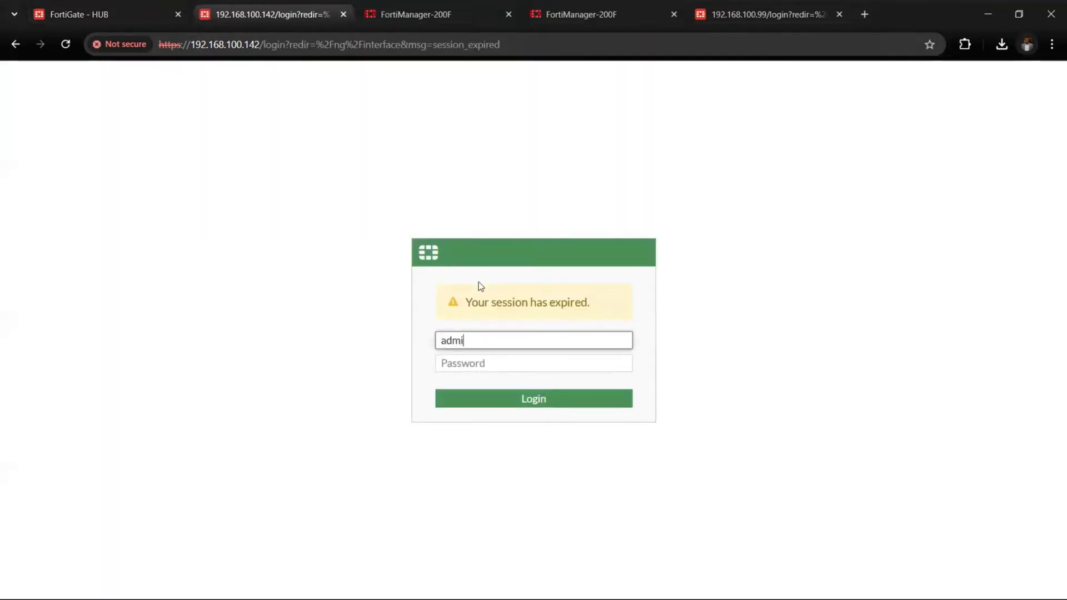
pyautogui.write('n')
pyautogui.press('Tab')
pyautogui.write('********')
pyautogui.press('Return')
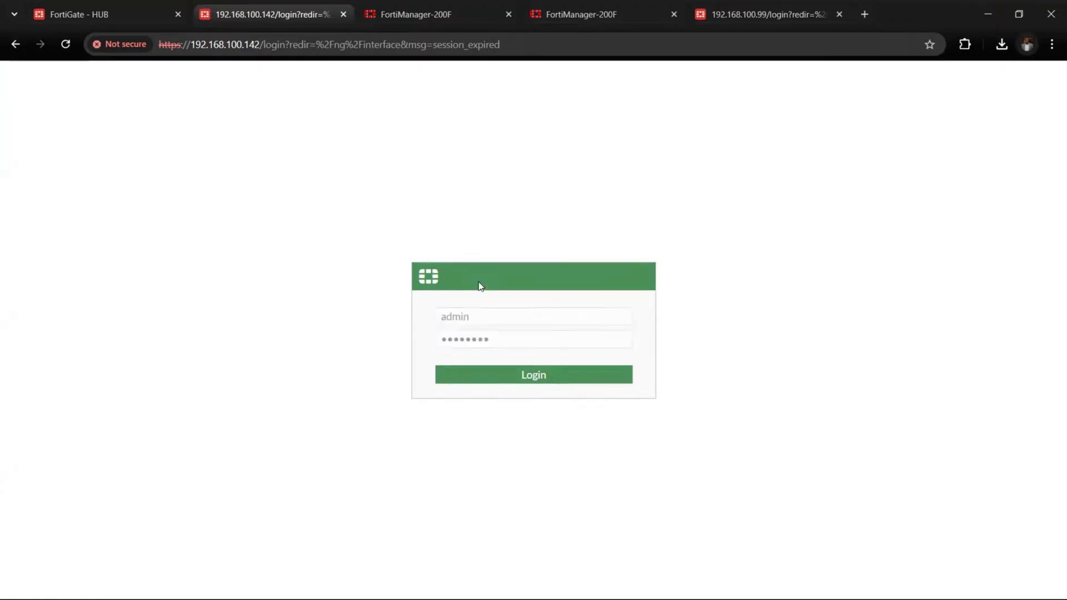
# Log in to the branch FortiGate again with the username admin and the account password
pyautogui.write('a')
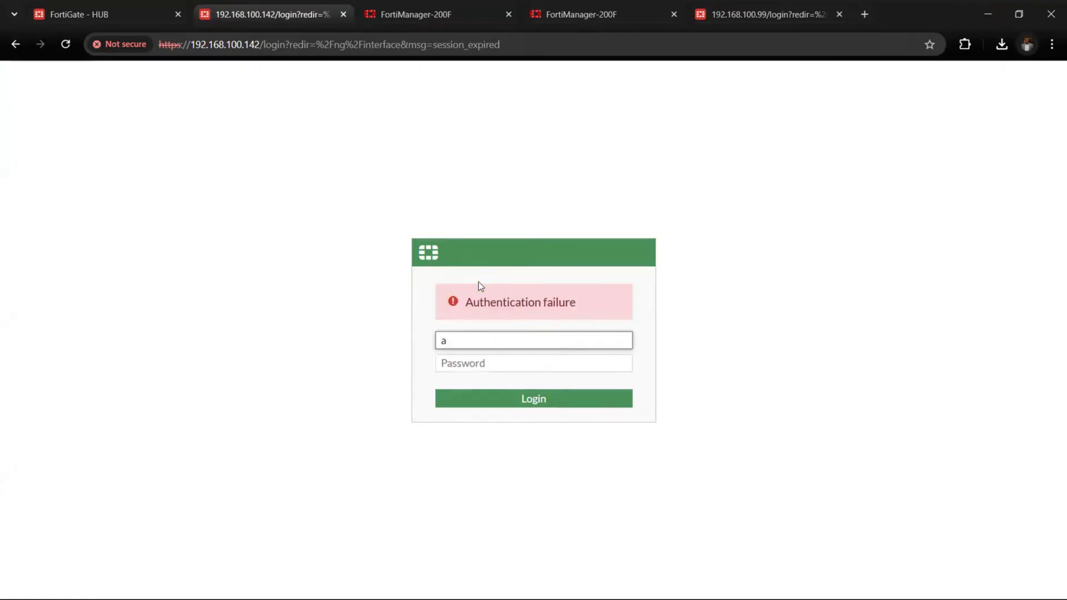
pyautogui.write('dmin')
pyautogui.press('Tab')
pyautogui.write('***')
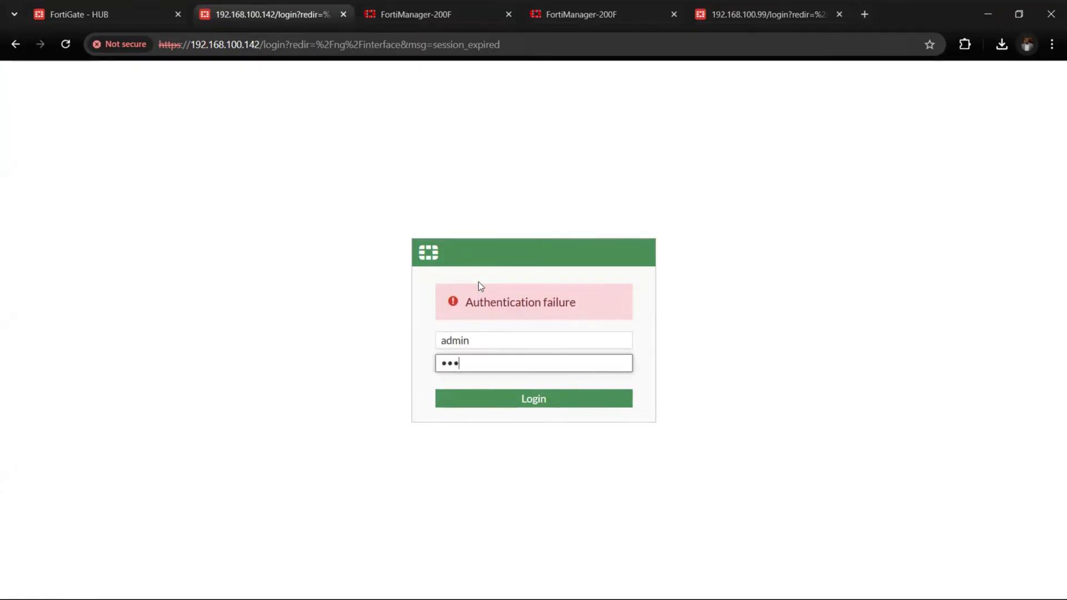
pyautogui.write('***')
pyautogui.press('Return')
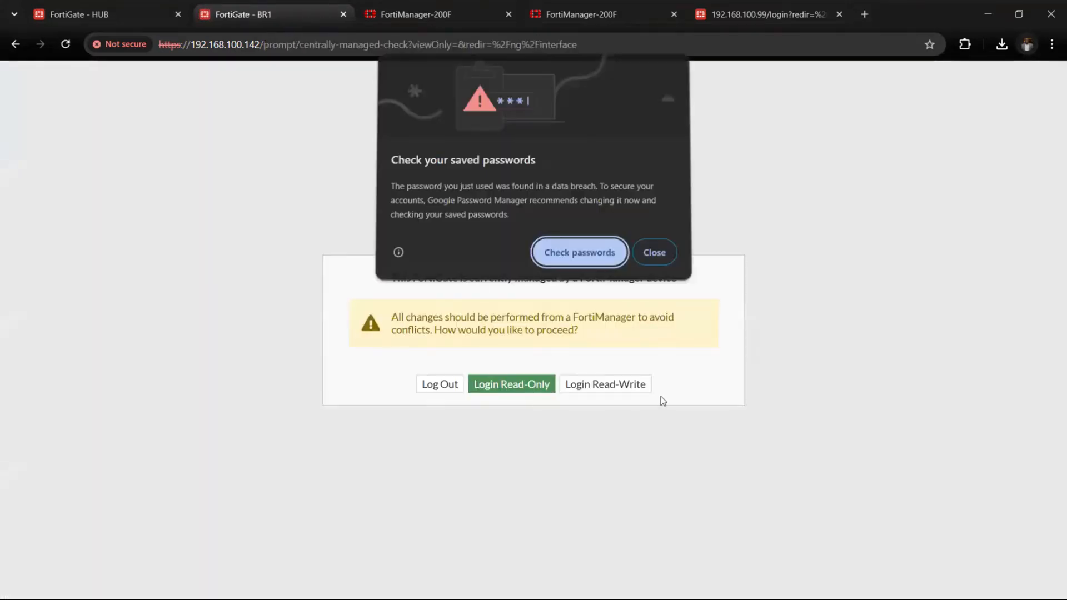
# Dismiss the browser's password warning and continue into the branch FortiGate with read-write access, accepting the FortiManager management warning
pyautogui.click(652, 265)
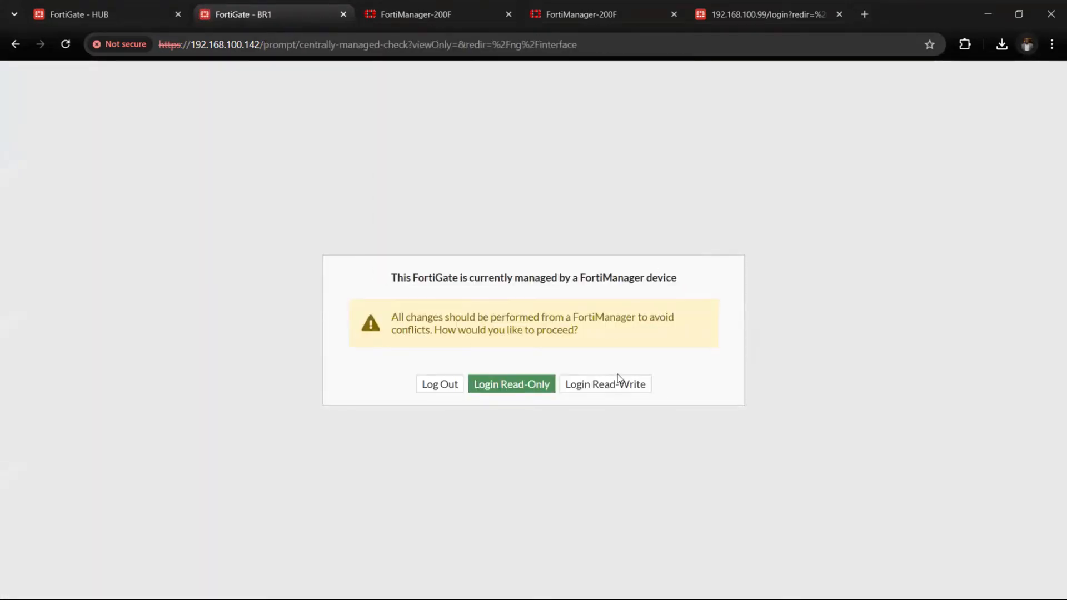
pyautogui.click(617, 388)
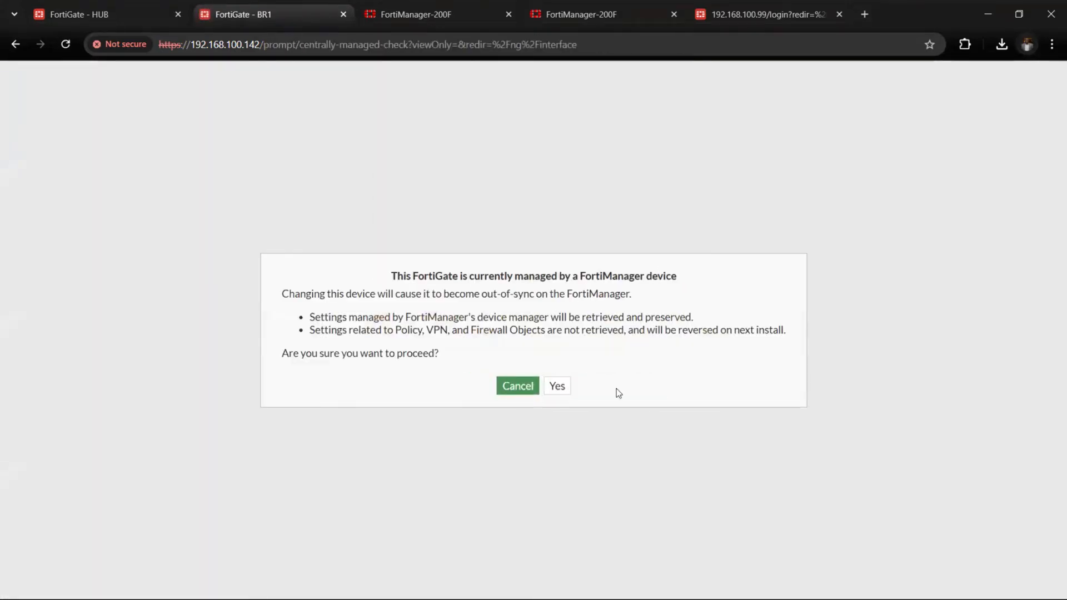
pyautogui.click(557, 386)
pyautogui.click(564, 404)
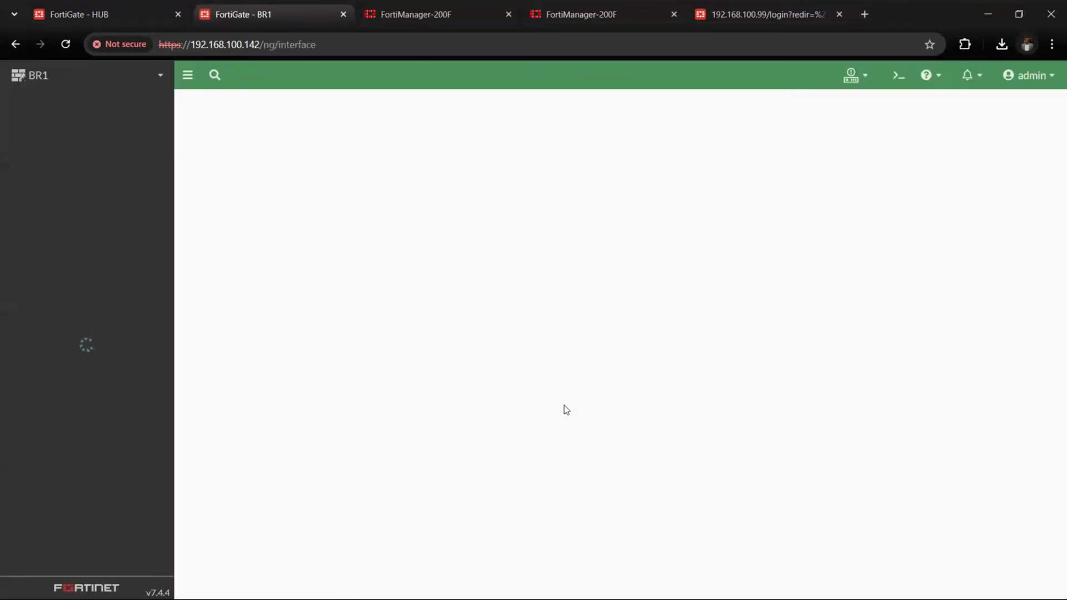
pyautogui.moveTo(564, 405); pyautogui.dragTo(195, 152)
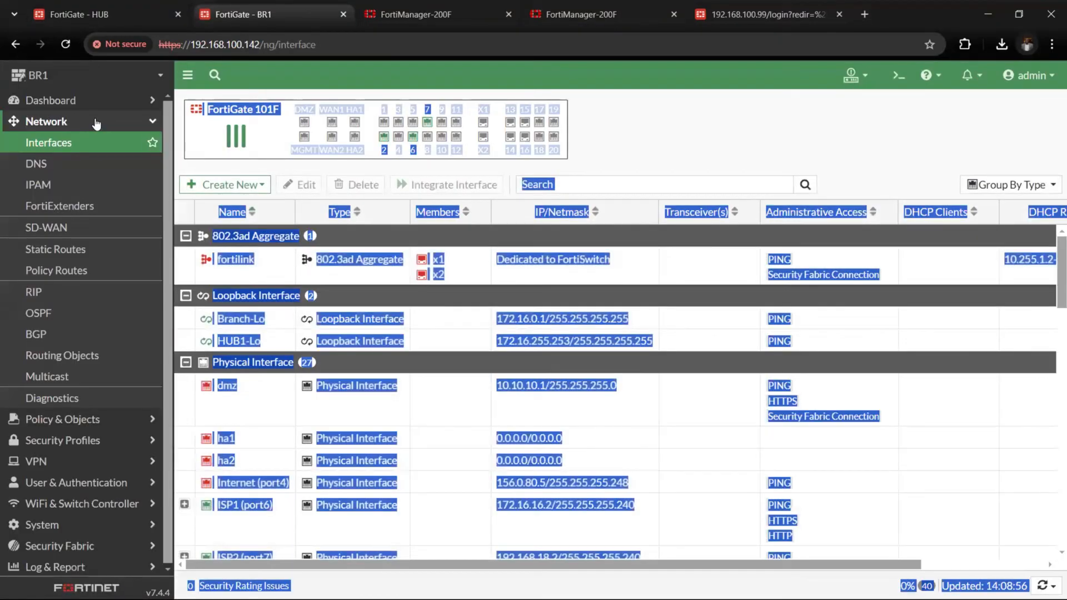
pyautogui.click(655, 145)
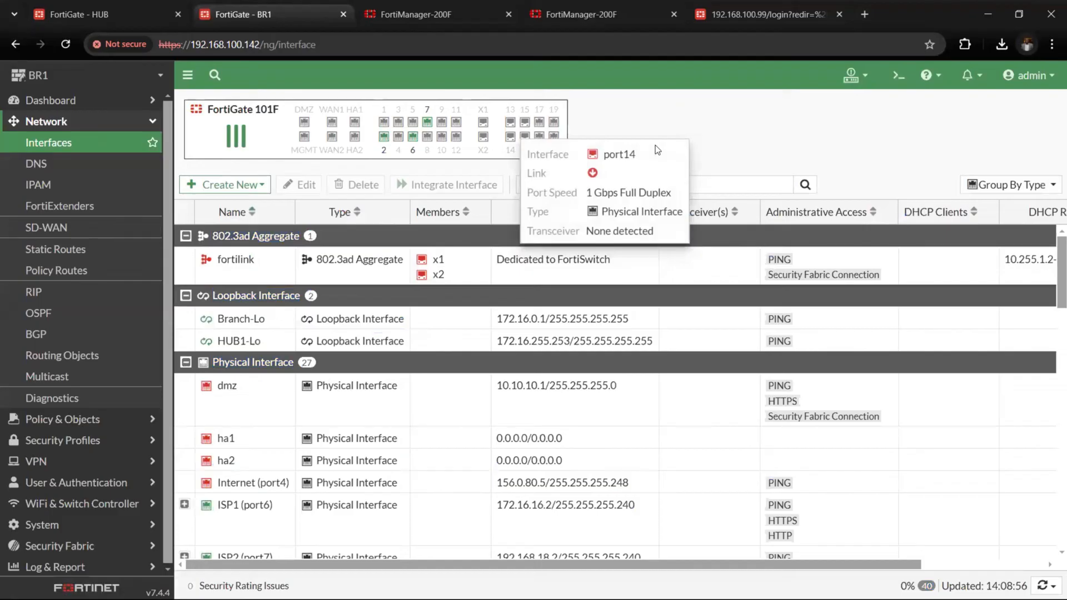
# Review BR1's IPsec tunnels HUB1-VPN1 and HUB1-VPN2, including the details of HUB1-VPN1
pyautogui.click(127, 128)
pyautogui.click(118, 194)
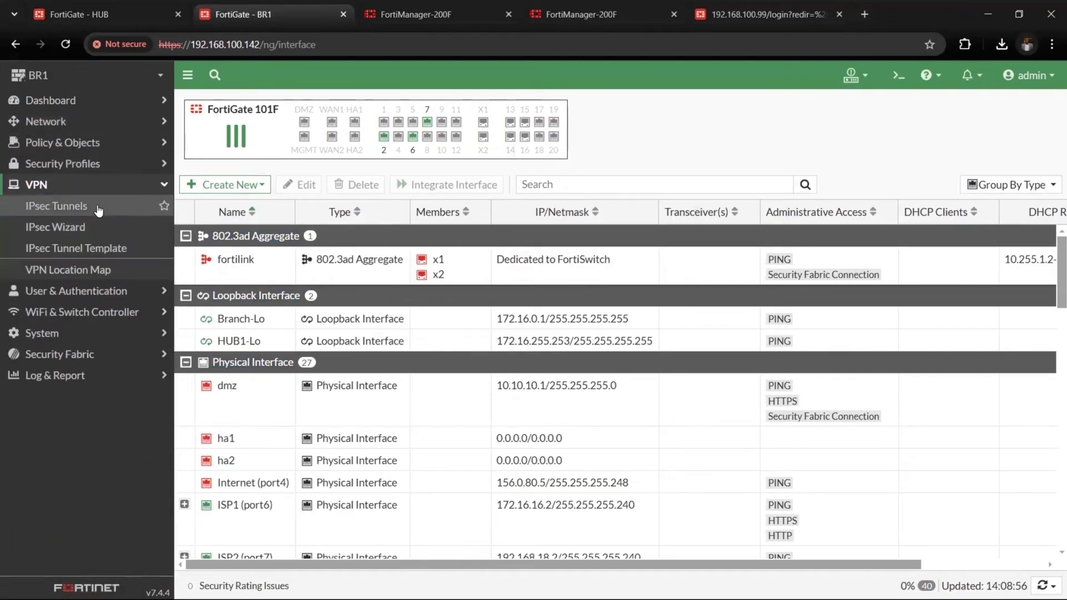
pyautogui.click(99, 208)
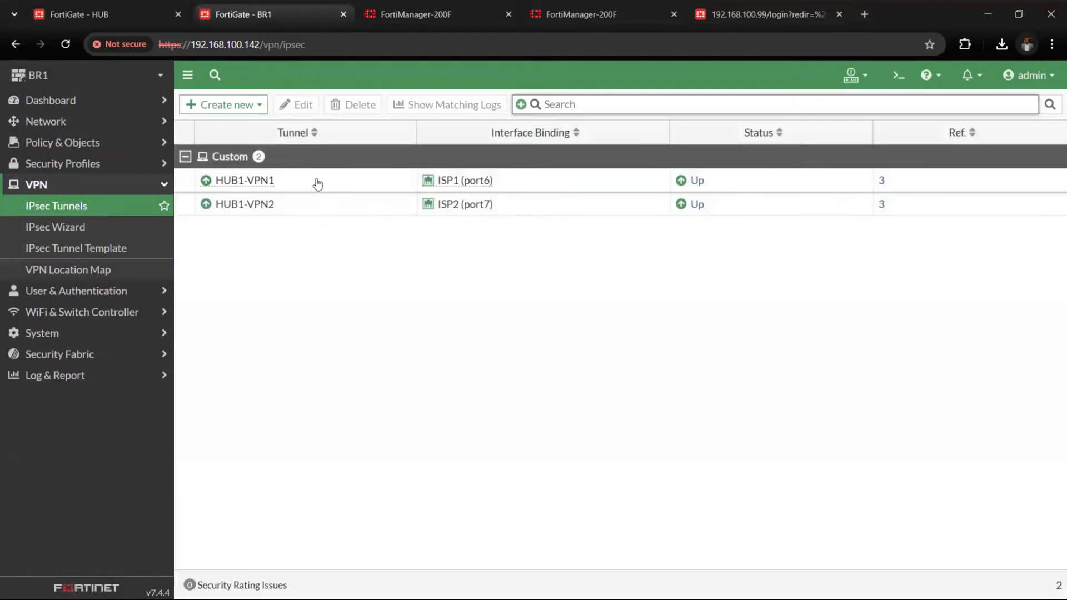
pyautogui.click(316, 182)
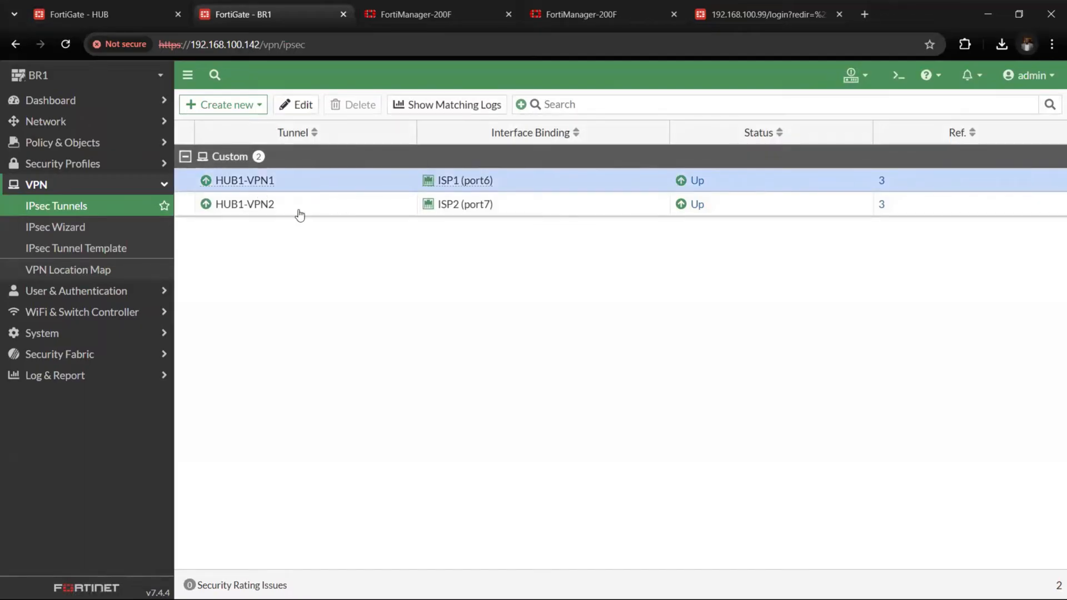
pyautogui.click(242, 214)
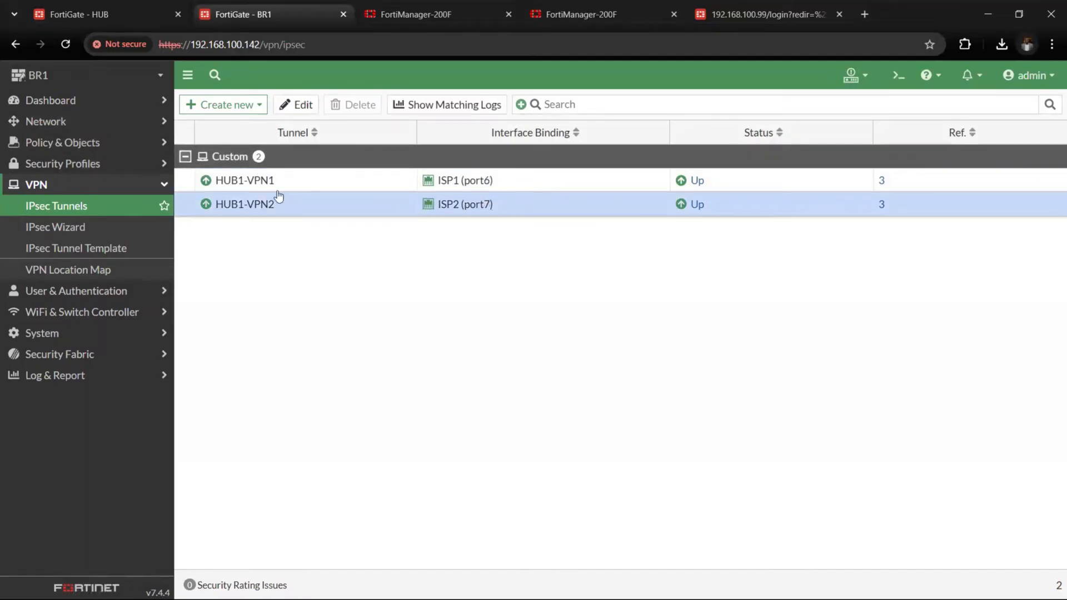
pyautogui.click(261, 181)
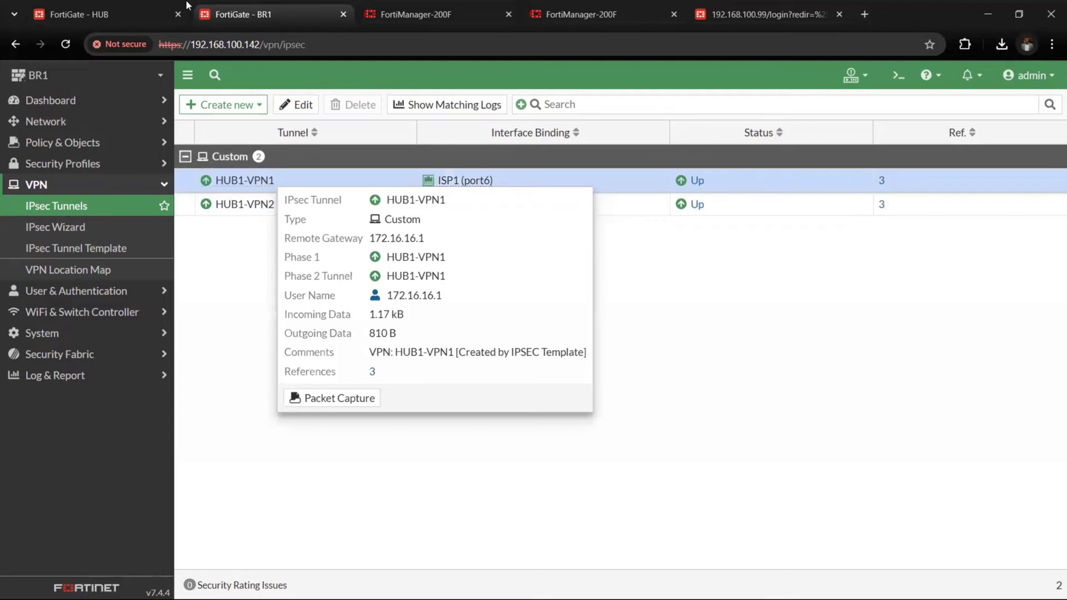
# Compare with the HUB's IPsec tunnels, and return to BR1 to review its firewall policies
pyautogui.click(120, 12)
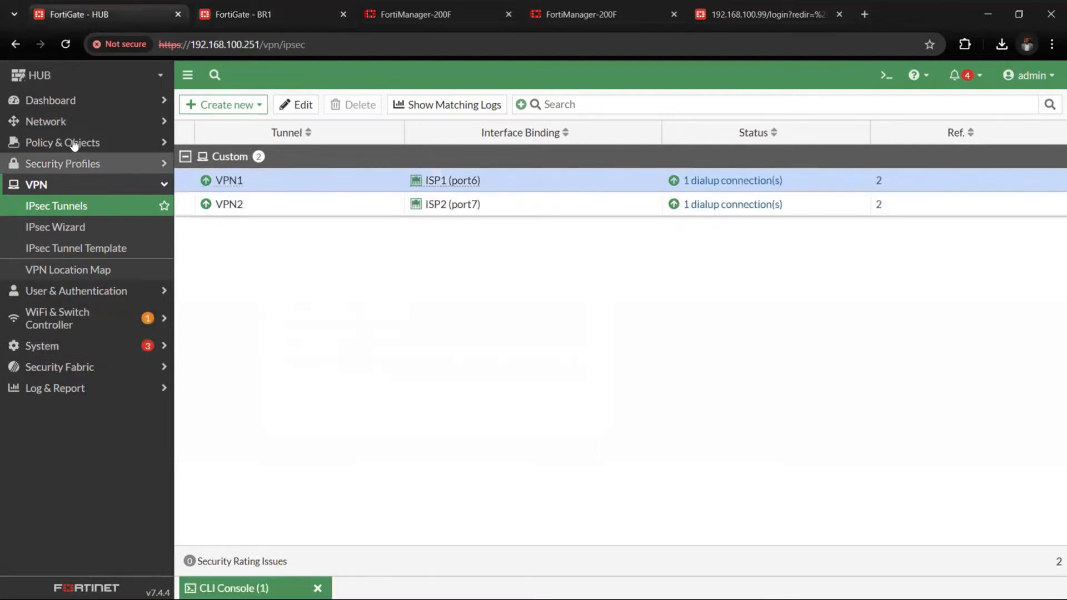
pyautogui.click(243, 14)
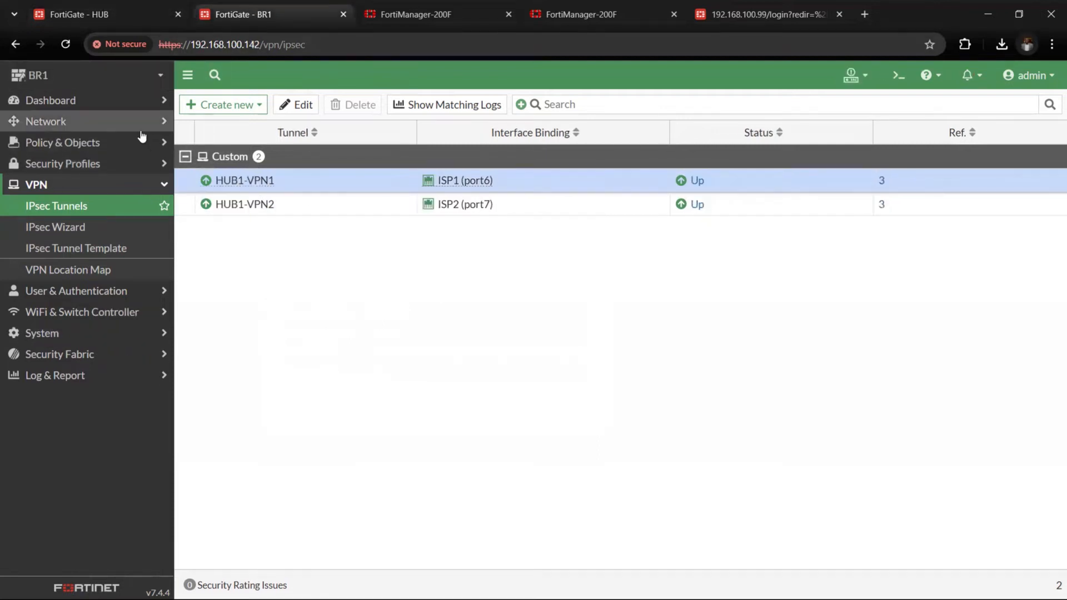
pyautogui.click(128, 149)
pyautogui.click(125, 163)
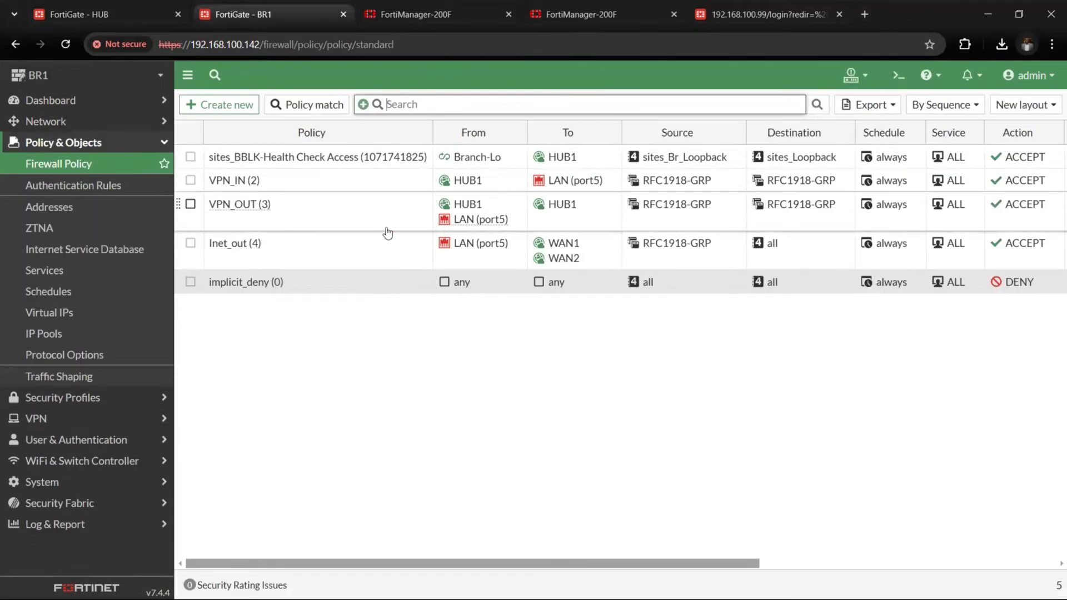
# Close FortiManager's SD-WAN overlay template editor for sites without saving, and go back to BR1's firewall policies
pyautogui.click(122, 17)
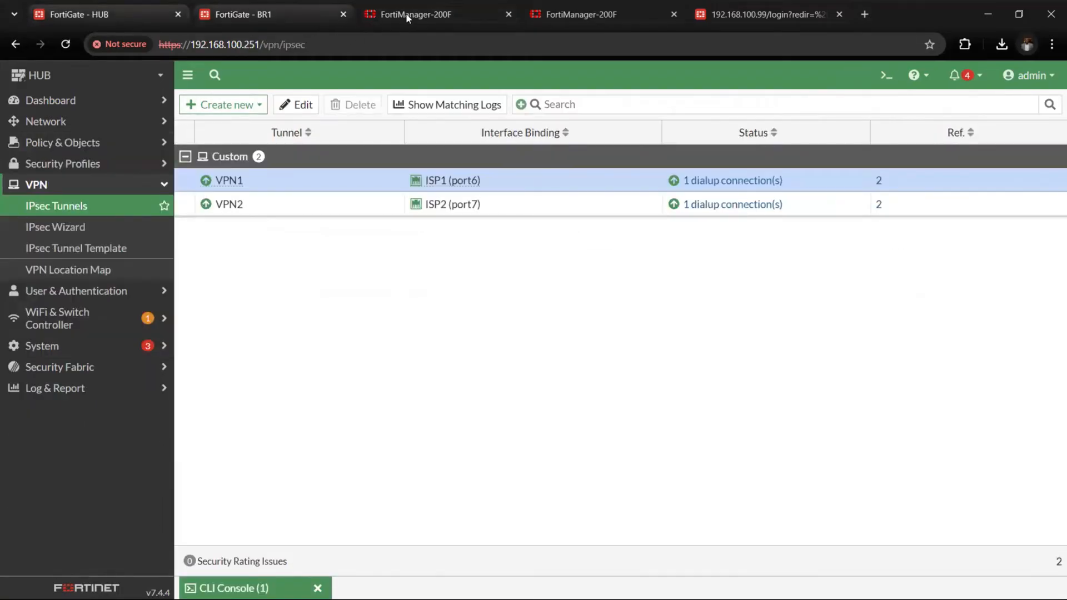
pyautogui.click(451, 15)
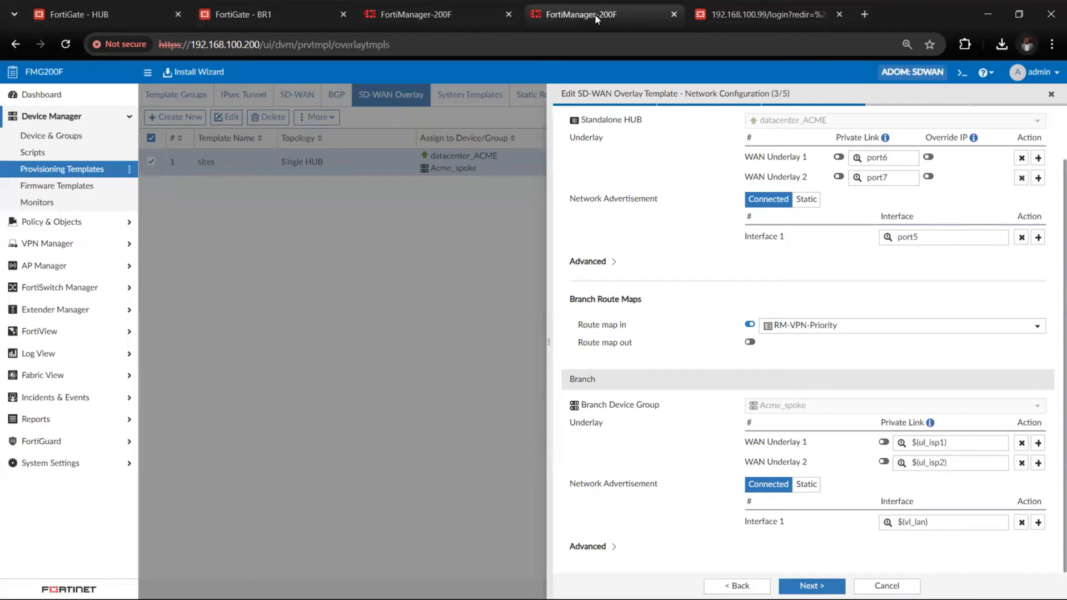
pyautogui.click(1052, 95)
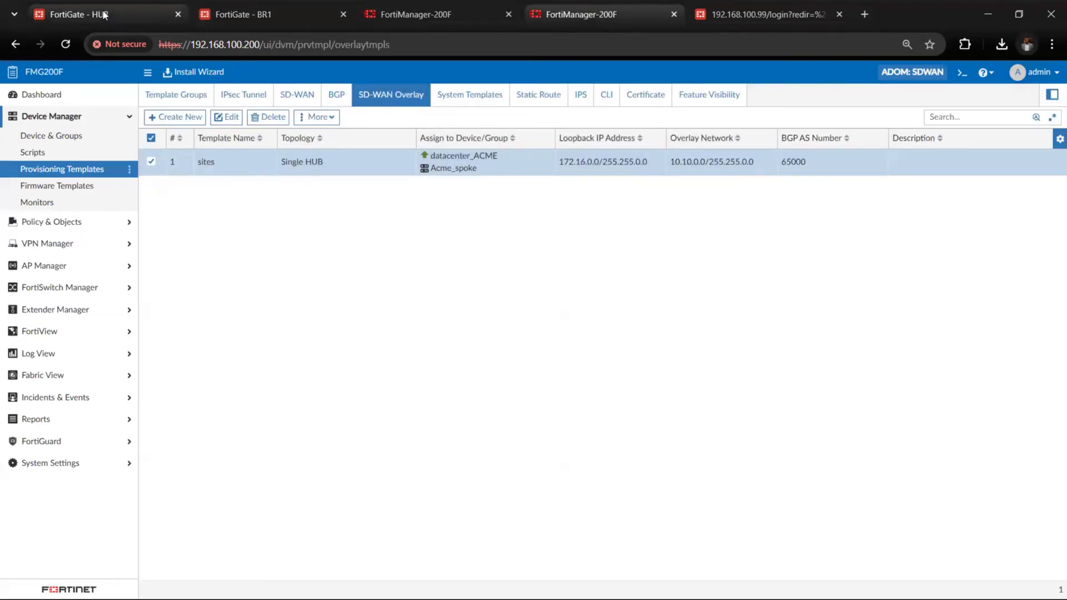
pyautogui.click(281, 15)
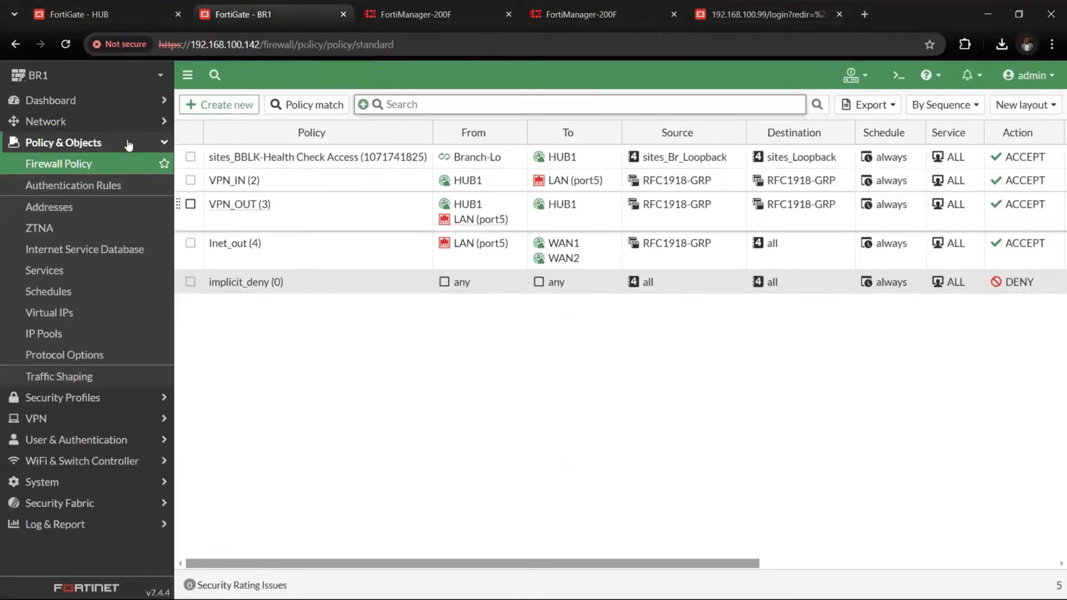
# Return to FortiManager and open the SD-WAN provisioning template sites_BRANCH_SDWAN to review its zones, rules and performance SLA
pyautogui.click(443, 17)
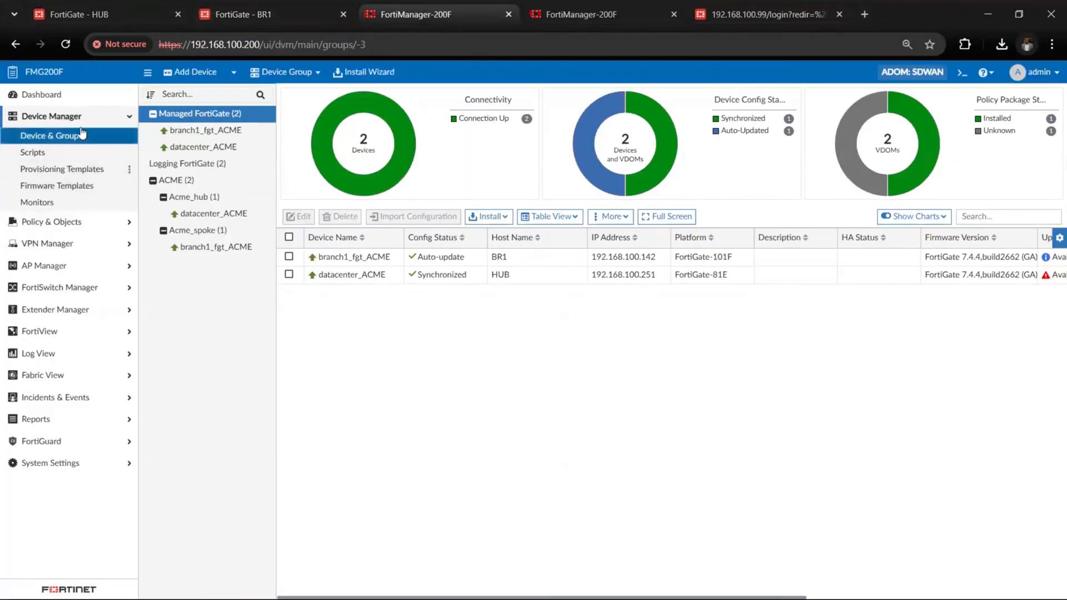
pyautogui.click(61, 116)
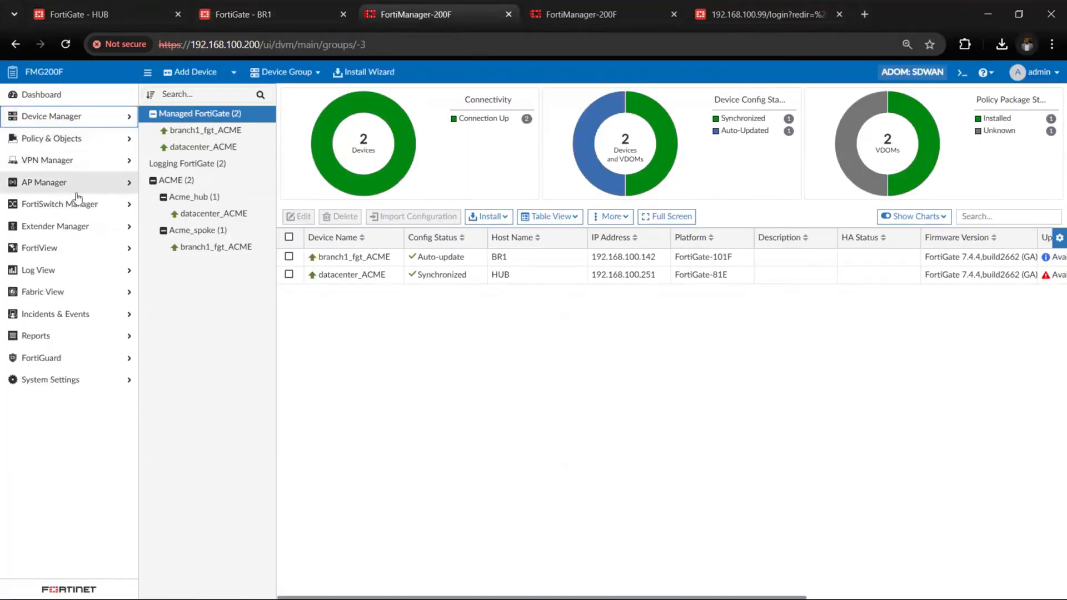
pyautogui.click(80, 145)
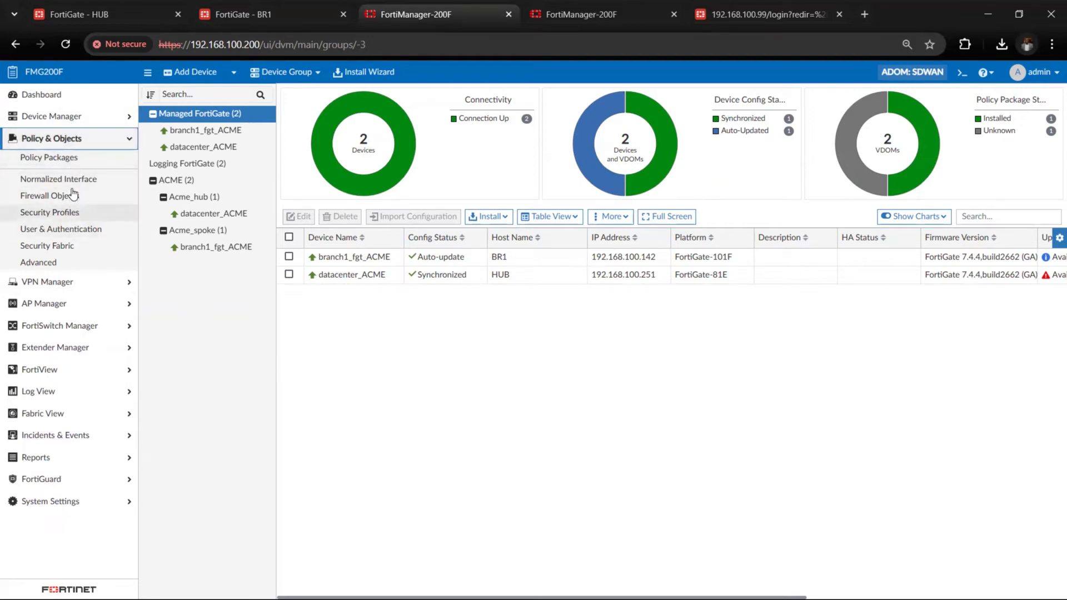
pyautogui.click(64, 116)
pyautogui.click(59, 169)
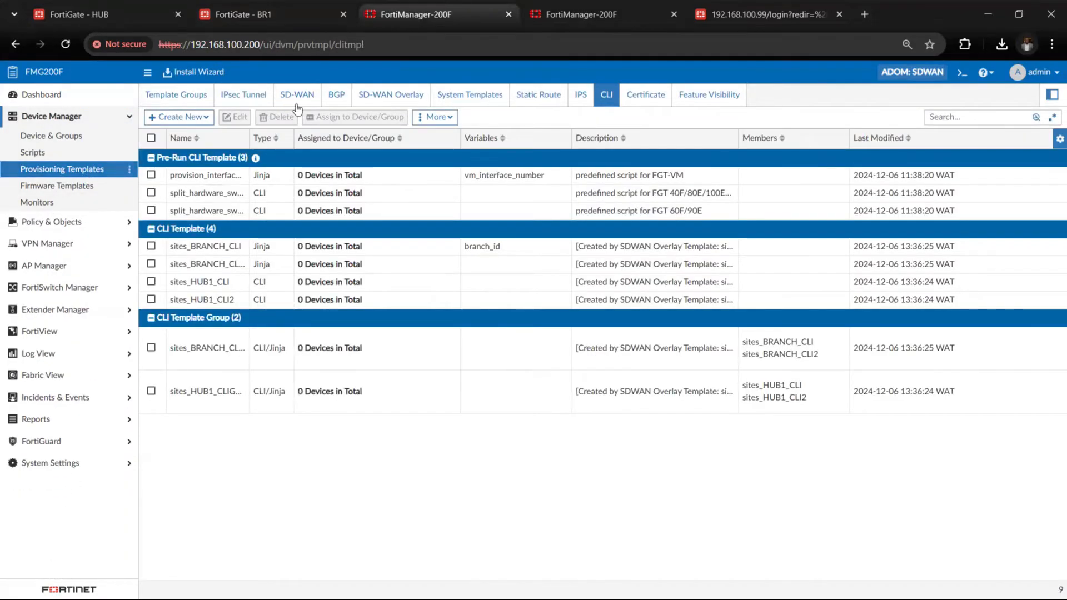
pyautogui.click(298, 108)
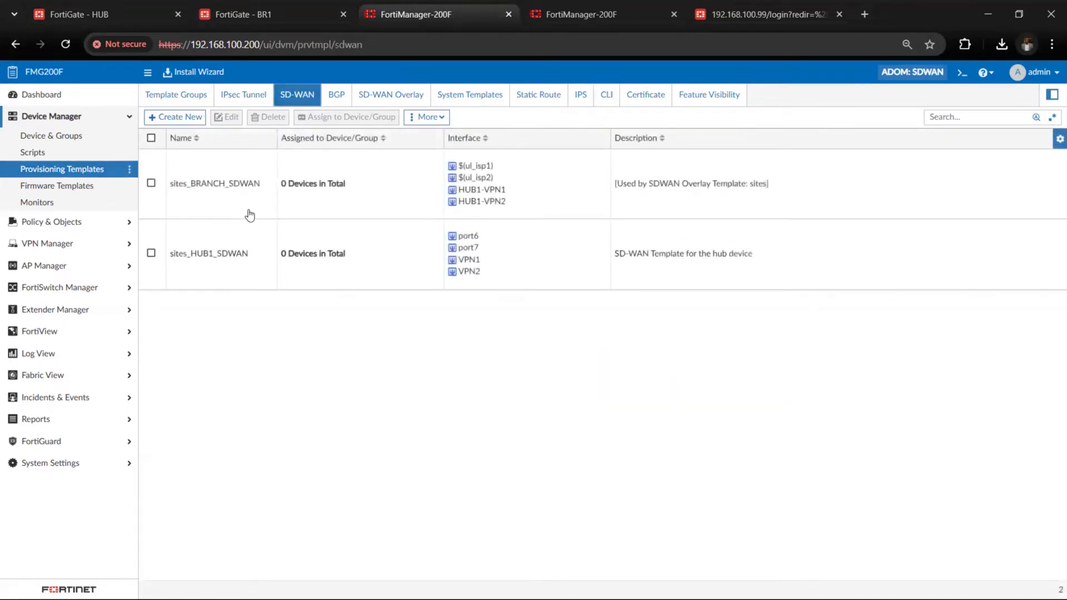
pyautogui.click(294, 207)
pyautogui.doubleClick(317, 209)
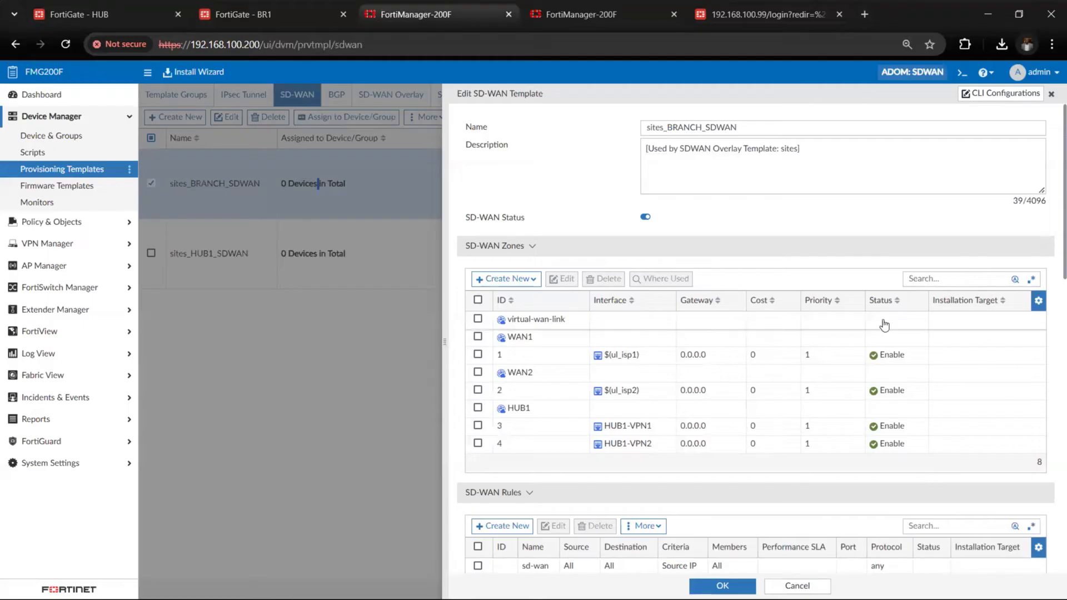
pyautogui.scroll(-8, 683, 352)
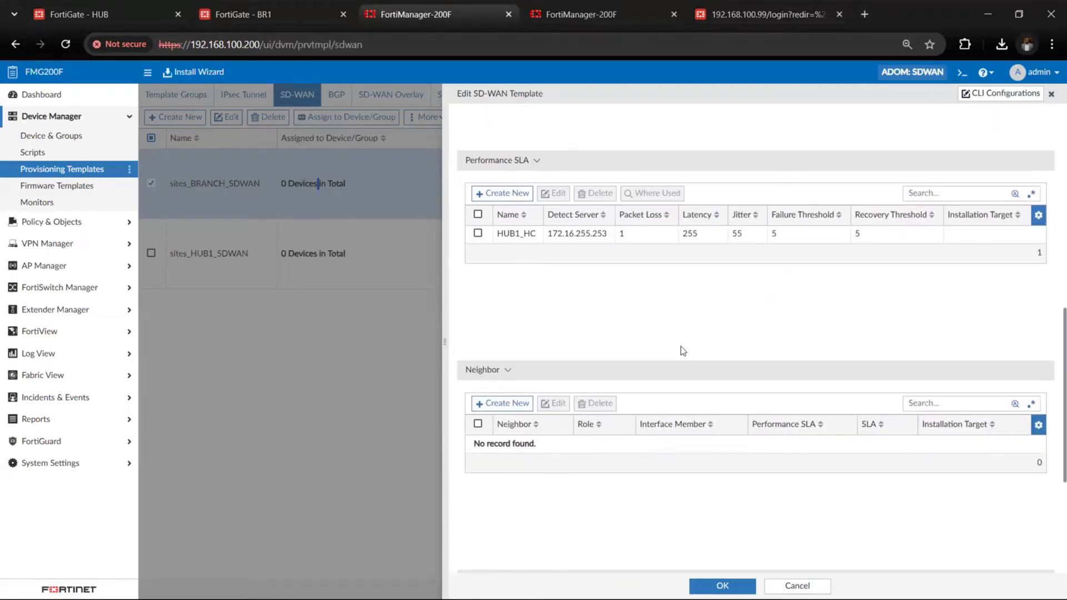
# Switch to BR1 and check the detect server of the HUB1_HC performance SLA in its SD-WAN settings
pyautogui.scroll(2, 682, 350)
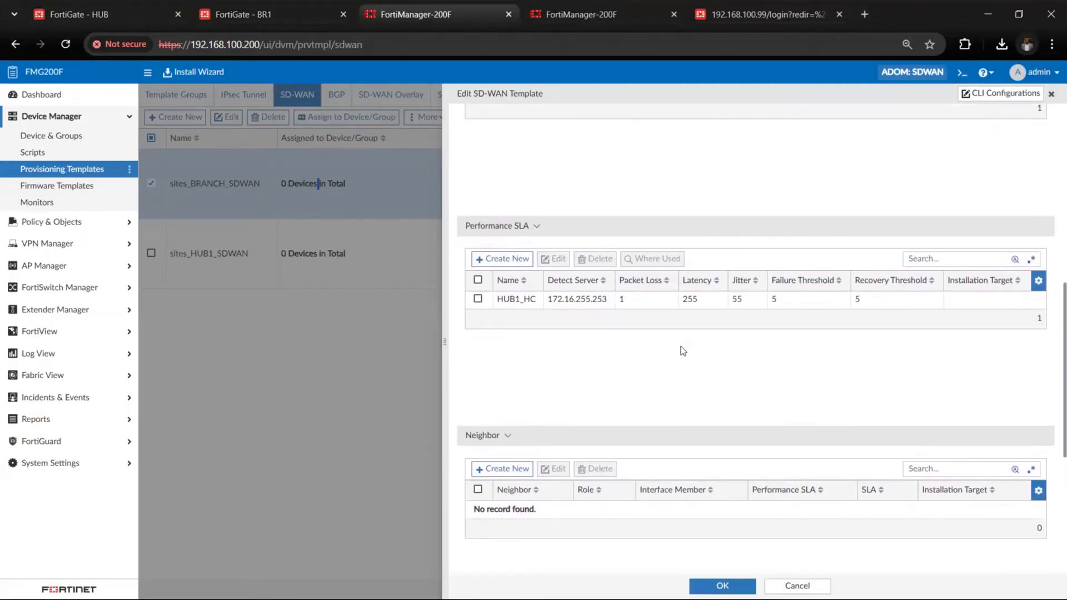
pyautogui.click(266, 16)
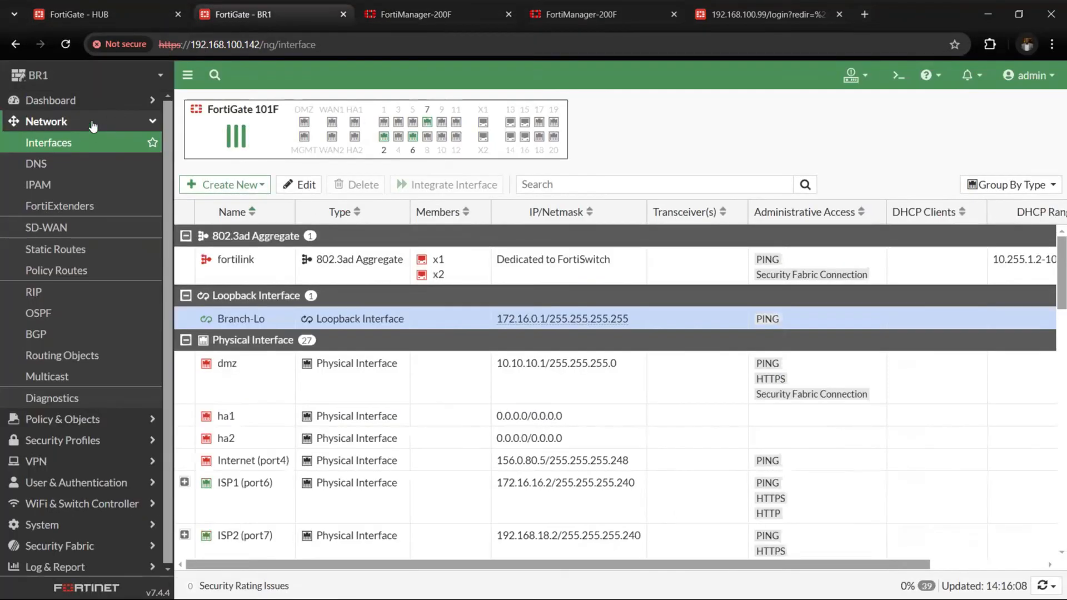
pyautogui.click(91, 124)
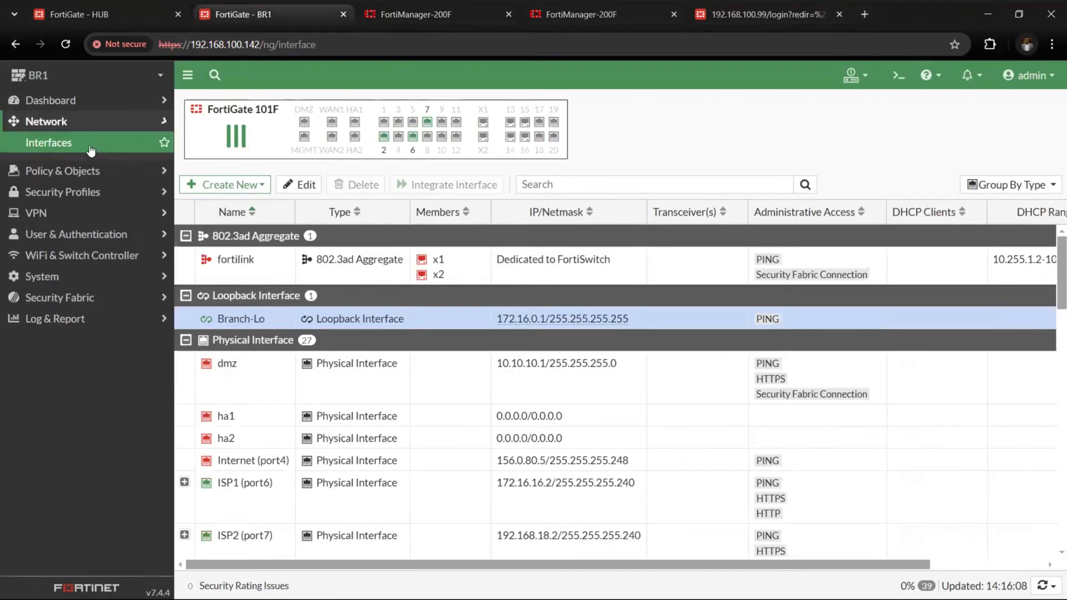
pyautogui.click(79, 245)
pyautogui.click(79, 233)
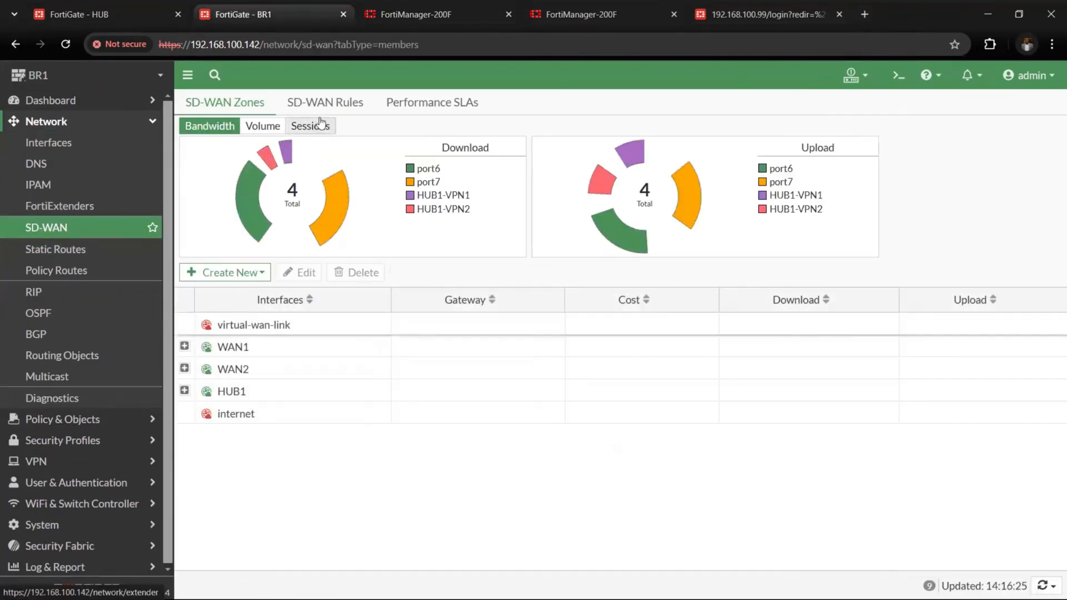
pyautogui.click(412, 103)
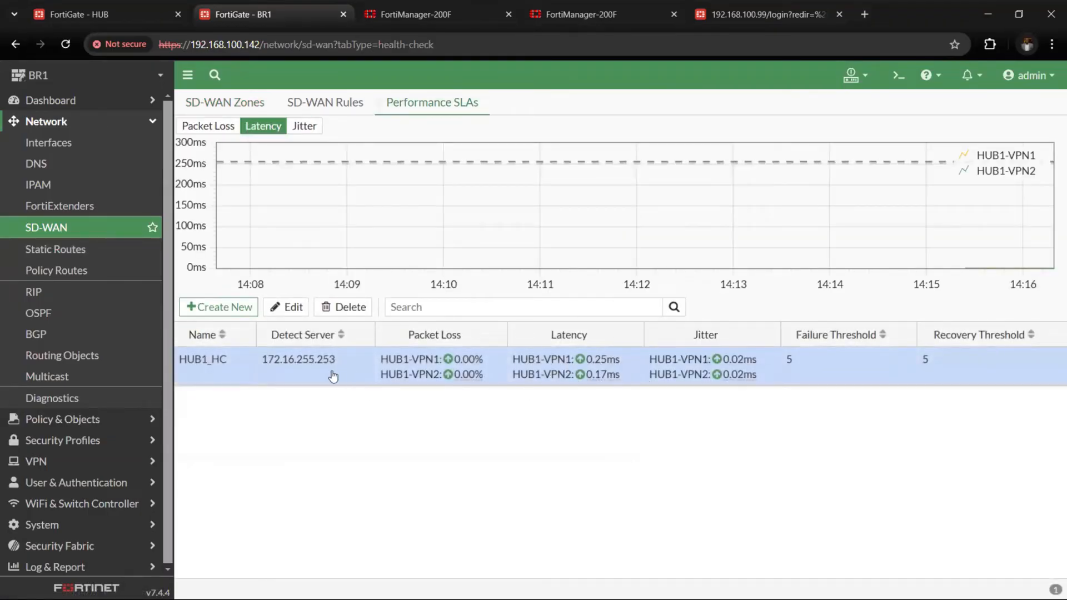
pyautogui.moveTo(332, 365); pyautogui.dragTo(265, 367)
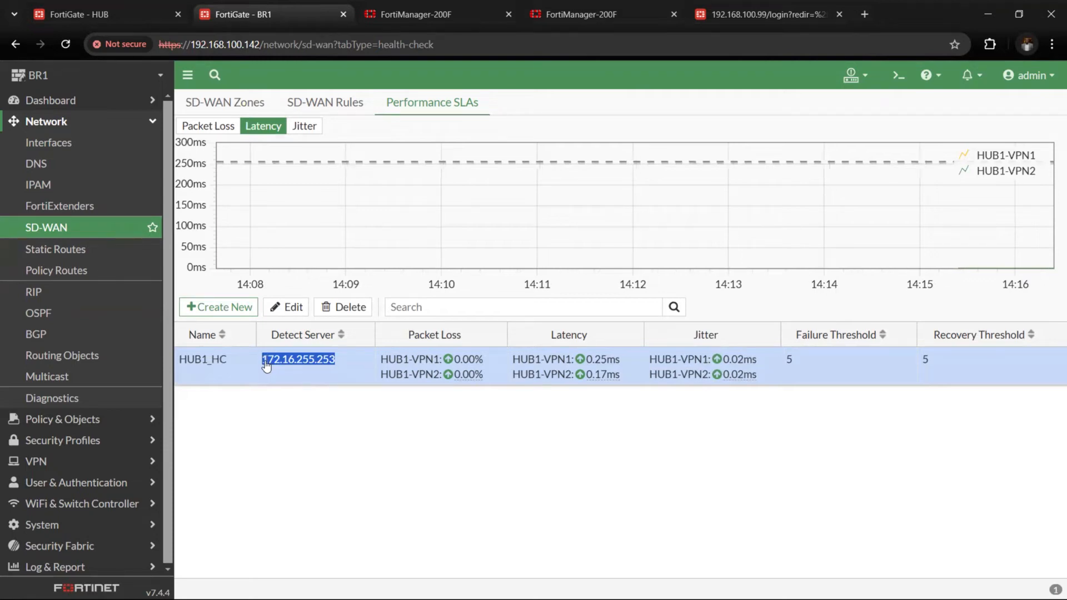
# Switch to the HUB's interfaces and compare the HUB1-Lo loopback address with BR1's SLA detect server
pyautogui.click(153, 15)
pyautogui.scroll(4, 225, 371)
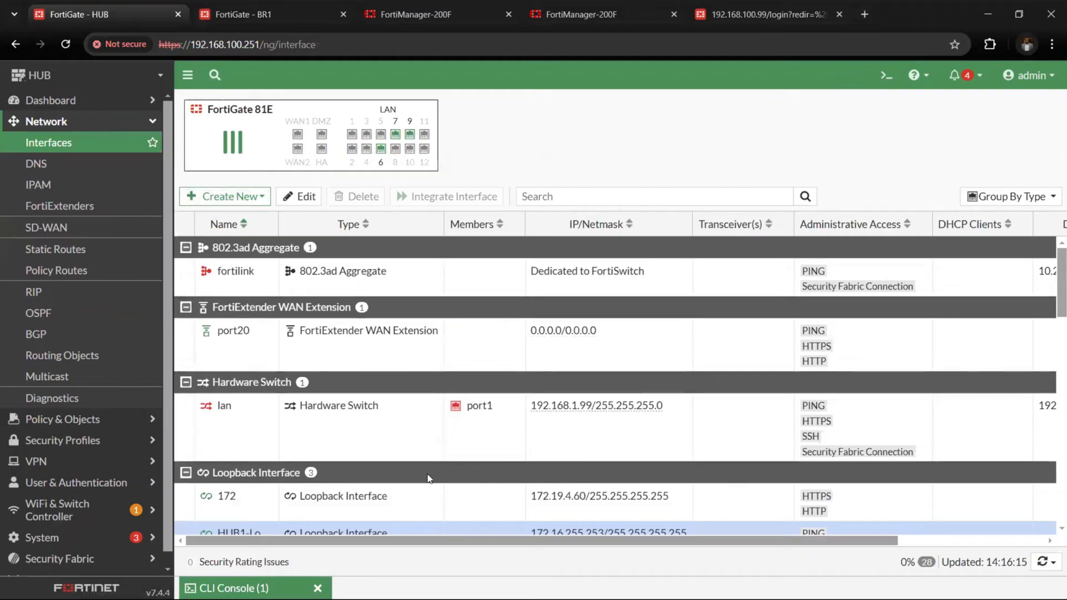
pyautogui.scroll(-2, 429, 479)
pyautogui.scroll(2, 428, 478)
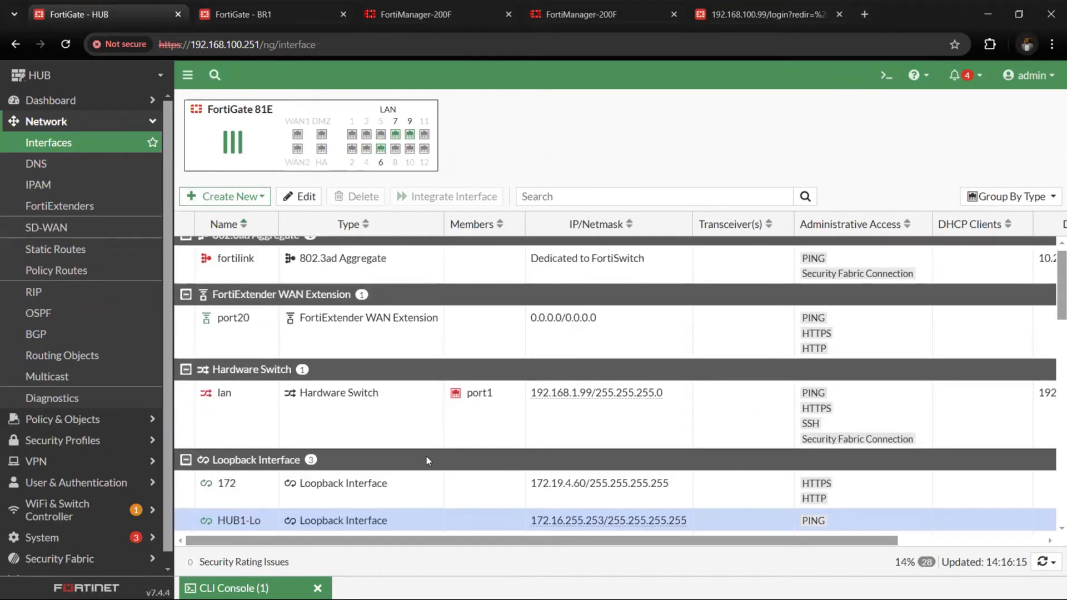
pyautogui.moveTo(525, 528); pyautogui.dragTo(603, 455)
pyautogui.click(559, 463)
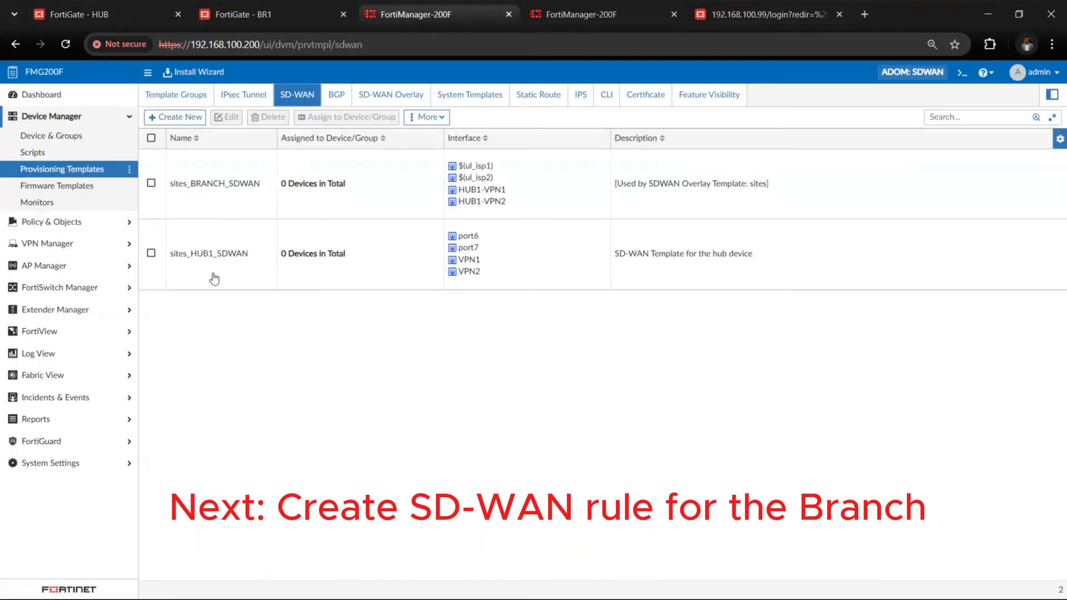
# Open the SD-WAN template sites_BRANCH_SDWAN in FortiManager and review its zones, rules and performance SLA
pyautogui.doubleClick(225, 206)
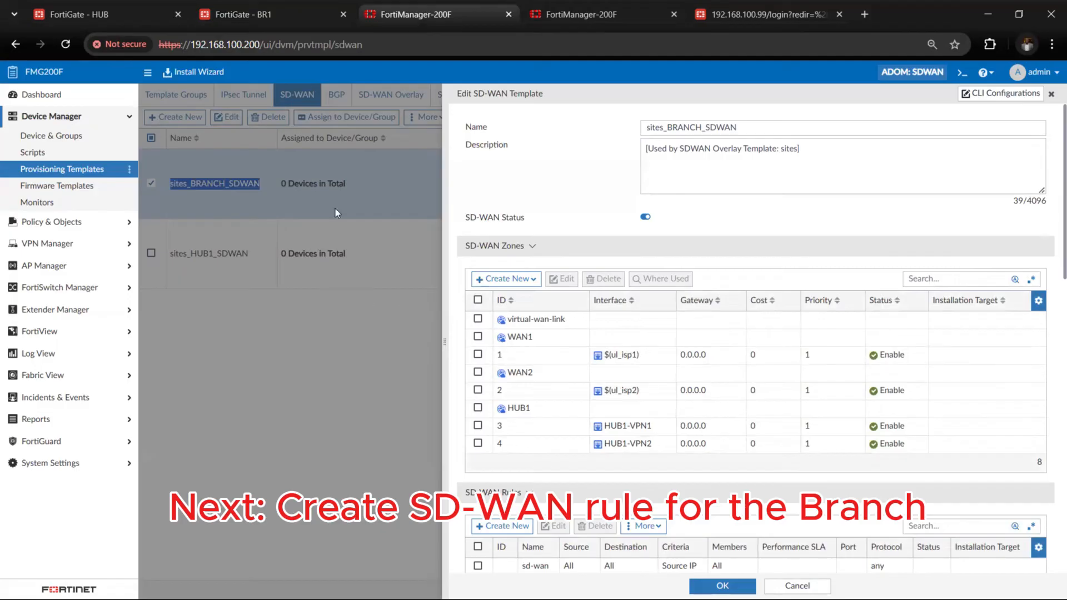
pyautogui.scroll(-3, 691, 455)
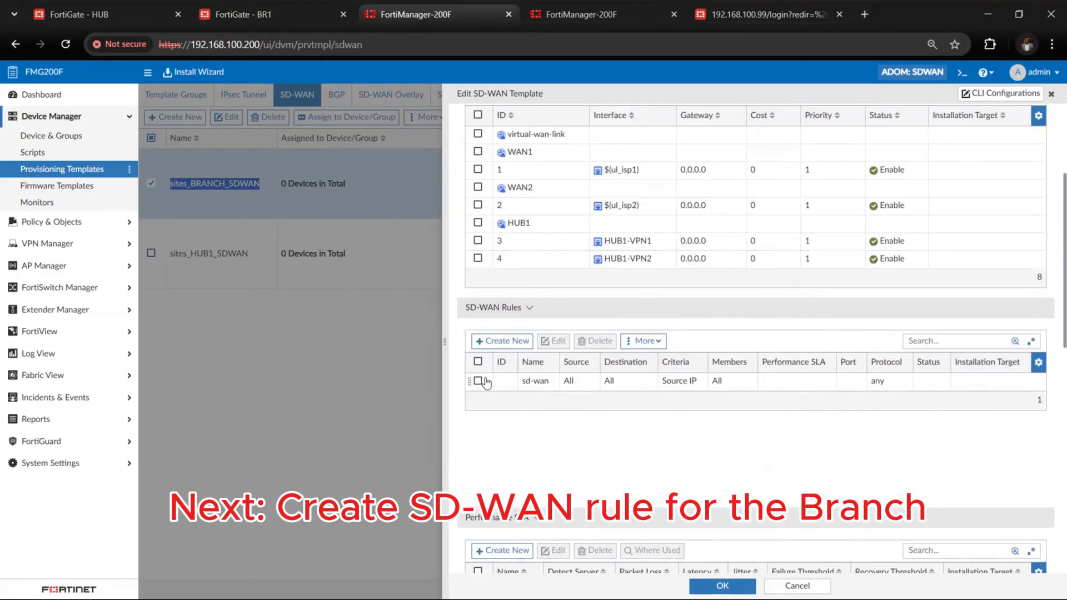
pyautogui.scroll(-5, 544, 403)
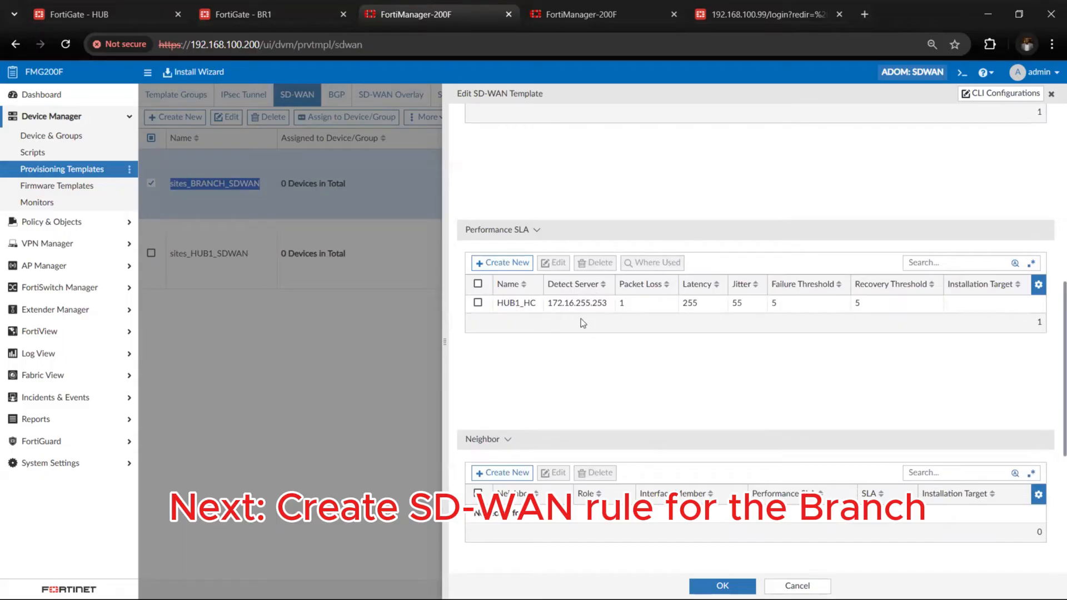
# Return to the HUB's interface list and examine its physical interfaces below the loopbacks
pyautogui.click(117, 12)
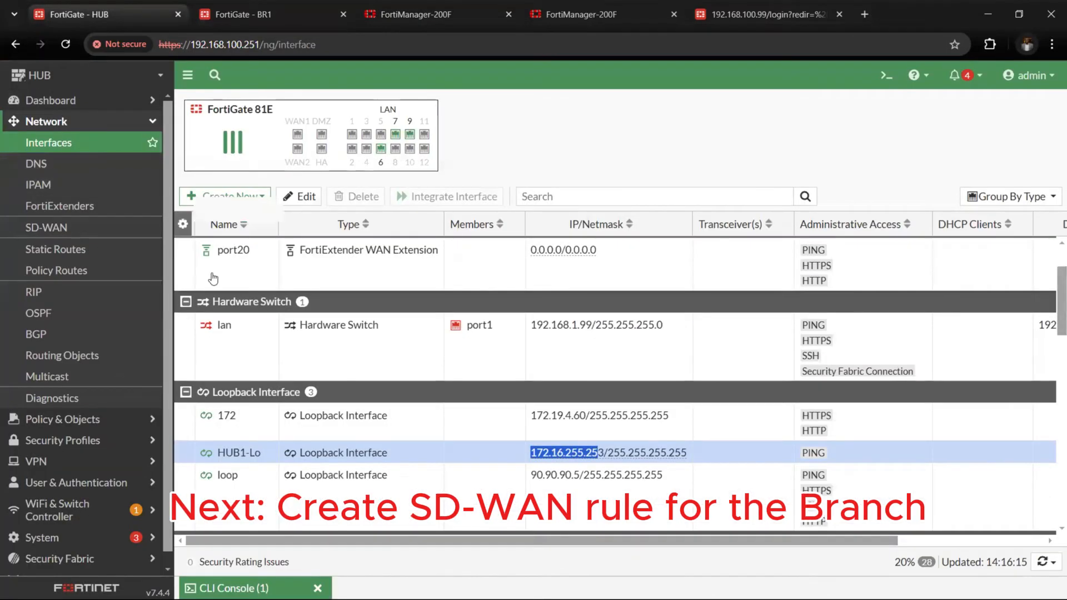
pyautogui.scroll(-3, 245, 395)
pyautogui.scroll(-7, 246, 395)
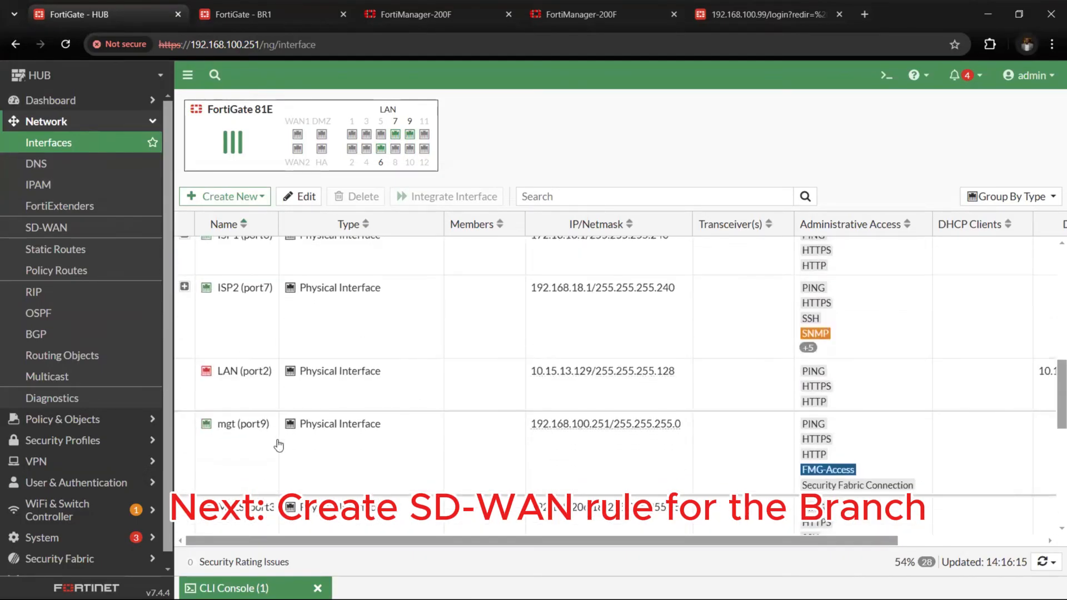
pyautogui.scroll(-3, 245, 395)
pyautogui.click(240, 494)
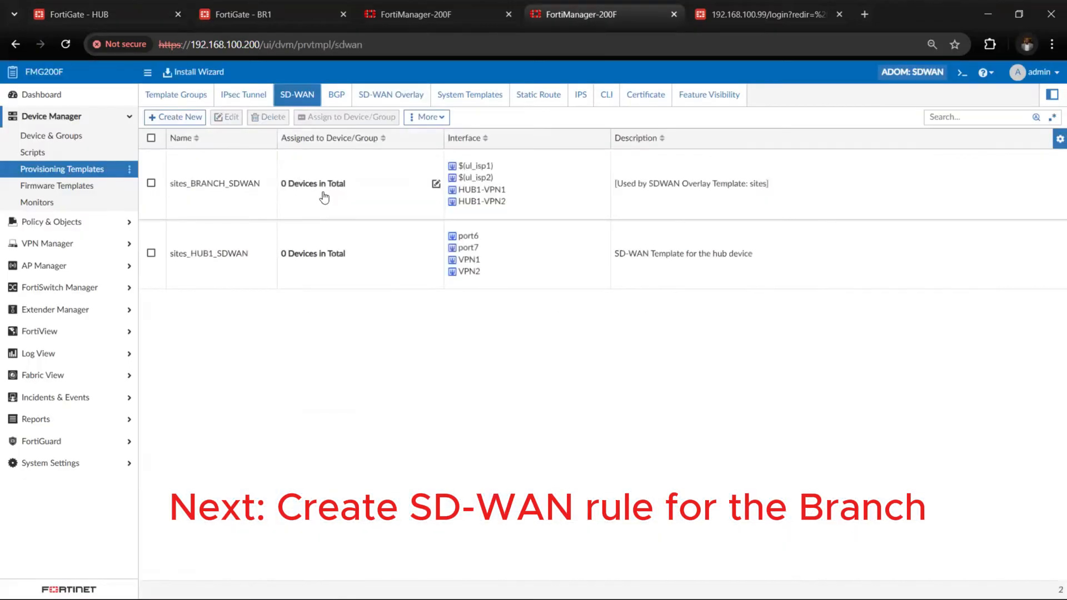
# Open sites_BRANCH_SDWAN in the second FortiManager session and check the detect server of HUB1_HC
pyautogui.click(275, 211)
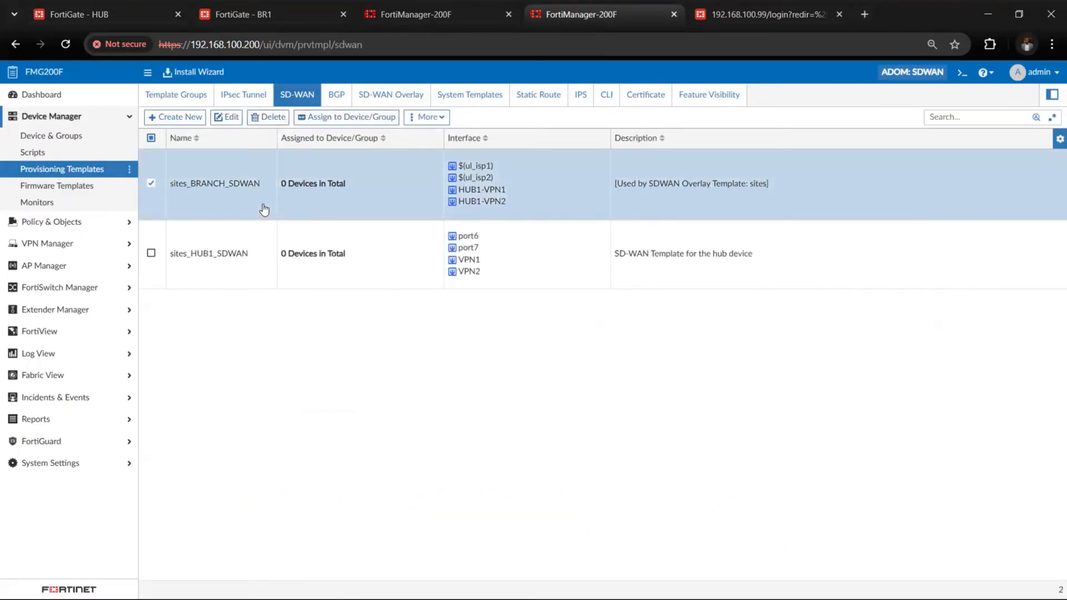
pyautogui.doubleClick(254, 202)
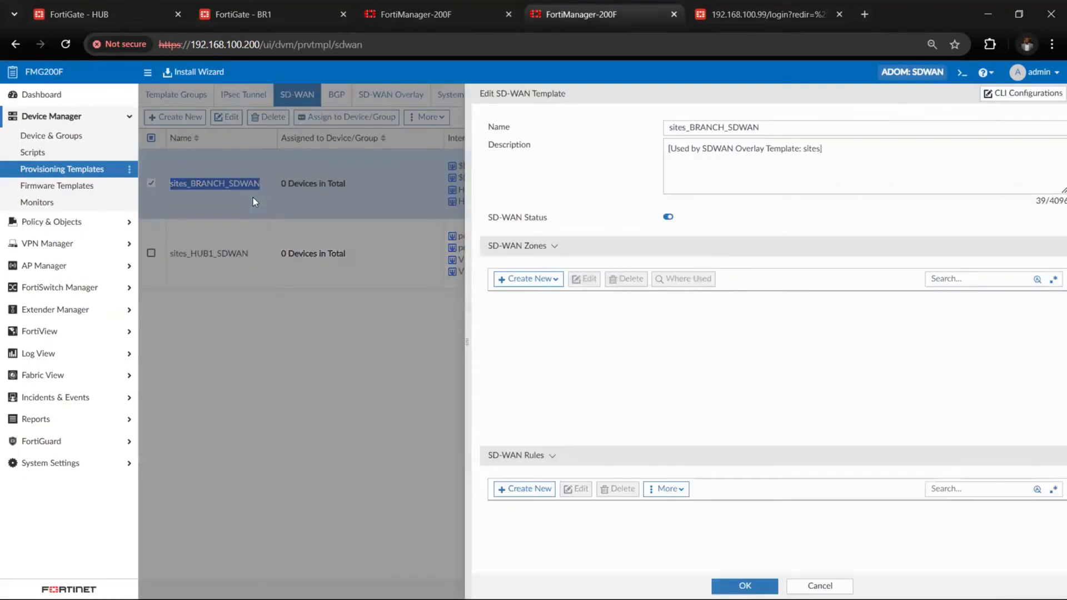
pyautogui.scroll(-1, 619, 307)
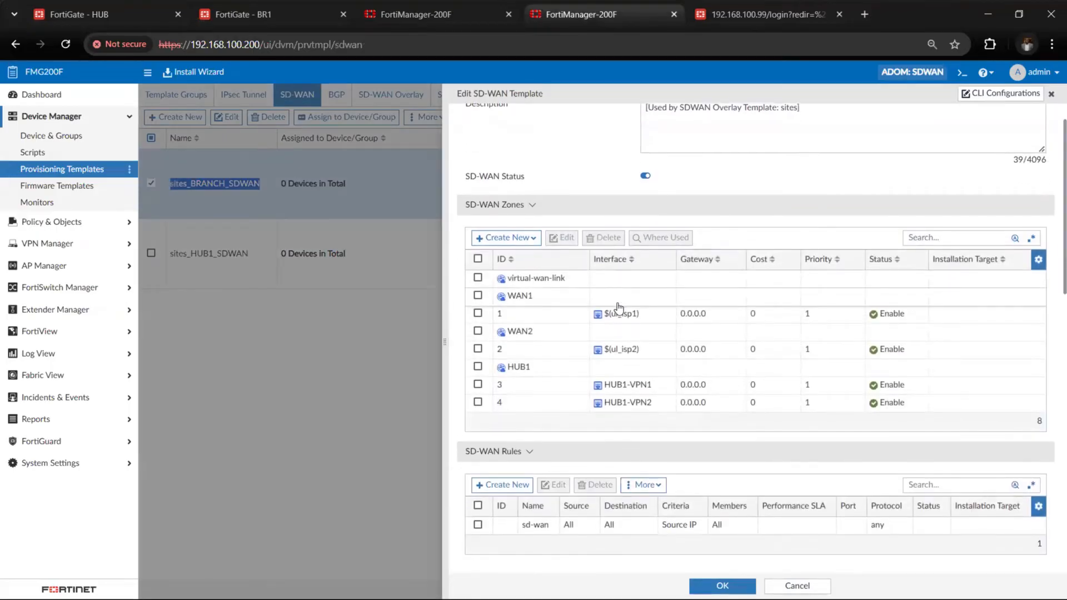
pyautogui.scroll(-8, 619, 308)
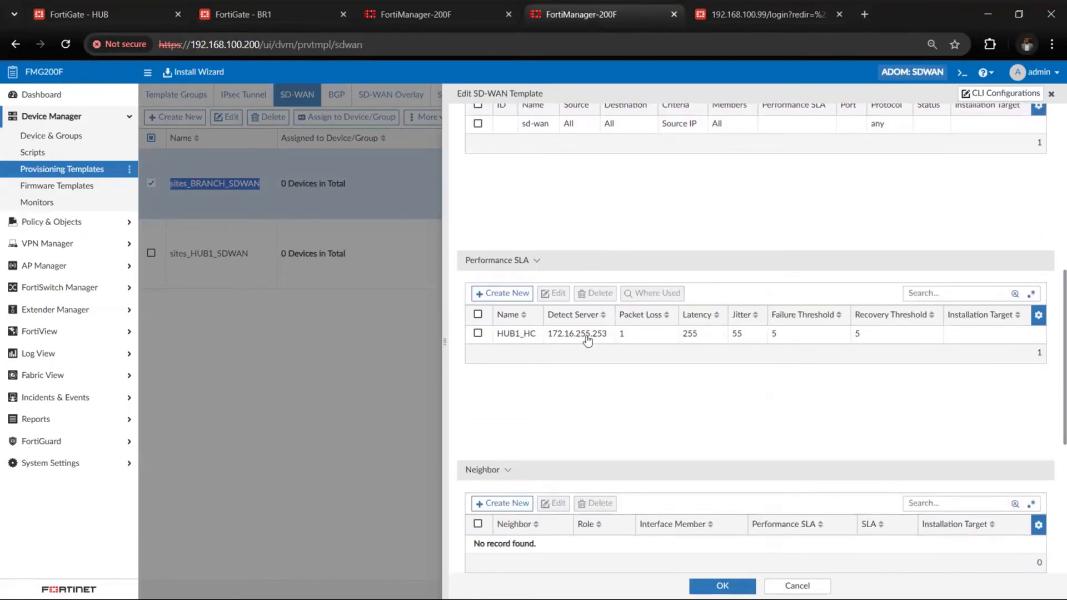
pyautogui.click(588, 338)
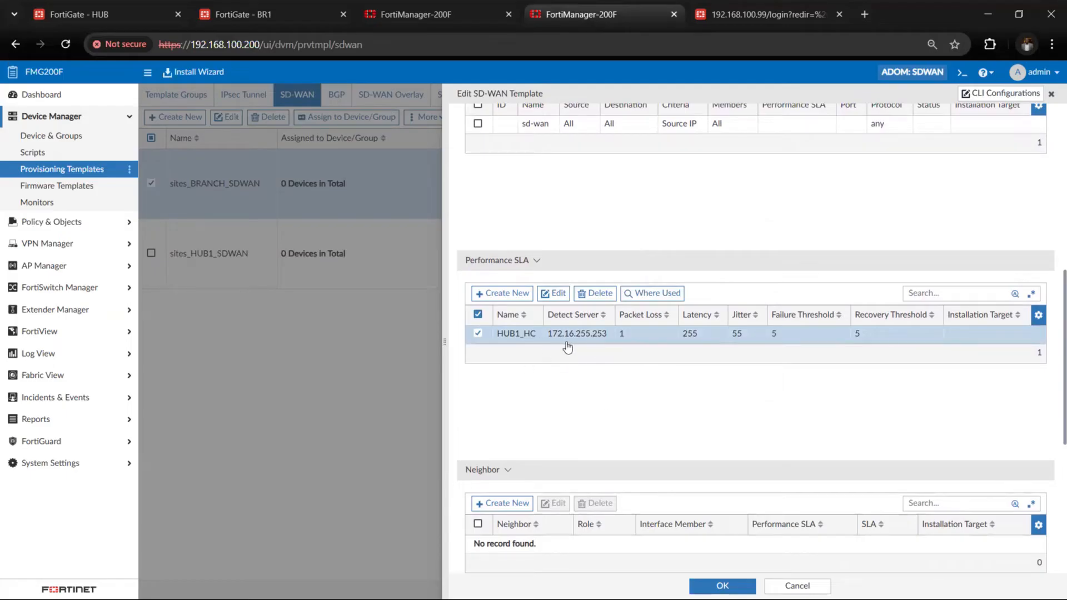
pyautogui.moveTo(549, 340); pyautogui.dragTo(611, 343)
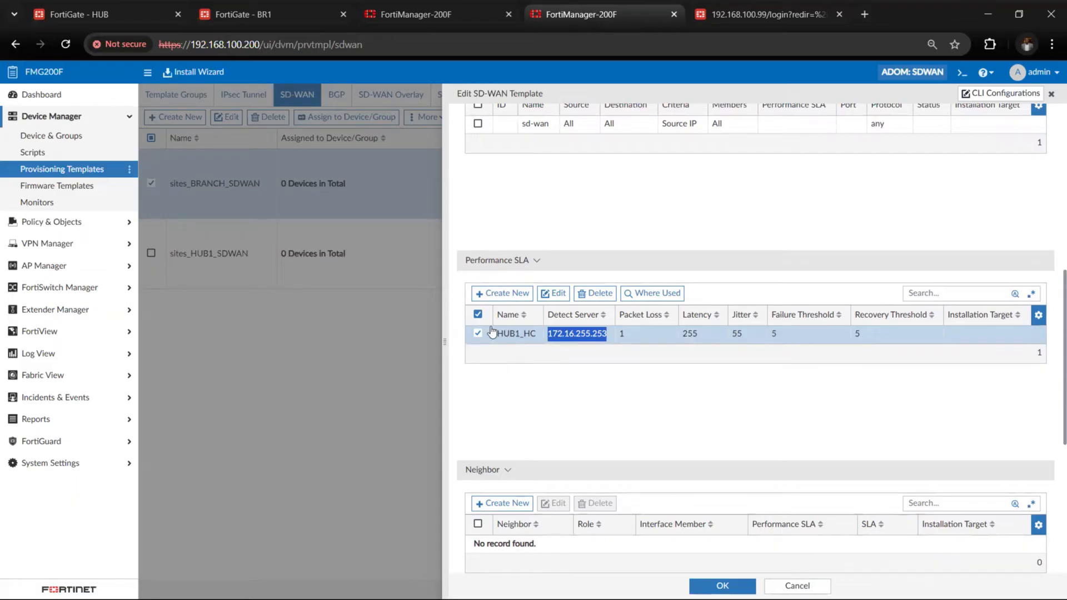
# Go back to the HUB's network interfaces and locate the HUB1-Lo loopback used as the detect server
pyautogui.click(99, 12)
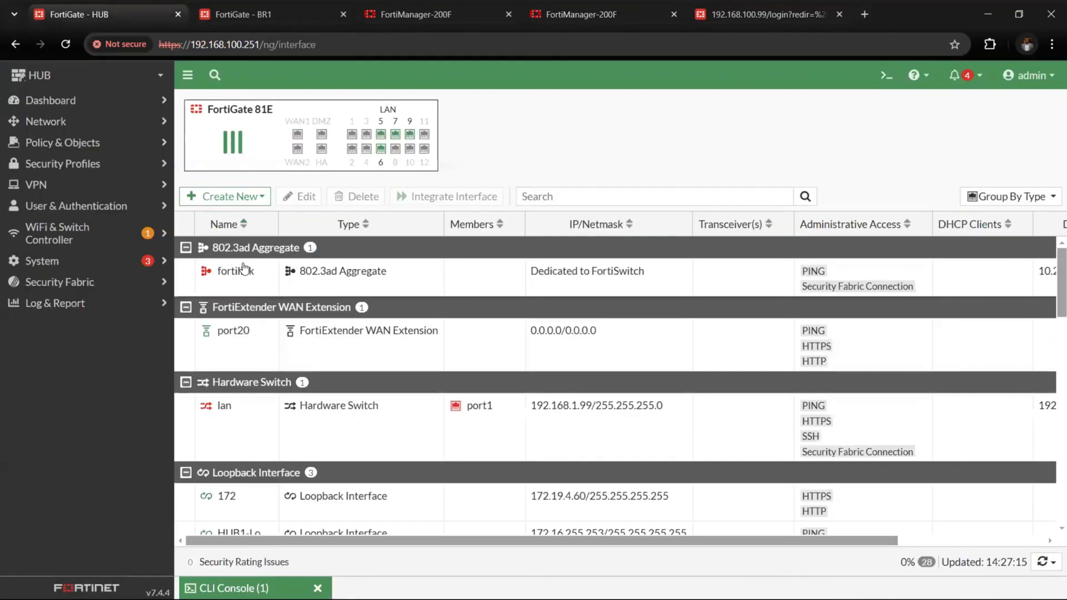
pyautogui.click(95, 105)
pyautogui.click(95, 105)
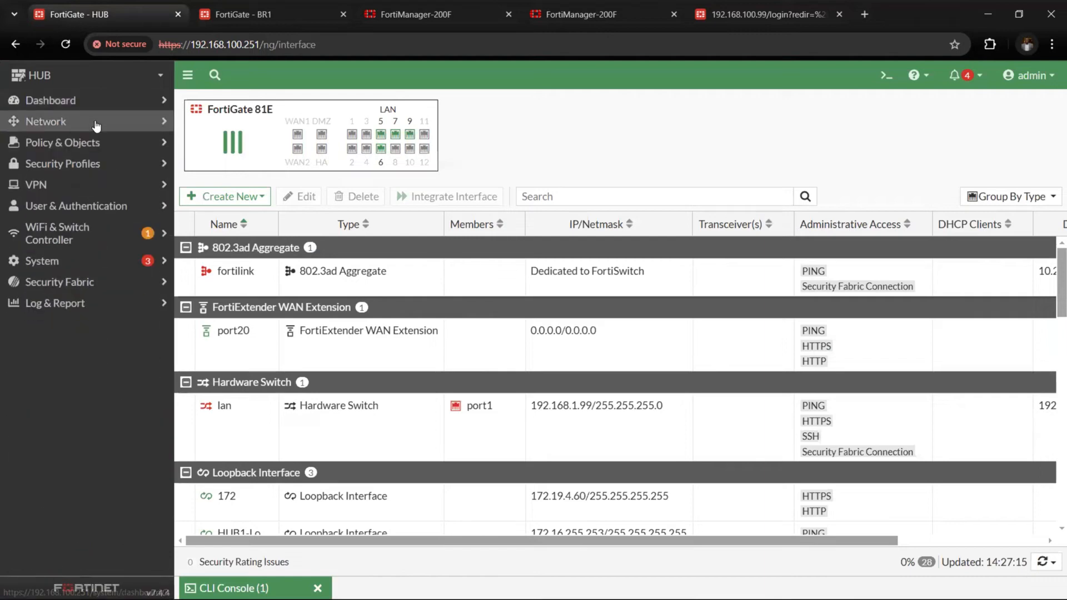
pyautogui.click(97, 126)
pyautogui.click(99, 142)
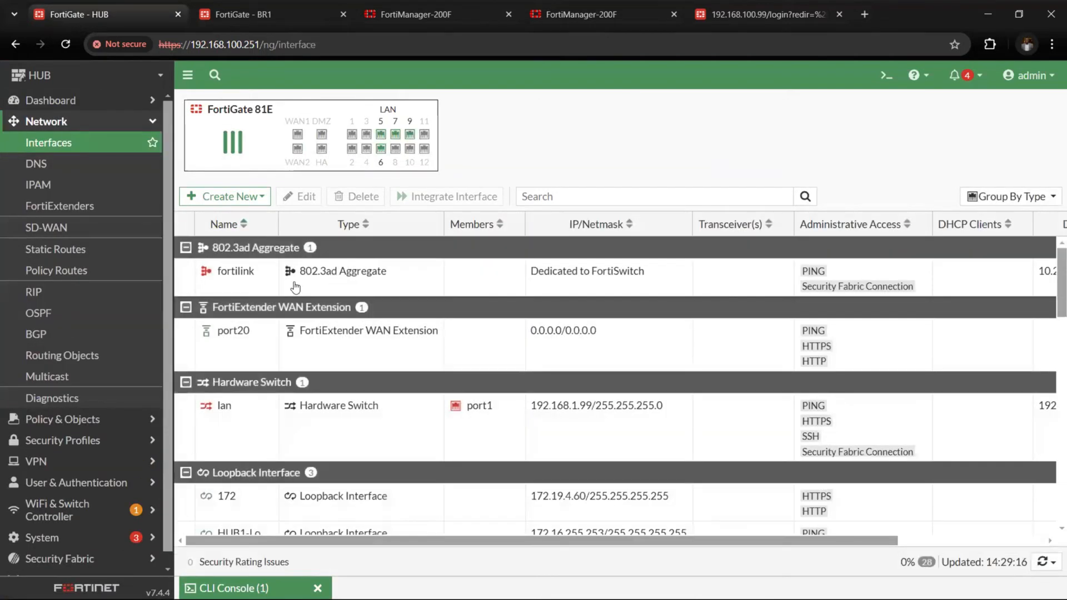
pyautogui.scroll(-2, 298, 356)
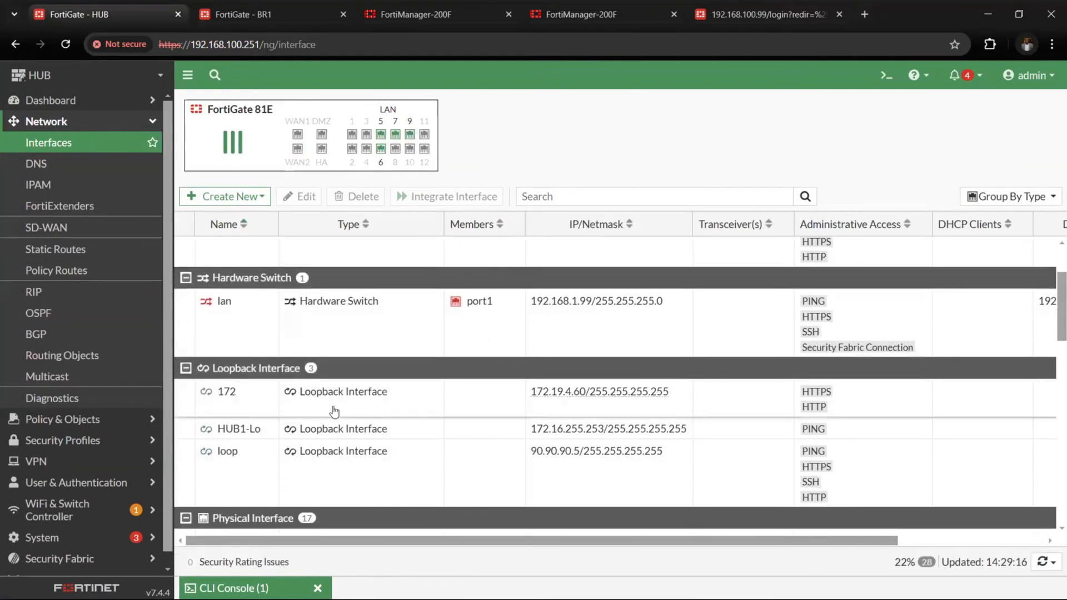
pyautogui.click(373, 430)
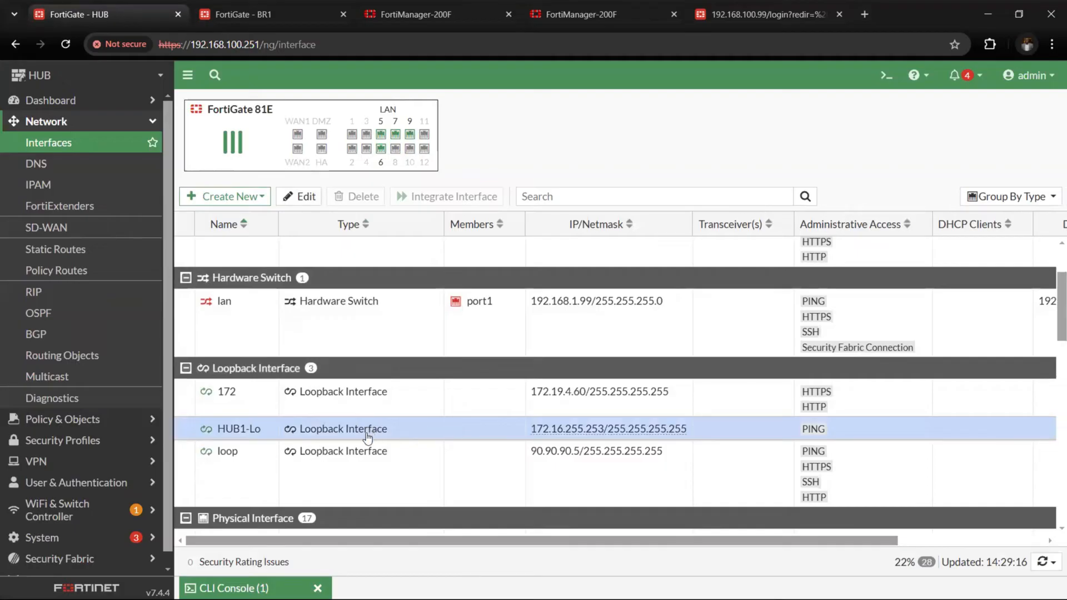
# Return to the first FortiManager session and start a new SD-WAN rule named To_HUB in sites_BRANCH_SDWAN
pyautogui.click(297, 18)
pyautogui.click(392, 15)
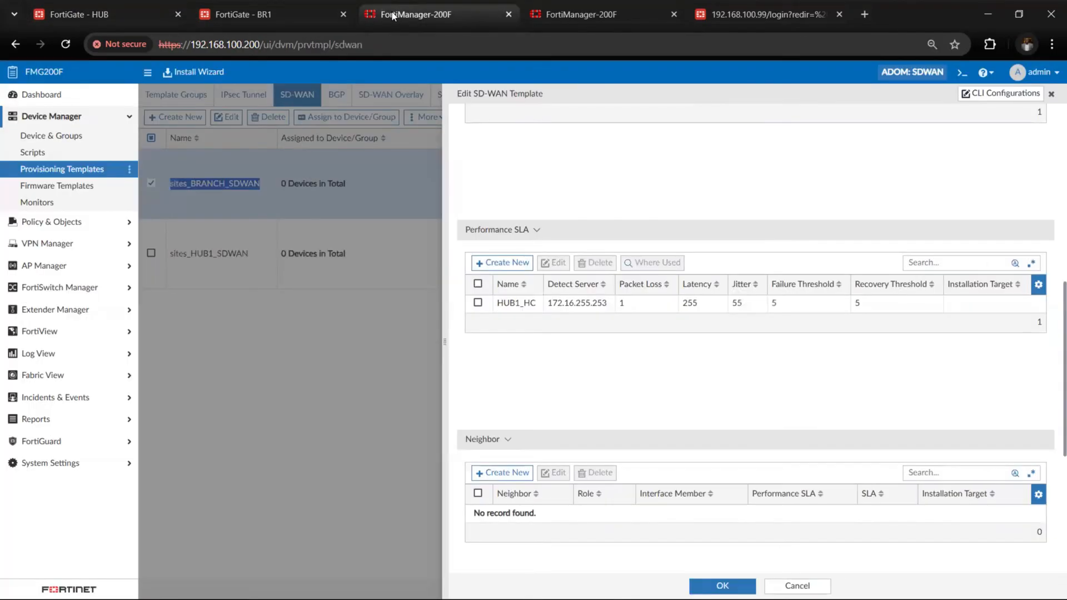
pyautogui.scroll(5, 496, 429)
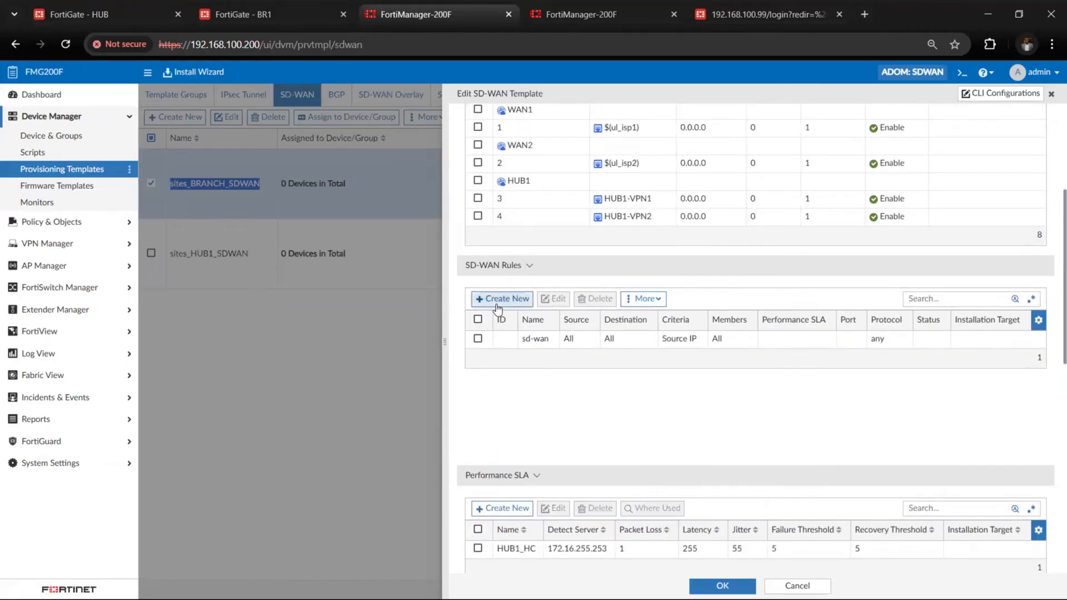
pyautogui.click(497, 300)
pyautogui.click(682, 130)
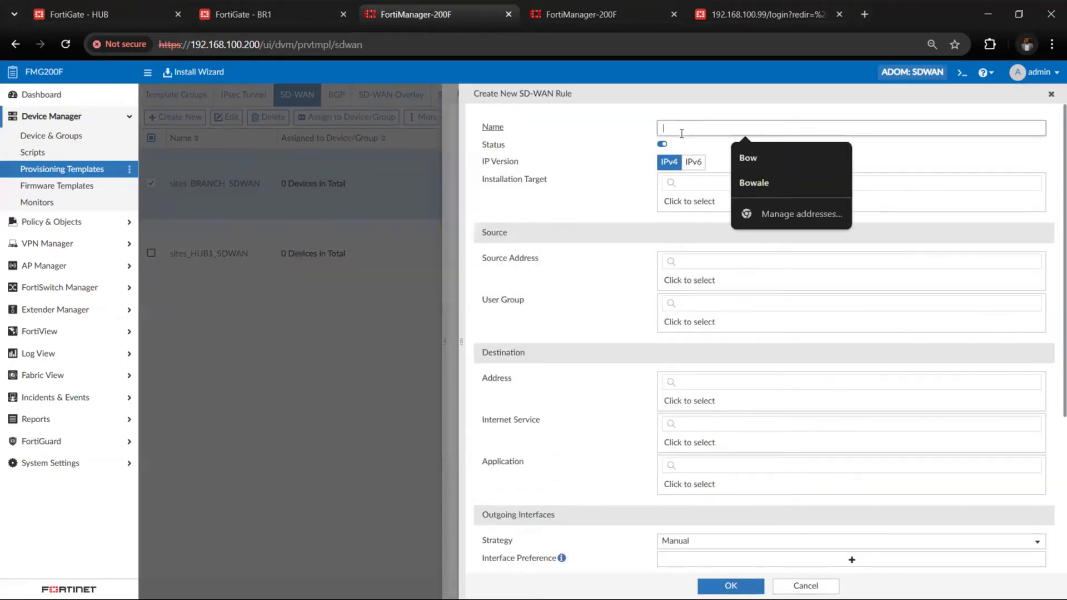
pyautogui.write('To_HUB')
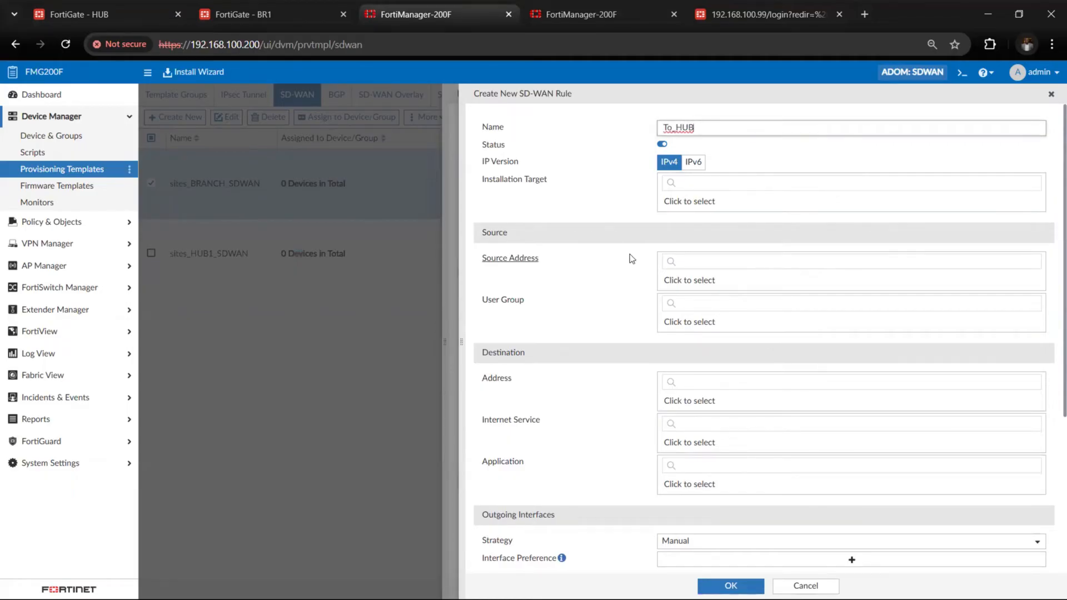
# Set the source address of the To_HUB rule to all
pyautogui.click(688, 280)
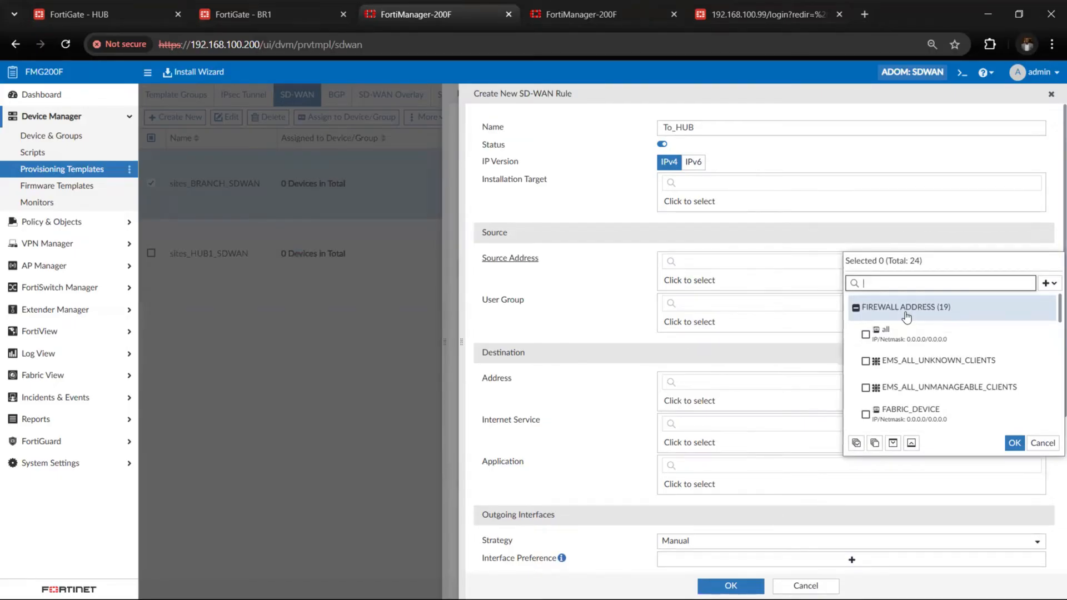
pyautogui.click(867, 336)
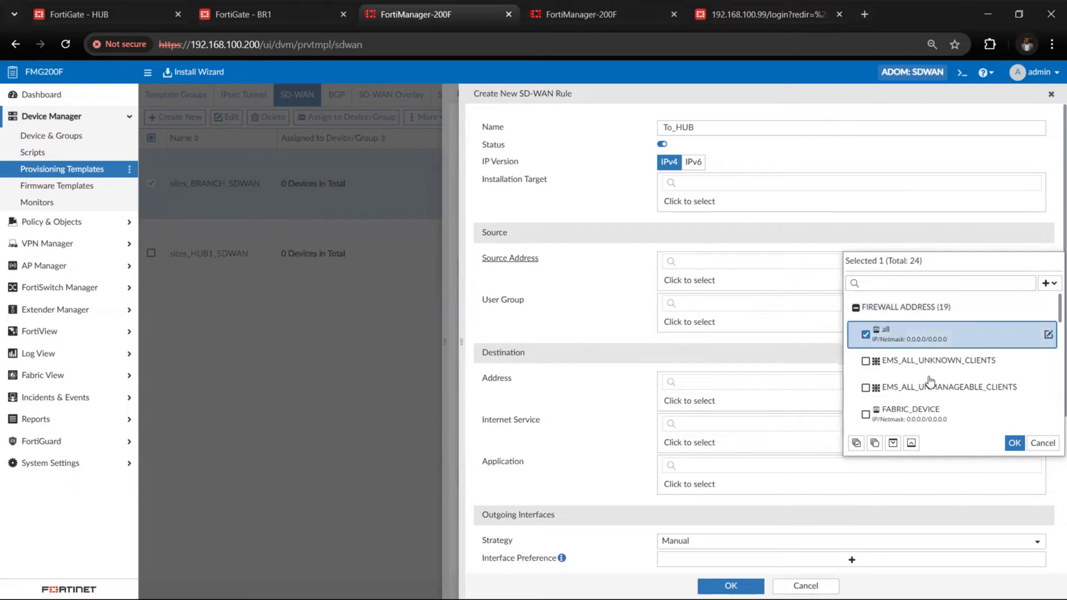
pyautogui.click(1015, 444)
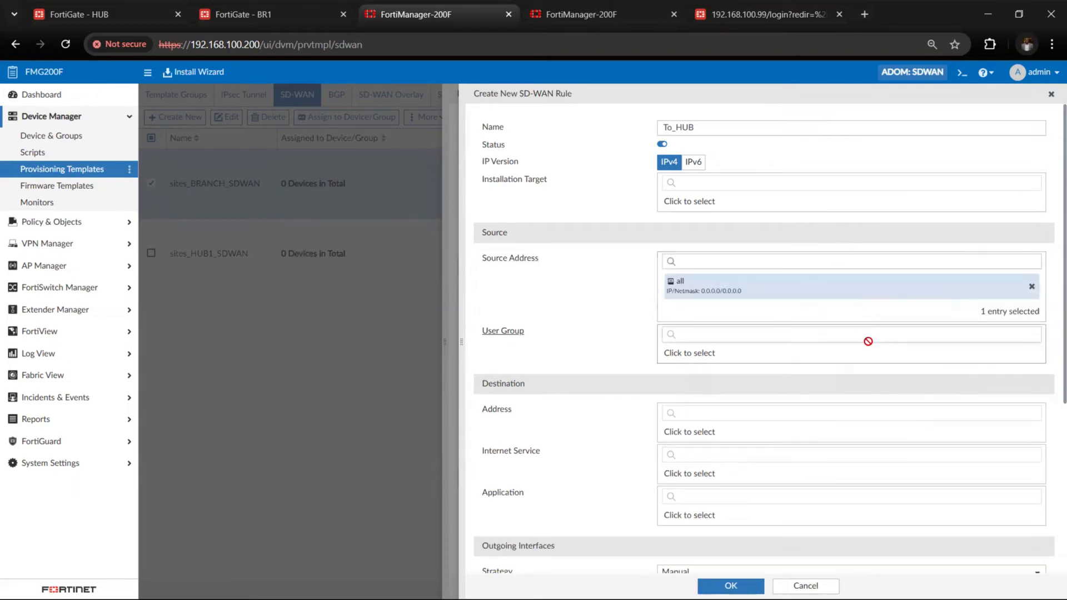
# Open the destination address selection for the To_HUB rule
pyautogui.scroll(-2, 589, 395)
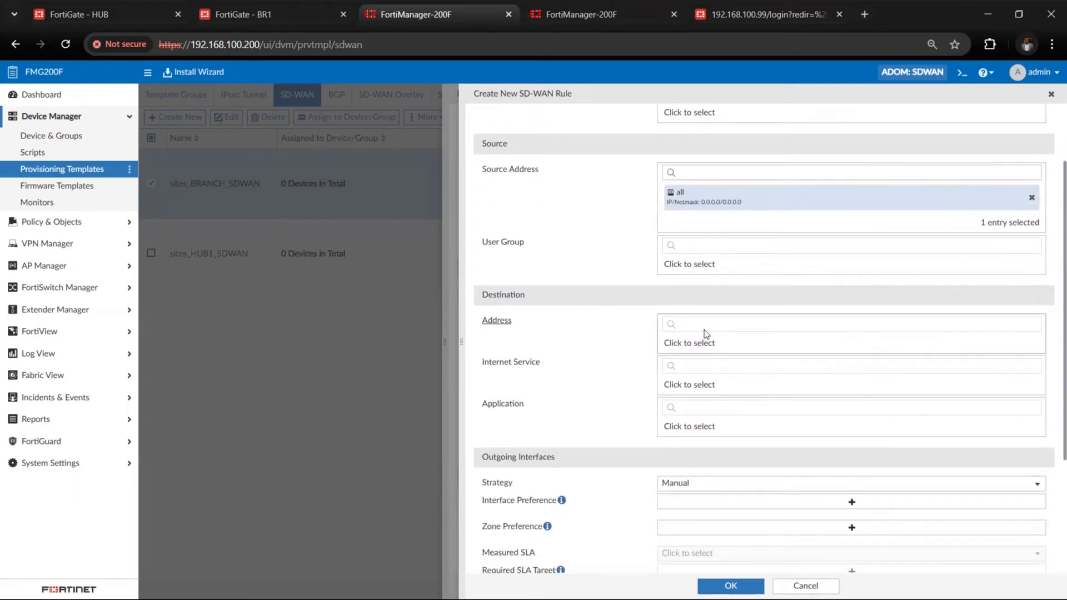
pyautogui.click(705, 349)
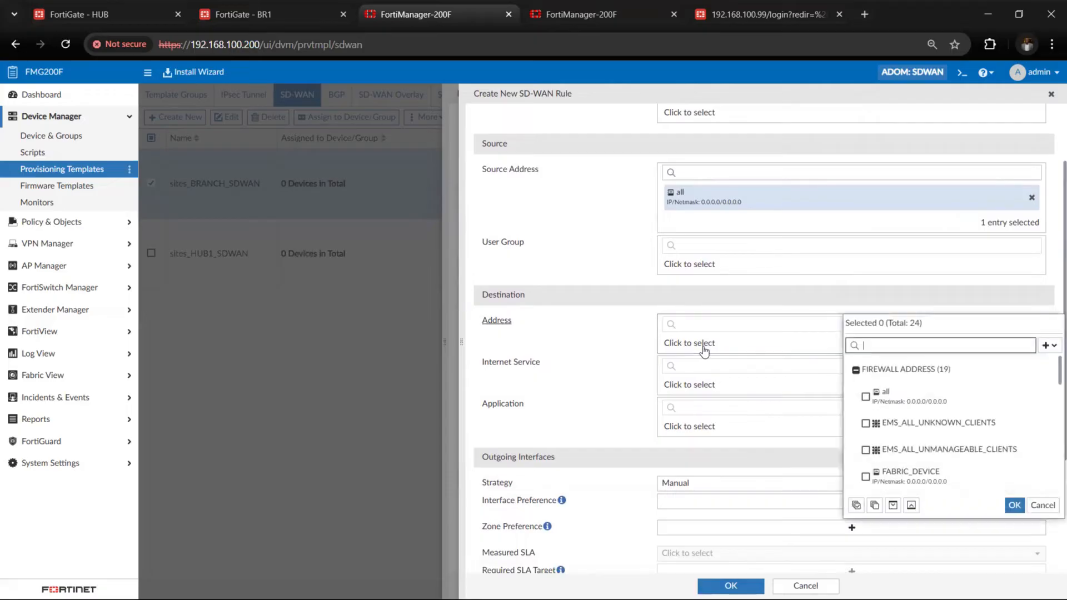
pyautogui.click(896, 344)
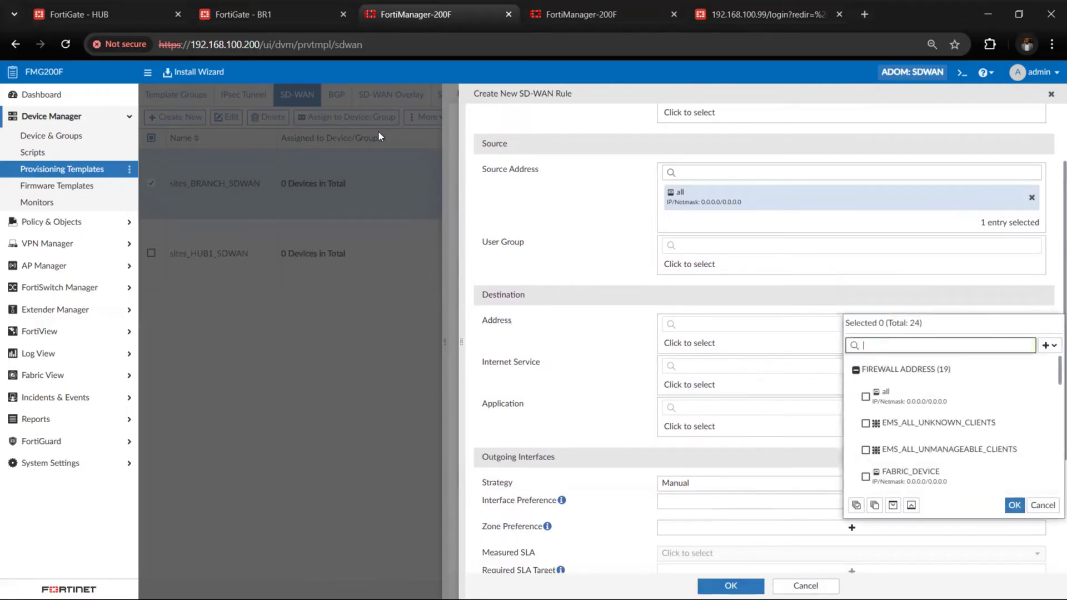
# Switch to the HUB FortiGate and look up the IP address of port5 in its interface list
pyautogui.click(105, 3)
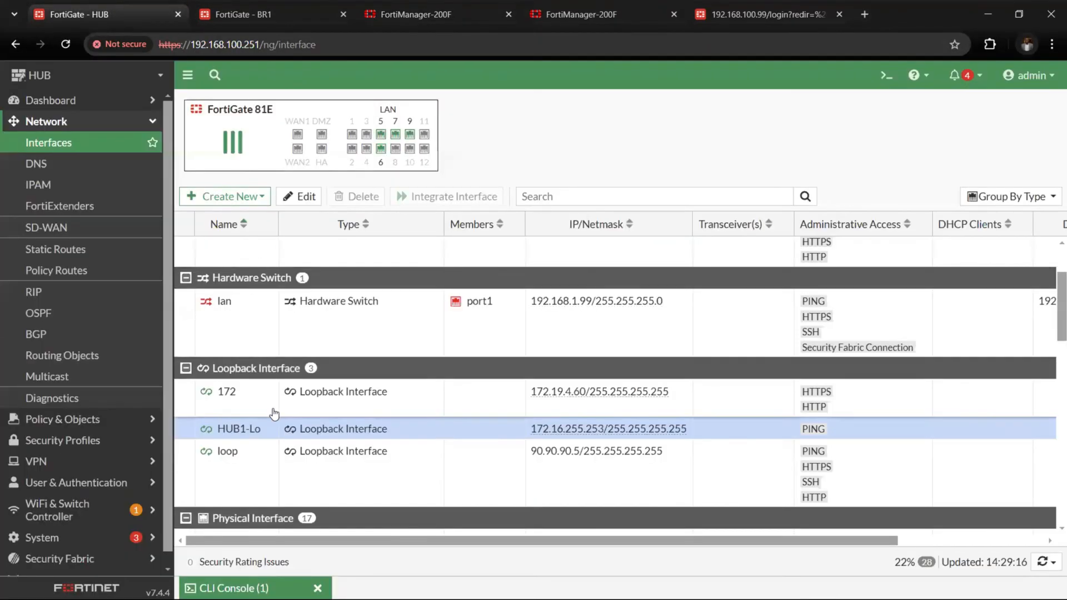
pyautogui.scroll(1, 268, 362)
pyautogui.scroll(-1, 273, 412)
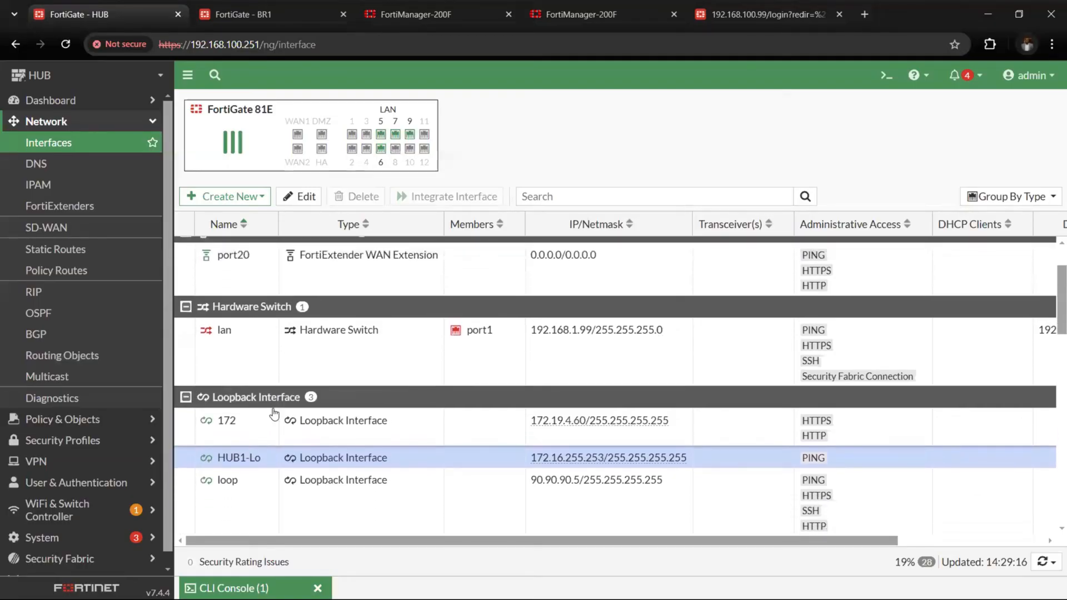
pyautogui.scroll(-6, 310, 443)
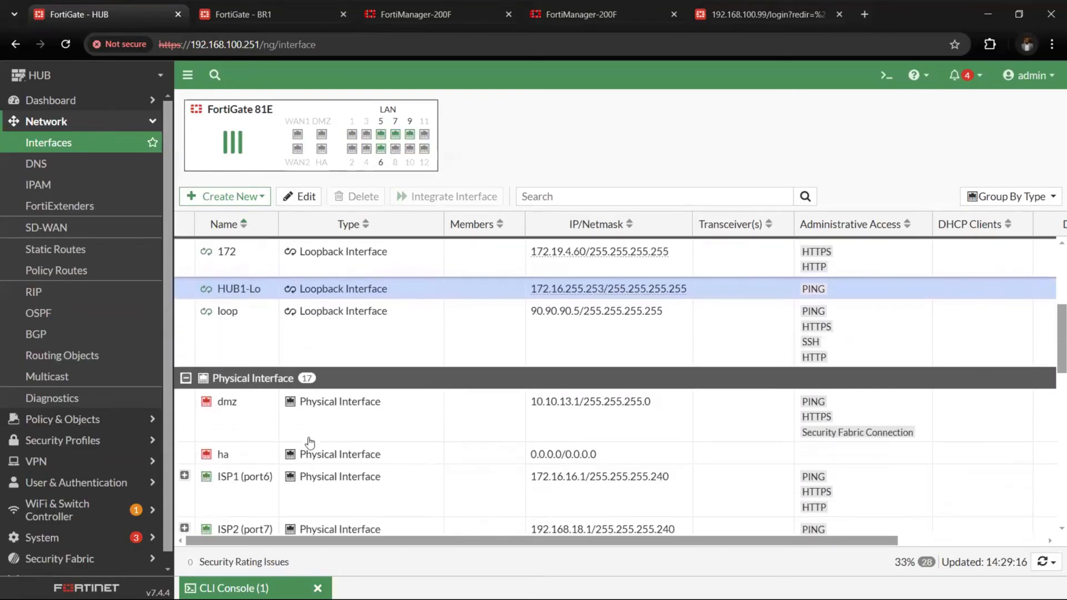
pyautogui.scroll(-6, 309, 443)
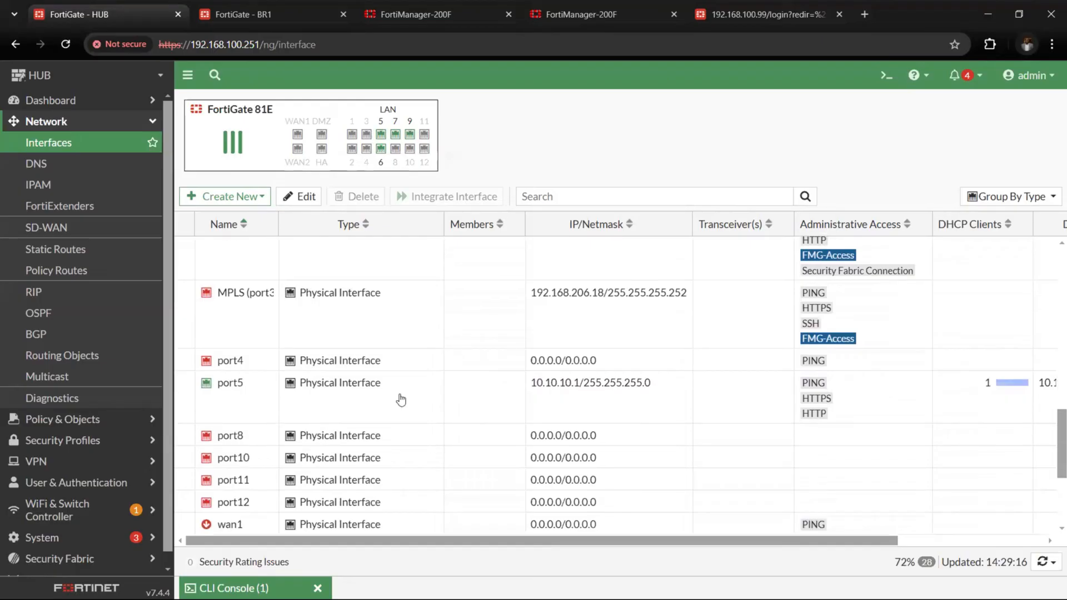
pyautogui.moveTo(533, 387); pyautogui.dragTo(580, 390)
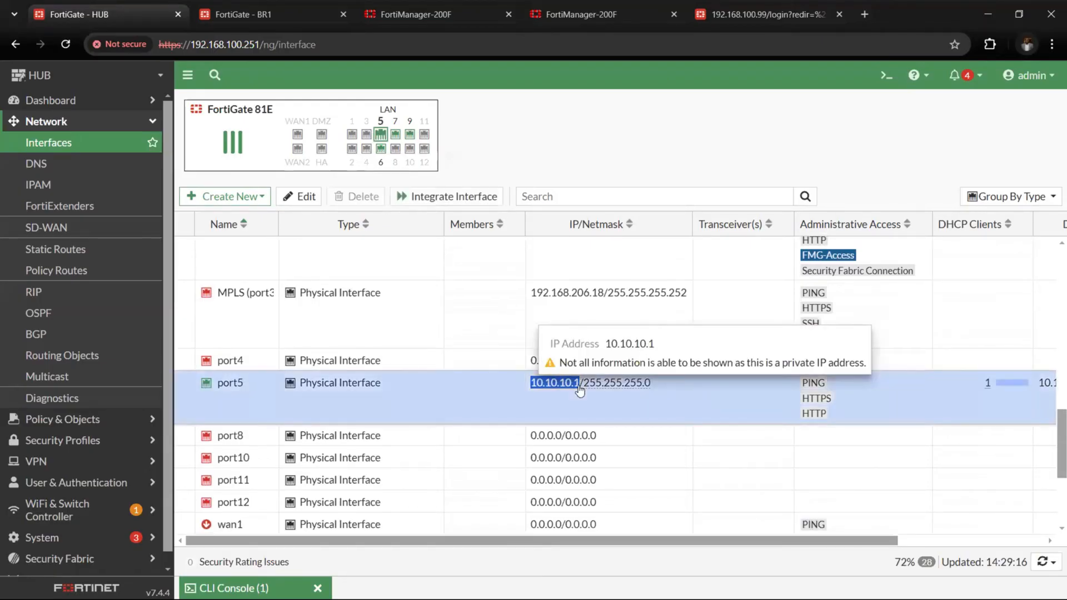
# Return to the first FortiManager session and start a new firewall address named HUB_ADDRESS from the rule's destination address selection
pyautogui.click(253, 21)
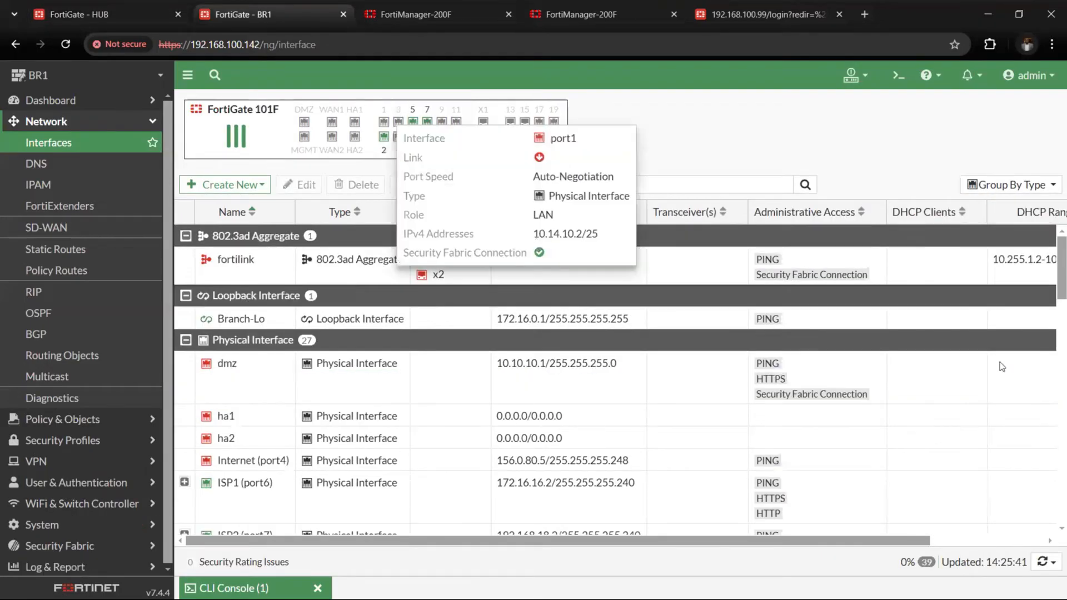
pyautogui.hotkey('ctrl', 'Tab')
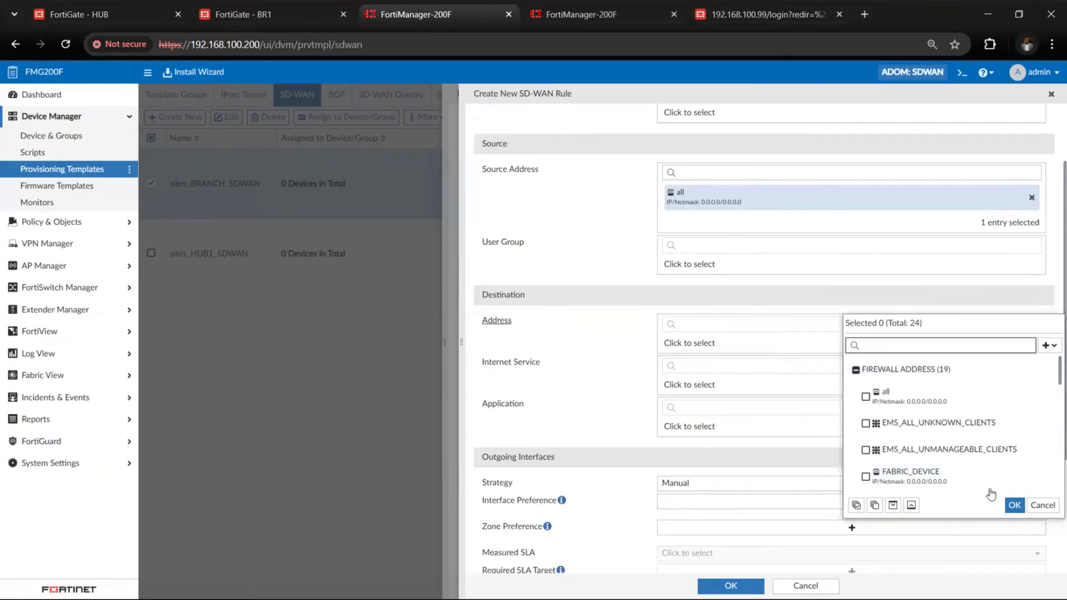
pyautogui.click(1045, 346)
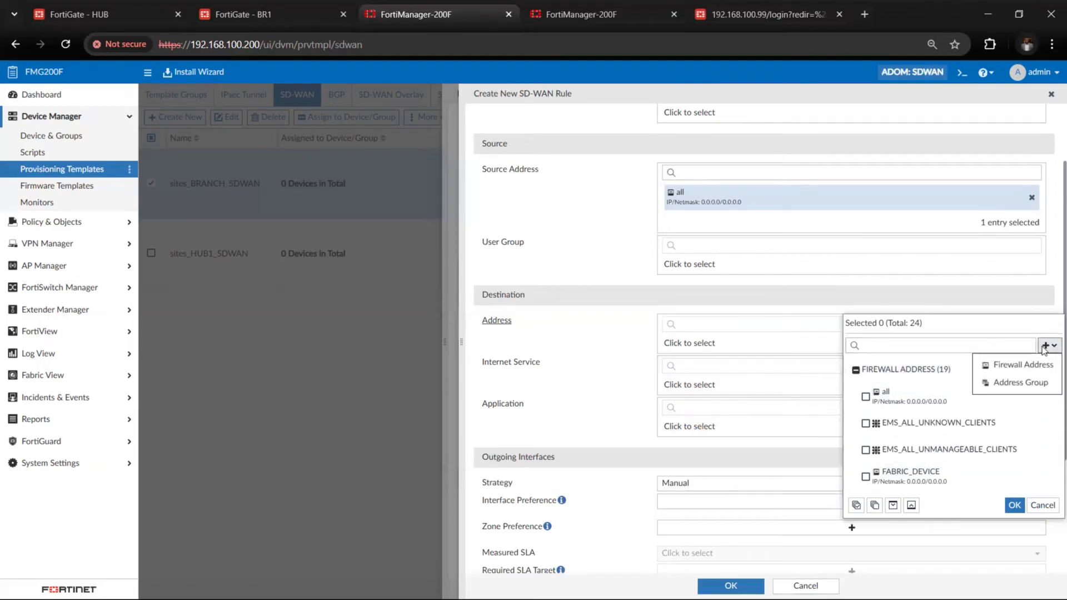
pyautogui.click(1045, 346)
pyautogui.click(1045, 347)
pyautogui.click(1023, 365)
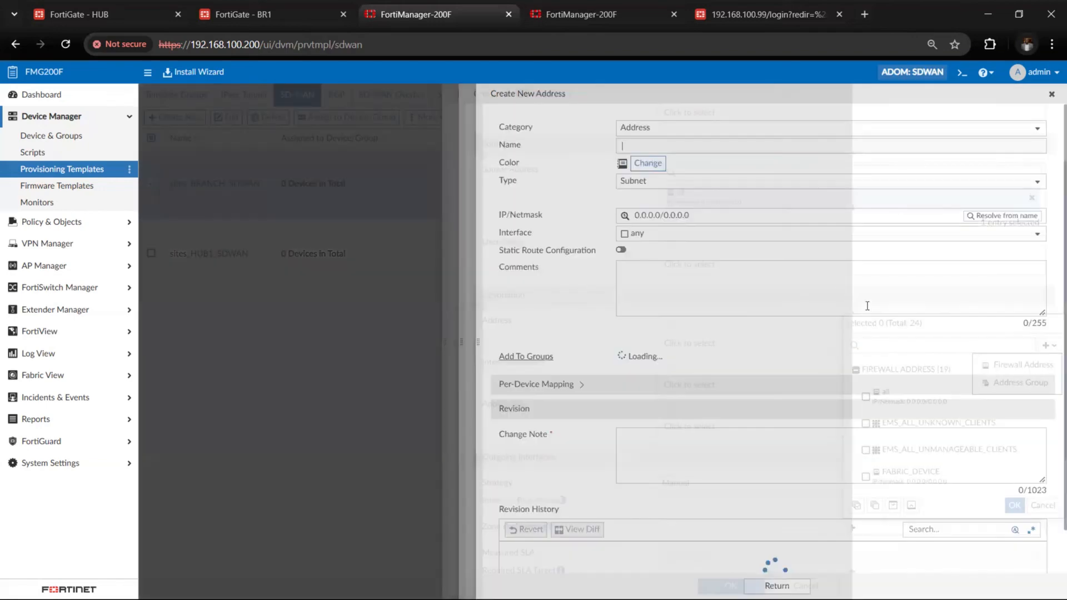
pyautogui.write('H')
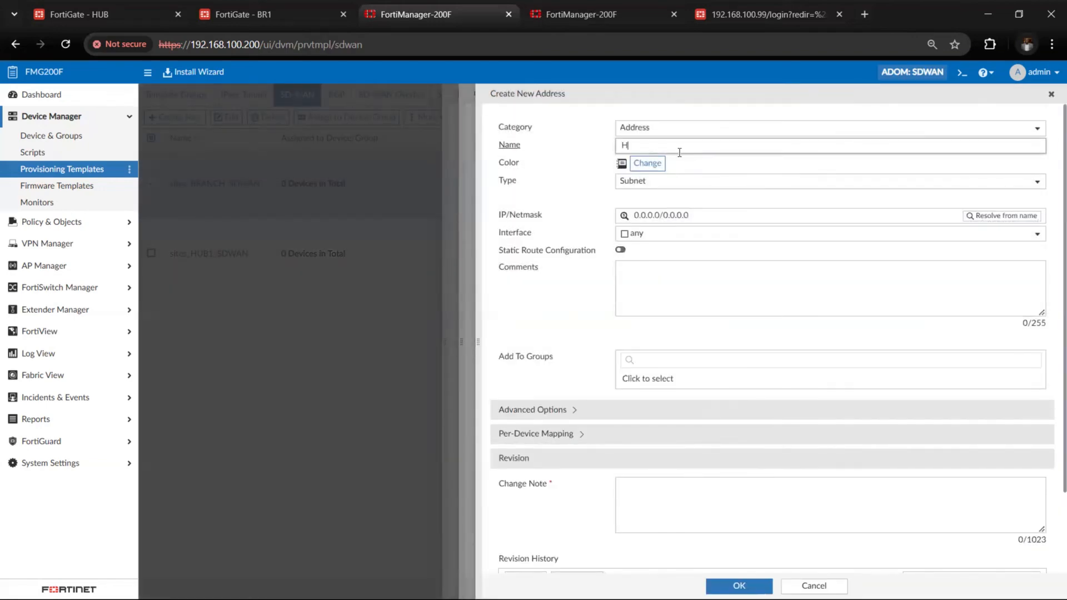
pyautogui.write('UB_ADDE')
# Set the IP/Netmask of HUB_ADDRESS to 10.10.10.0/24
pyautogui.click(539, 218)
pyautogui.write('10.10.10.1')
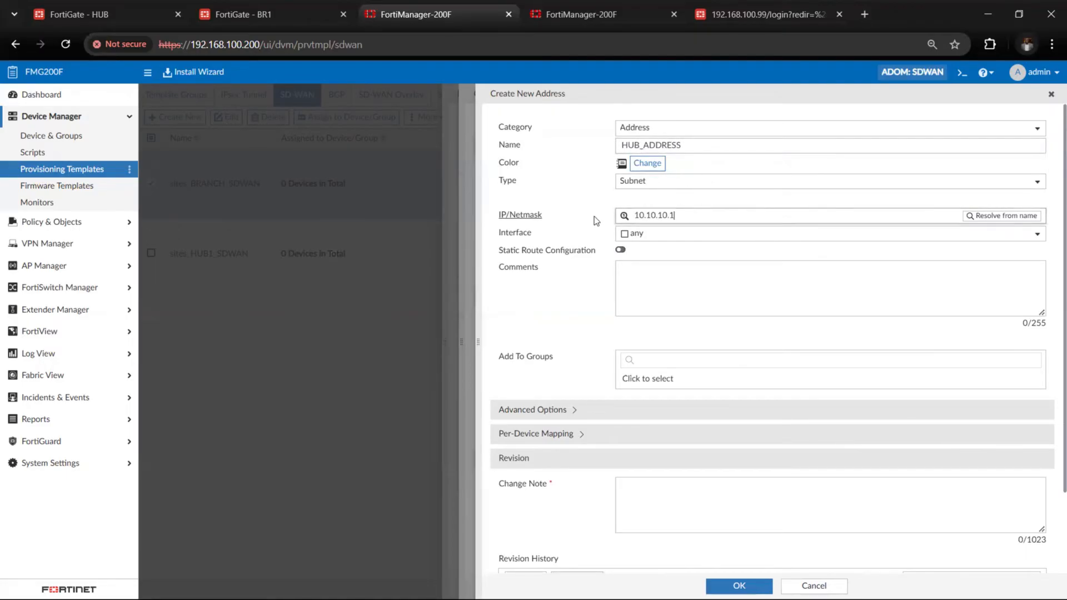
pyautogui.press('BackSpace')
pyautogui.write('0/24')
pyautogui.click(593, 300)
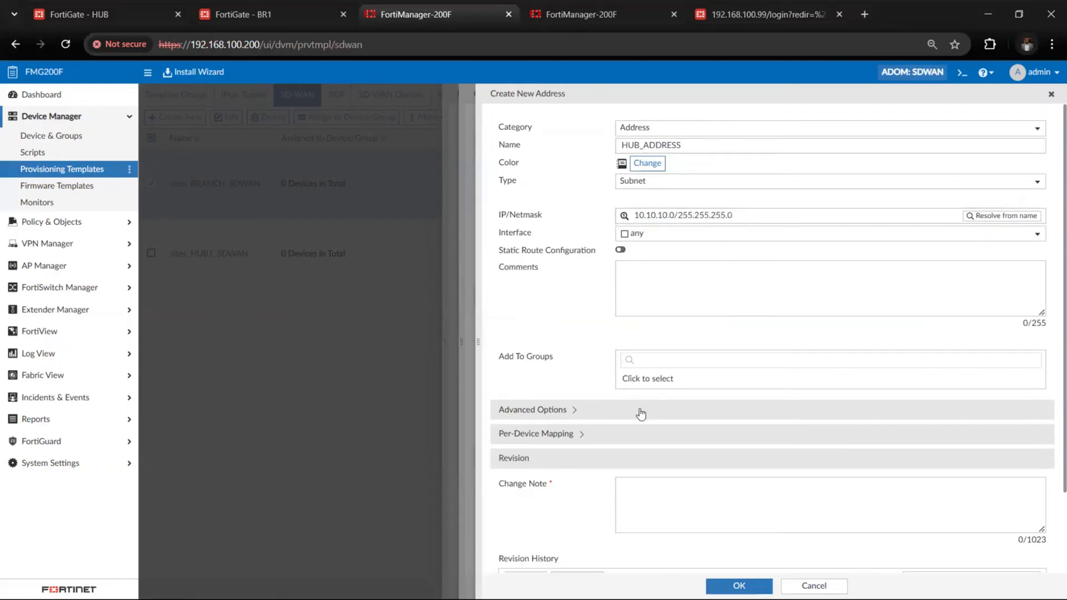
# Save HUB_ADDRESS with the change note HUB and select it as the To_HUB rule's destination address
pyautogui.scroll(-2, 641, 414)
pyautogui.click(641, 413)
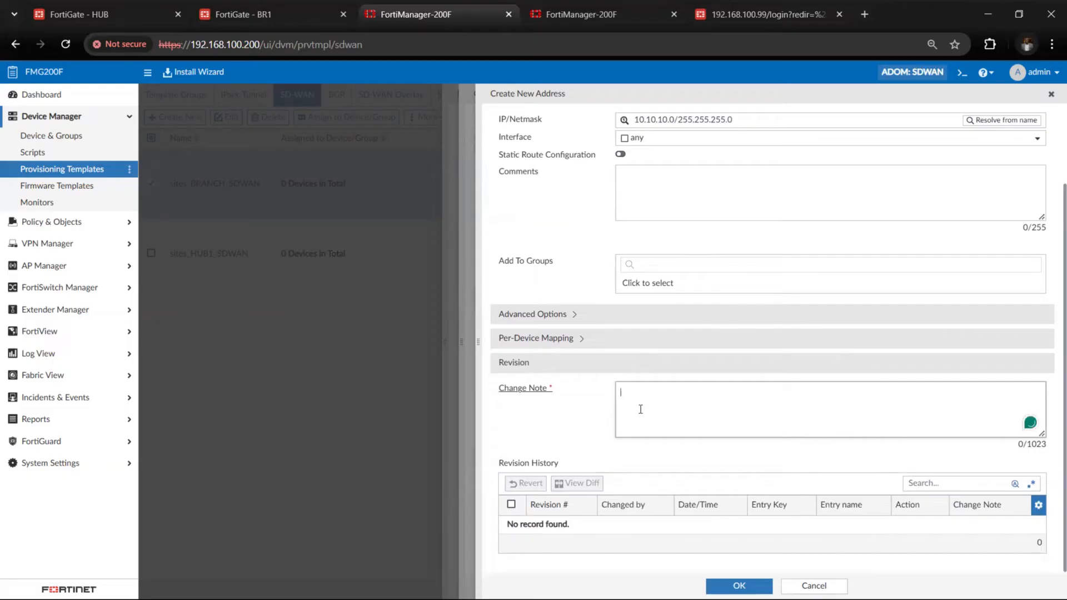
pyautogui.write('HUB_ADDRESS')
pyautogui.click(726, 581)
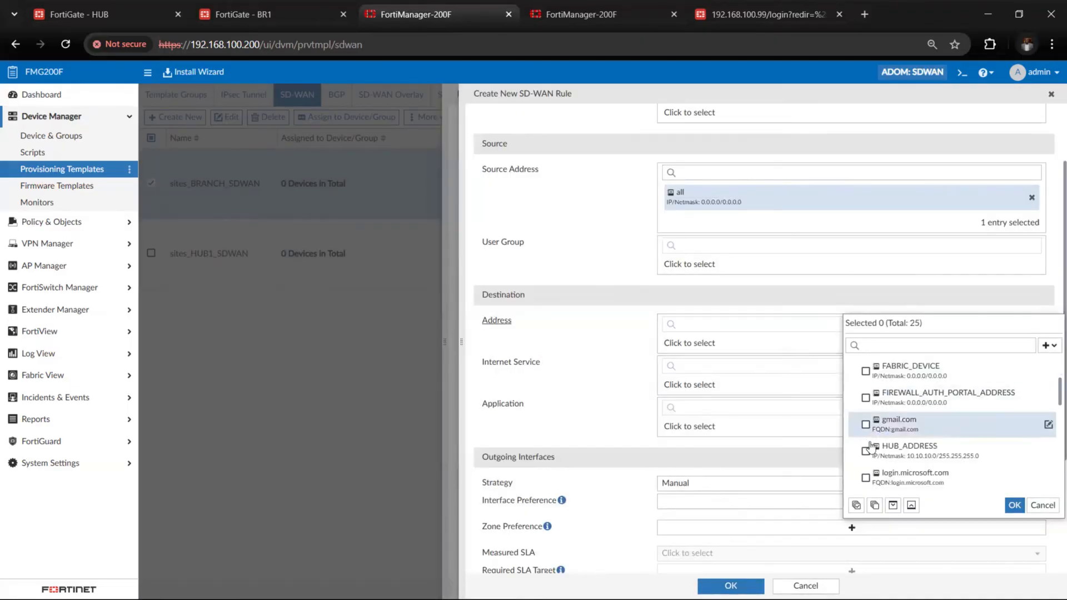
pyautogui.click(900, 445)
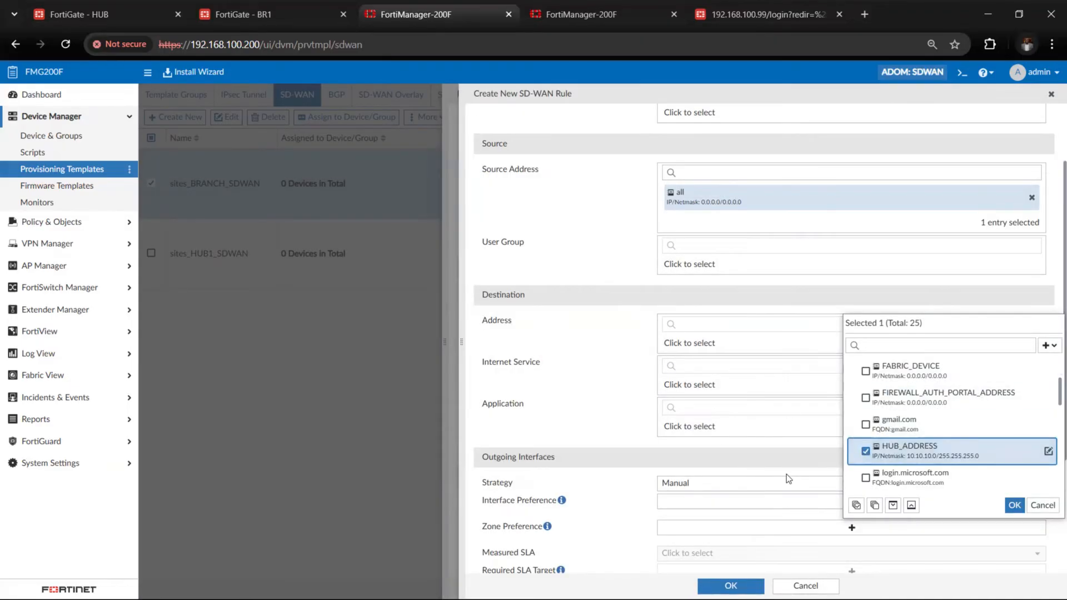
pyautogui.click(1012, 506)
# Set the To_HUB rule's strategy to Best Quality with HUB1-VPN1 and HUB1-VPN2 as the interface preference
pyautogui.scroll(-2, 703, 441)
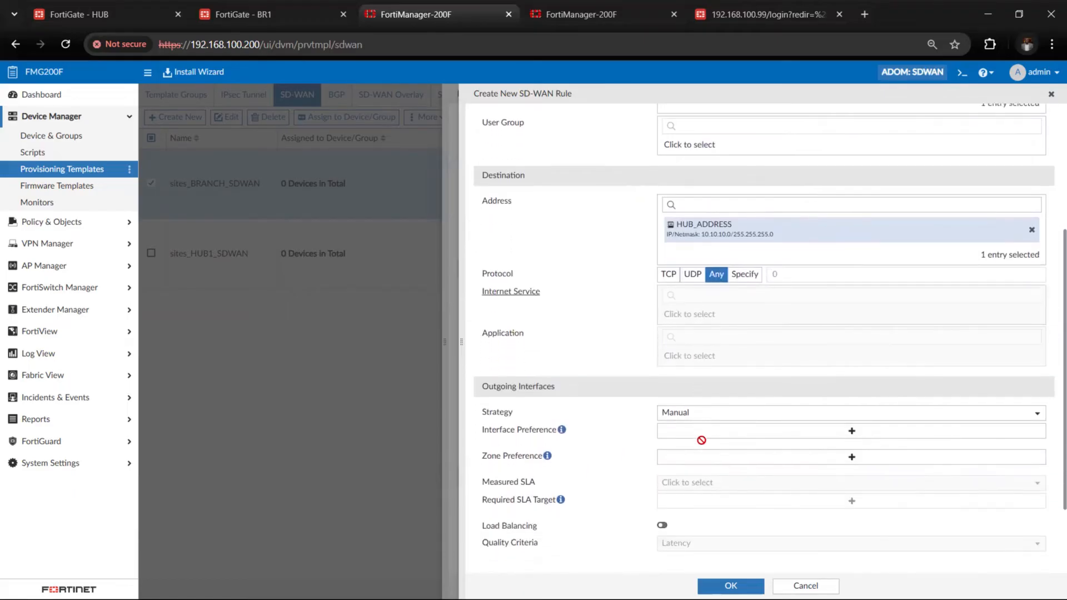
pyautogui.scroll(-1, 703, 446)
pyautogui.click(695, 364)
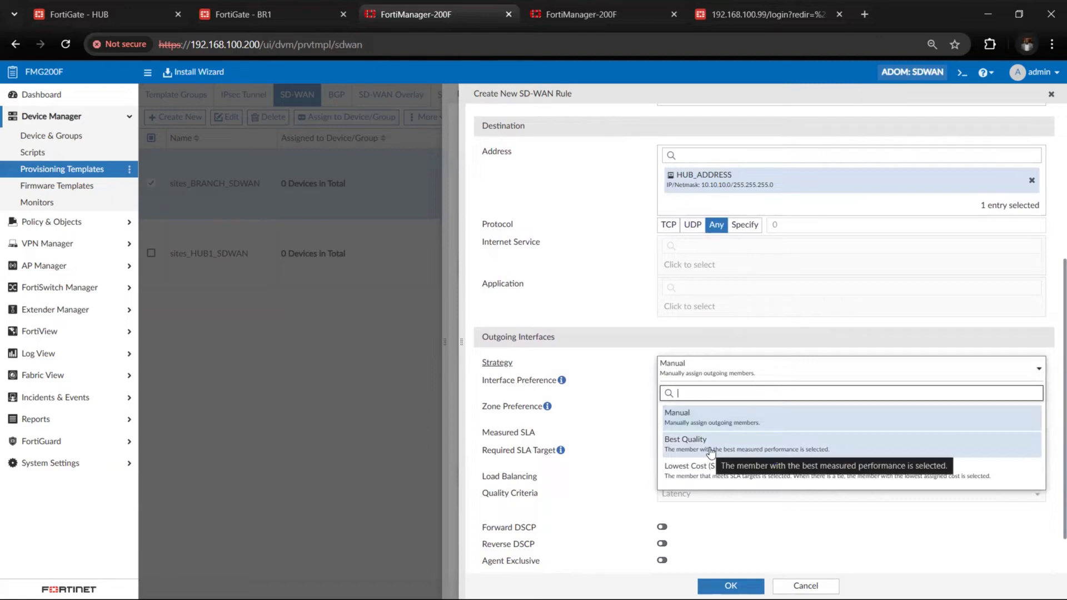
pyautogui.click(711, 450)
pyautogui.click(709, 386)
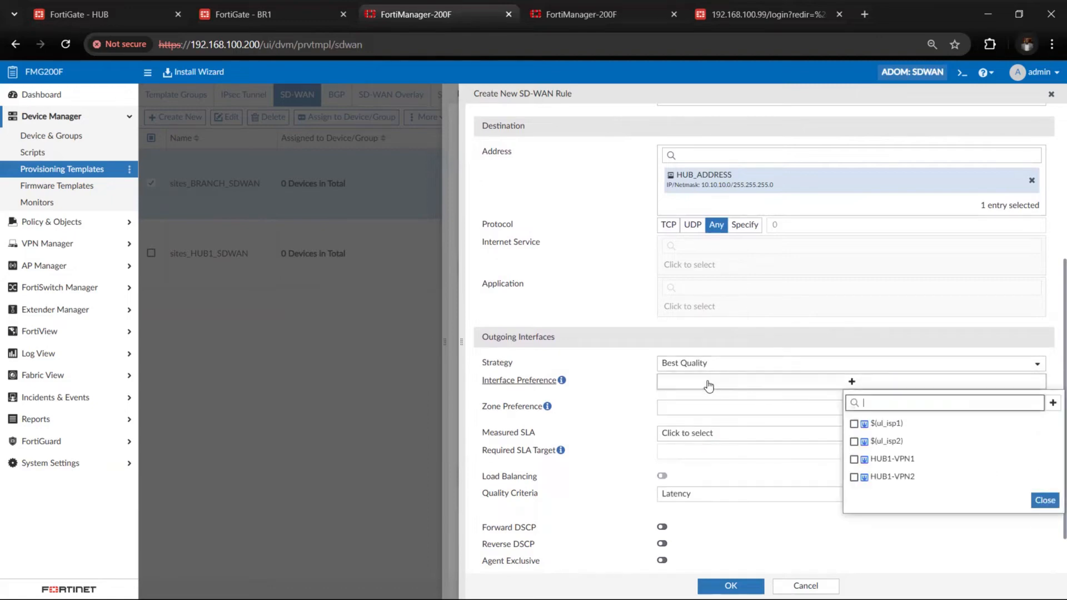
pyautogui.click(854, 460)
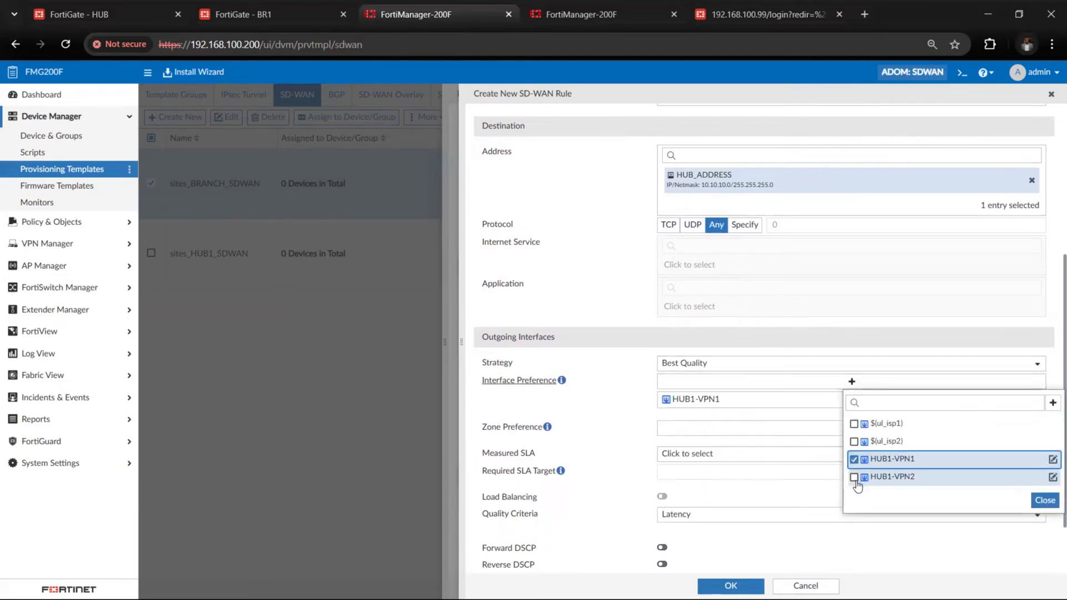
pyautogui.click(856, 478)
pyautogui.click(1044, 501)
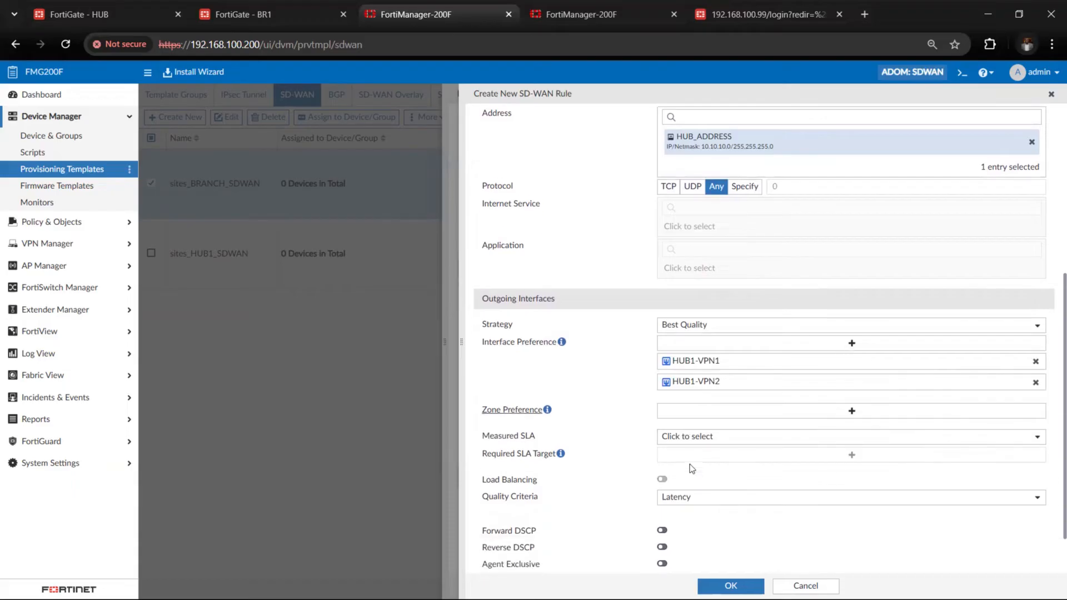
# Add HUB1 as the zone preference of the To_HUB rule
pyautogui.scroll(-1, 689, 465)
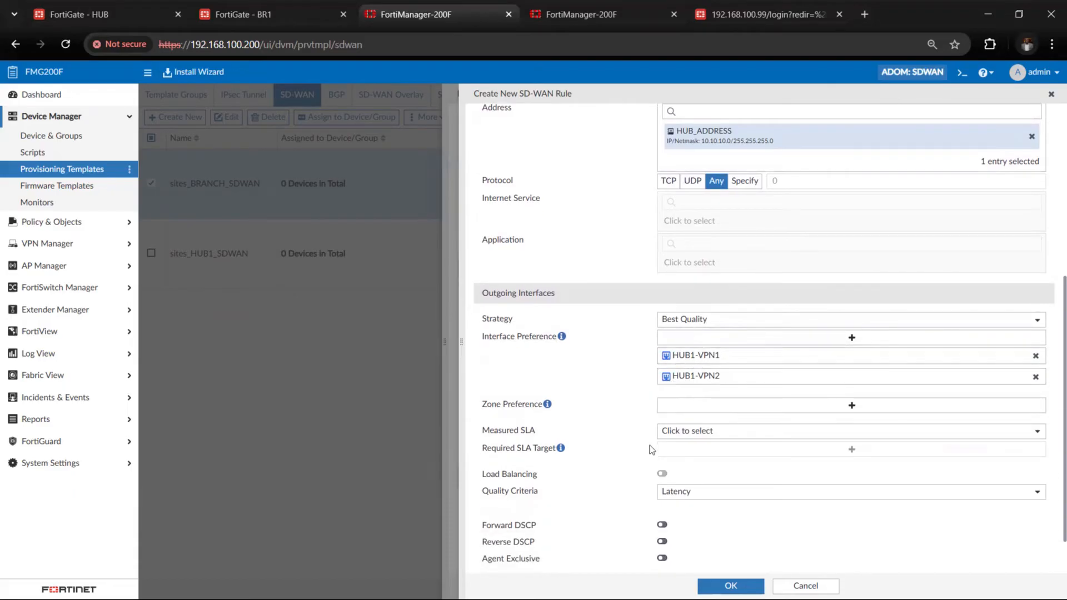
pyautogui.click(724, 415)
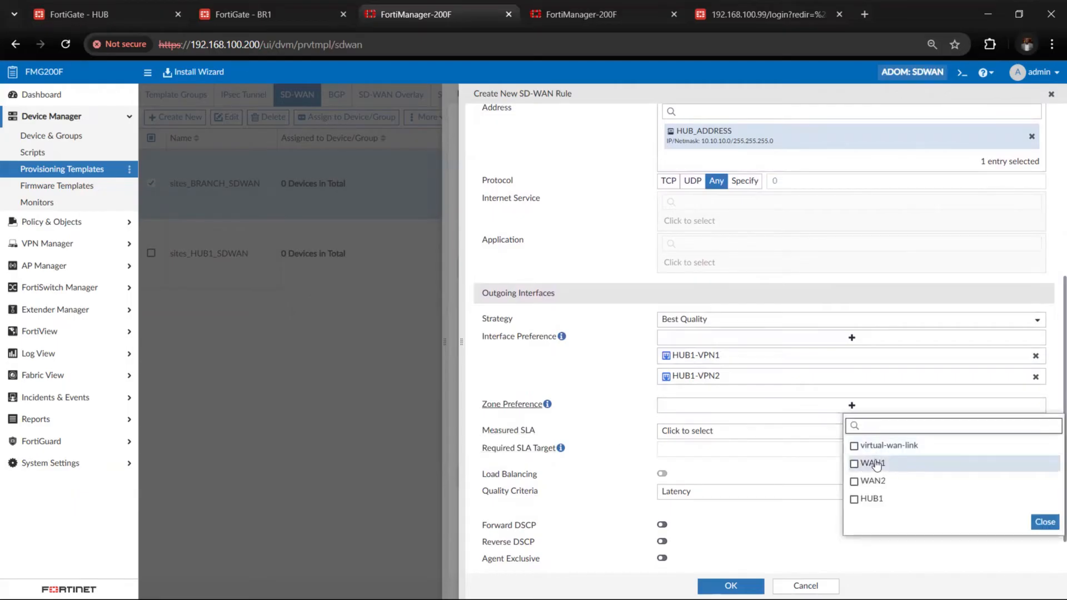
pyautogui.click(872, 500)
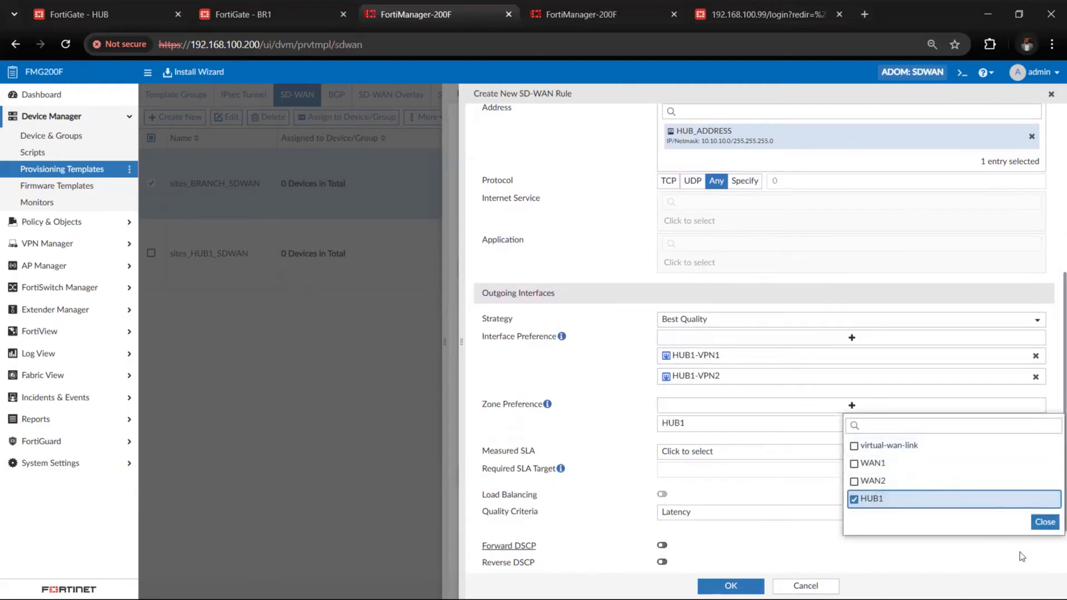
pyautogui.click(1041, 524)
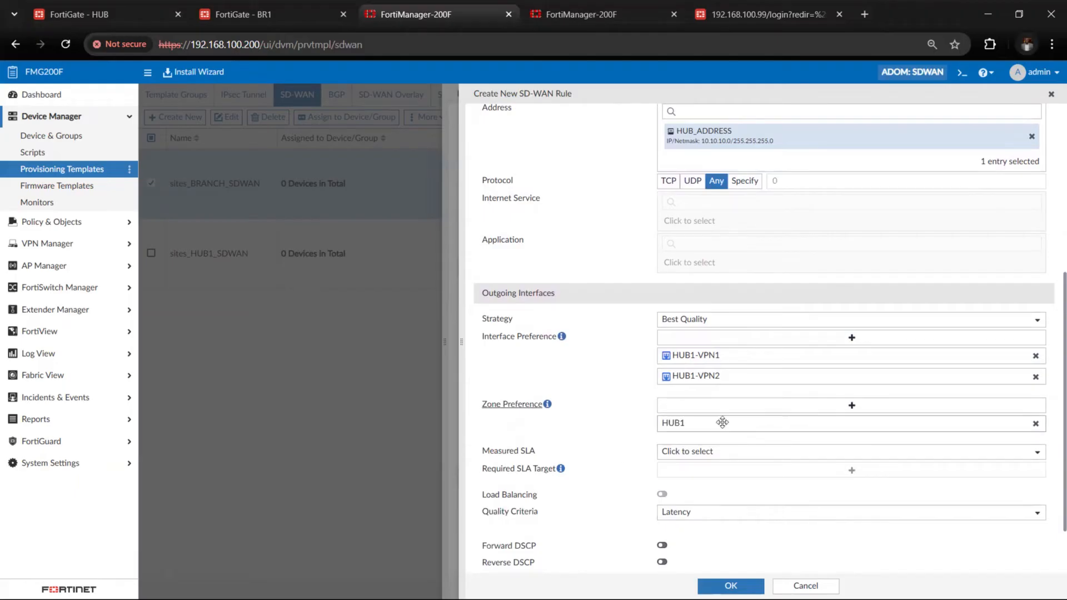
pyautogui.click(829, 409)
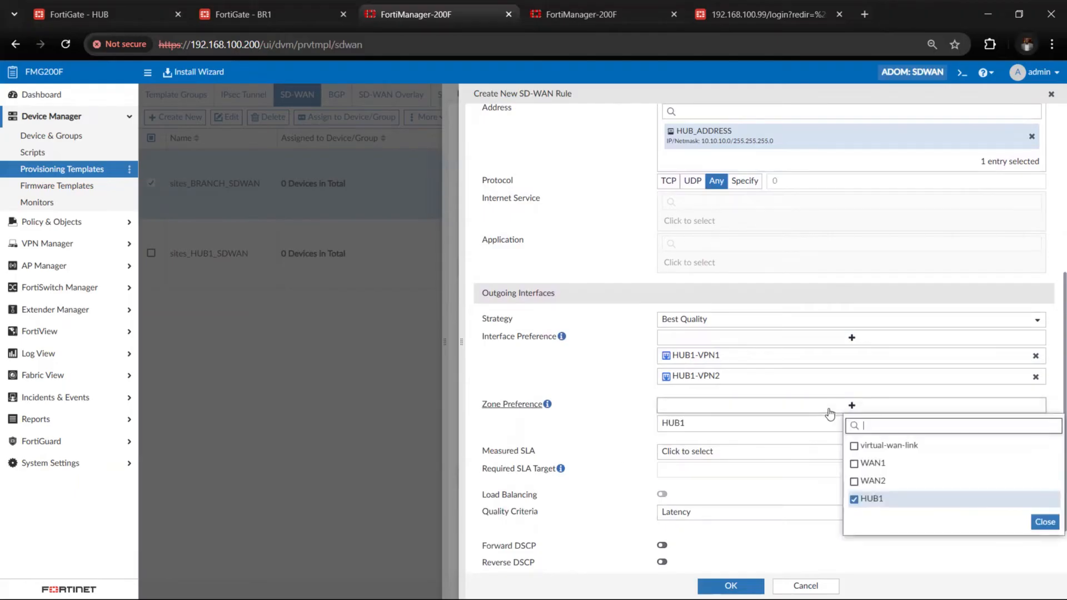
pyautogui.click(1044, 522)
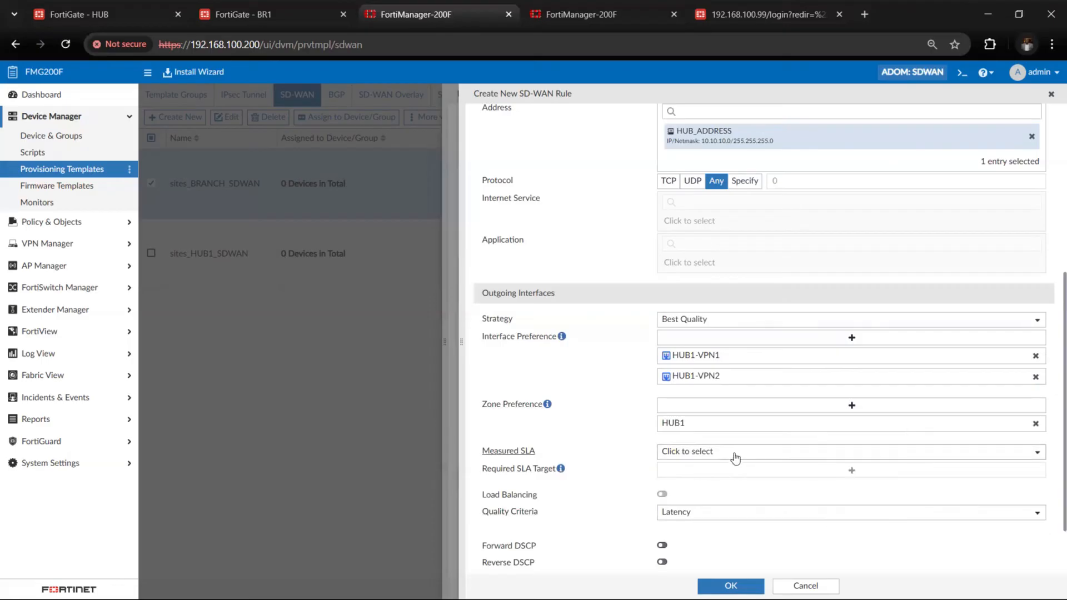
# Set the measured SLA to HUB1_HC and save the To_HUB rule
pyautogui.scroll(-2, 737, 457)
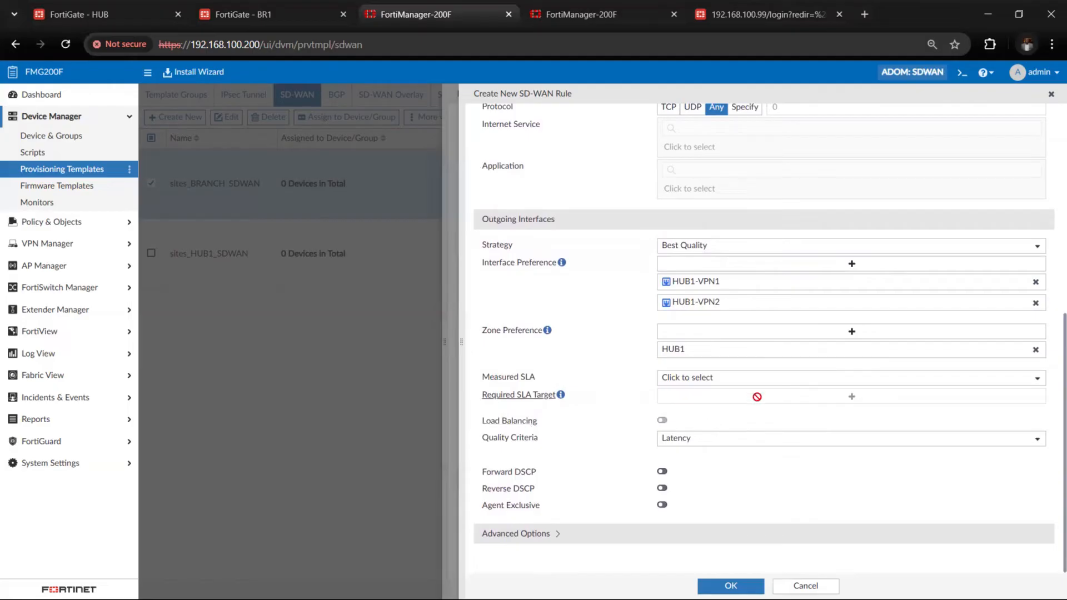
pyautogui.click(711, 383)
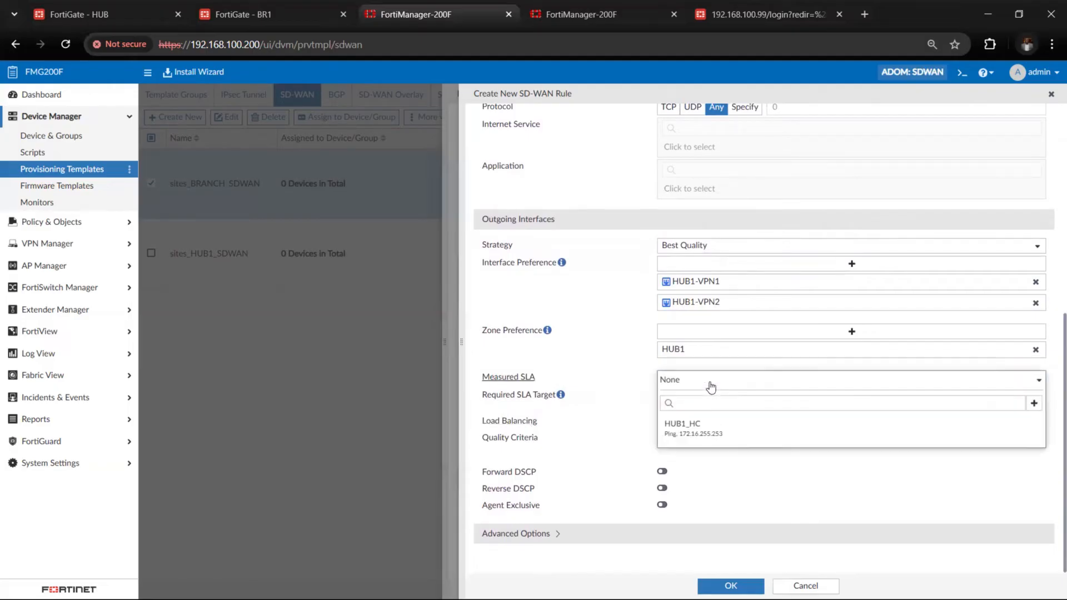
pyautogui.click(705, 431)
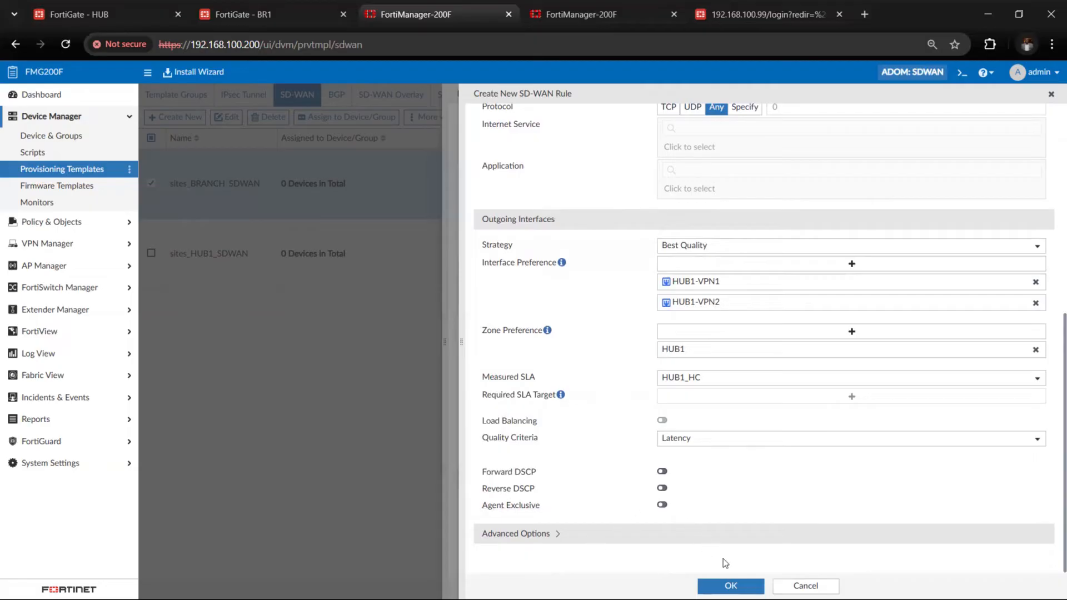
pyautogui.click(731, 586)
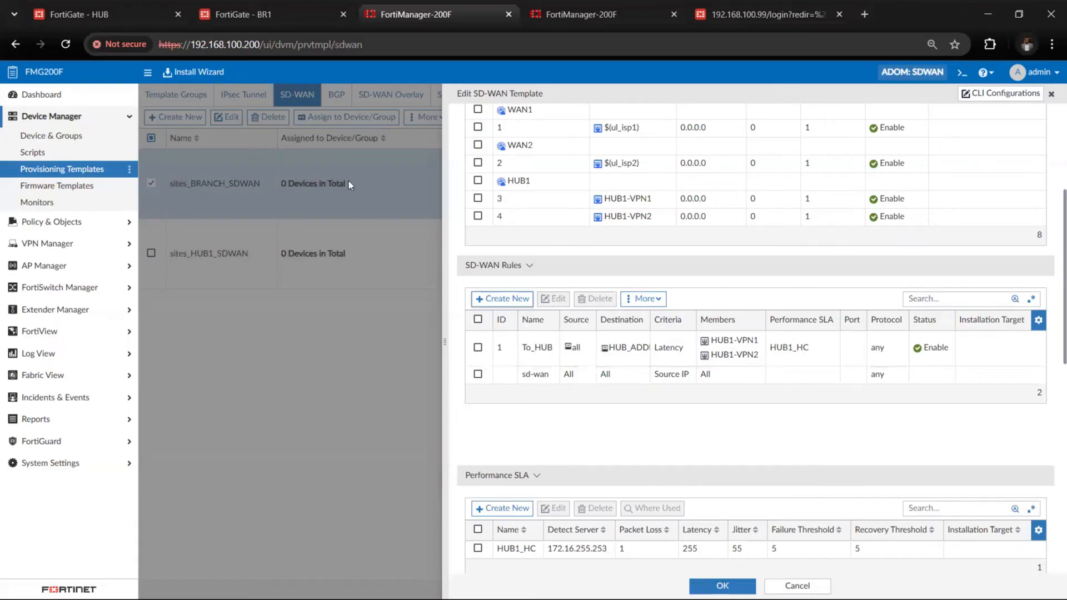
# Look up the HUB1-Lo loopback address among the HUB FortiGate's interfaces, glance at BR1's interfaces, and return to the FortiManager template
pyautogui.click(125, 15)
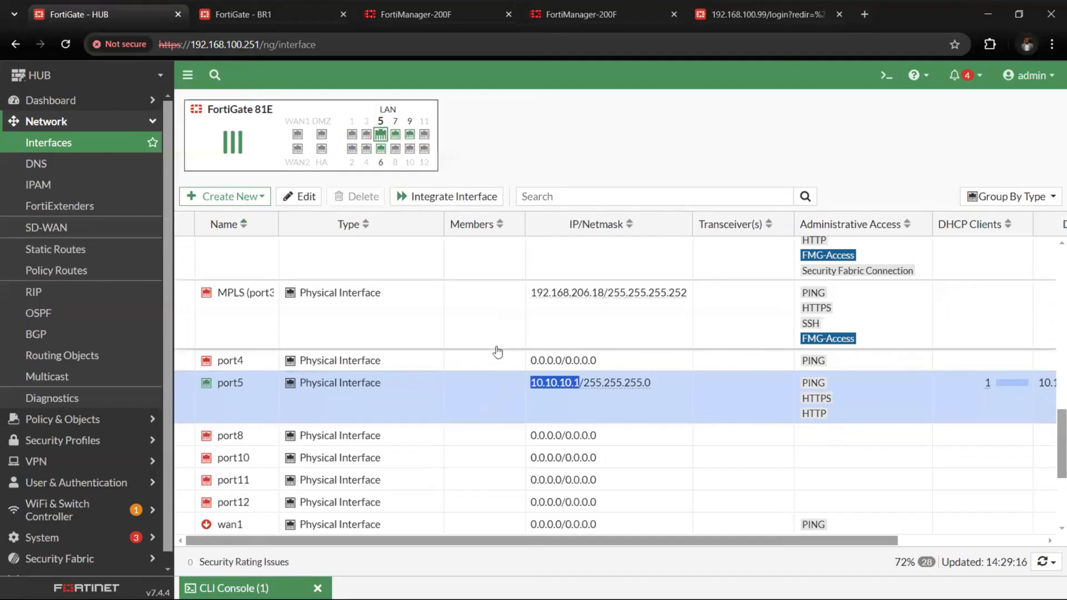
pyautogui.scroll(10, 497, 351)
pyautogui.scroll(-3, 498, 352)
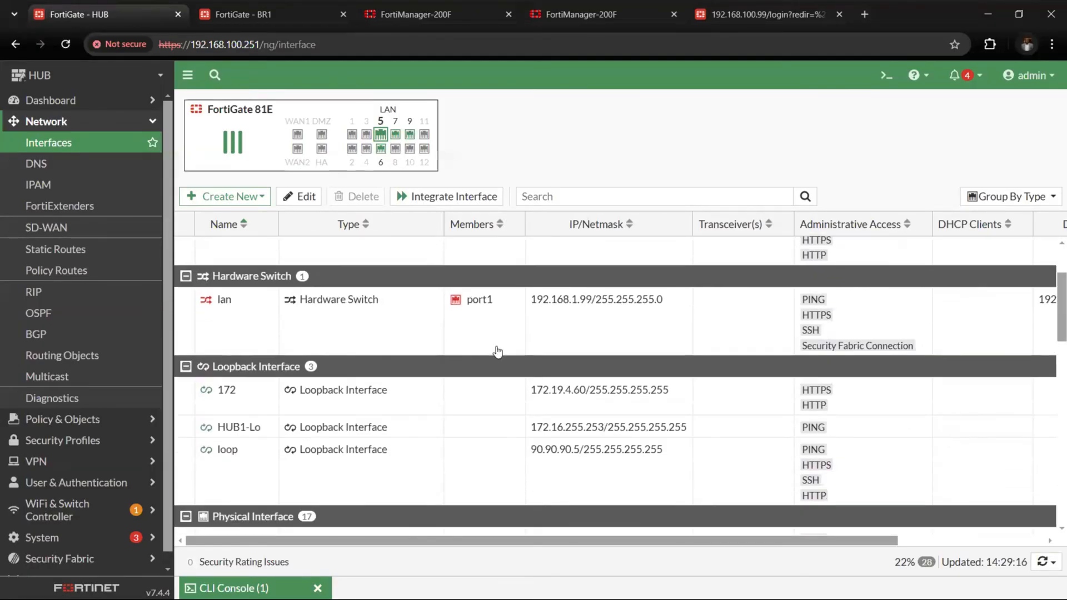
pyautogui.moveTo(535, 414); pyautogui.dragTo(604, 416)
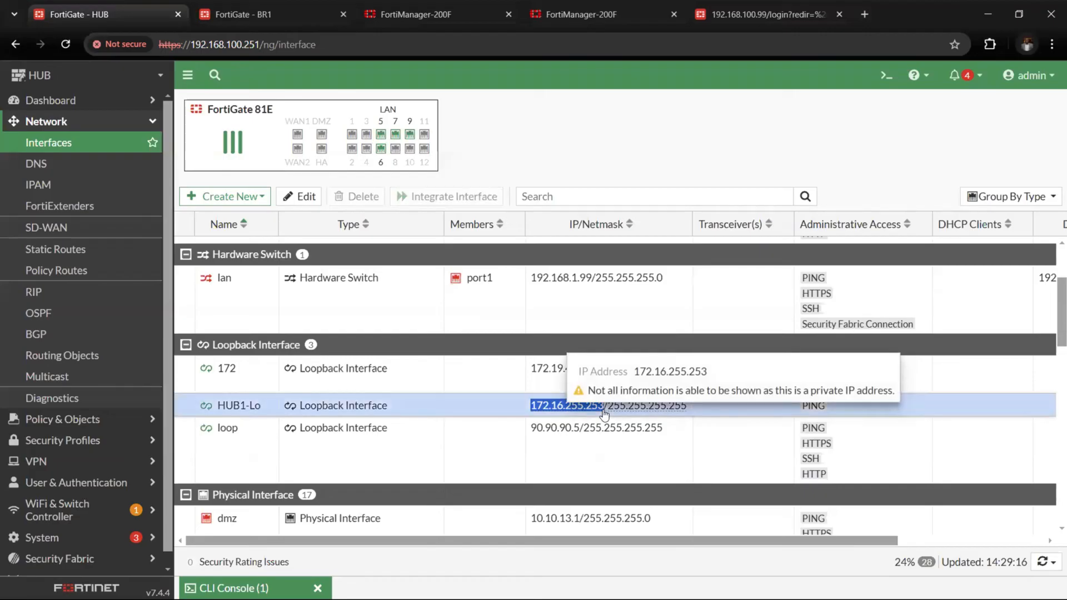
pyautogui.click(256, 14)
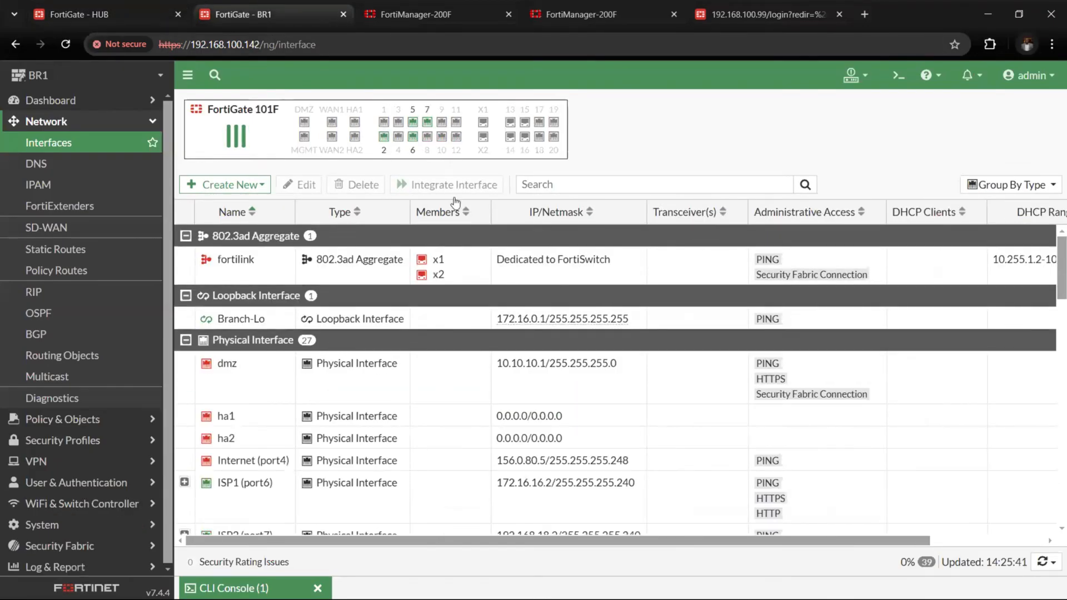
pyautogui.click(411, 14)
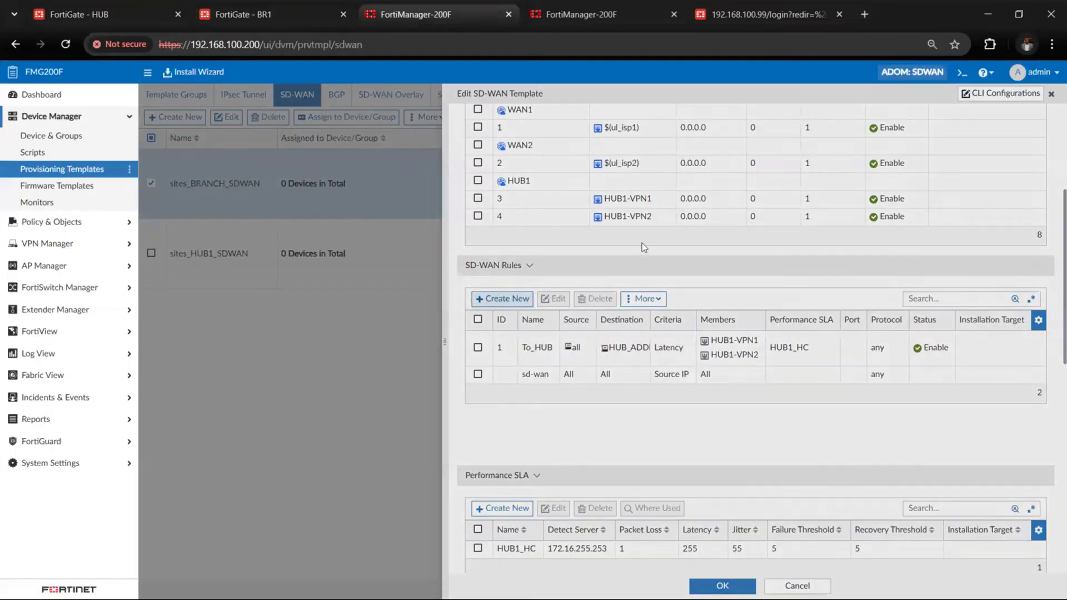
# Start a new SD-WAN rule named LOOP_BACK in the sites_BRANCH_SDWAN template
pyautogui.click(502, 299)
pyautogui.click(705, 128)
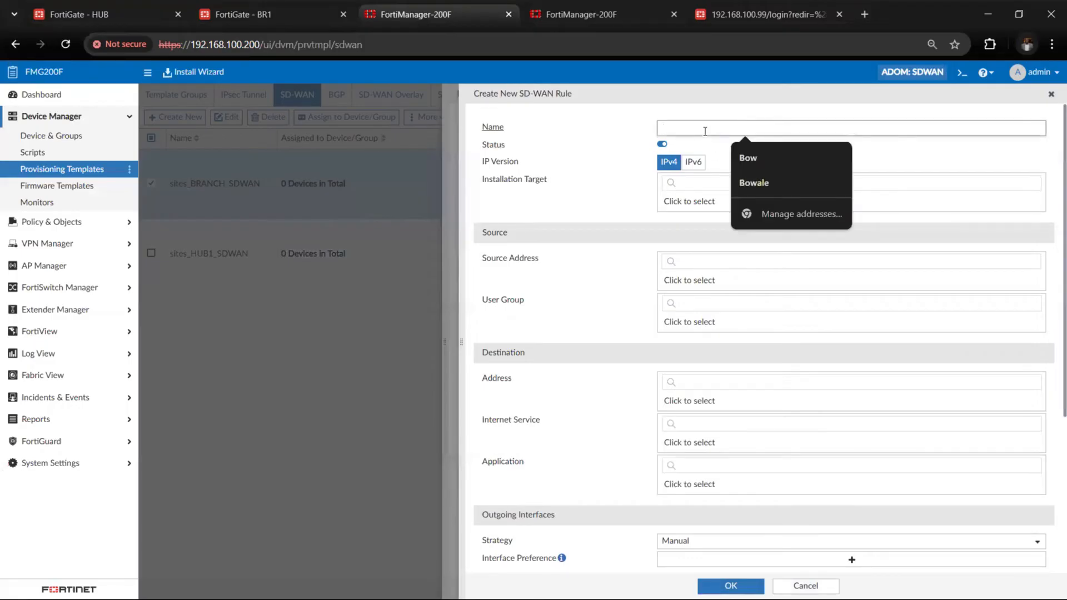
pyautogui.write('LOOP_BACK')
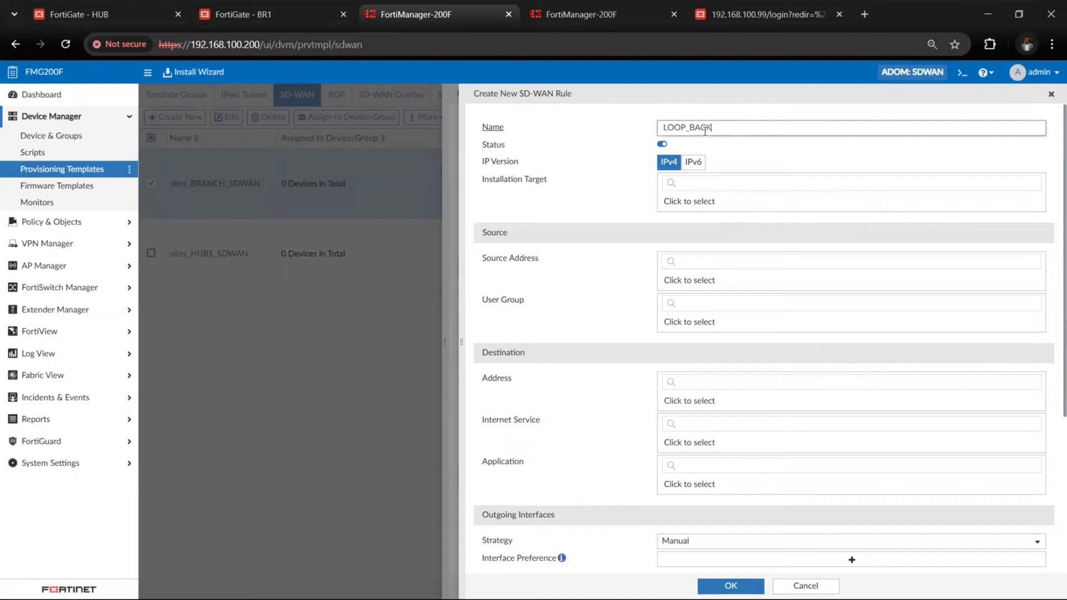
# Define a new firewall address HUB_LOOP with IP/netmask 172.16.255.253/32 from the rule's source address selection
pyautogui.click(698, 283)
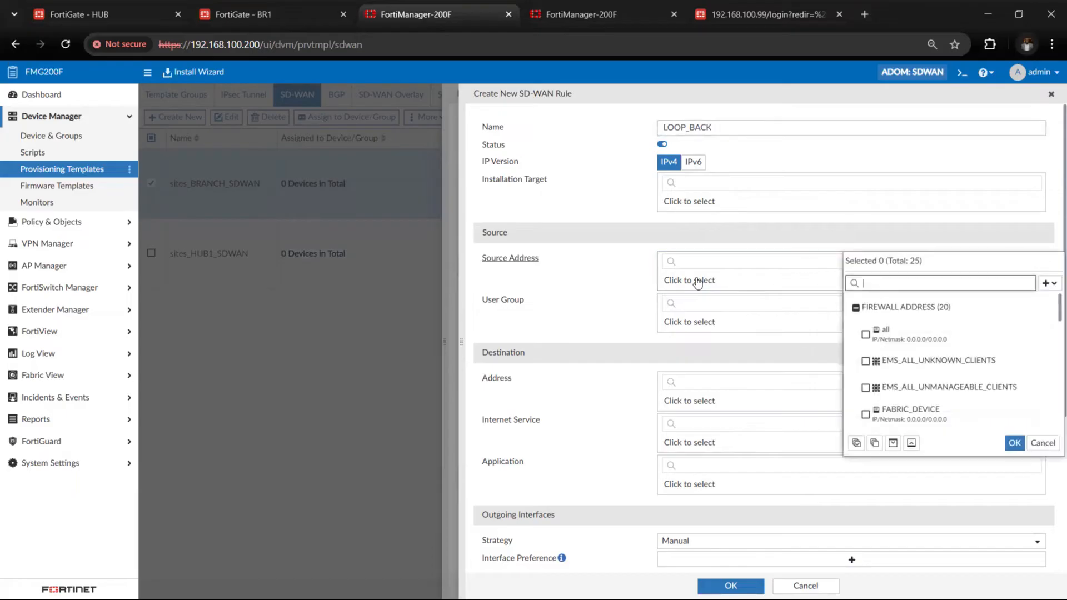
pyautogui.click(1047, 284)
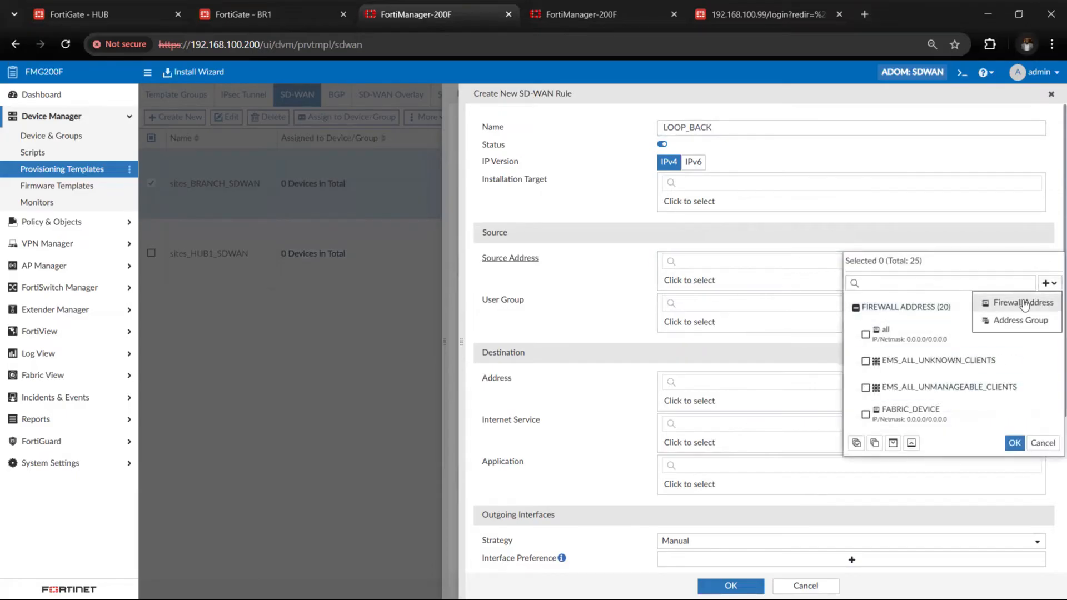
pyautogui.click(1034, 302)
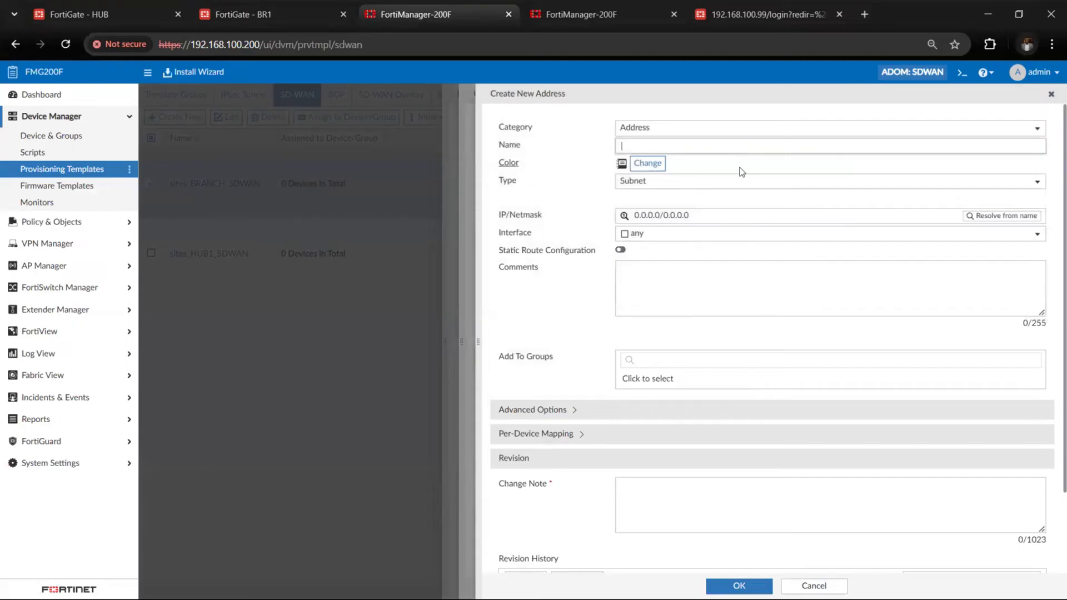
pyautogui.write('HUB_LOOP')
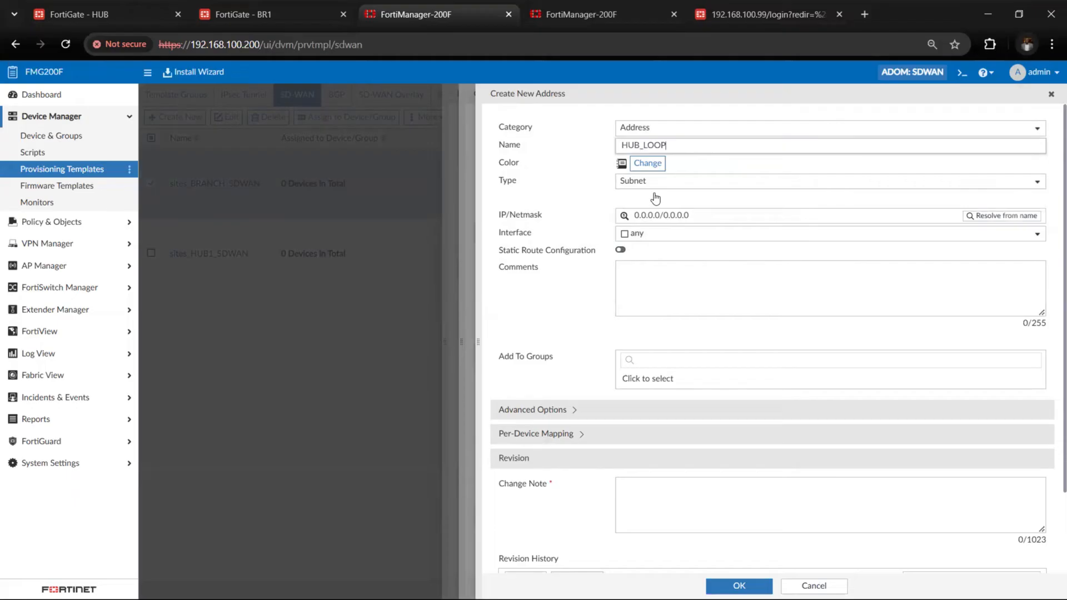
pyautogui.click(703, 215)
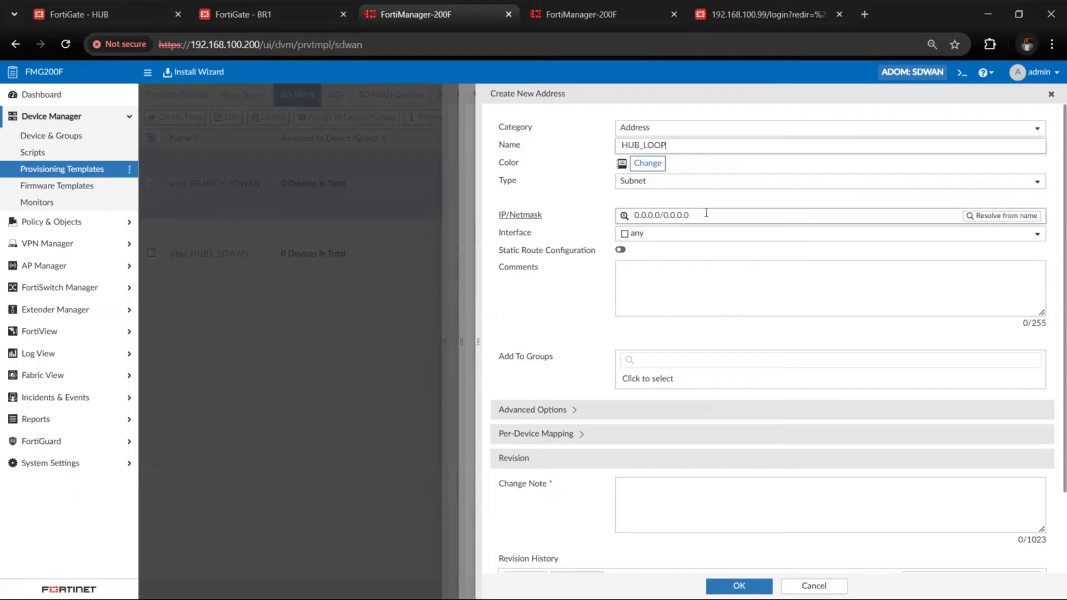
pyautogui.moveTo(703, 215); pyautogui.dragTo(611, 204)
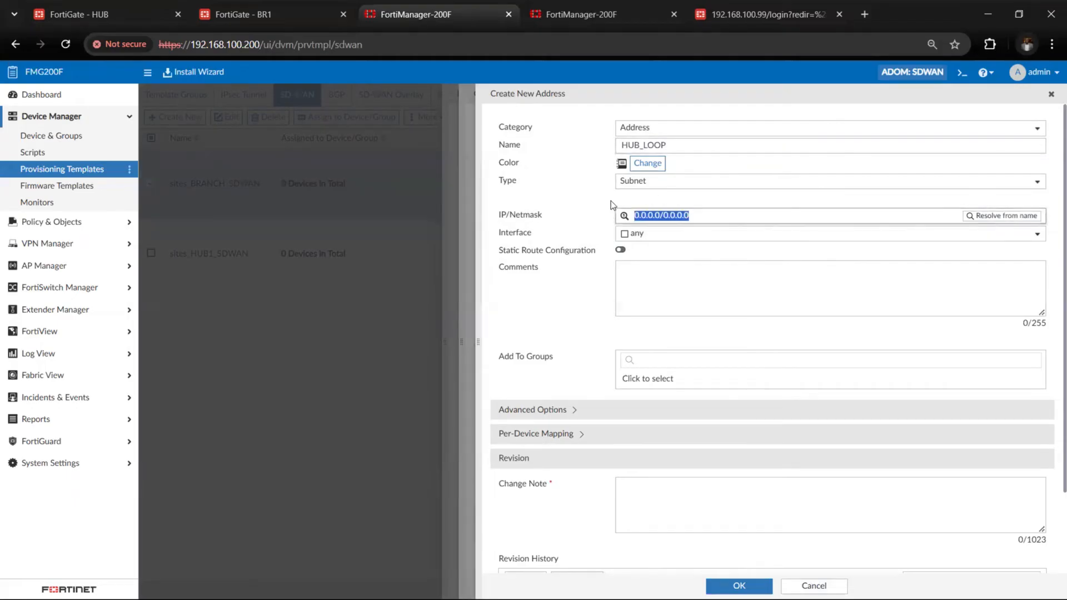
pyautogui.write('172.16.255.253')
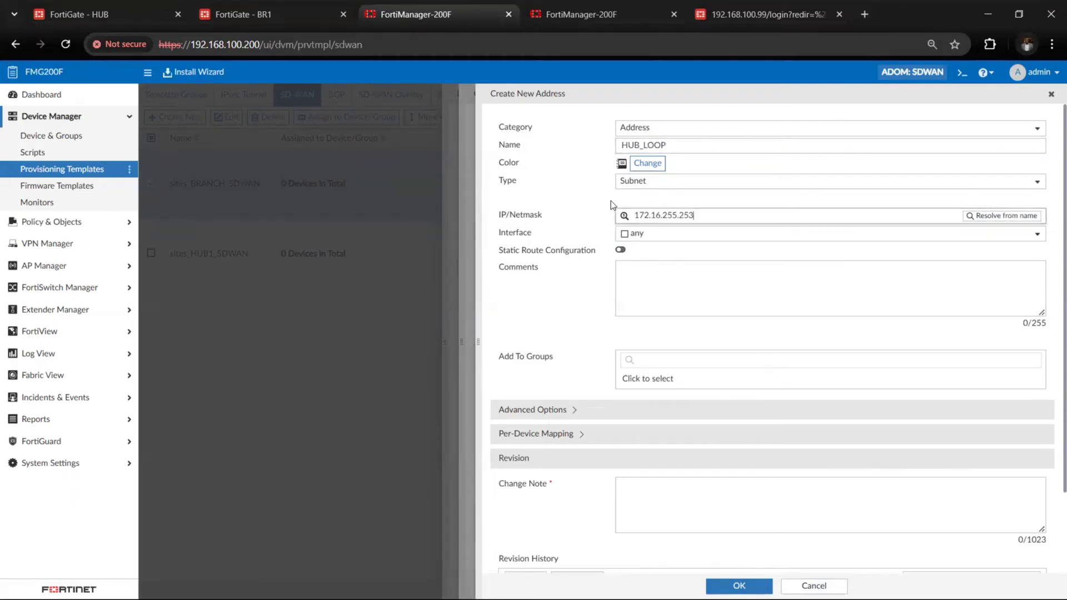
pyautogui.write('/32')
# Save the HUB_LOOP address with the change note loopback
pyautogui.click(593, 295)
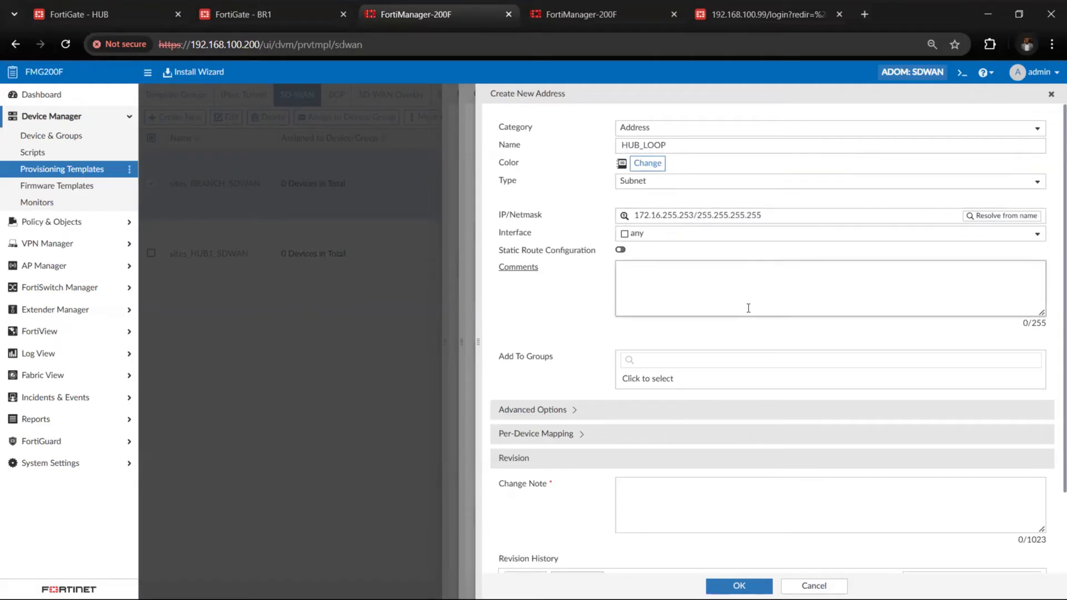
pyautogui.click(708, 518)
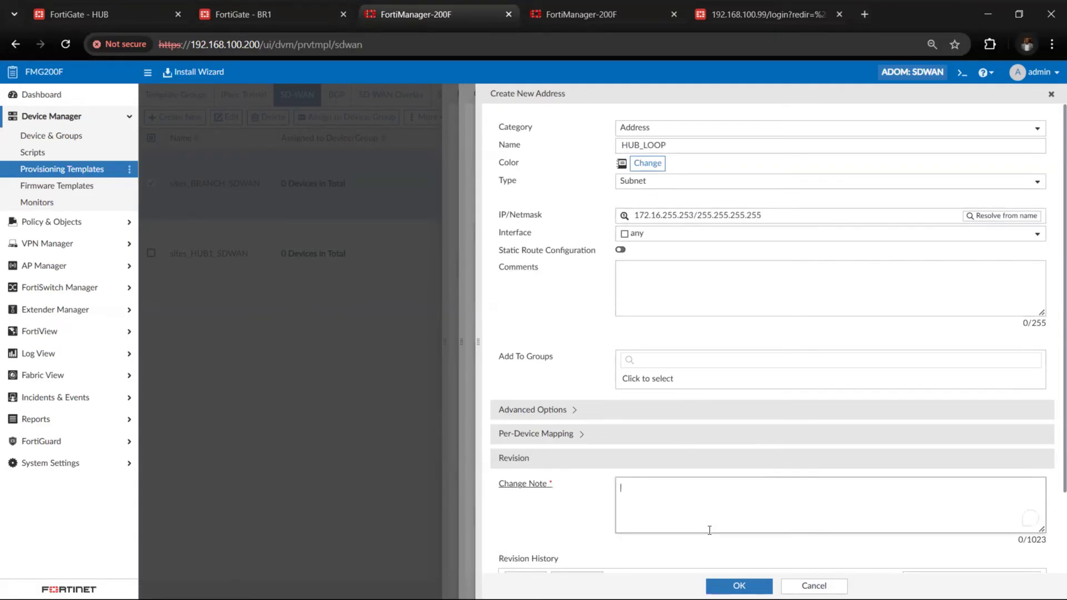
pyautogui.write('looopback')
pyautogui.click(739, 586)
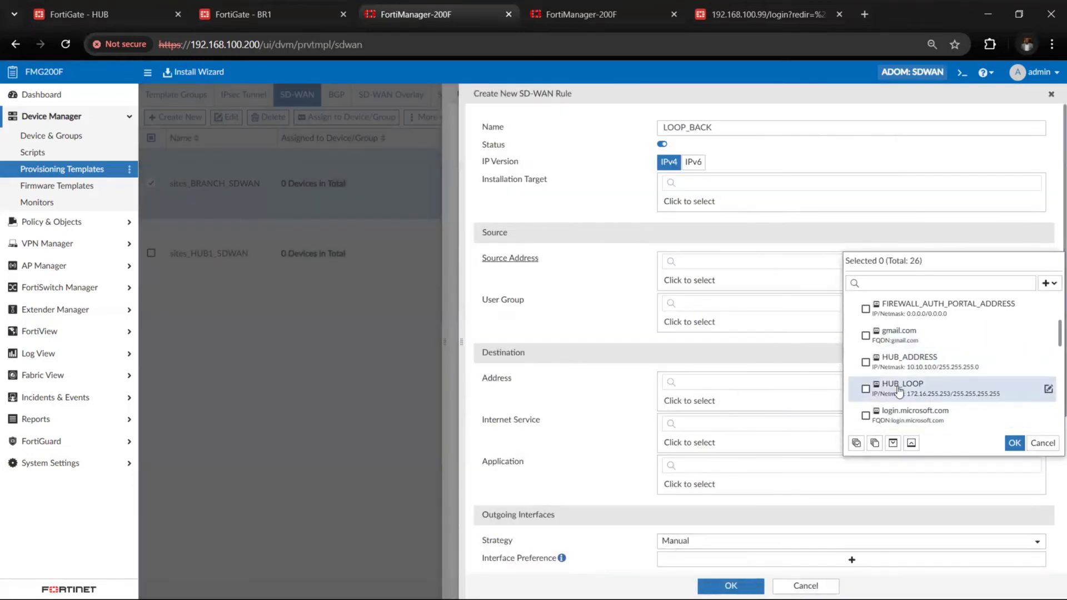
pyautogui.scroll(-1, 900, 398)
pyautogui.scroll(-2, 900, 398)
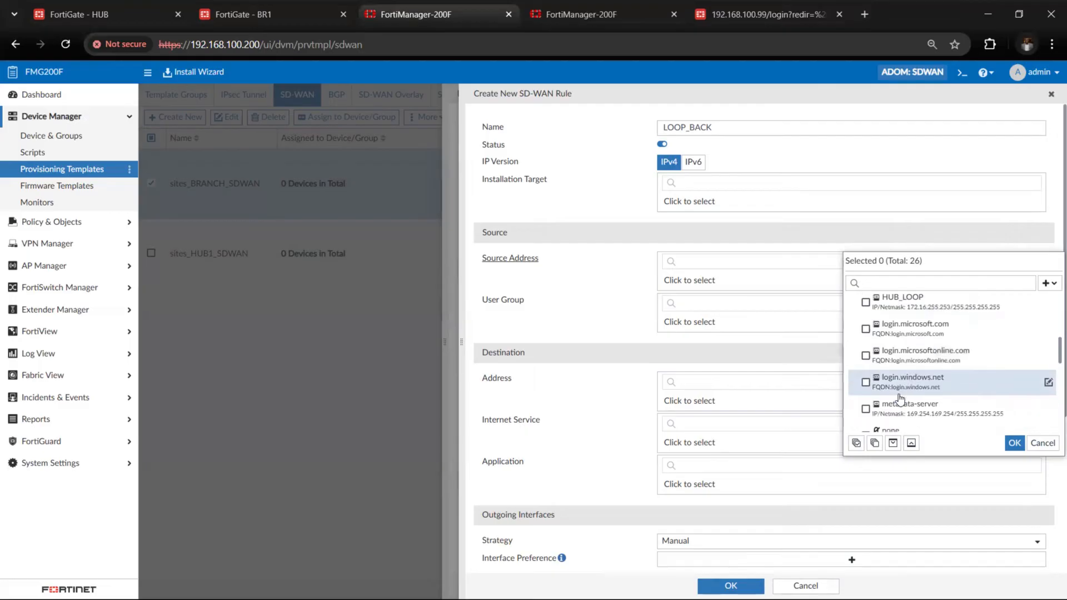
pyautogui.scroll(1, 870, 311)
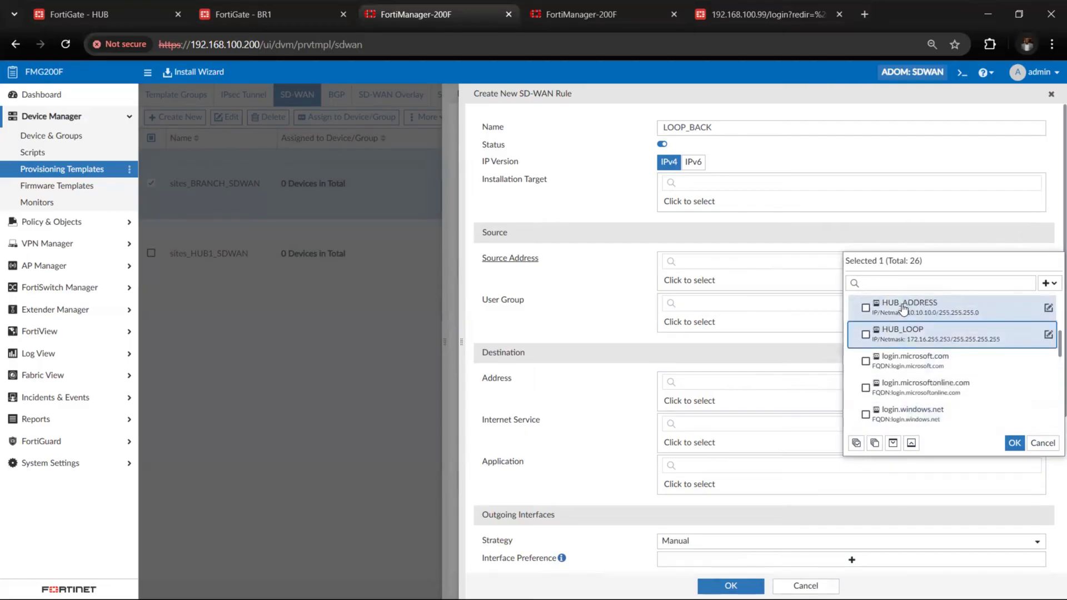
pyautogui.click(867, 333)
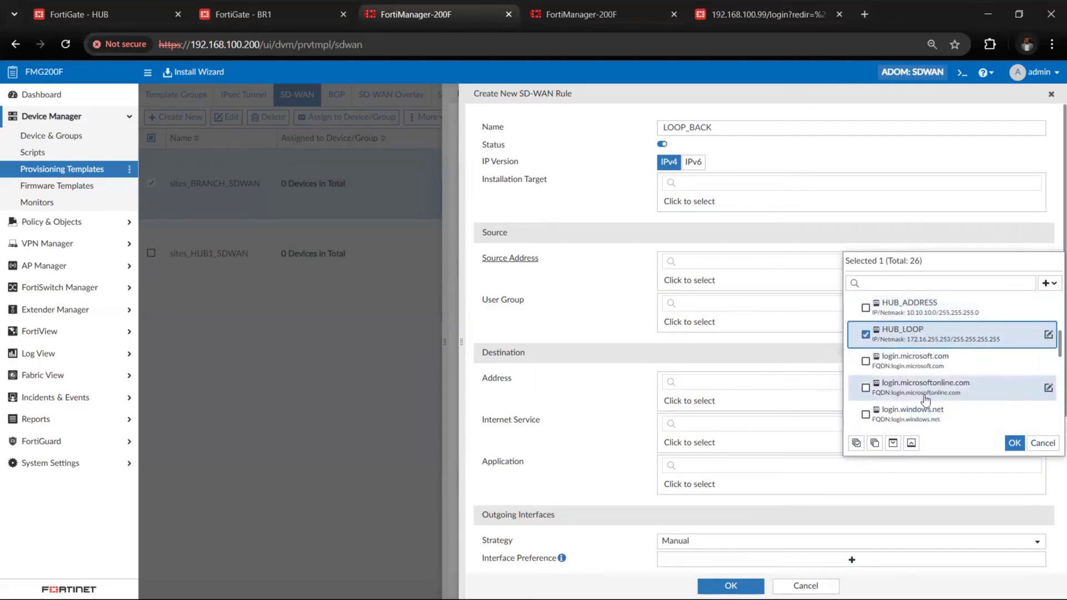
pyautogui.click(1015, 443)
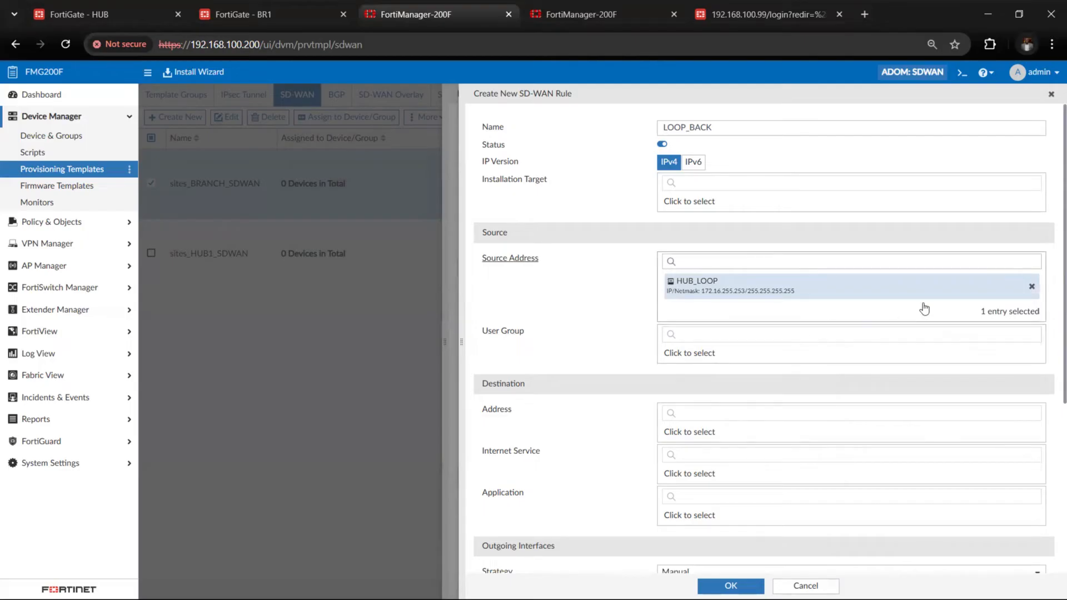
pyautogui.click(1032, 289)
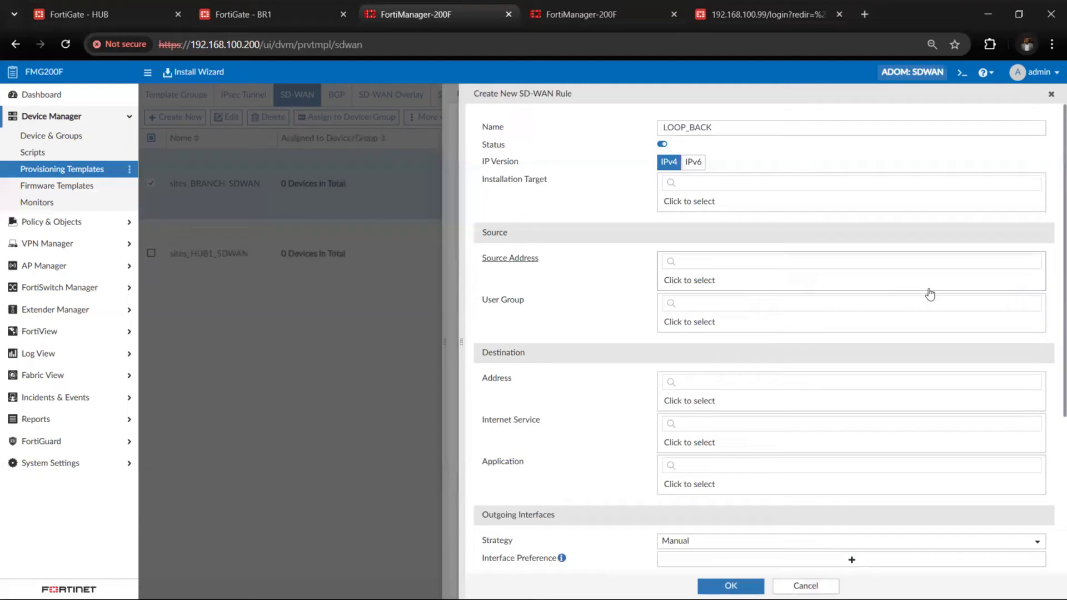
# Select all as the source address of the LOOP_BACK rule
pyautogui.click(863, 284)
pyautogui.click(888, 284)
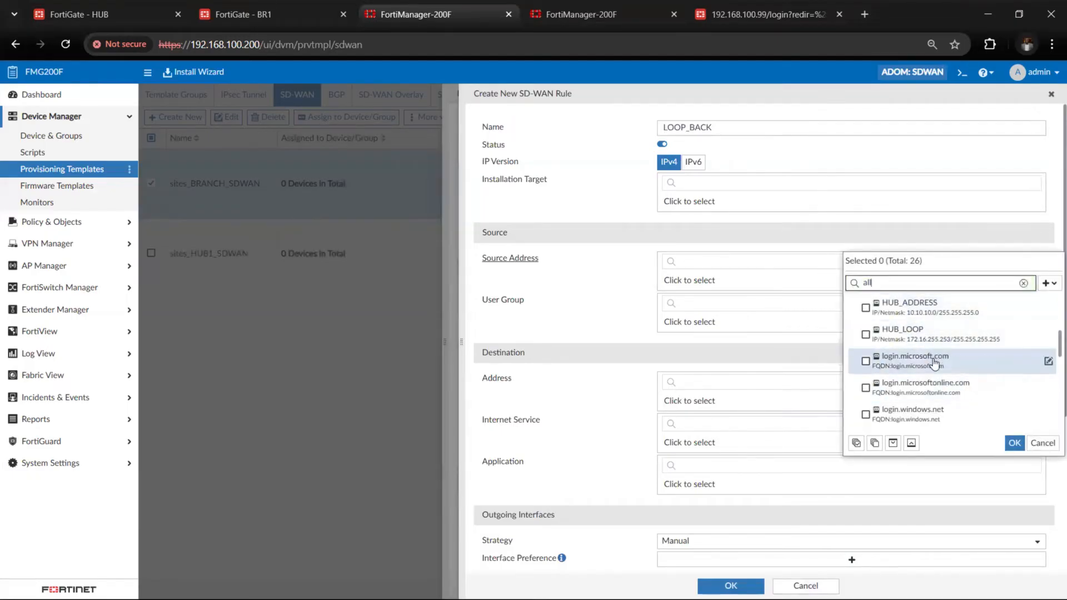
pyautogui.scroll(-5, 938, 395)
pyautogui.scroll(-5, 937, 396)
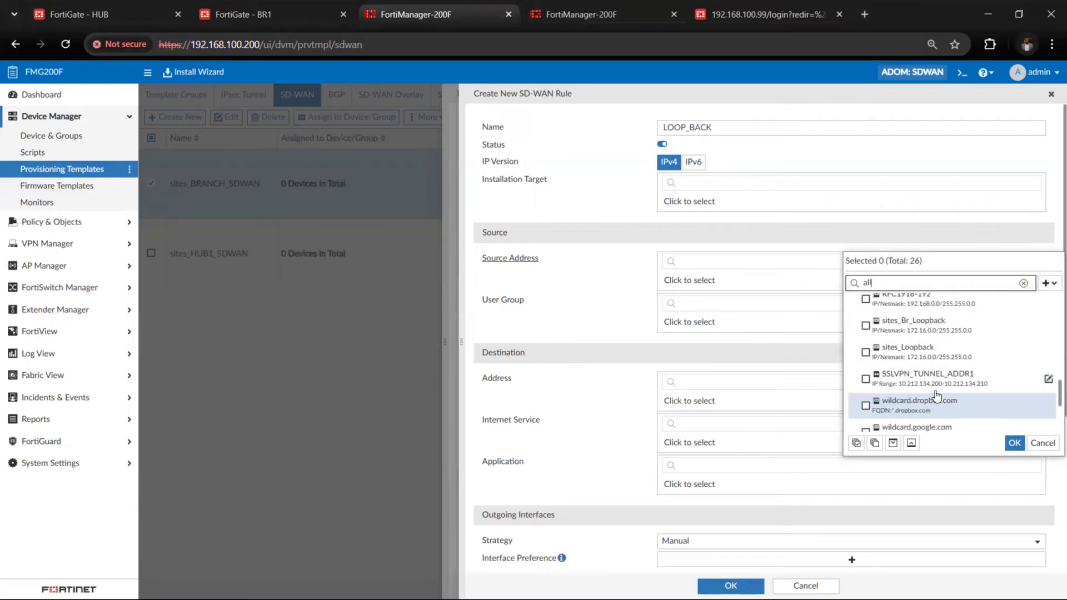
pyautogui.scroll(-3, 938, 396)
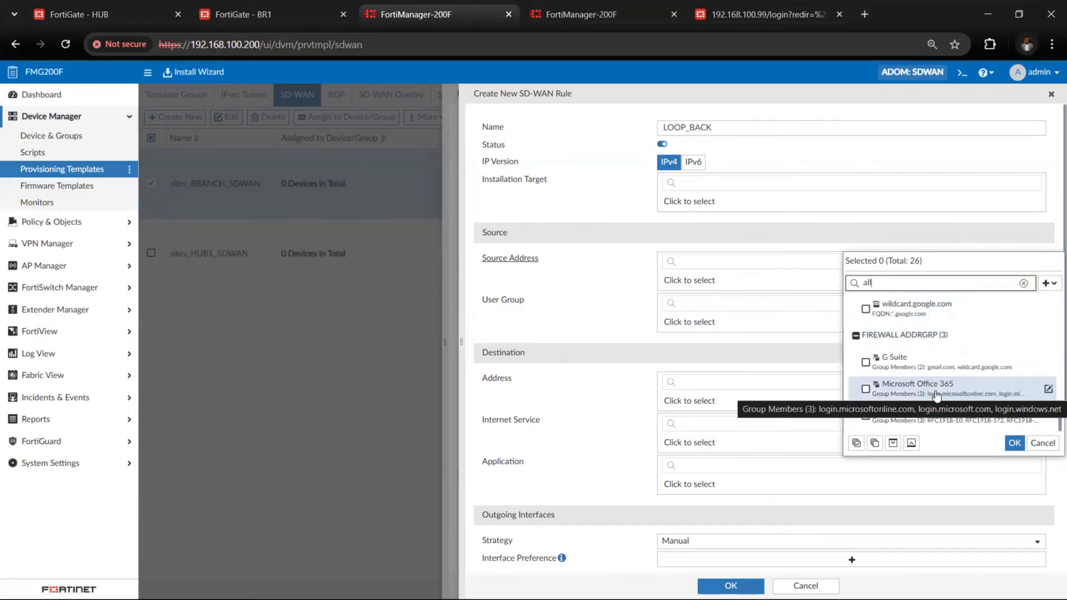
pyautogui.scroll(12, 937, 395)
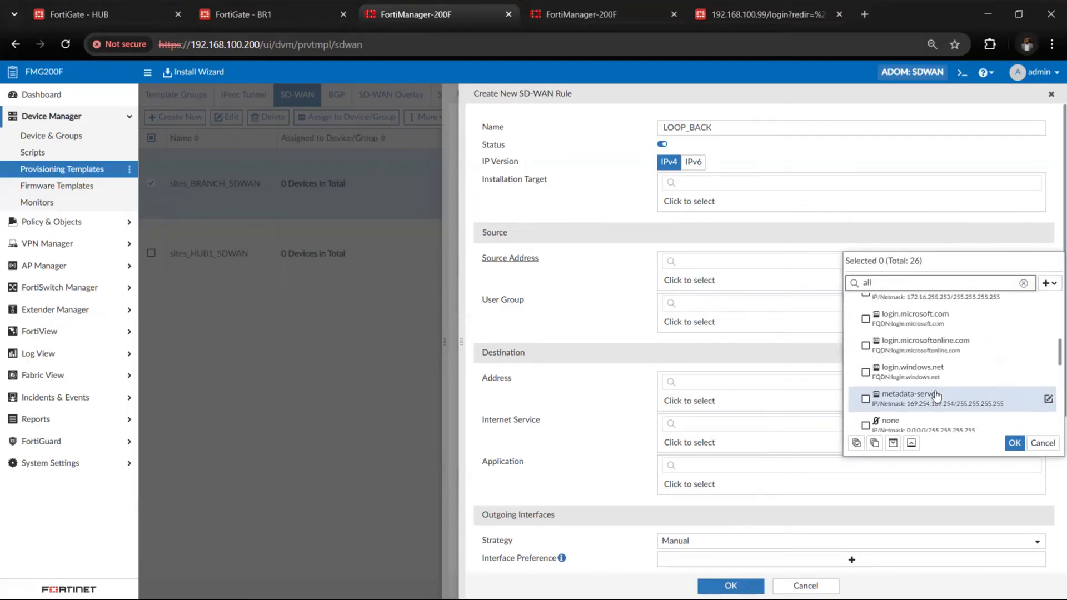
pyautogui.click(865, 334)
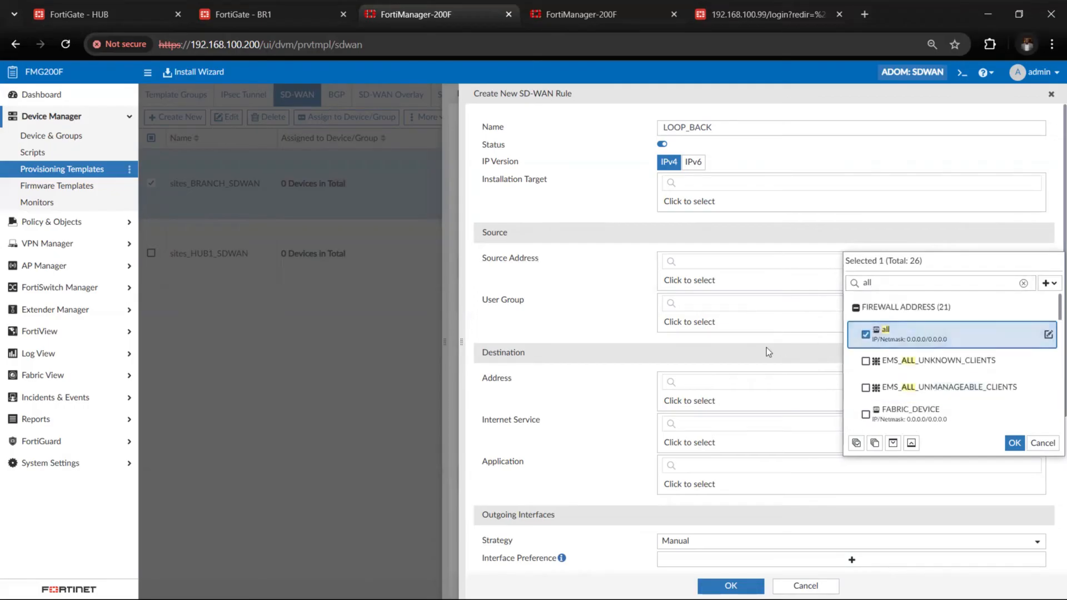
pyautogui.click(1015, 443)
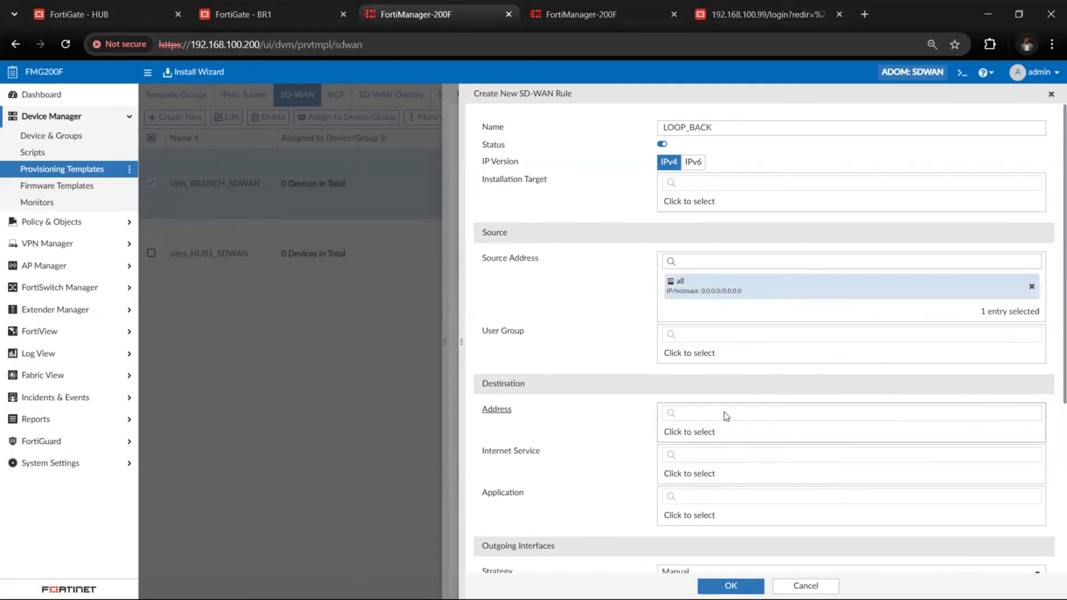
# Create firewall address hub_loop as 172.16.255.253/255.255.255.255 with change note loop from the destination address selection, accepting the duplicate values
pyautogui.click(726, 437)
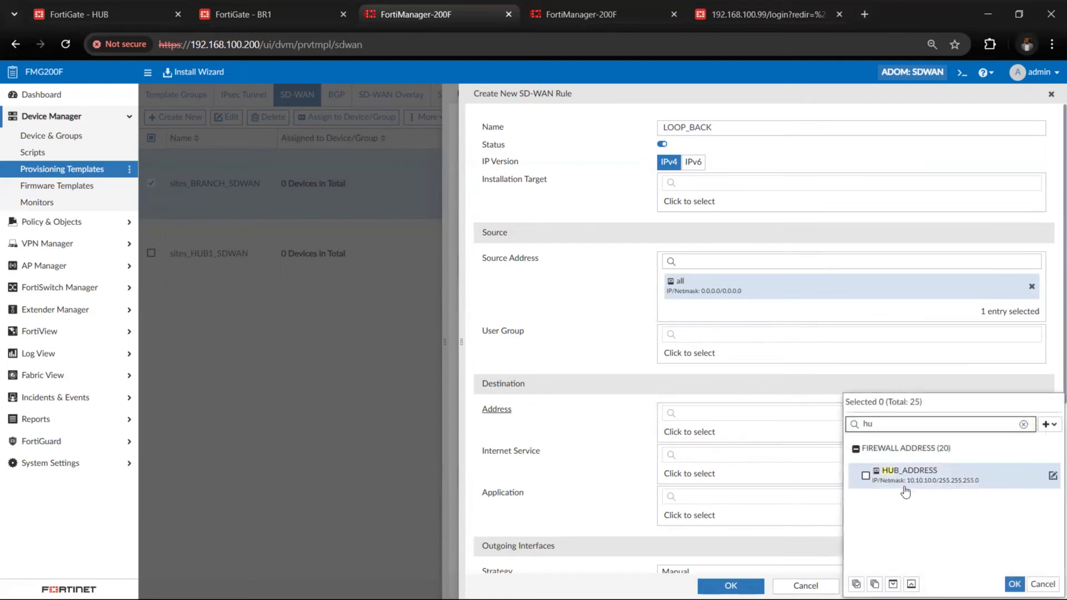
pyautogui.press('BackSpace')
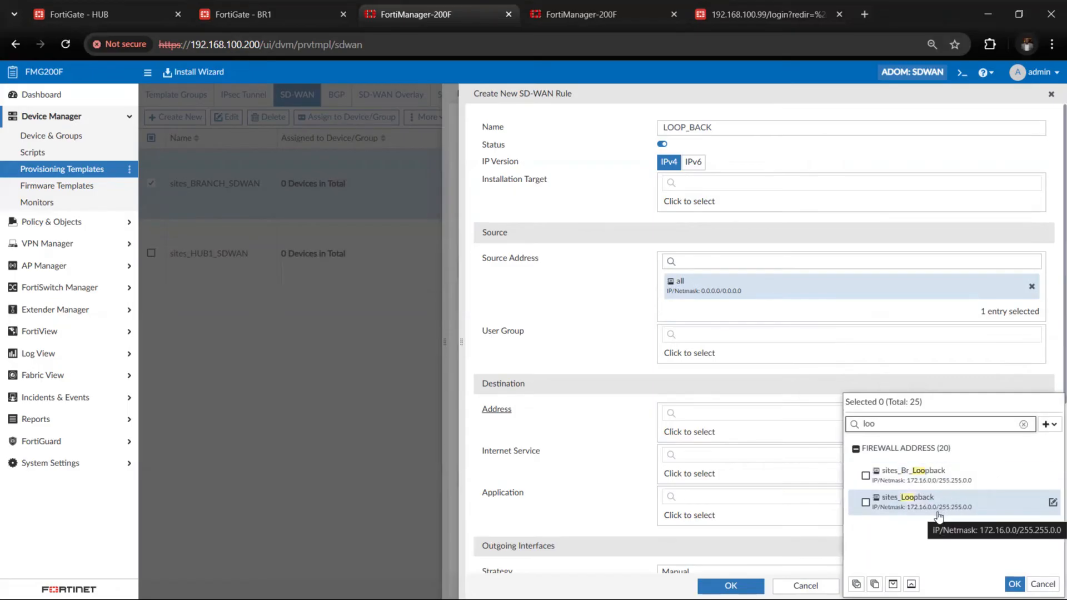
pyautogui.press('BackSpace')
pyautogui.press('BackSpace')
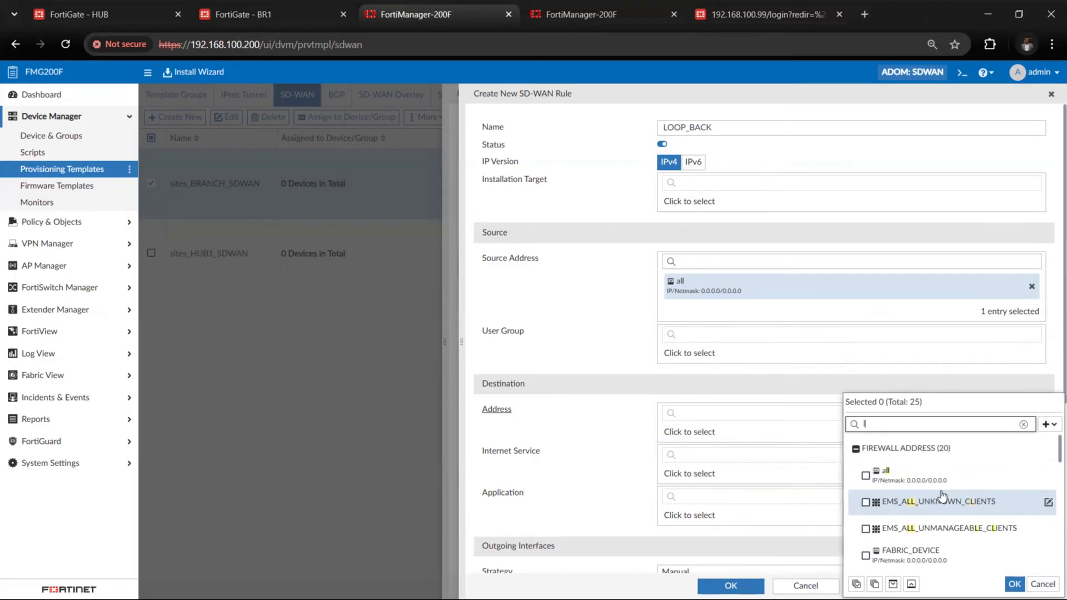
pyautogui.scroll(-5, 942, 494)
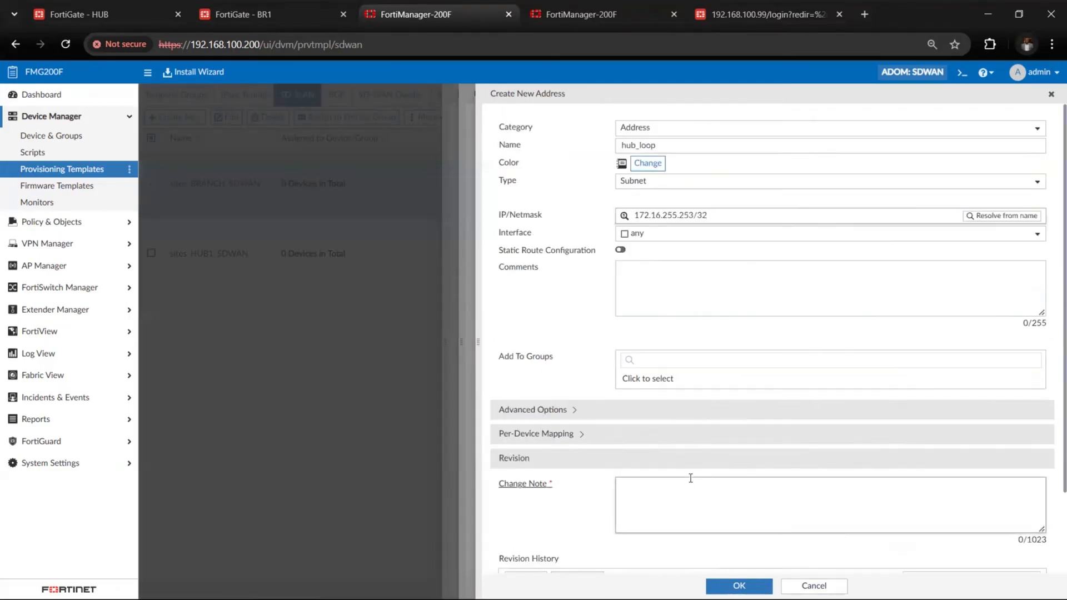
pyautogui.click(690, 479)
pyautogui.write('loop')
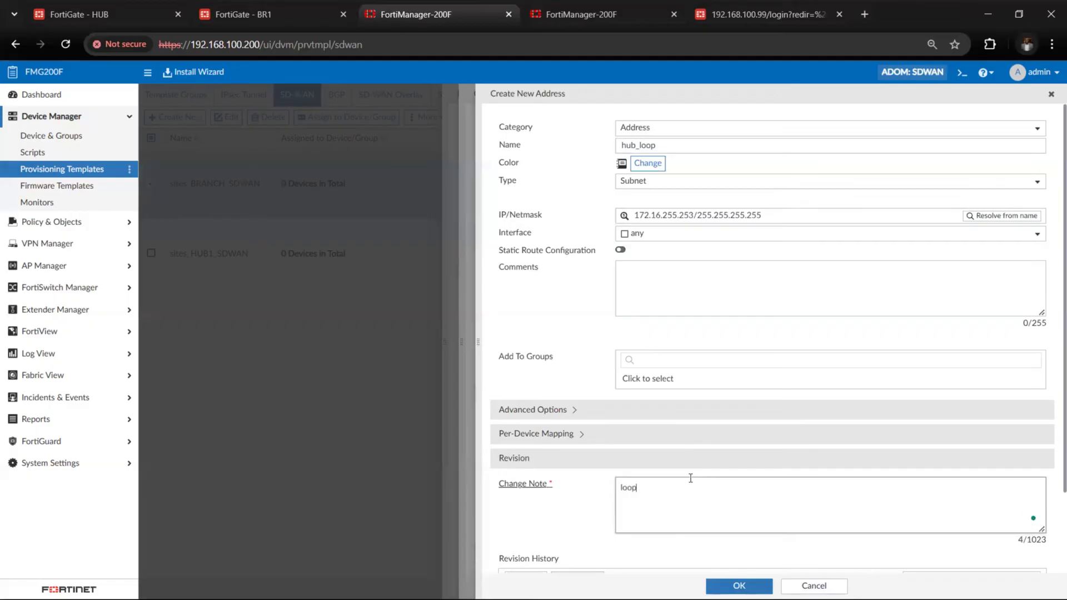
pyautogui.click(741, 585)
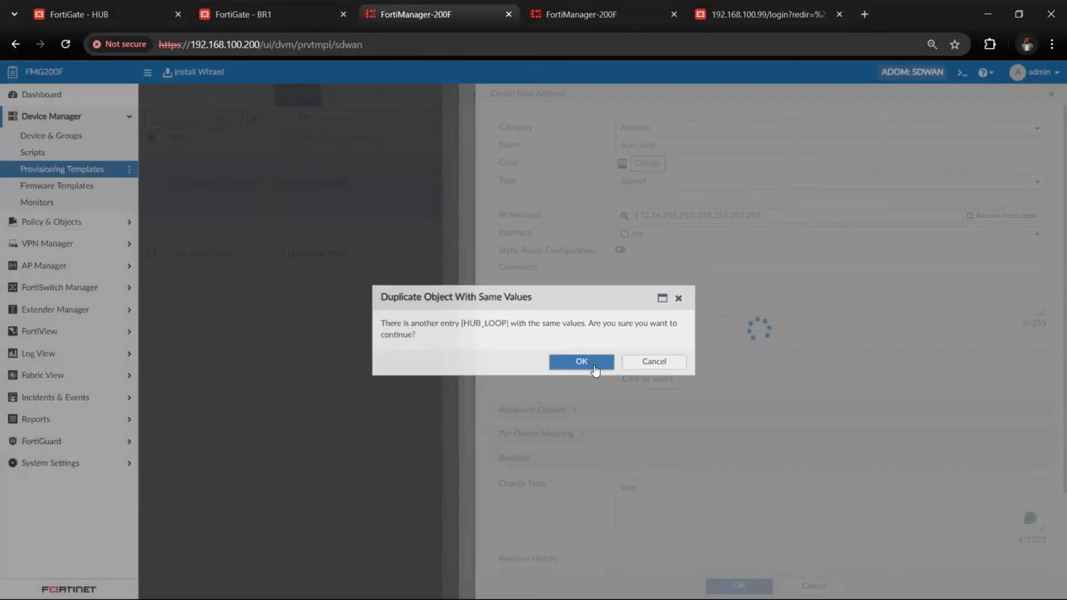
pyautogui.click(584, 363)
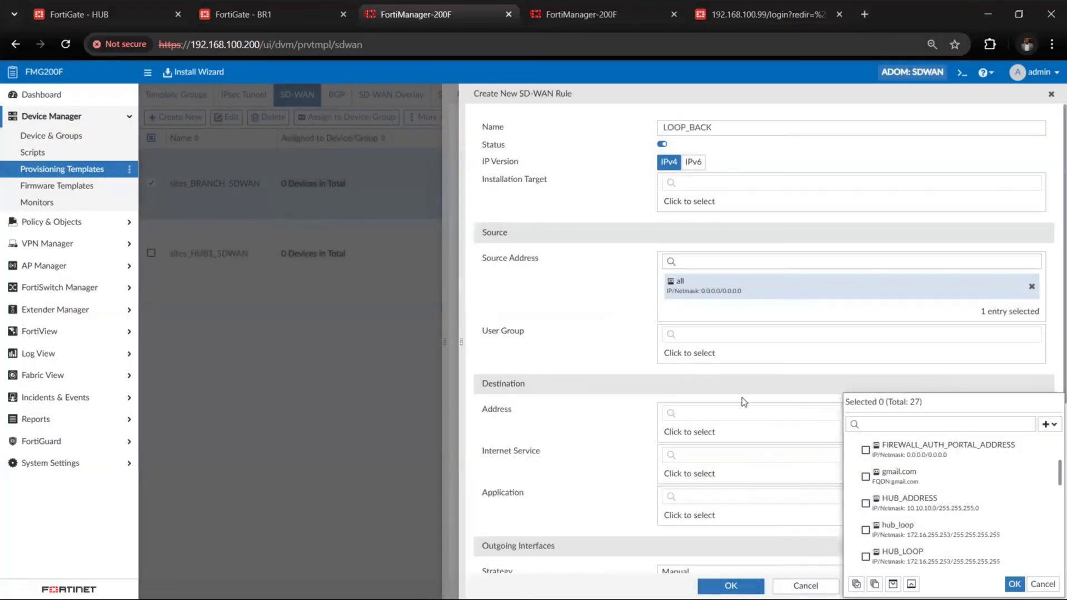
# Rename the hub_loop firewall address to hub_lo and save it with the change note hu
pyautogui.click(906, 530)
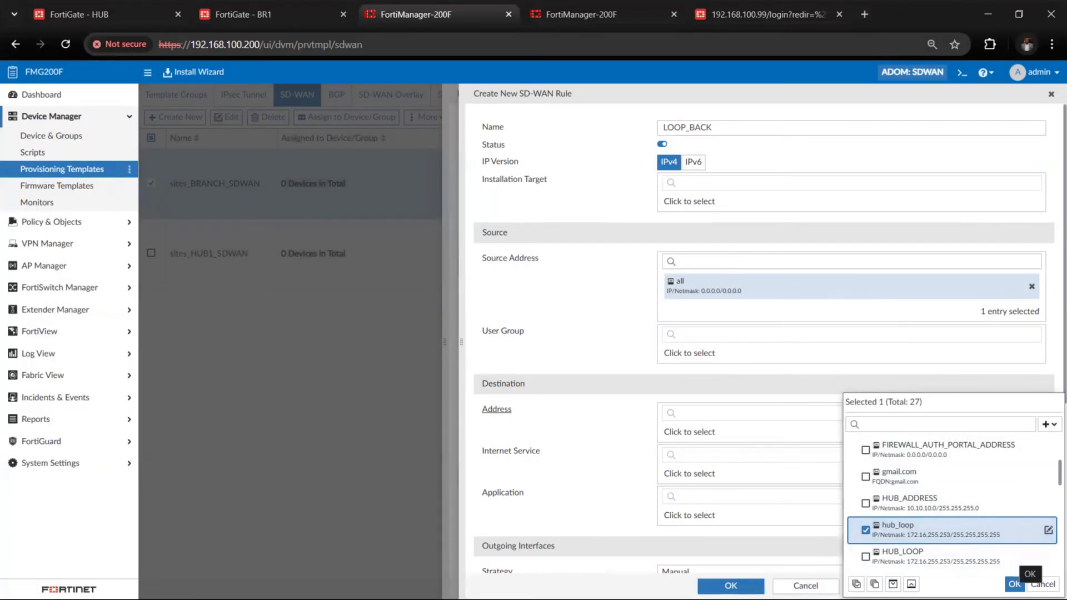
pyautogui.rightClick(961, 543)
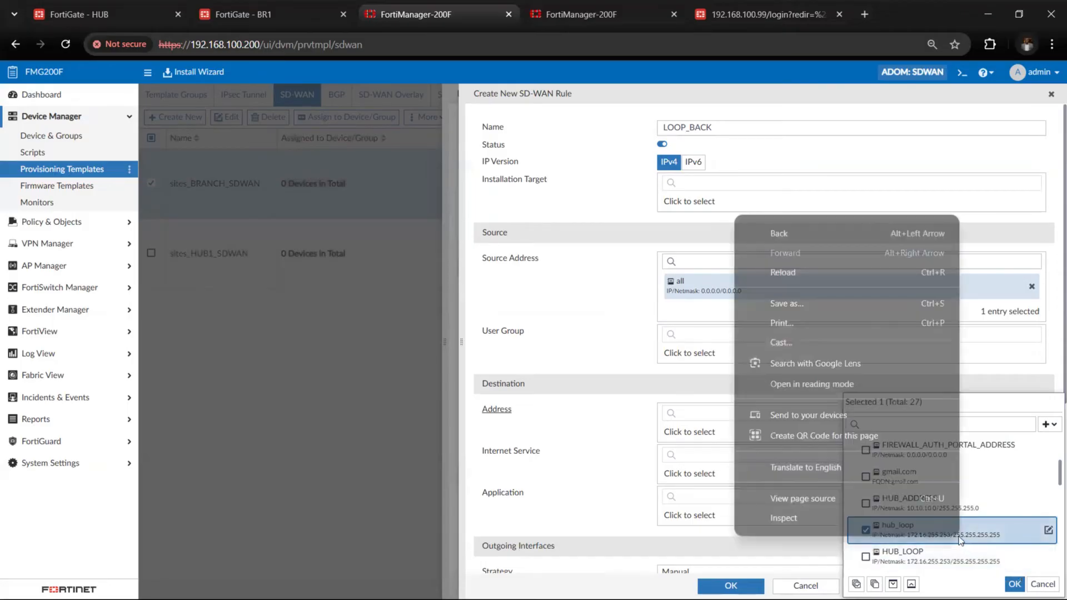
pyautogui.click(961, 542)
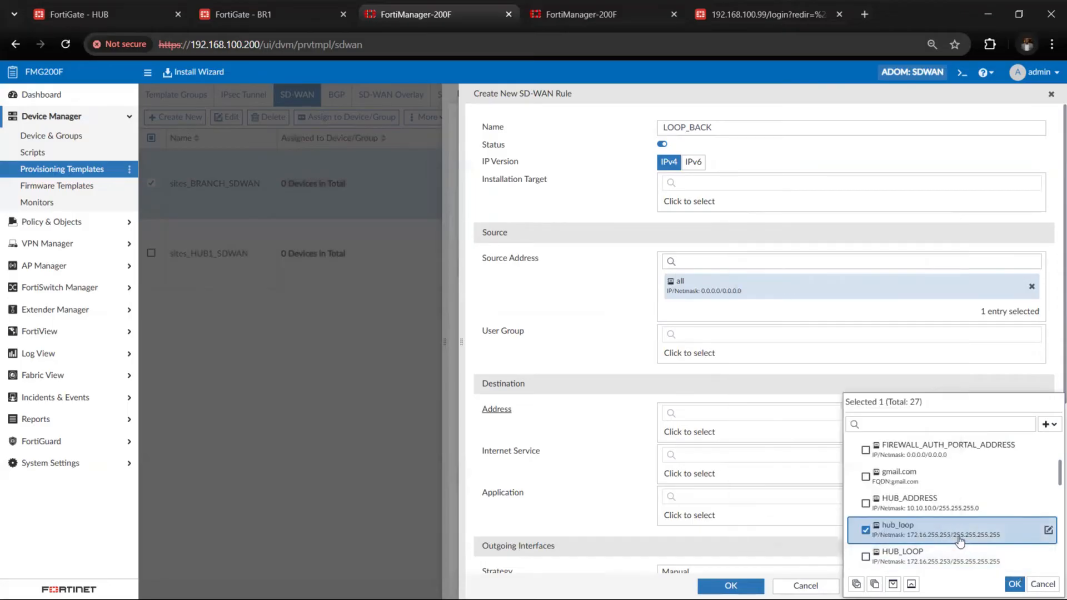
pyautogui.click(1048, 532)
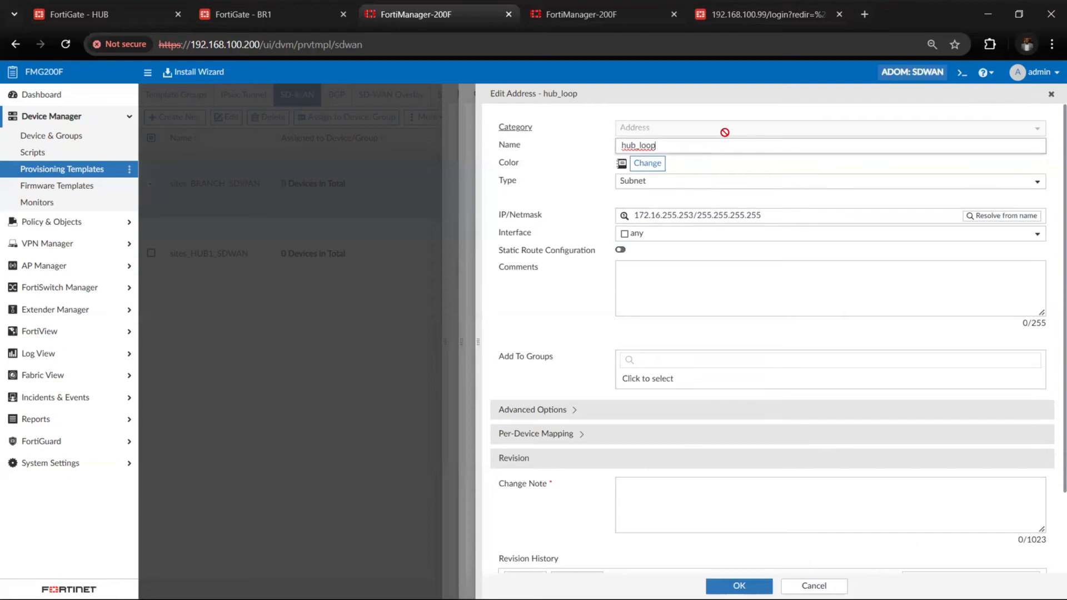
pyautogui.press('BackSpace')
pyautogui.press('BackSpace')
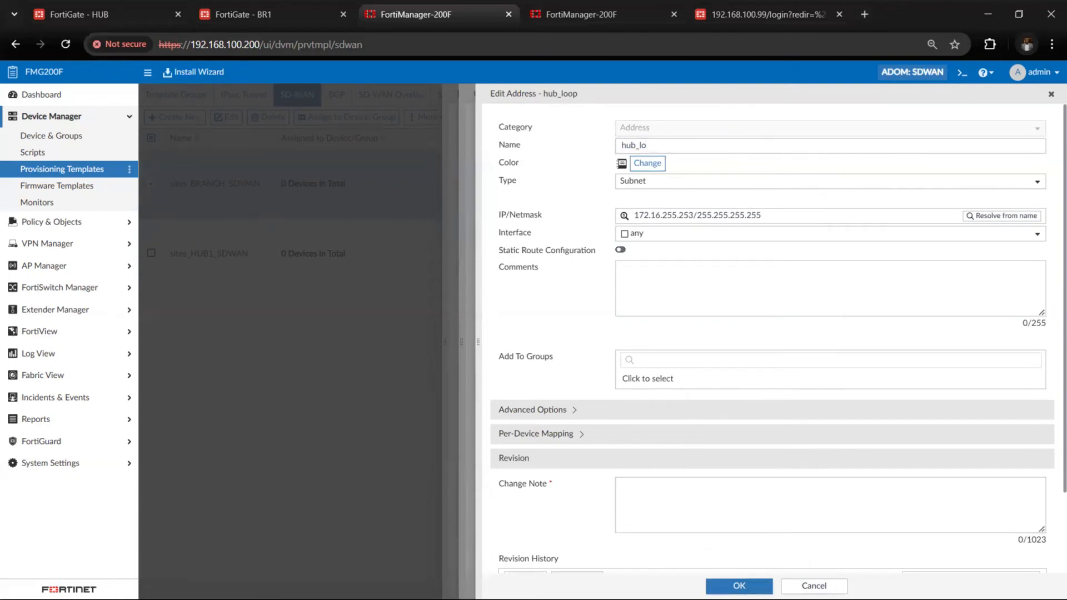
pyautogui.click(735, 584)
pyautogui.click(624, 167)
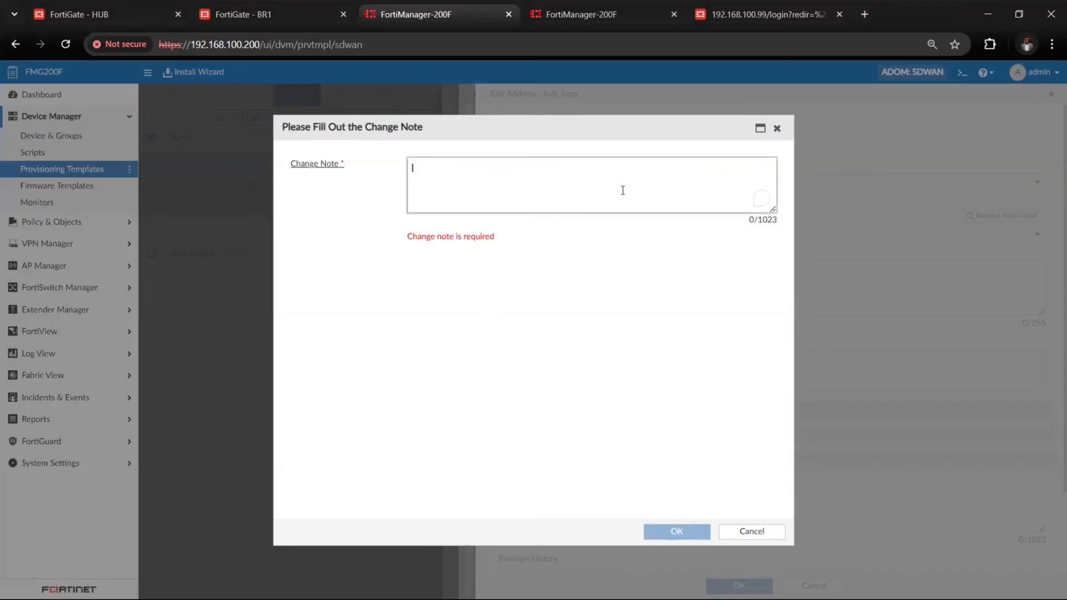
pyautogui.write('hu')
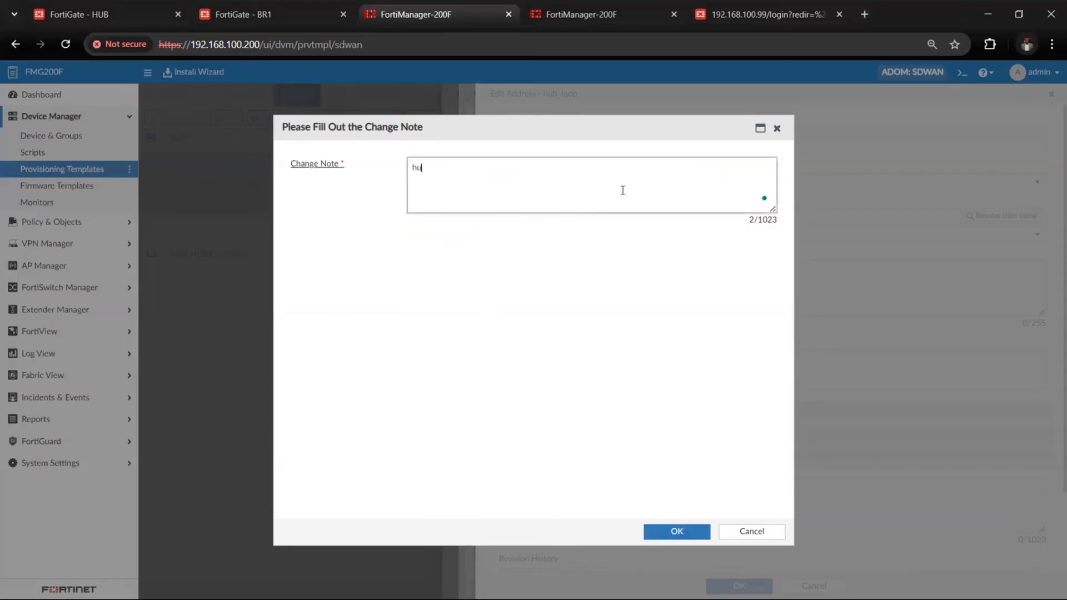
pyautogui.click(671, 533)
pyautogui.click(582, 363)
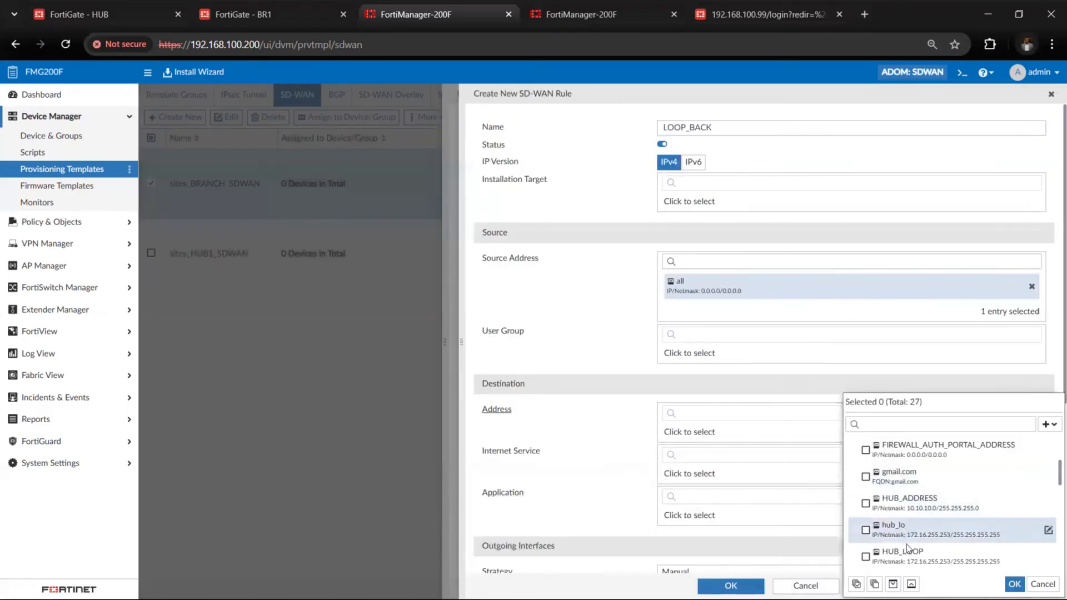
# Select HUB_LOOP as the destination address of the LOOP_BACK rule
pyautogui.click(893, 562)
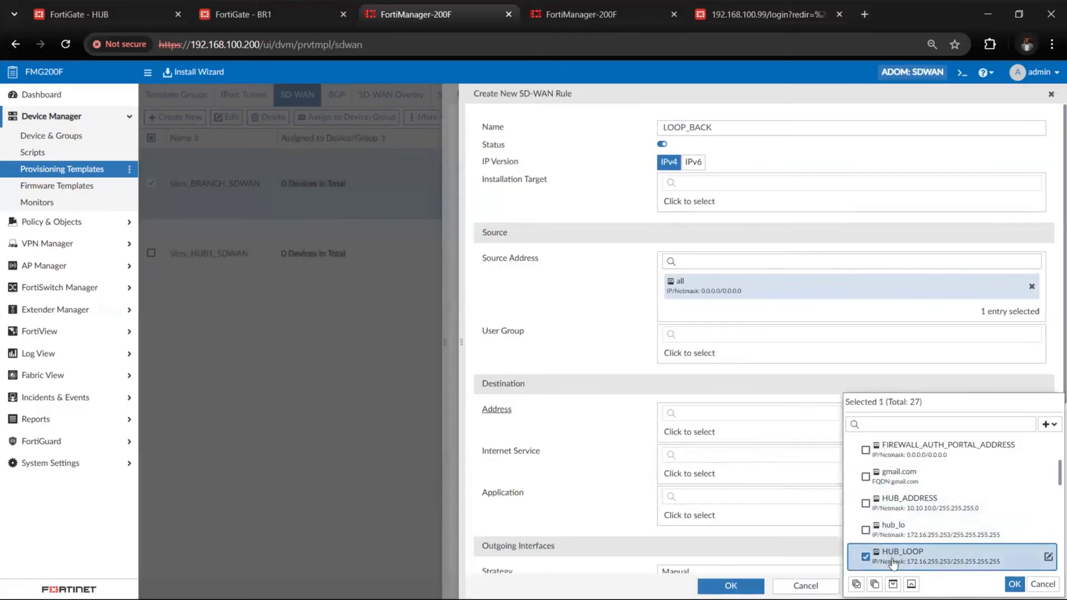
pyautogui.click(1015, 584)
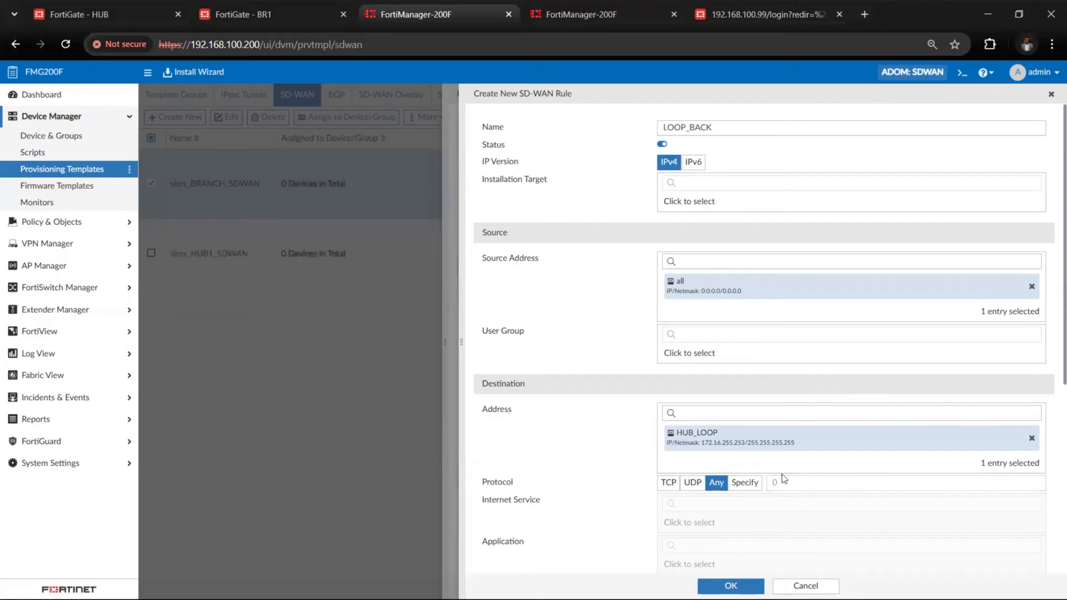
# Set the LOOP_BACK rule's outgoing interface strategy to Best Quality and open its interface preference choices
pyautogui.scroll(-3, 782, 475)
pyautogui.scroll(-3, 782, 475)
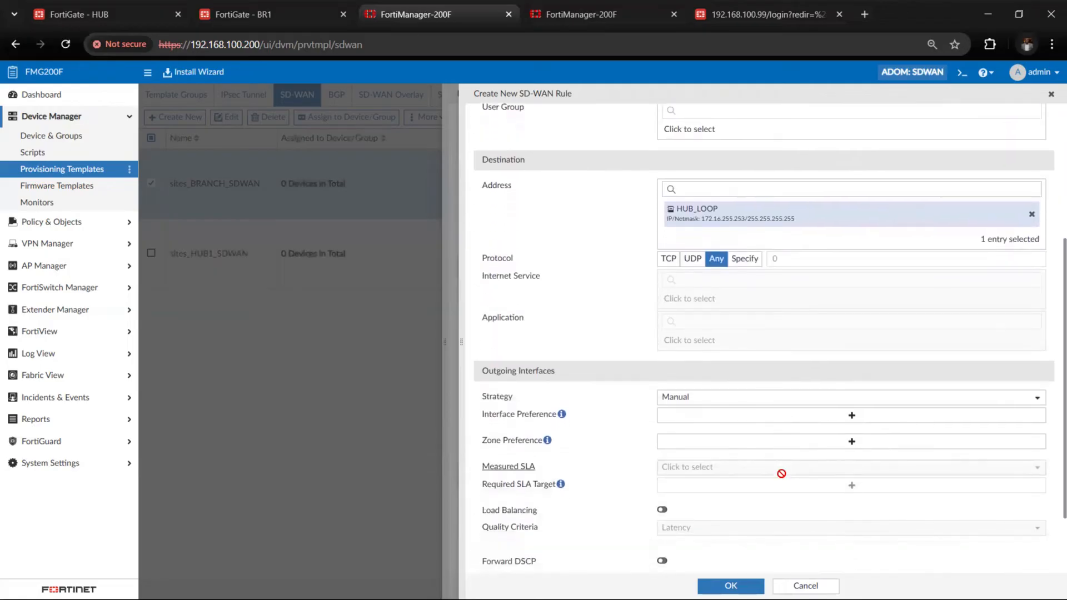
pyautogui.click(752, 346)
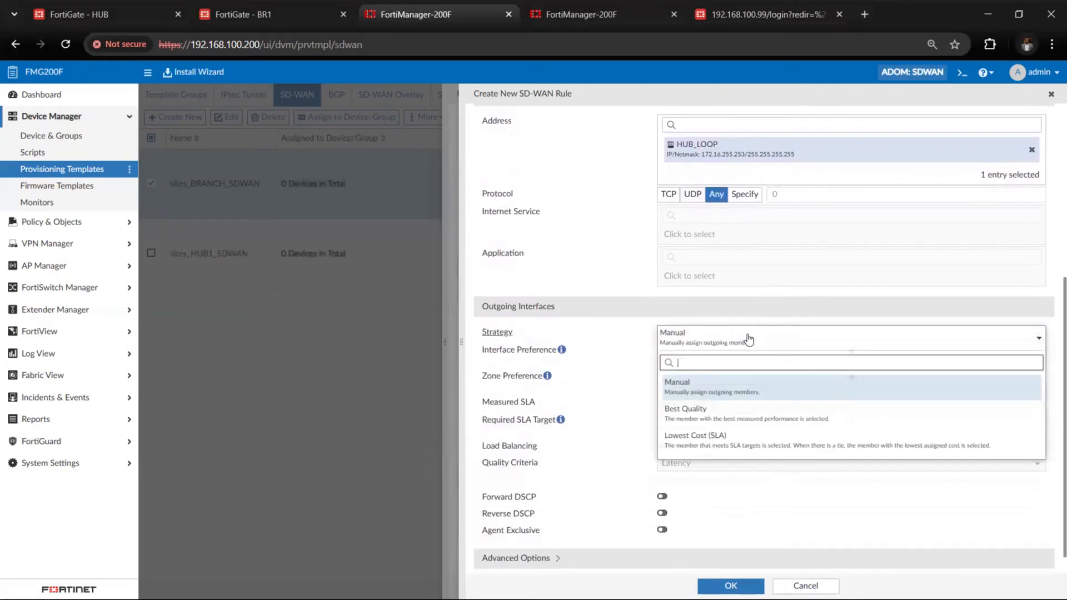
pyautogui.click(741, 421)
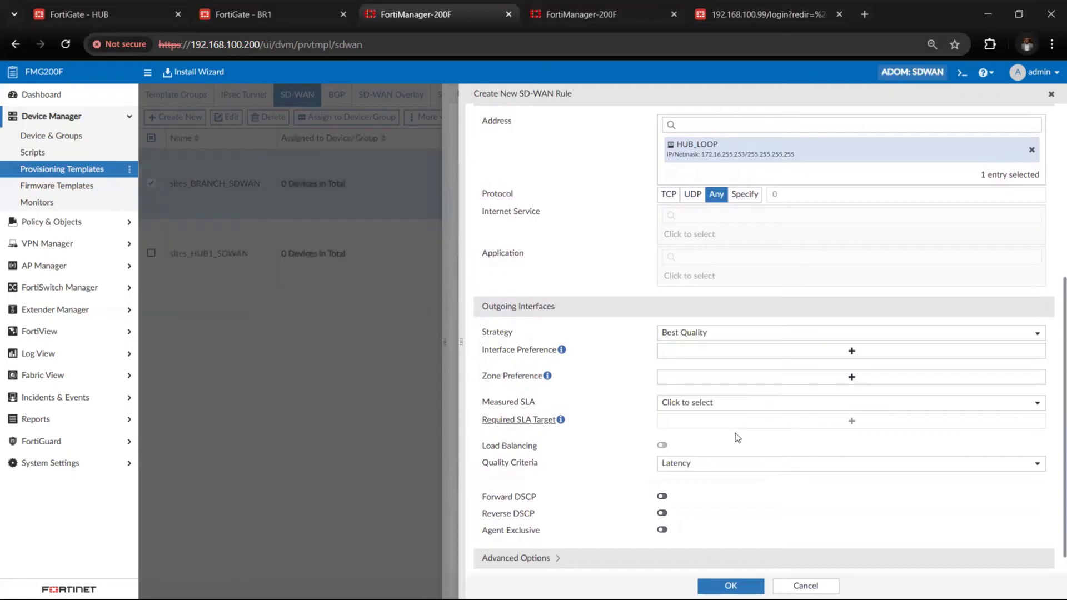
pyautogui.click(711, 357)
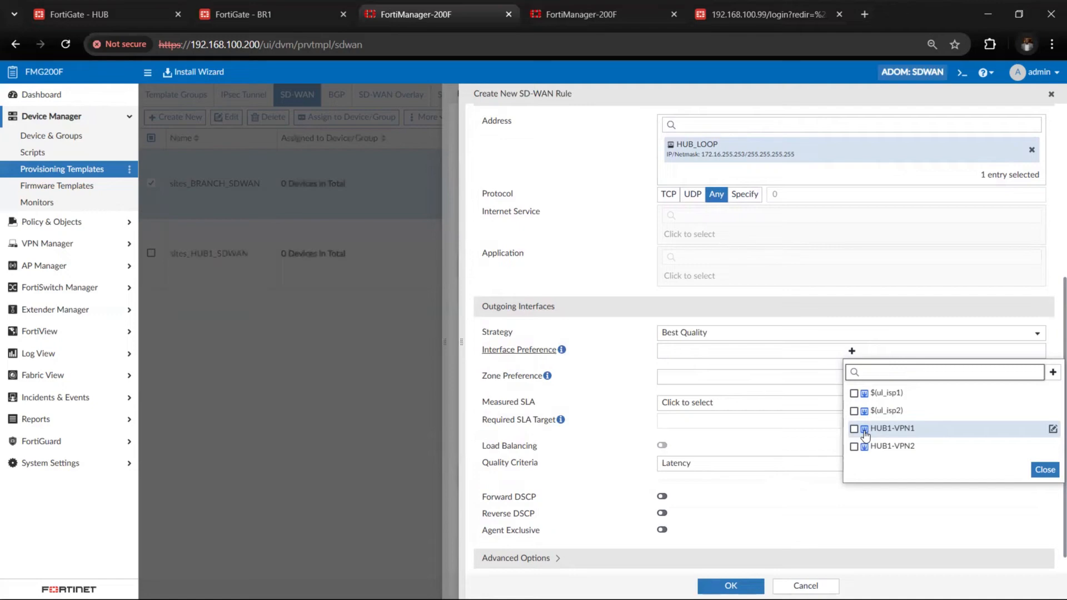
# Set the LOOP_BACK rule's interface preference to HUB1-VPN1 and HUB1-VPN2 and its zone preference to HUB1
pyautogui.click(866, 432)
pyautogui.click(865, 448)
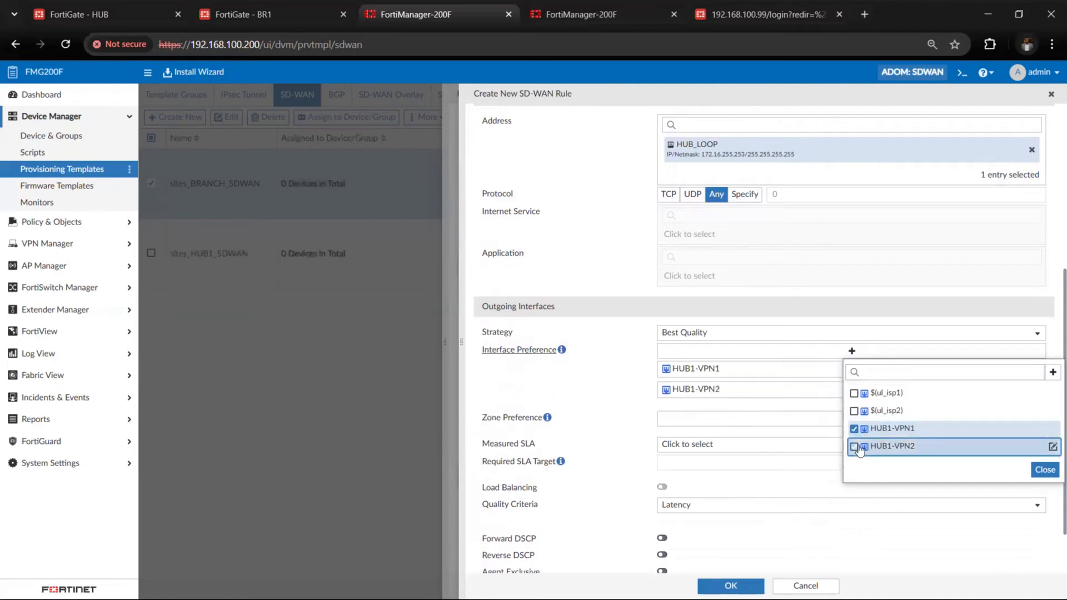
pyautogui.click(1037, 471)
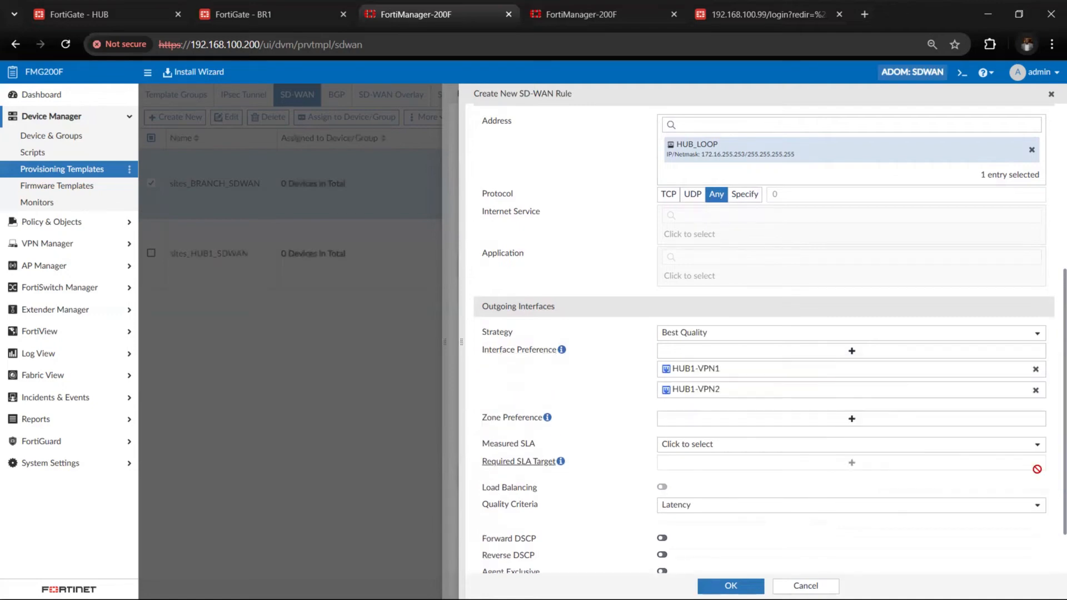
pyautogui.click(758, 427)
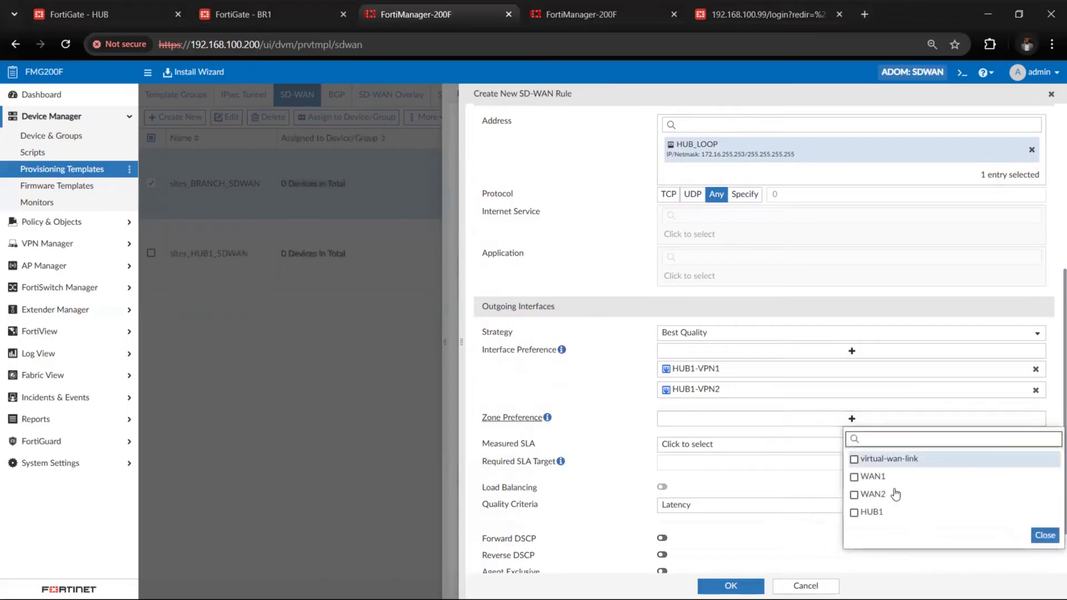
pyautogui.click(870, 512)
pyautogui.click(1044, 536)
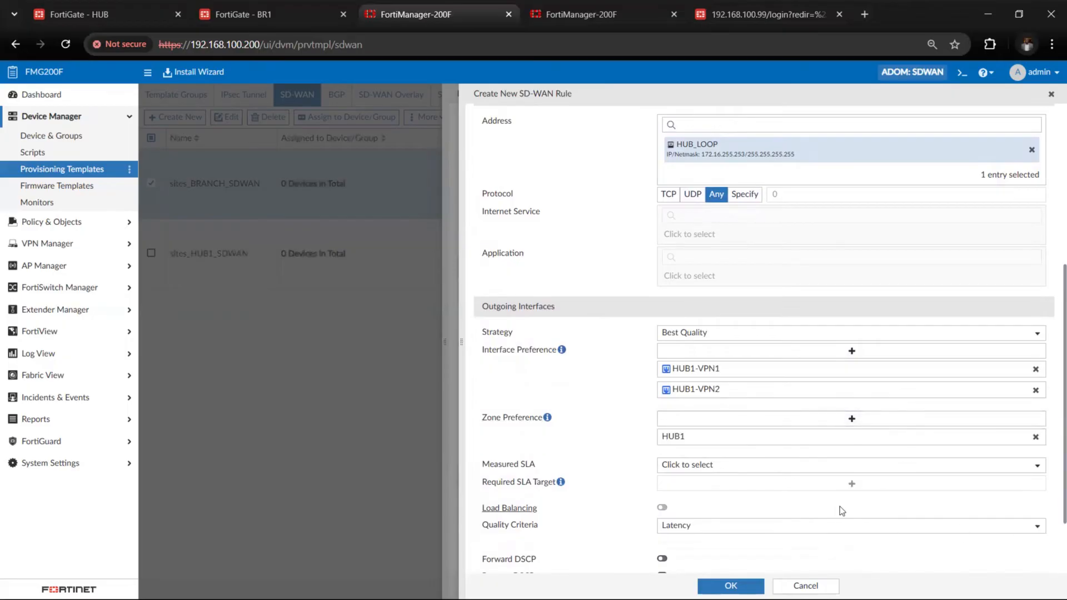
# Set the LOOP_BACK rule's measured SLA to HUB1_HC, and save the rule and the sites_BRANCH_SDWAN template
pyautogui.scroll(-2, 837, 504)
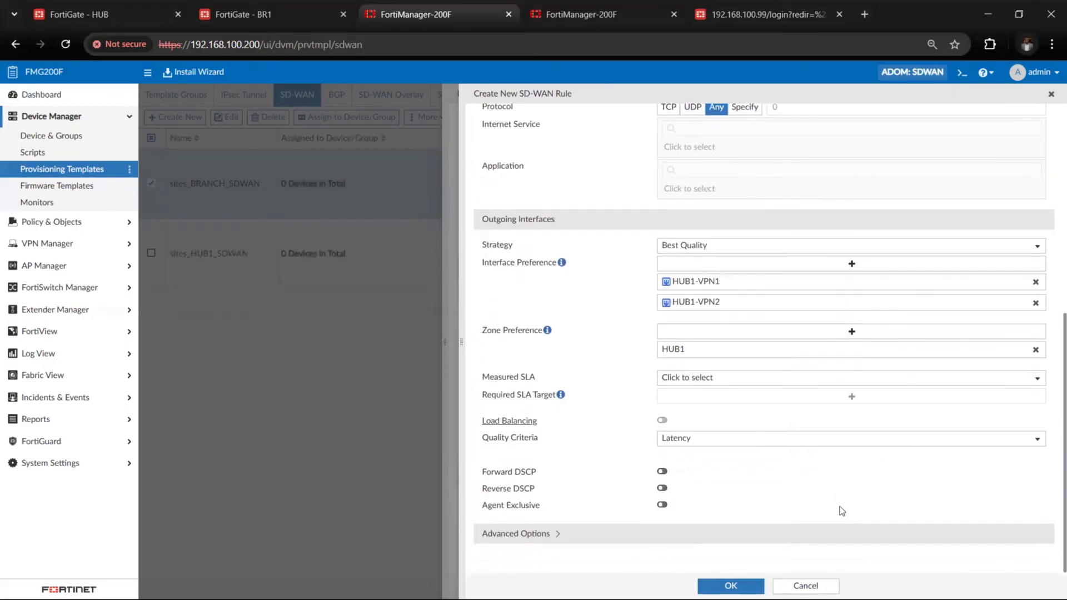
pyautogui.click(744, 381)
pyautogui.click(752, 430)
pyautogui.click(731, 587)
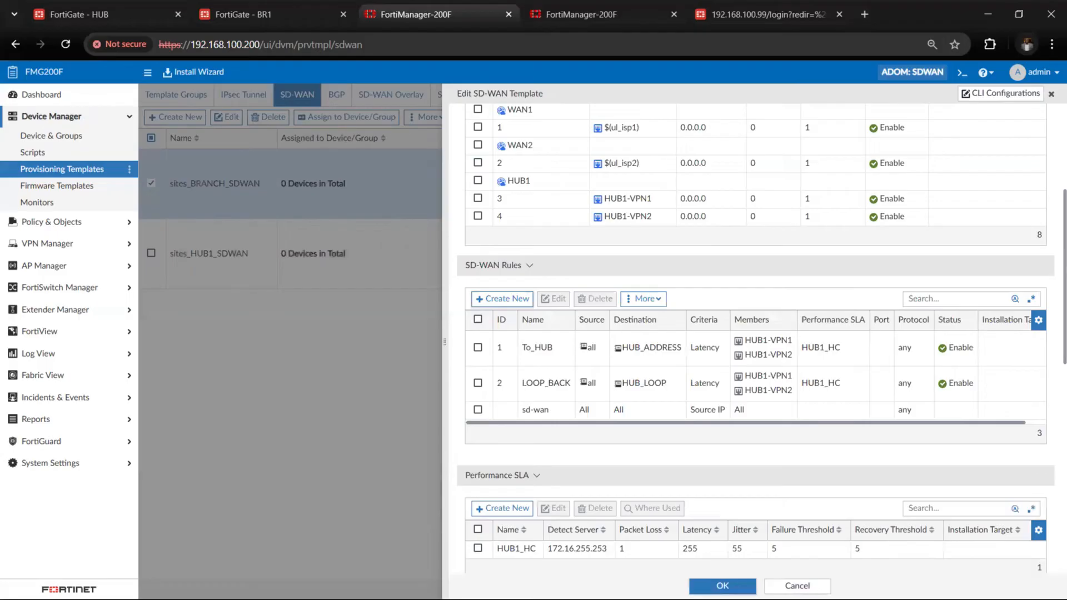
pyautogui.click(723, 586)
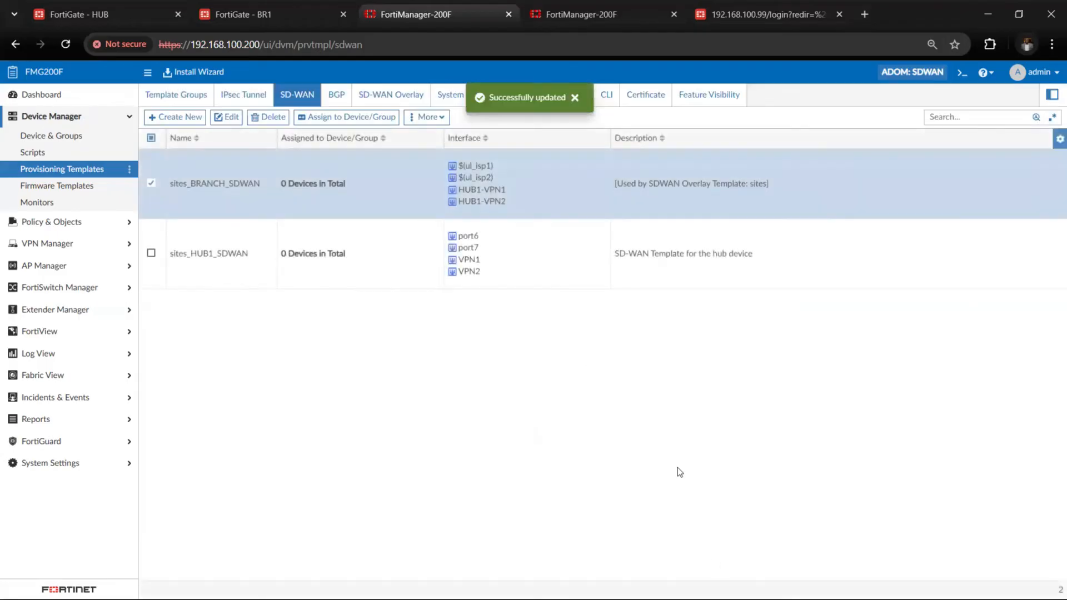
pyautogui.click(262, 281)
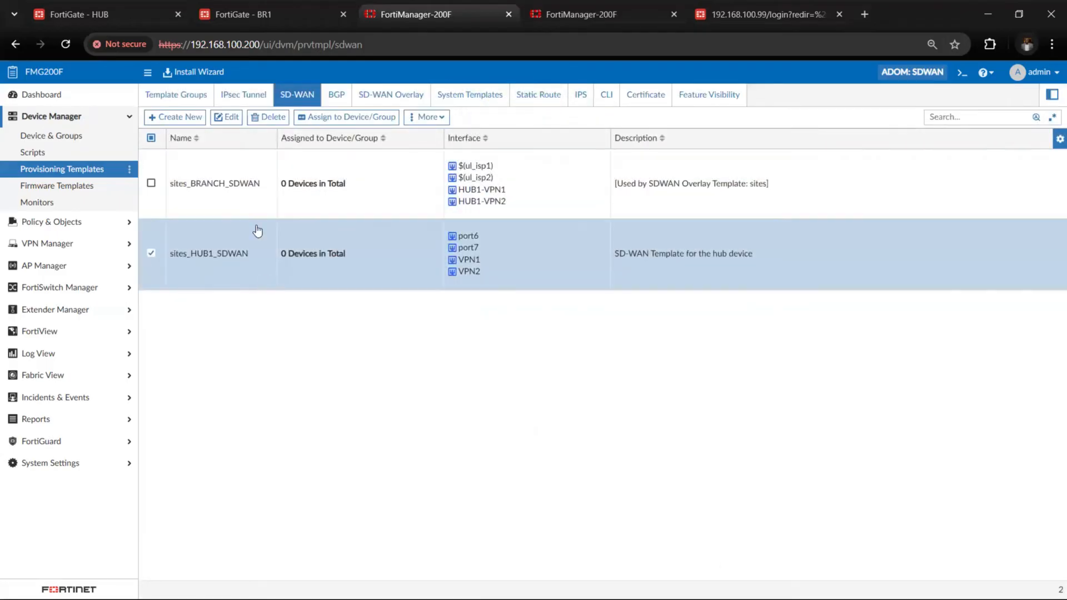
pyautogui.click(193, 118)
pyautogui.click(668, 129)
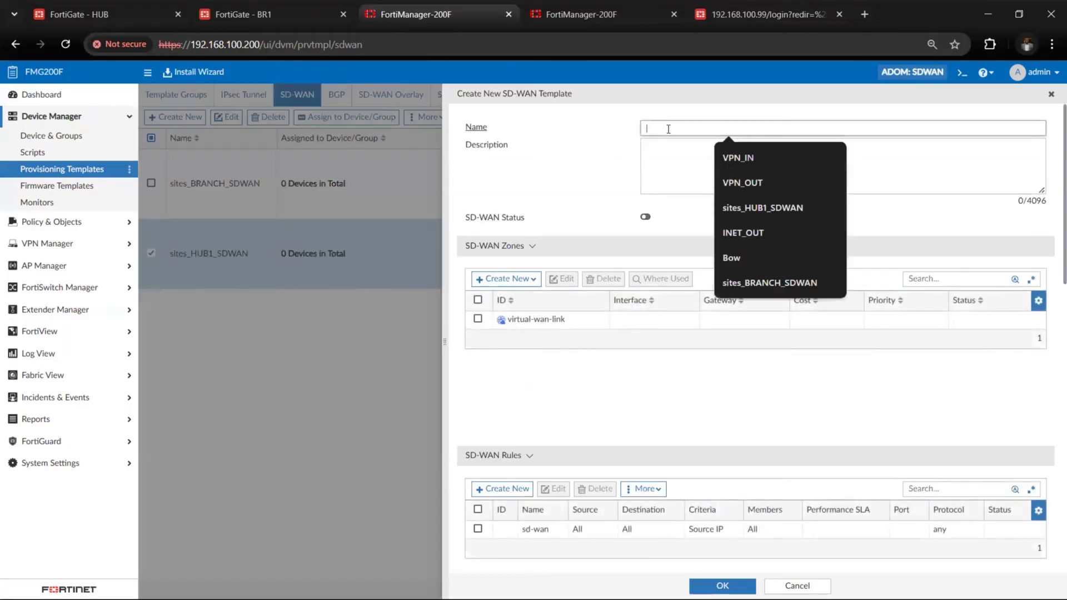
pyautogui.write('SDWAN')
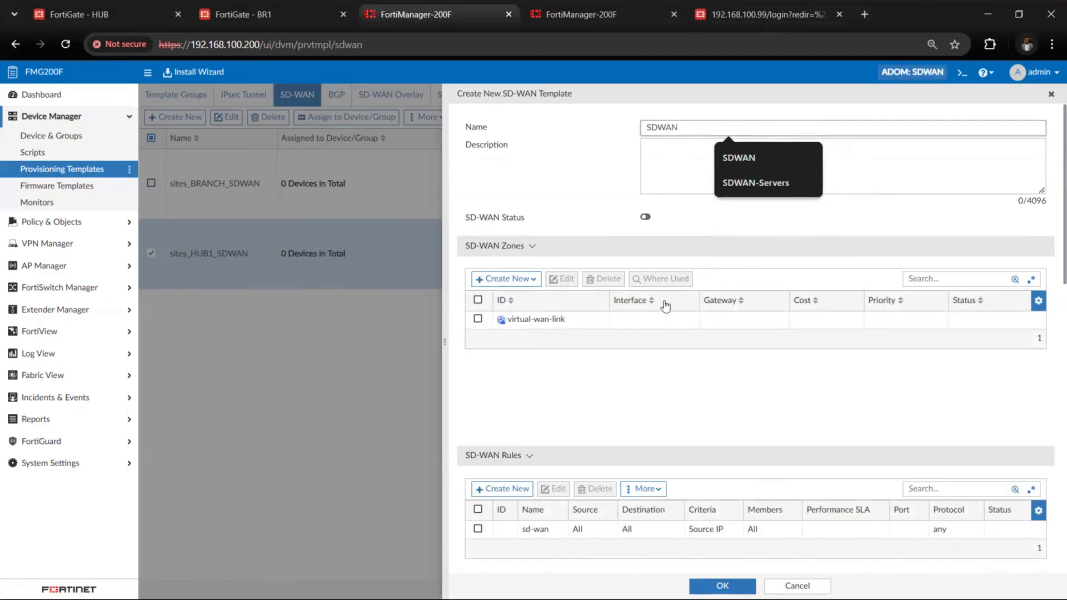
pyautogui.click(1048, 95)
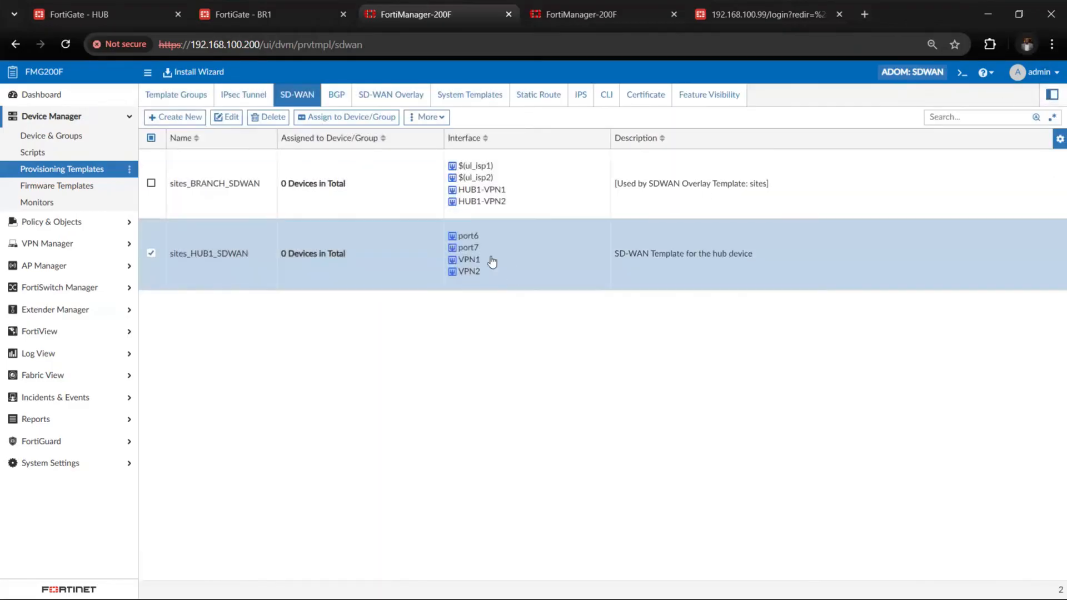
pyautogui.doubleClick(491, 255)
pyautogui.scroll(-5, 608, 415)
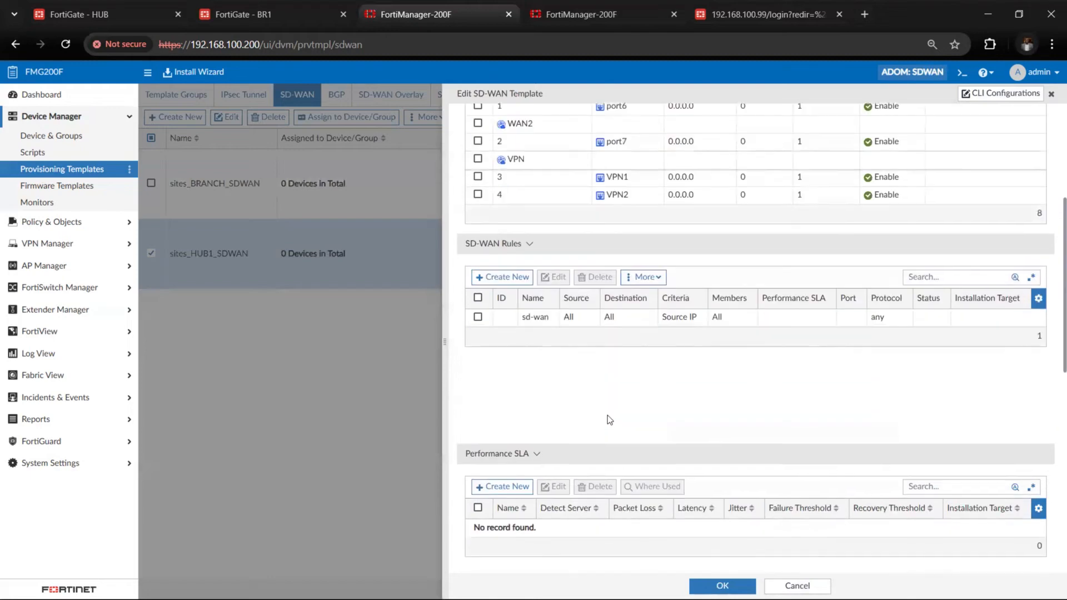
pyautogui.click(507, 224)
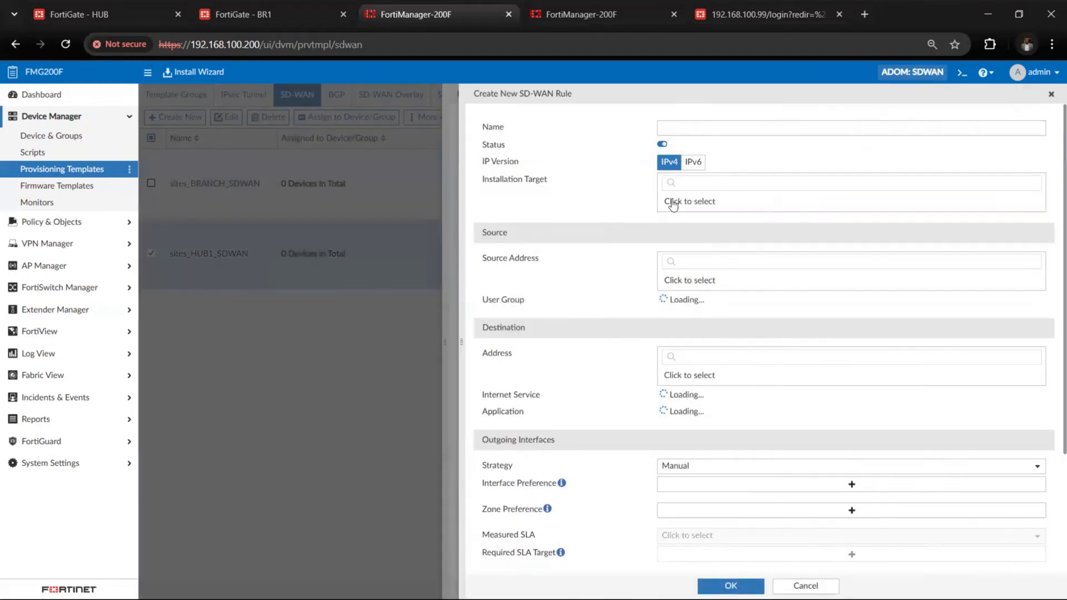
pyautogui.click(689, 129)
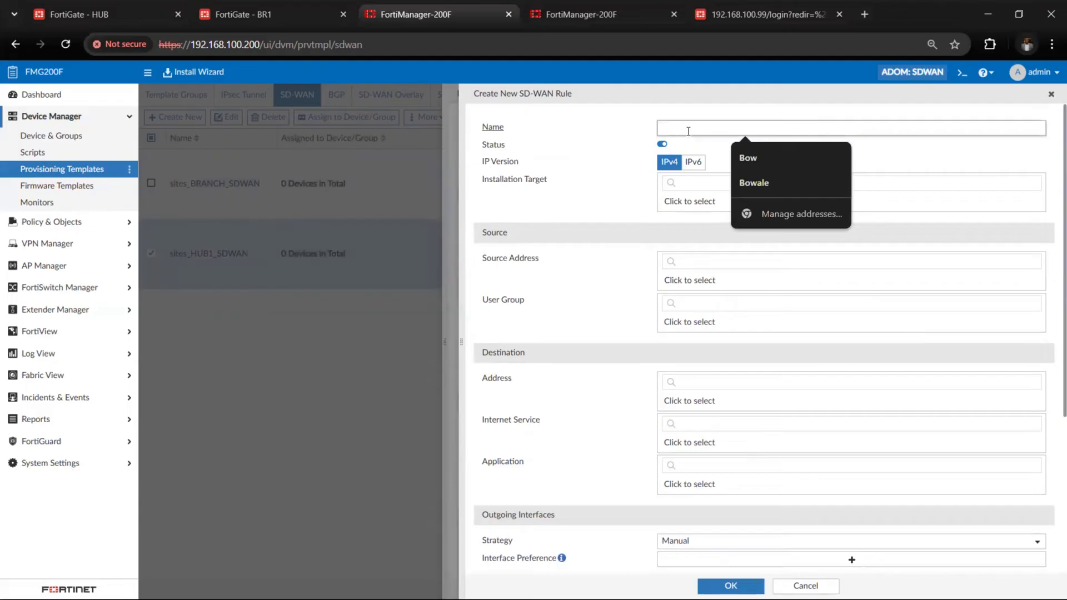
pyautogui.write('HUB')
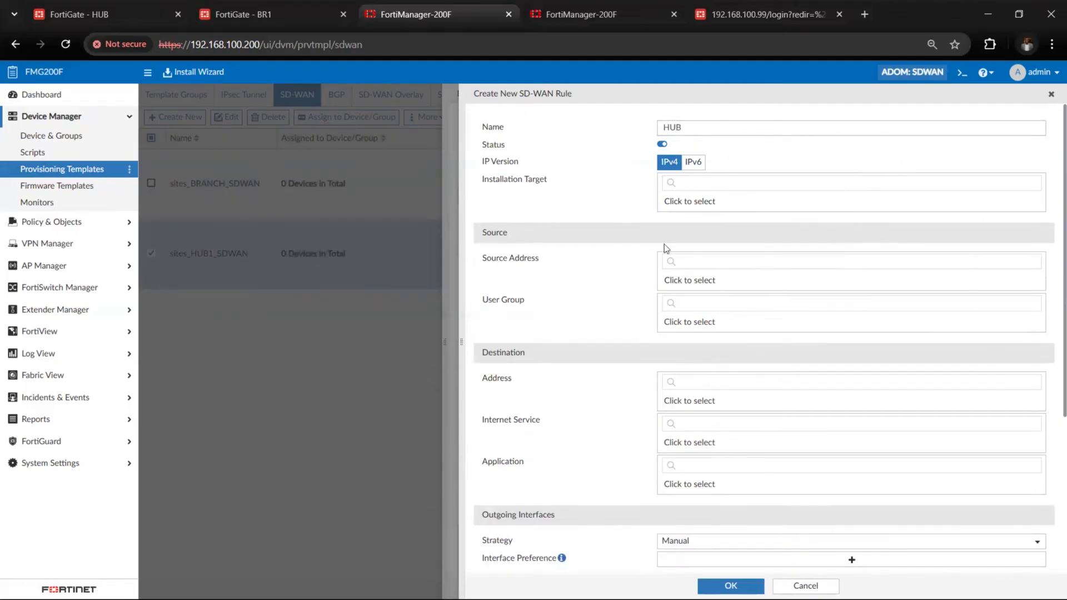
pyautogui.click(715, 281)
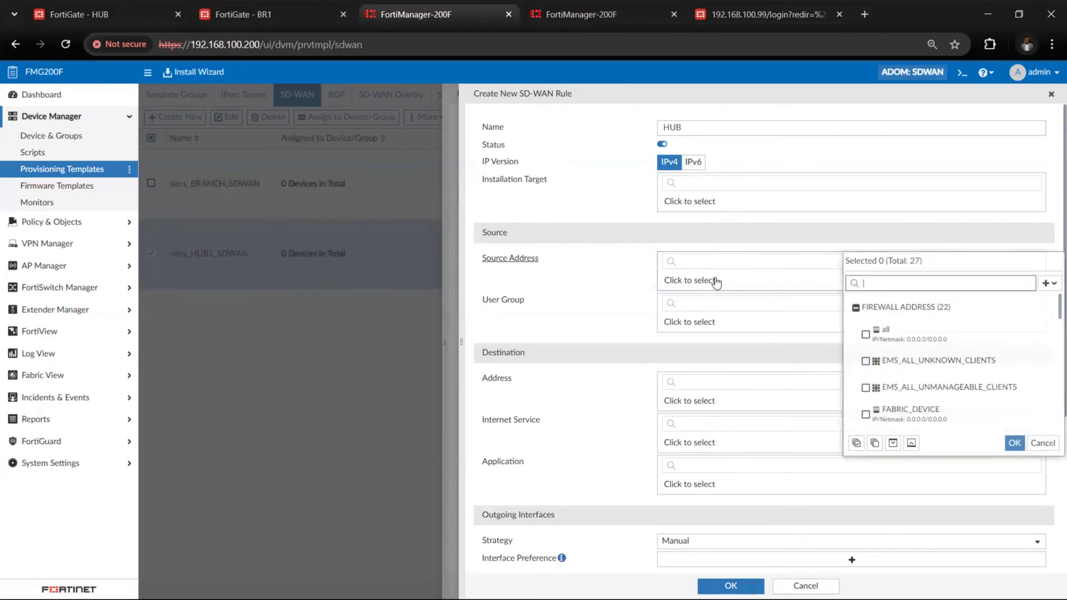
pyautogui.click(866, 335)
pyautogui.click(1015, 443)
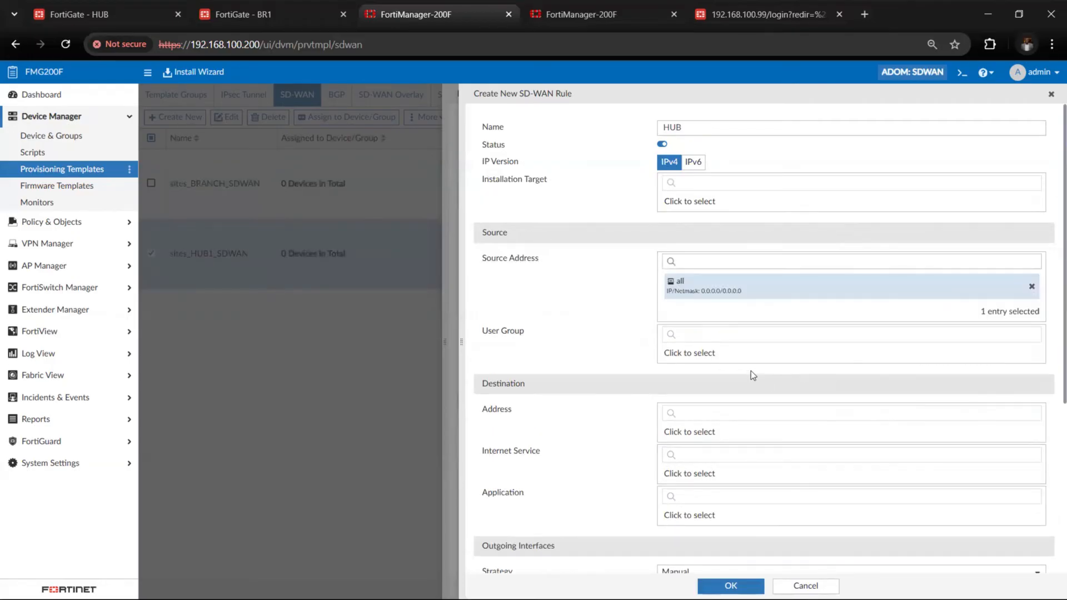
pyautogui.scroll(-1, 745, 401)
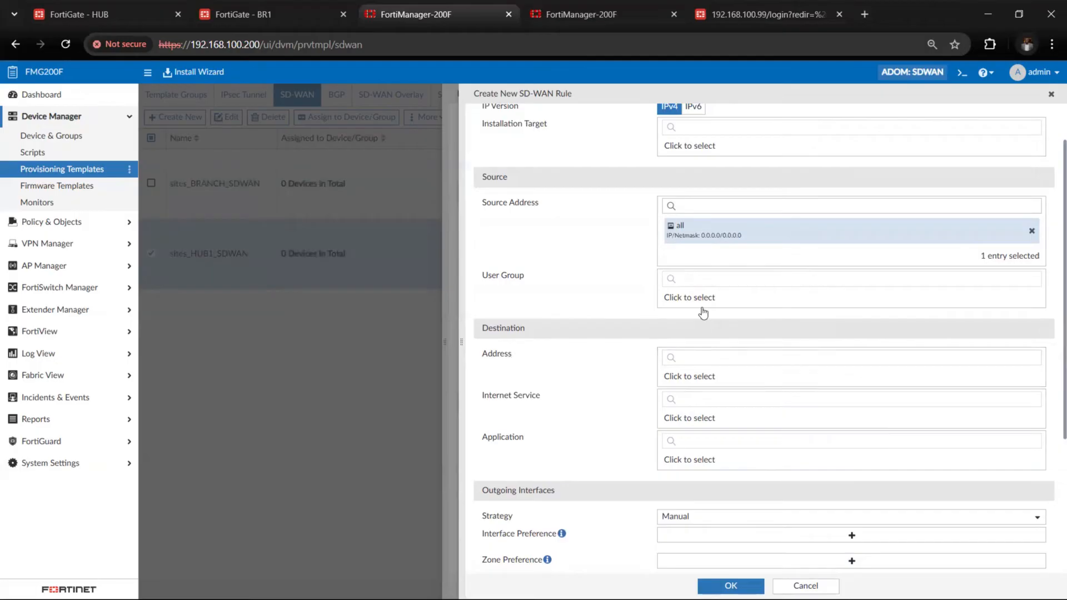
pyautogui.click(705, 362)
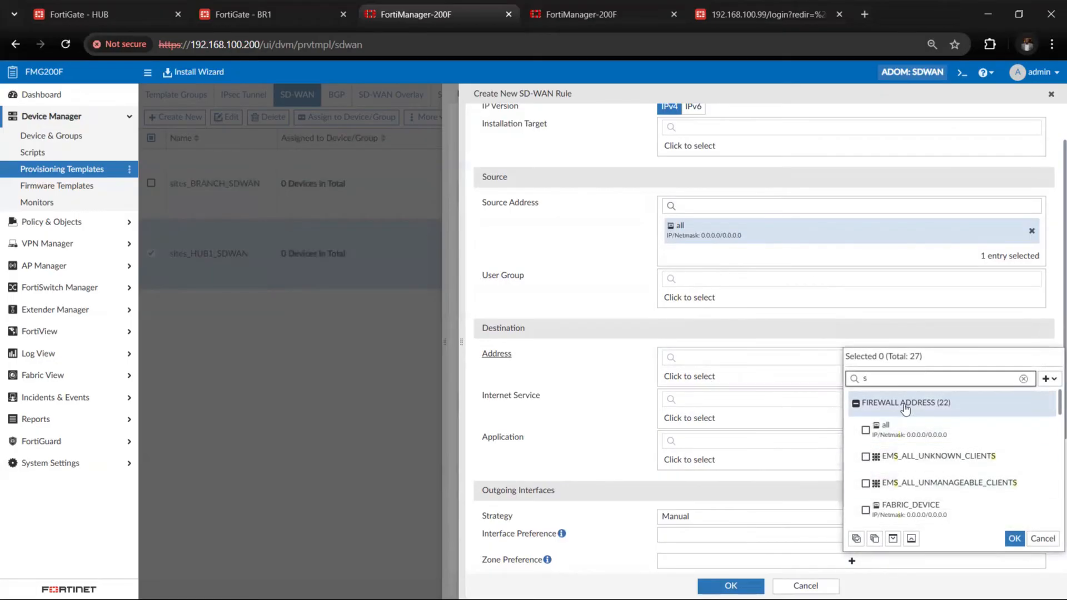
pyautogui.write('st')
pyautogui.press('BackSpace')
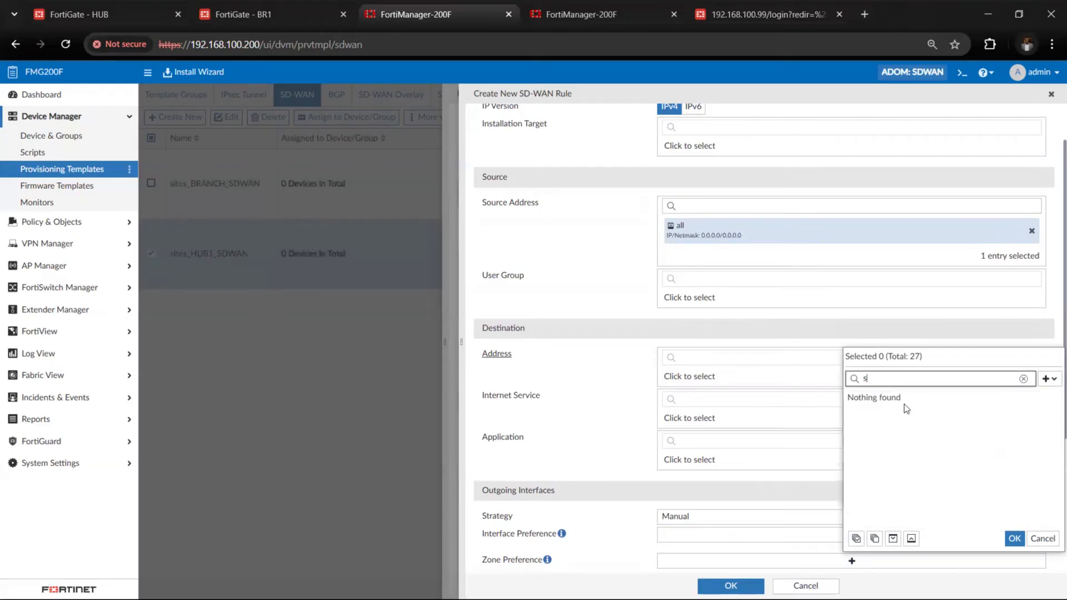
pyautogui.write('r')
pyautogui.click(853, 326)
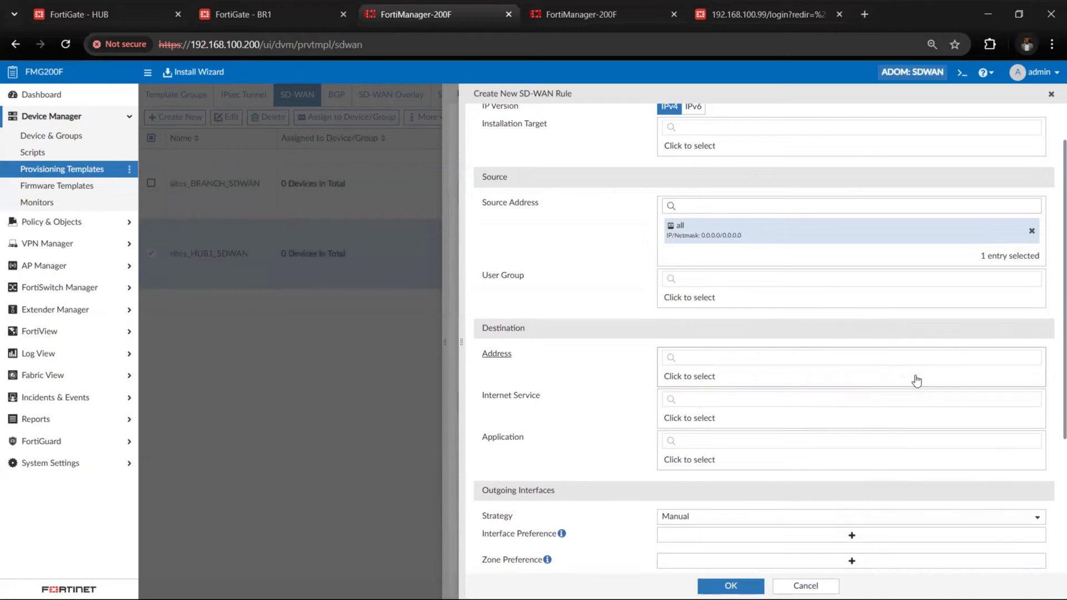
pyautogui.click(823, 374)
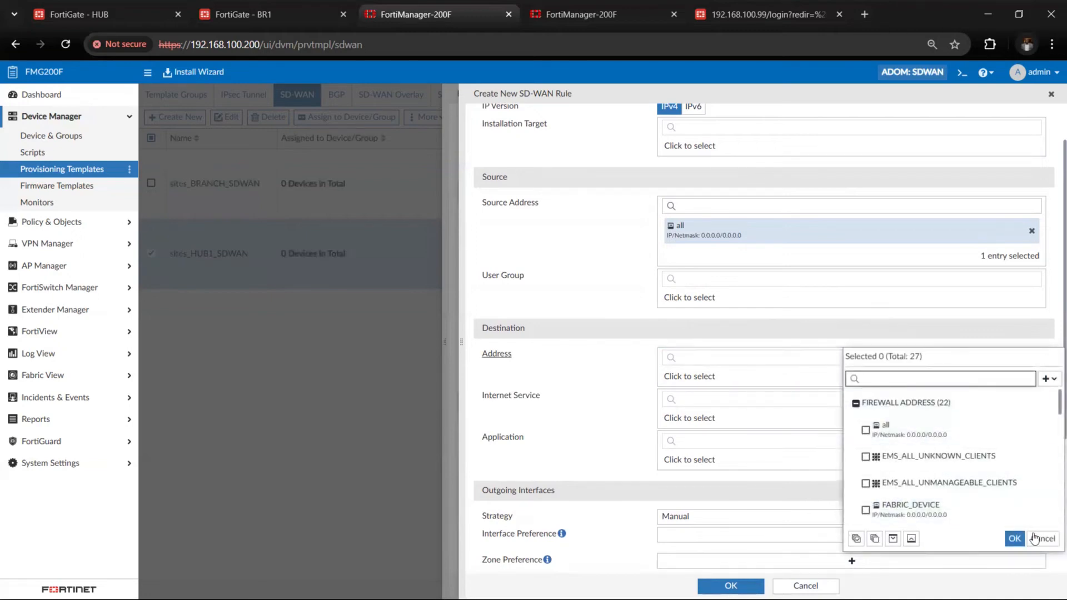
pyautogui.click(970, 318)
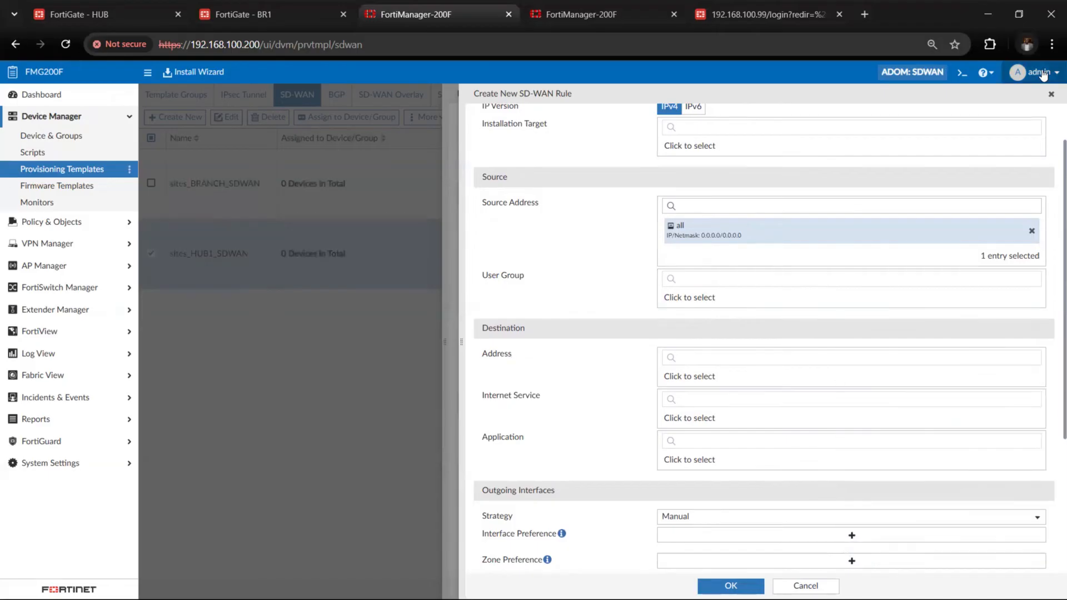
pyautogui.click(1051, 94)
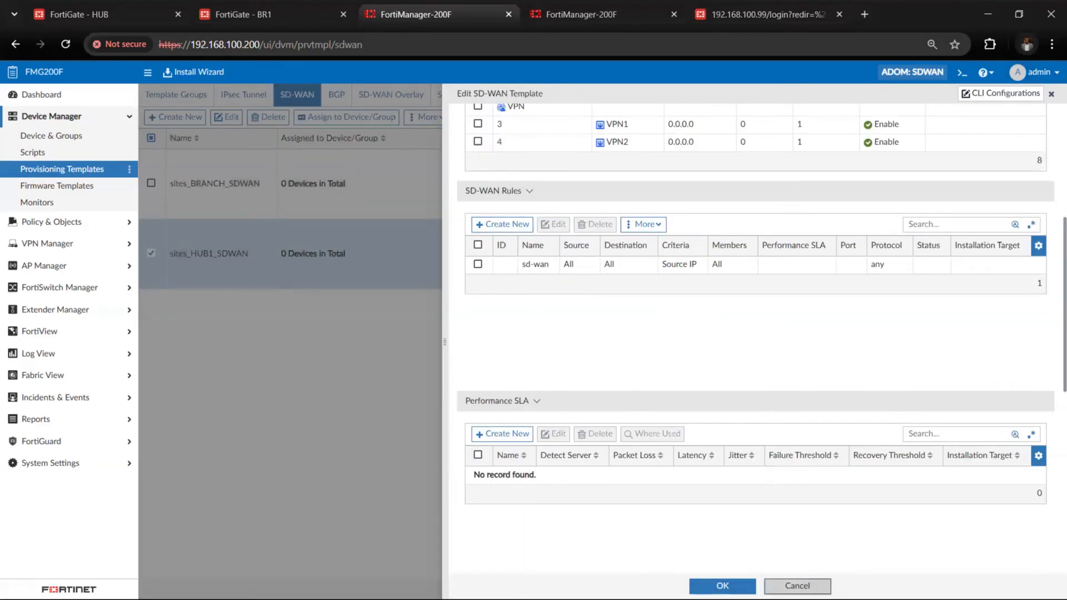
pyautogui.click(797, 585)
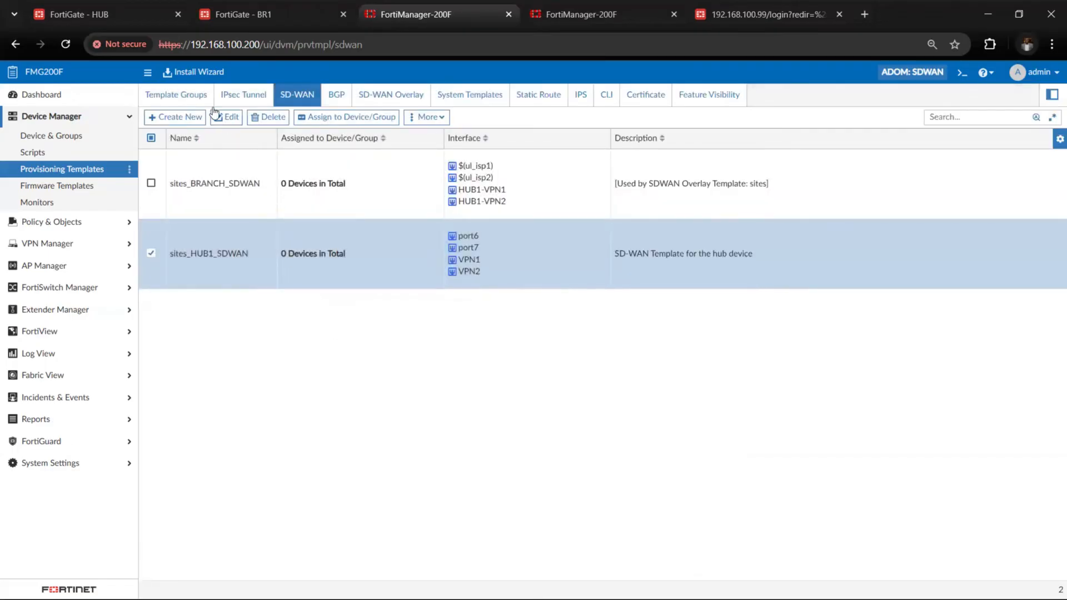
# Install only the device settings on the Acme_spoke group, excluding ACME and branch1_fgt_ACME, and finish the install wizard
pyautogui.click(183, 78)
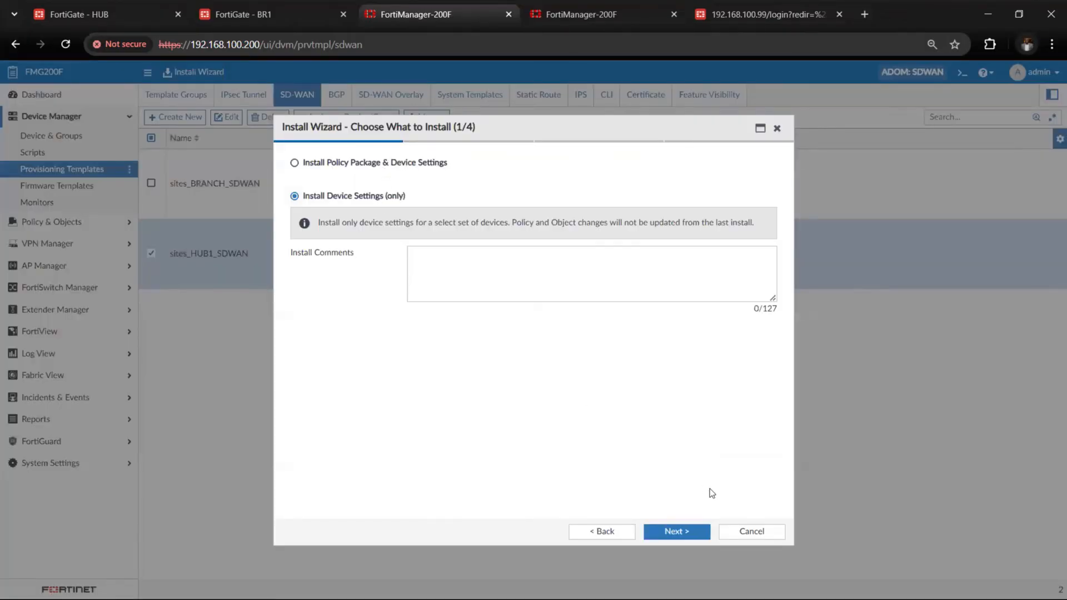
pyautogui.click(676, 532)
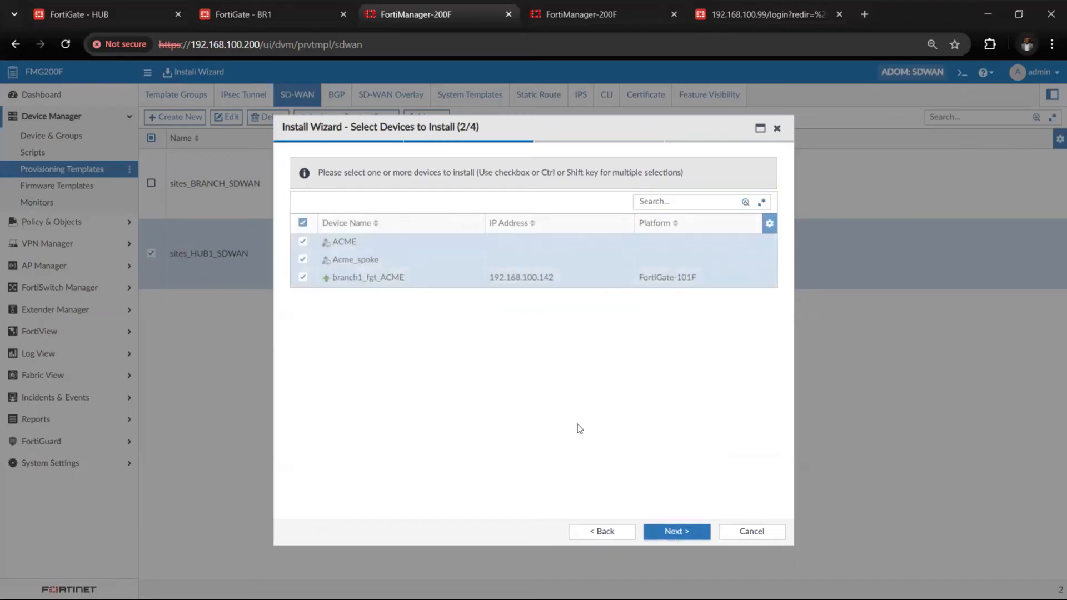
pyautogui.click(304, 244)
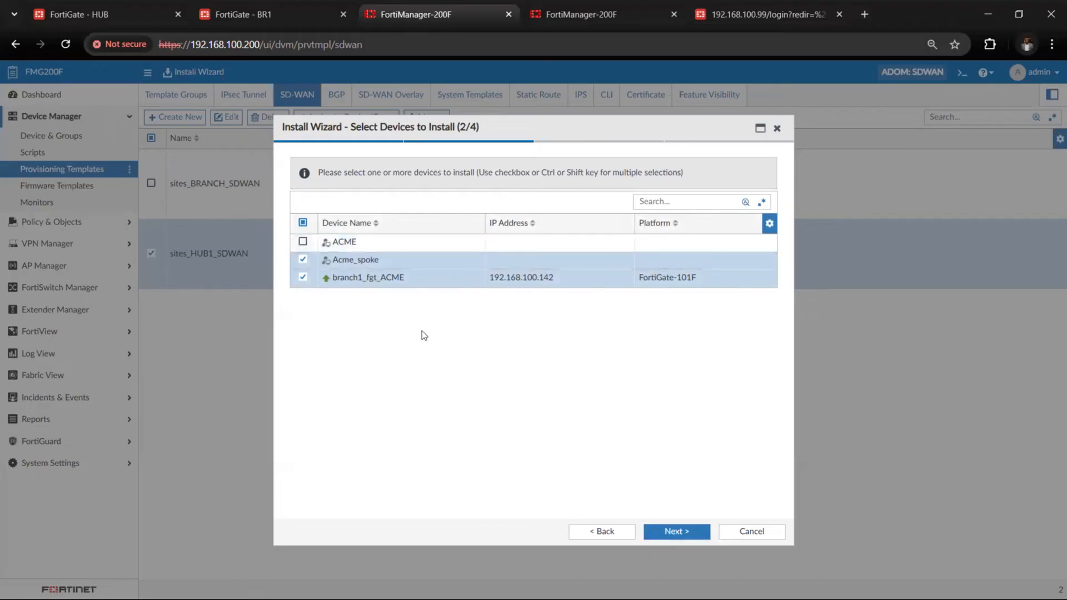
pyautogui.click(301, 281)
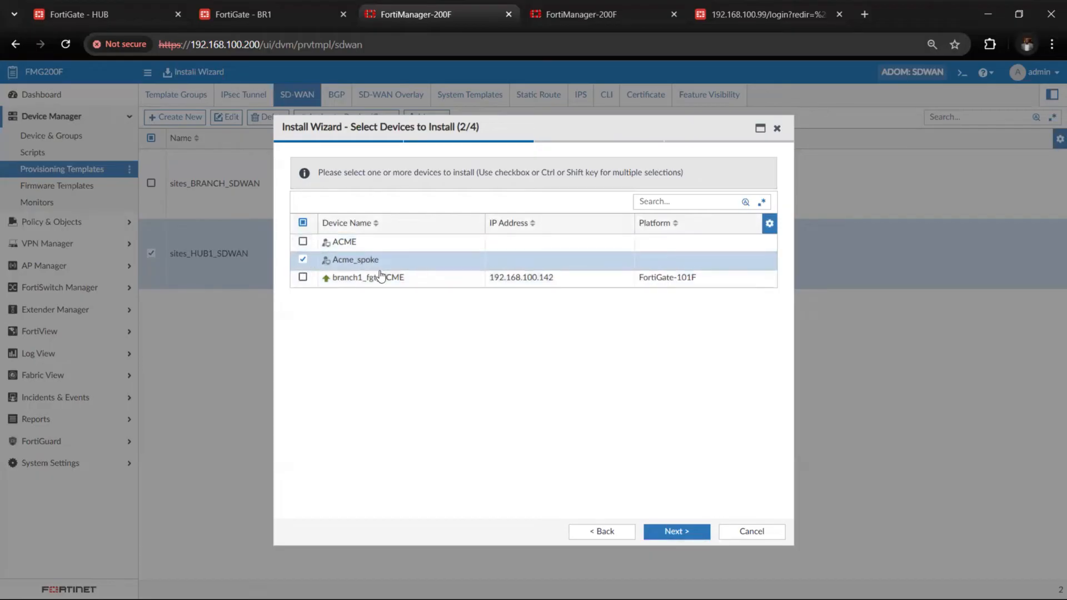
pyautogui.click(677, 532)
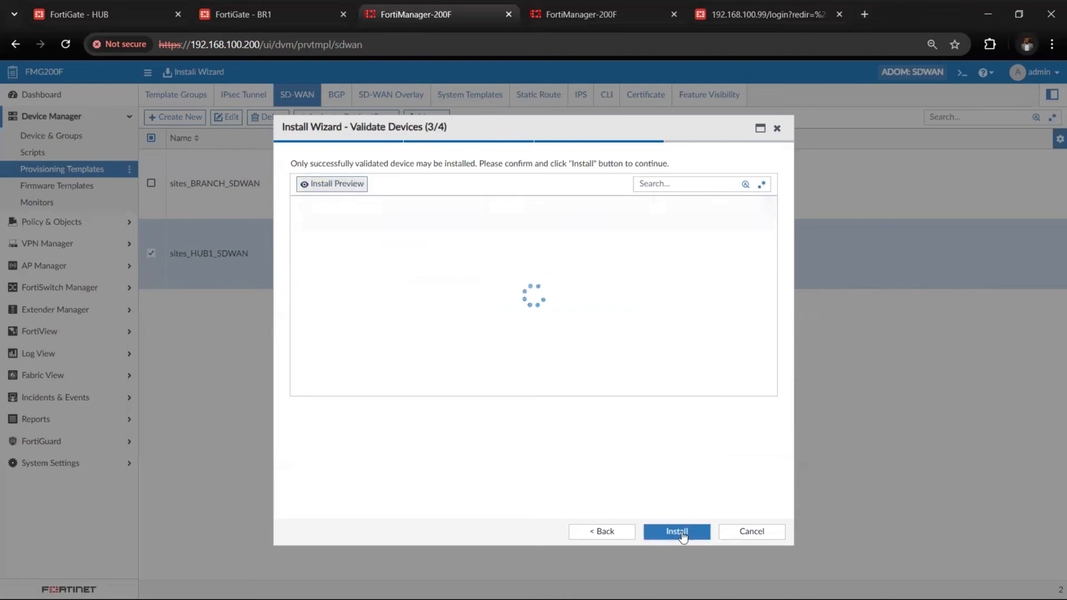
pyautogui.click(677, 532)
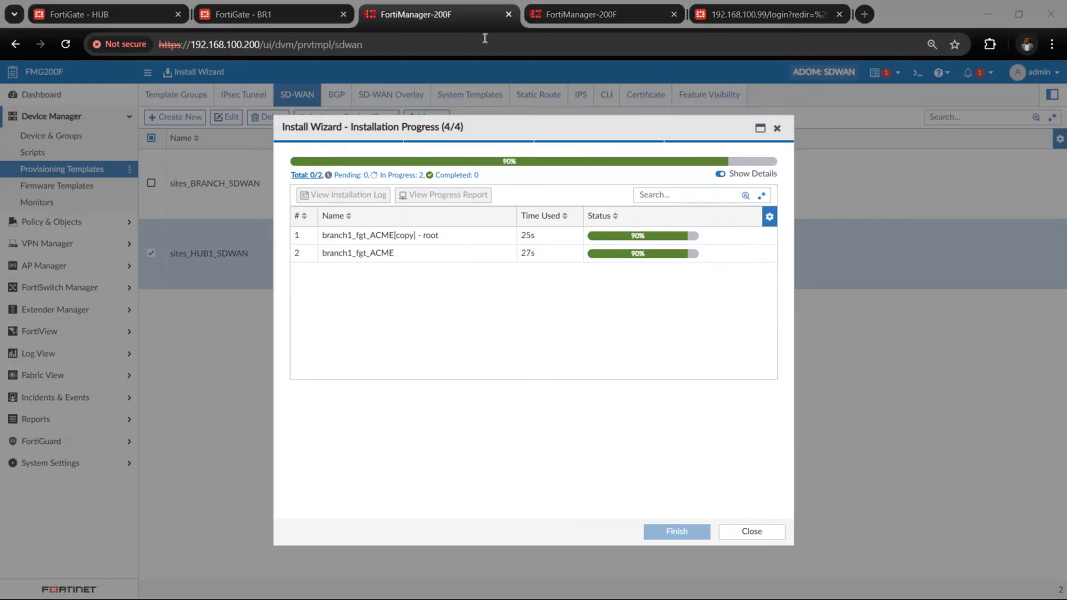
pyautogui.click(719, 420)
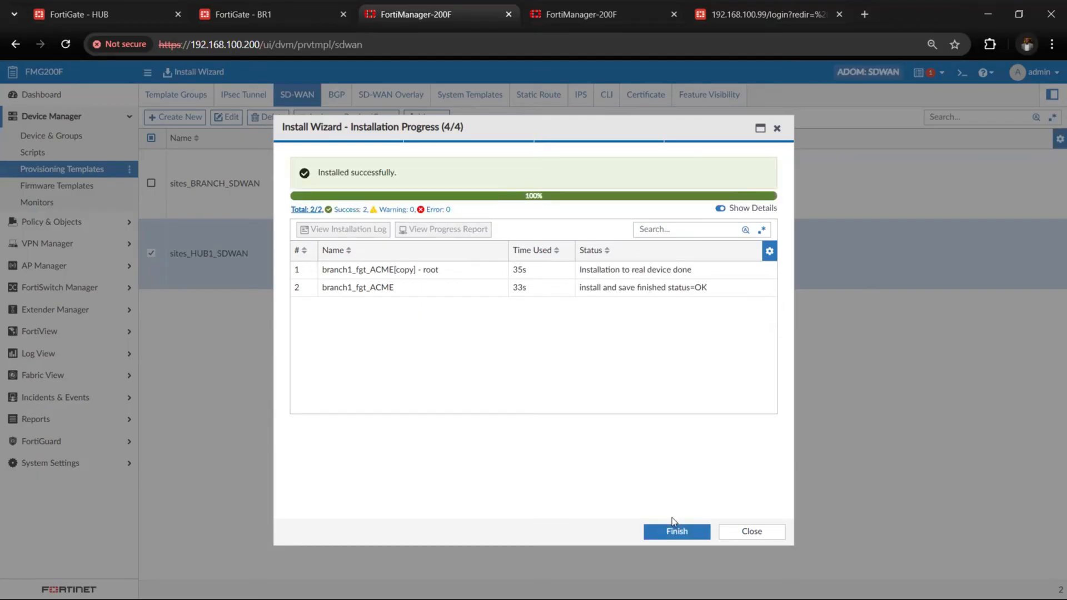
pyautogui.click(674, 531)
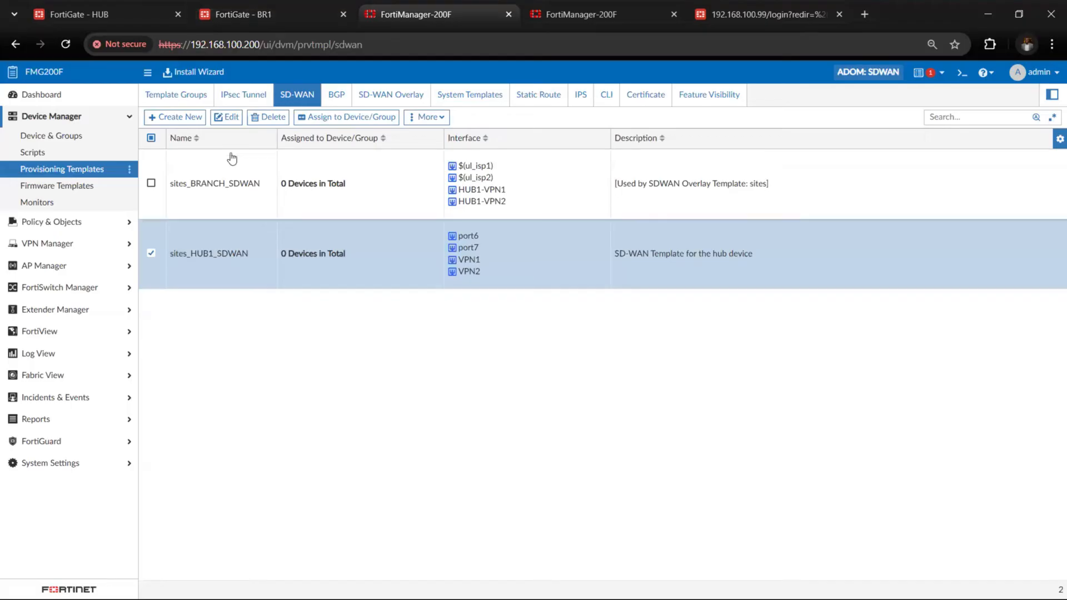
# Switch to the BR1 FortiGate and examine its SD-WAN rules, including the HUB_ADDRESS and HUB_LOOP destination objects, and open the performance SLAs
pyautogui.click(227, 14)
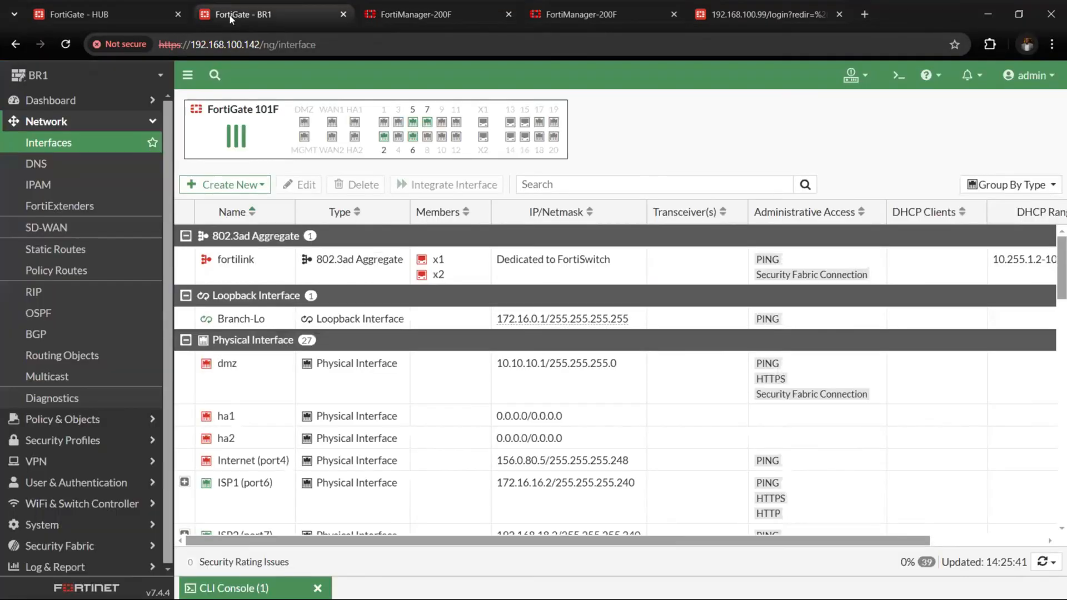
pyautogui.click(122, 128)
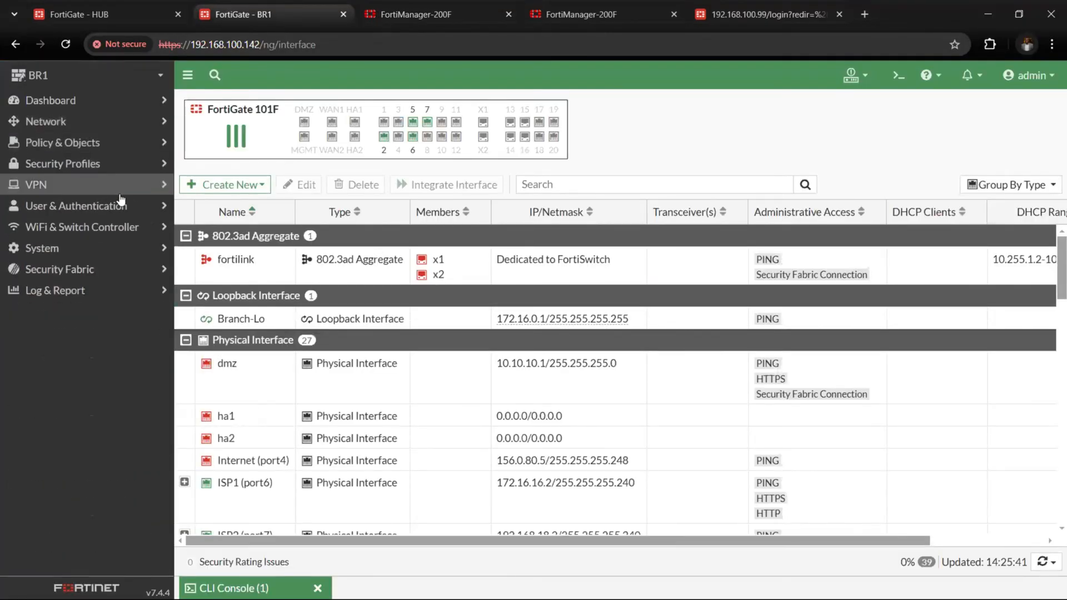
pyautogui.click(120, 121)
pyautogui.click(125, 229)
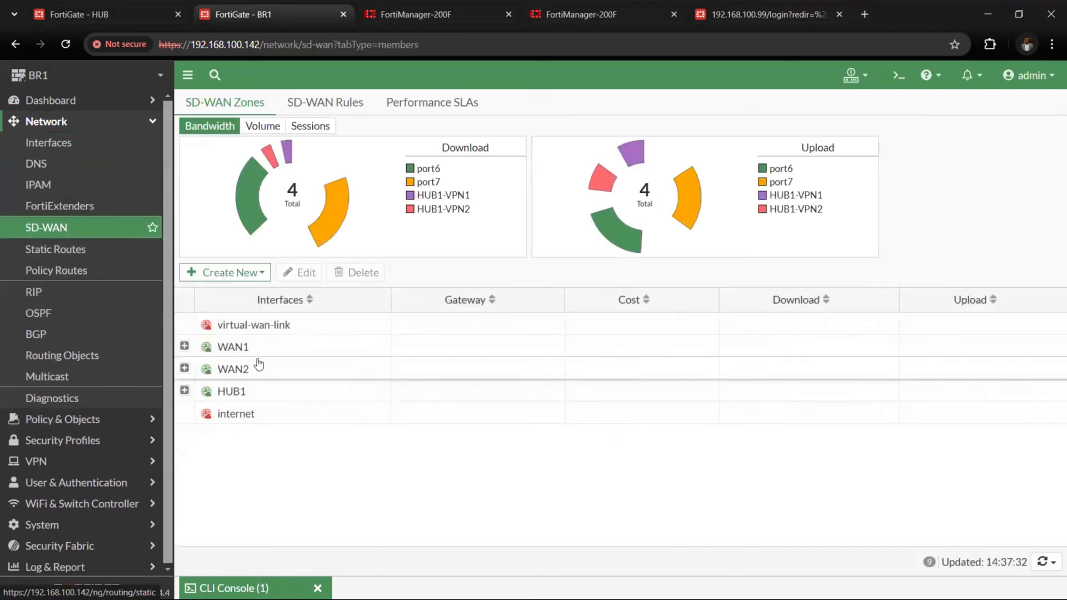
pyautogui.click(336, 109)
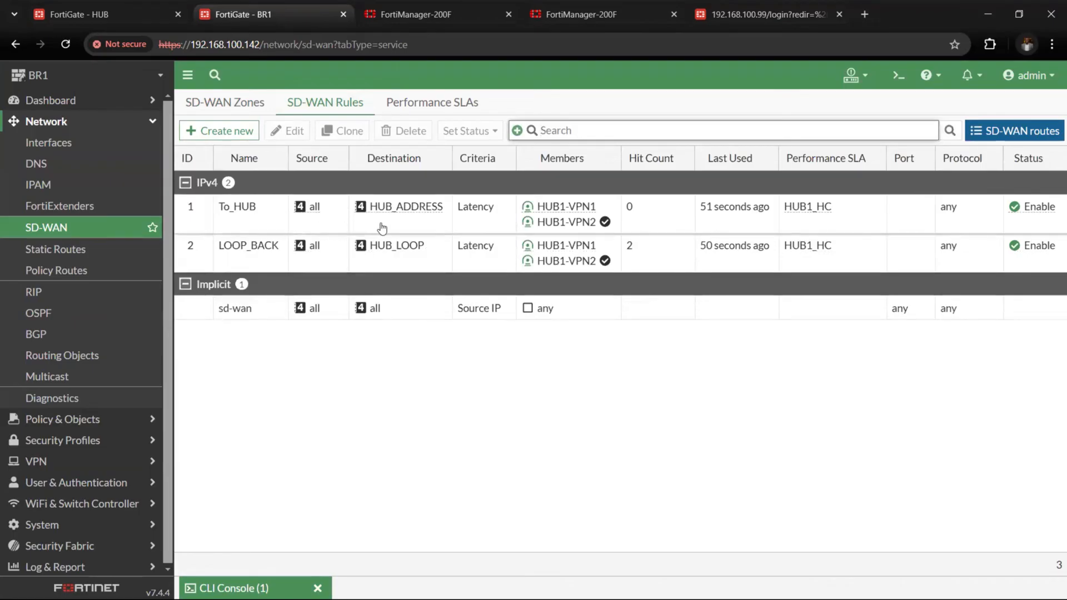
pyautogui.moveTo(379, 257)
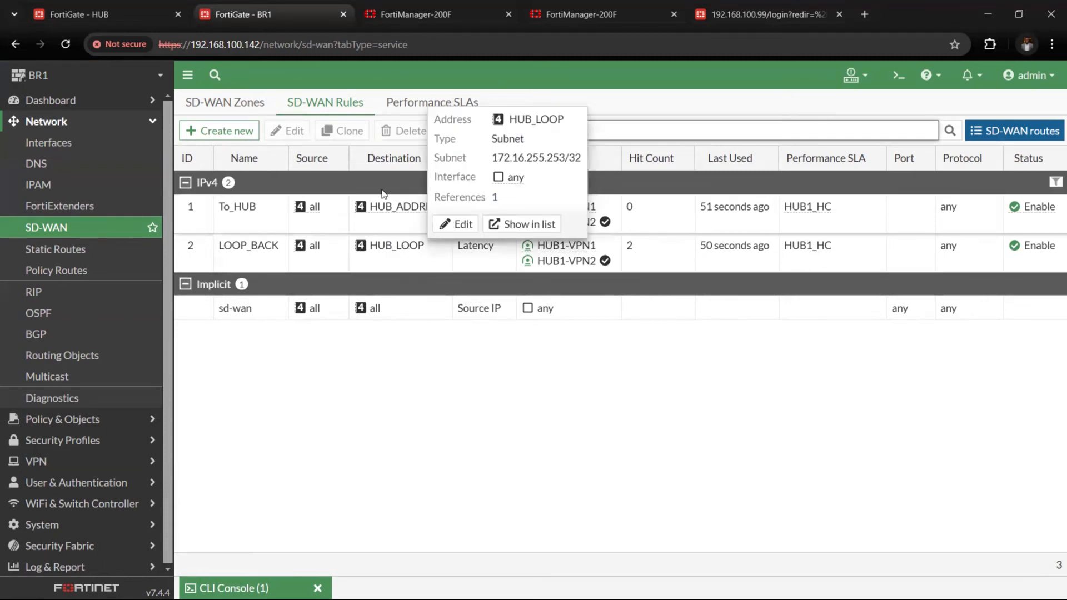
pyautogui.moveTo(381, 217)
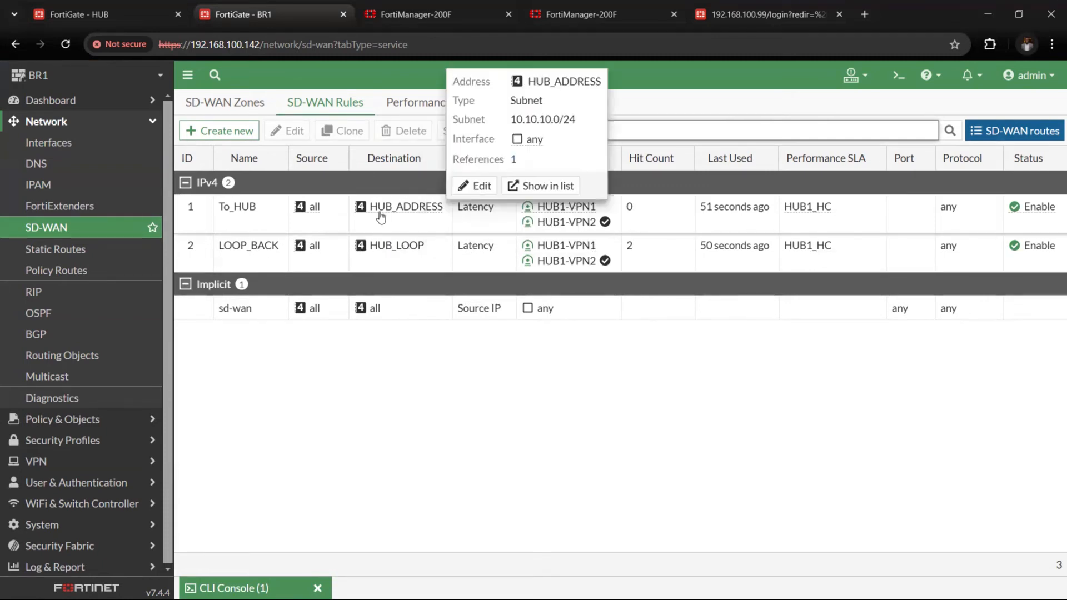
pyautogui.click(392, 109)
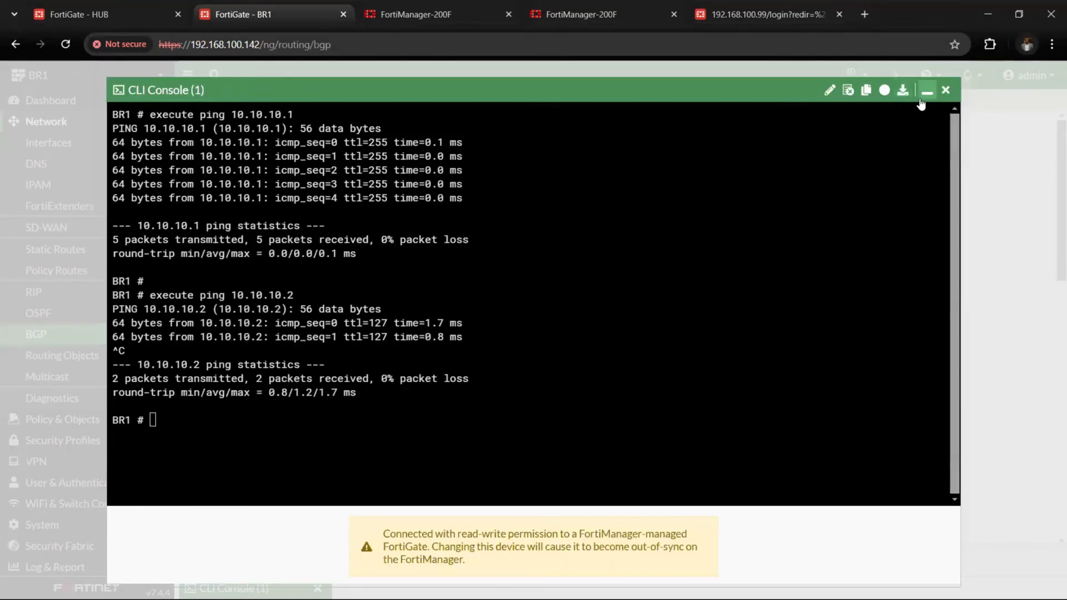
# Minimize BR1's CLI console and locate the LAN (port5) entry in BR1's interface list
pyautogui.click(921, 87)
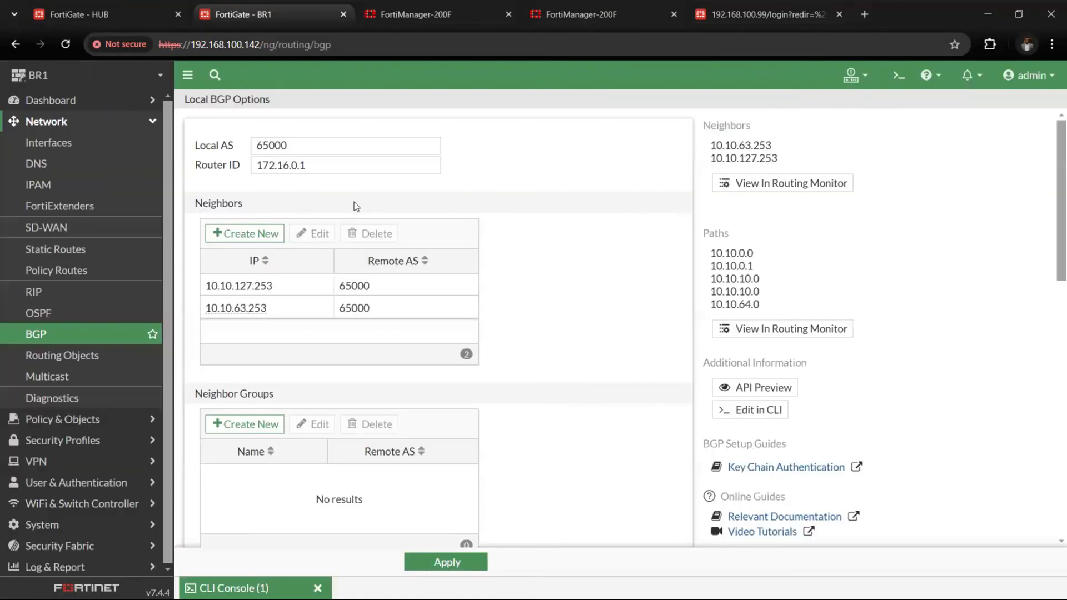
pyautogui.click(87, 123)
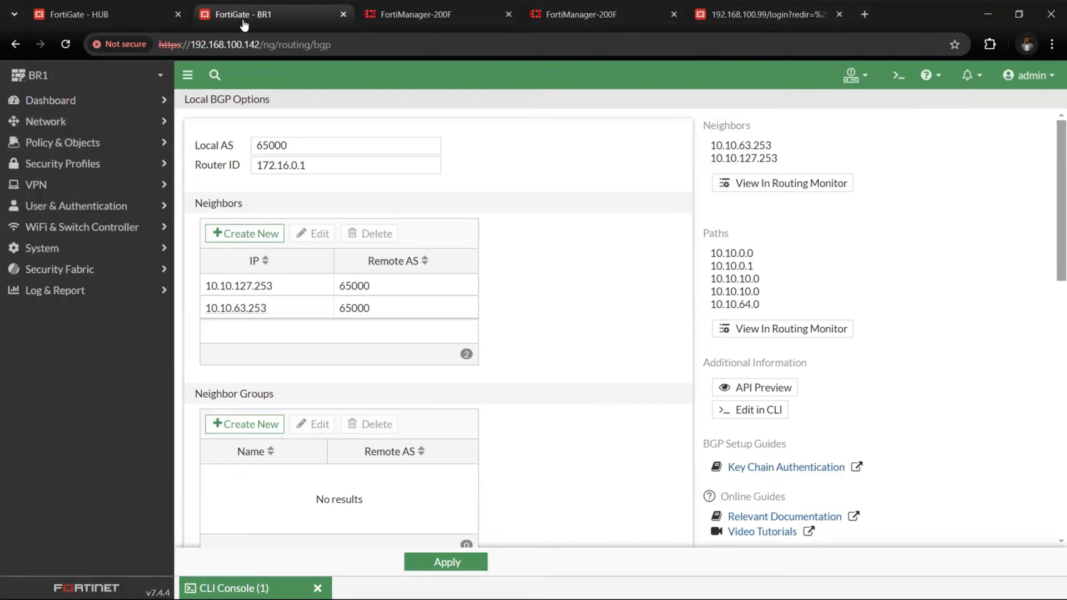
pyautogui.click(96, 14)
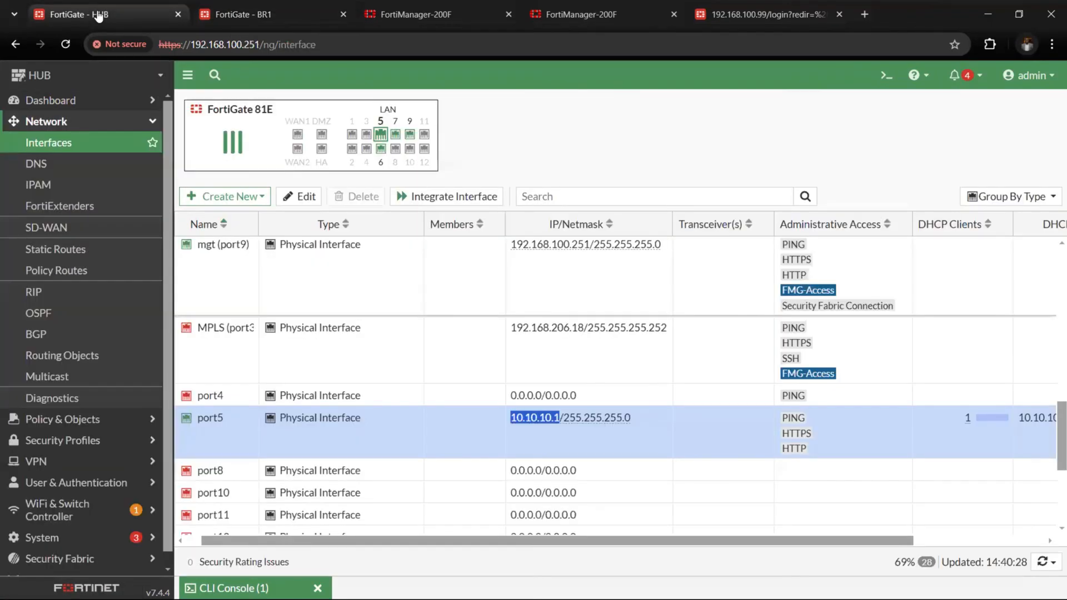
pyautogui.click(246, 14)
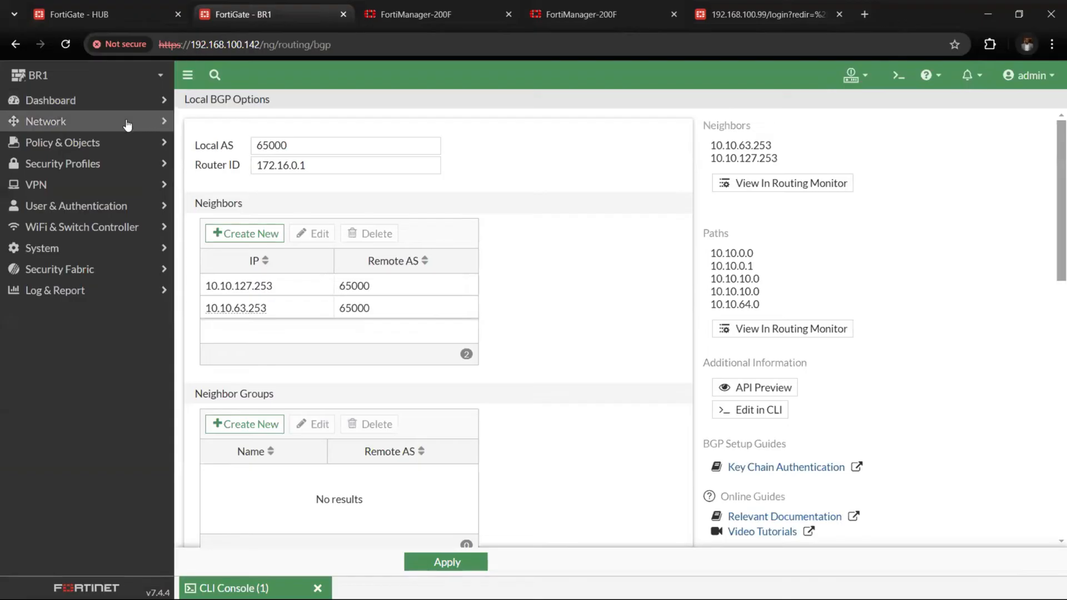
pyautogui.click(47, 121)
pyautogui.click(67, 142)
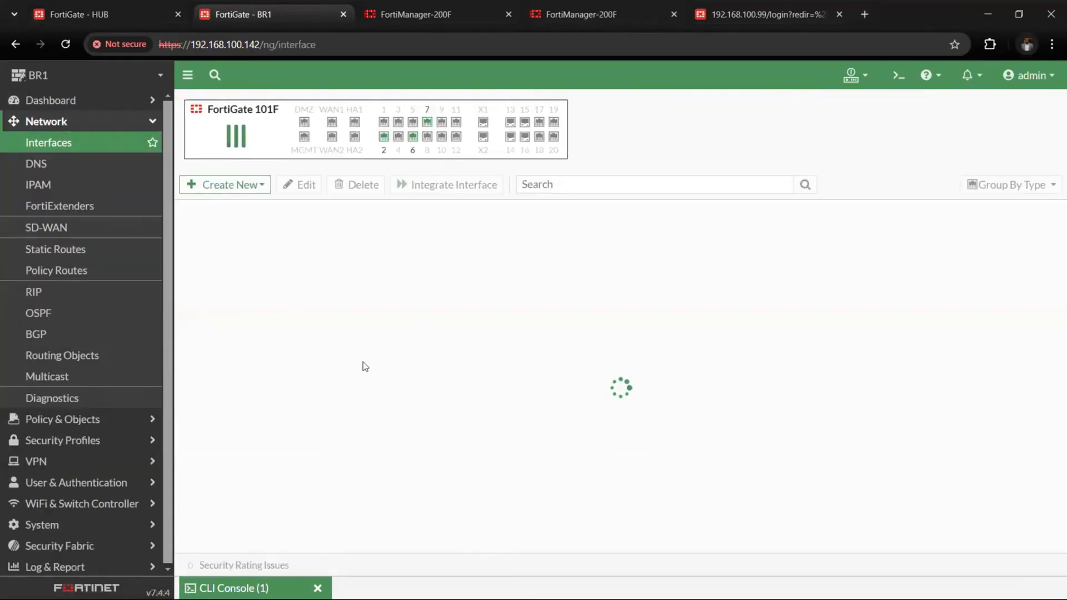
pyautogui.scroll(-3, 356, 416)
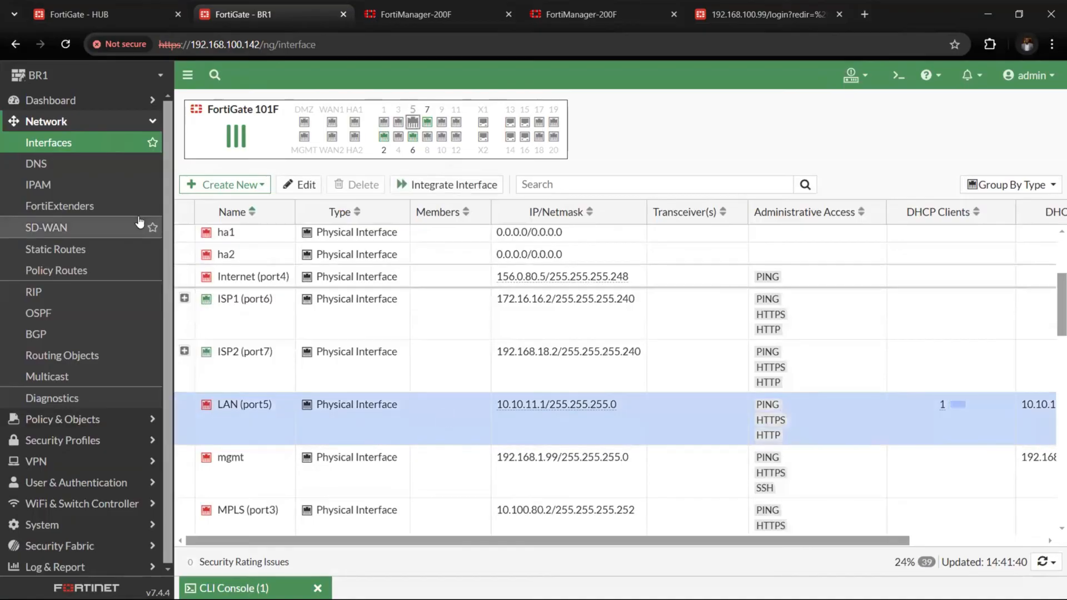
# Reload BR1's interface list, examine the DHCP clients and settings of LAN (port5), and return to the list without changing anything
pyautogui.click(104, 142)
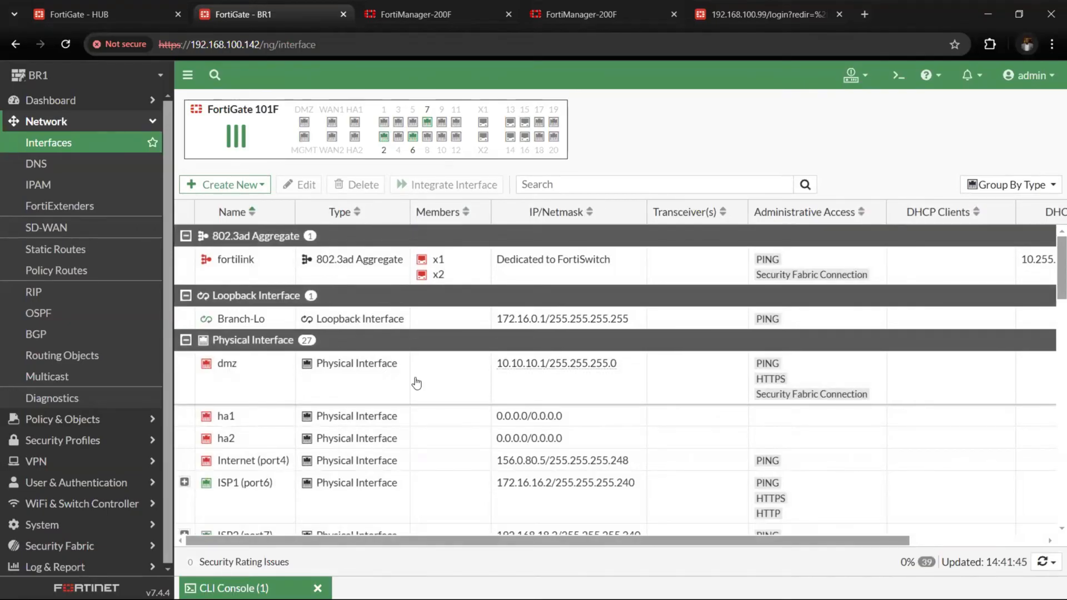
pyautogui.click(91, 139)
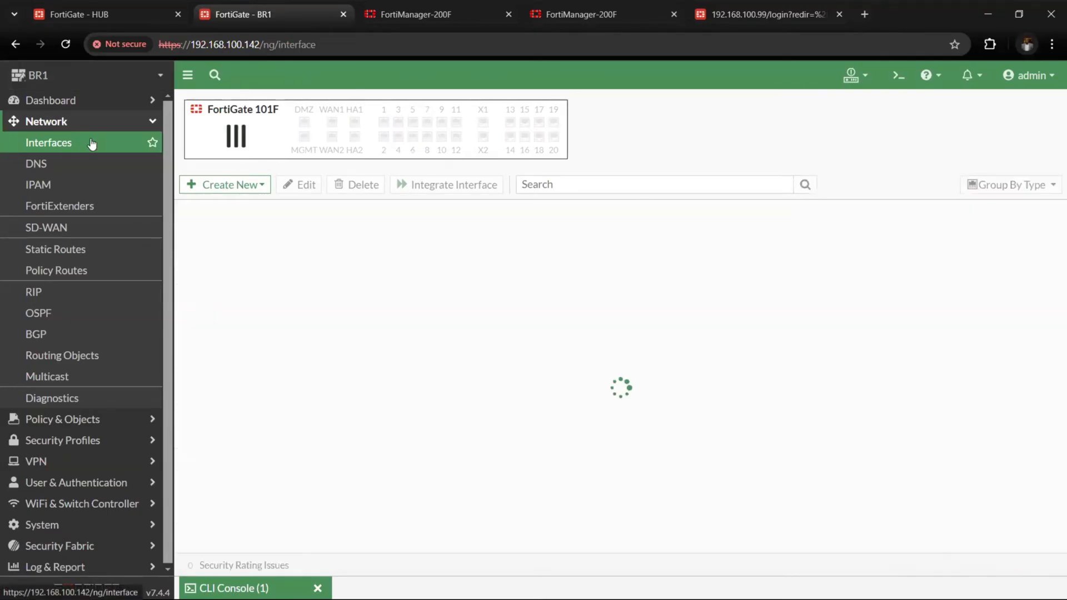
pyautogui.scroll(-5, 359, 457)
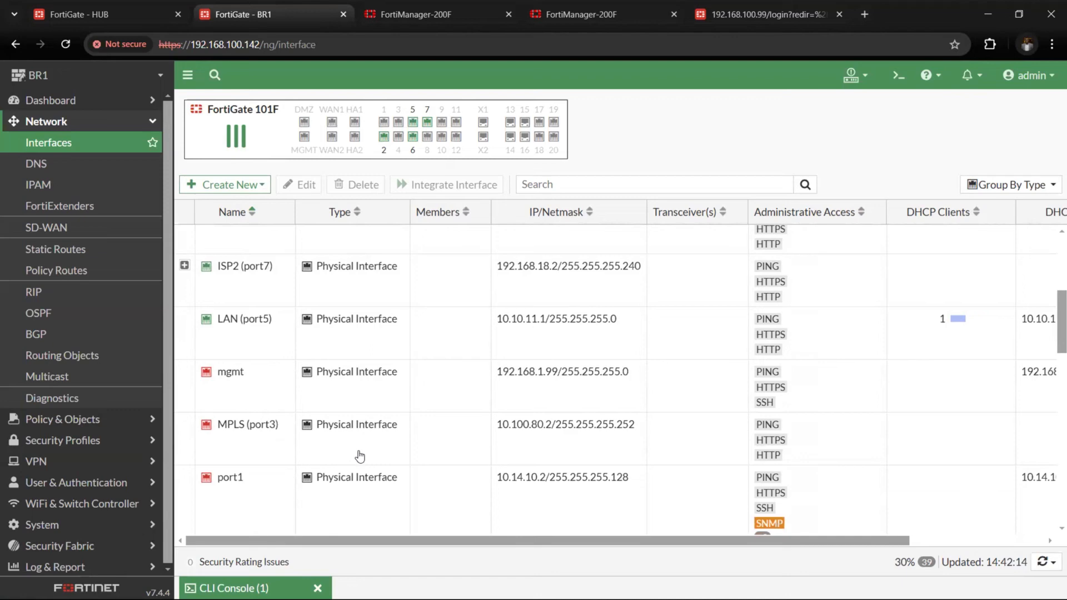
pyautogui.click(488, 328)
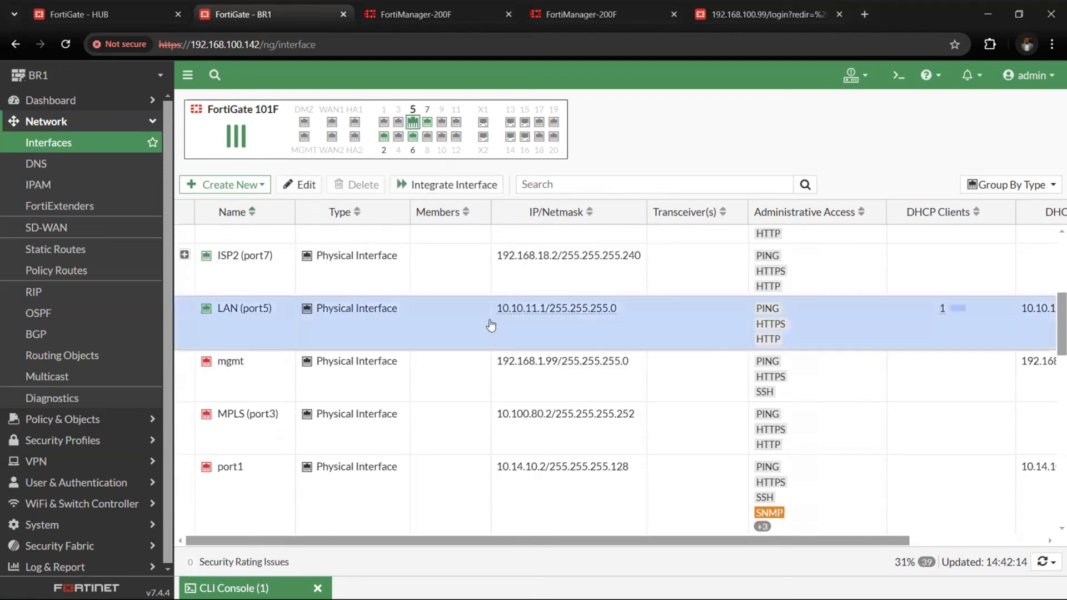
pyautogui.hscroll(3, 535, 336)
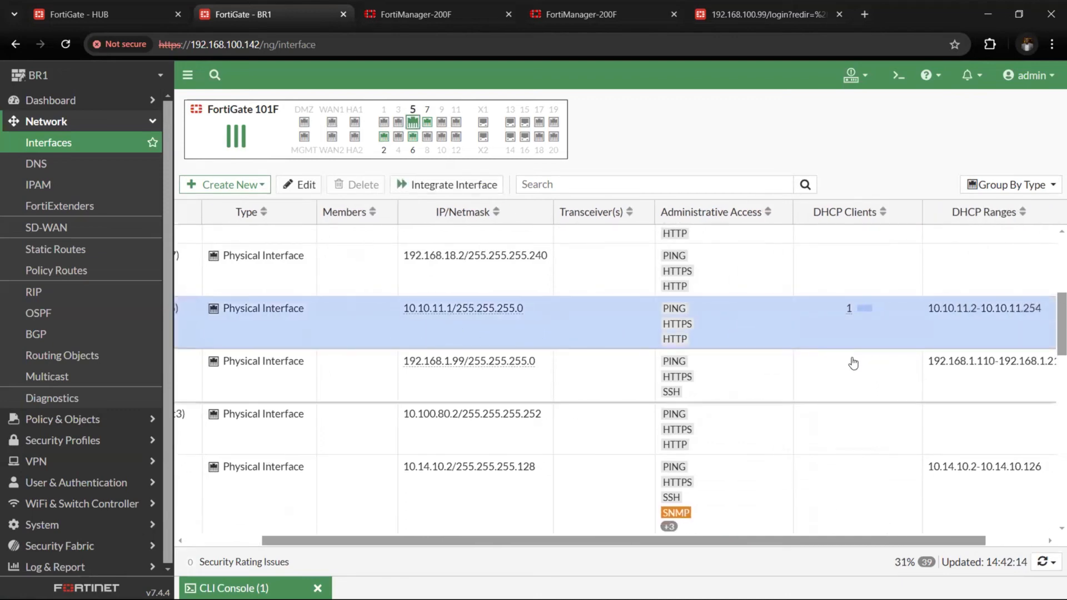
pyautogui.moveTo(853, 314)
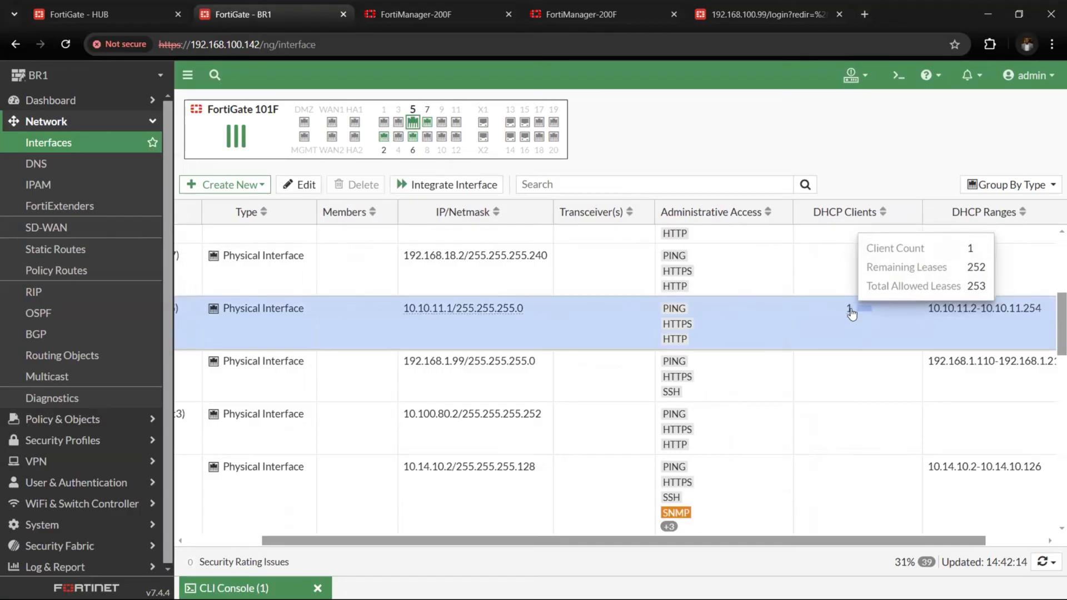
pyautogui.doubleClick(852, 314)
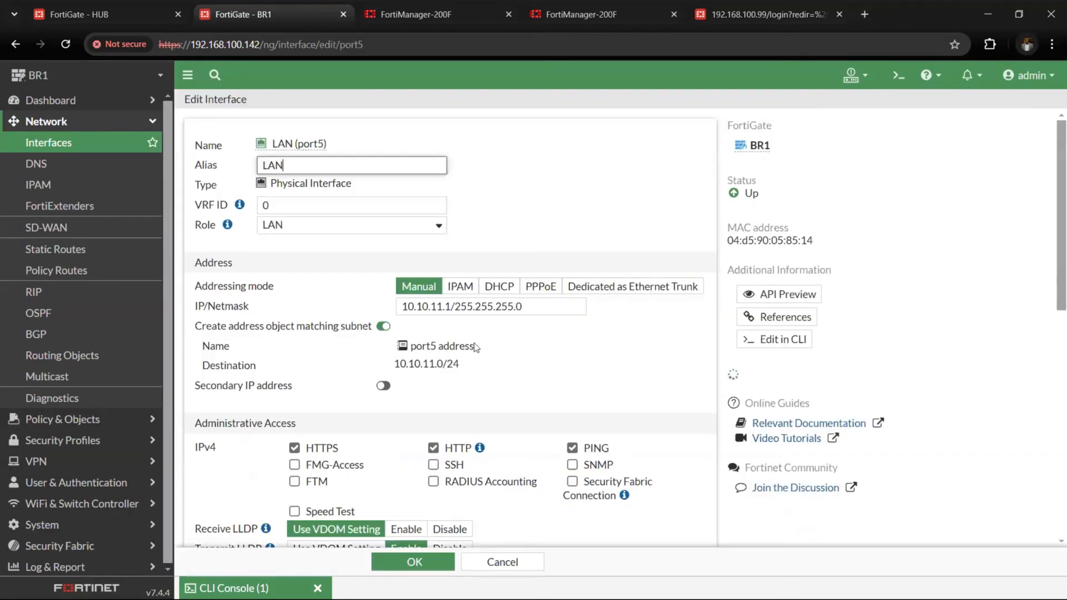
pyautogui.click(46, 146)
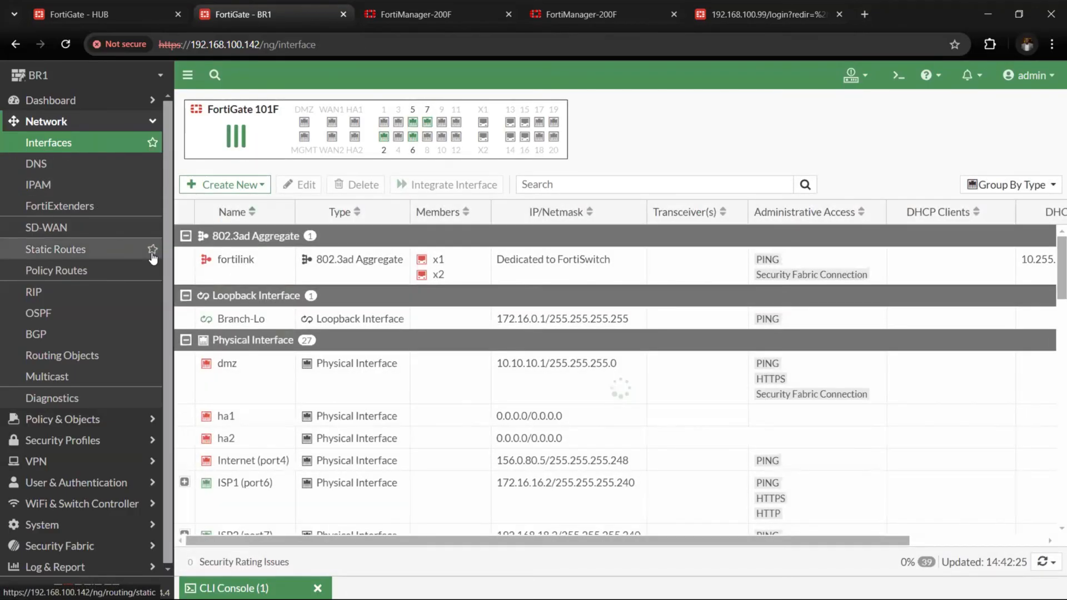
# Switch to the HUB FortiGate and highlight port5's IP address in the interface list
pyautogui.click(141, 11)
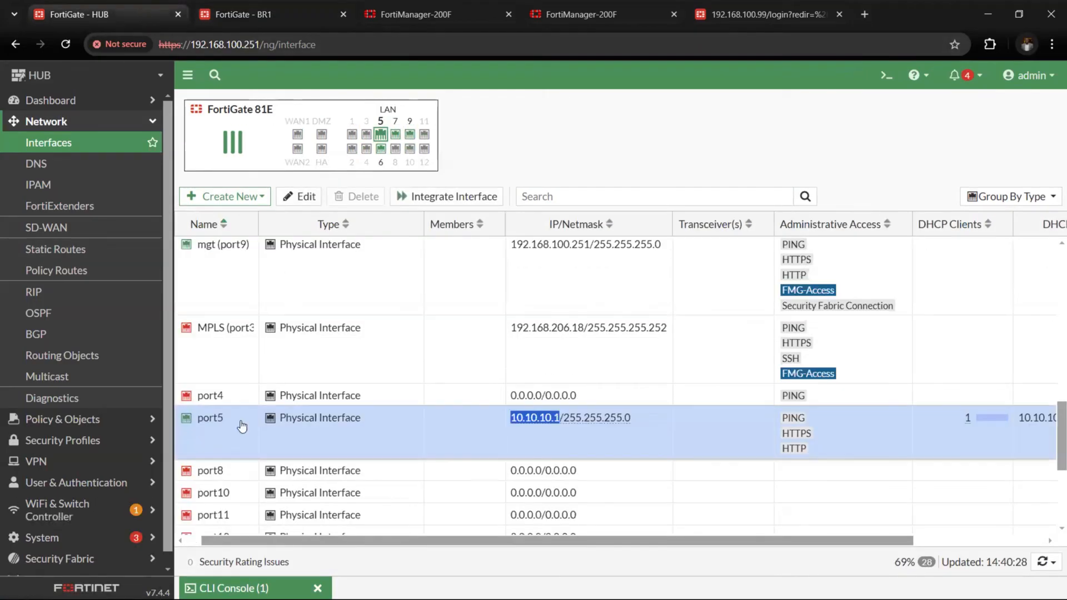
pyautogui.click(494, 427)
pyautogui.hscroll(-1, 357, 424)
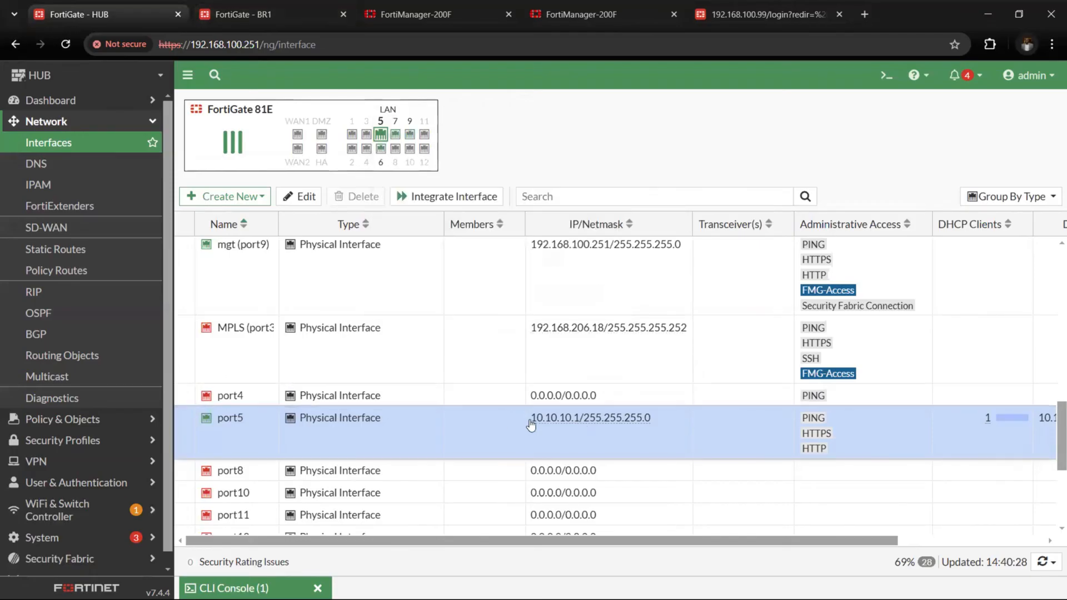
pyautogui.moveTo(531, 425); pyautogui.dragTo(580, 424)
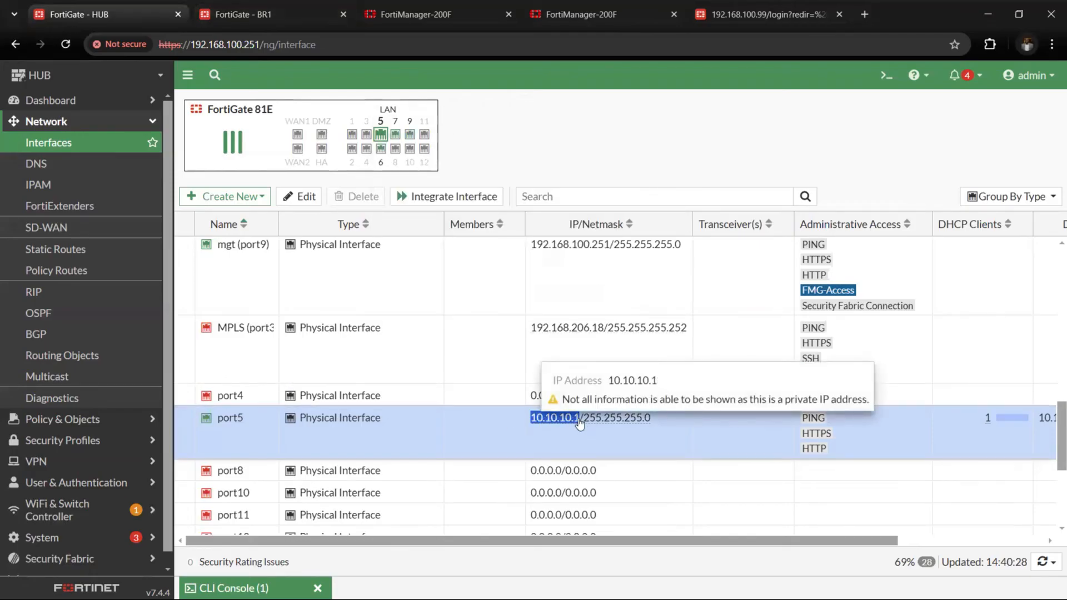
# Open a new CLI console on BR1 and ping the hub's port5 address with "execute ping 10.10.10.1"
pyautogui.click(267, 16)
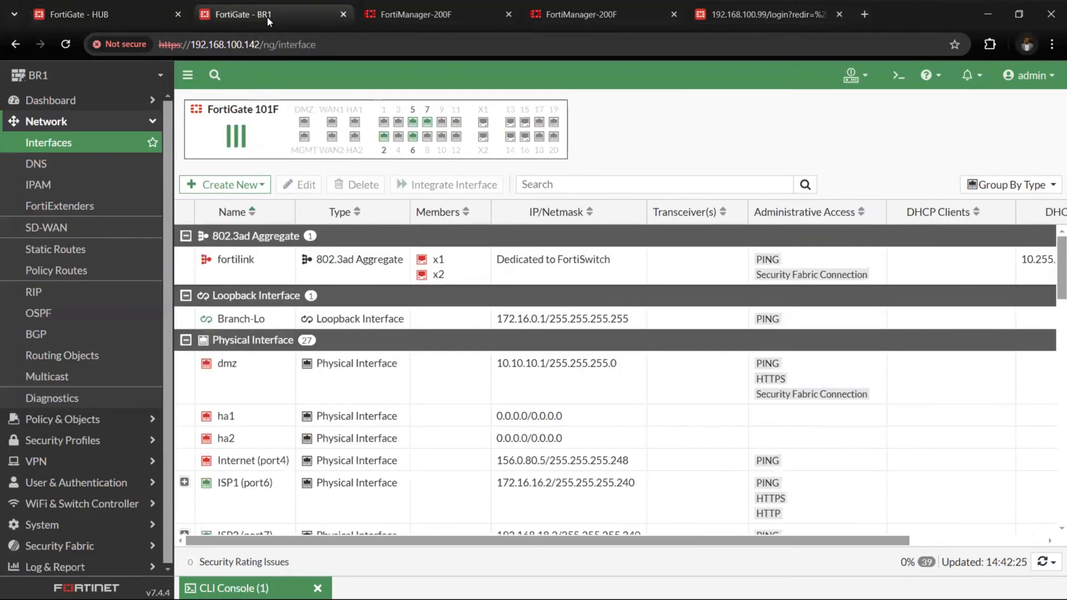
pyautogui.click(899, 75)
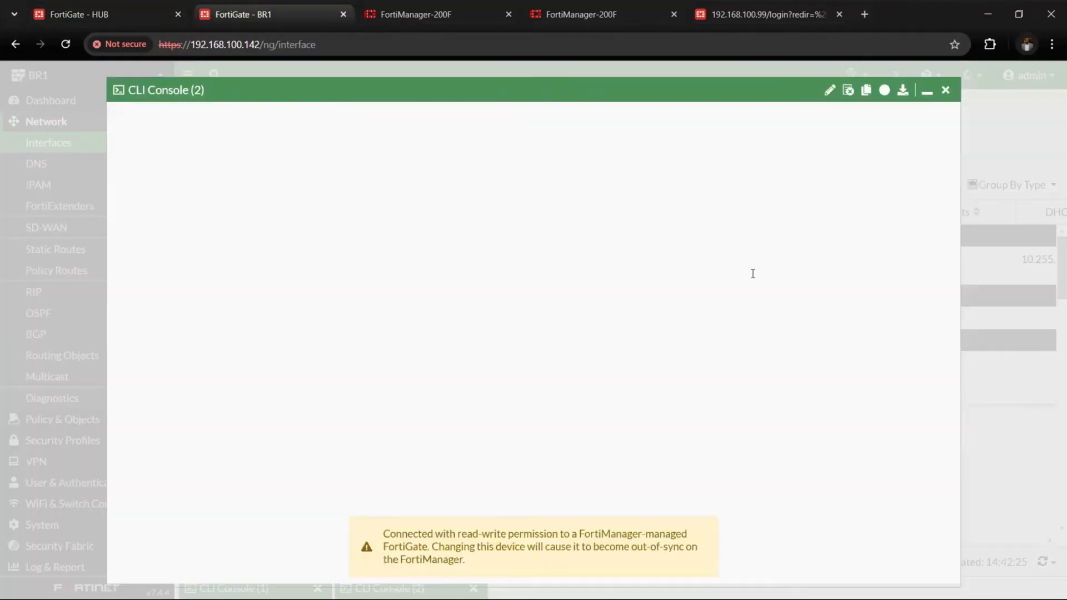
pyautogui.write('execute p')
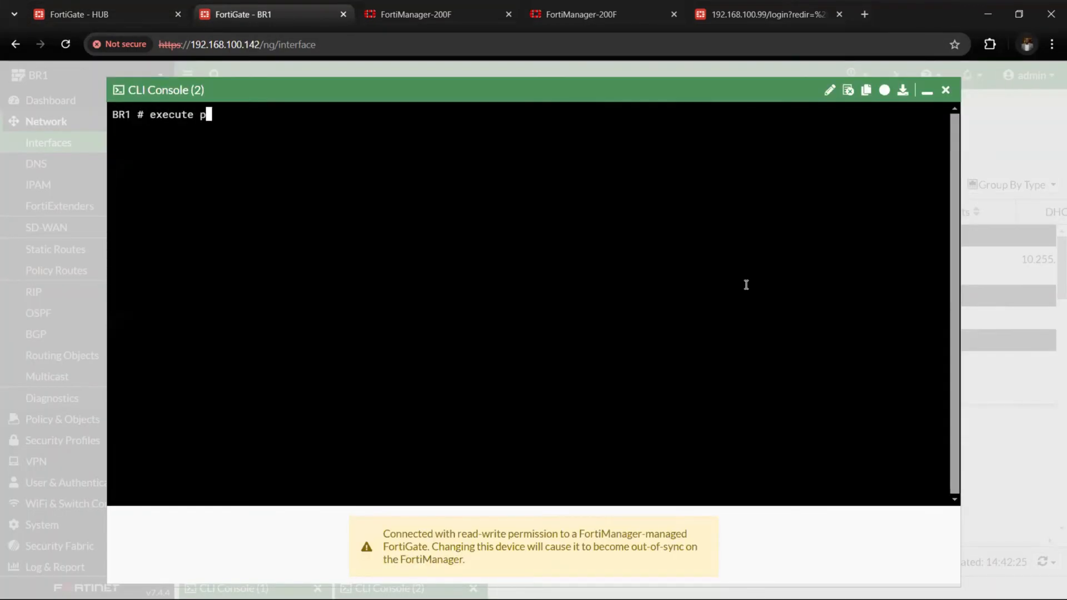
pyautogui.write('ing 10.10.10.1')
pyautogui.press('Return')
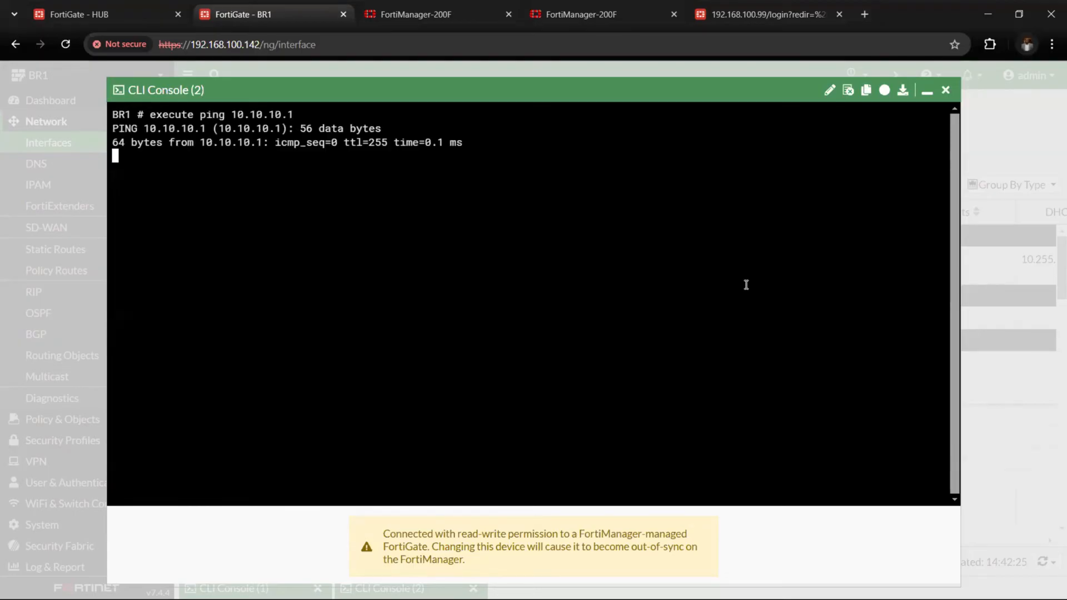
# Return to the HUB FortiGate and check port5's DHCP clients and DHCP range
pyautogui.click(120, 22)
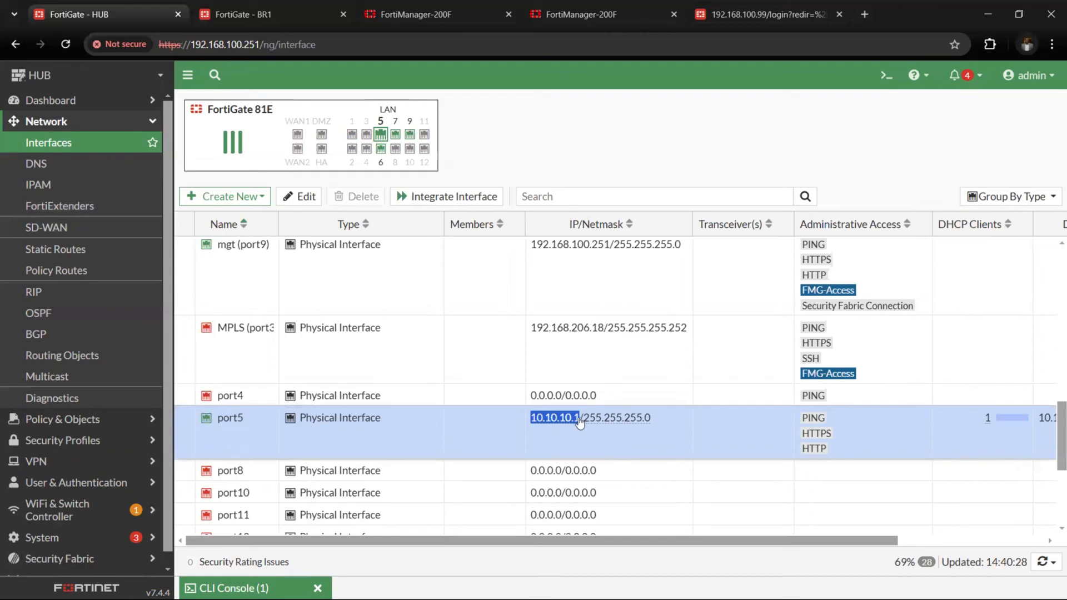
pyautogui.moveTo(609, 422)
pyautogui.hscroll(3, 722, 431)
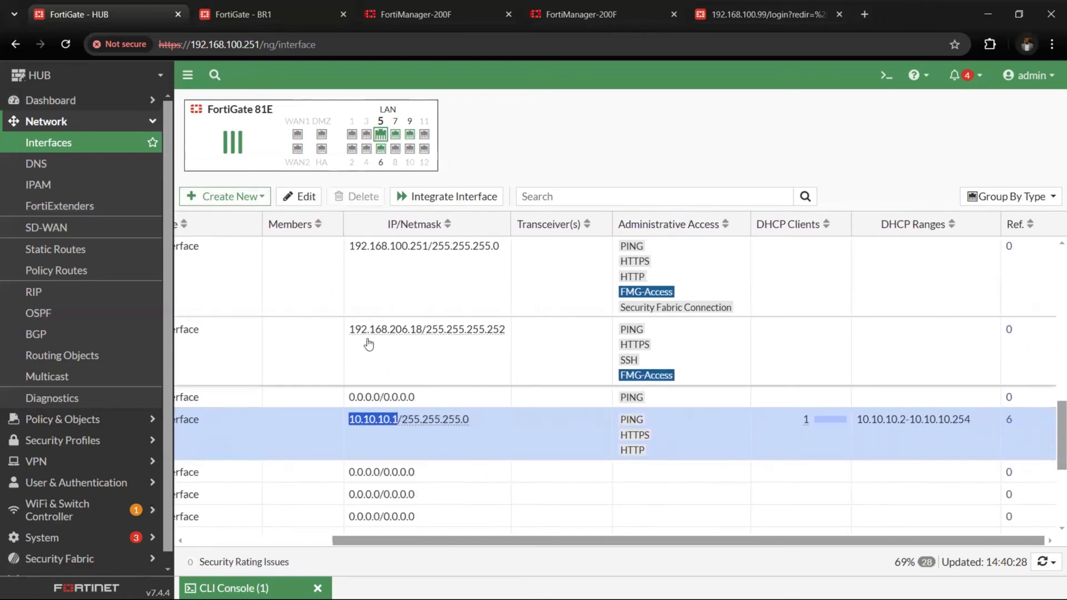
pyautogui.hscroll(-3, 324, 434)
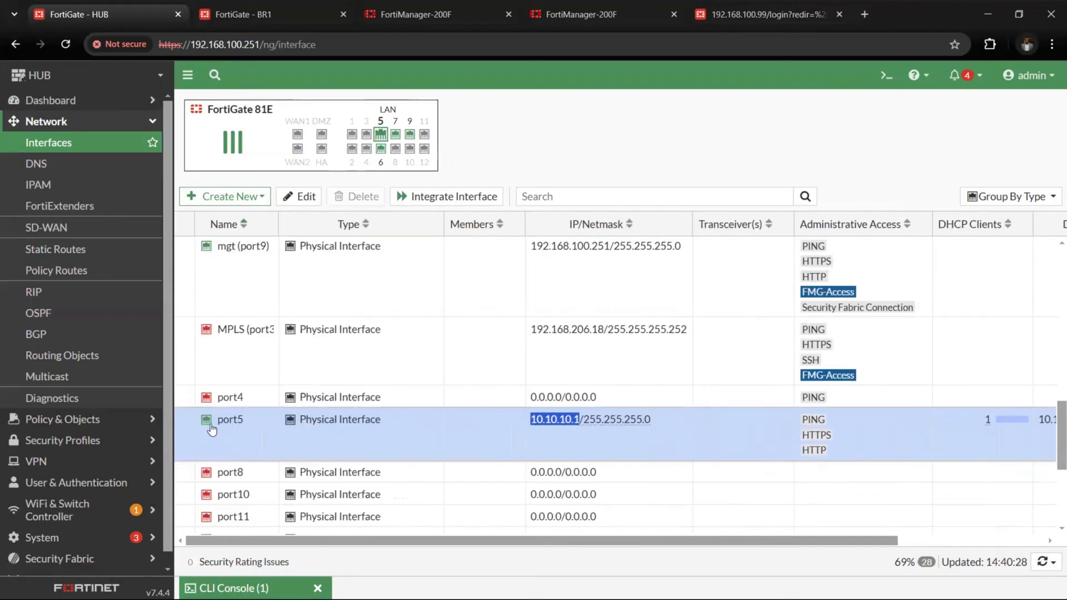
# Add a standalone DHCP monitor dashboard for HUB, keeping the name DHCP Monitor, and highlight the leased device's IP address
pyautogui.click(113, 103)
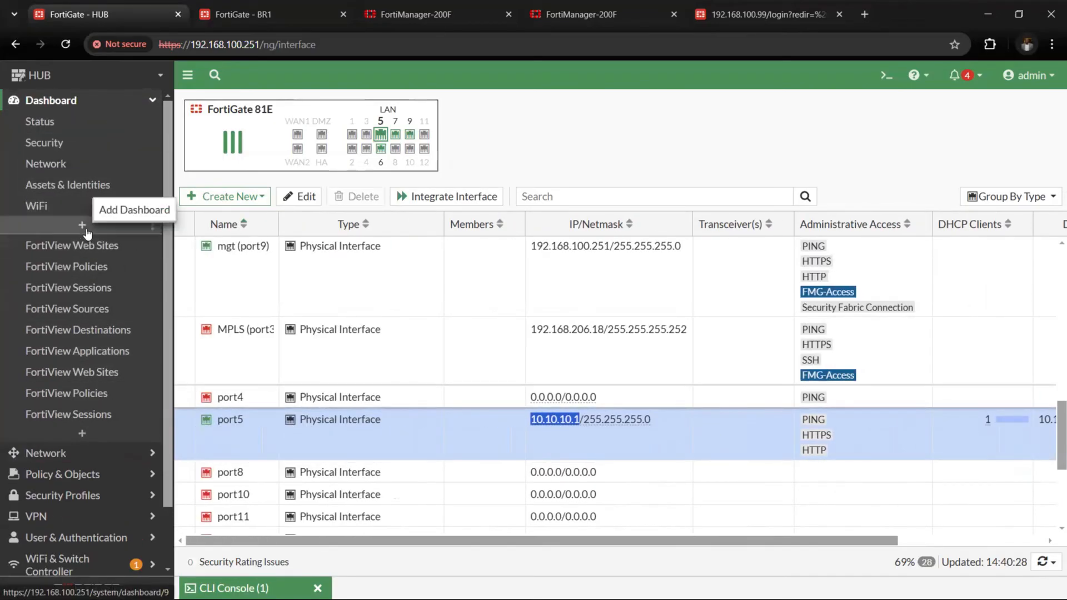
pyautogui.click(96, 432)
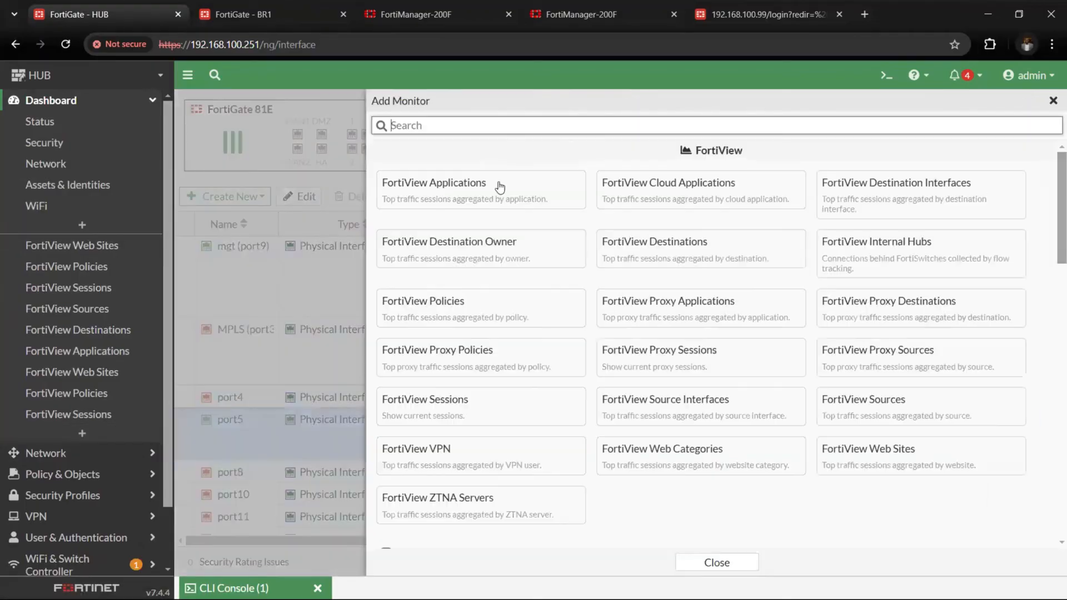
pyautogui.write('dhcp')
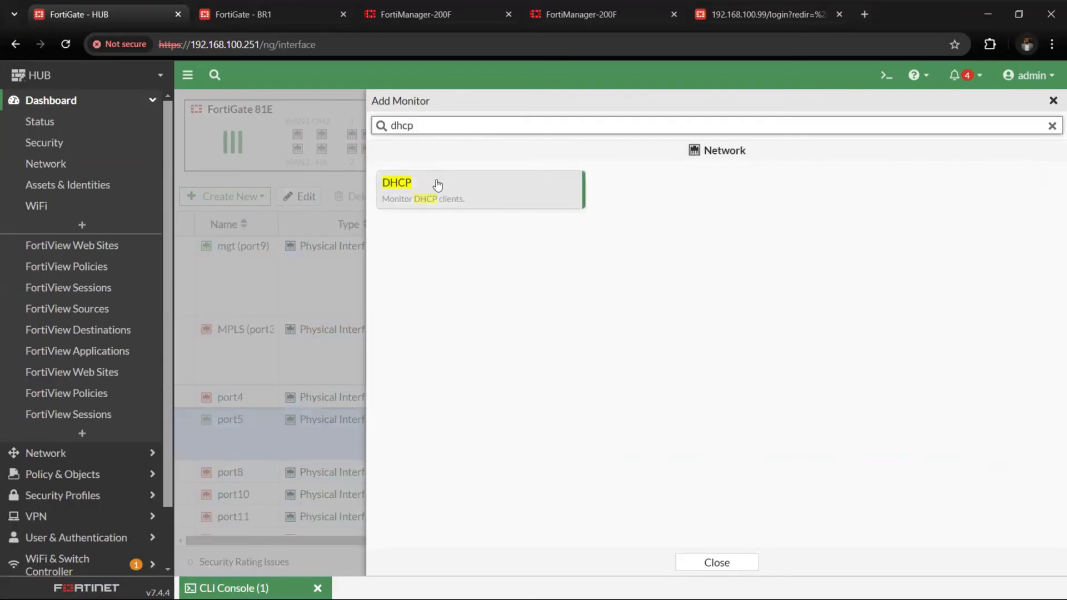
pyautogui.click(498, 196)
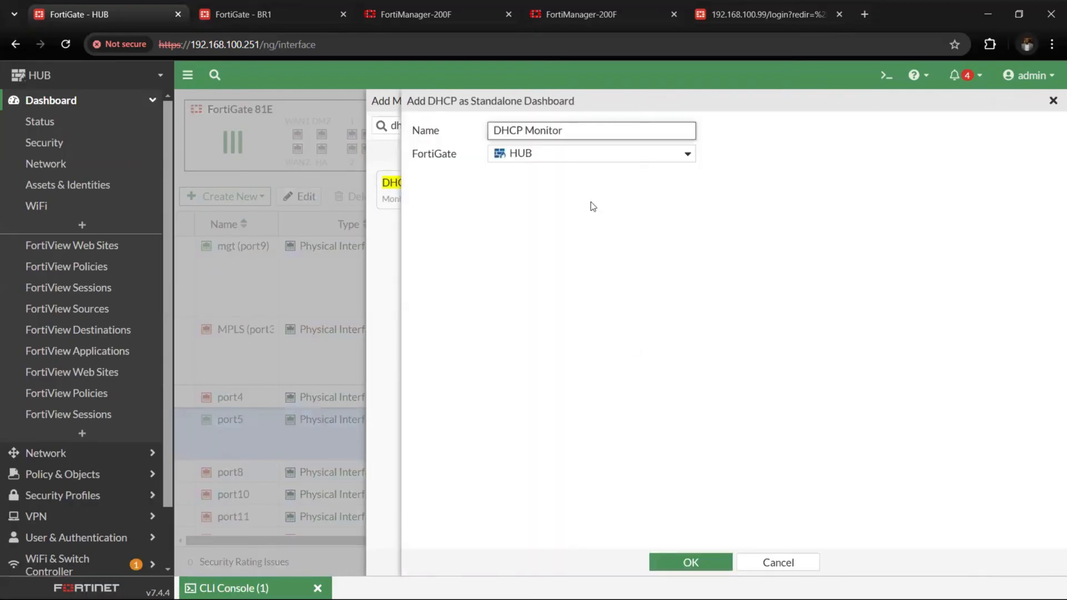
pyautogui.click(689, 563)
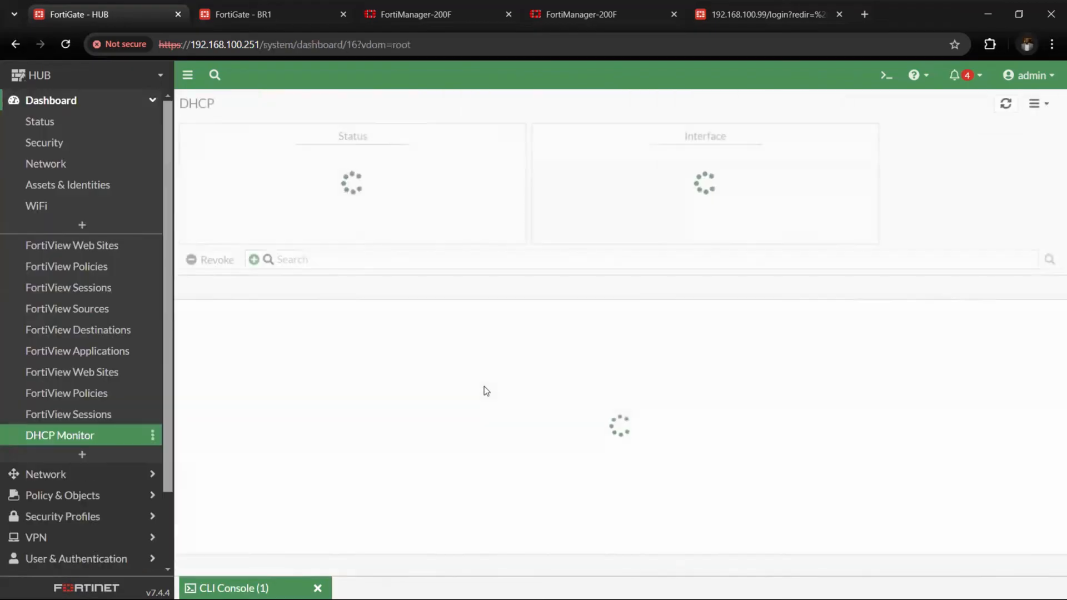
pyautogui.moveTo(314, 317); pyautogui.dragTo(367, 323)
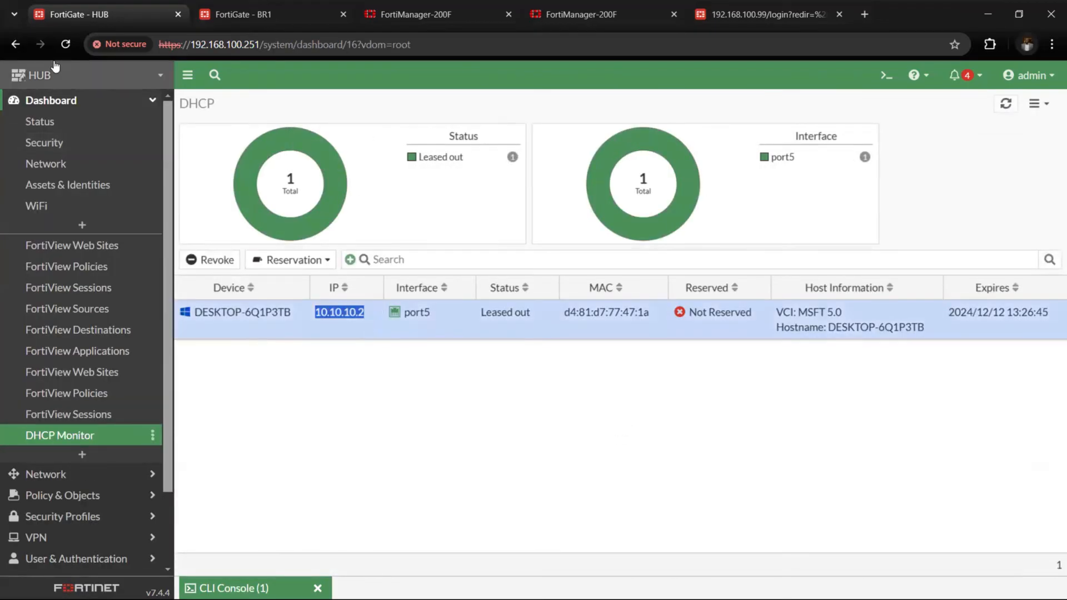
# Switch to BR1 and ping the hub's LAN client with "execute ping 10.10.10.2", then minimise the console
pyautogui.click(202, 13)
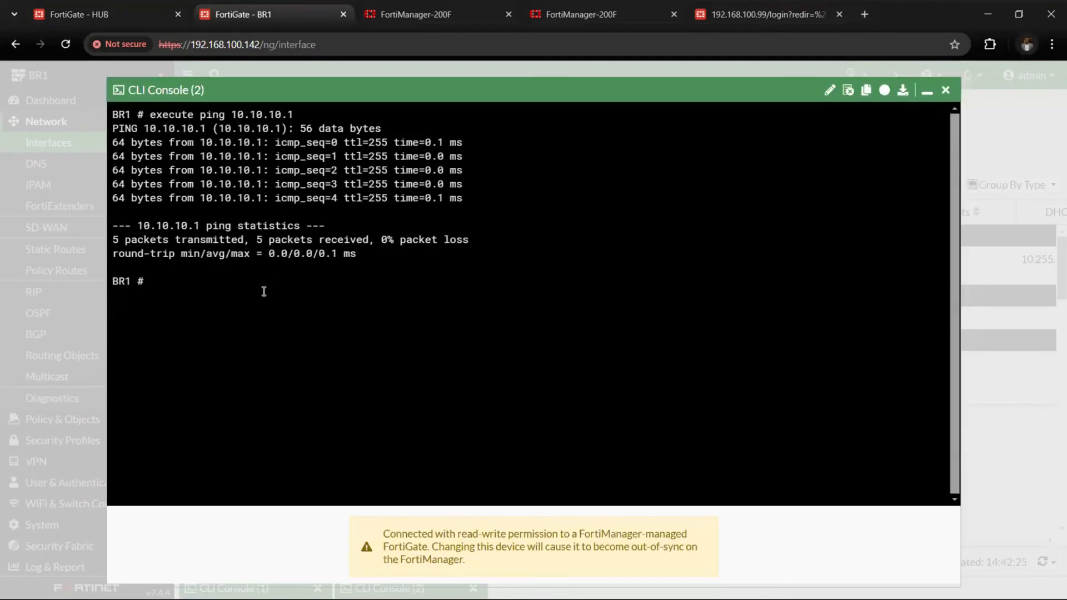
pyautogui.press('Up')
pyautogui.press('BackSpace')
pyautogui.write('2')
pyautogui.press('Return')
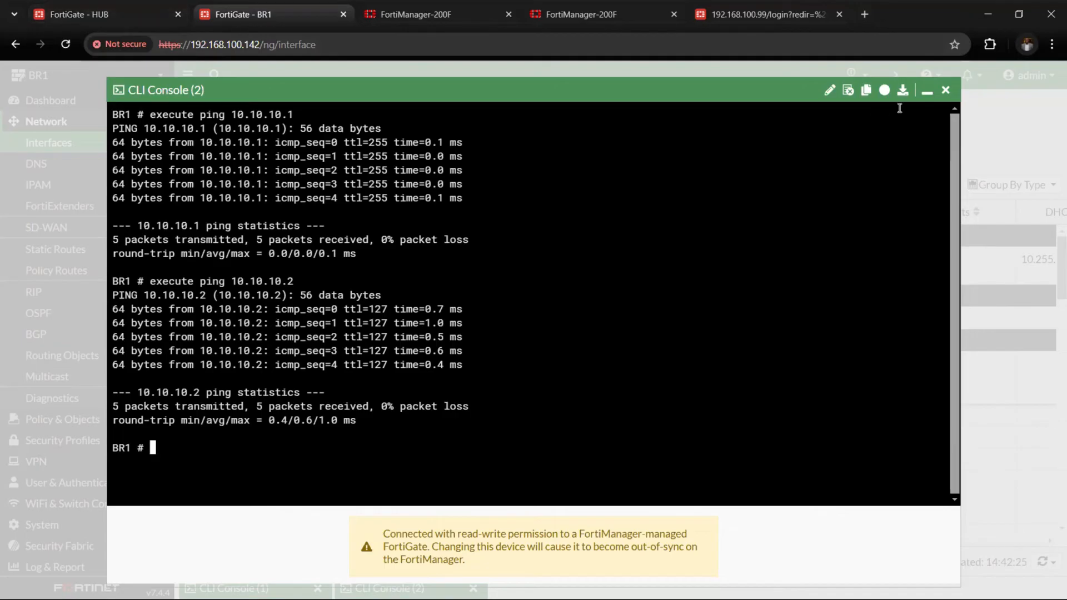
pyautogui.click(927, 96)
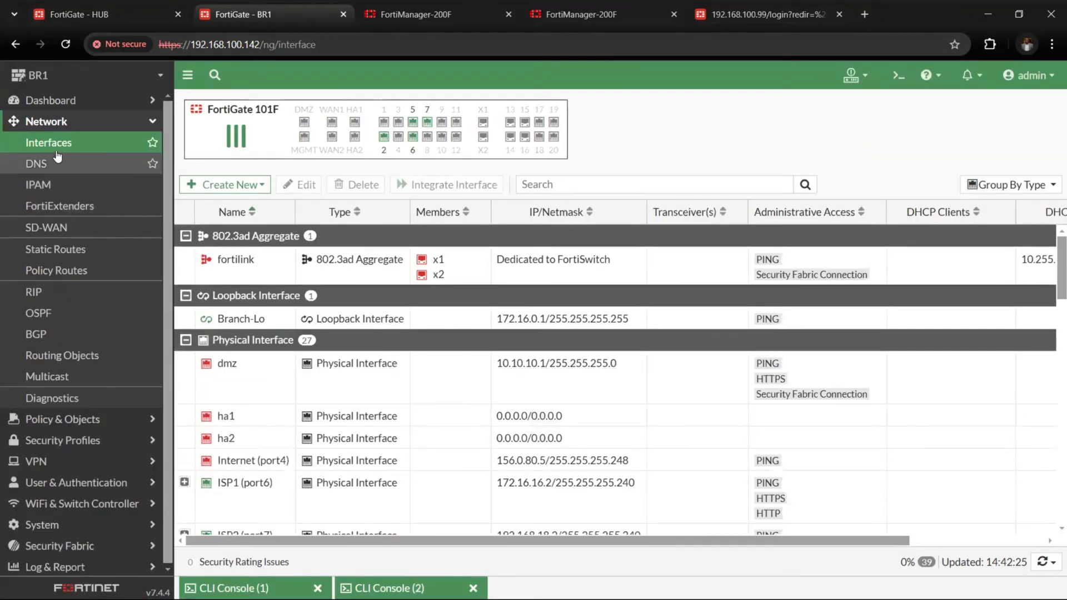
# Locate LAN (port5)'s IP address on BR1 and set it as the ping source with "execute ping-options source 10.10.11.1" in a new CLI console
pyautogui.scroll(-3, 281, 378)
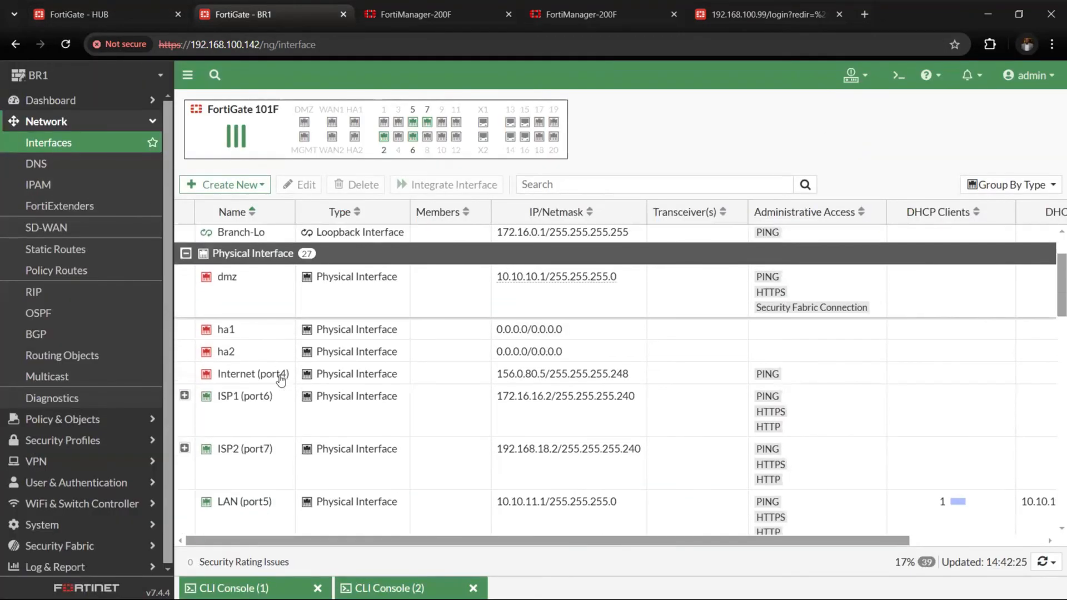
pyautogui.scroll(-2, 280, 381)
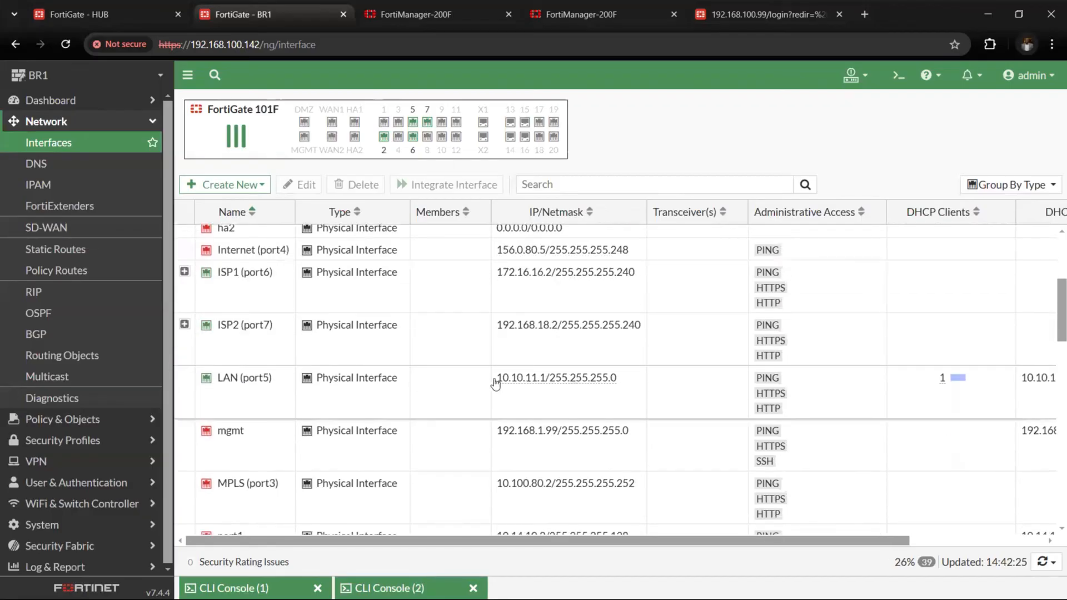
pyautogui.moveTo(496, 381); pyautogui.dragTo(546, 382)
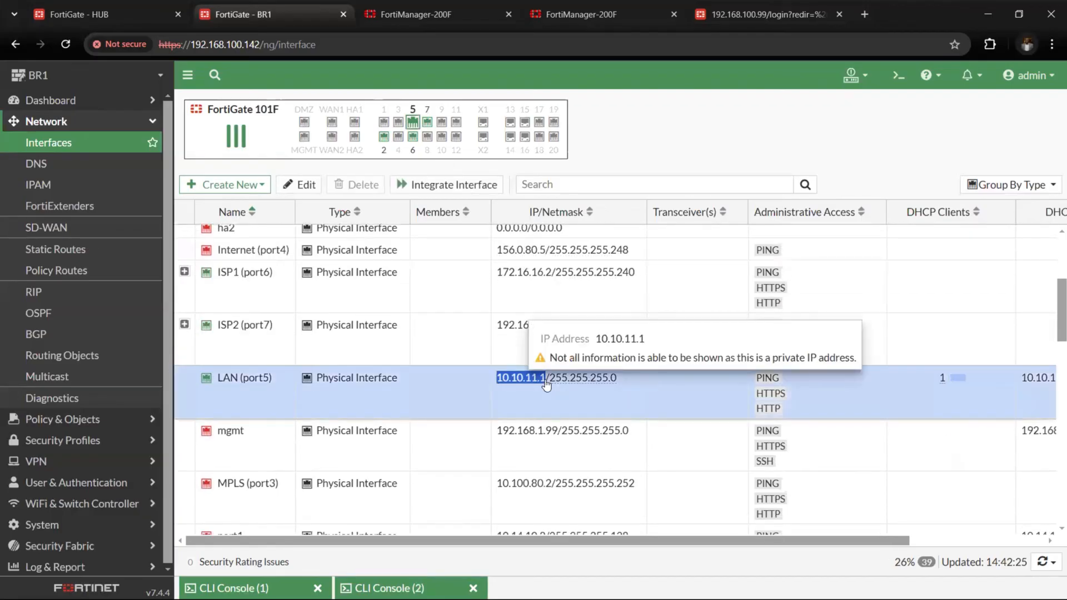
pyautogui.click(899, 75)
pyautogui.write('execute ')
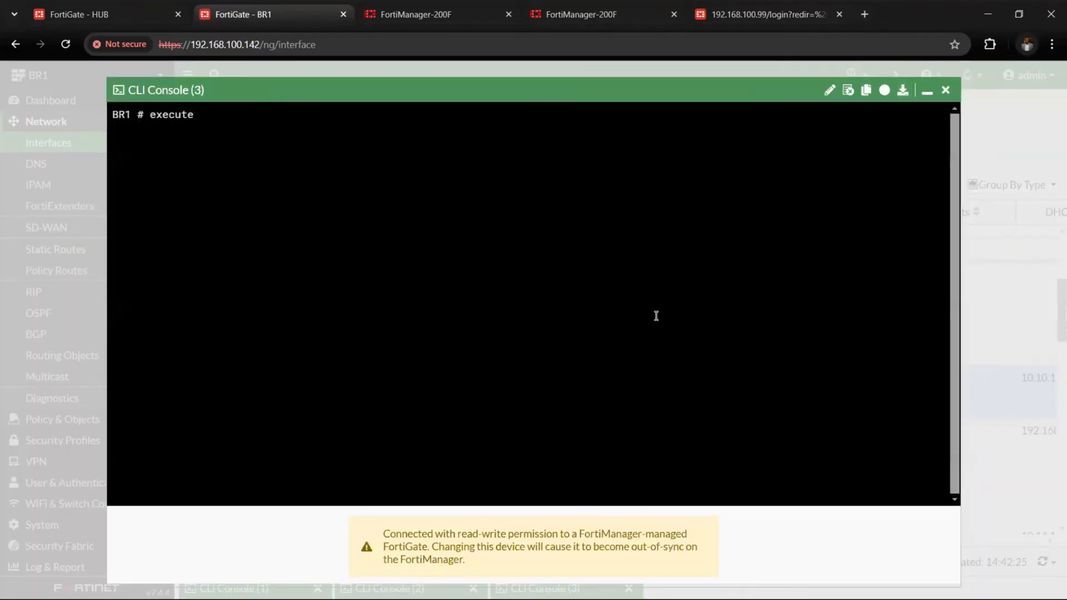
pyautogui.write('ping-options source ')
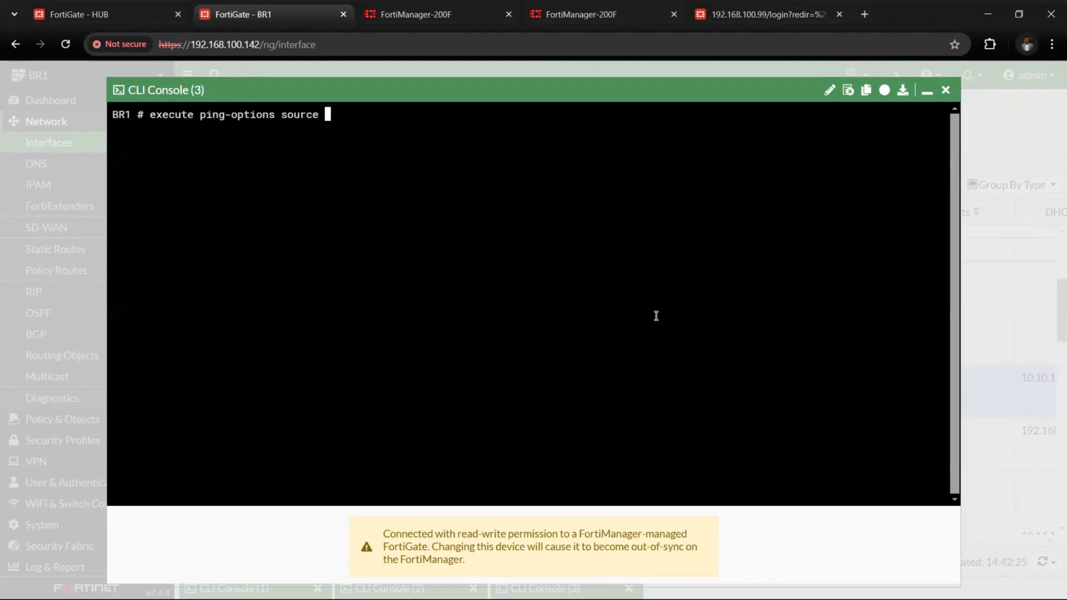
pyautogui.write('10.10.11.1')
pyautogui.press('Return')
# Ping the hub's port5 address from the LAN source with "execute ping 10.10.10.1"
pyautogui.write('execute ')
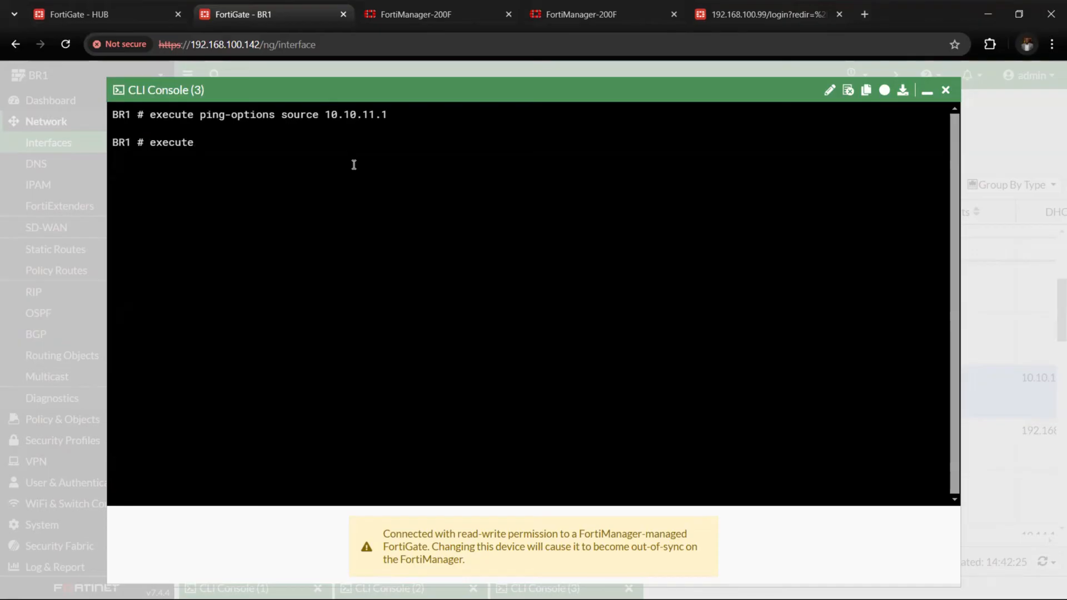
pyautogui.write('ping 10')
pyautogui.write('.10.10.1')
pyautogui.press('Return')
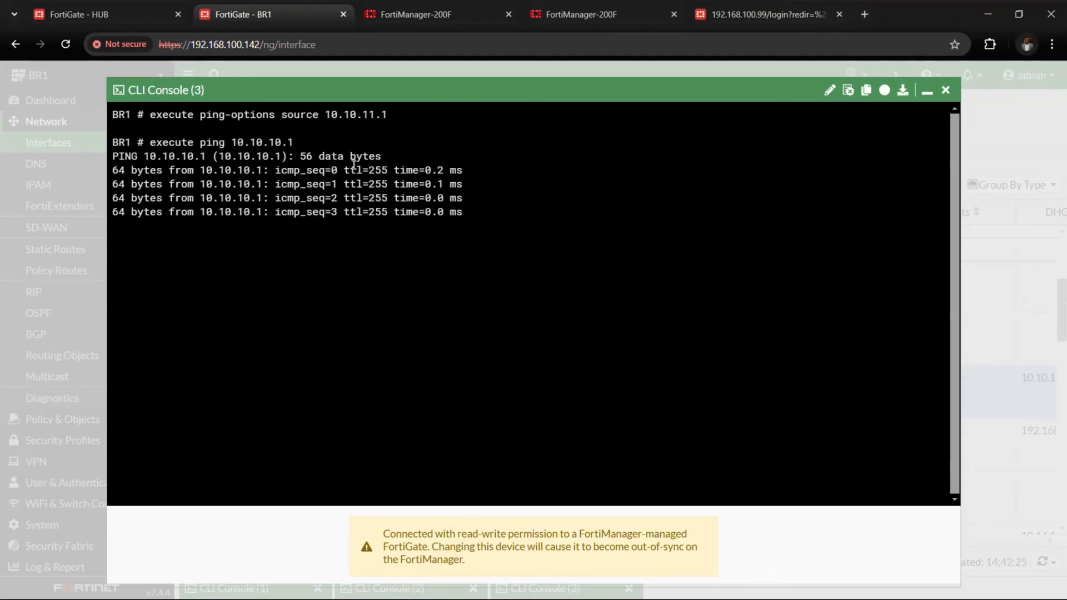
pyautogui.press('Return')
# Repeat the LAN-sourced ping towards the hub's client with "execute ping 10.10.10.2" and minimise the console
pyautogui.press('Up')
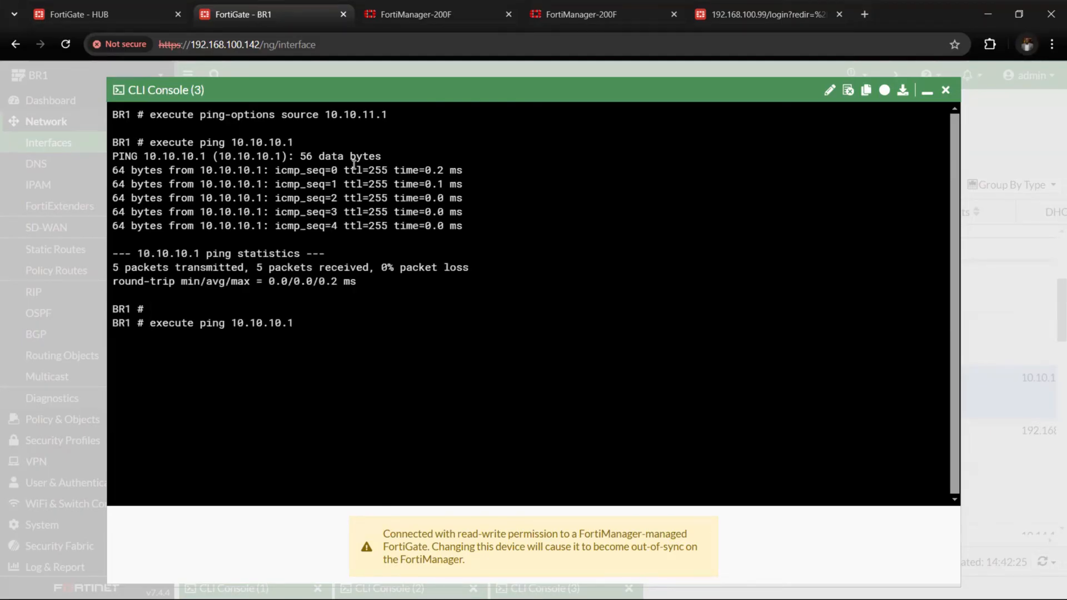
pyautogui.press('Return')
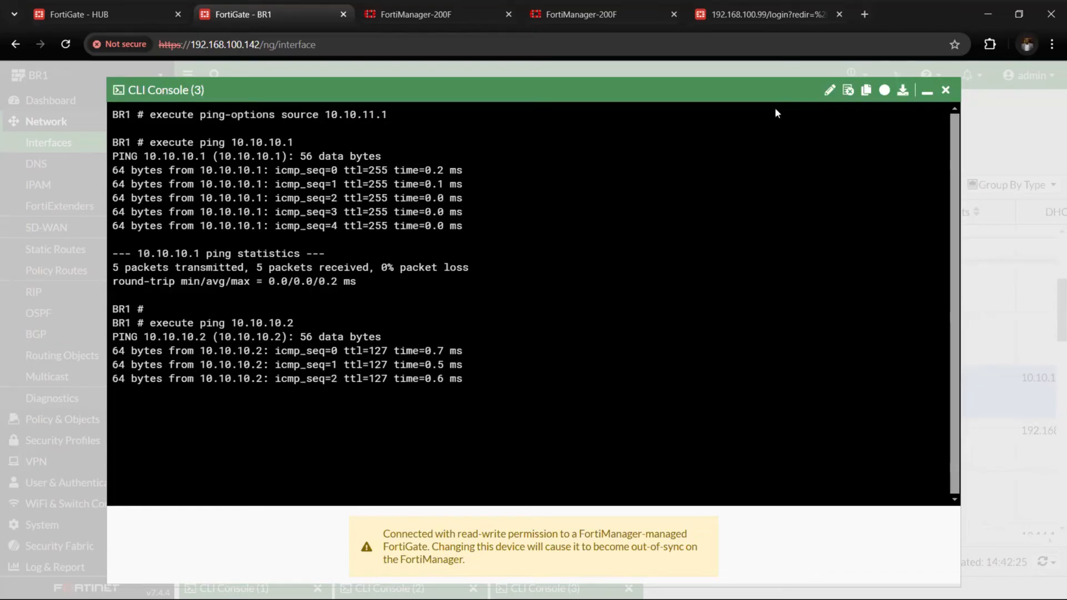
pyautogui.click(928, 90)
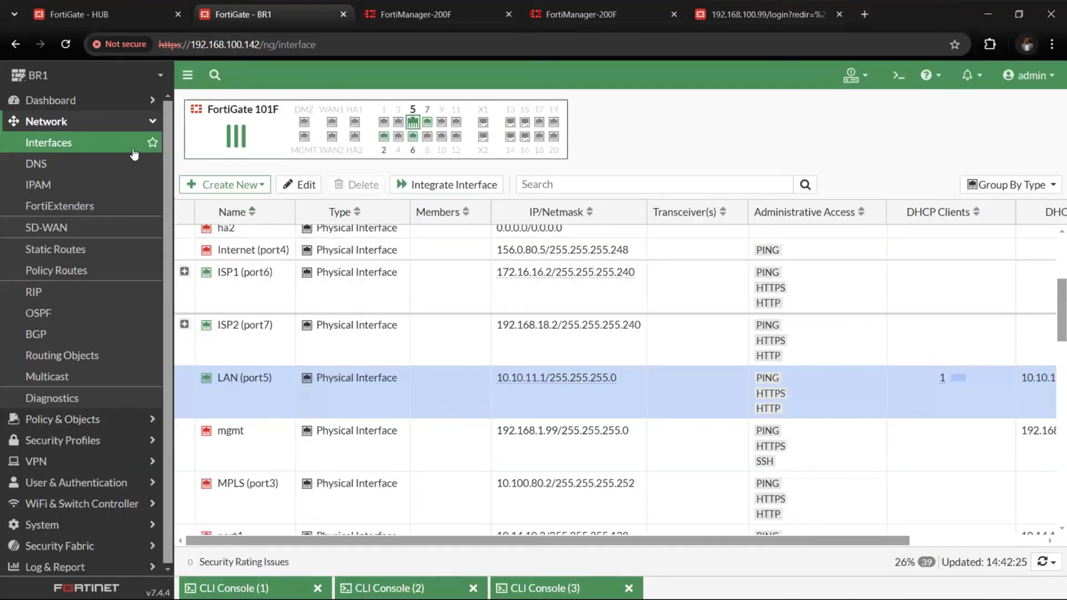
# Open BR1's SD-WAN zones, expand HUB1, and examine its members HUB1-VPN1 and HUB1-VPN2
pyautogui.click(113, 122)
pyautogui.click(112, 121)
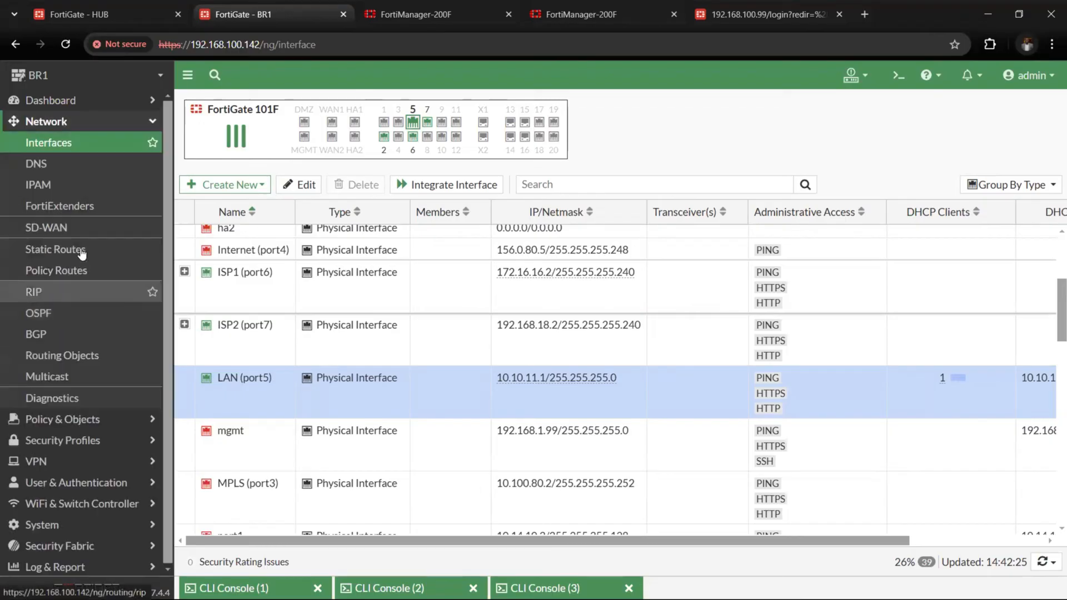
pyautogui.click(50, 227)
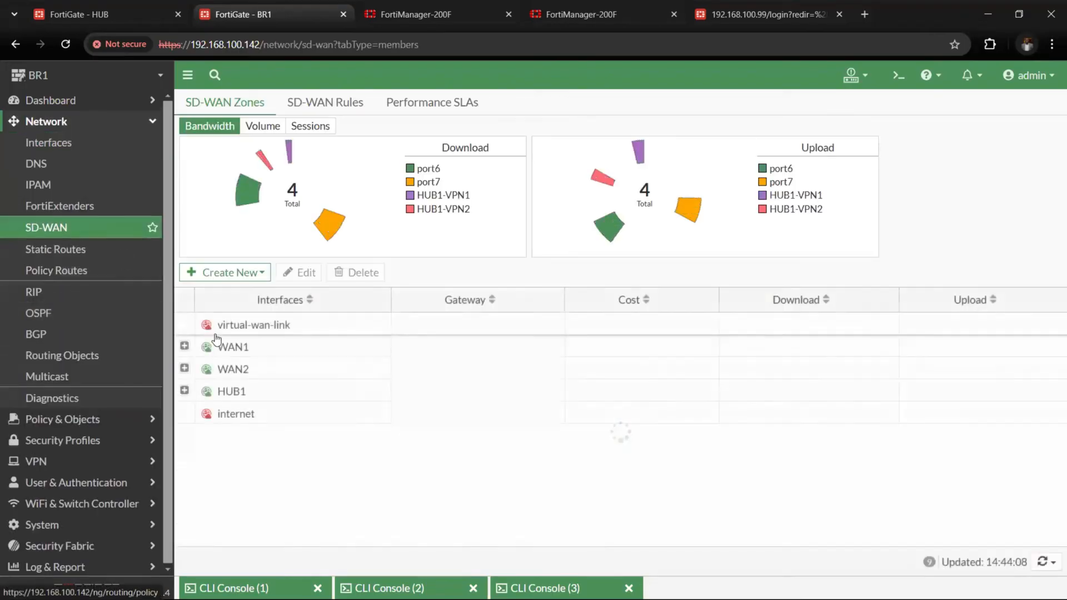
pyautogui.click(185, 391)
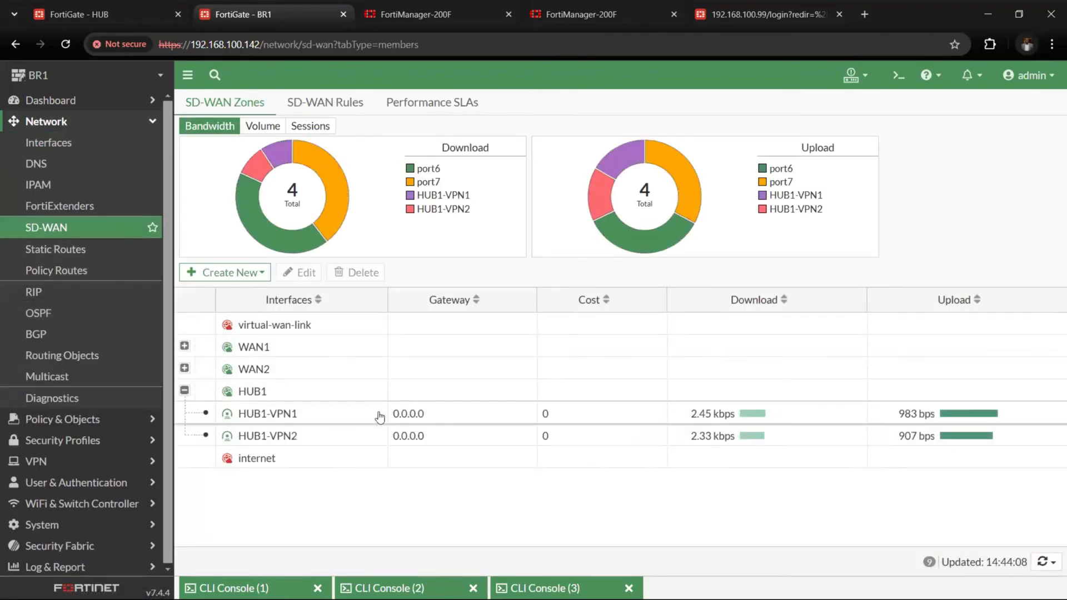
pyautogui.click(380, 417)
pyautogui.click(502, 436)
pyautogui.click(467, 420)
pyautogui.click(467, 440)
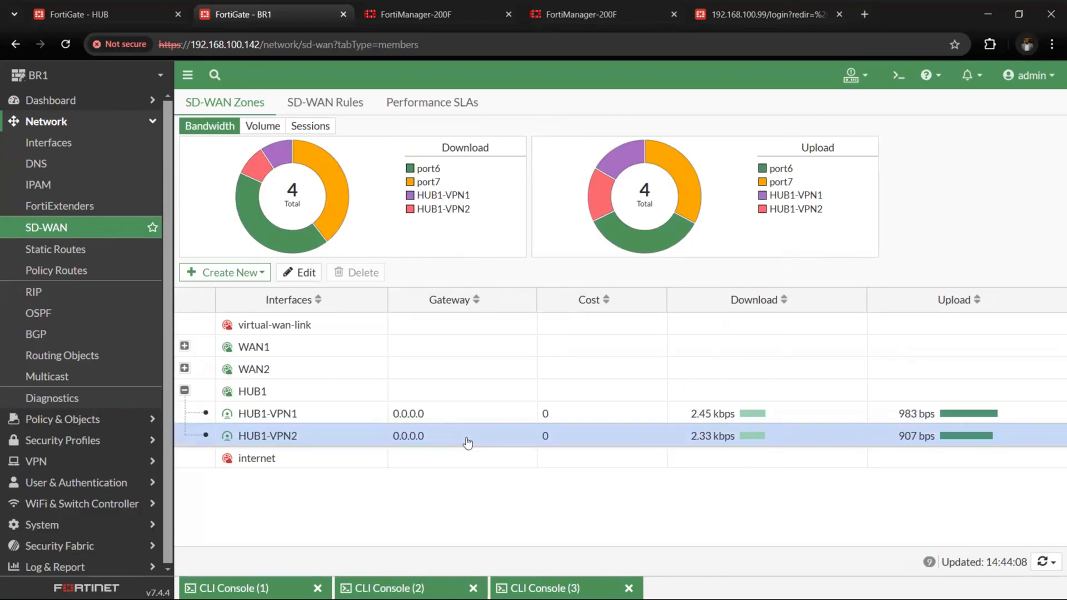
# Switch to the HUB FortiGate and review its firewall policies, examining VPN_IN's interfaces, logging and traffic volume
pyautogui.click(142, 11)
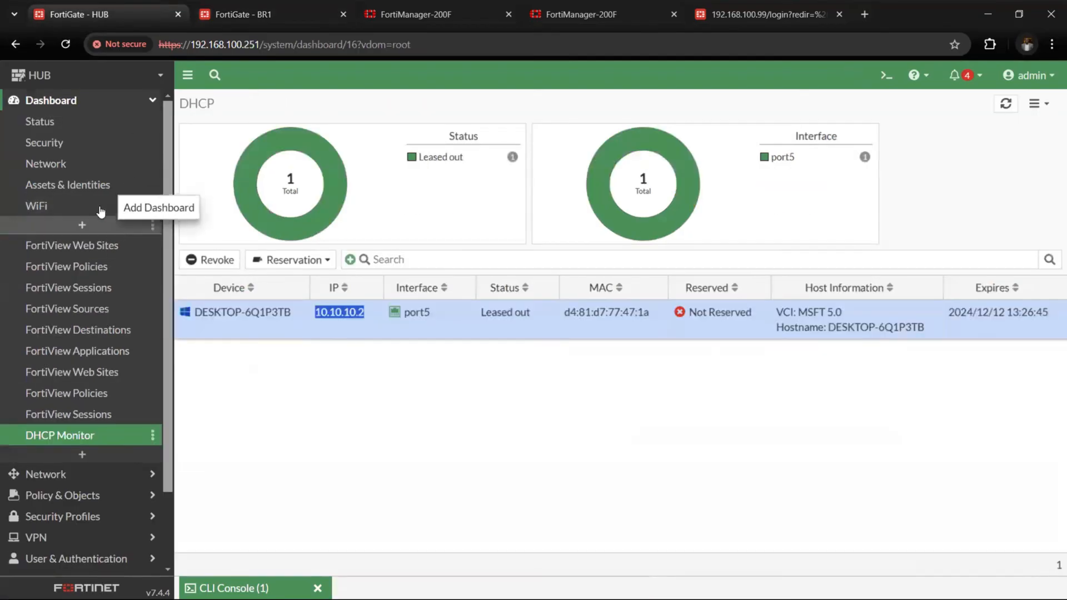
pyautogui.click(93, 104)
pyautogui.click(96, 125)
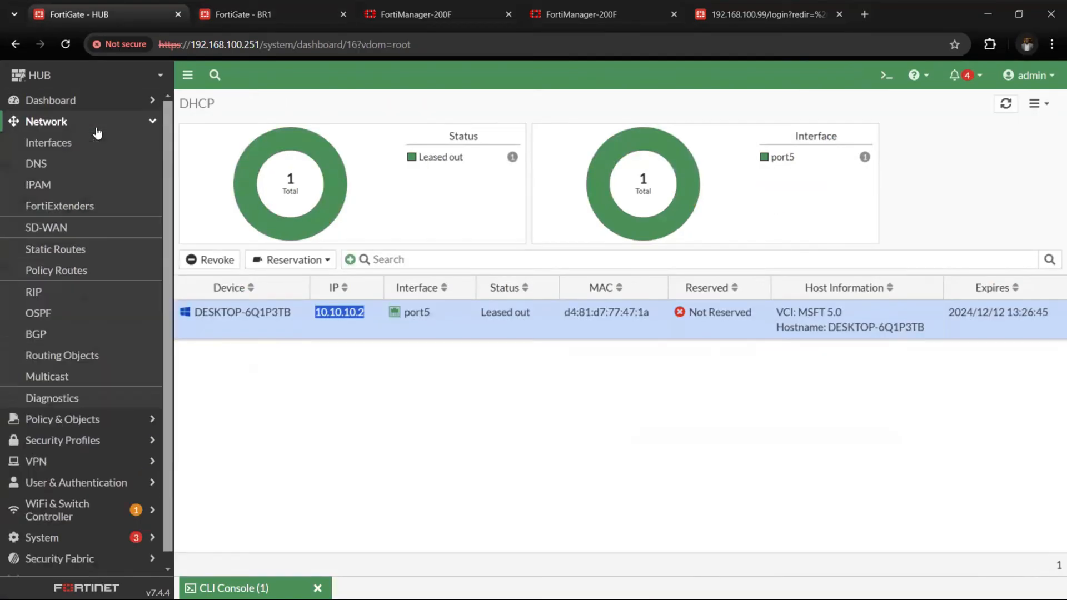
pyautogui.click(98, 128)
pyautogui.click(97, 129)
pyautogui.click(97, 129)
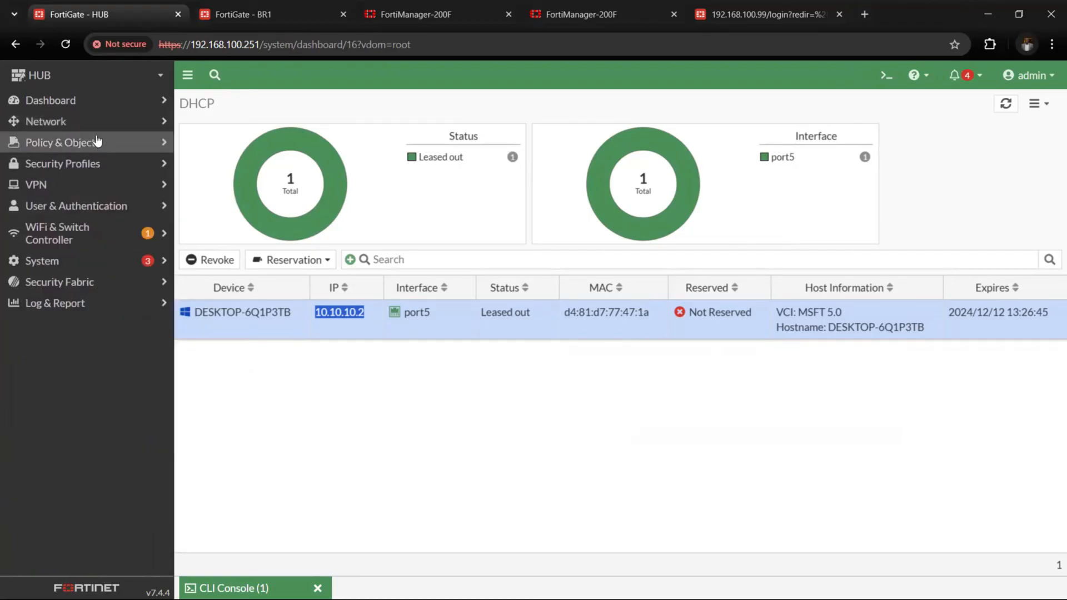
pyautogui.click(99, 146)
pyautogui.click(99, 161)
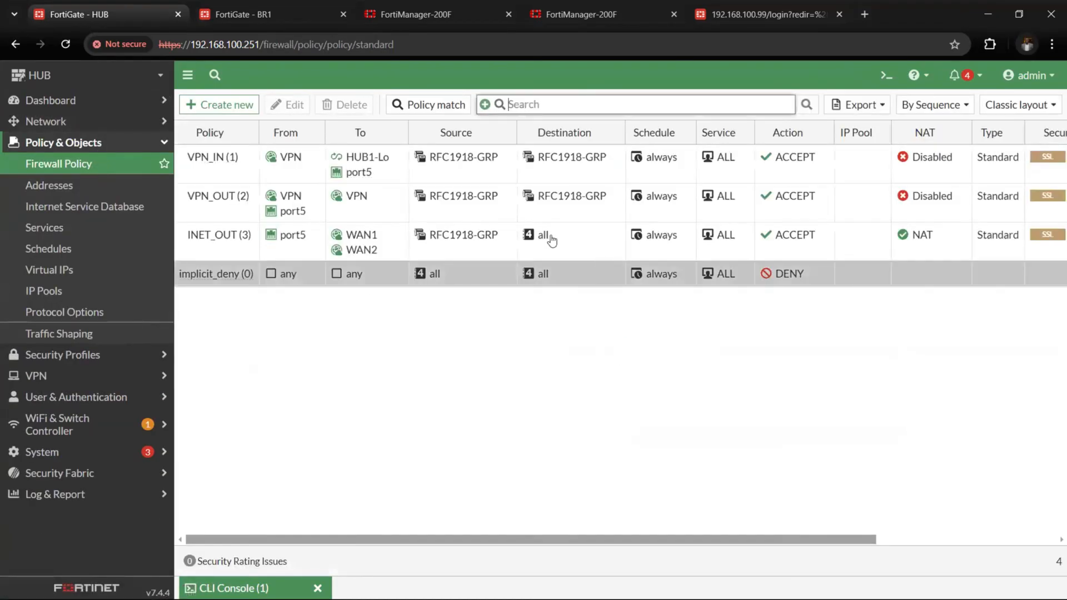
pyautogui.click(966, 155)
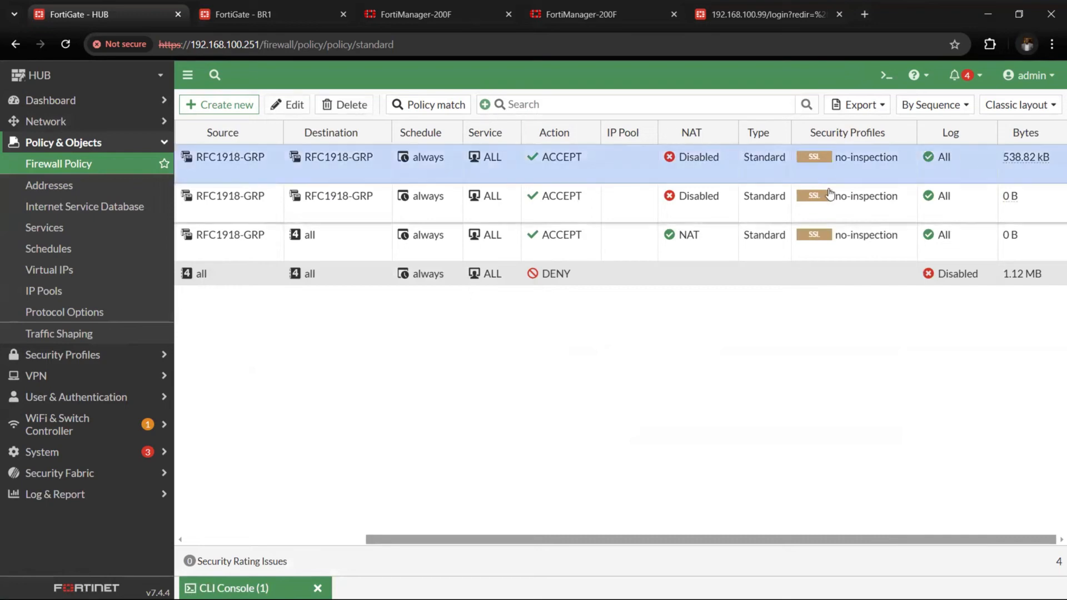
pyautogui.hscroll(-5, 376, 169)
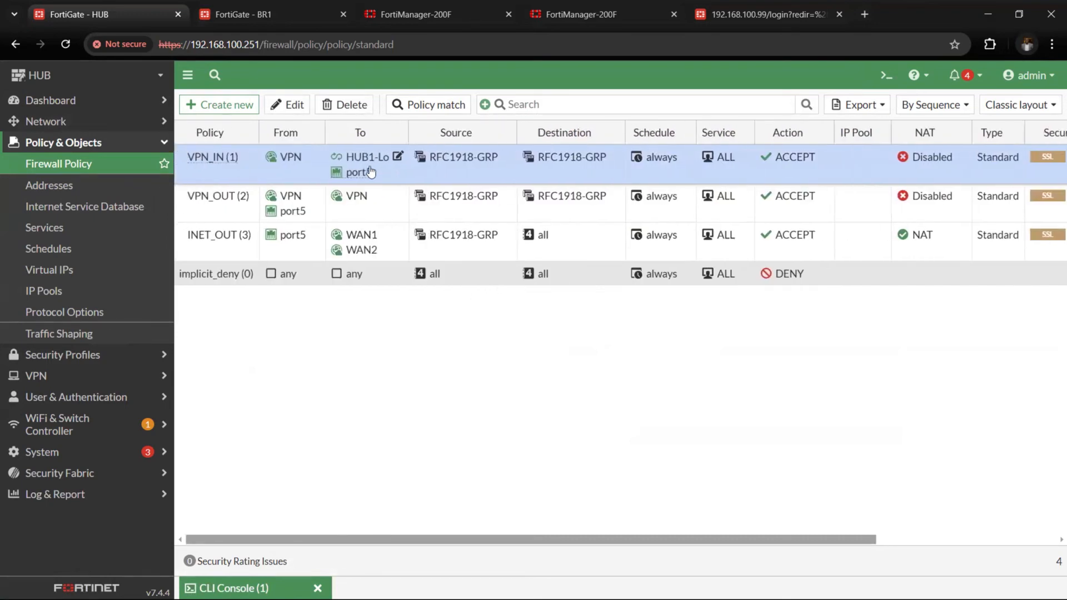
pyautogui.rightClick(367, 172)
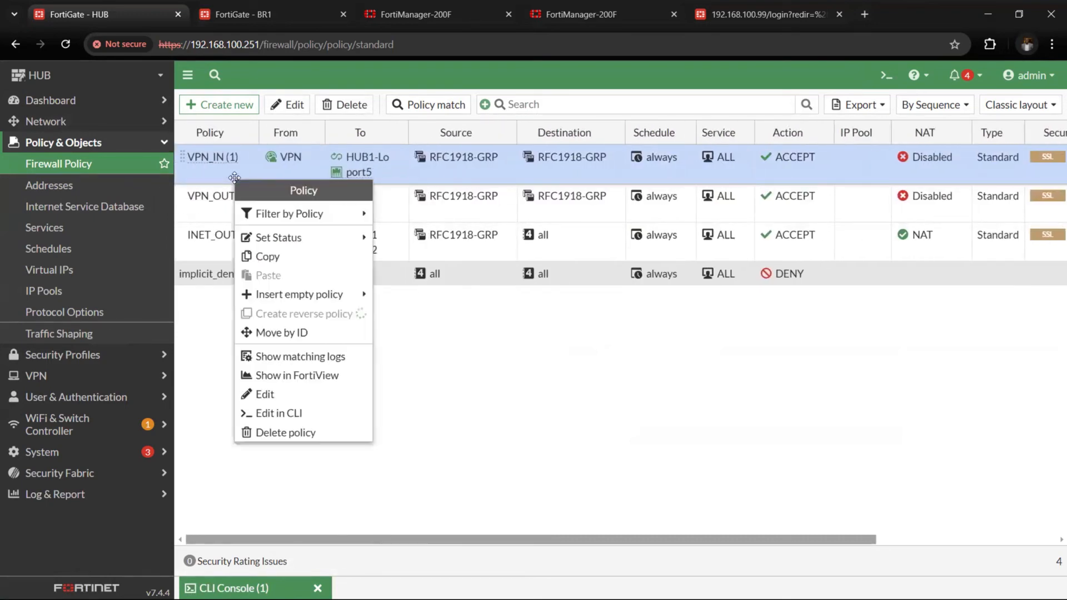
# Switch to FortiManager and, in the sites_BRANCH_BGP template's advanced options, set the hold time to 15 and the keepalive to 5, saving the template
pyautogui.click(447, 13)
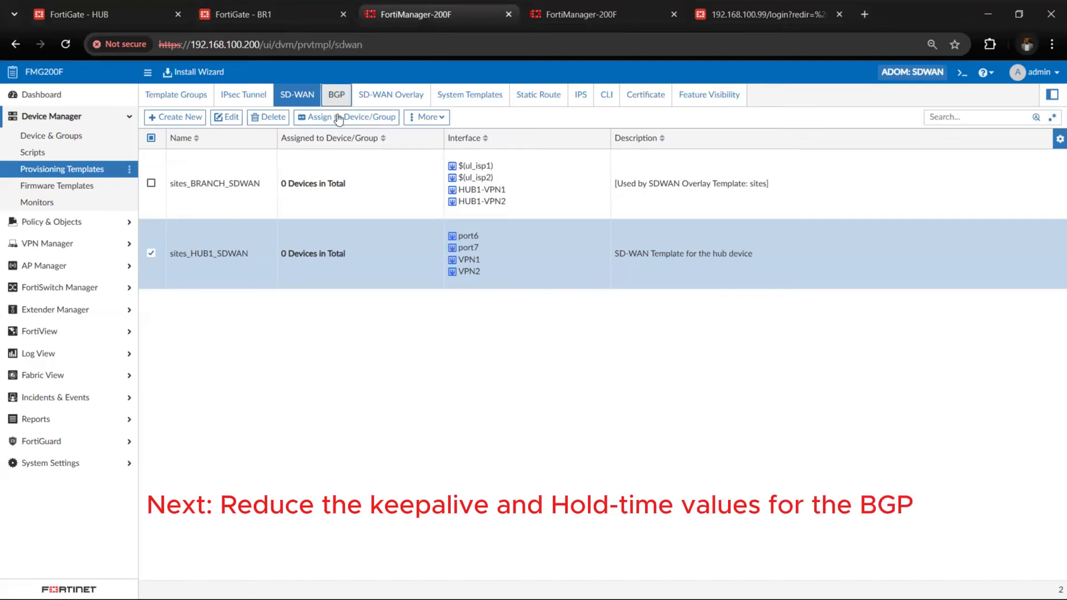
pyautogui.click(337, 95)
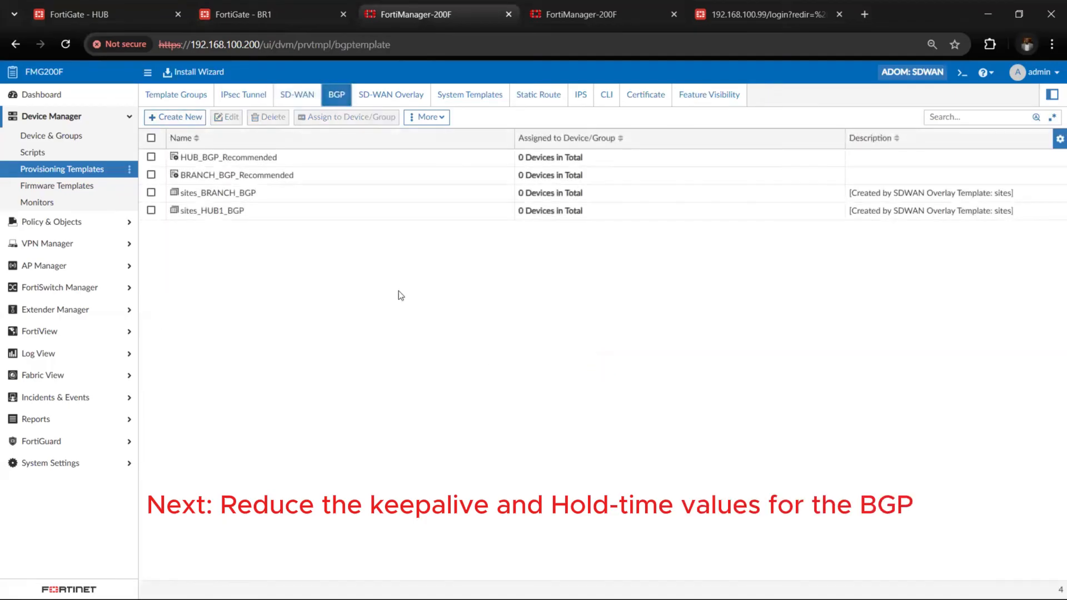
pyautogui.doubleClick(348, 203)
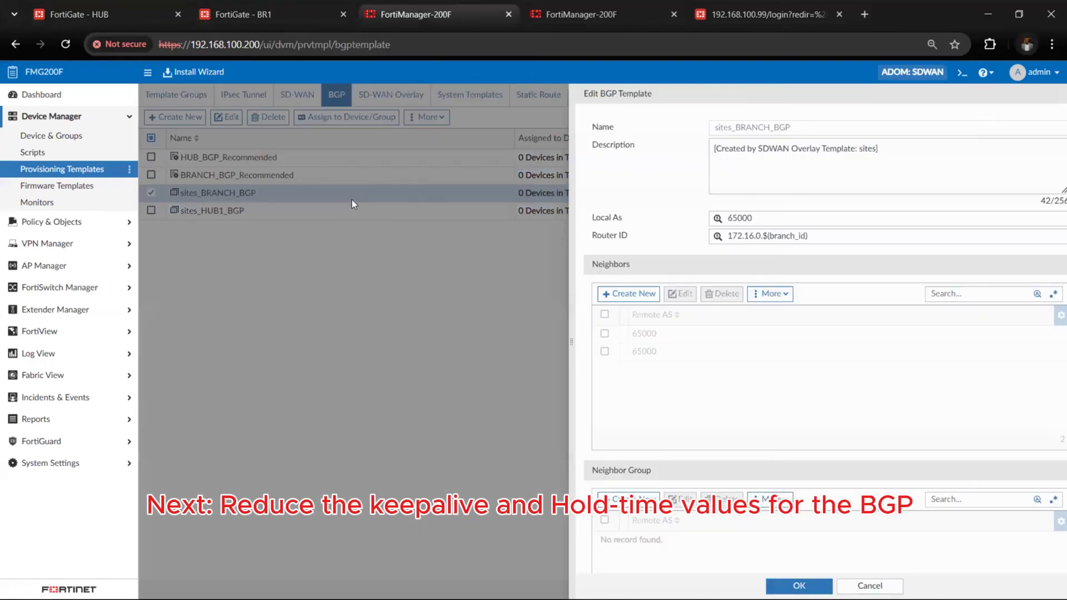
pyautogui.scroll(-5, 616, 389)
pyautogui.scroll(-8, 616, 393)
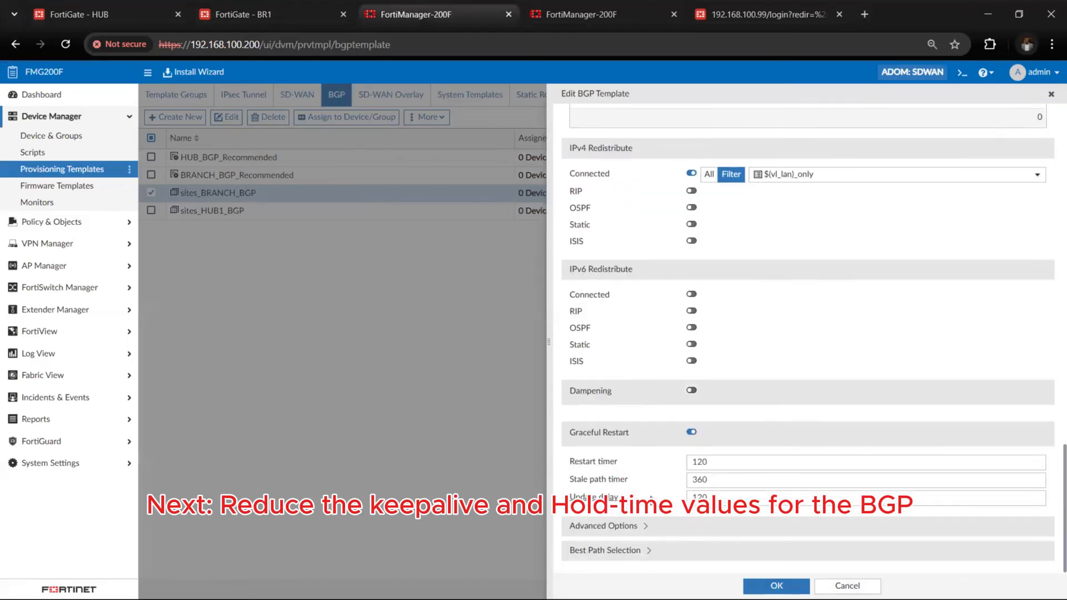
pyautogui.click(604, 526)
pyautogui.scroll(-2, 621, 526)
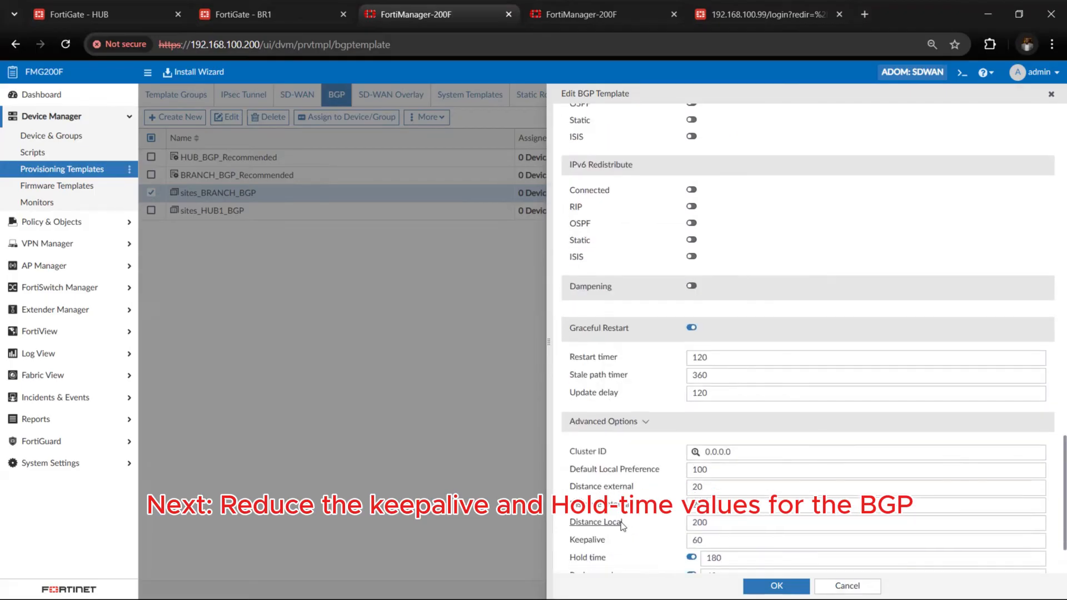
pyautogui.scroll(-2, 622, 526)
pyautogui.moveTo(742, 470); pyautogui.dragTo(703, 472)
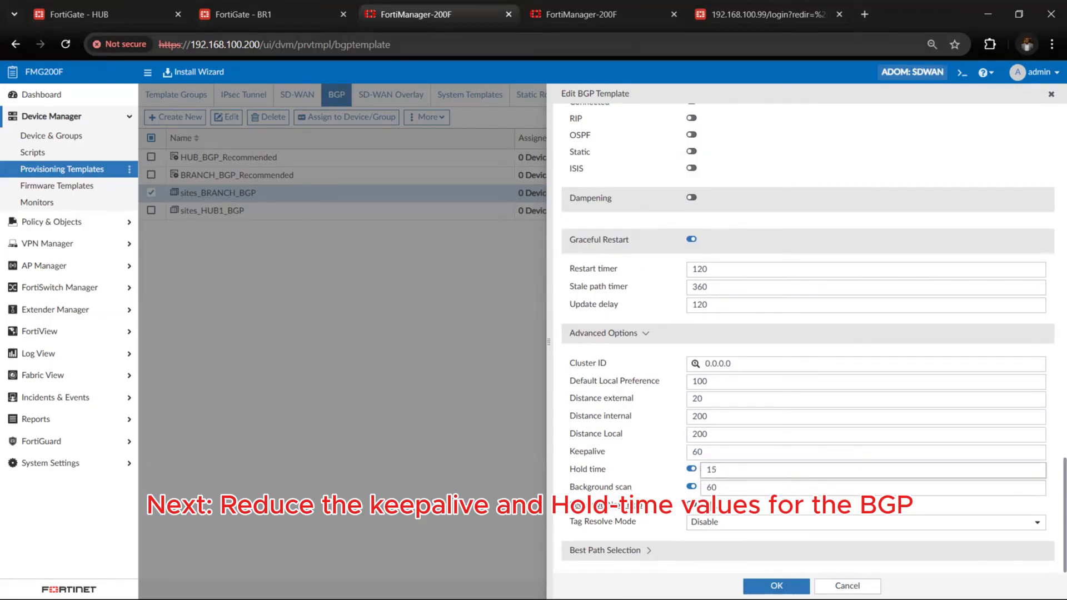
pyautogui.moveTo(713, 456); pyautogui.dragTo(691, 454)
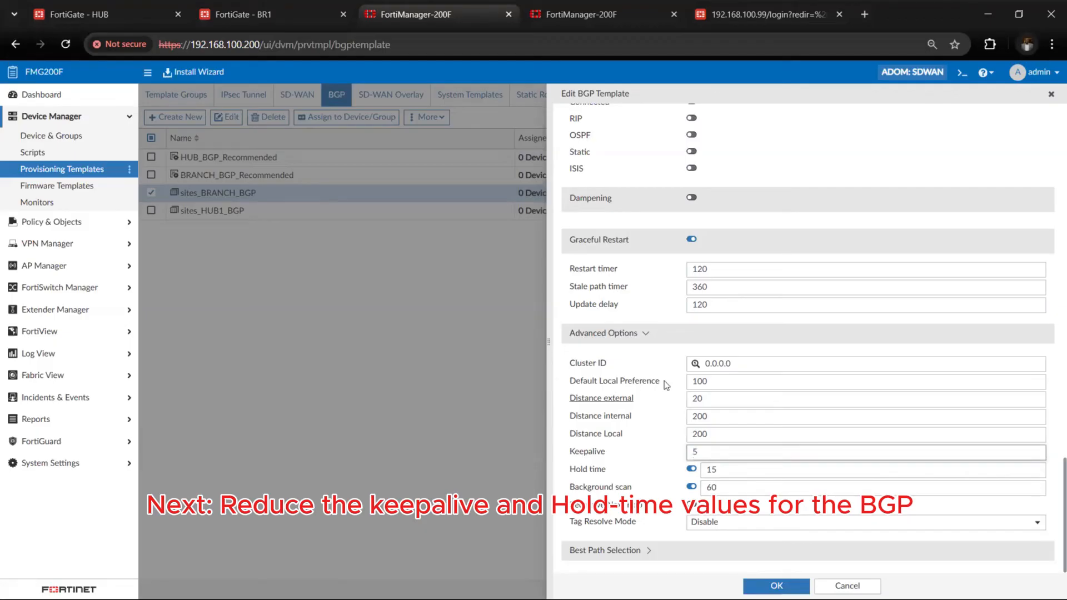
pyautogui.click(776, 586)
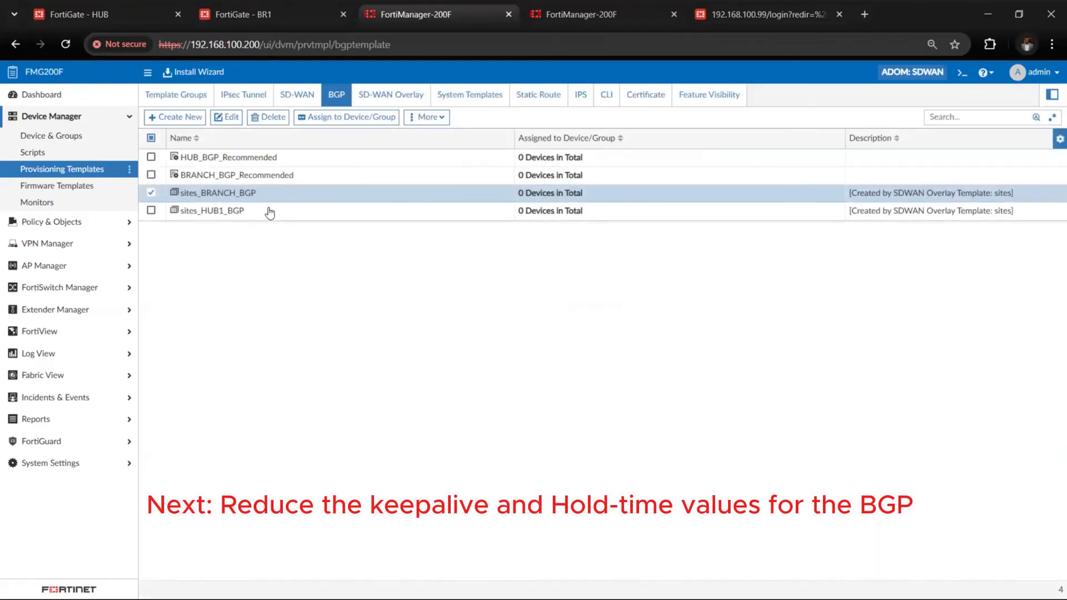
# Set the hold time to 15 and the keepalive to 5 in the sites_HUB1_BGP template's advanced options and save it
pyautogui.doubleClick(270, 211)
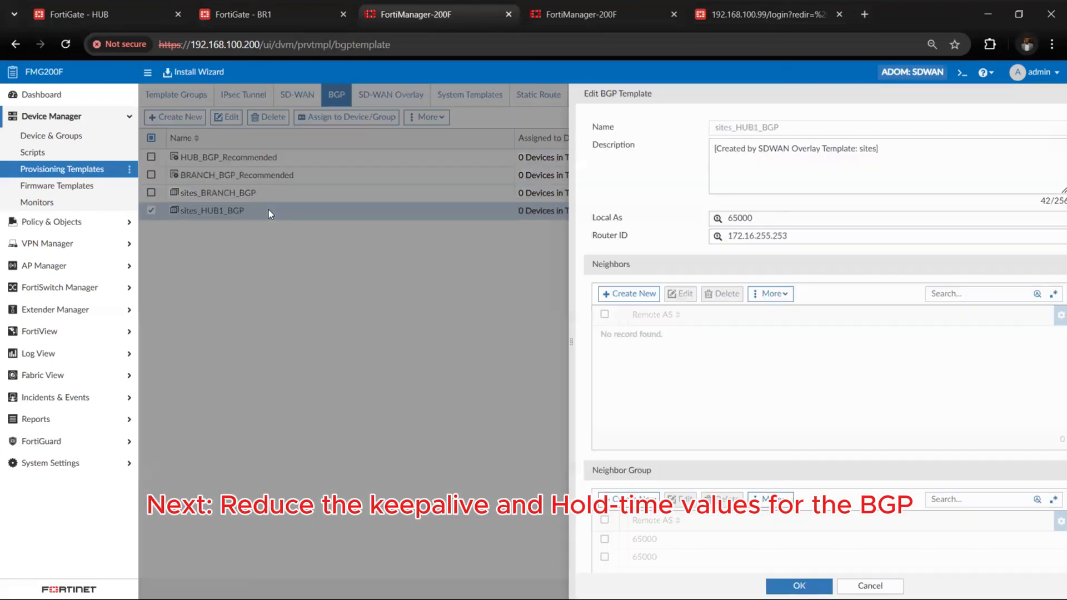
pyautogui.scroll(-5, 606, 461)
pyautogui.scroll(-8, 605, 461)
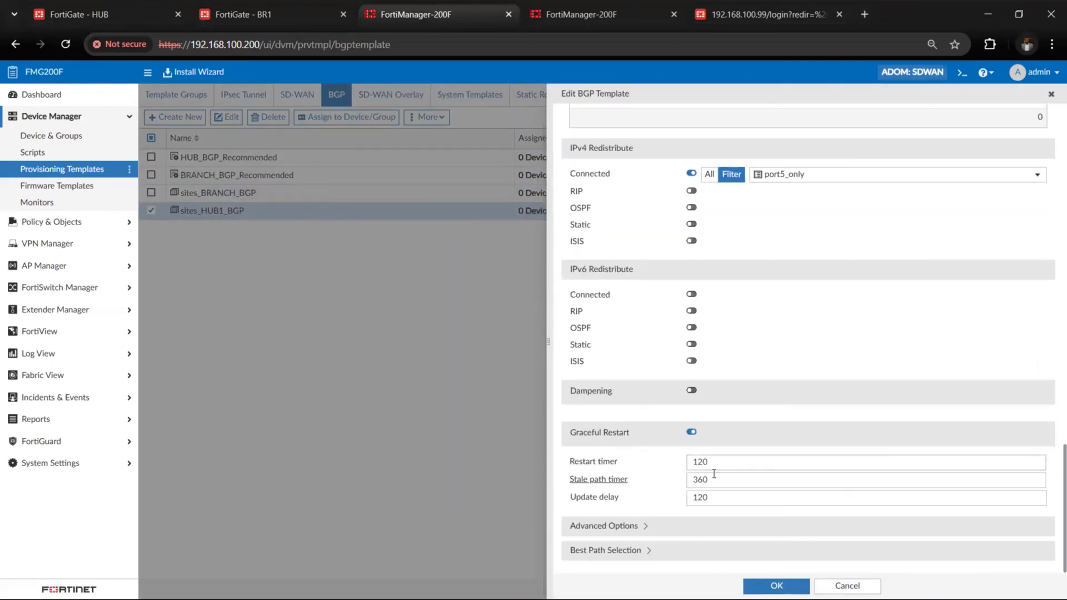
pyautogui.click(592, 526)
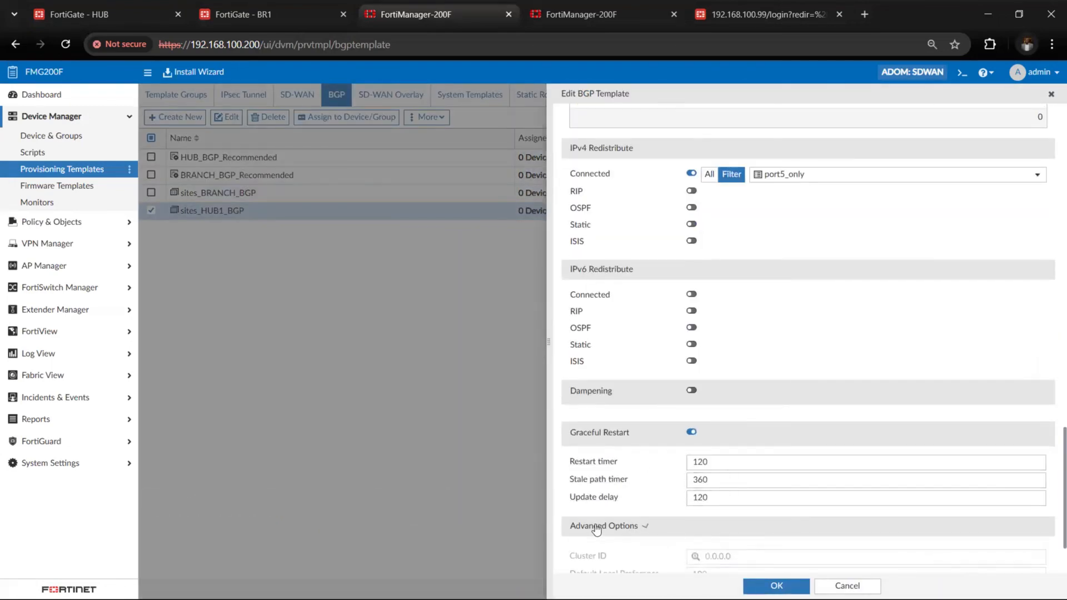
pyautogui.scroll(-2, 684, 538)
pyautogui.scroll(-2, 683, 538)
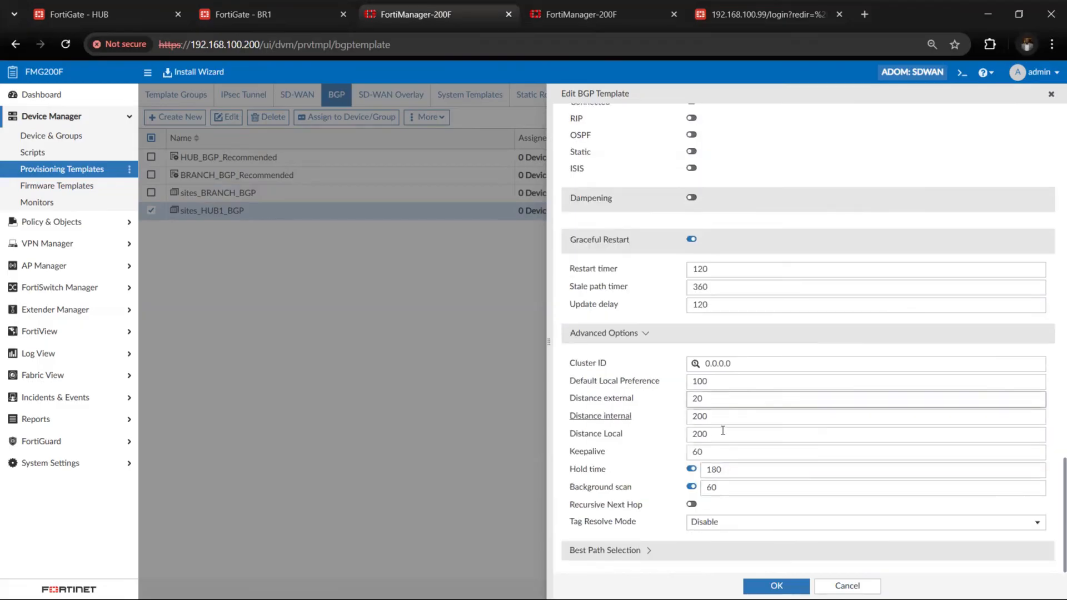
pyautogui.doubleClick(732, 467)
pyautogui.write('15')
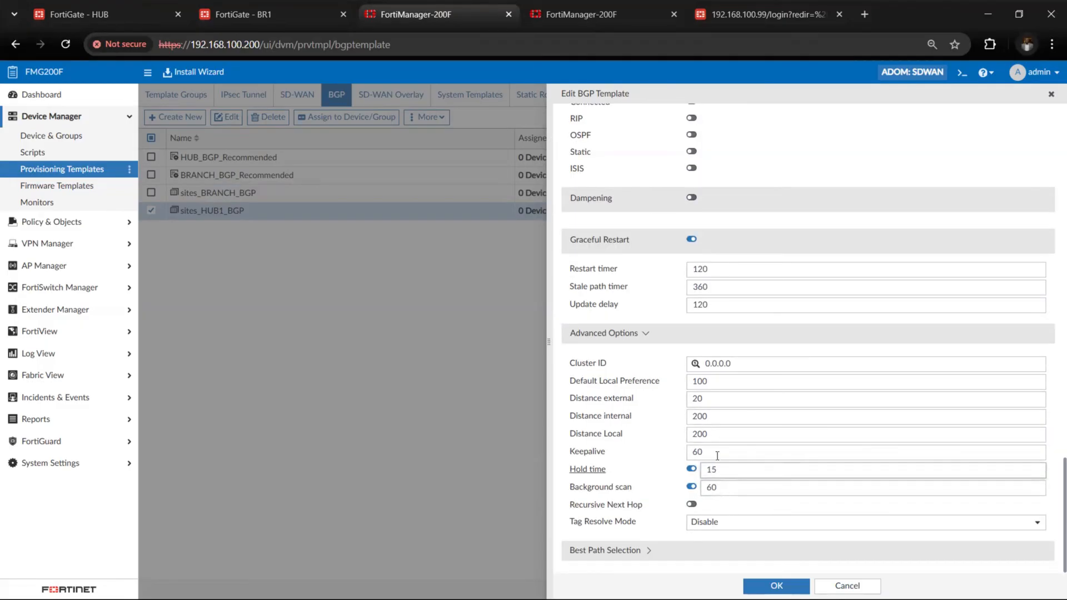
pyautogui.moveTo(714, 452); pyautogui.dragTo(694, 452)
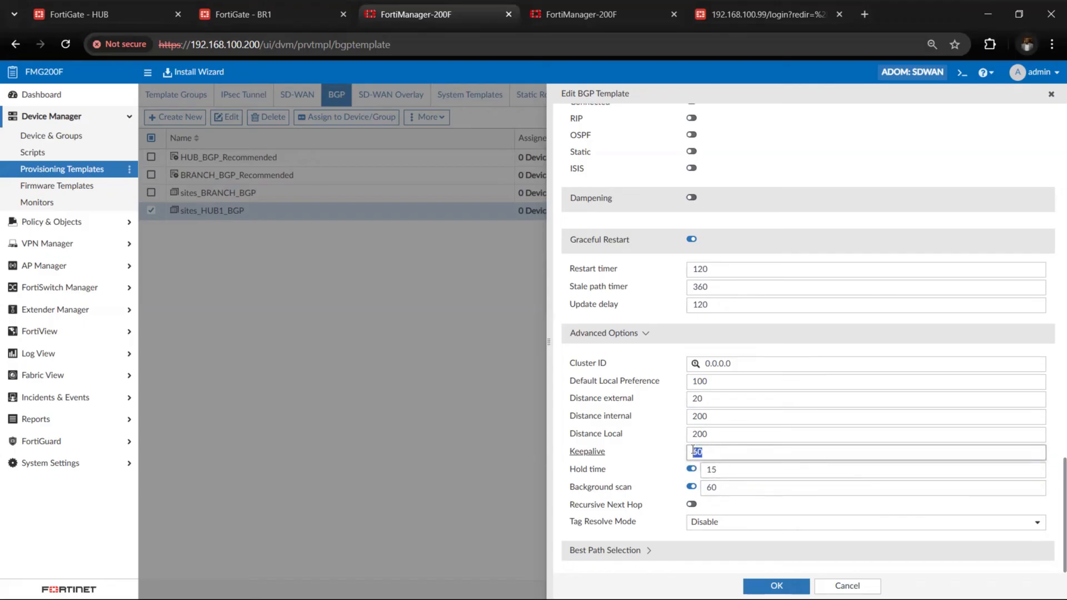
pyautogui.write('5')
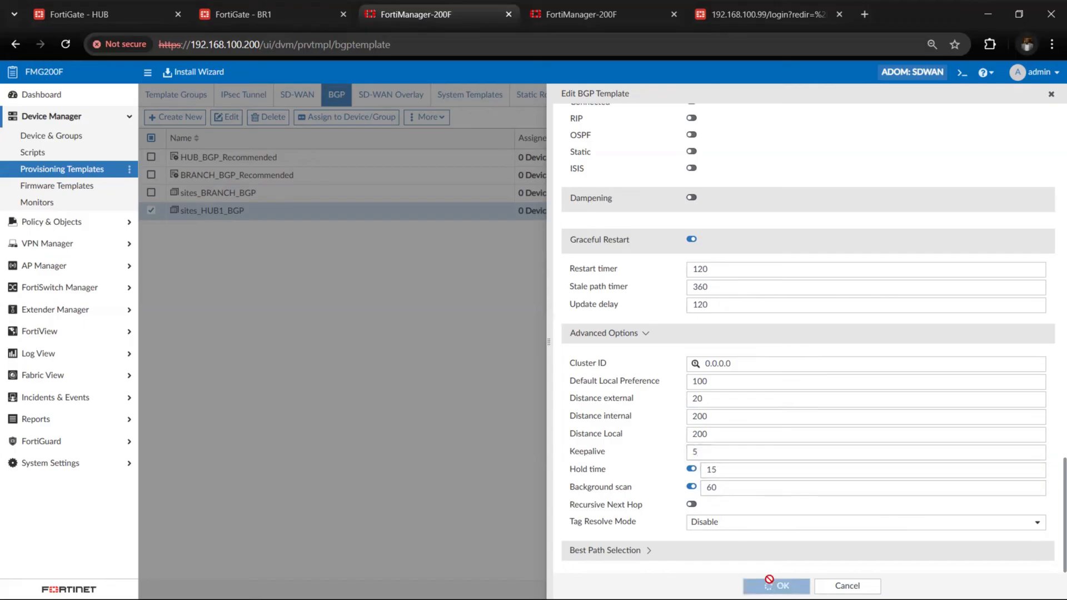
pyautogui.click(770, 583)
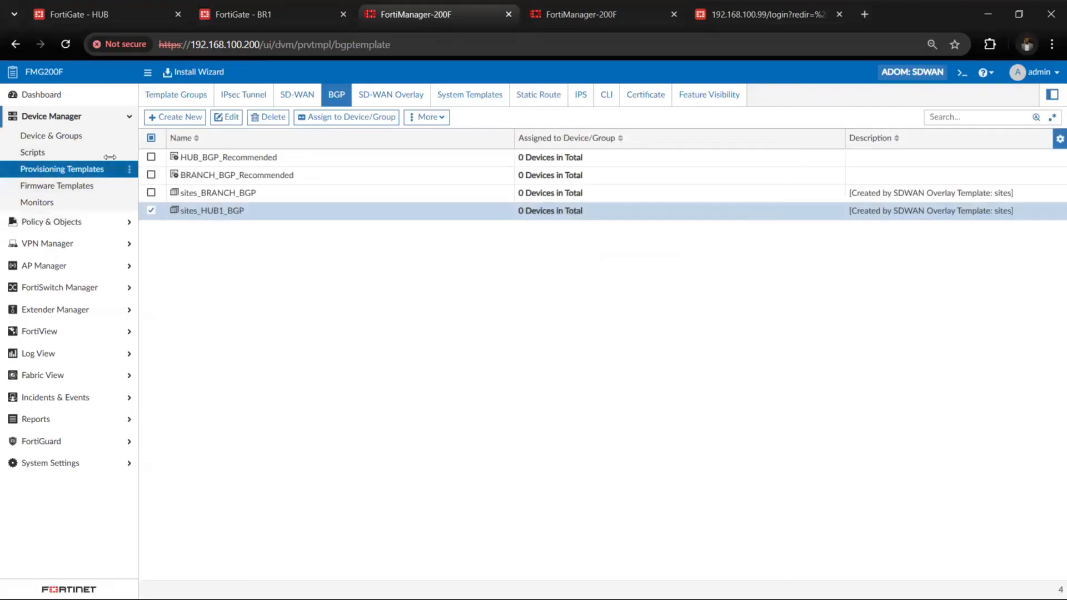
# Start the Install Wizard with the option to install device settings only and proceed to the device selection
pyautogui.click(191, 73)
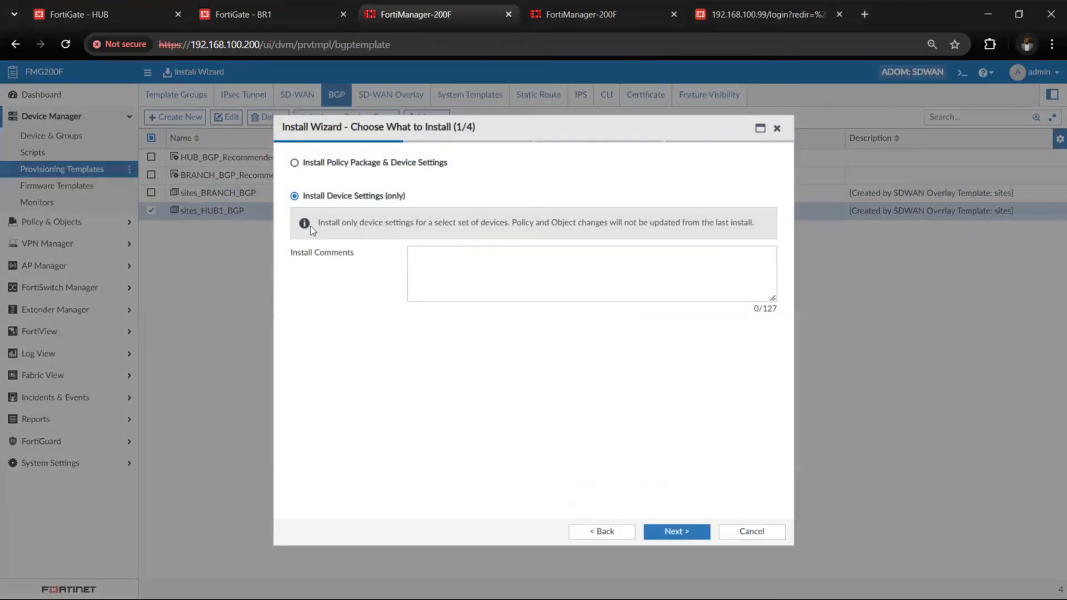
pyautogui.click(358, 170)
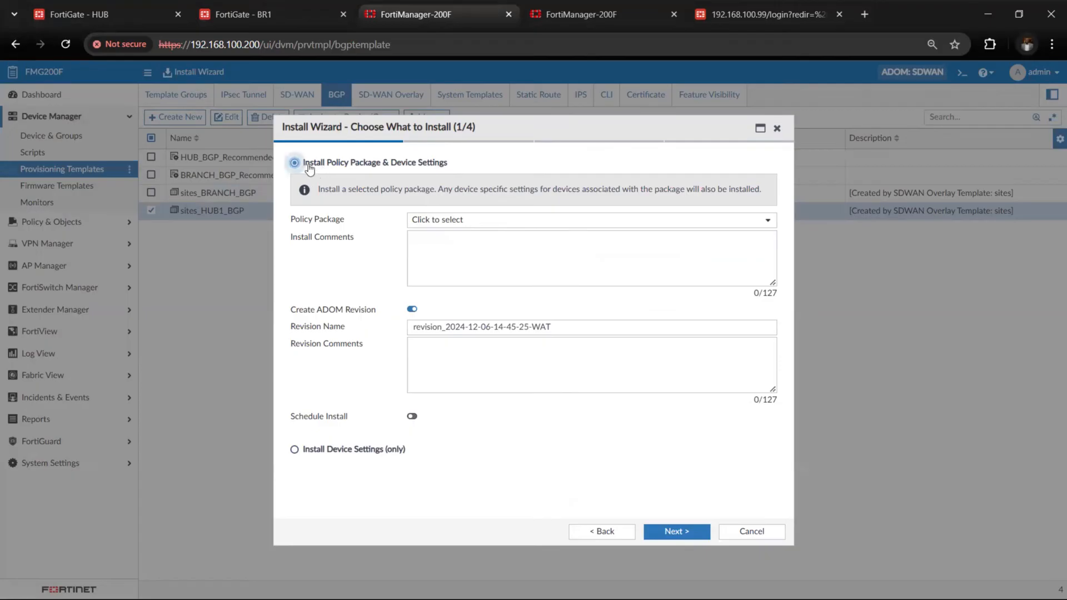
pyautogui.click(333, 451)
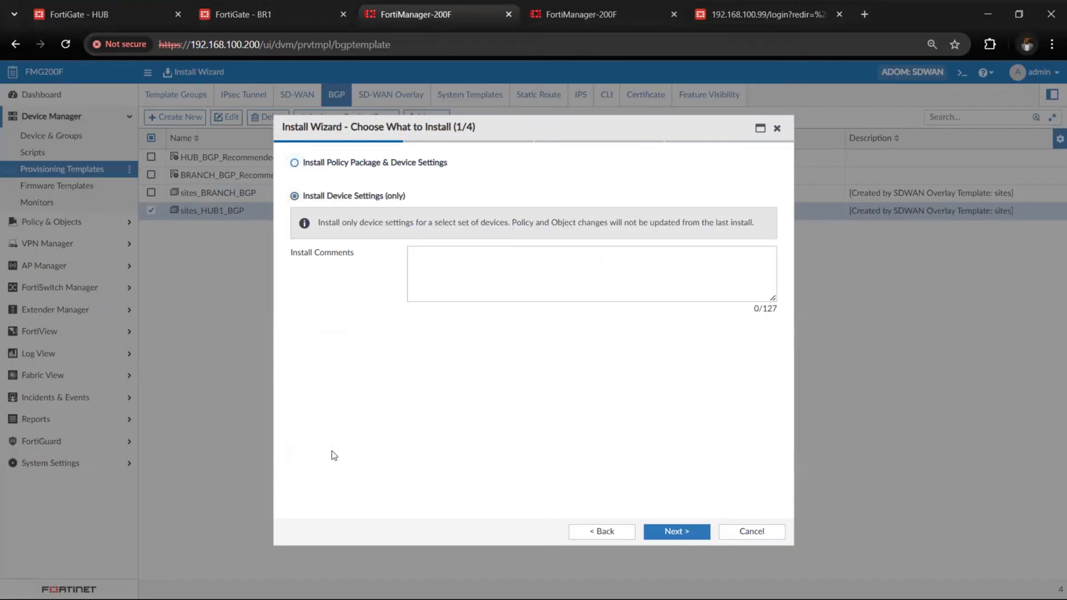
pyautogui.click(702, 538)
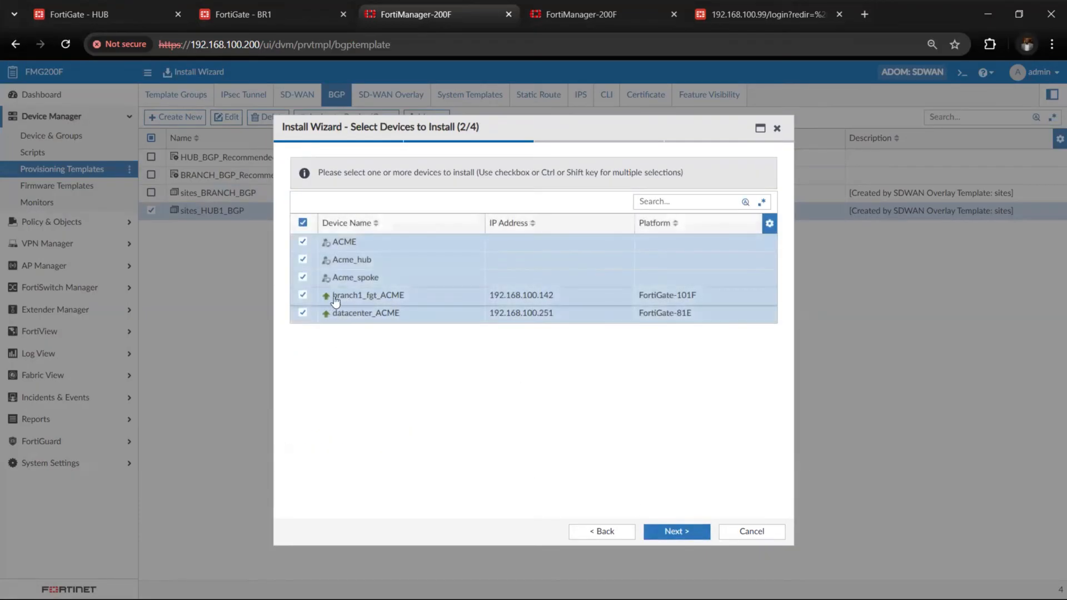
# Keep only the Acme_hub and Acme_spoke groups selected and install the settings on datacenter_ACME and branch1_fgt_ACME
pyautogui.click(303, 242)
pyautogui.click(303, 295)
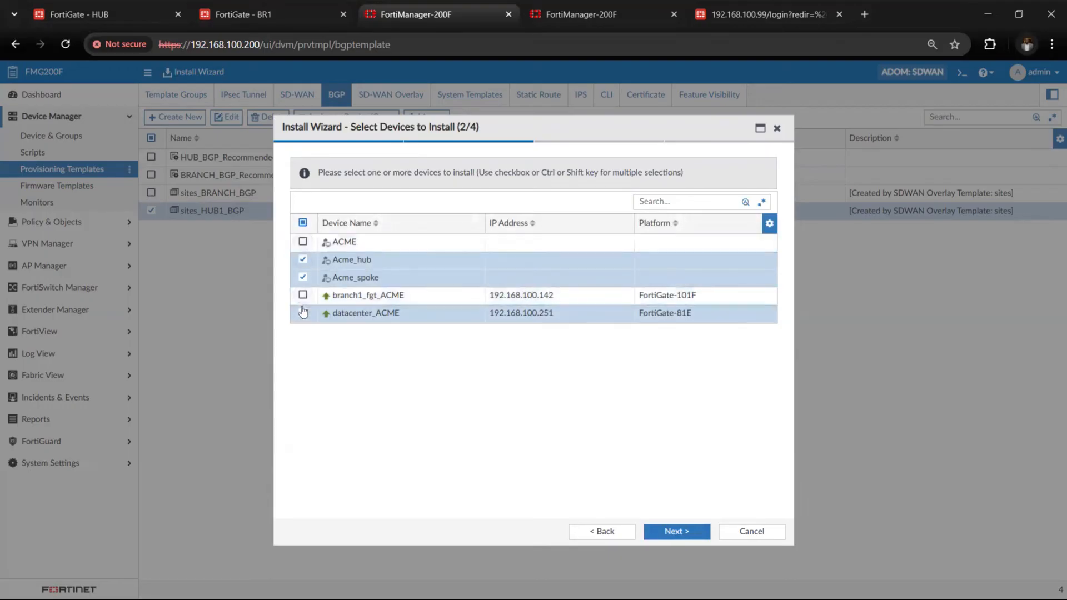
pyautogui.click(303, 313)
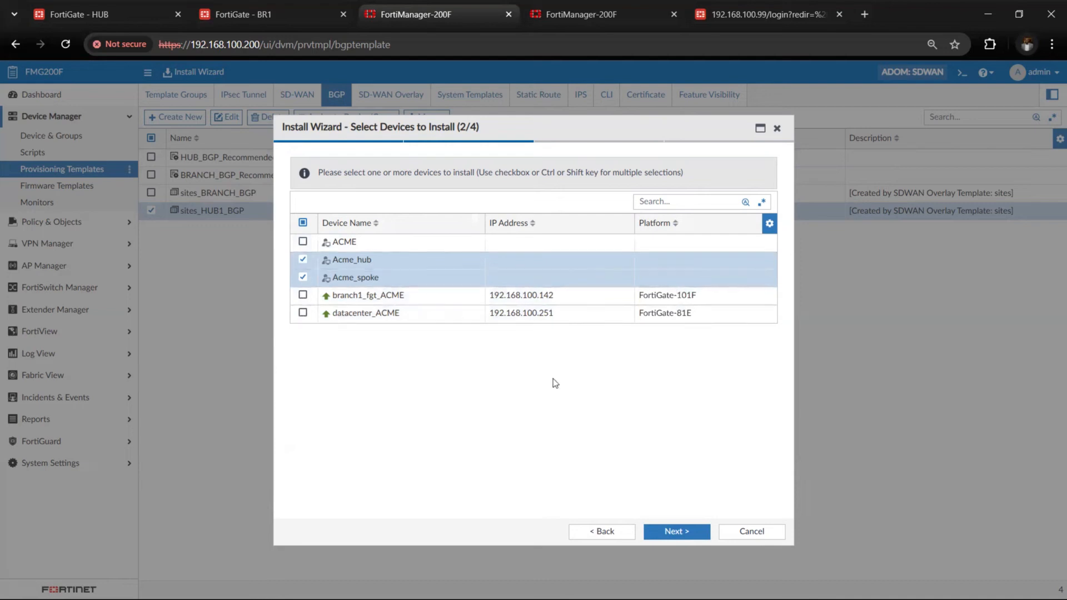
pyautogui.click(681, 535)
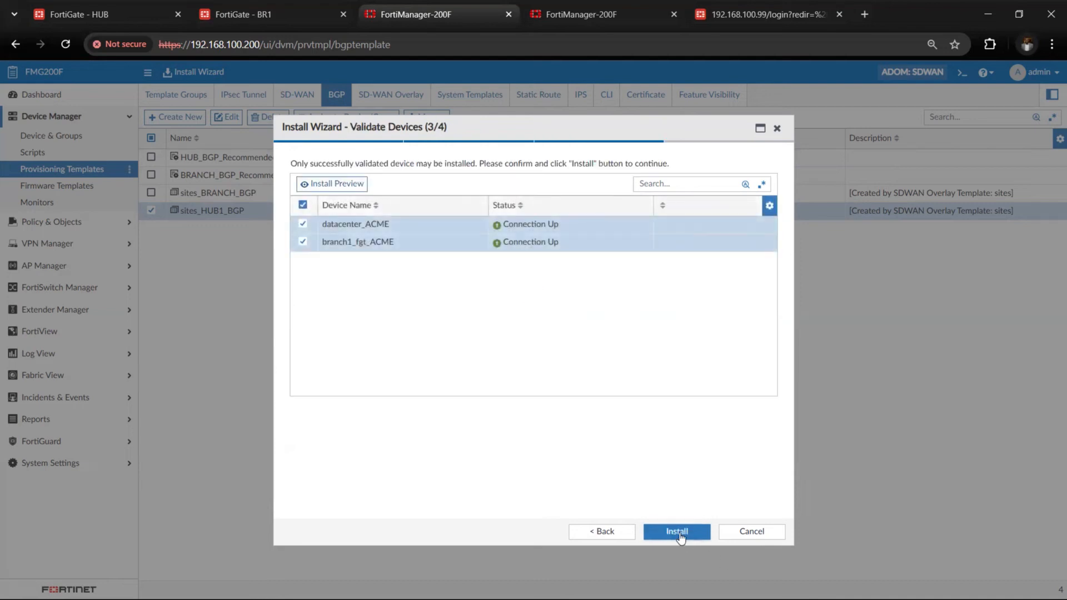
pyautogui.click(678, 532)
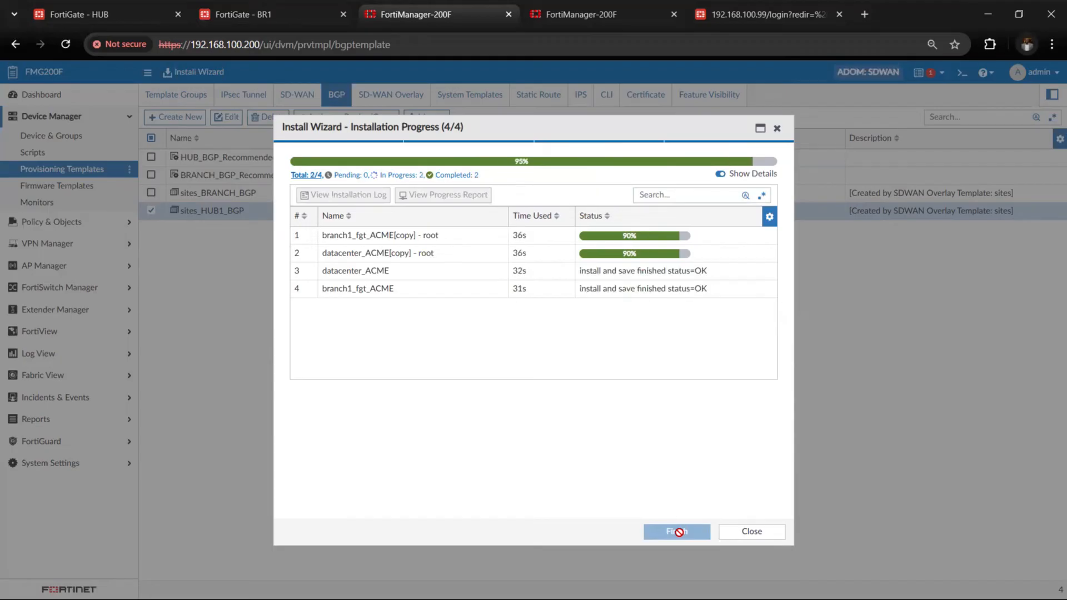
pyautogui.click(681, 532)
# Switch to the BR1 FortiGate and examine the SD-WAN rules' preferred members and the HUB1_HC performance SLA's latency
pyautogui.click(268, 19)
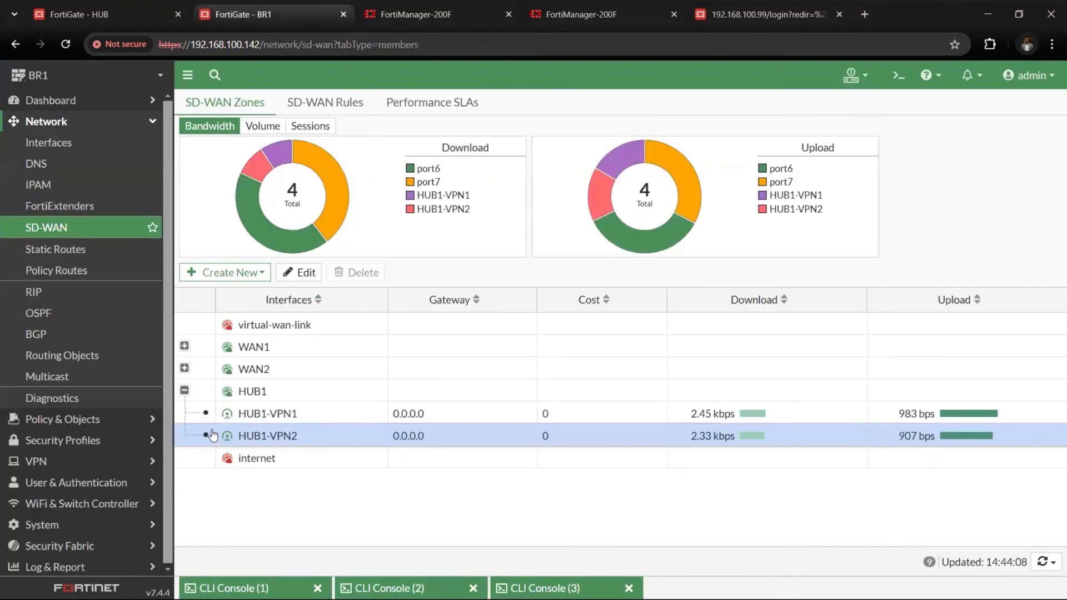
pyautogui.click(96, 121)
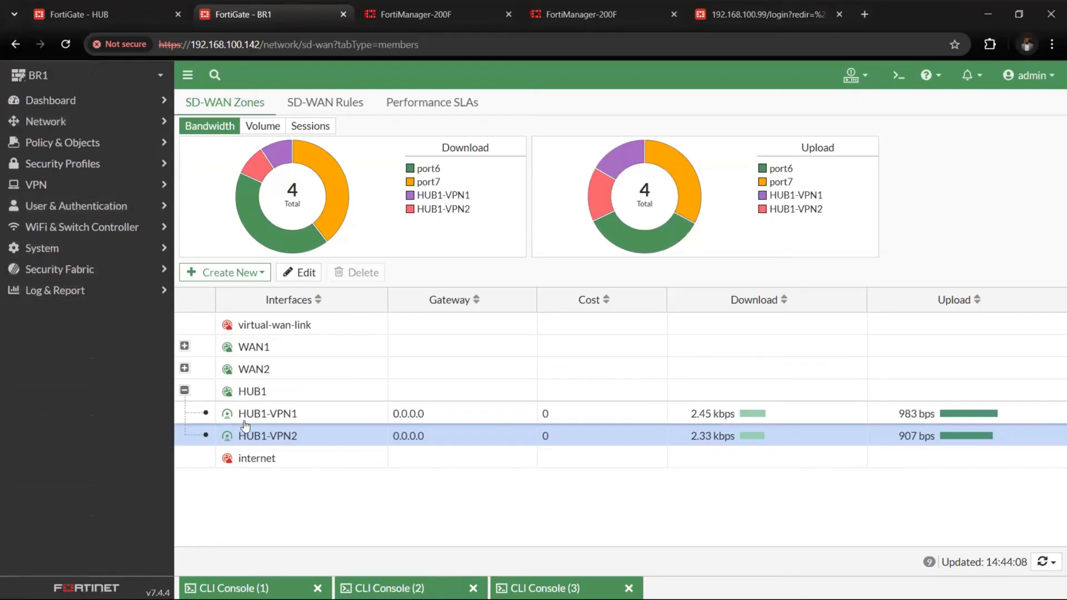
pyautogui.click(328, 109)
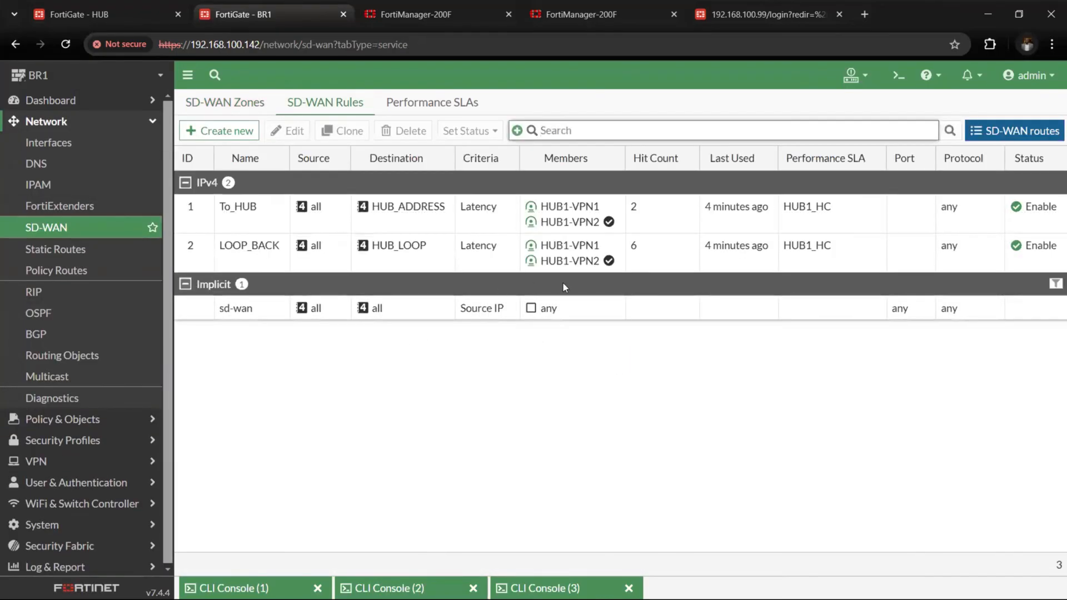
pyautogui.click(414, 103)
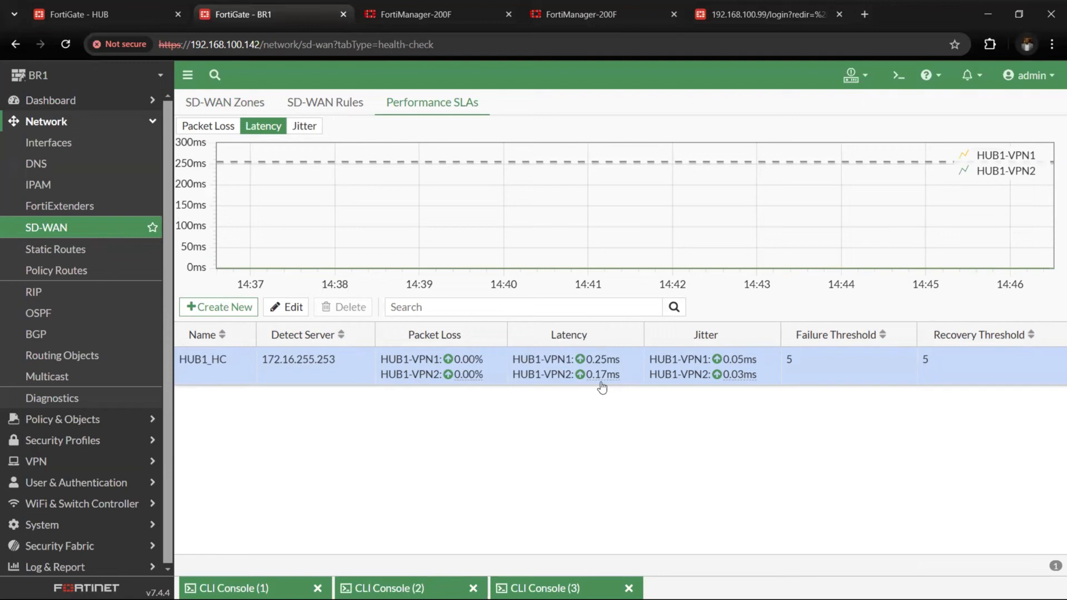
pyautogui.click(335, 109)
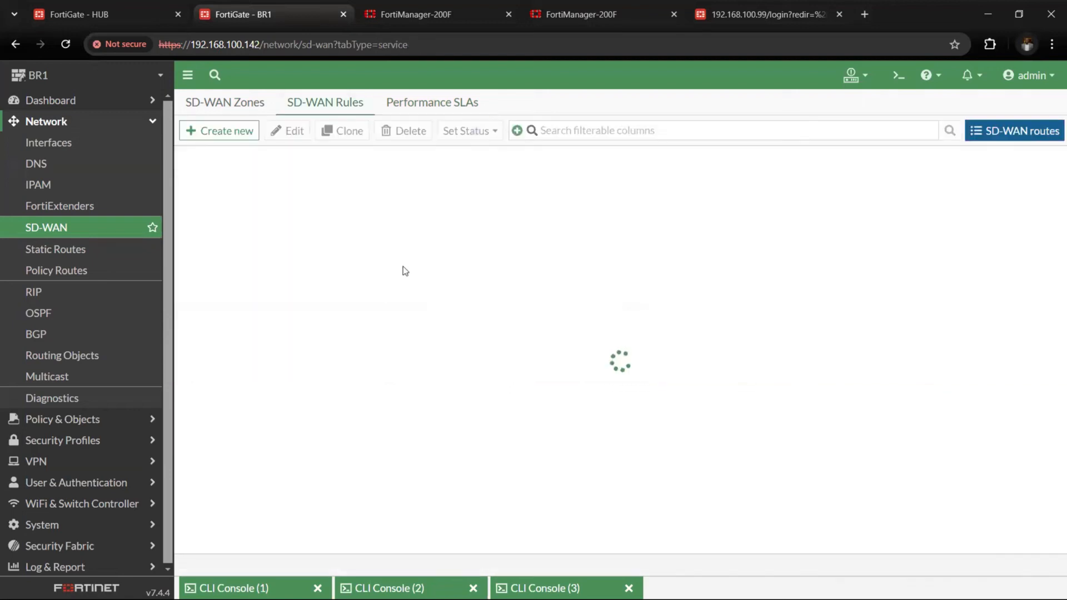
pyautogui.moveTo(529, 269)
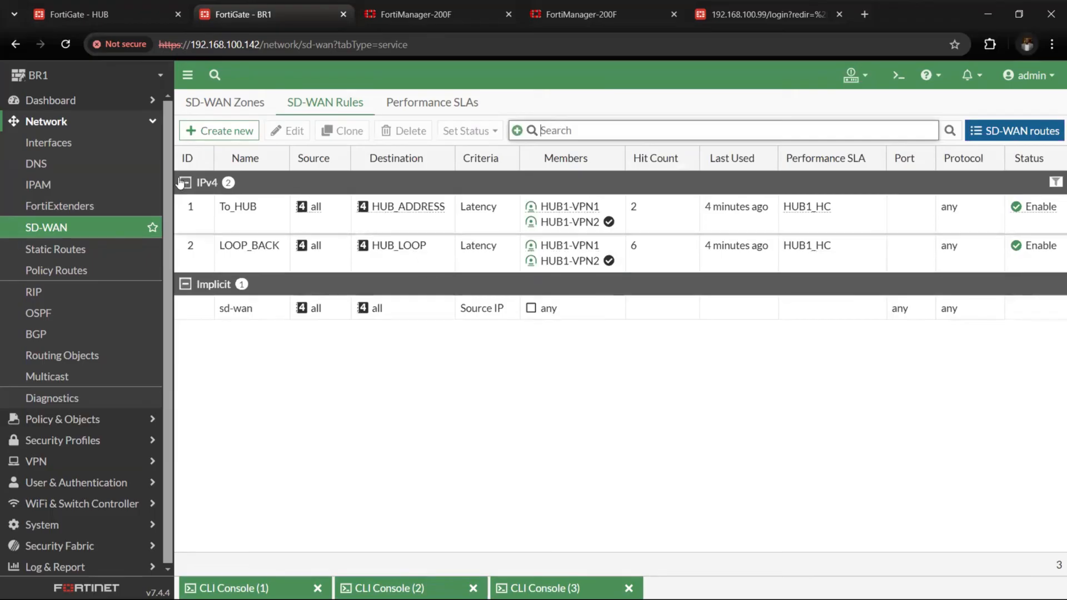
# Look up the IP address of the LAN (port5) interface in BR1's interface list
pyautogui.click(133, 146)
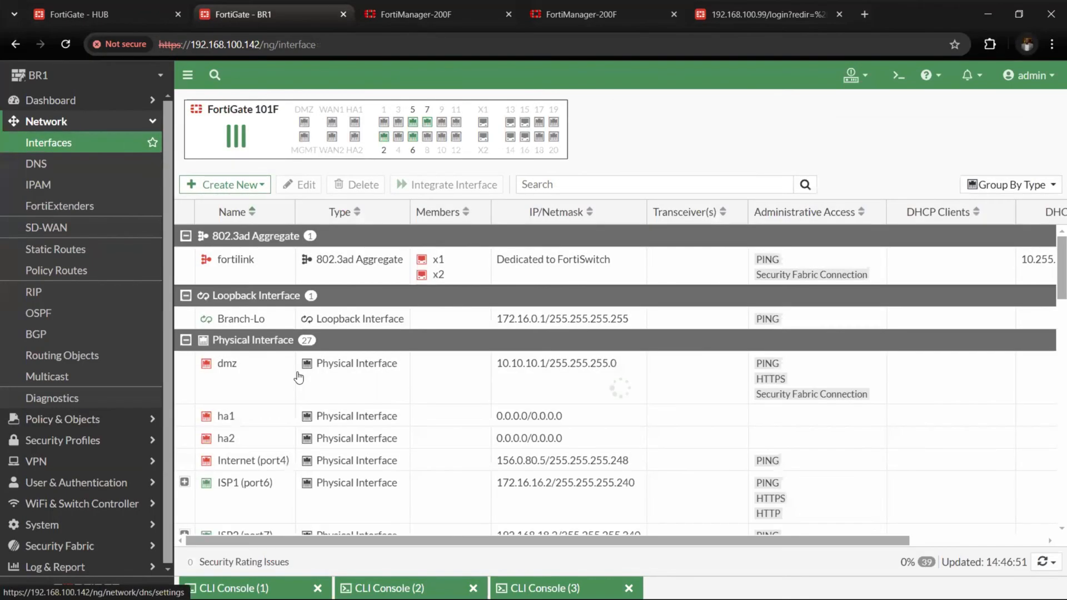
pyautogui.scroll(-3, 299, 378)
pyautogui.click(372, 418)
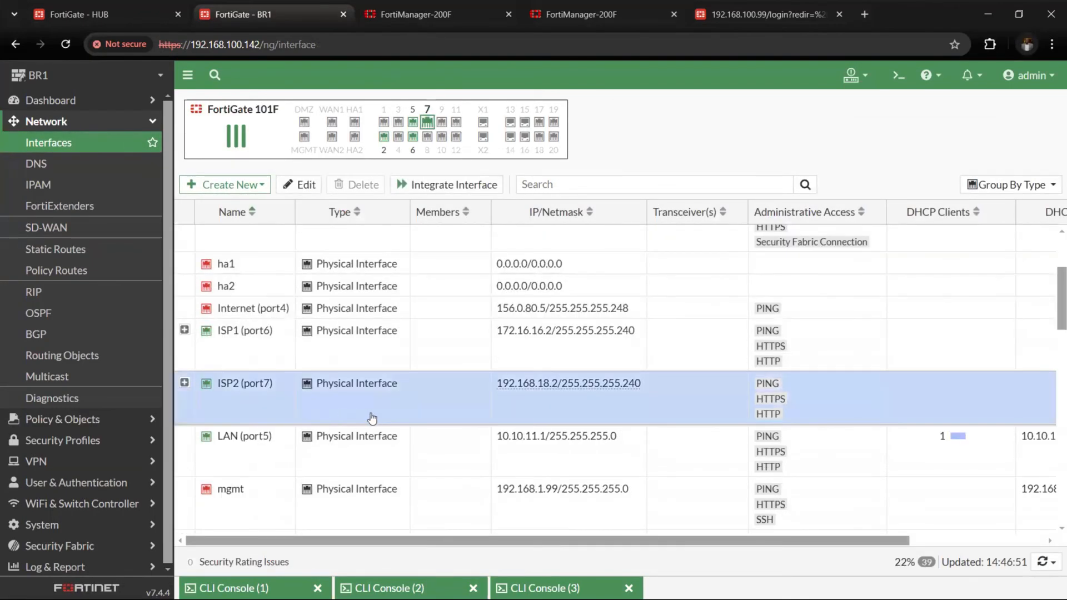
# Open a new CLI console on BR1 and set the ping source address to 10.10.11.1 with execute ping-options
pyautogui.click(899, 76)
pyautogui.write('e')
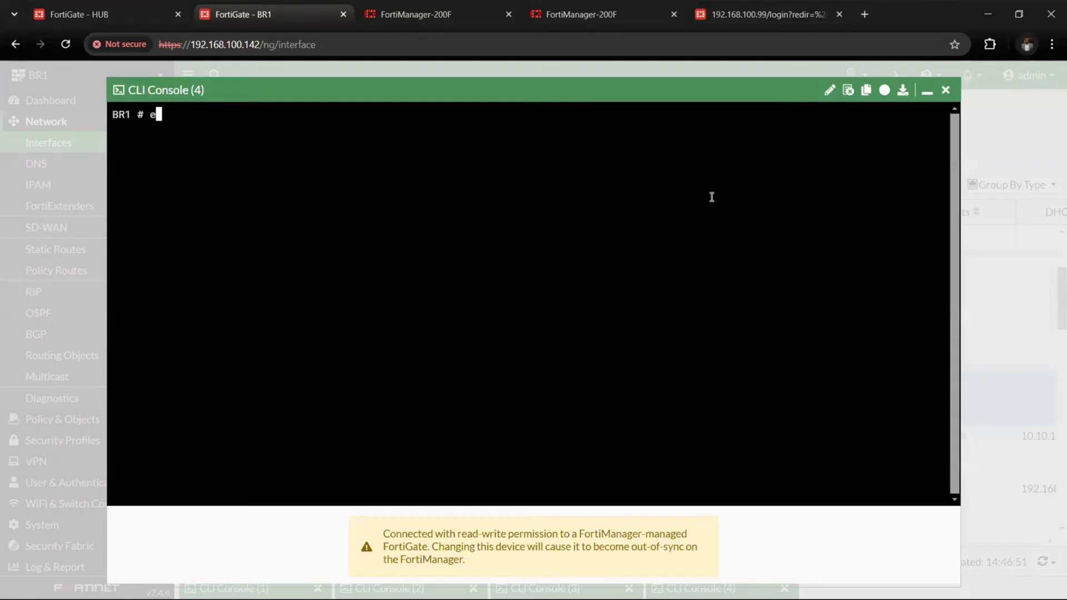
pyautogui.write('xecute ping')
pyautogui.press('Tab')
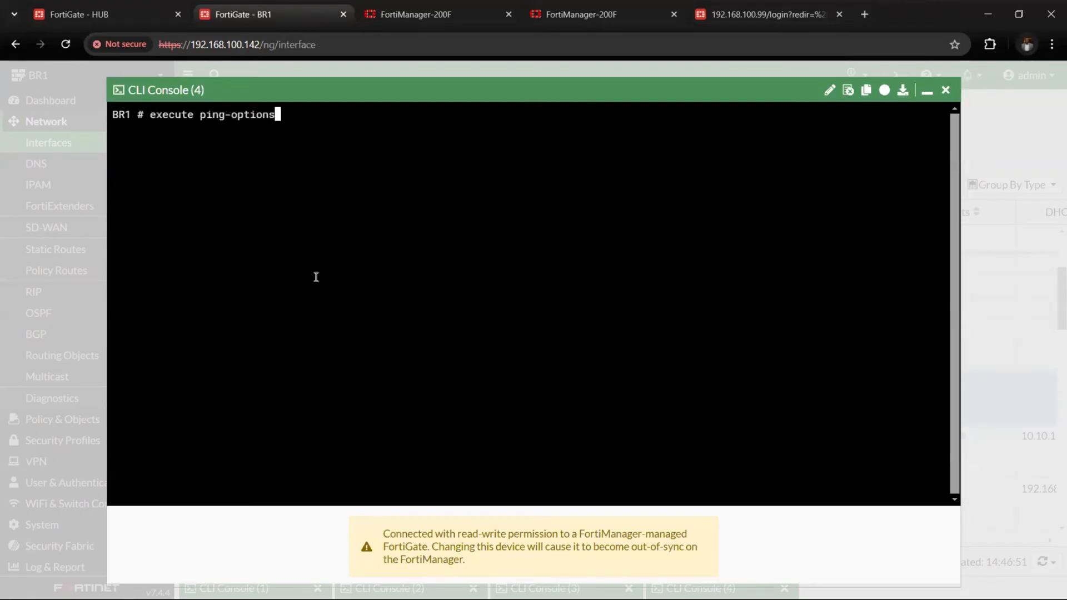
pyautogui.write('so')
pyautogui.press('Tab')
pyautogui.write('10.10.11.1')
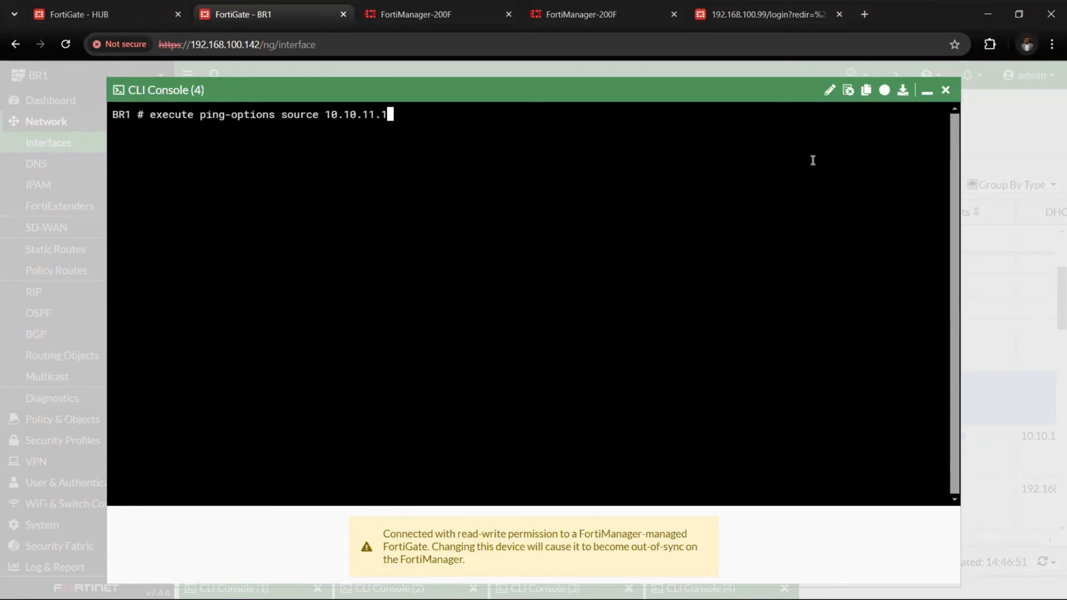
pyautogui.press('Return')
# Set the ping repeat count to 4000 with execute ping-options repeat-count
pyautogui.write('ex')
pyautogui.press('Tab')
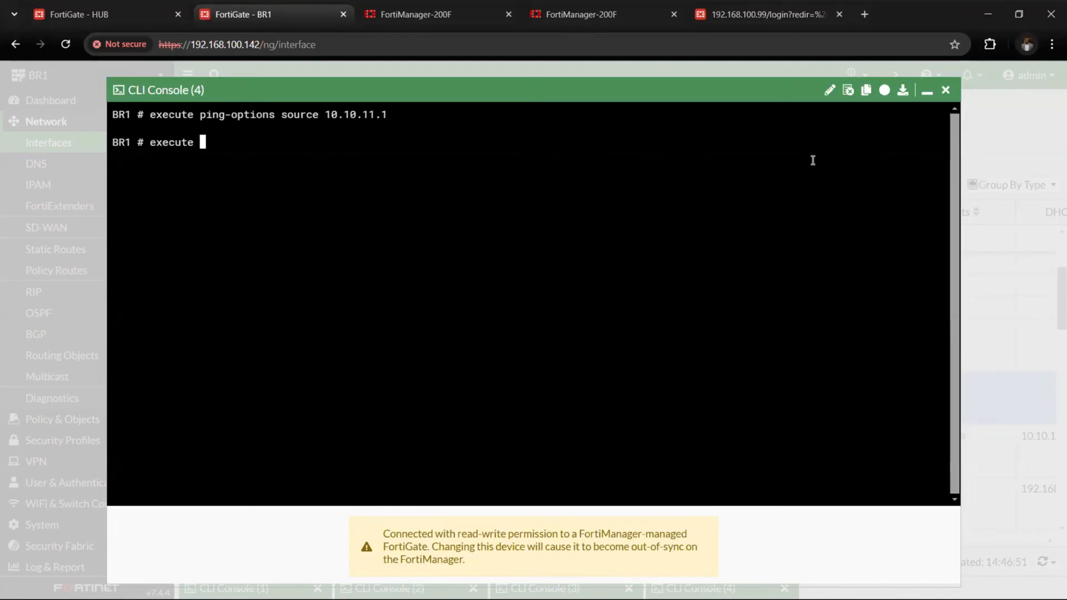
pyautogui.write('ping-')
pyautogui.press('Tab')
pyautogui.write('re')
pyautogui.press('Tab')
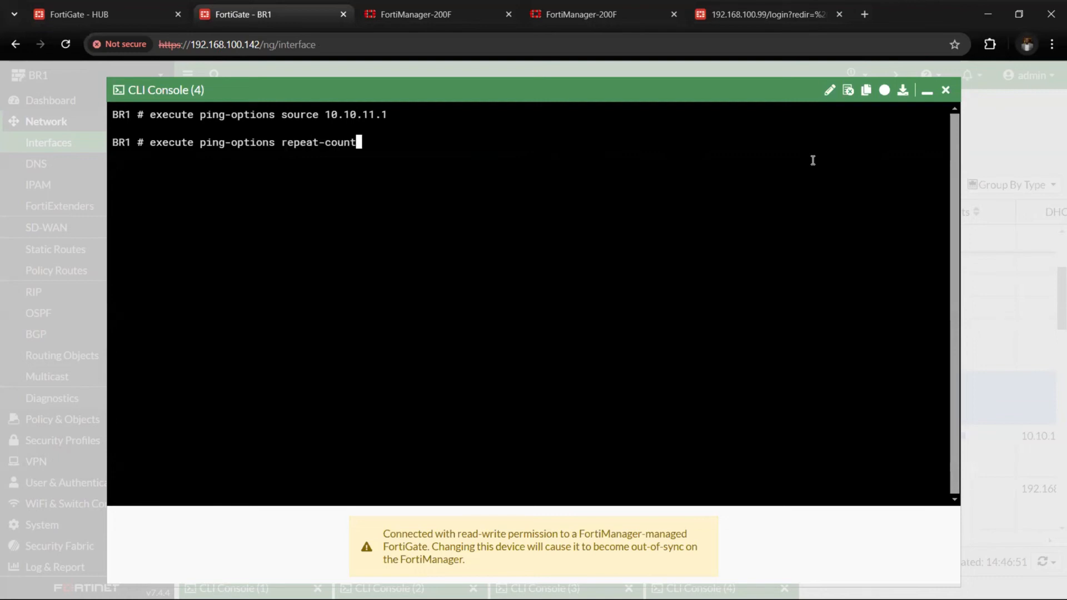
pyautogui.write('4000')
pyautogui.press('Return')
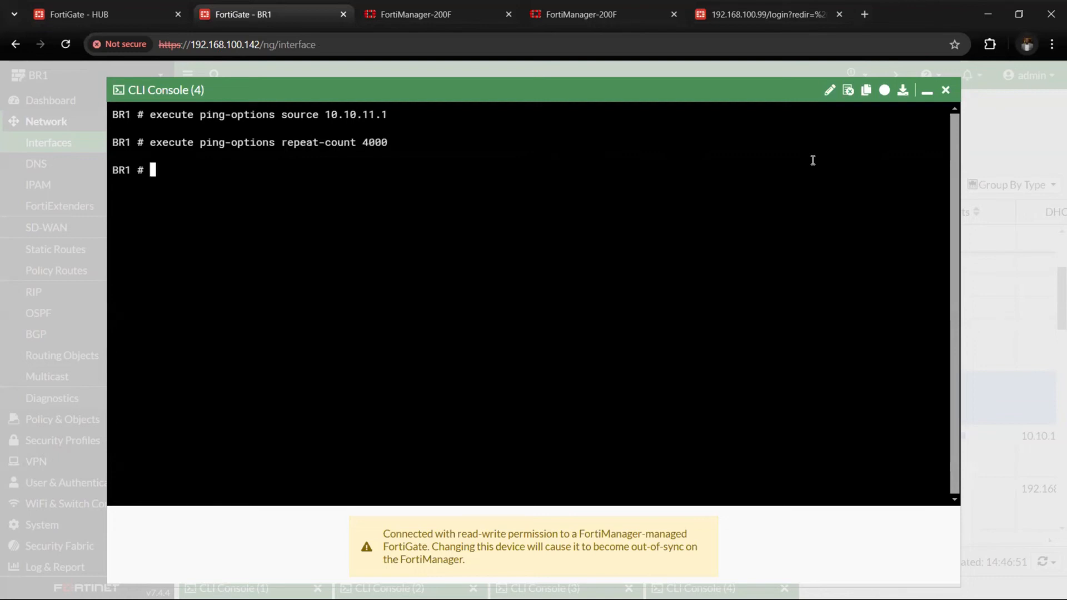
# Start a continuous ping from BR1 to the hub-side address 10.10.10.2
pyautogui.write('execute ping 10.1')
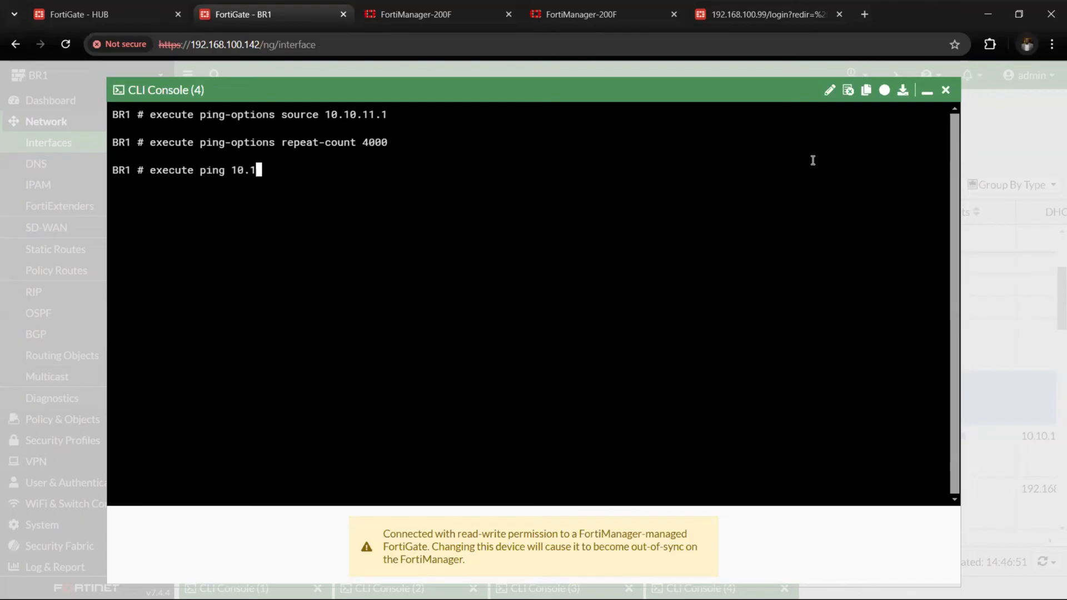
pyautogui.write('0.10.2')
pyautogui.press('Return')
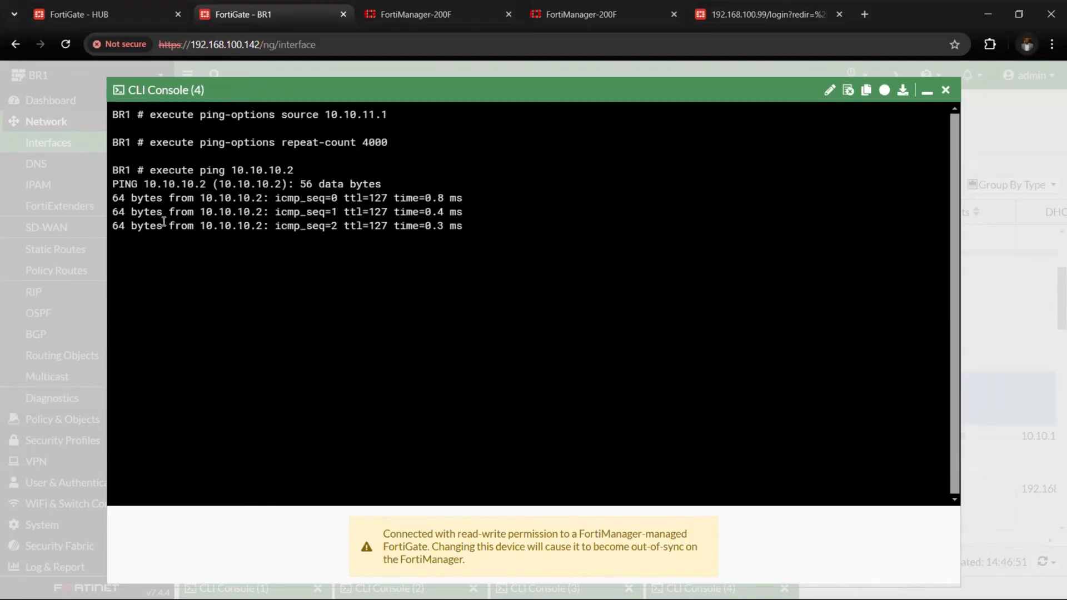
# Duplicate the BR1 browser session and disable the ISP2 (port7) interface in the copy, leaving the ping running
pyautogui.rightClick(278, 9)
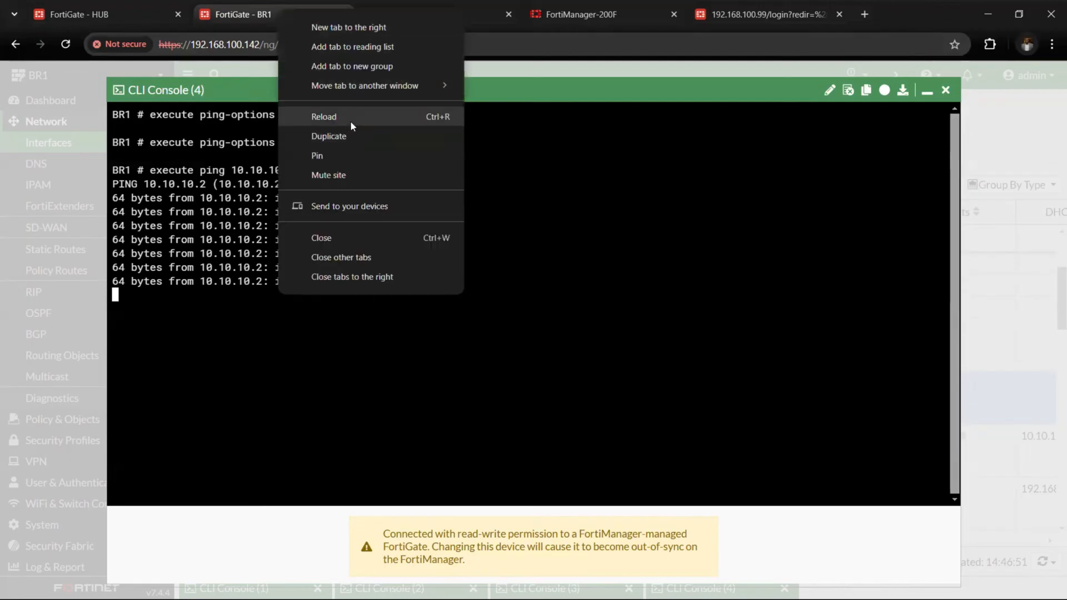
pyautogui.click(353, 136)
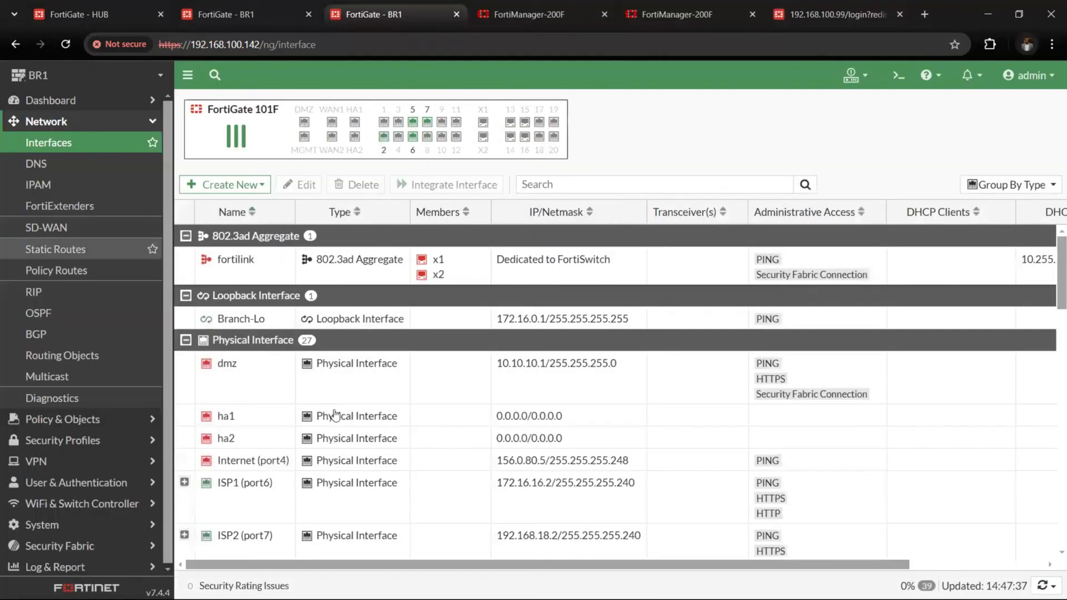
pyautogui.scroll(-3, 295, 428)
pyautogui.click(347, 373)
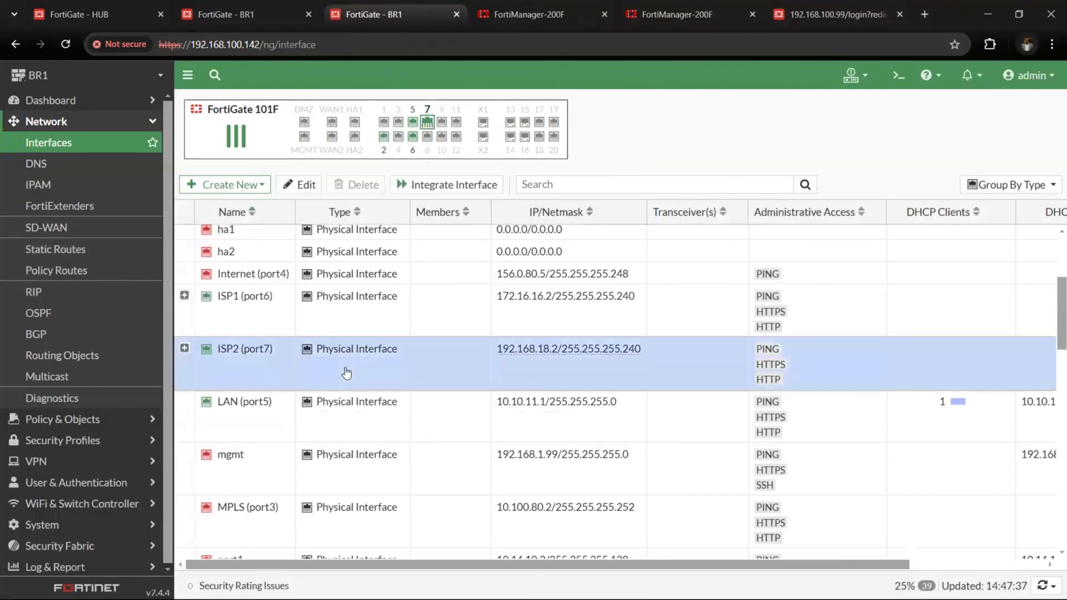
pyautogui.rightClick(347, 373)
pyautogui.moveTo(439, 378)
pyautogui.click(479, 398)
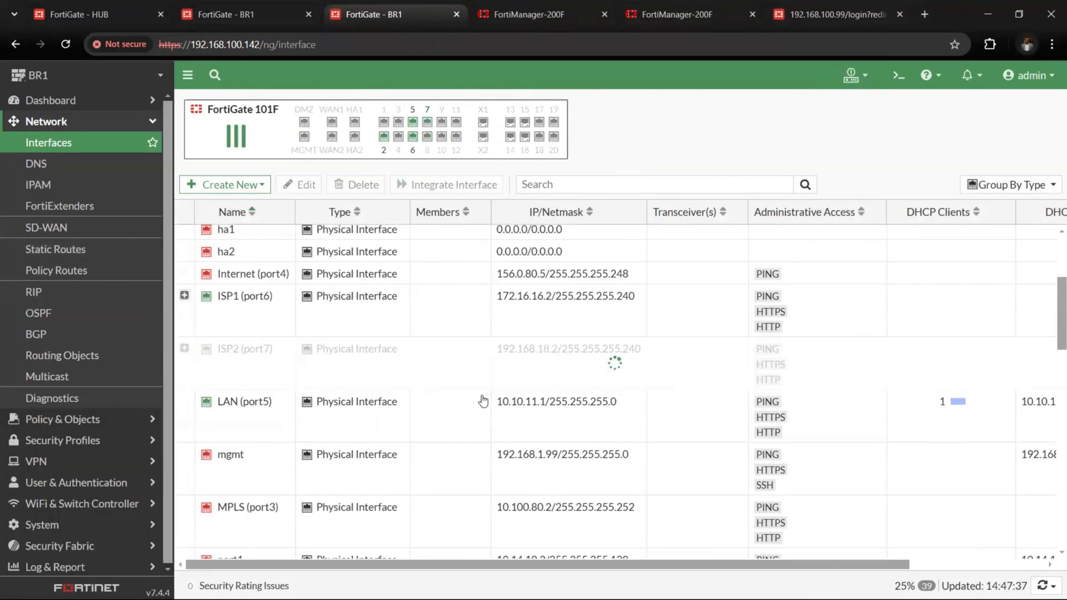
# Check the running ping's sequence numbers for lost replies during the ISP2 outage
pyautogui.click(257, 11)
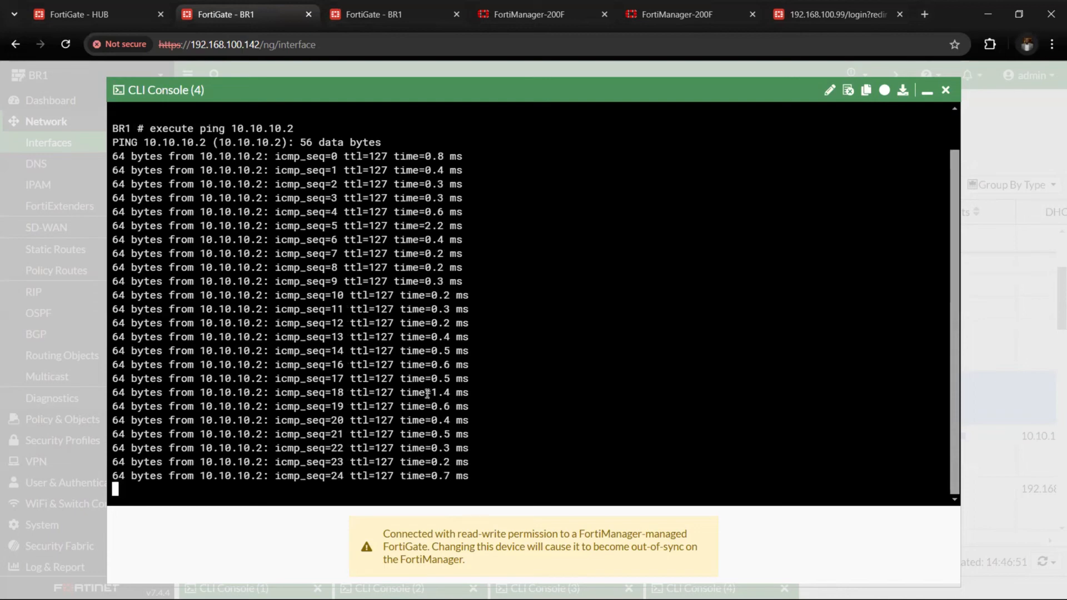
pyautogui.moveTo(428, 393); pyautogui.dragTo(465, 352)
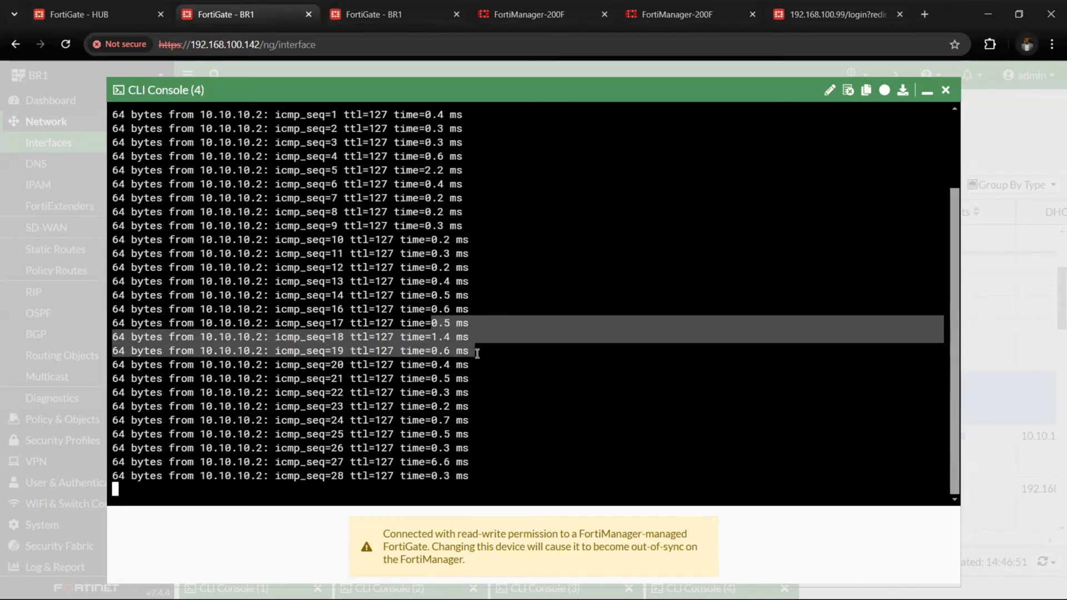
pyautogui.click(362, 14)
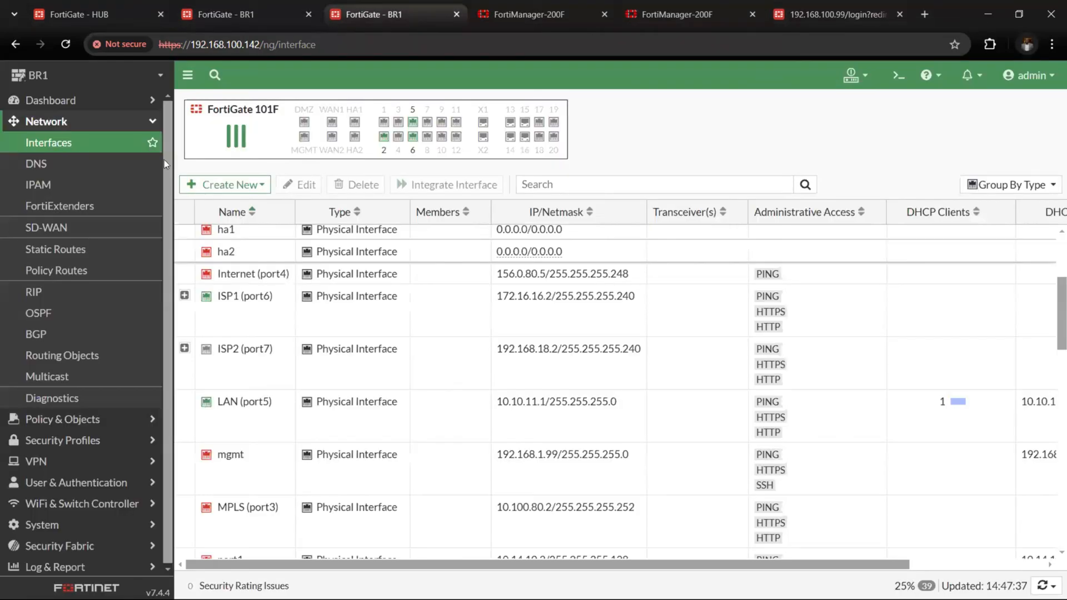
# Examine the SD-WAN rules' selected members and the HUB1_HC performance SLA with ISP2 disabled, and recheck the running ping
pyautogui.click(109, 124)
pyautogui.click(111, 142)
pyautogui.click(111, 164)
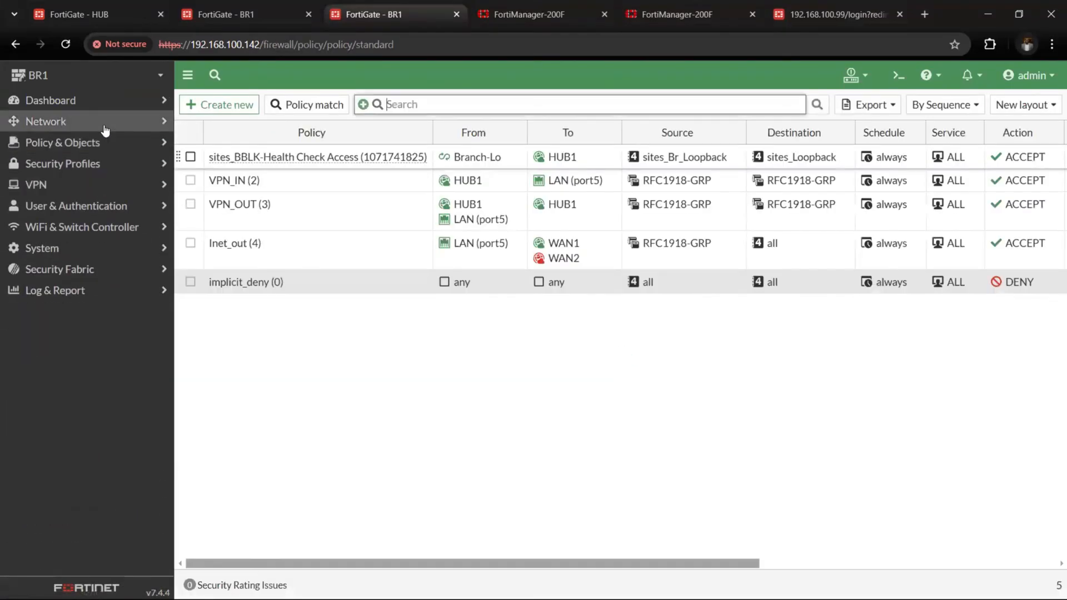
pyautogui.click(107, 122)
pyautogui.click(117, 228)
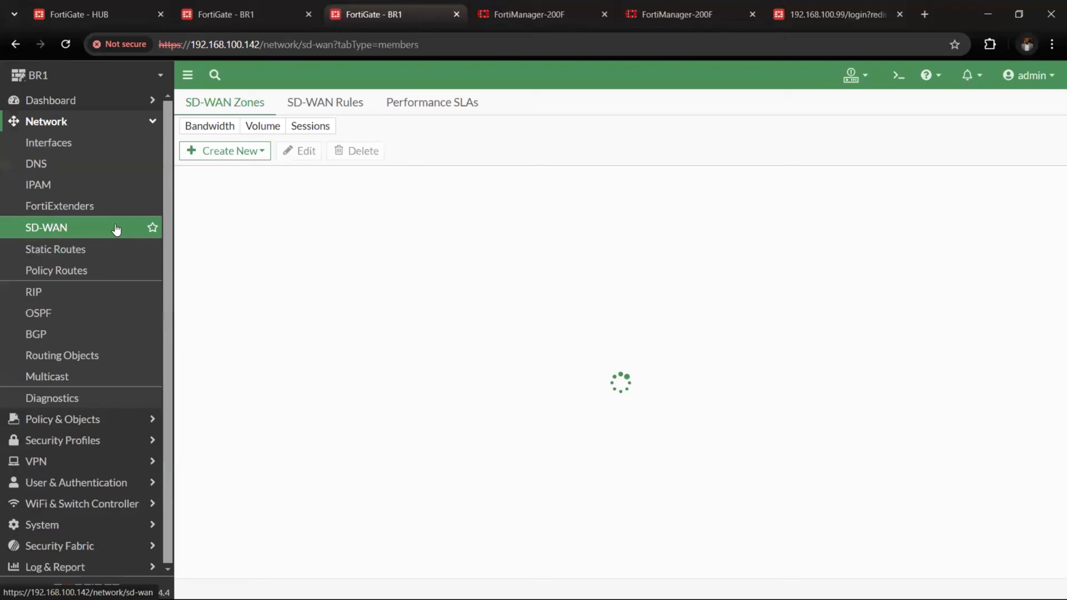
pyautogui.click(328, 107)
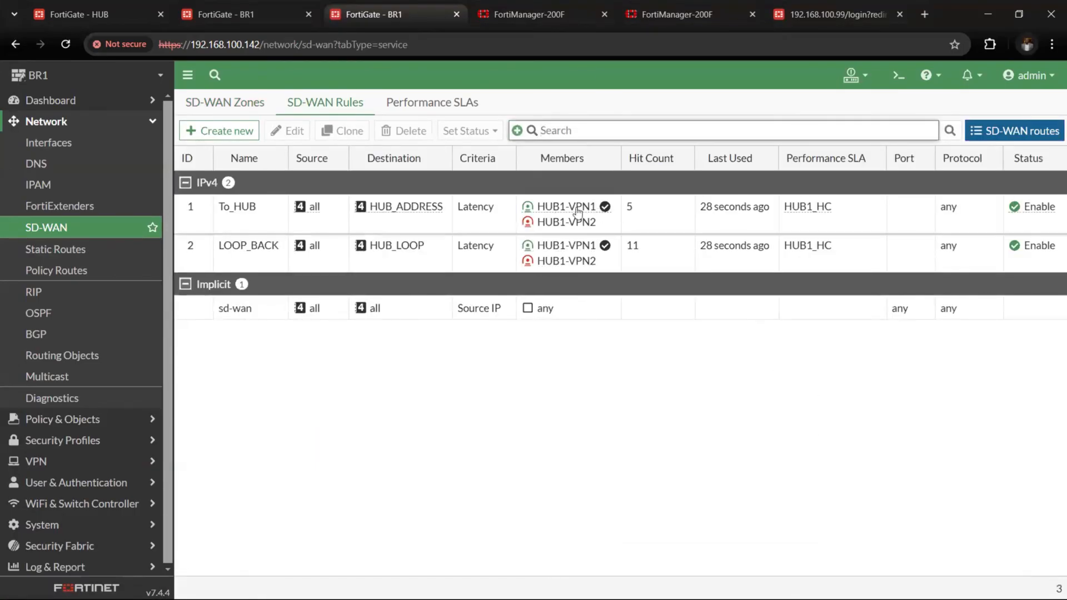
pyautogui.moveTo(578, 211)
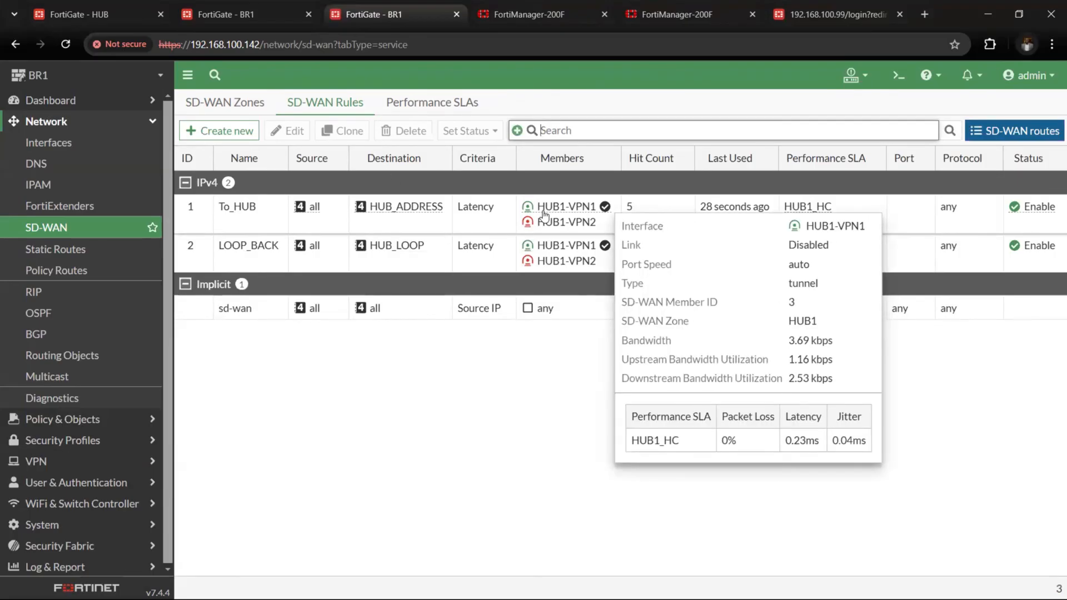
pyautogui.click(420, 106)
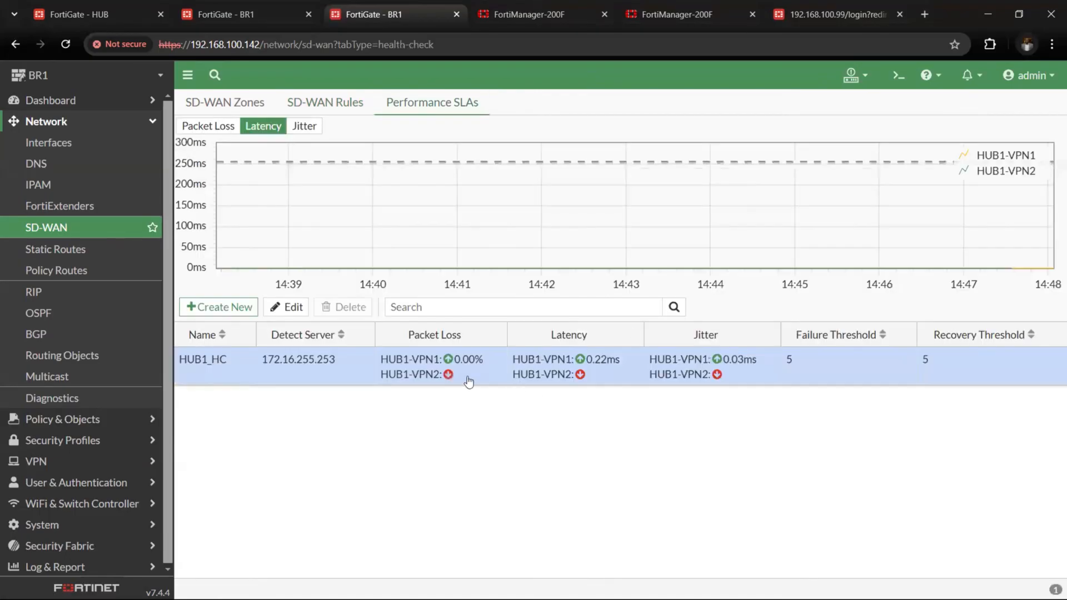
pyautogui.click(267, 14)
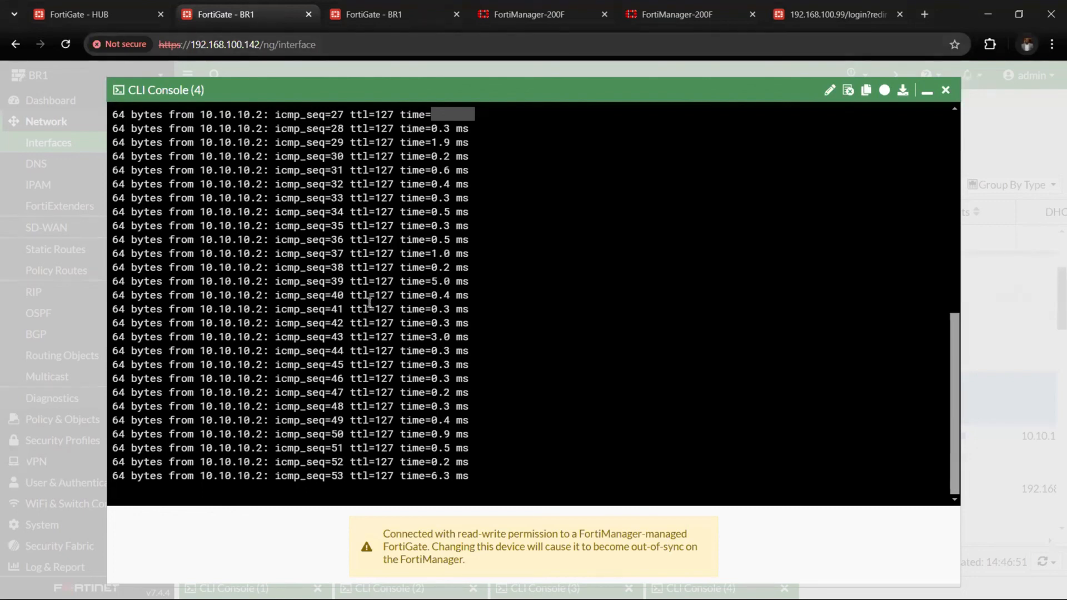
# Enable the ISP2 (port7) interface again in BR1's interface list
pyautogui.click(367, 20)
pyautogui.click(114, 149)
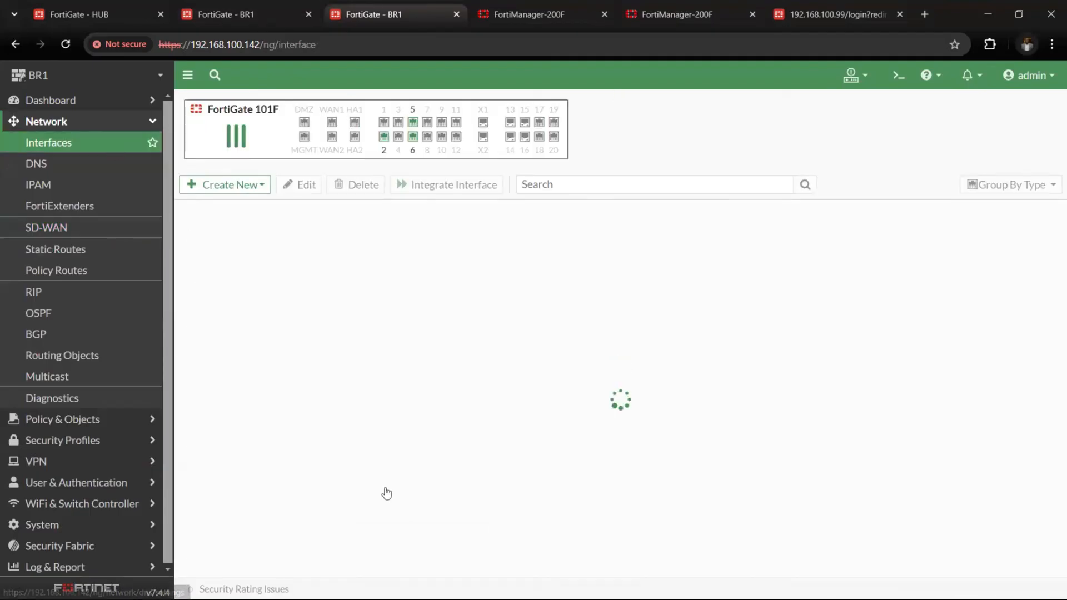
pyautogui.scroll(-3, 367, 444)
pyautogui.rightClick(345, 395)
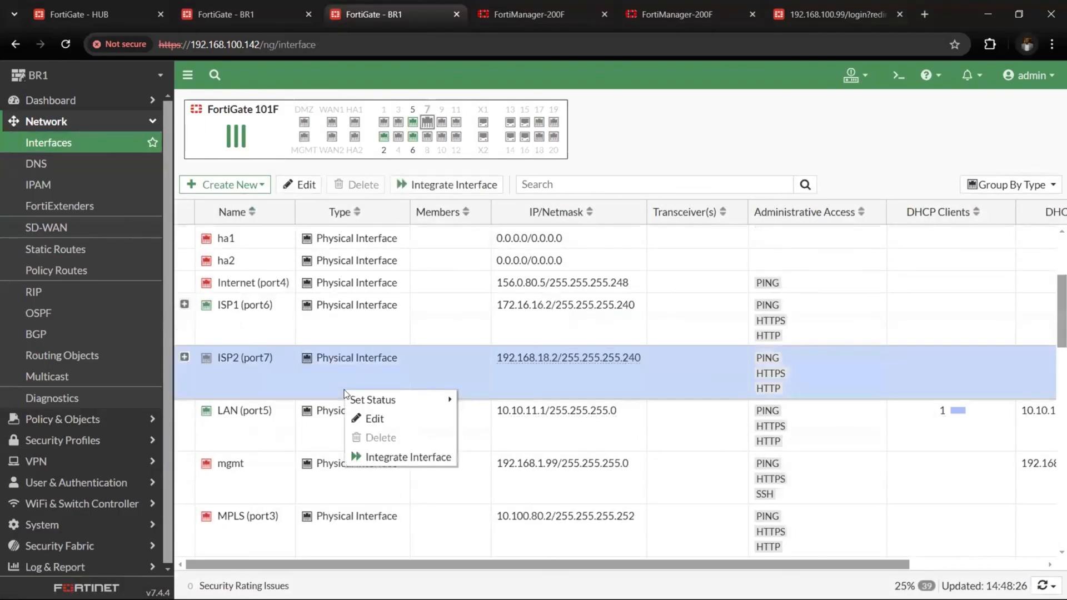
pyautogui.moveTo(370, 401)
pyautogui.click(483, 399)
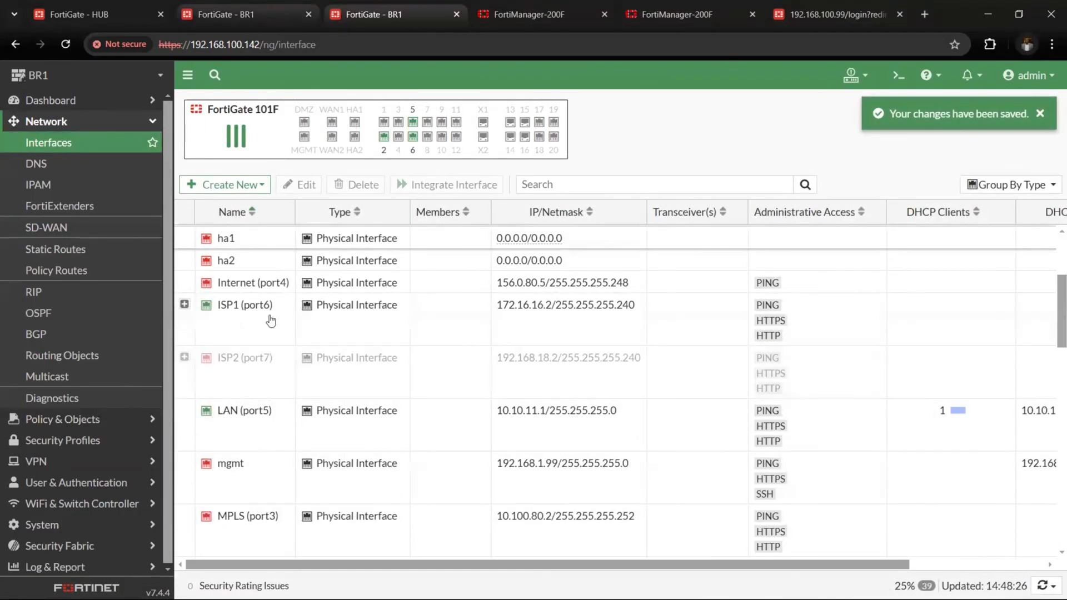
# Watch the running ping for drops after restoring ISP2 and bring up BR1's SD-WAN rules
pyautogui.click(223, 14)
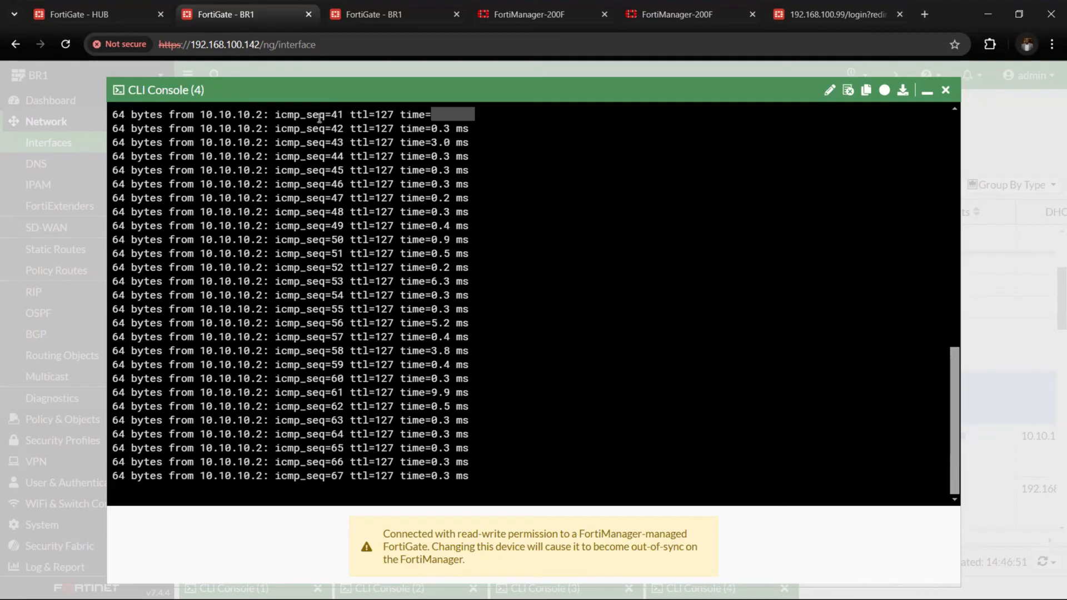
pyautogui.click(333, 23)
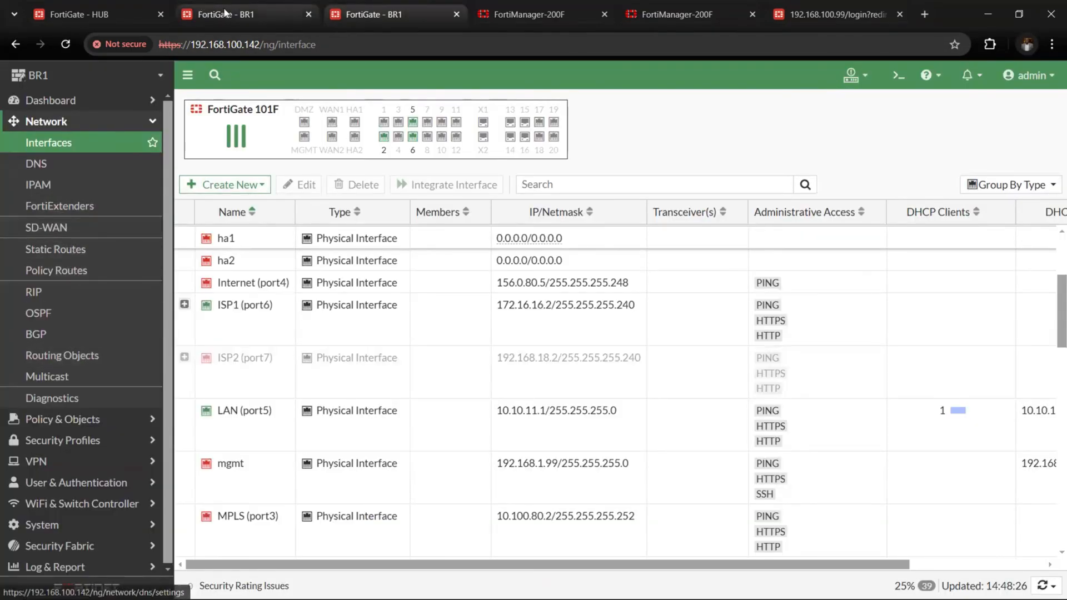
pyautogui.click(225, 14)
pyautogui.click(357, 15)
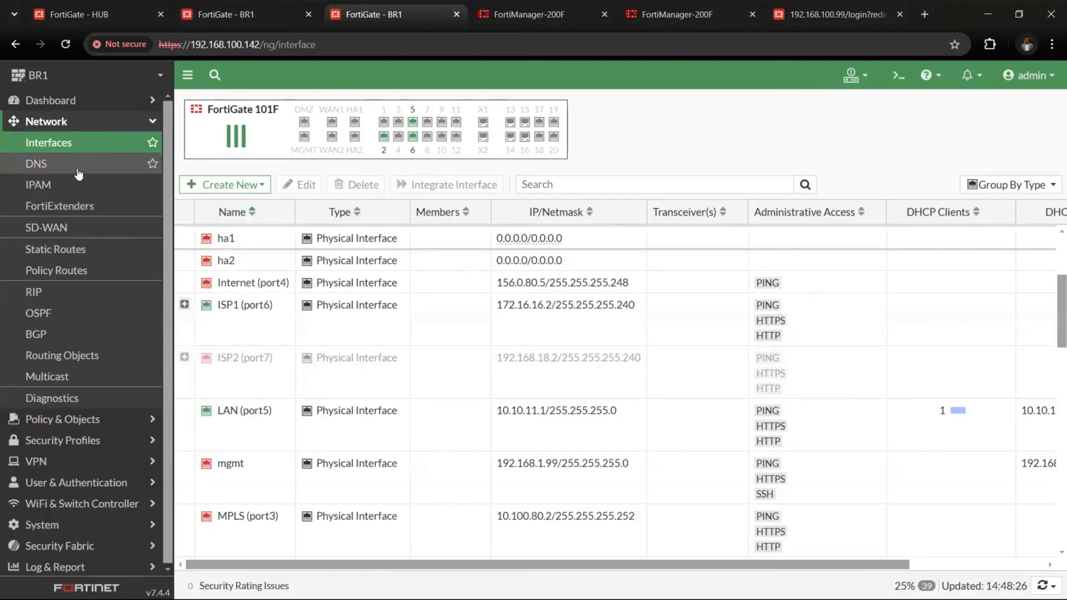
pyautogui.click(73, 229)
pyautogui.click(326, 103)
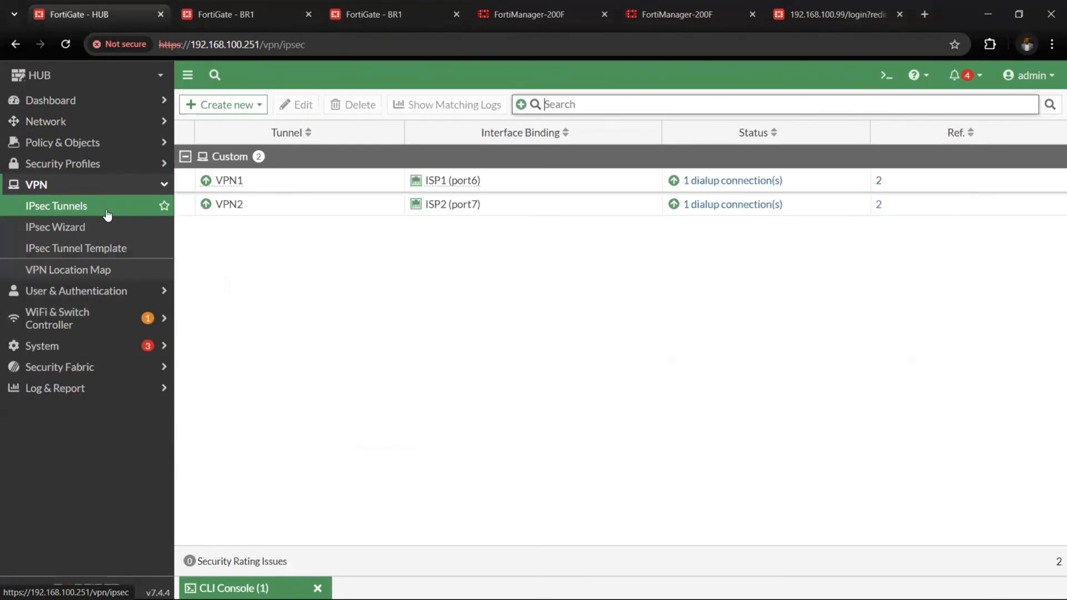
# Check the IPsec tunnel status on the HUB and BR1 FortiGates, and recheck the running ping
pyautogui.click(107, 210)
pyautogui.click(263, 15)
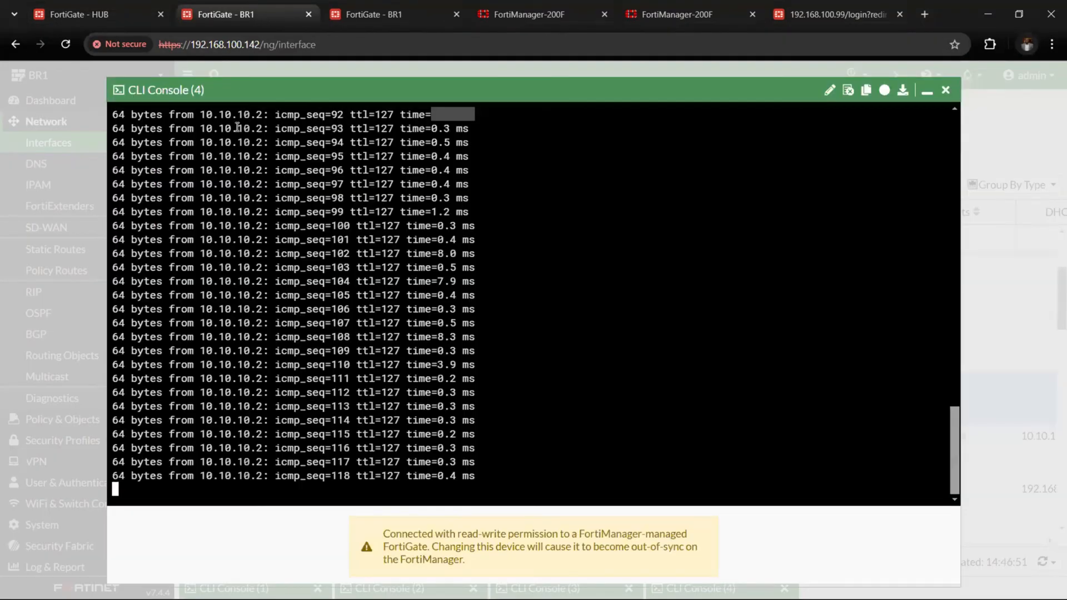
pyautogui.click(402, 11)
pyautogui.click(92, 211)
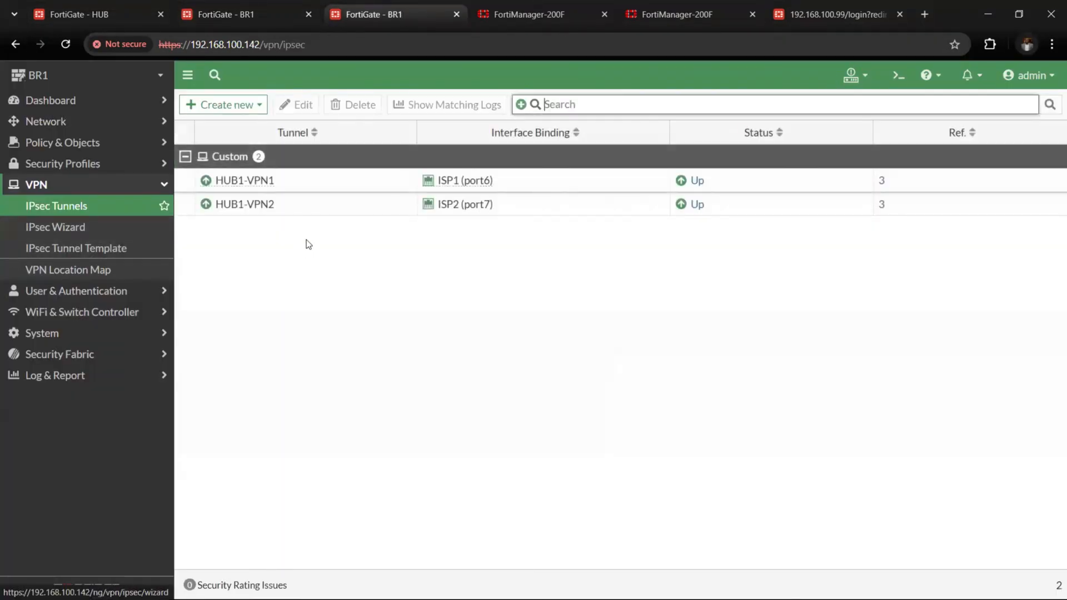
pyautogui.click(242, 21)
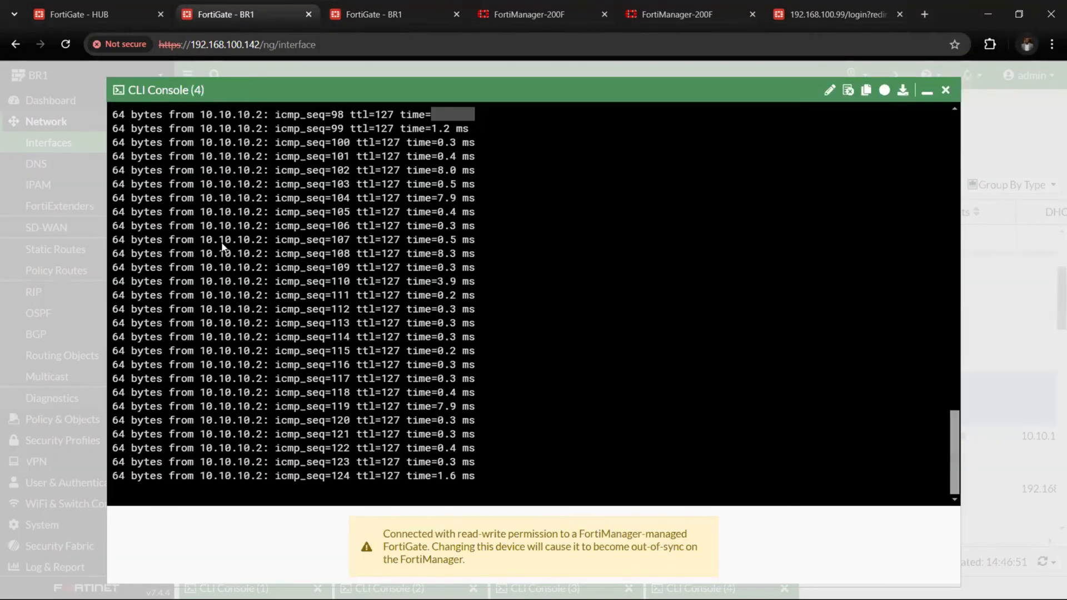
# Examine which VPN member the To_HUB and LOOP_BACK SD-WAN rules prefer with both ISP links enabled
pyautogui.click(364, 20)
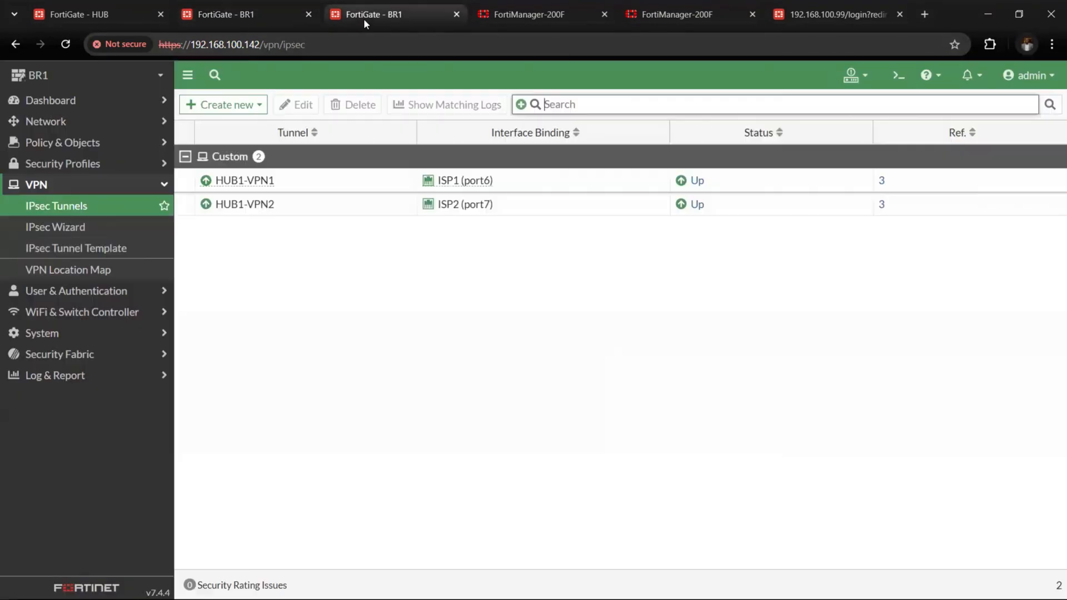
pyautogui.click(63, 142)
pyautogui.click(45, 121)
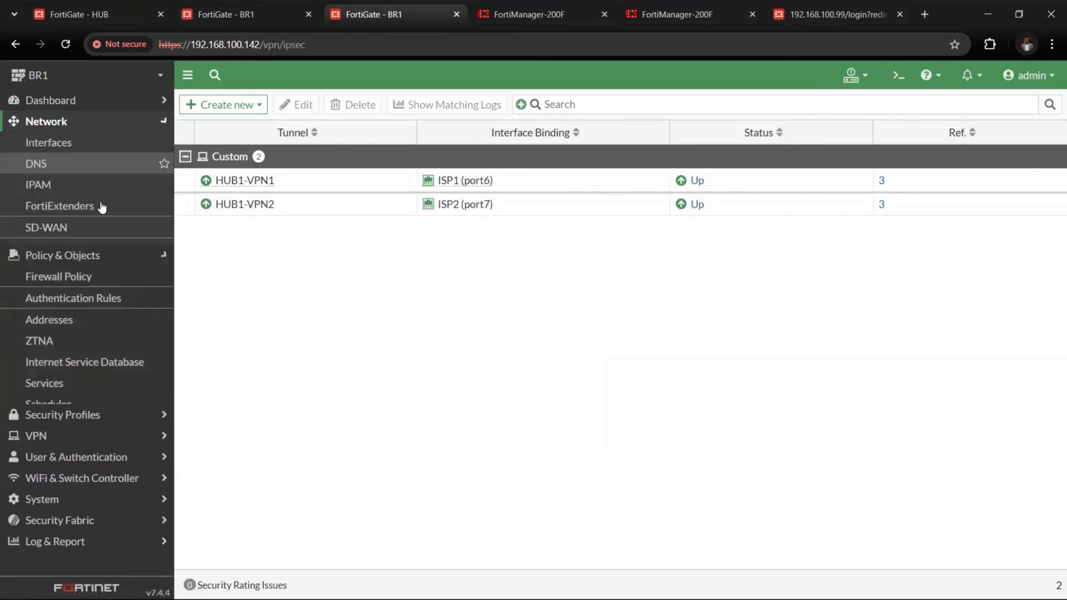
pyautogui.click(100, 247)
pyautogui.click(109, 227)
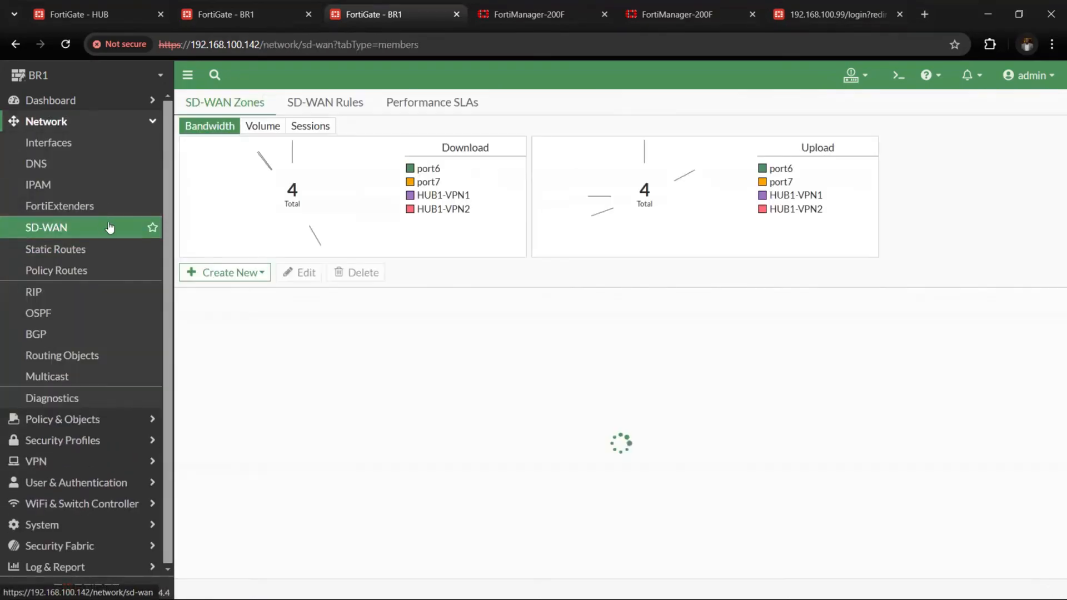
pyautogui.click(345, 103)
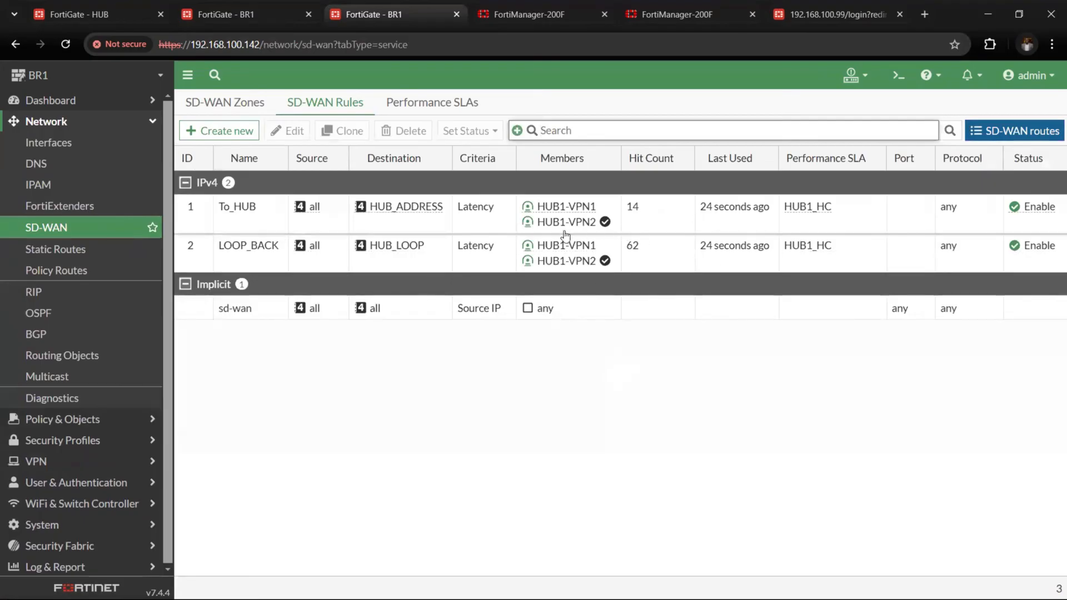
# Inspect the HUB1-VPN2 member's link and SLA details in BR1's SD-WAN rules, and check the running ping
pyautogui.moveTo(549, 271)
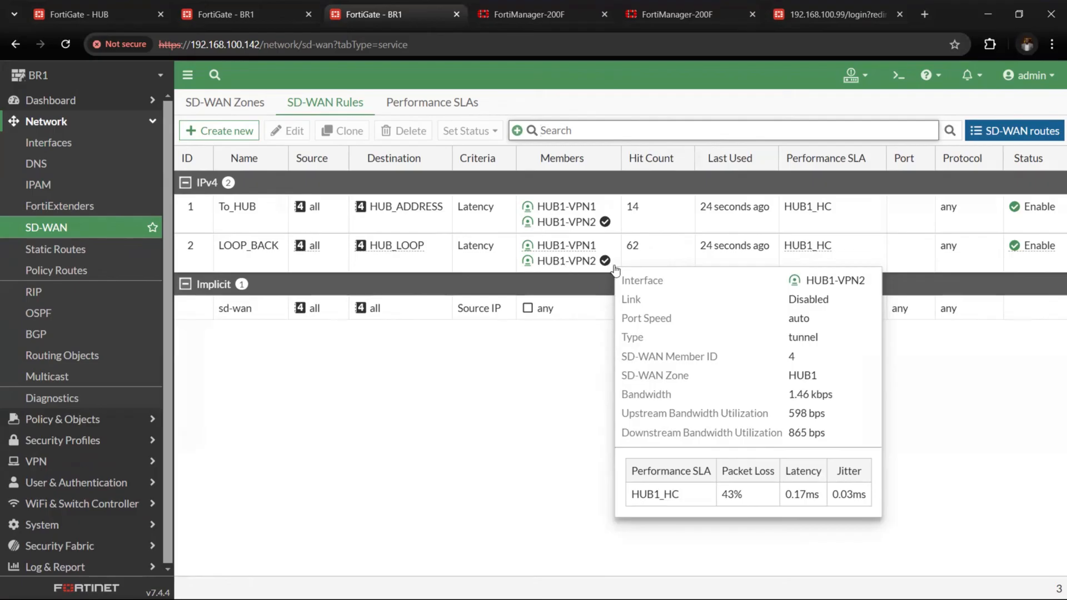
pyautogui.moveTo(607, 269)
pyautogui.click(263, 5)
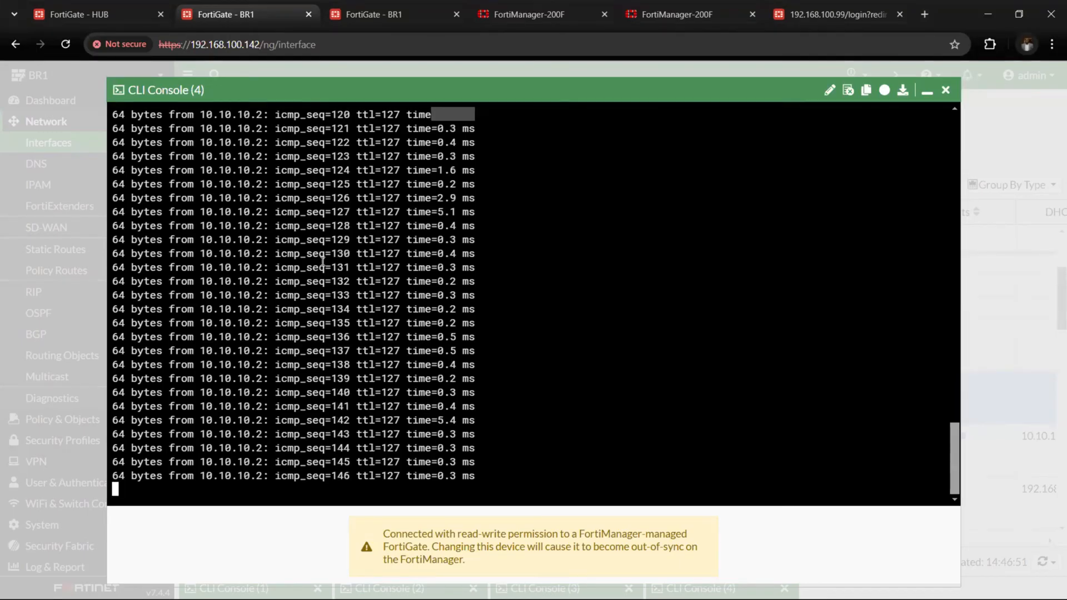
# Disable the ISP1 (port6) interface in BR1's interface list to simulate an ISP1 outage
pyautogui.click(378, 14)
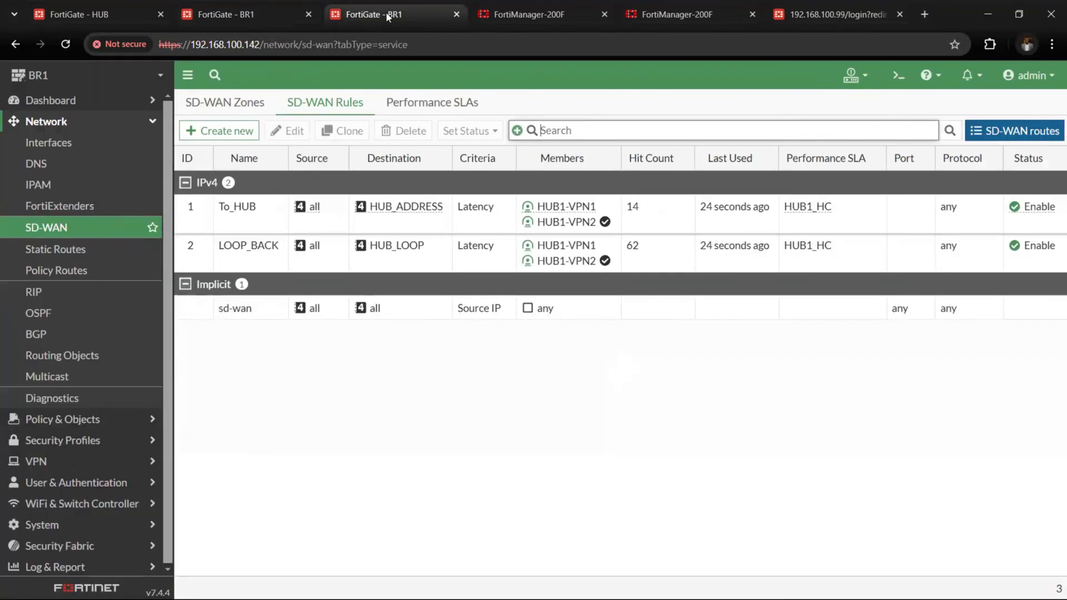
pyautogui.click(122, 160)
pyautogui.click(56, 143)
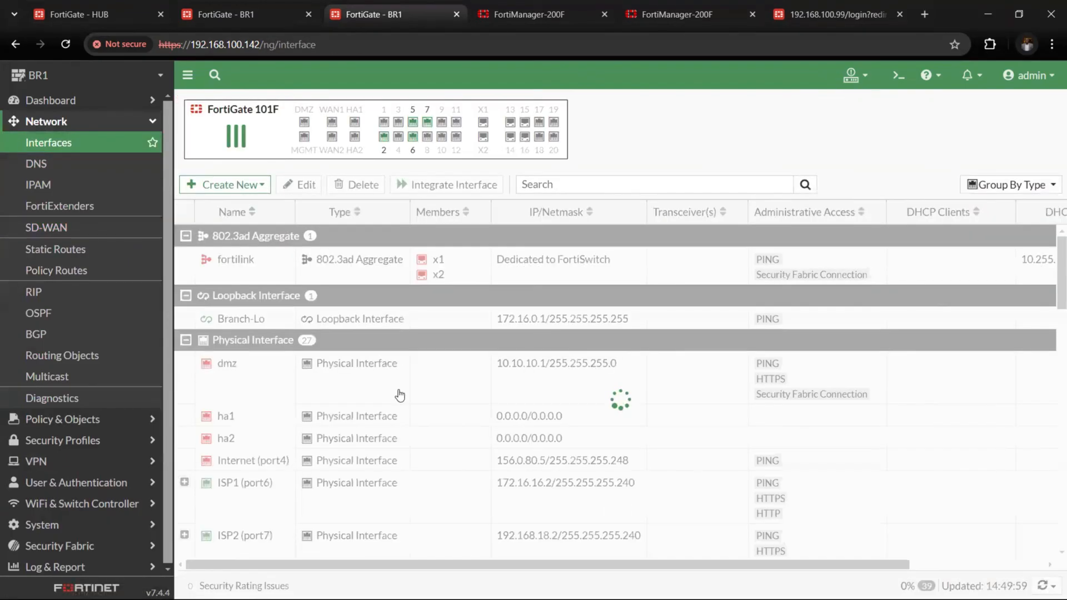
pyautogui.scroll(-3, 400, 395)
pyautogui.doubleClick(347, 286)
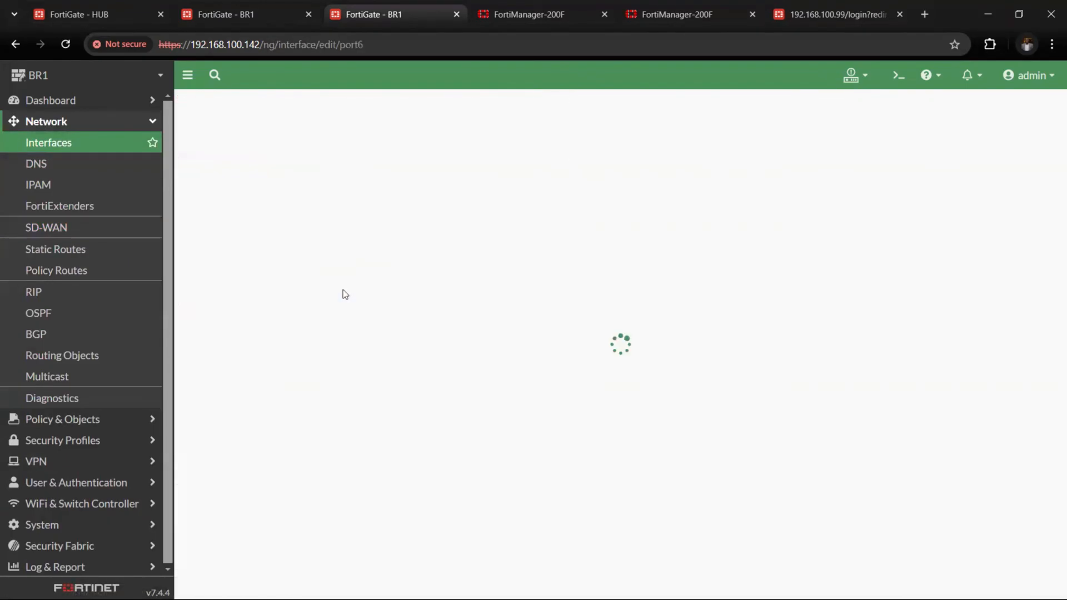
pyautogui.rightClick(343, 290)
pyautogui.click(113, 141)
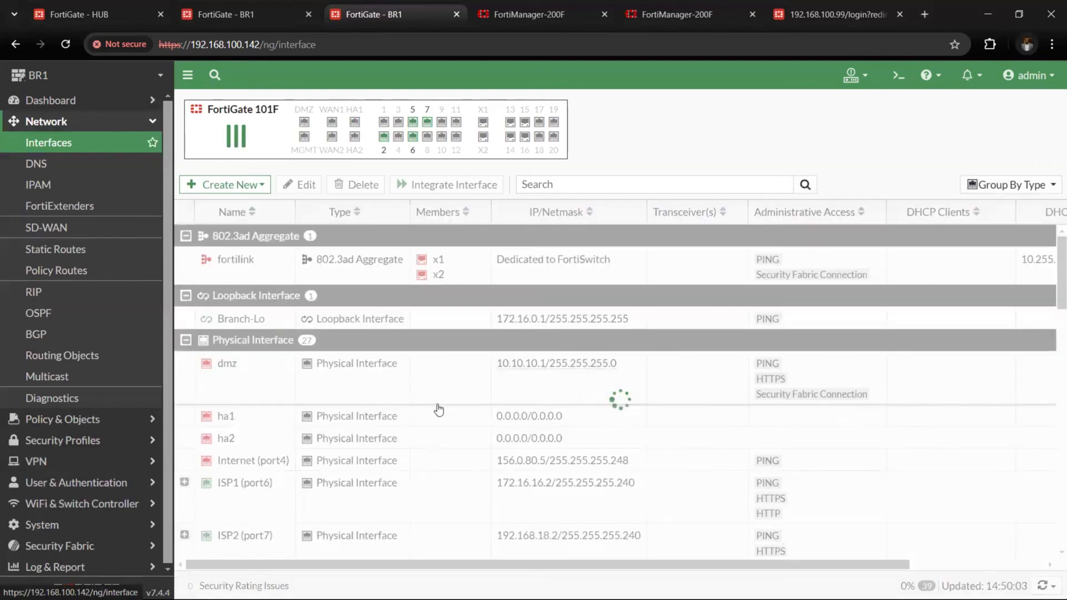
pyautogui.scroll(-1, 367, 472)
pyautogui.click(348, 433)
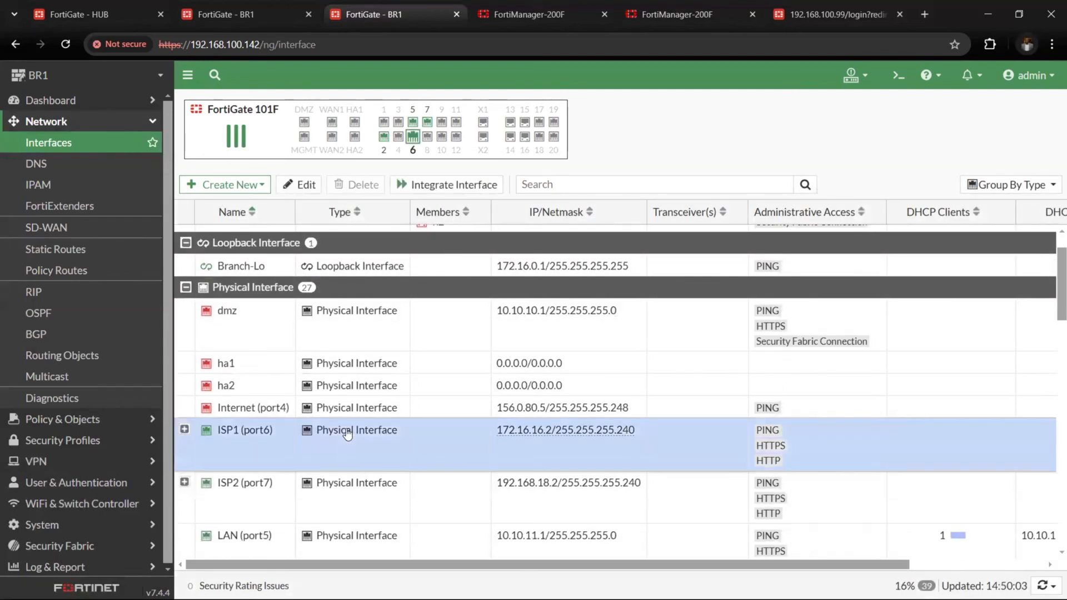
pyautogui.rightClick(347, 433)
pyautogui.moveTo(383, 448)
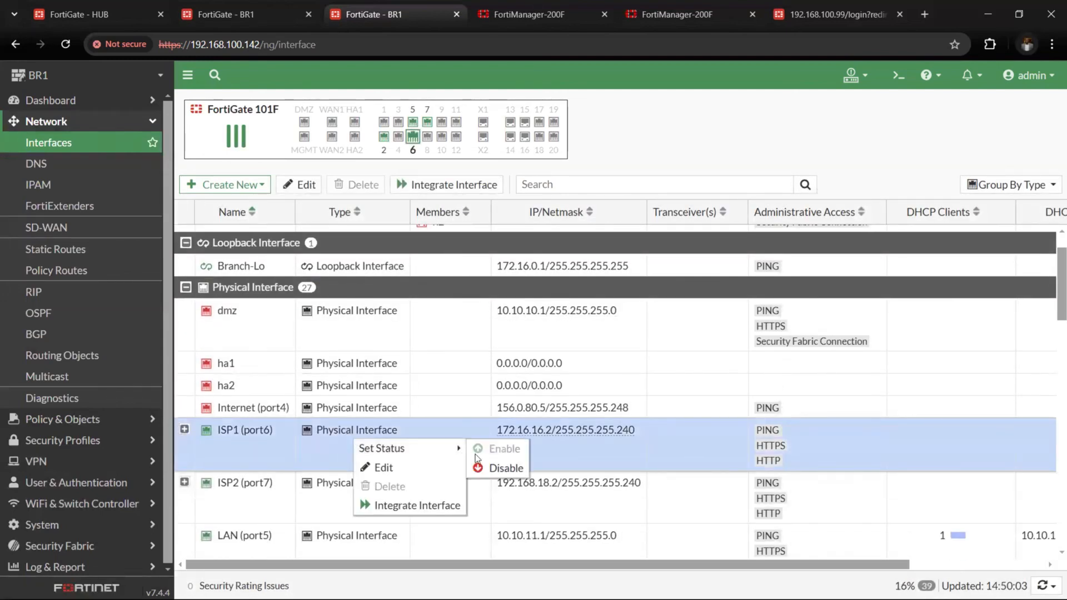
pyautogui.click(493, 465)
# Check the running ping to 10.10.10.2 for drops with ISP1 disabled
pyautogui.click(259, 8)
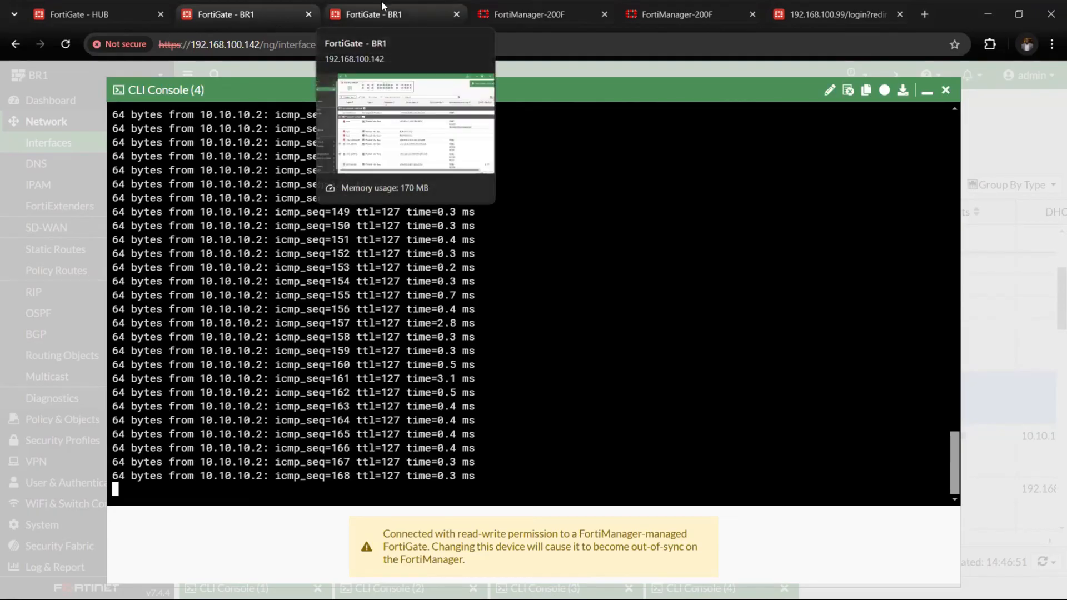
pyautogui.click(364, 16)
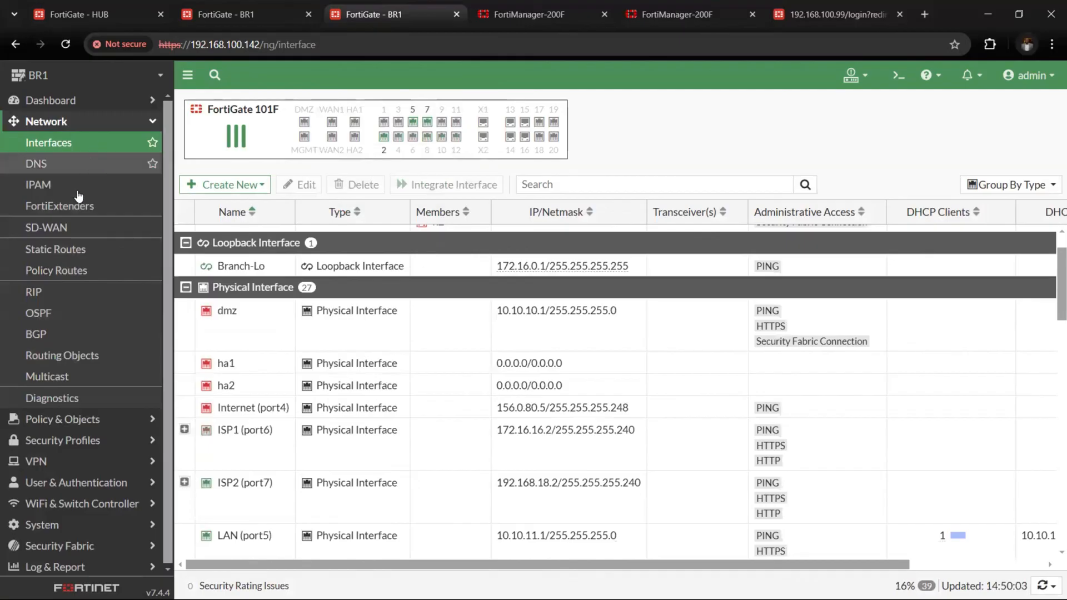
pyautogui.click(244, 17)
# Disable the ISP2 (port7) interface on BR1 as well, and check how the running ping reacts
pyautogui.click(382, 15)
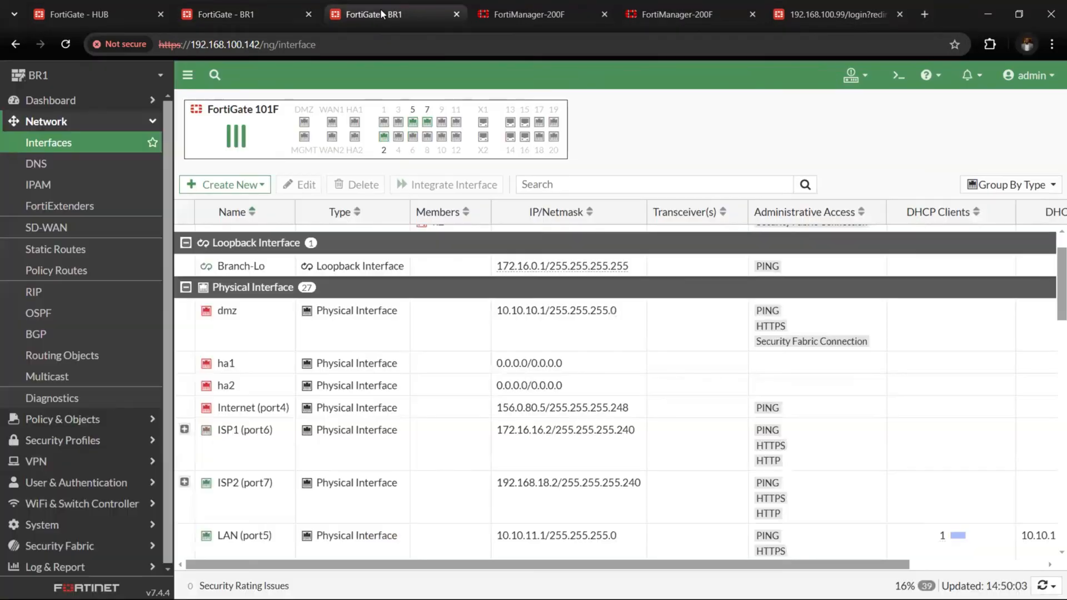
pyautogui.rightClick(298, 489)
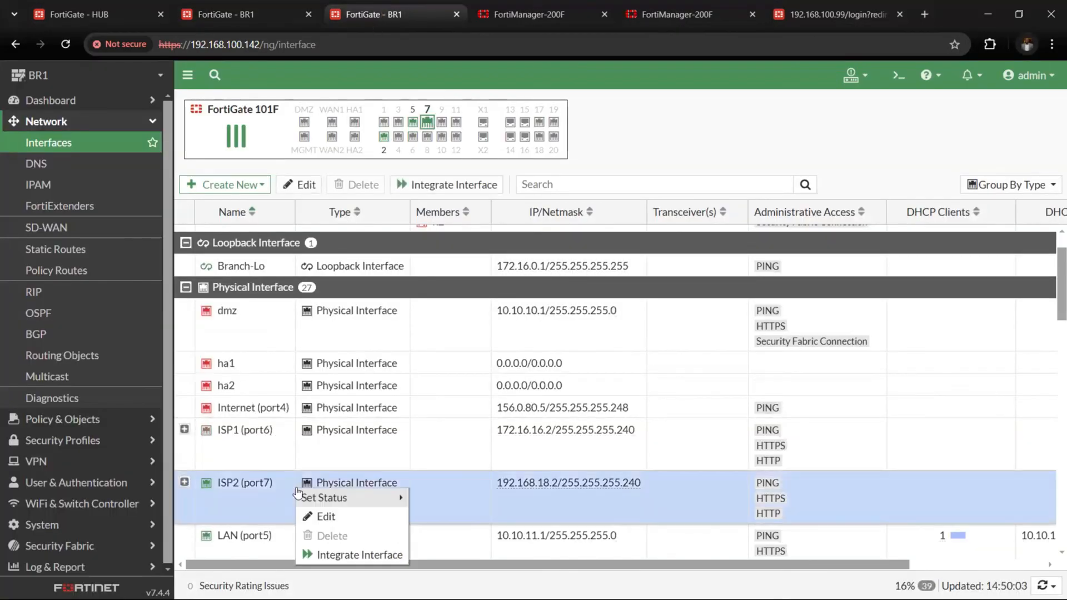
pyautogui.moveTo(390, 510)
pyautogui.click(439, 517)
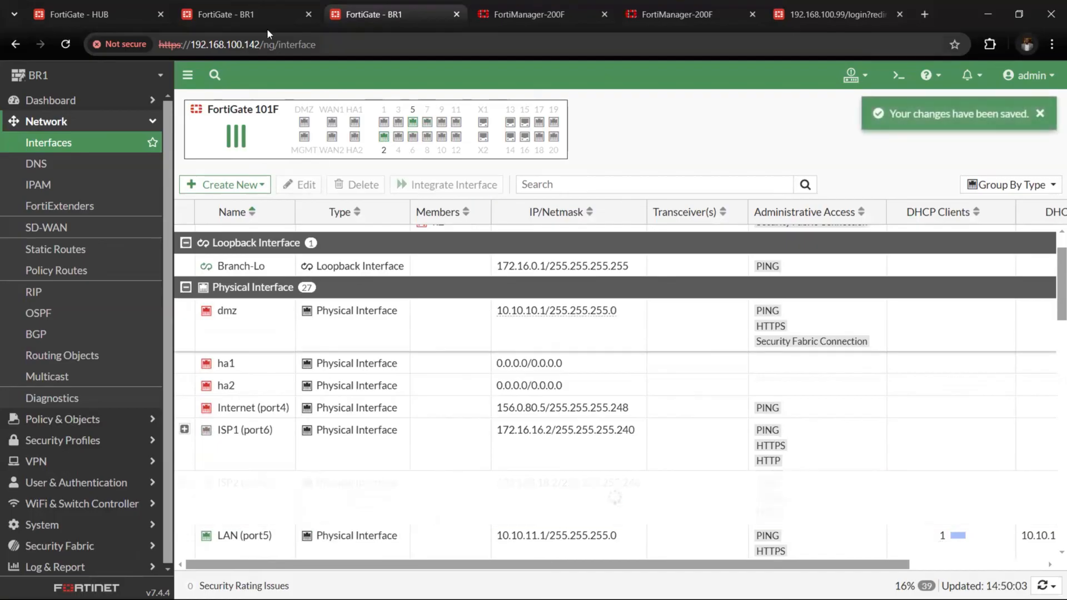
pyautogui.click(262, 15)
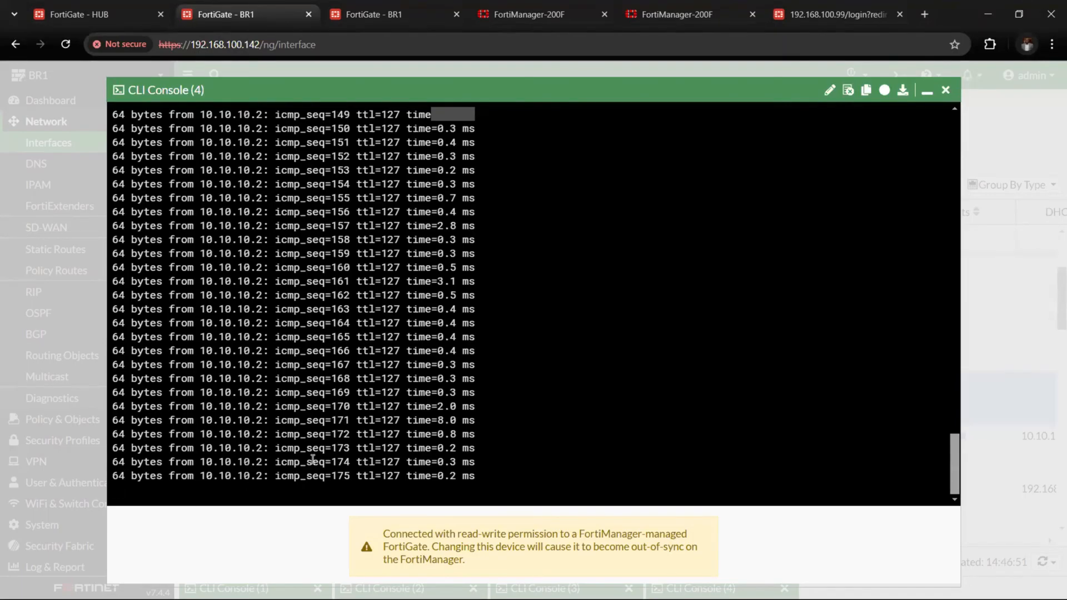
# Re-enable only the ISP2 (port7) interface in BR1's interface list
pyautogui.click(373, 11)
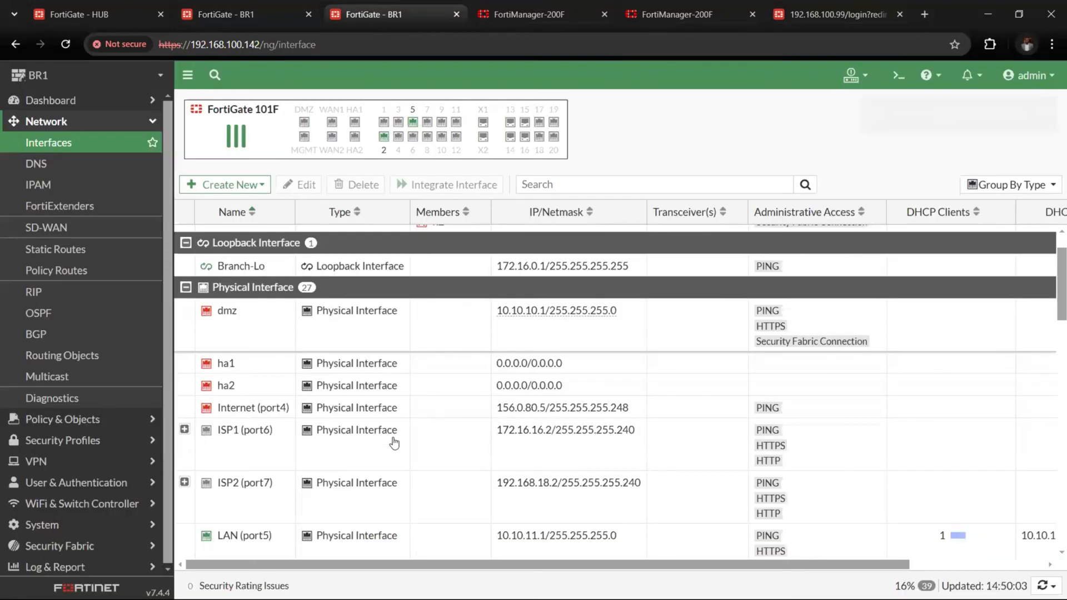
pyautogui.rightClick(309, 496)
pyautogui.click(439, 506)
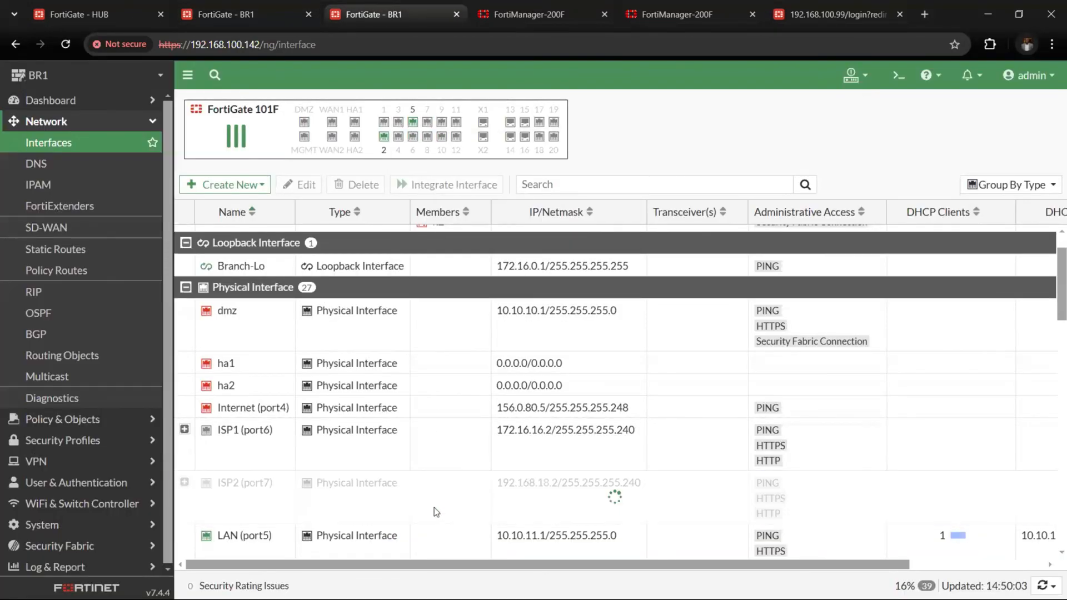
# Check BR1's IPsec tunnel status and the running ping while ISP2 recovers
pyautogui.click(242, 11)
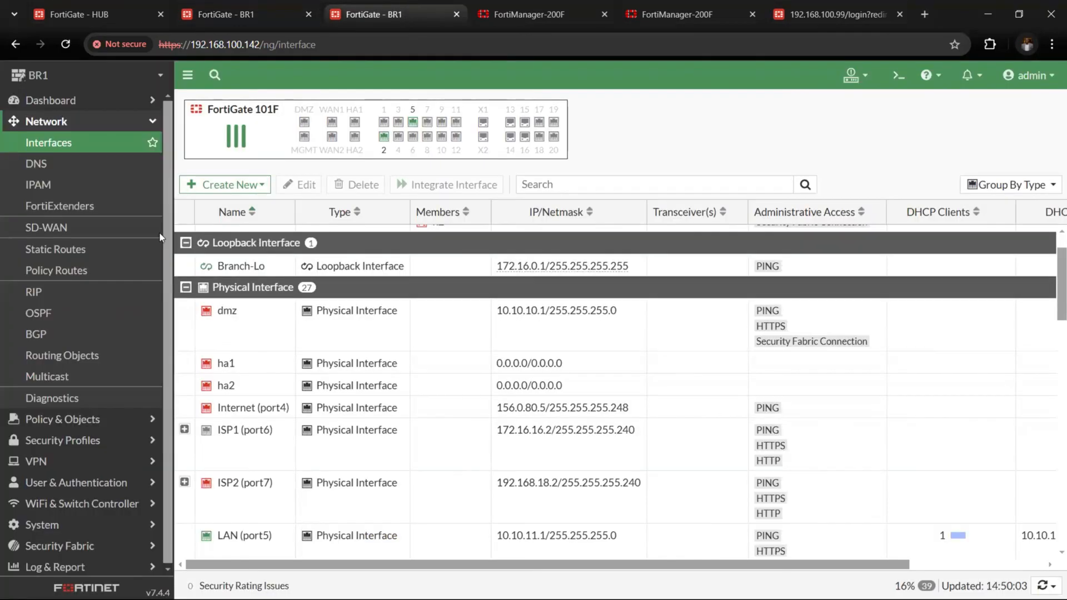
pyautogui.click(389, 13)
pyautogui.click(106, 187)
pyautogui.click(105, 209)
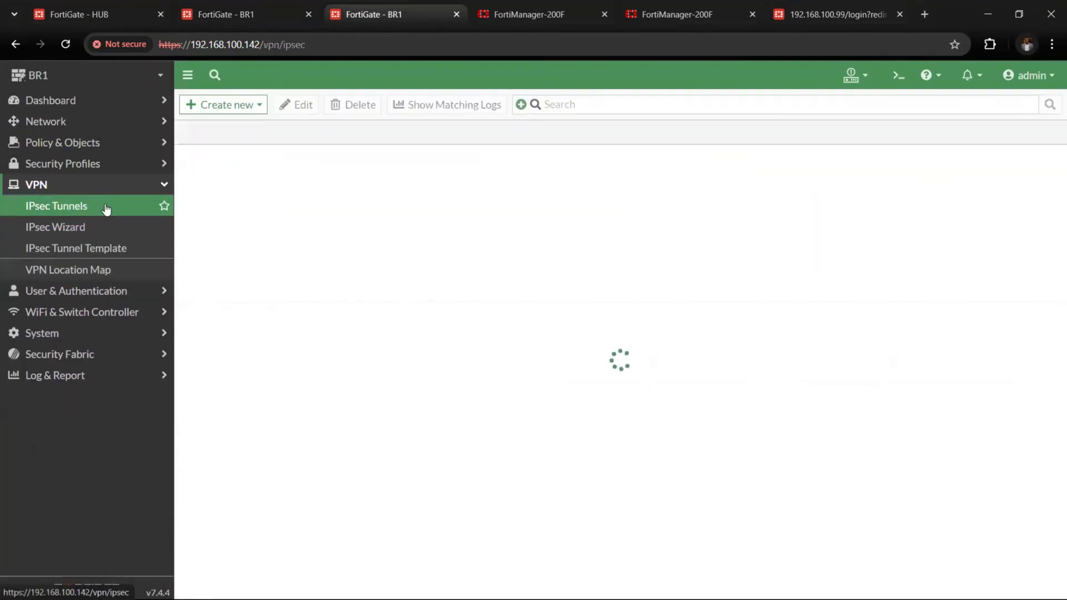
pyautogui.click(235, 15)
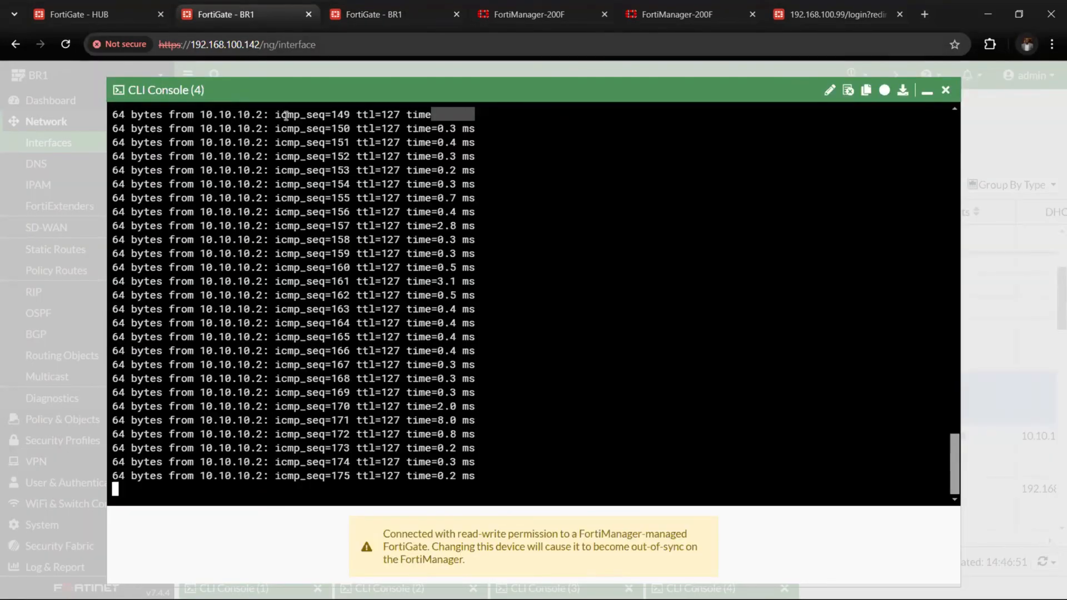
# Examine which VPN member BR1's SD-WAN rules select with only ISP2 enabled, and recheck the running ping
pyautogui.click(392, 25)
pyautogui.click(118, 123)
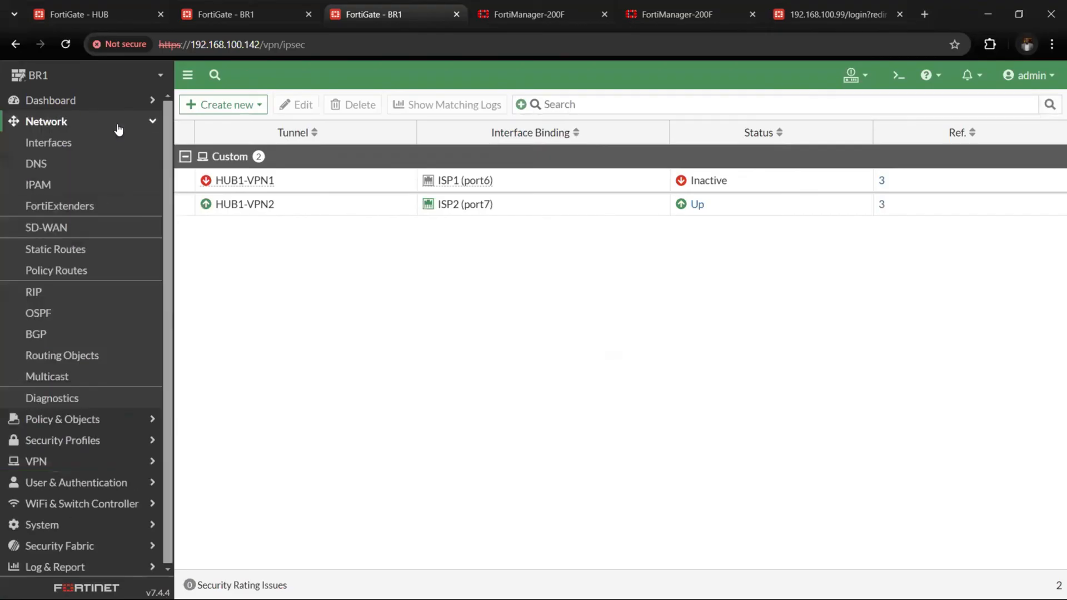
pyautogui.click(99, 236)
pyautogui.click(312, 111)
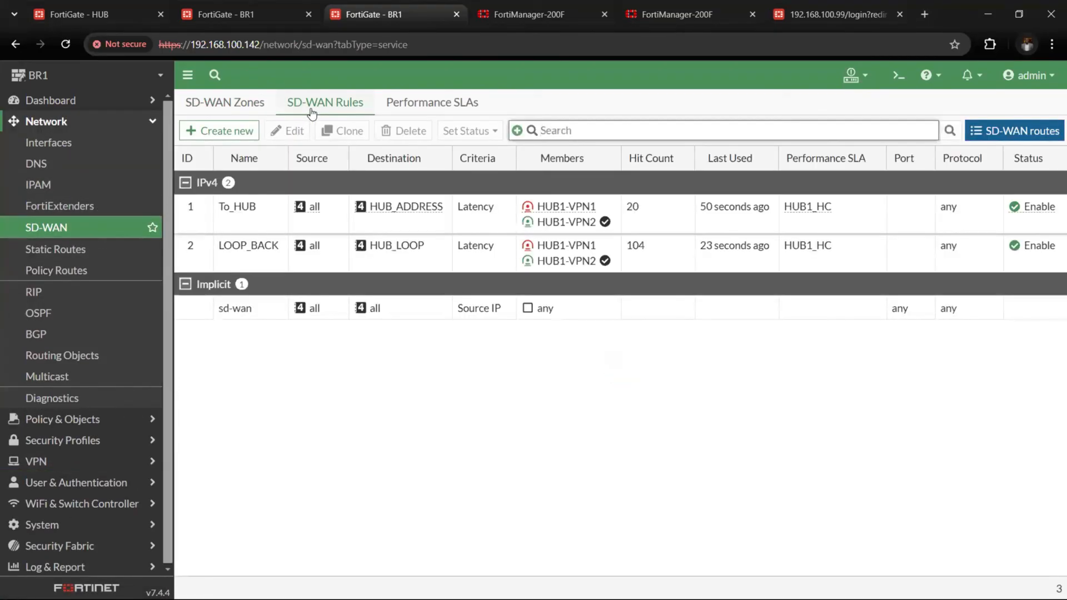
pyautogui.click(268, 7)
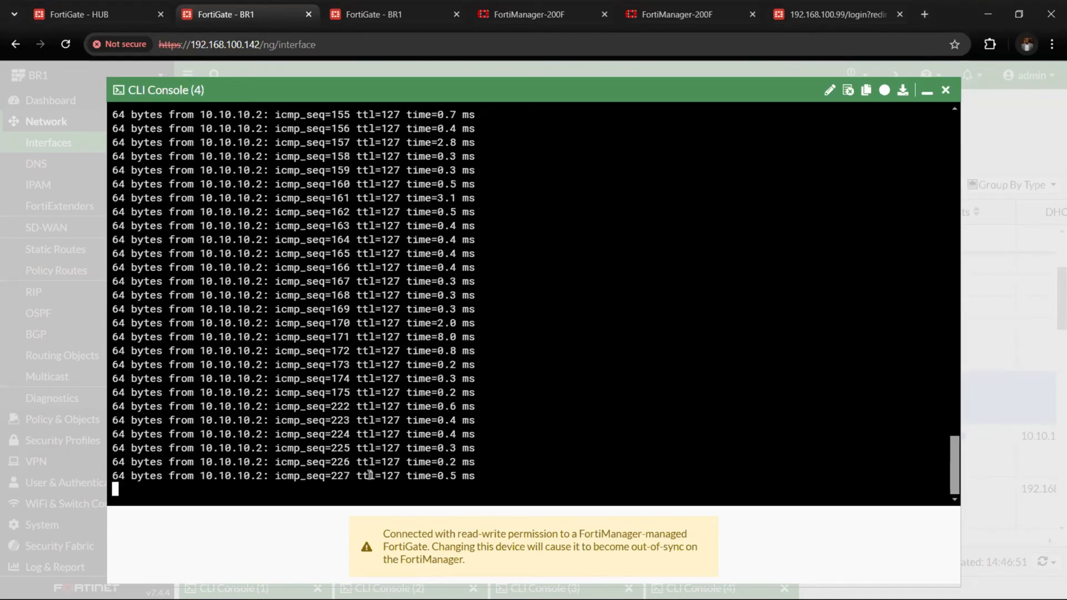
# Enable the ISP1 (port6) interface again in BR1's interface list and check the running ping
pyautogui.click(411, 9)
pyautogui.click(106, 143)
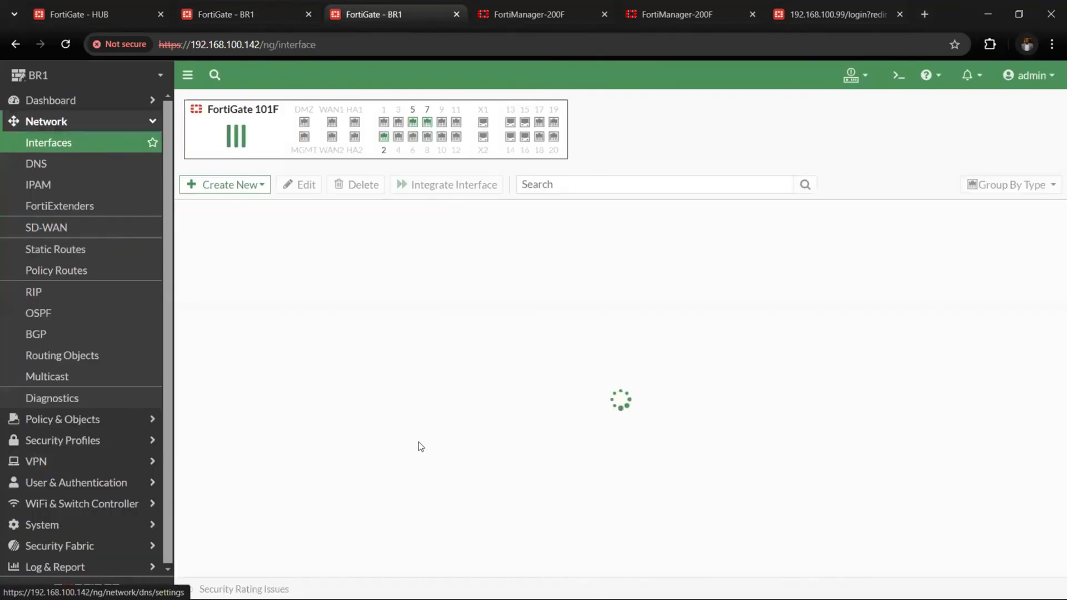
pyautogui.scroll(-3, 311, 389)
pyautogui.rightClick(305, 356)
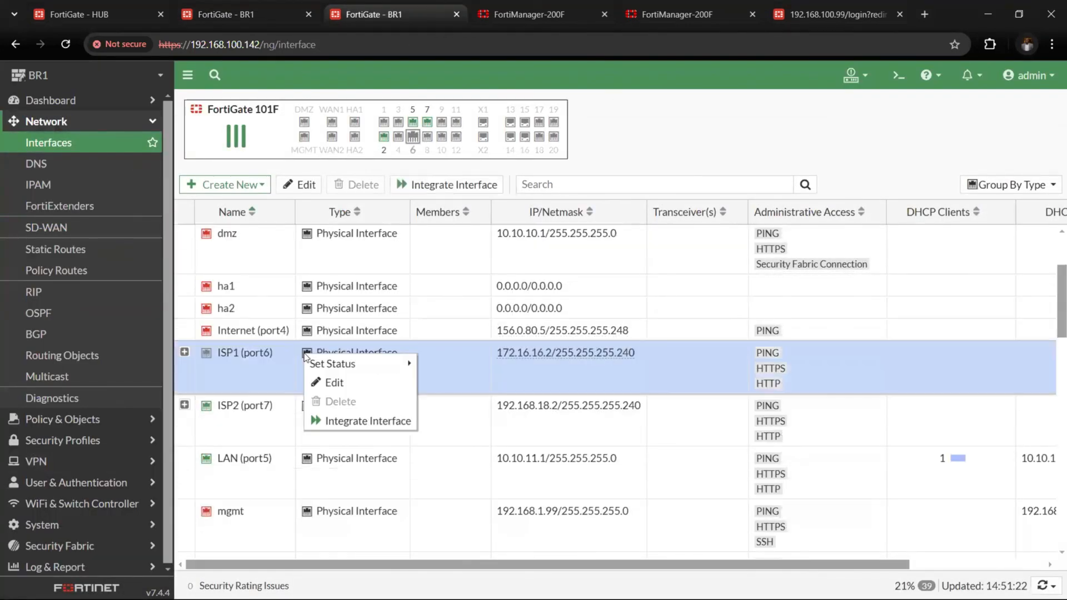
pyautogui.moveTo(356, 364)
pyautogui.click(436, 368)
pyautogui.click(266, 7)
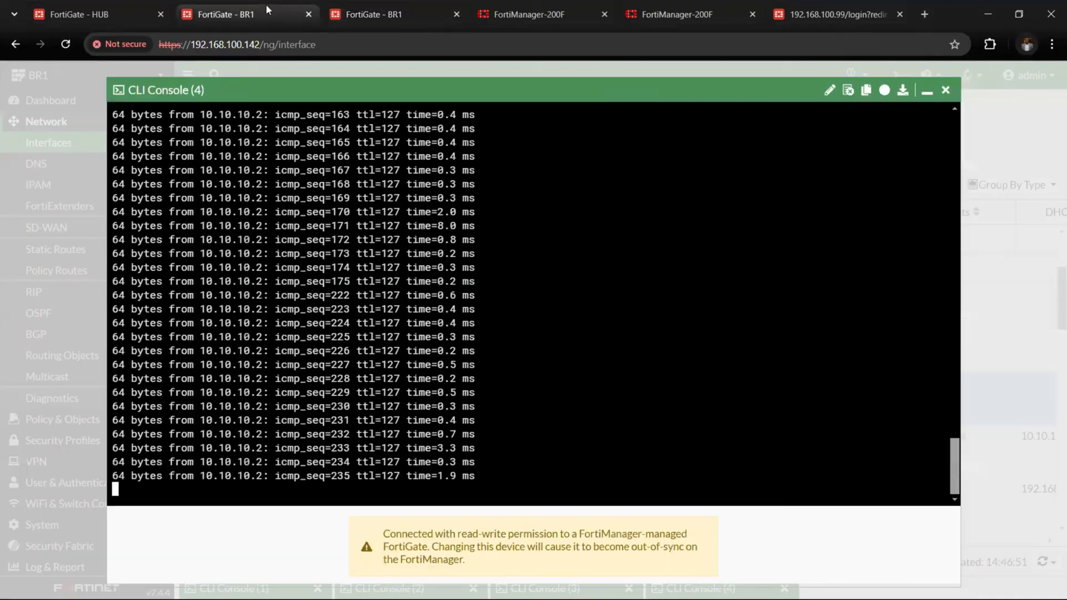
# Switch to FortiManager and review the SD-WAN rules and performance SLA in the sites_BRANCH_SDWAN template
pyautogui.click(486, 13)
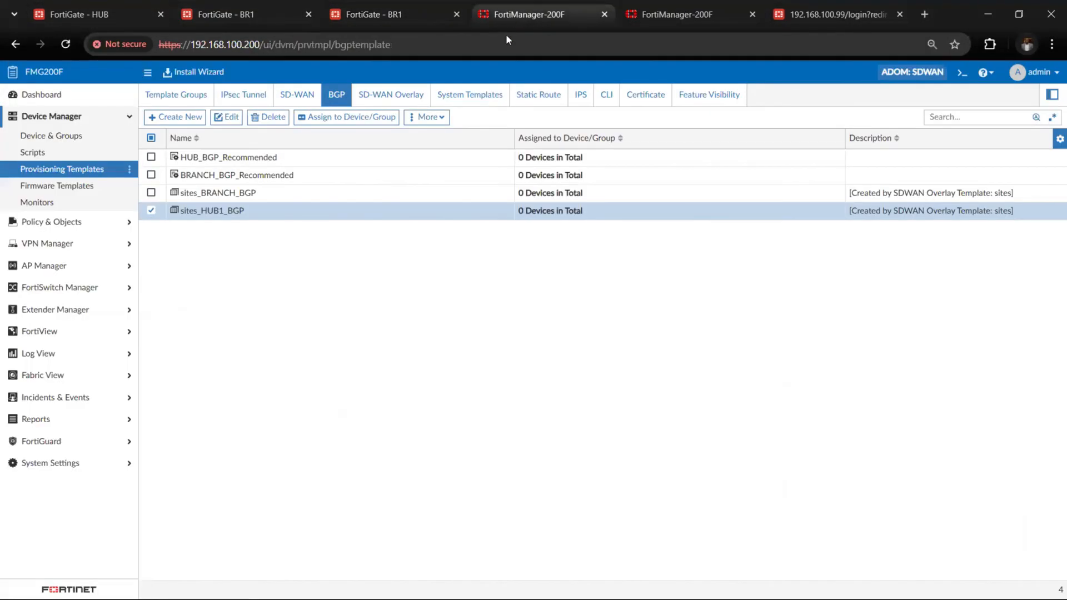
pyautogui.click(297, 94)
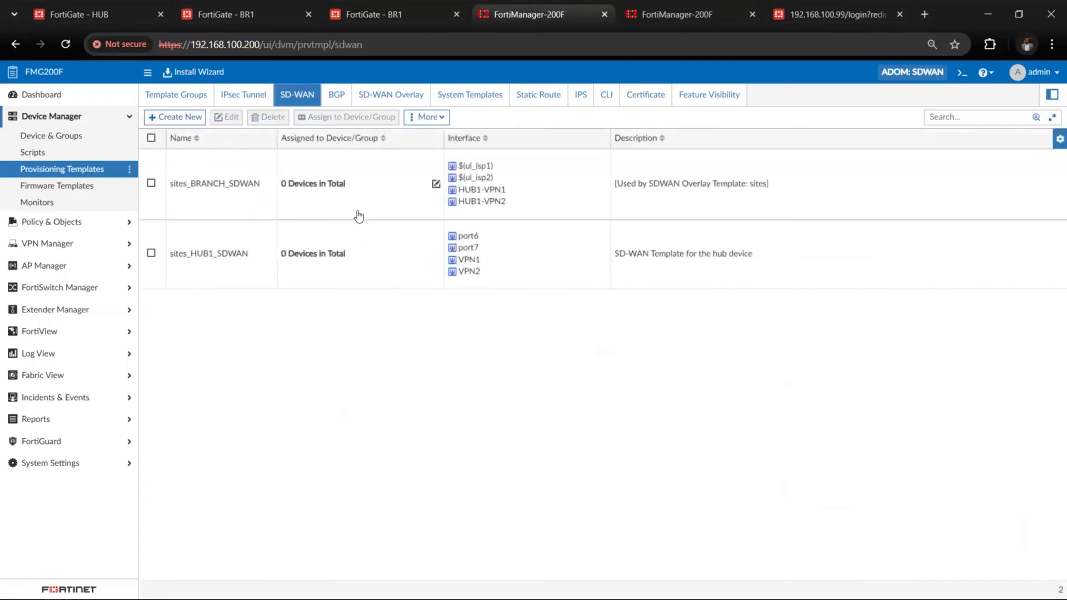
pyautogui.doubleClick(357, 212)
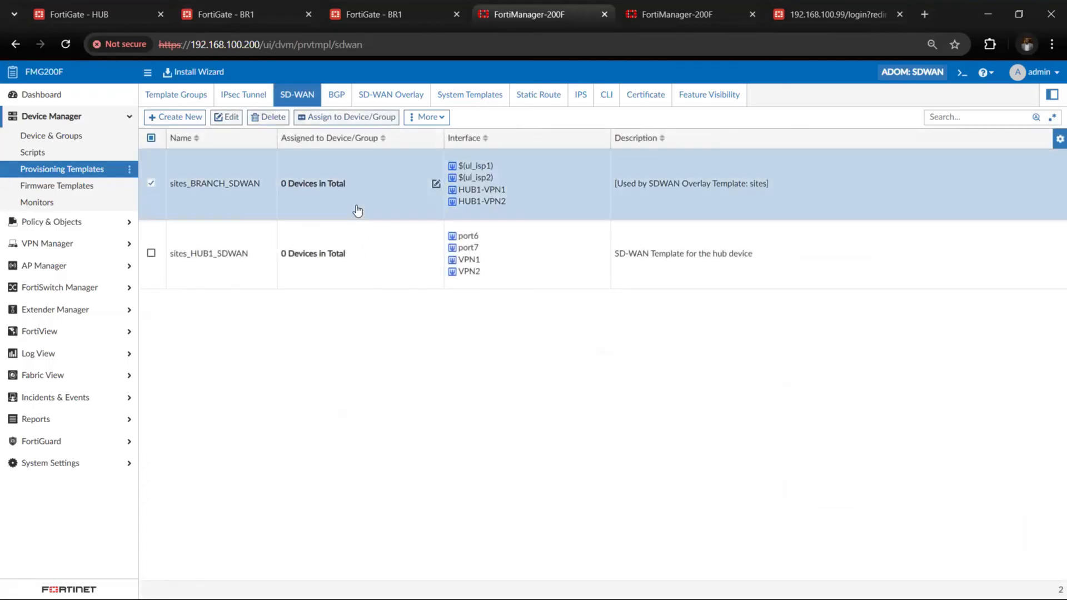
pyautogui.scroll(-5, 655, 472)
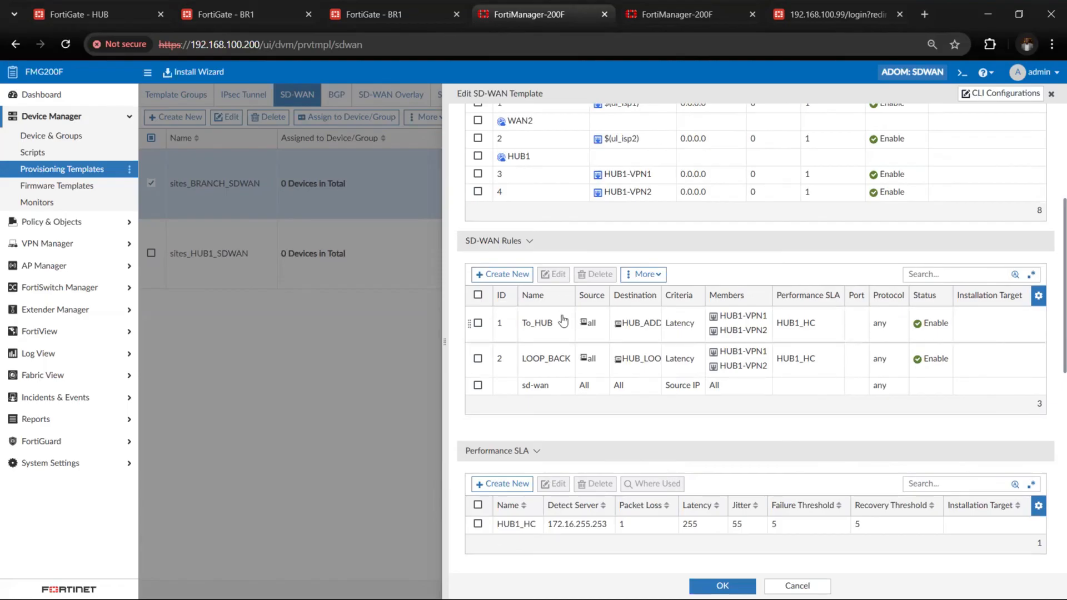
# Switch to the PowerPoint topology slide and use the galaxy-effect pen to circle the HQ-to-Br1 path and the Br2 site separately
pyautogui.hotkey('alt', 'Tab')
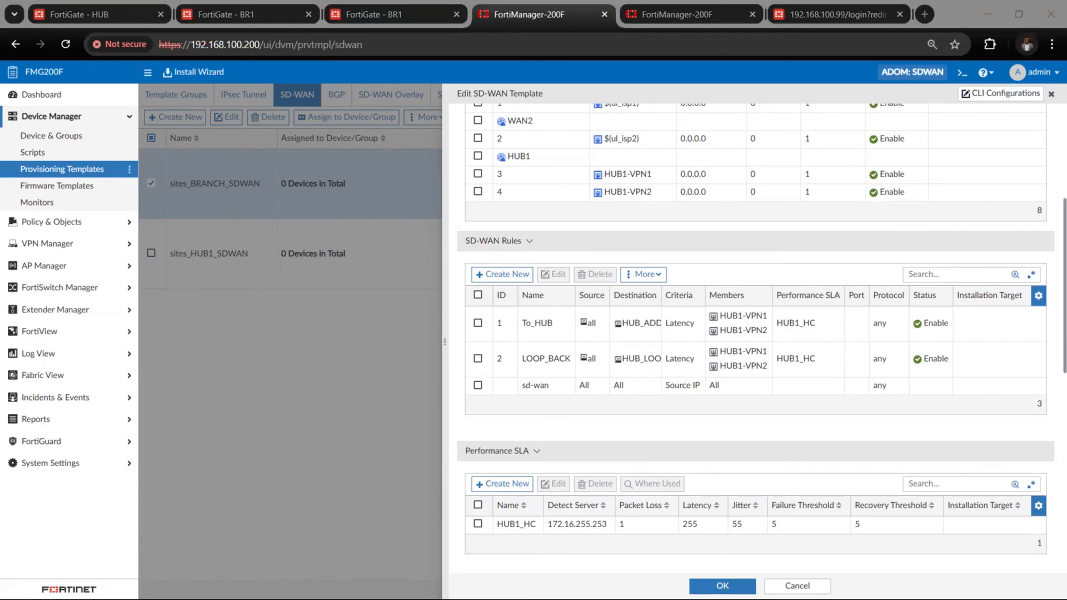
pyautogui.press('super')
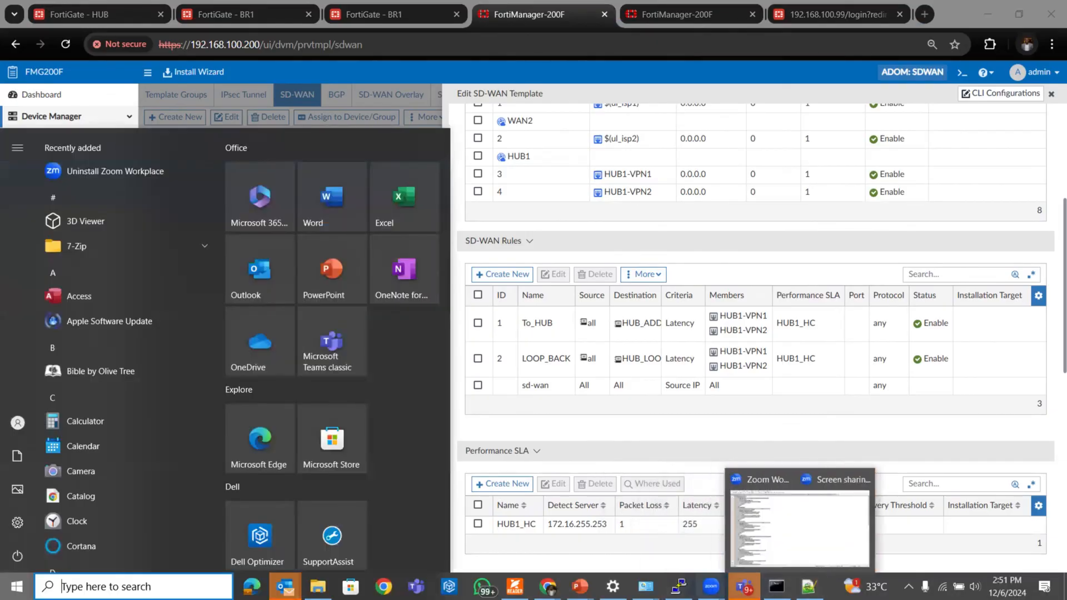
pyautogui.moveTo(580, 587)
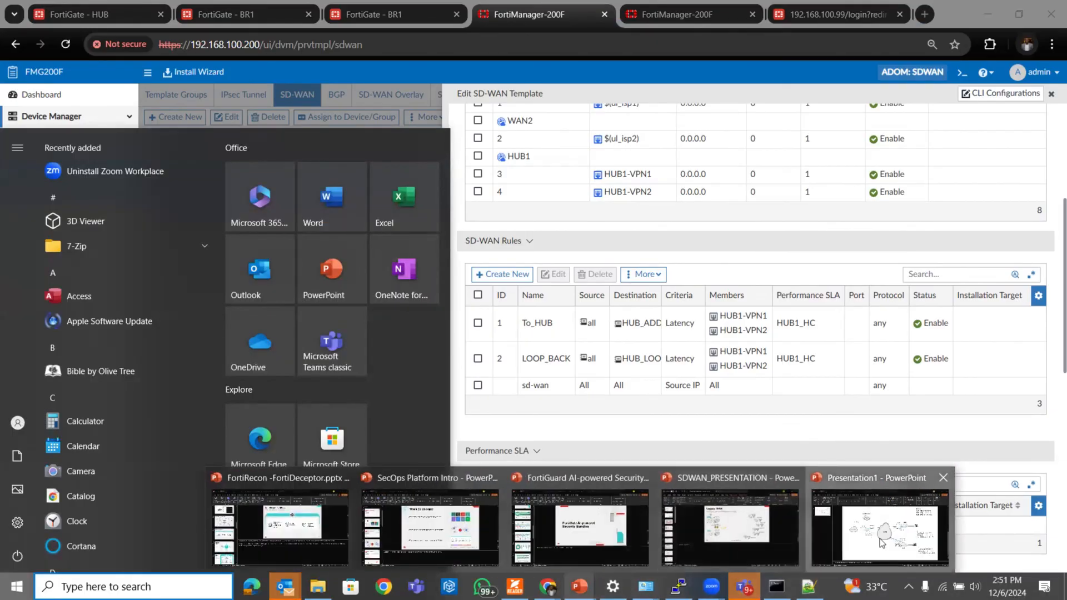
pyautogui.click(881, 543)
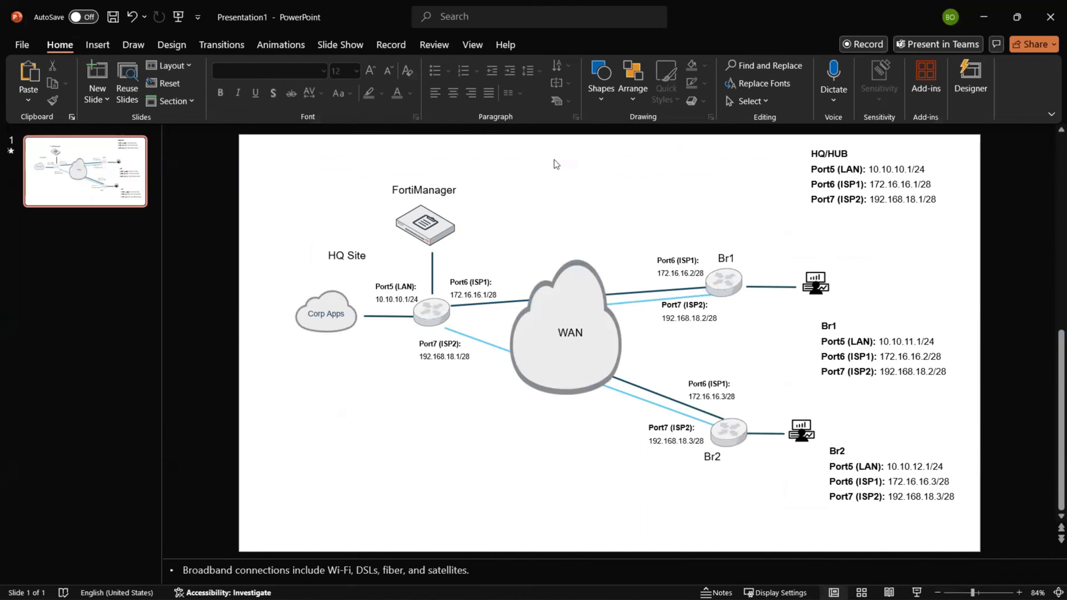
pyautogui.click(98, 45)
pyautogui.click(133, 44)
pyautogui.click(195, 84)
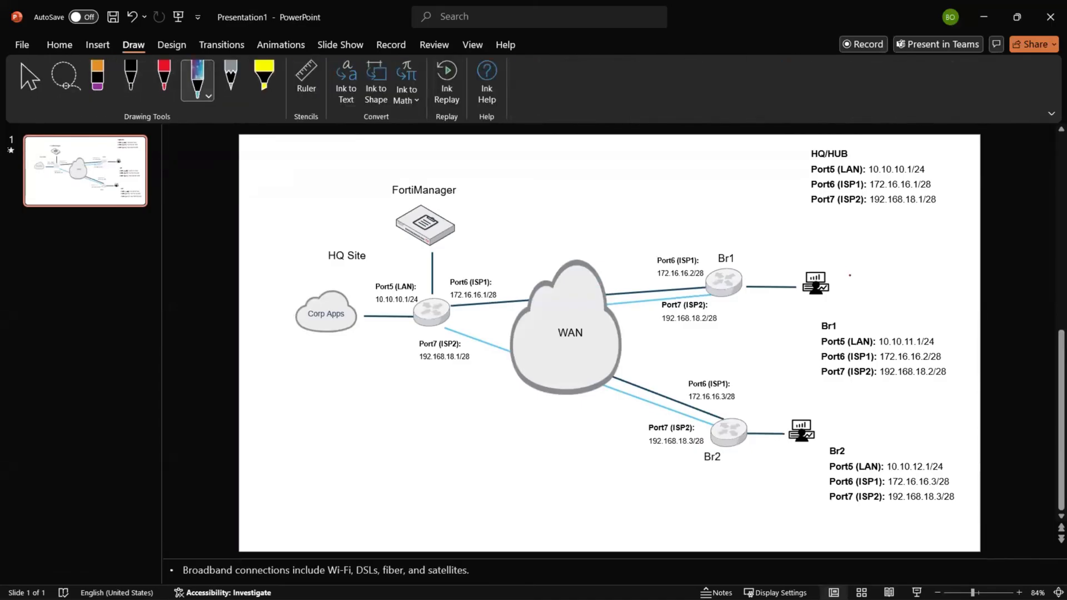
pyautogui.moveTo(850, 275)
pyautogui.mouseDown()
pyautogui.moveTo(637, 211)
pyautogui.moveTo(369, 179)
pyautogui.moveTo(290, 274)
pyautogui.mouseUp()
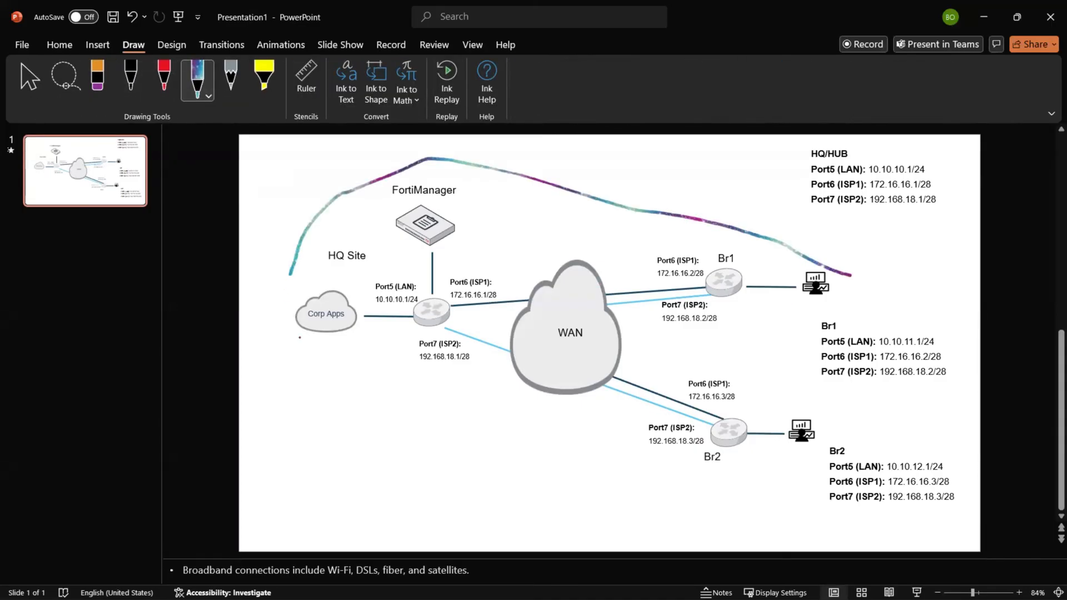
pyautogui.moveTo(301, 338)
pyautogui.mouseDown()
pyautogui.moveTo(480, 368)
pyautogui.moveTo(716, 326)
pyautogui.moveTo(837, 288)
pyautogui.mouseUp()
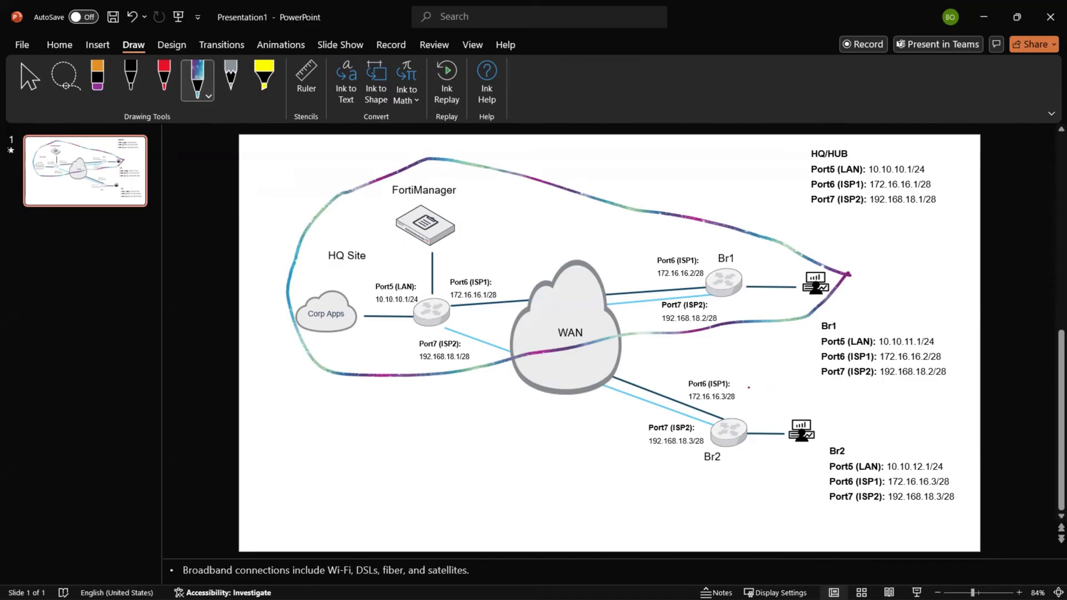
pyautogui.moveTo(804, 404)
pyautogui.mouseDown()
pyautogui.moveTo(687, 376)
pyautogui.moveTo(647, 479)
pyautogui.moveTo(933, 531)
pyautogui.moveTo(992, 458)
pyautogui.moveTo(804, 397)
pyautogui.mouseUp()
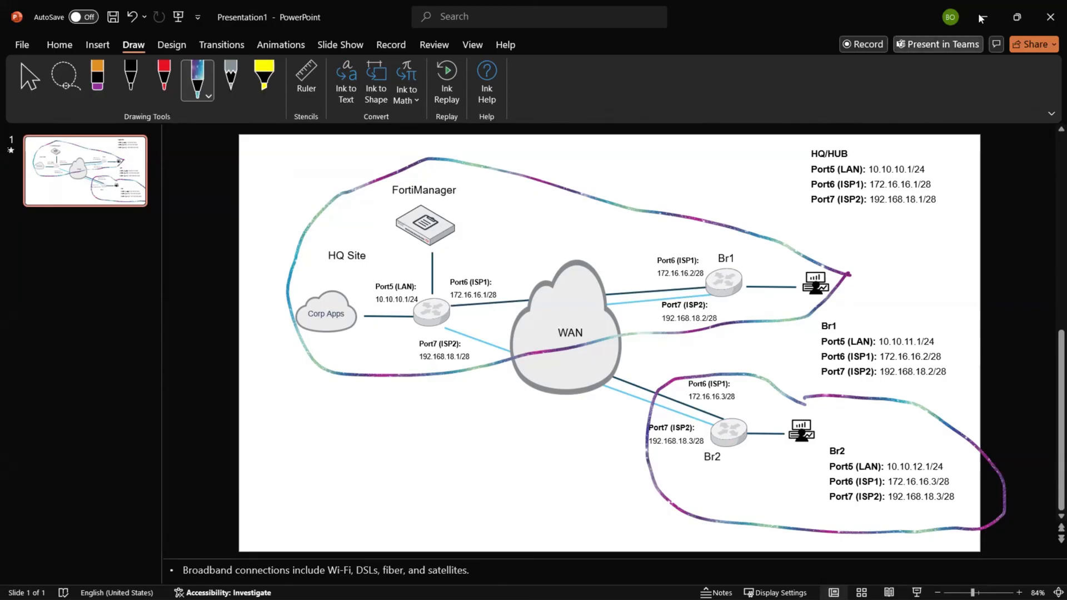
# Switch back to FortiManager and close the sites_BRANCH_SDWAN template editor
pyautogui.press('super')
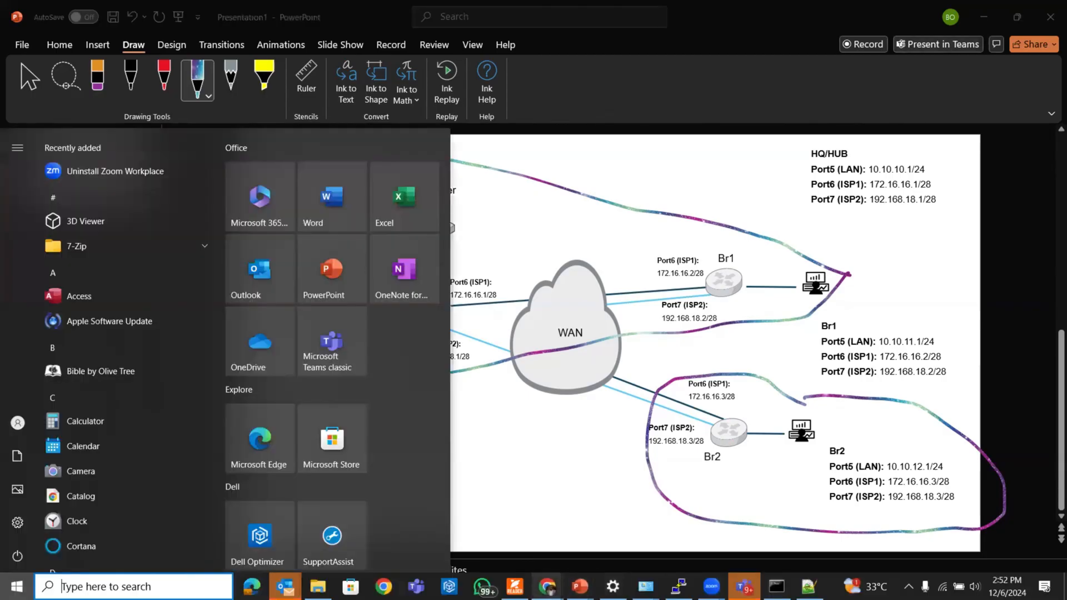
pyautogui.moveTo(548, 586)
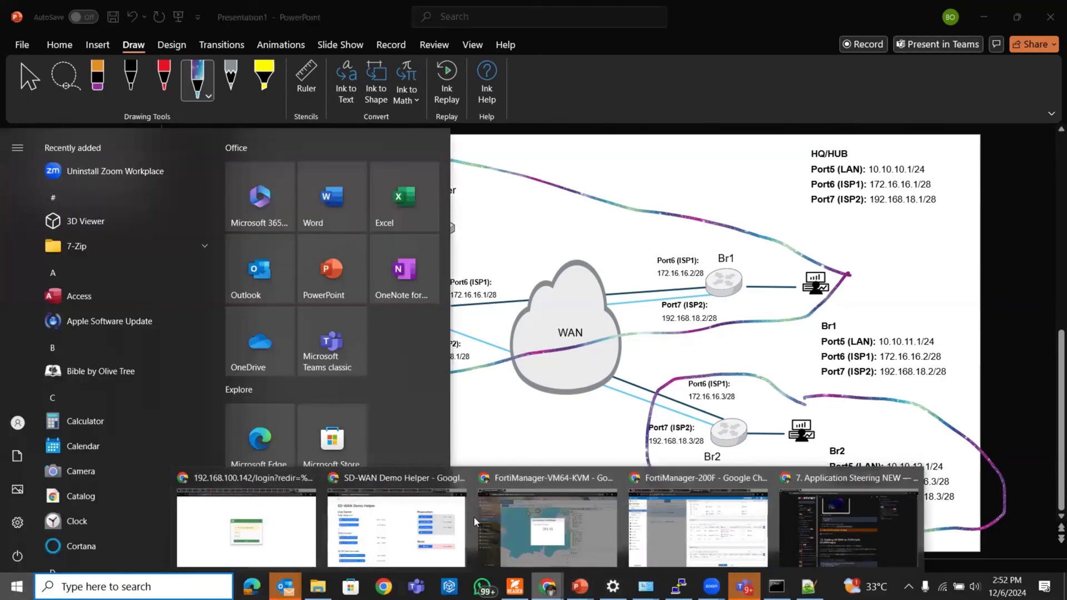
pyautogui.click(676, 538)
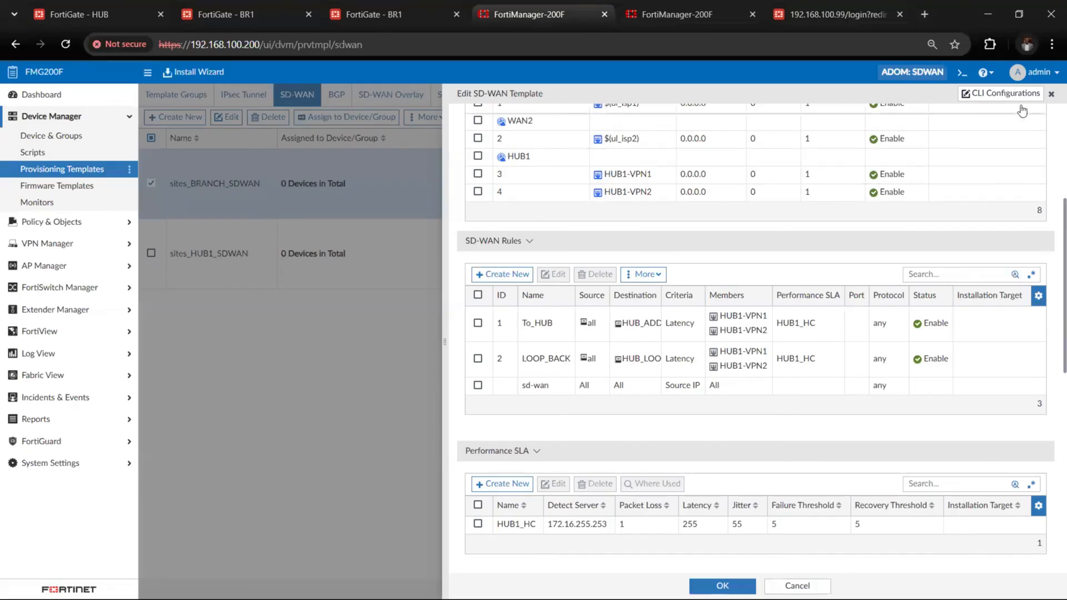
pyautogui.click(402, 258)
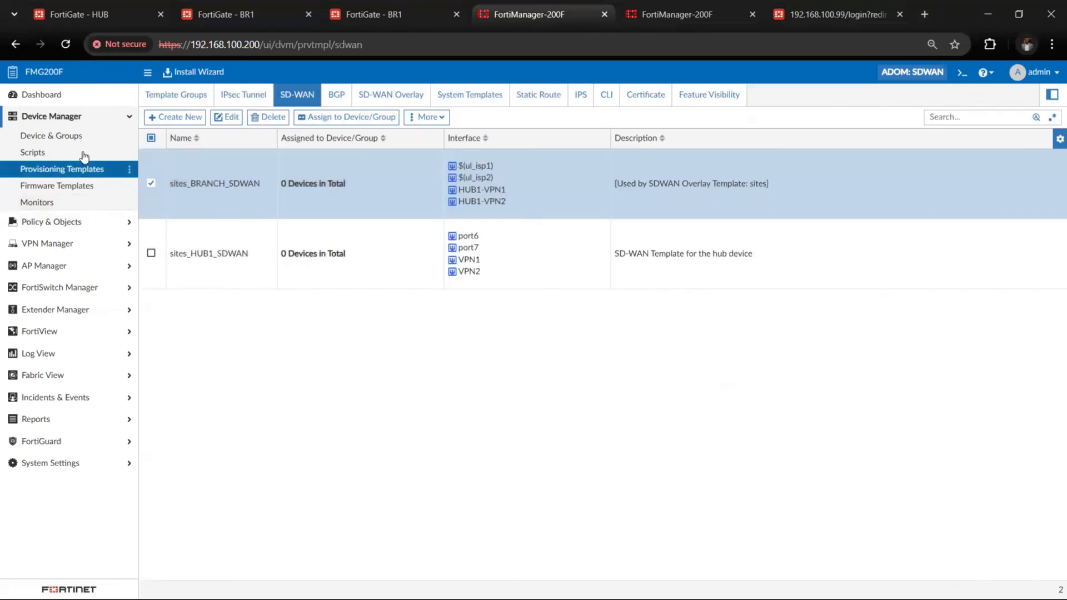
# Review the Acme_spoke device group, including the branch device's policy package status and assigned provisioning template
pyautogui.click(79, 122)
pyautogui.click(80, 124)
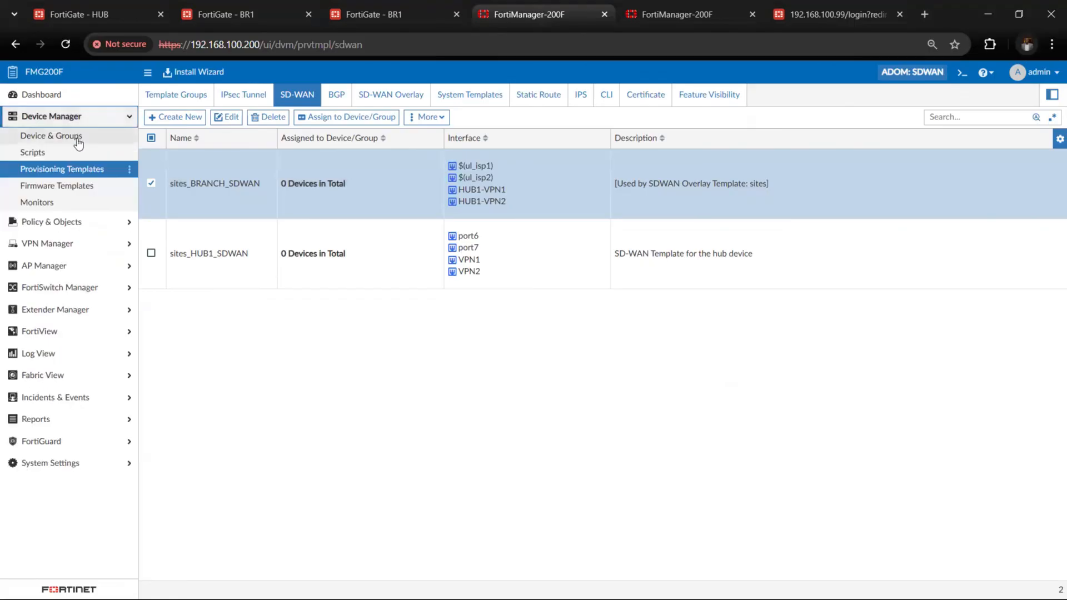
pyautogui.click(77, 136)
pyautogui.click(186, 230)
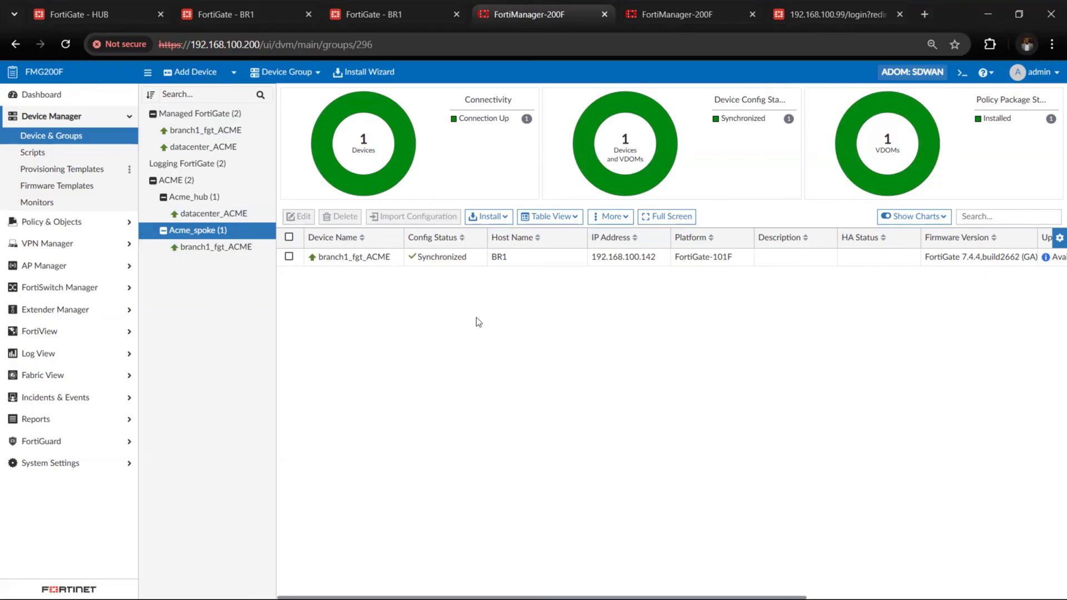
pyautogui.hscroll(5, 754, 415)
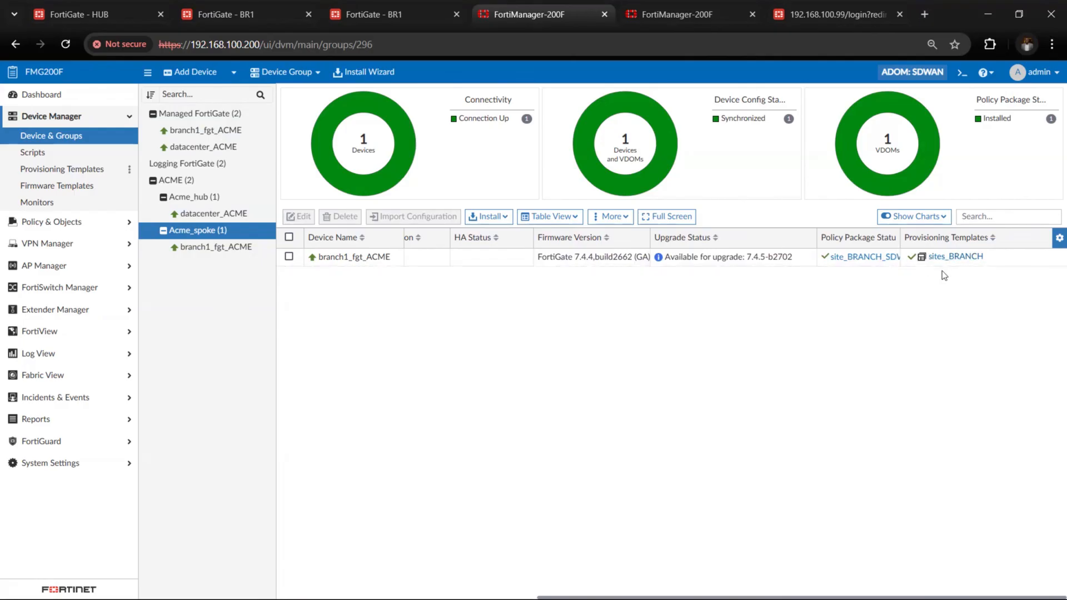
pyautogui.hscroll(-5, 420, 338)
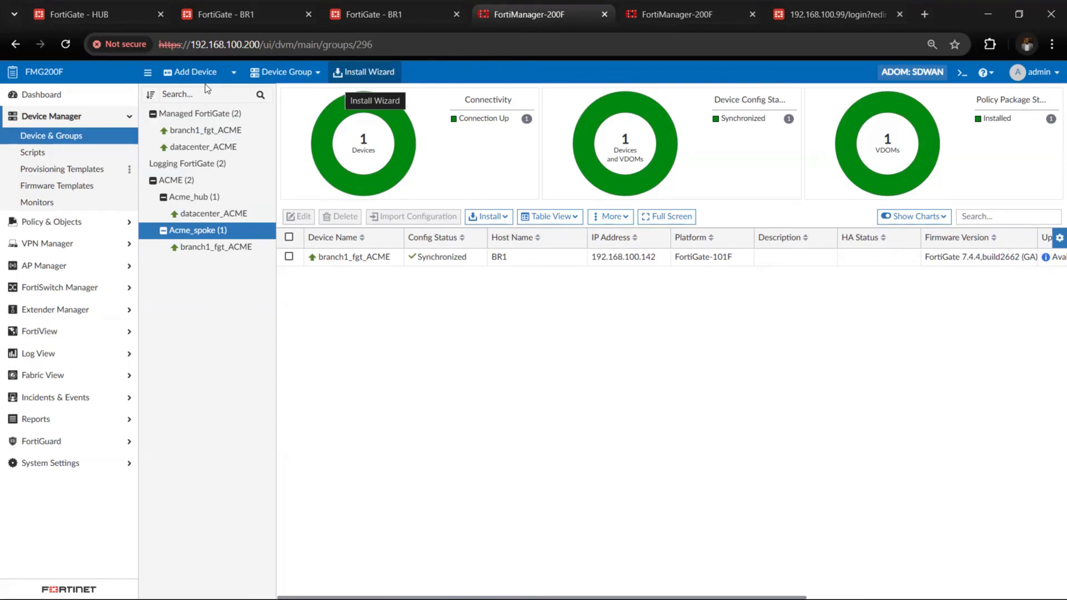
# Open the SD-WAN monitor details for branch1_fgt_ACME and inspect the health check history of HUB1-VPN1 and HUB1-VPN2
pyautogui.click(77, 122)
pyautogui.click(78, 118)
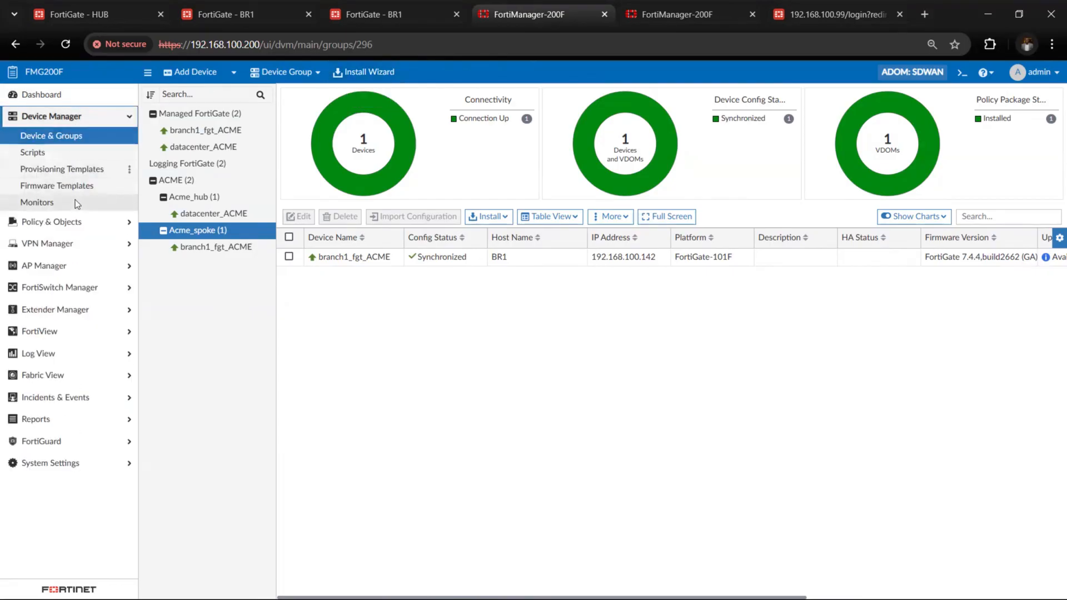
pyautogui.click(75, 201)
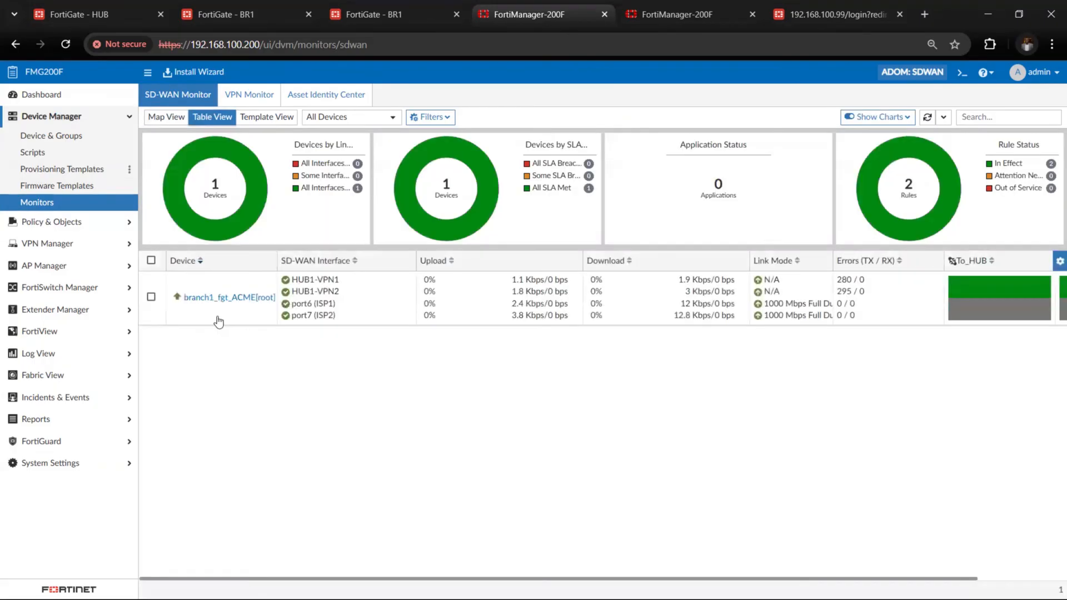
pyautogui.click(389, 318)
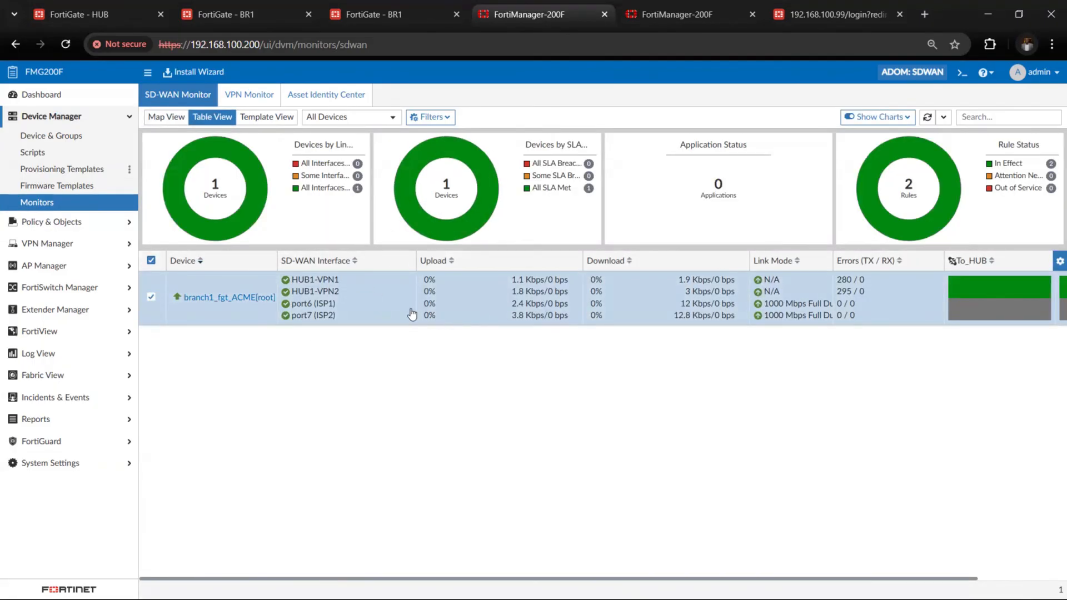
pyautogui.doubleClick(411, 308)
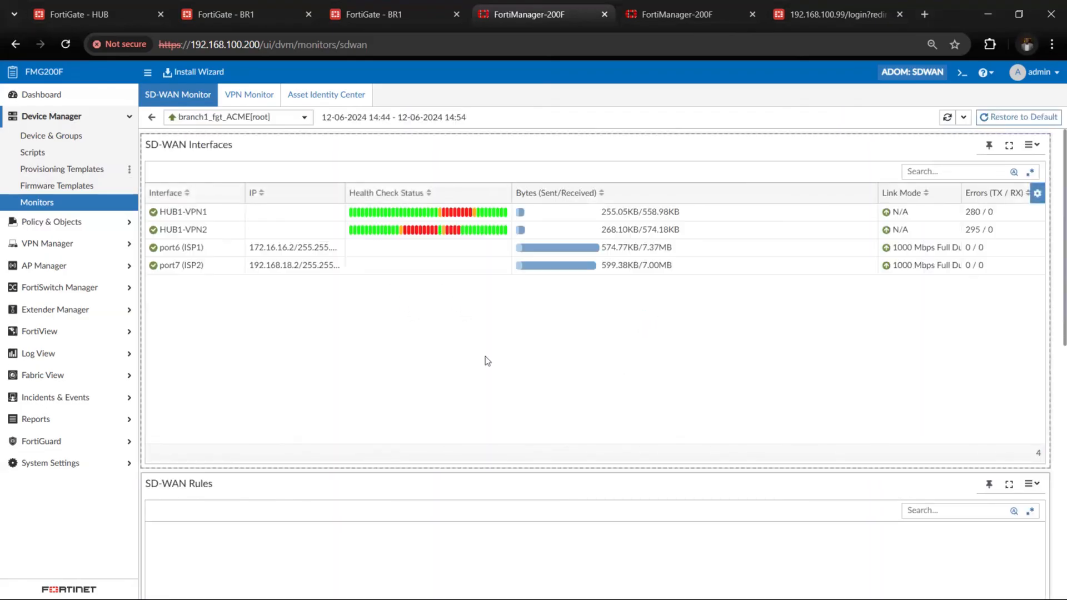
pyautogui.scroll(-2, 485, 360)
pyautogui.scroll(2, 485, 356)
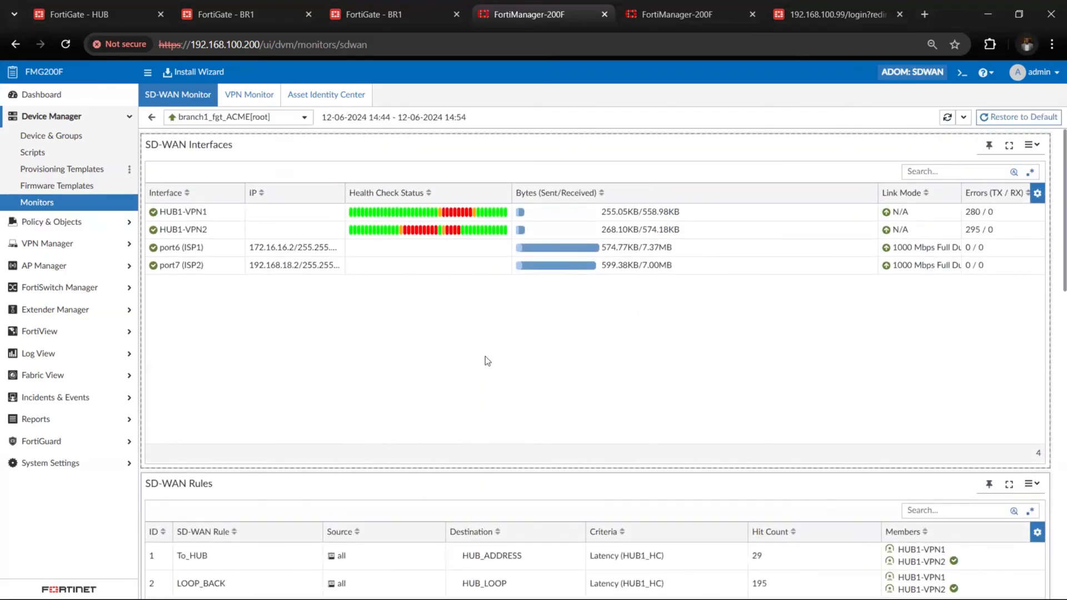
pyautogui.moveTo(383, 214)
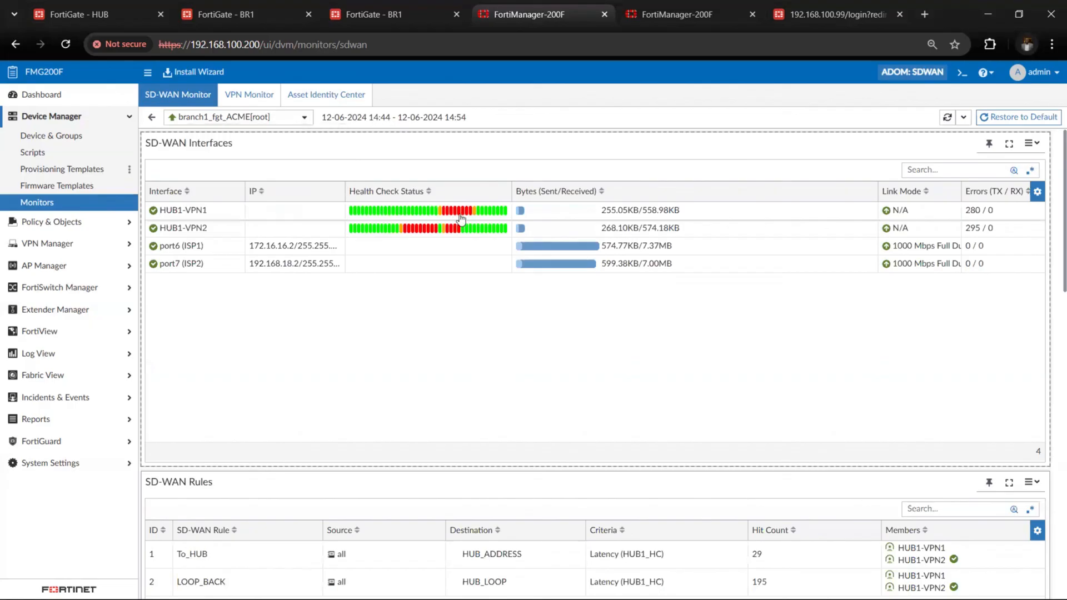
pyautogui.moveTo(461, 217)
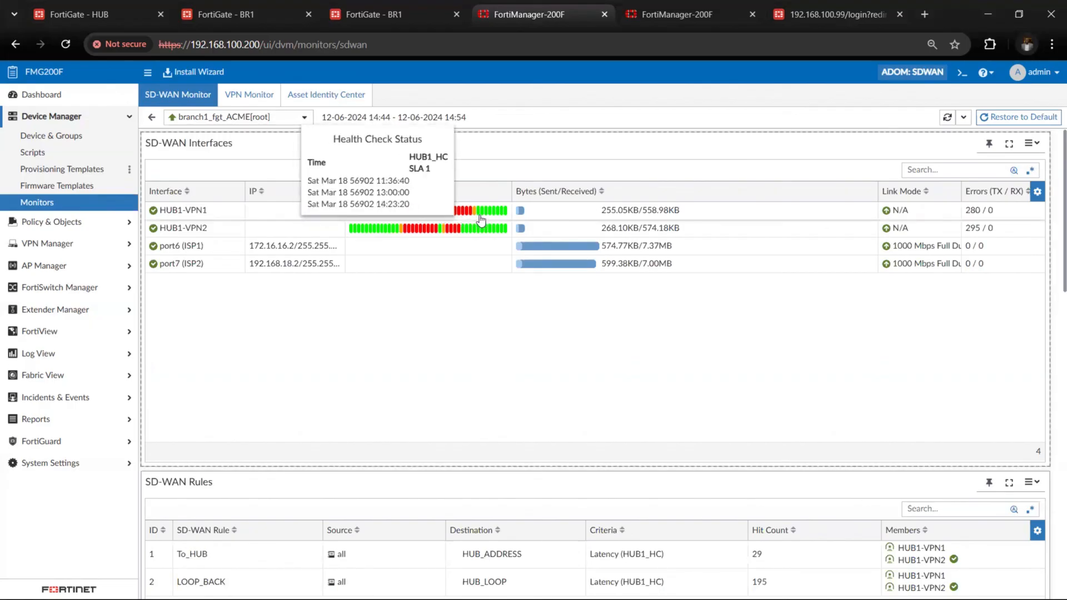
pyautogui.moveTo(408, 233)
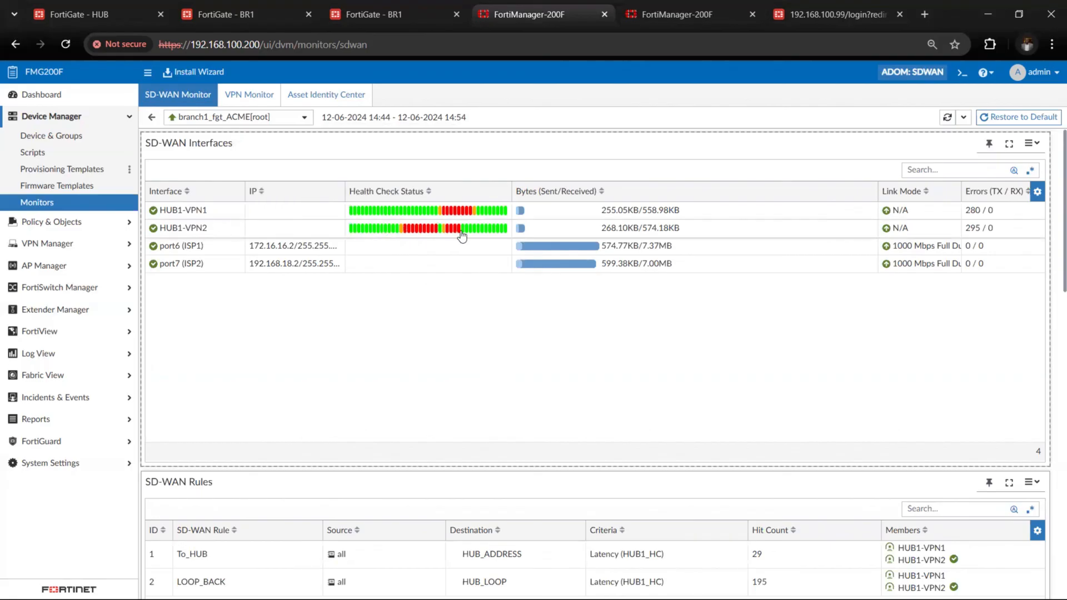
# Review the branch's SD-WAN rules, bandwidth and traffic growth charts, and the HUB1_HC latency, jitter and packet loss graphs
pyautogui.scroll(-6, 492, 263)
pyautogui.scroll(-8, 492, 262)
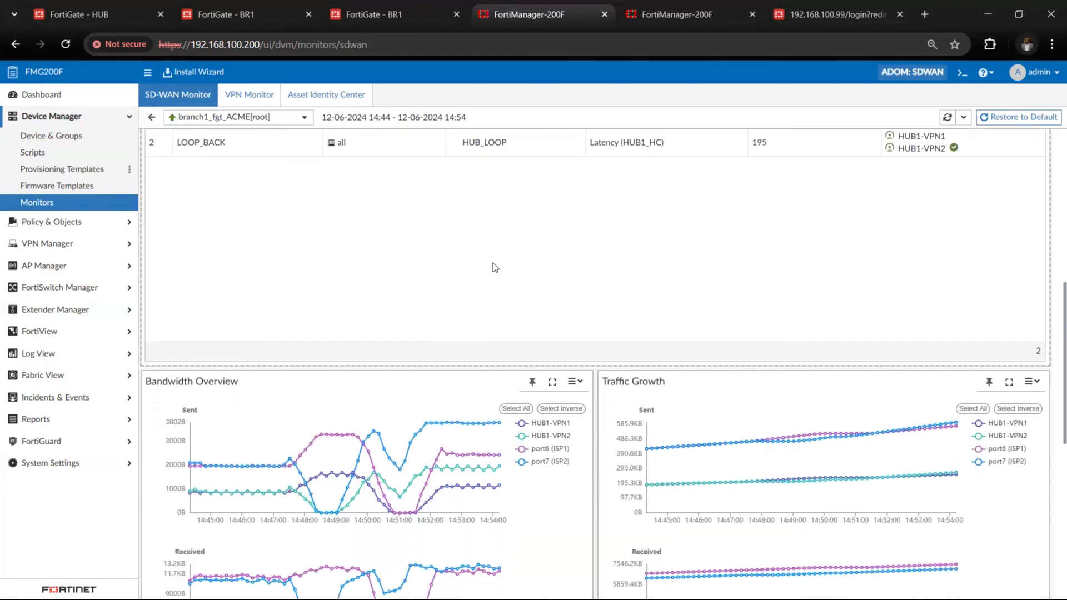
pyautogui.scroll(3, 492, 264)
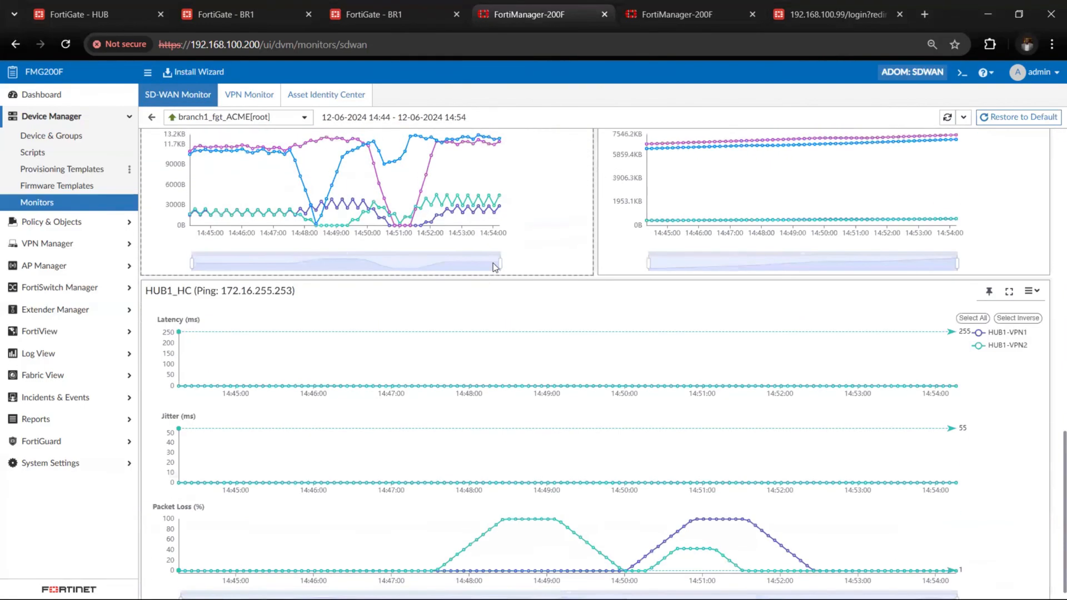
pyautogui.scroll(-3, 492, 263)
pyautogui.scroll(12, 492, 262)
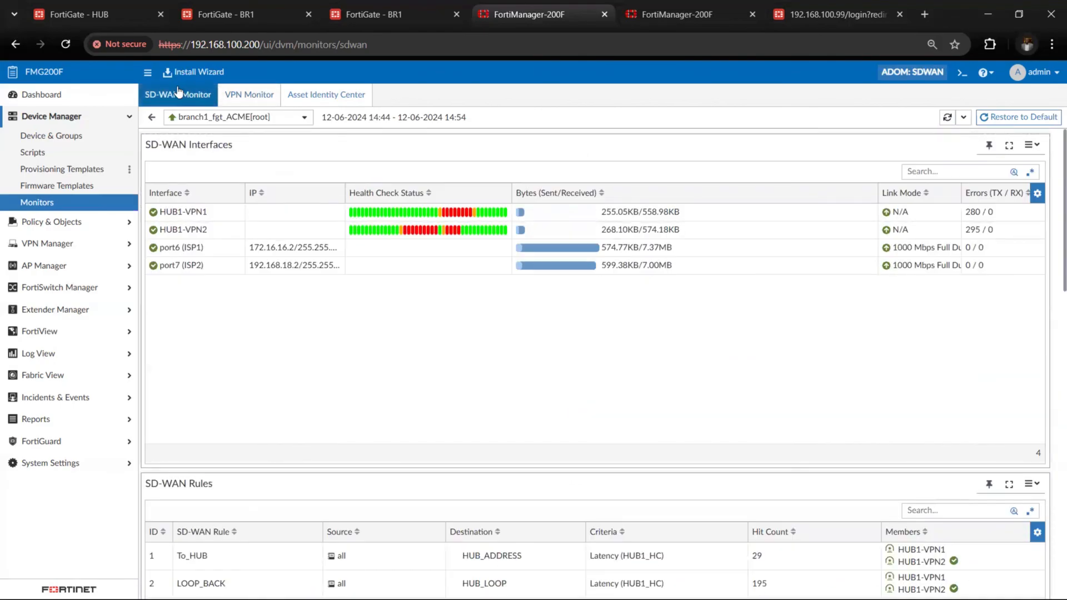
# Return to the SD-WAN monitor overview and display it in Map View and then Template View for the sites overlay
pyautogui.click(190, 104)
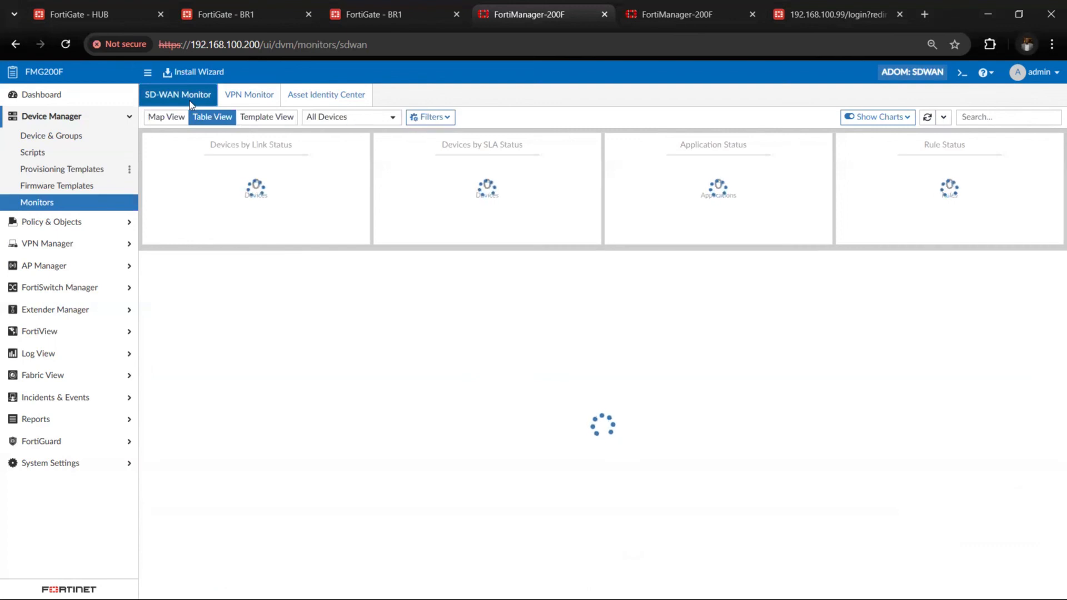
pyautogui.click(175, 125)
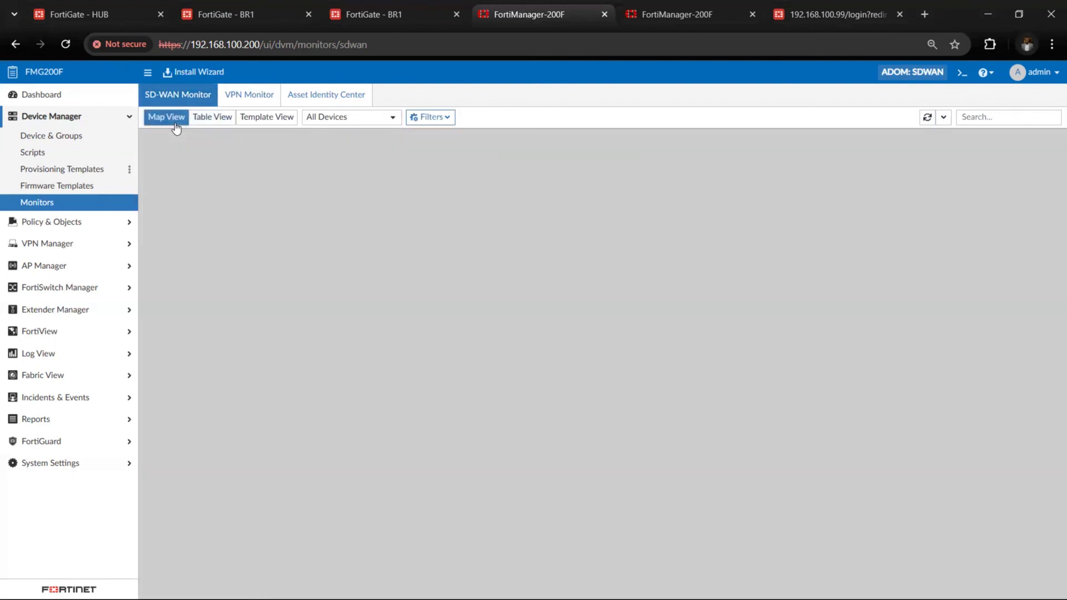
pyautogui.click(257, 122)
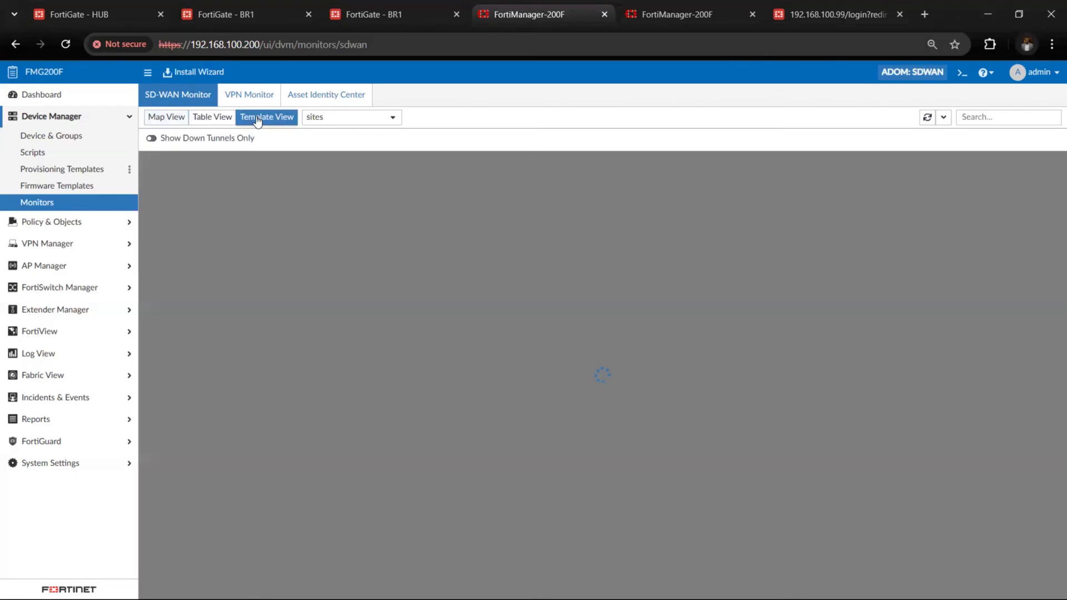
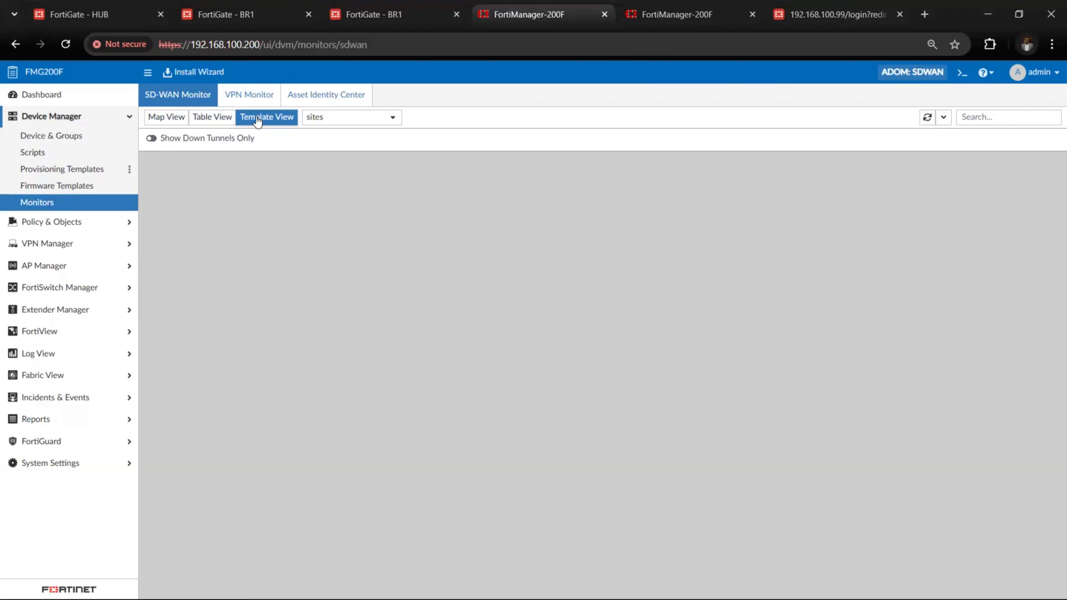
# Inspect the datacenter_ACME hub's underlay interfaces and IPsec VPN tunnels from the SD-WAN monitor map
pyautogui.click(166, 117)
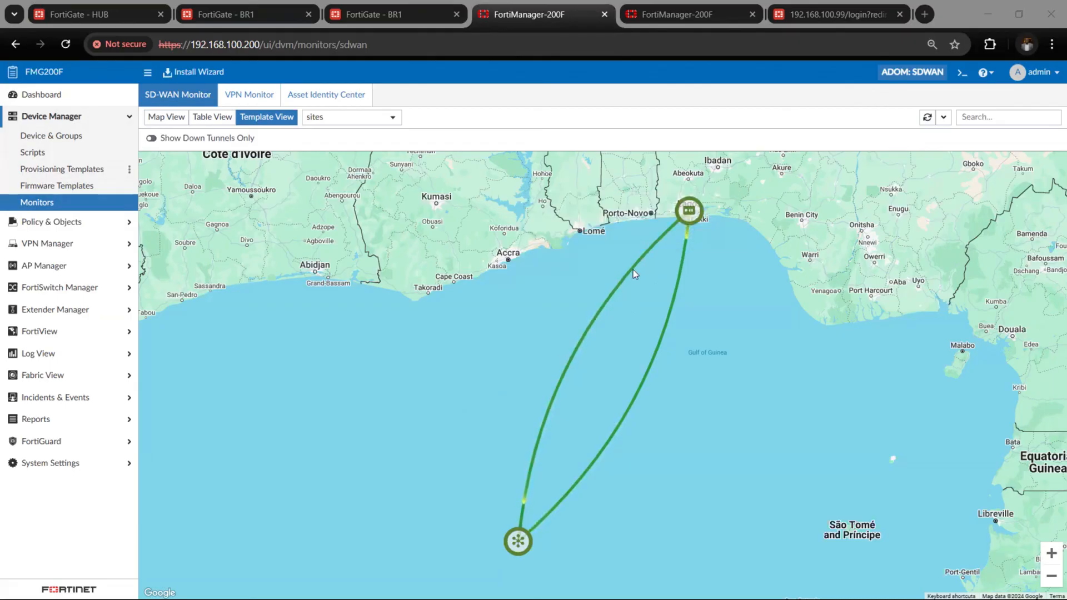
pyautogui.scroll(-1, 633, 269)
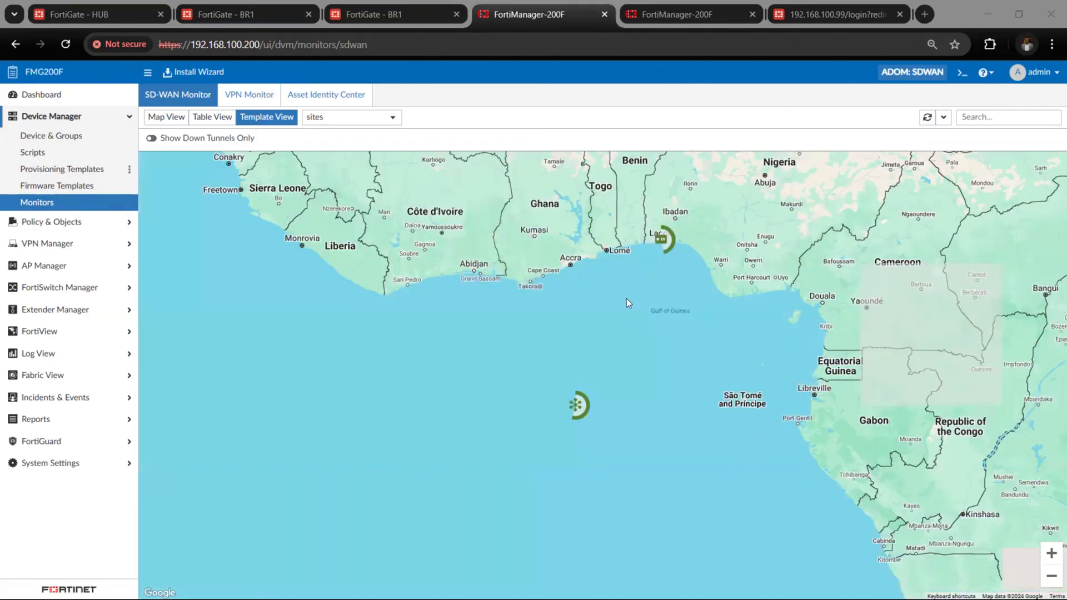
pyautogui.moveTo(575, 406)
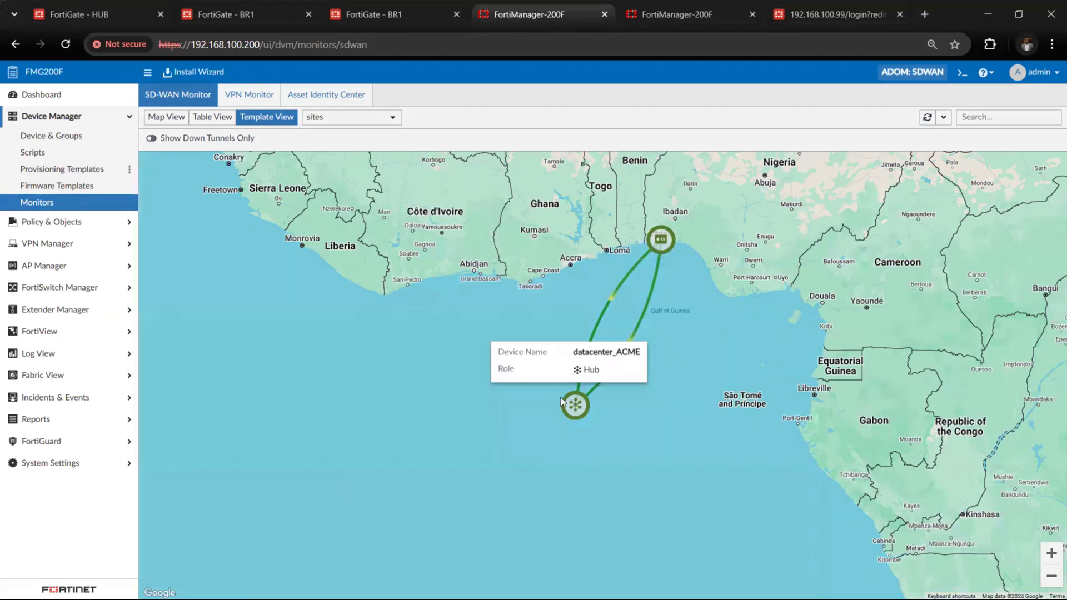
pyautogui.click(568, 404)
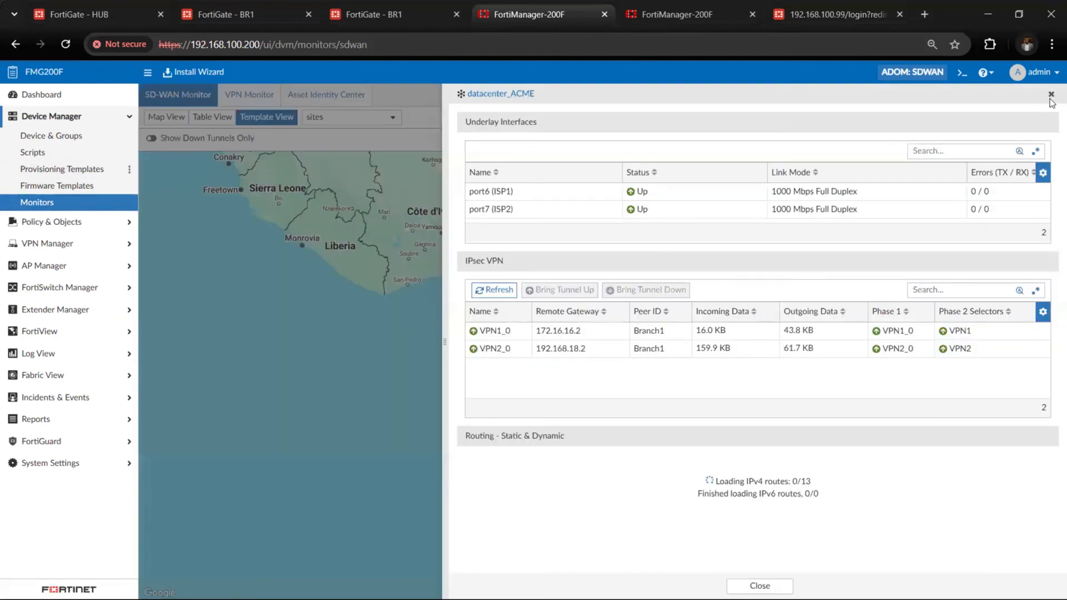
pyautogui.click(411, 323)
# Open the datacenter_ACME device of the Acme_hub group for editing in Device Manager
pyautogui.click(65, 139)
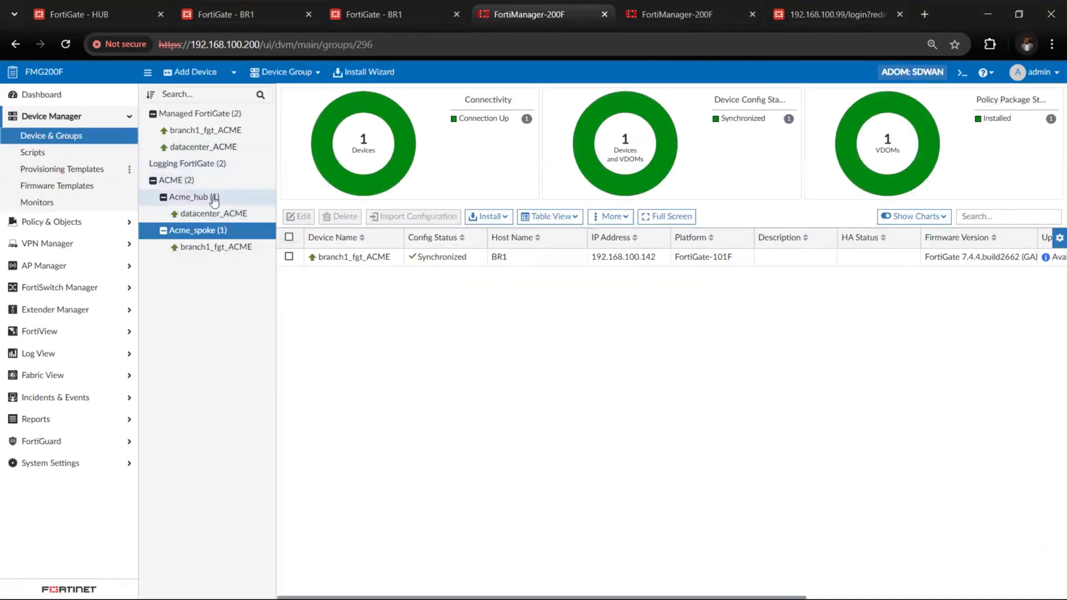
pyautogui.click(216, 211)
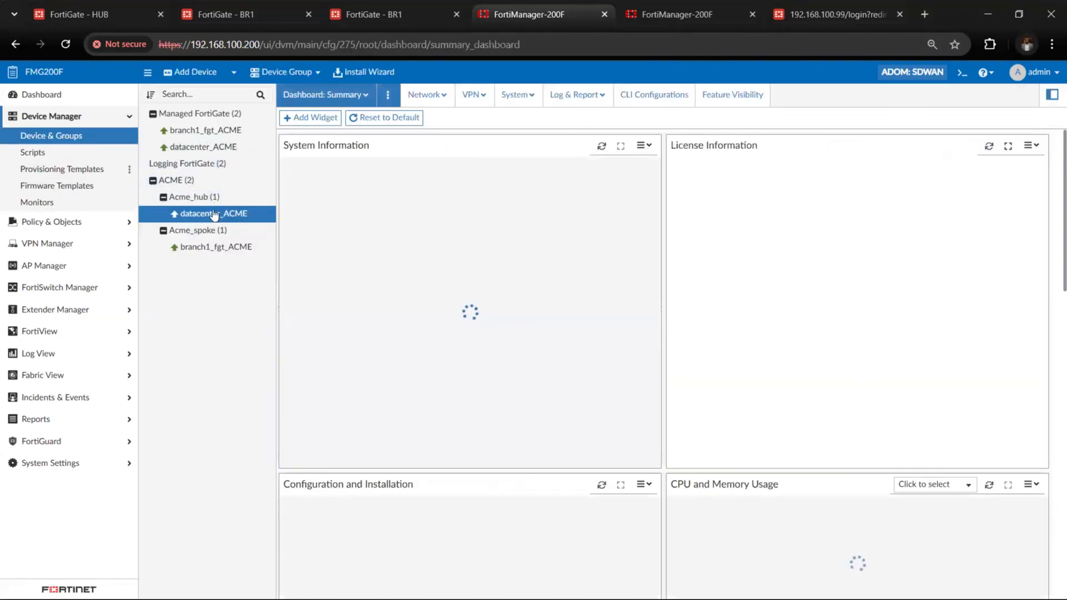
pyautogui.click(210, 198)
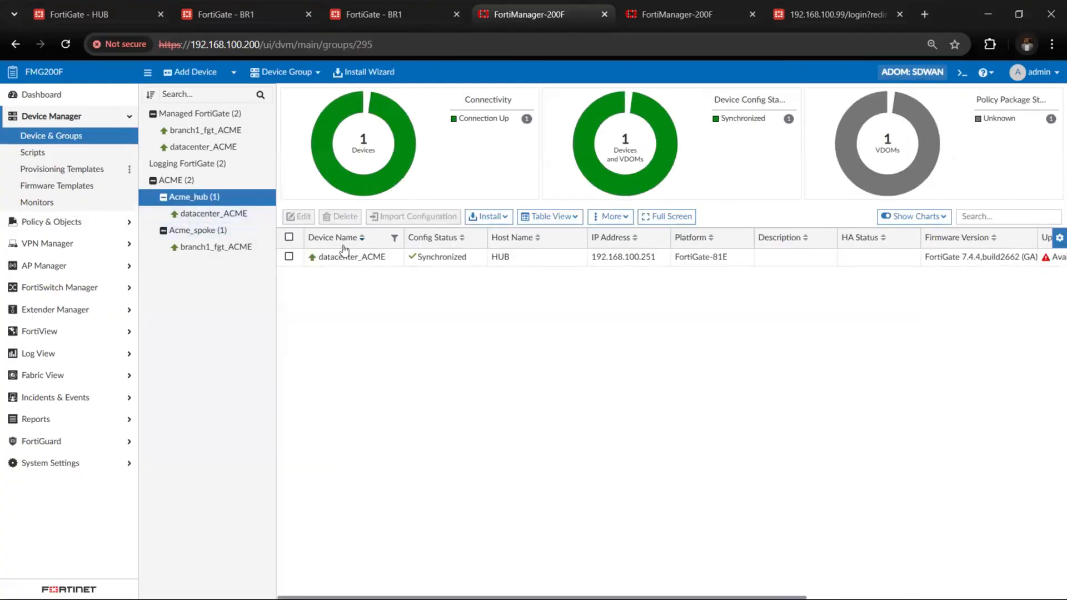
pyautogui.rightClick(364, 263)
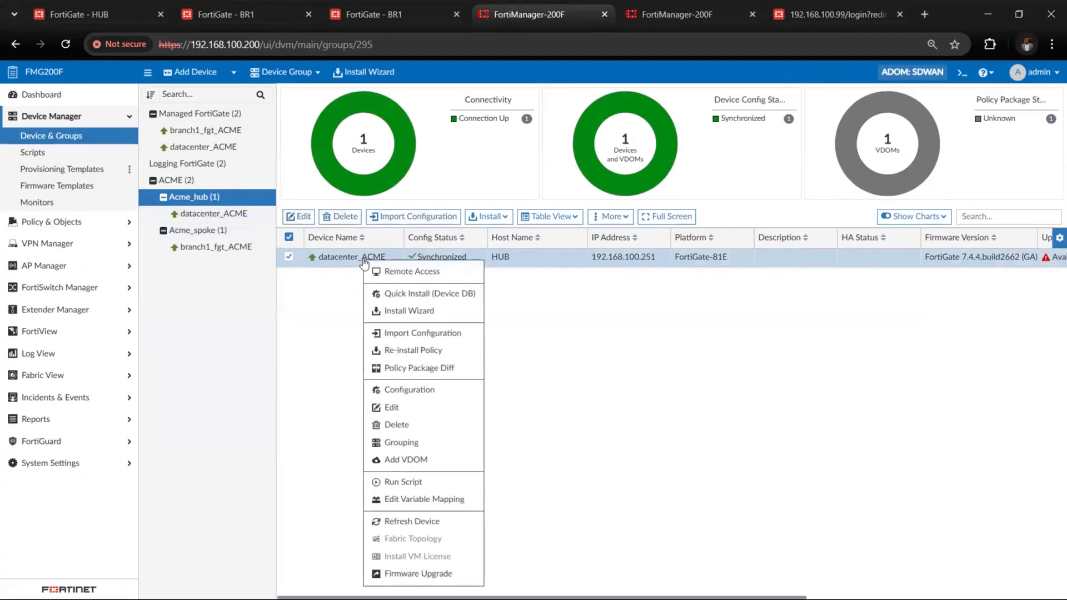
pyautogui.click(416, 411)
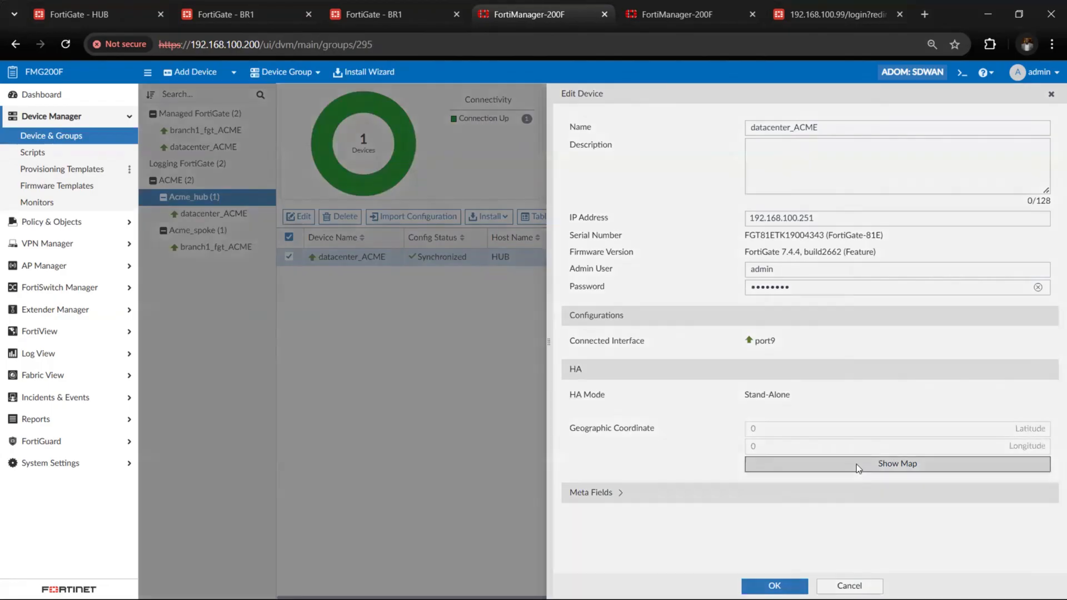
# Set the datacenter_ACME device's map location to Ojodu Berger, Nigeria, and save the device
pyautogui.click(856, 465)
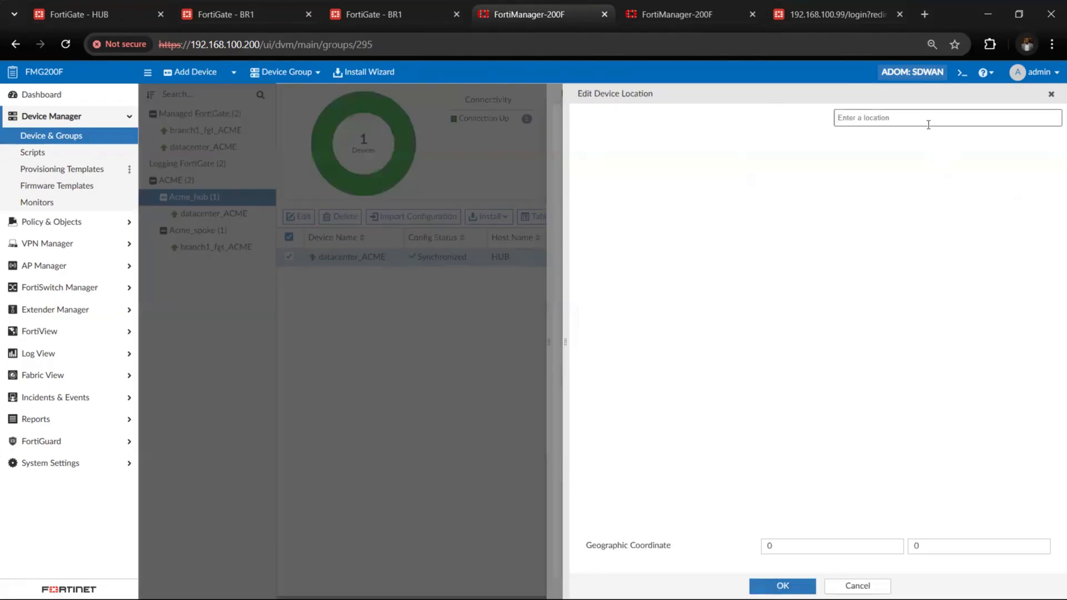
pyautogui.click(915, 118)
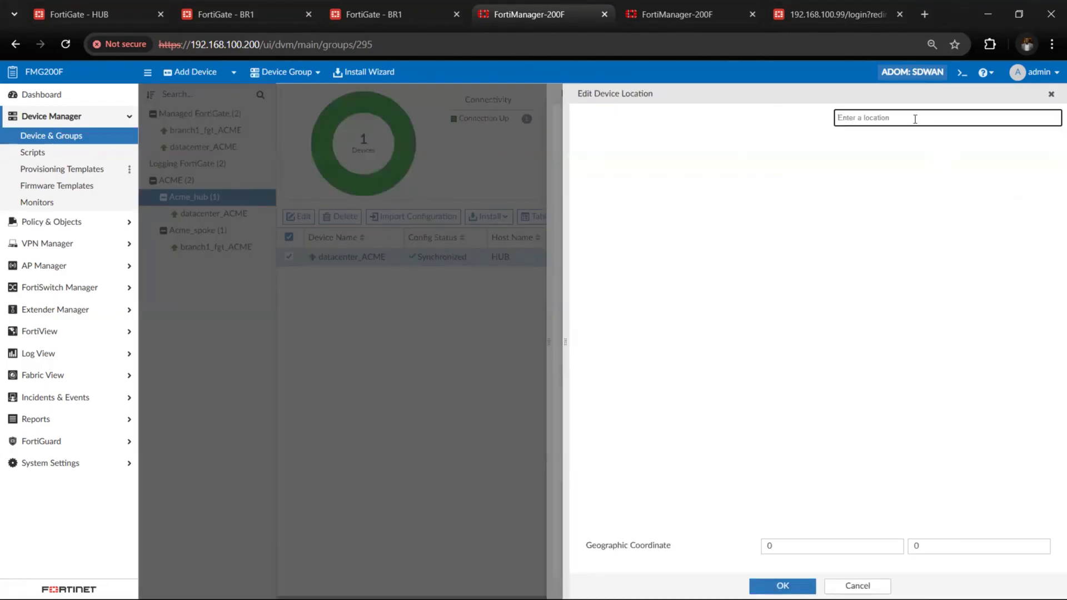
pyautogui.write('v')
pyautogui.press('BackSpace')
pyautogui.press('BackSpace')
pyautogui.write('ojodu')
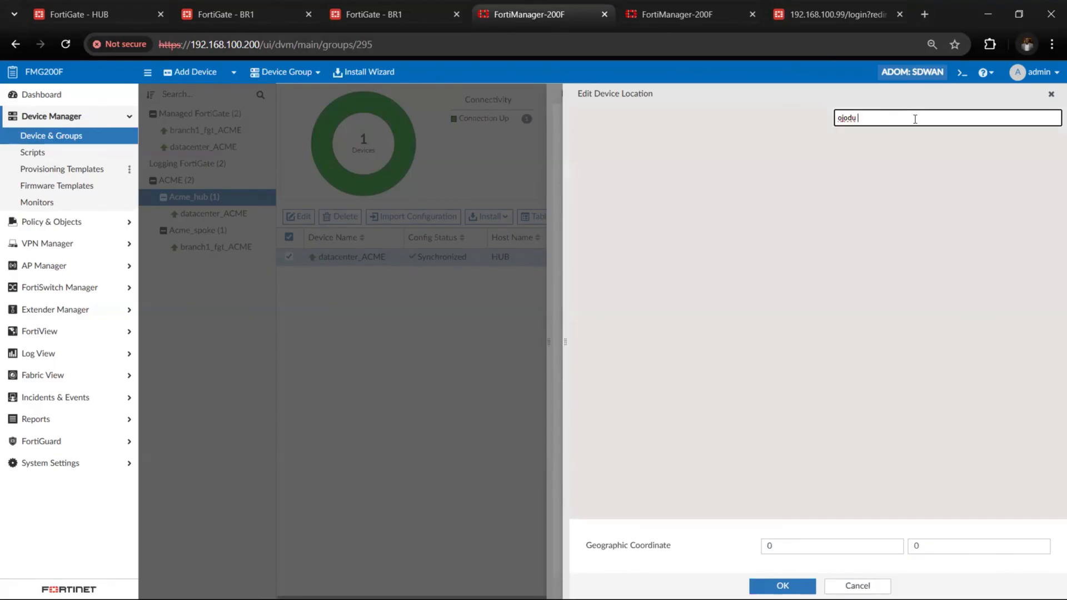
pyautogui.write(' berger')
pyautogui.click(911, 137)
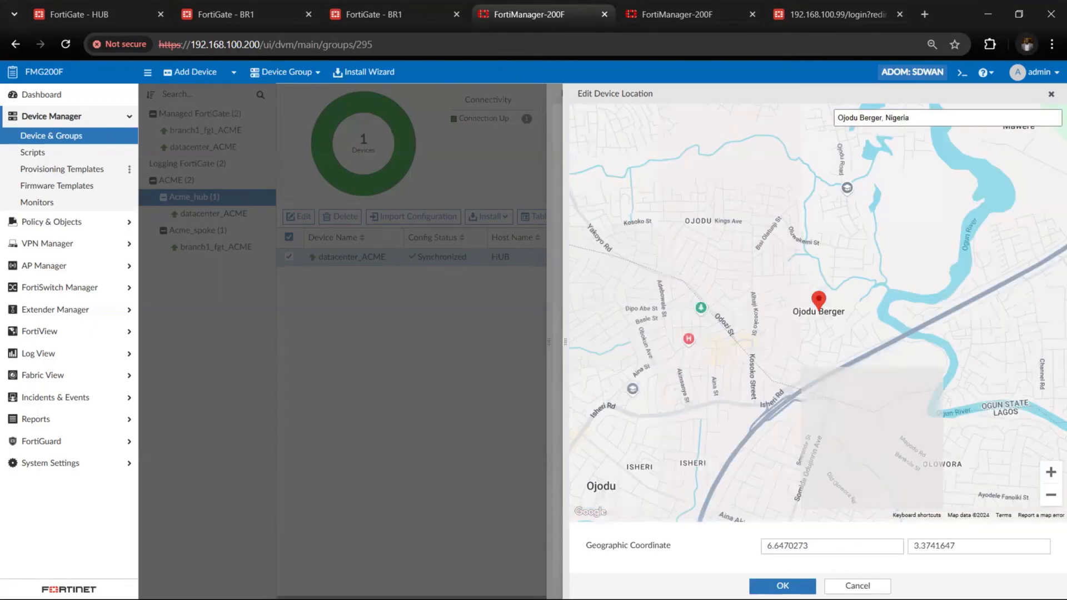
pyautogui.click(783, 586)
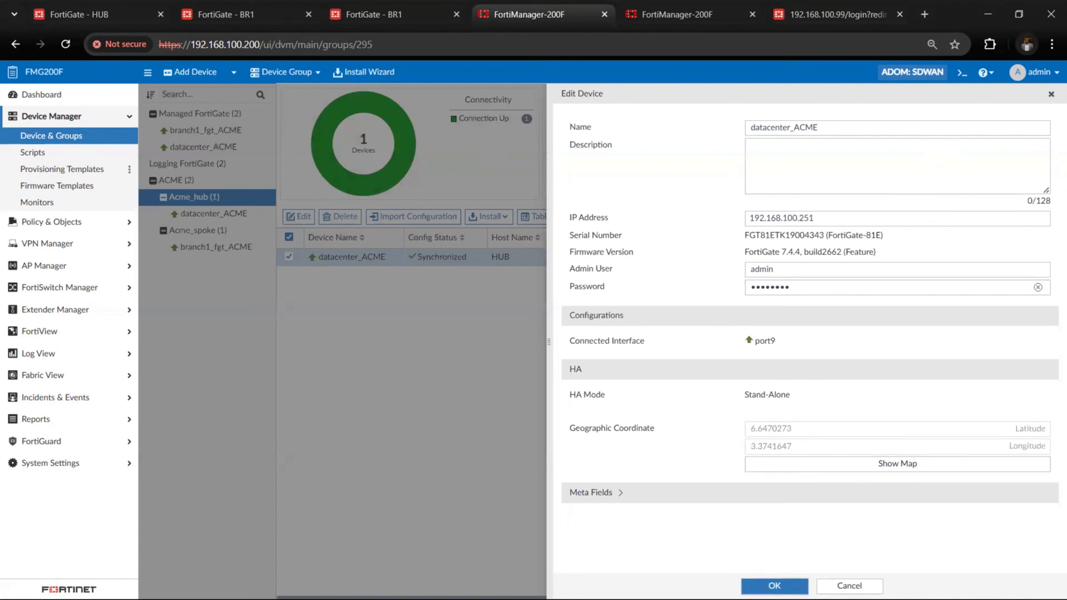
pyautogui.click(775, 586)
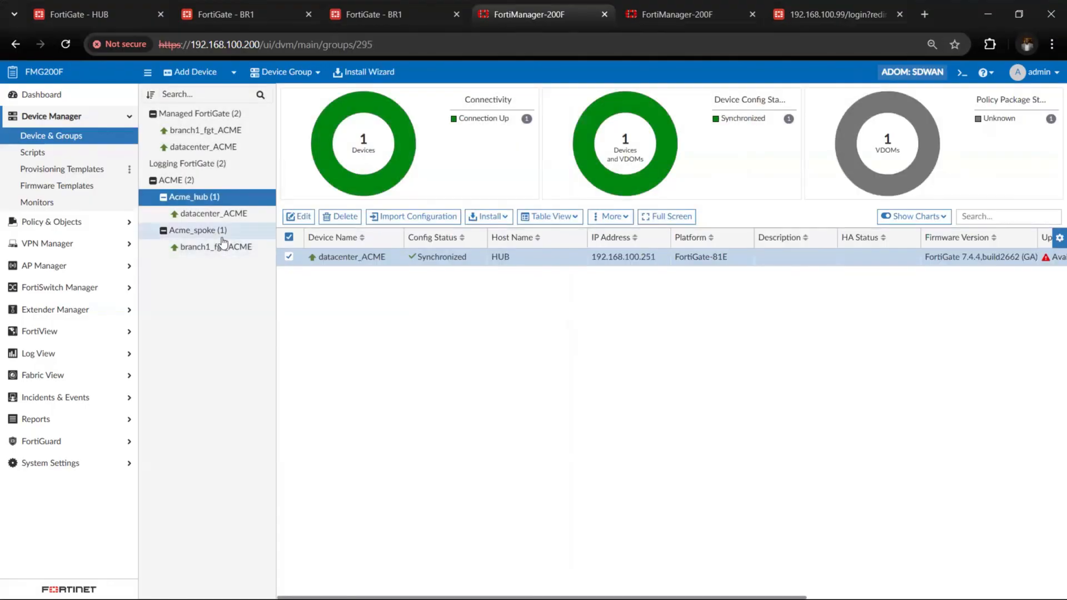
# Edit branch1_fgt_ACME in the Acme_spoke group, set its map location to Lekki Phase 1, Lekki, Nigeria, and save it
pyautogui.click(222, 238)
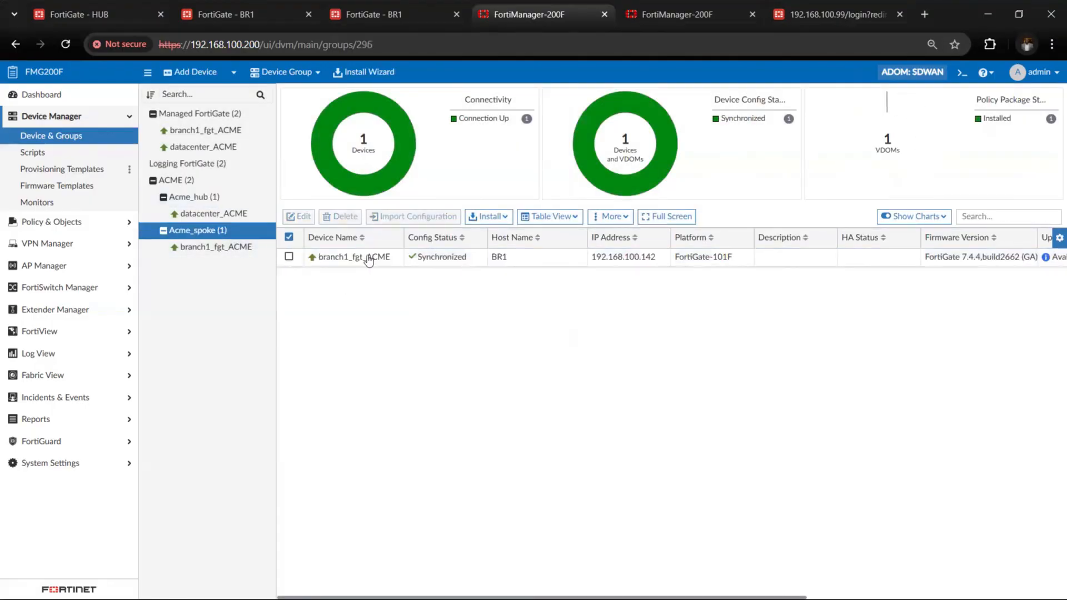
pyautogui.rightClick(368, 259)
pyautogui.click(396, 405)
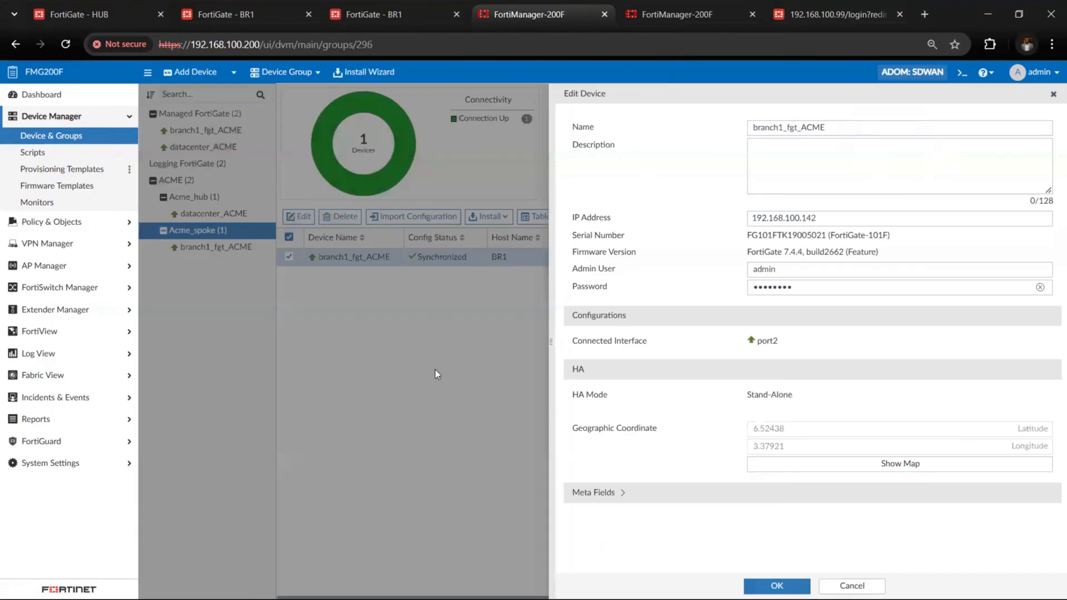
pyautogui.click(831, 464)
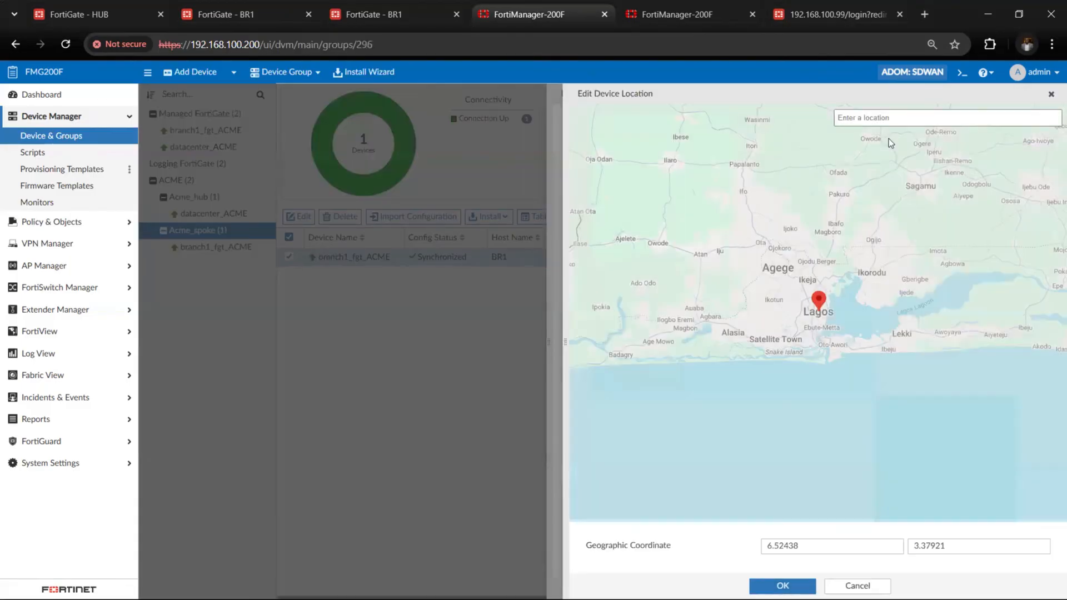
pyautogui.click(905, 119)
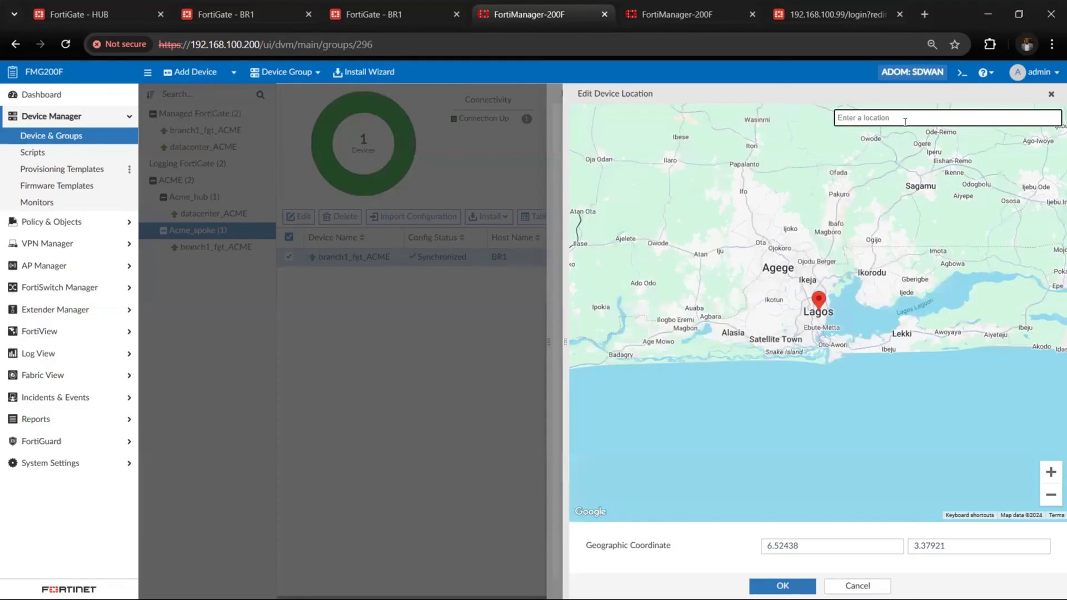
pyautogui.write('vi')
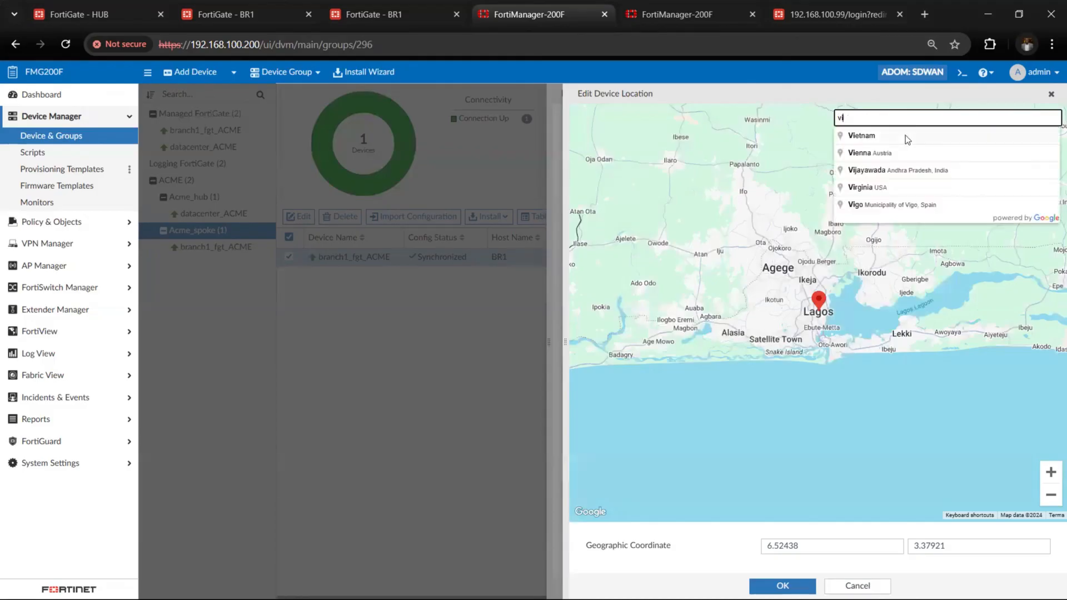
pyautogui.press('BackSpace')
pyautogui.press('BackSpace')
pyautogui.write('lekki')
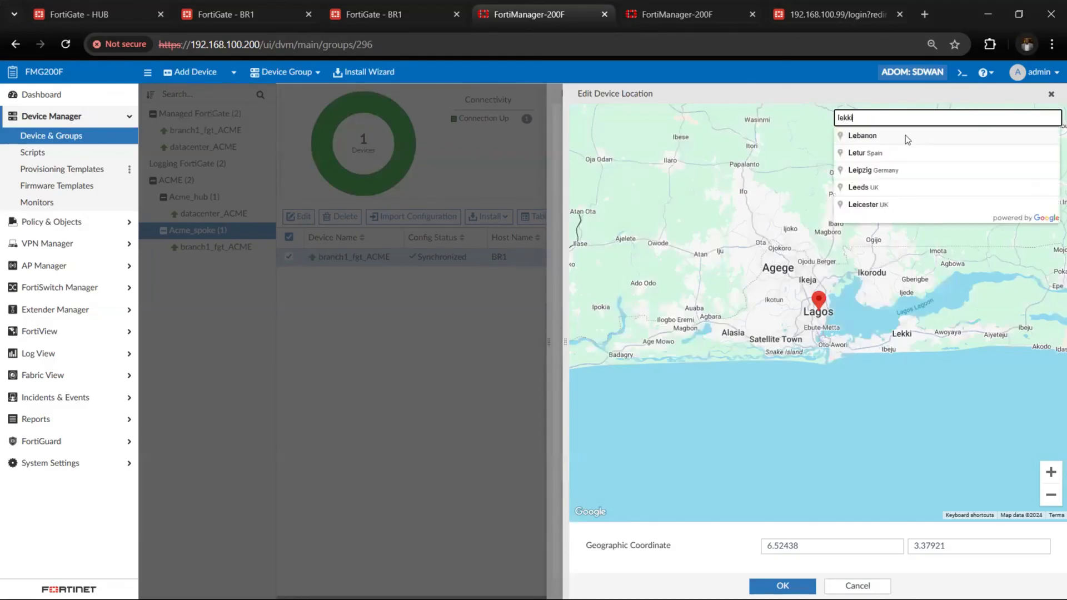
pyautogui.click(906, 138)
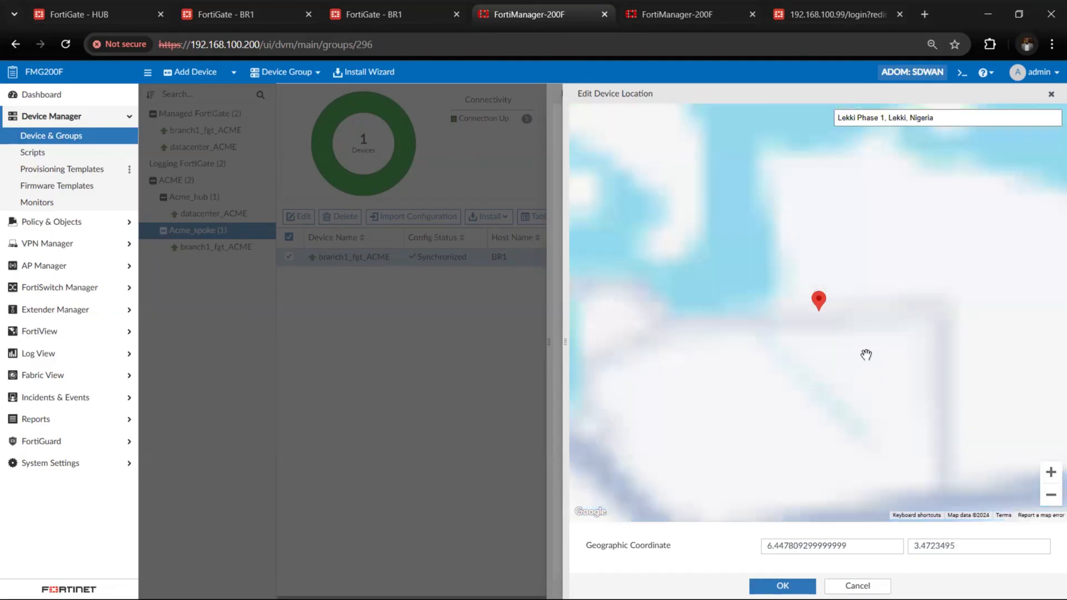
pyautogui.click(801, 585)
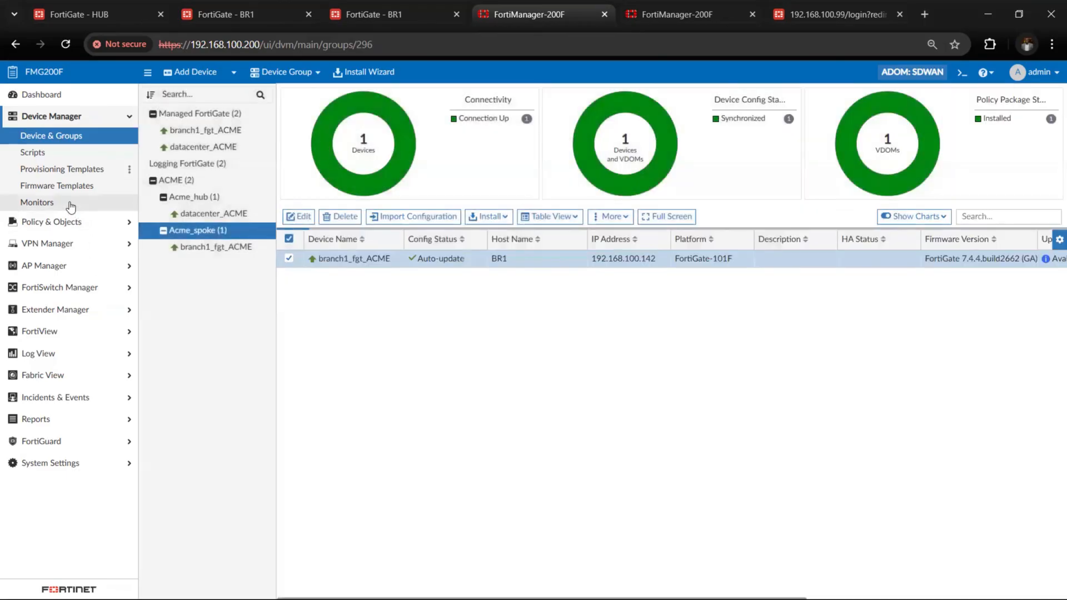
# Examine the hub and branch positions and their connecting tunnels on the SD-WAN monitor map
pyautogui.click(71, 206)
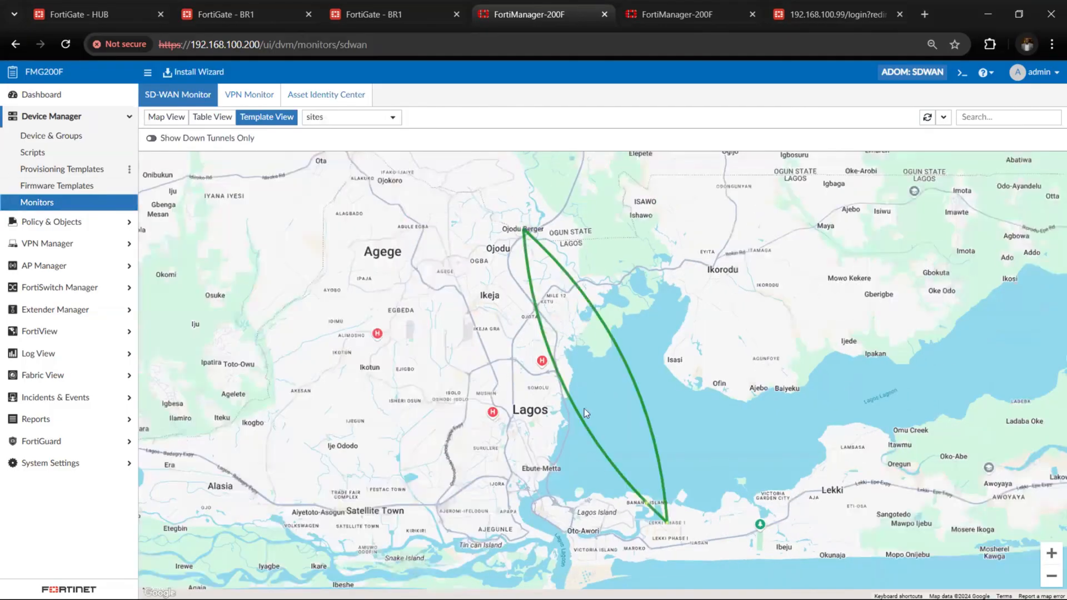
pyautogui.scroll(-1, 529, 371)
pyautogui.scroll(-3, 530, 370)
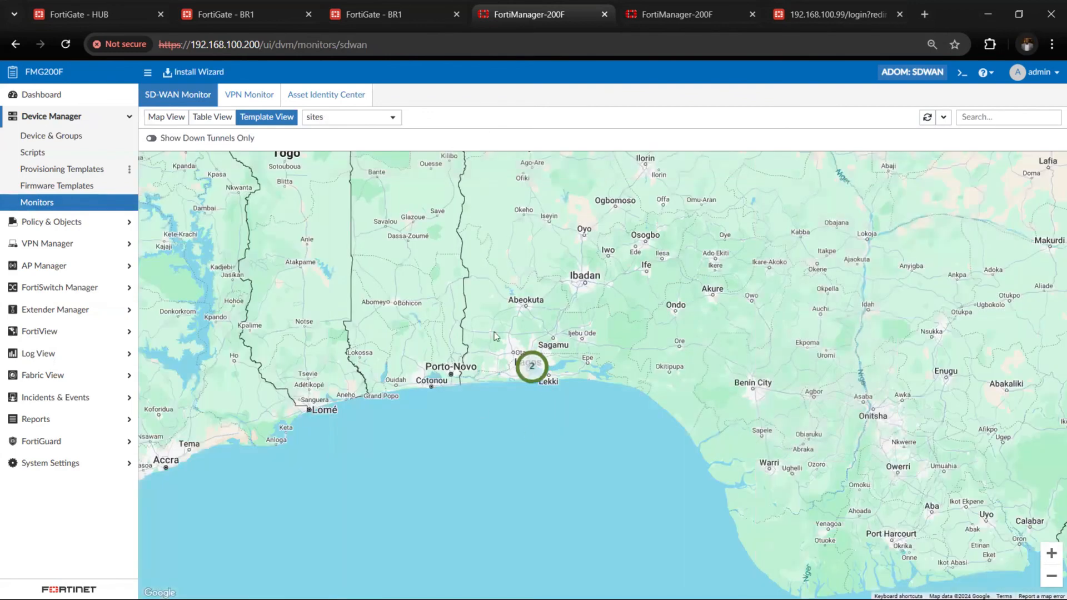
pyautogui.scroll(2, 495, 335)
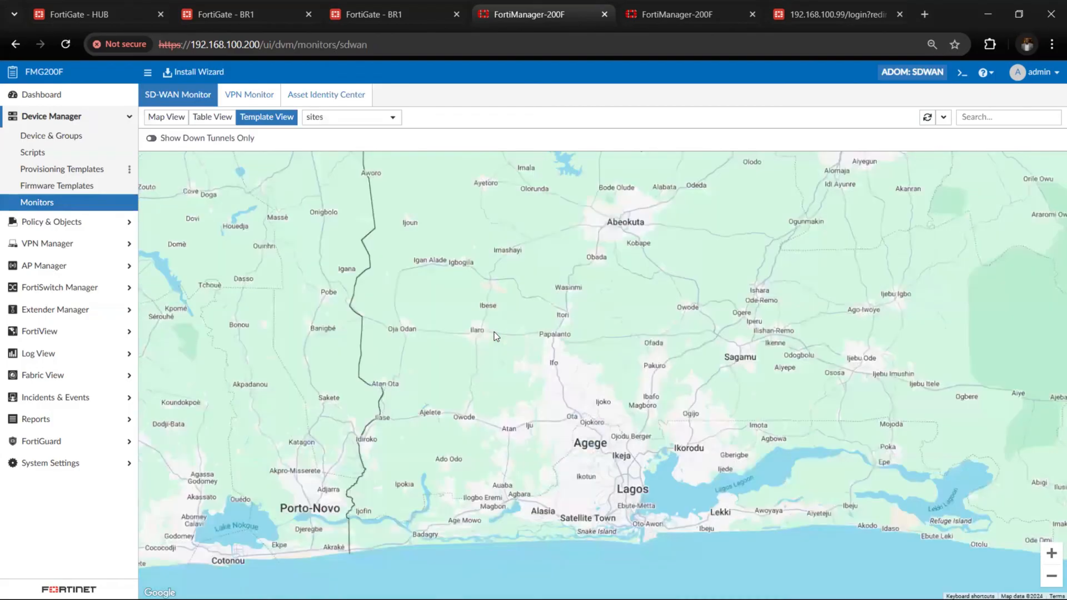
pyautogui.scroll(1, 405, 336)
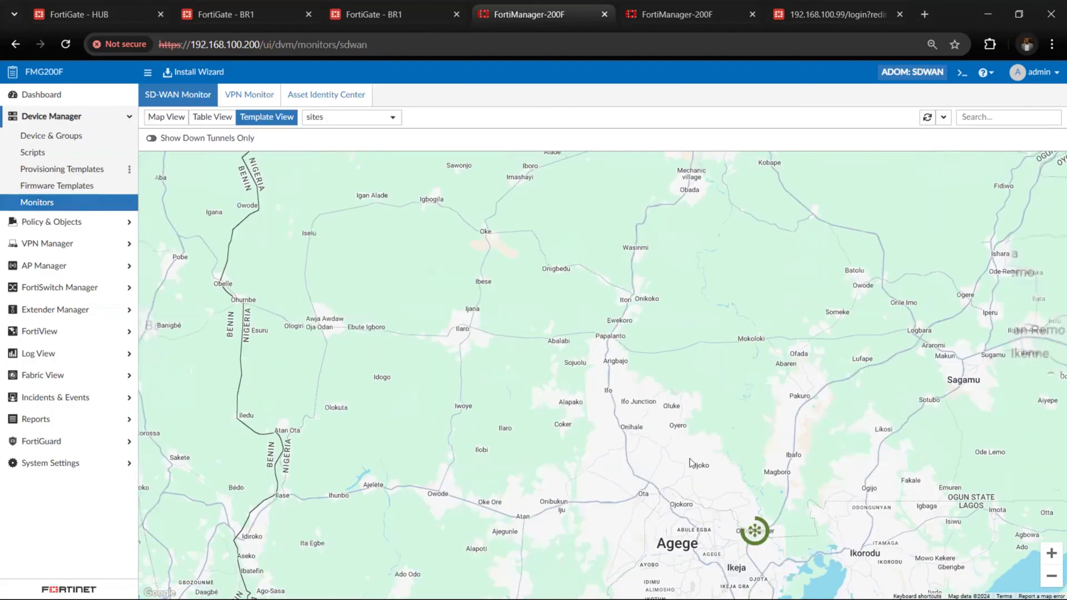
pyautogui.scroll(-1, 690, 462)
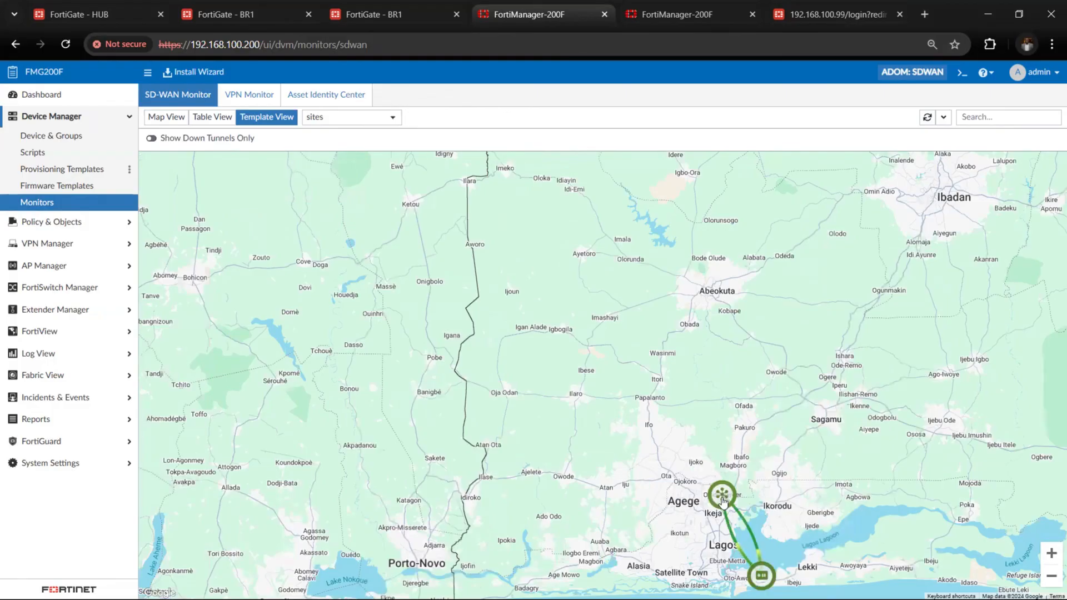
pyautogui.moveTo(721, 498)
# Show the SD-WAN monitor in Map View and inspect the device marker at Lekki
pyautogui.click(170, 119)
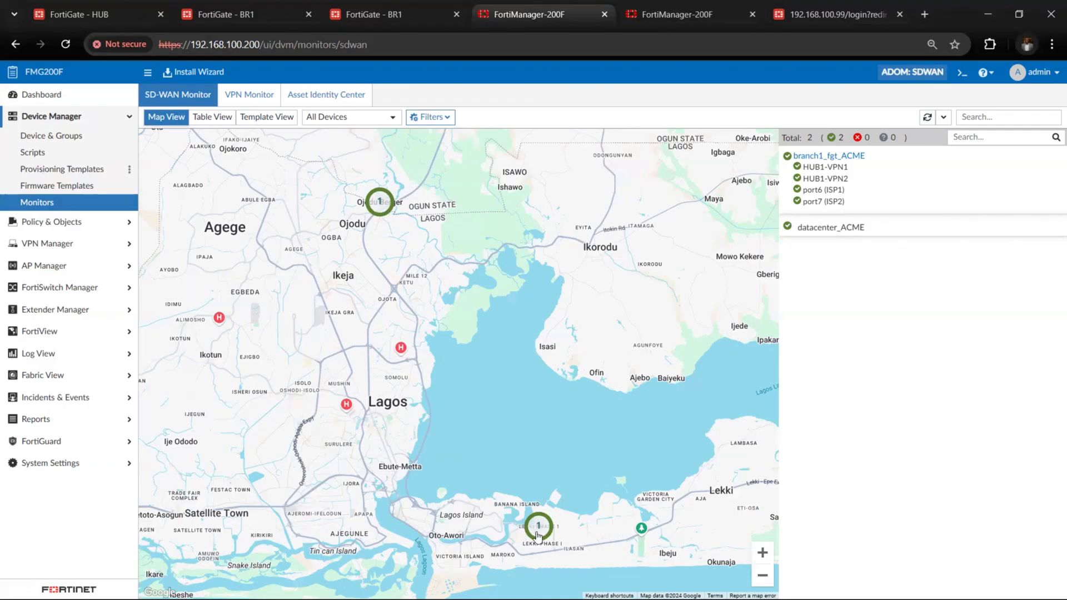
pyautogui.click(539, 533)
pyautogui.click(539, 532)
# Return to Template View and review branch1_fgt_ACME's underlay interfaces, performance SLAs, IPsec tunnels and routes
pyautogui.click(281, 122)
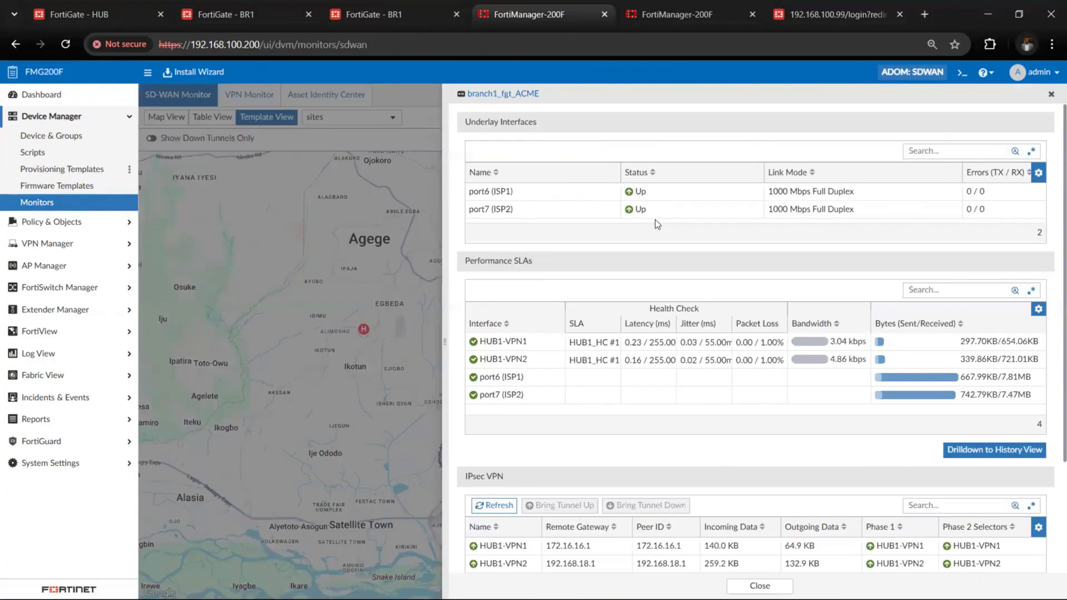
pyautogui.scroll(-2, 655, 219)
pyautogui.scroll(-4, 655, 219)
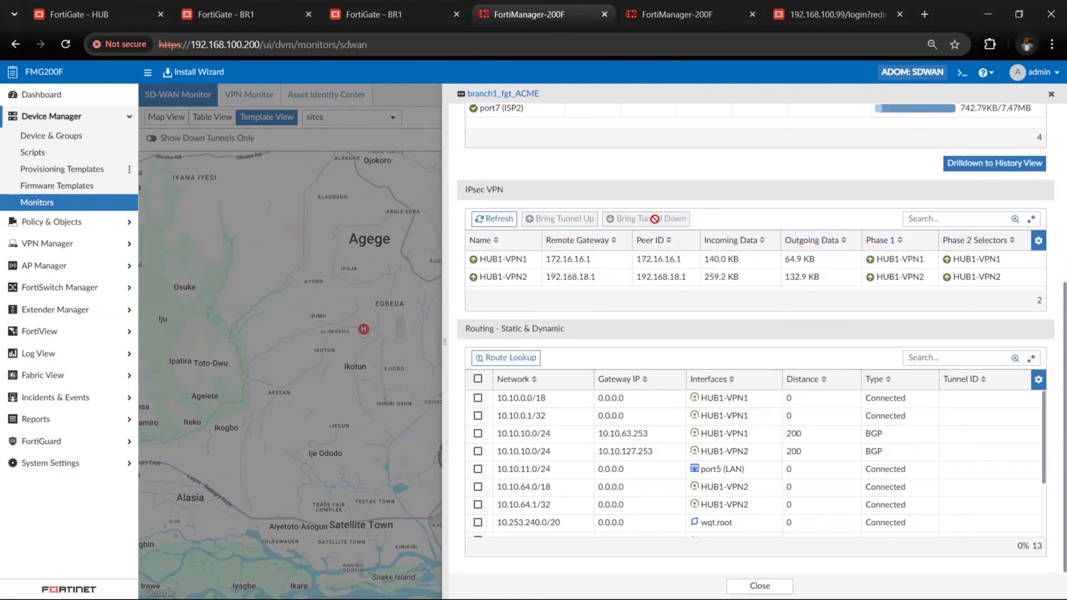
pyautogui.scroll(6, 655, 218)
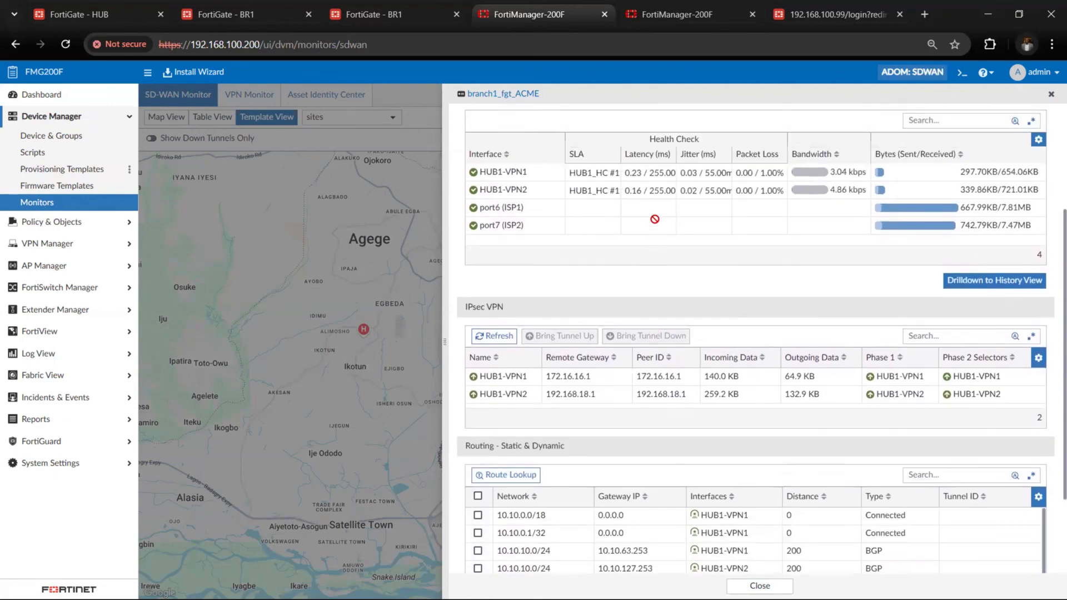
pyautogui.click(1051, 95)
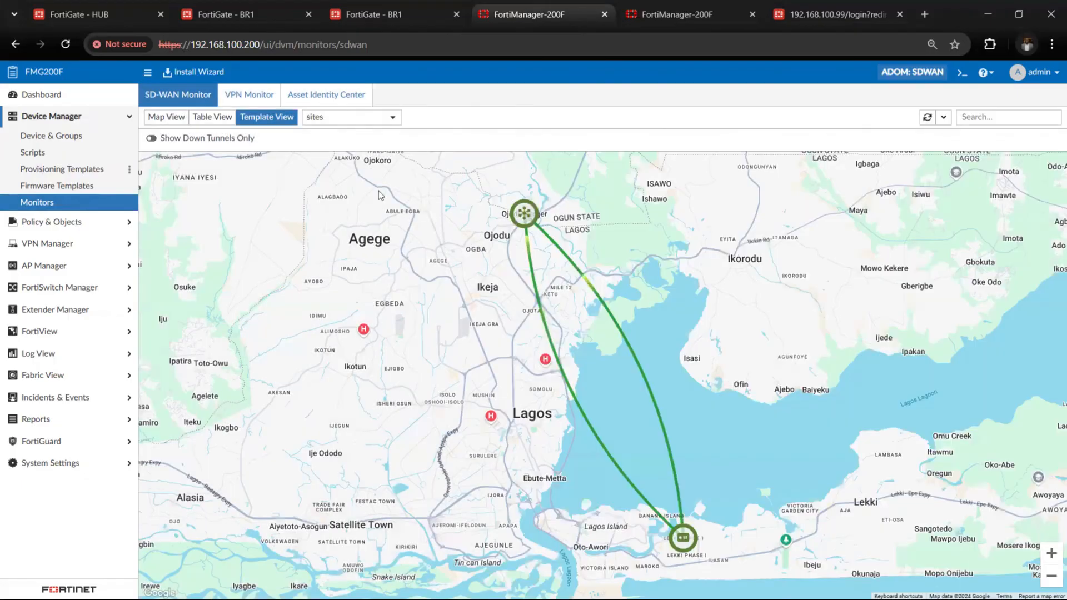
# Switch to the BR1 FortiGate's interface list, reload it and disable the ISP1 (port6) interface
pyautogui.click(356, 14)
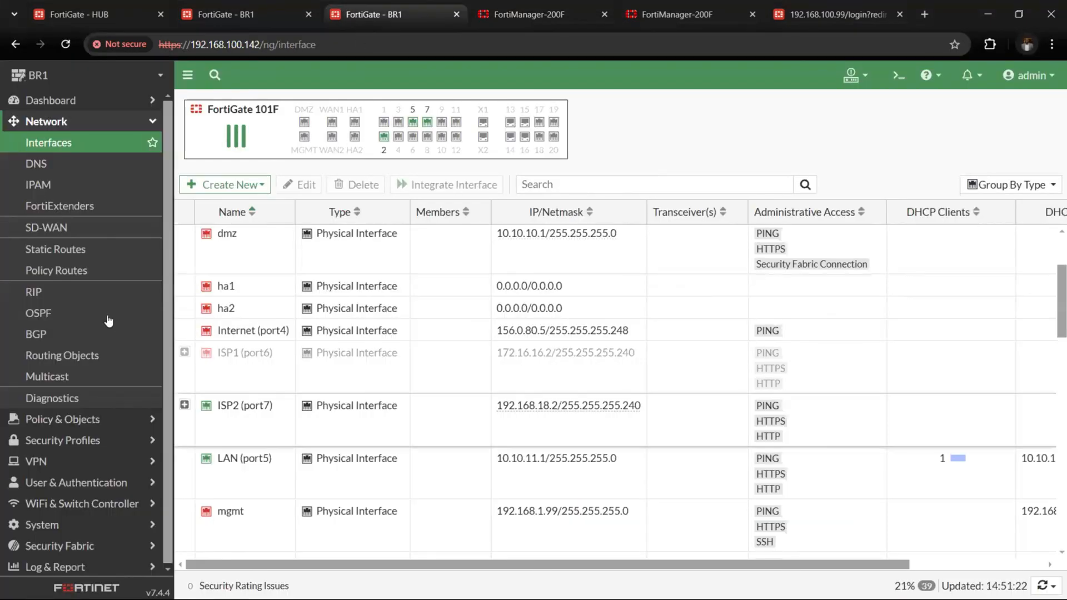
pyautogui.rightClick(328, 421)
pyautogui.moveTo(411, 431)
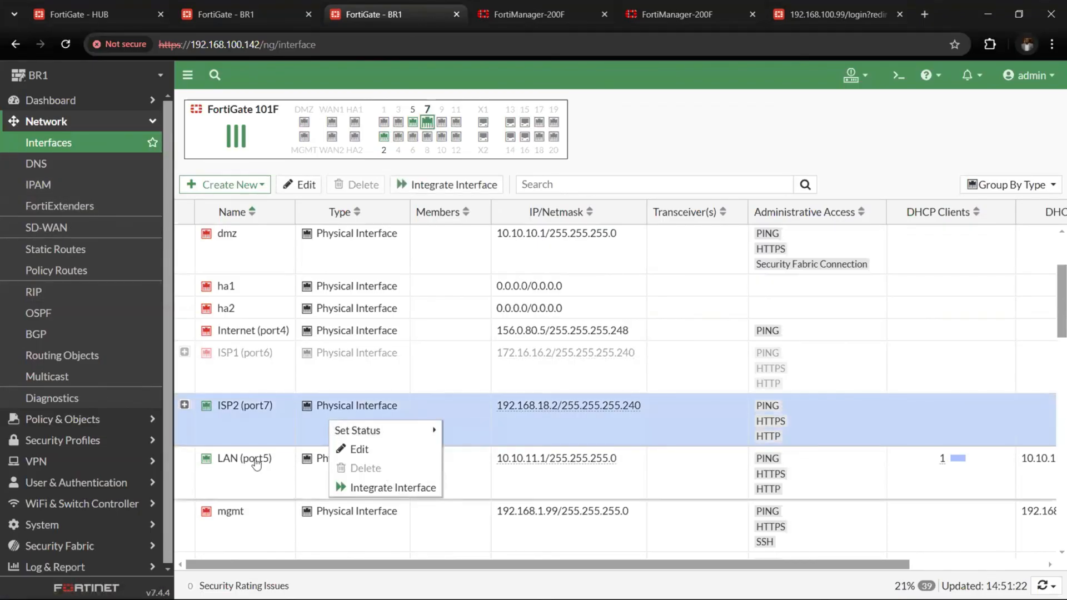
pyautogui.click(264, 377)
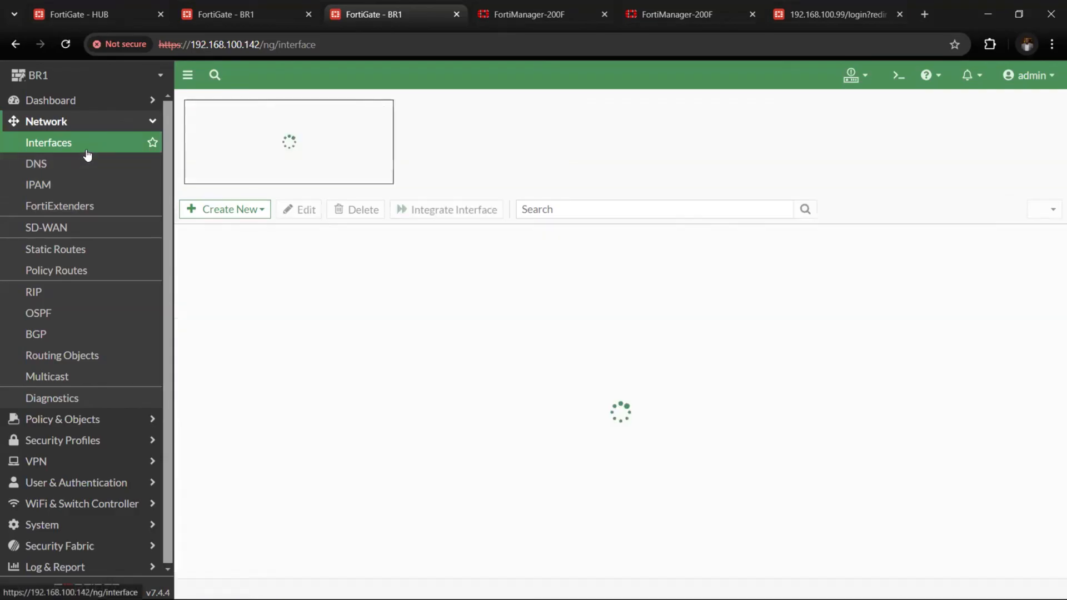
pyautogui.rightClick(328, 410)
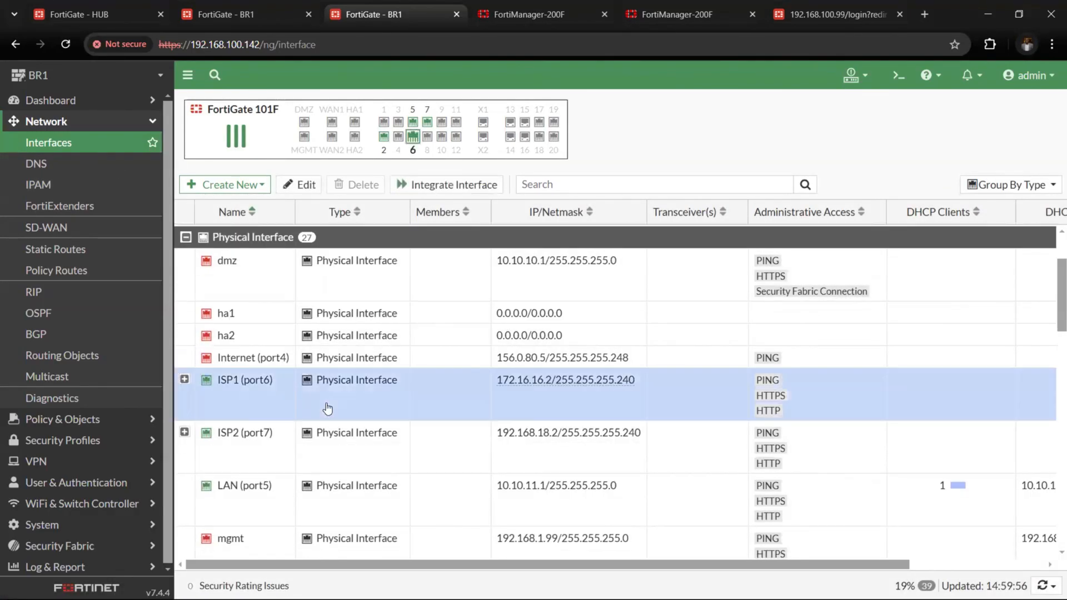
pyautogui.moveTo(425, 414)
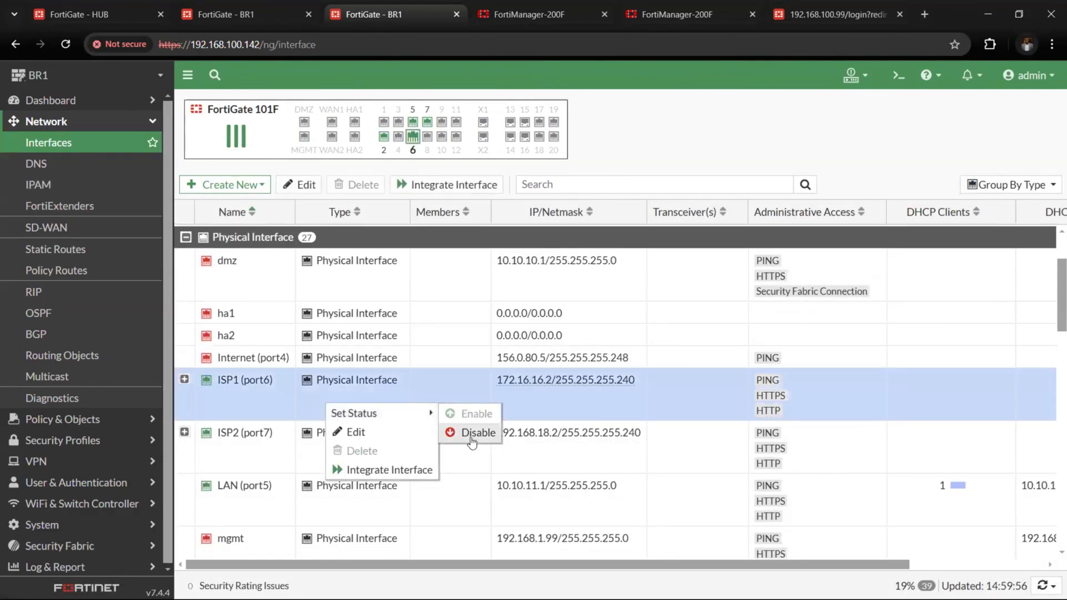
pyautogui.click(472, 434)
# Switch to FortiManager, reload the SD-WAN monitor and inspect the branch and hub markers and their tunnels in Template View
pyautogui.click(528, 13)
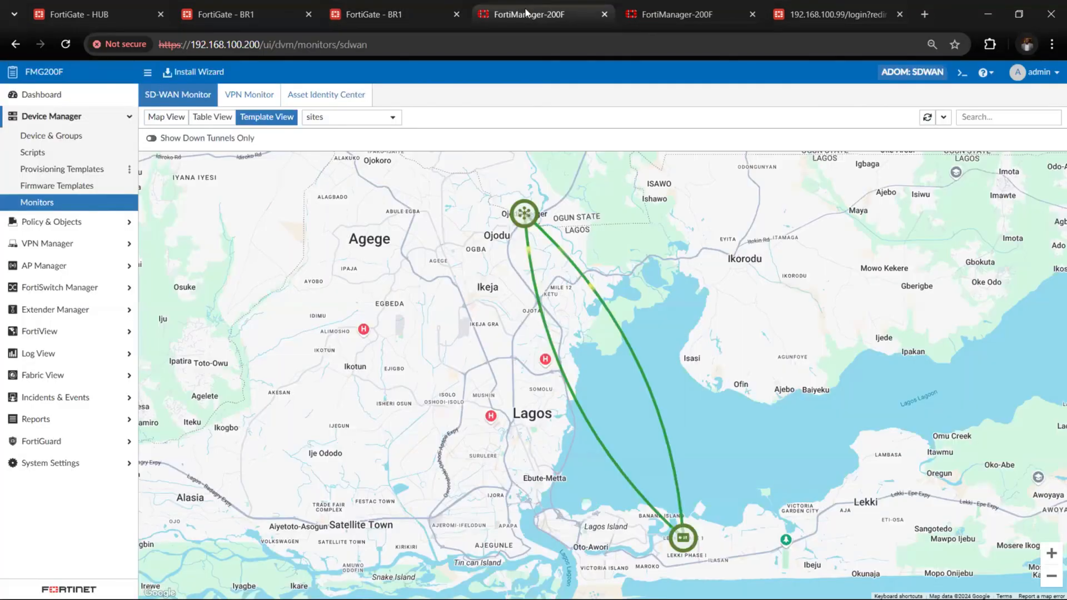
pyautogui.click(58, 203)
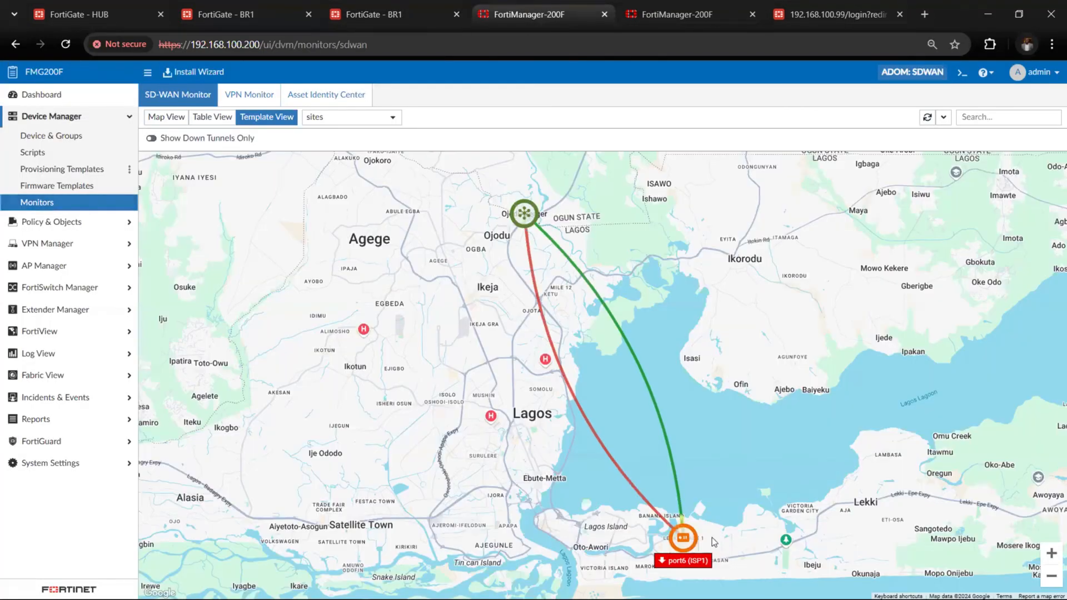
pyautogui.moveTo(687, 544)
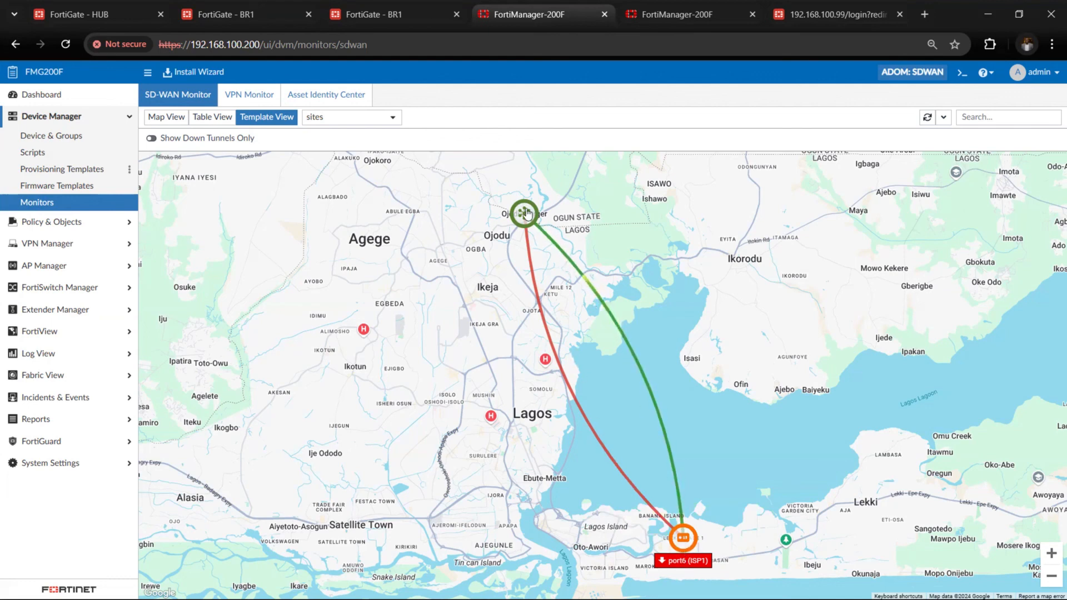
pyautogui.moveTo(527, 216)
# Inspect the Lekki device's interface status in the SD-WAN monitor's Map View and return to Template View
pyautogui.click(167, 117)
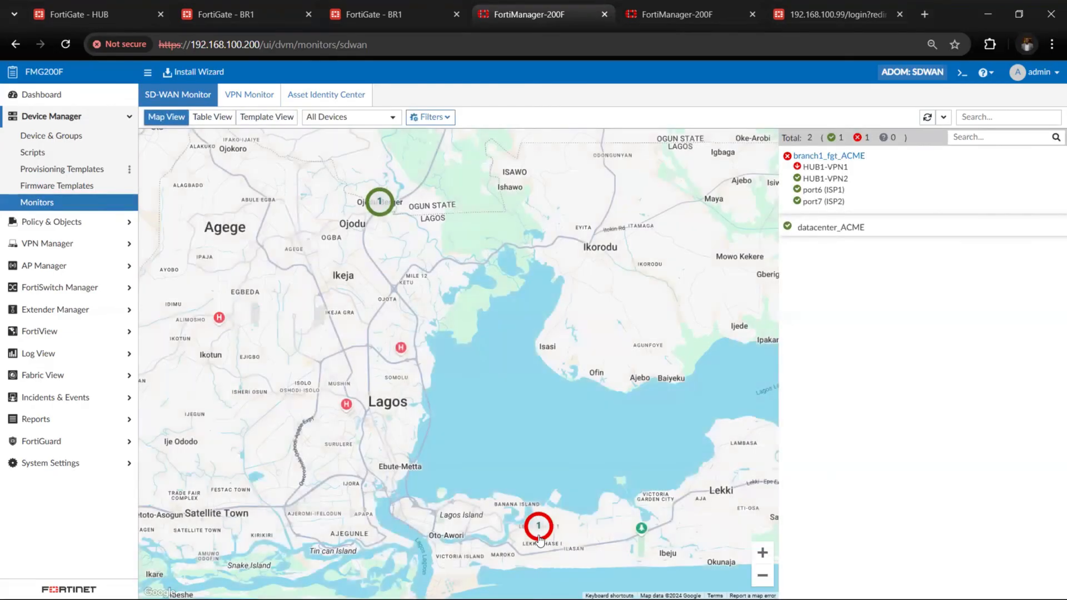
pyautogui.click(538, 532)
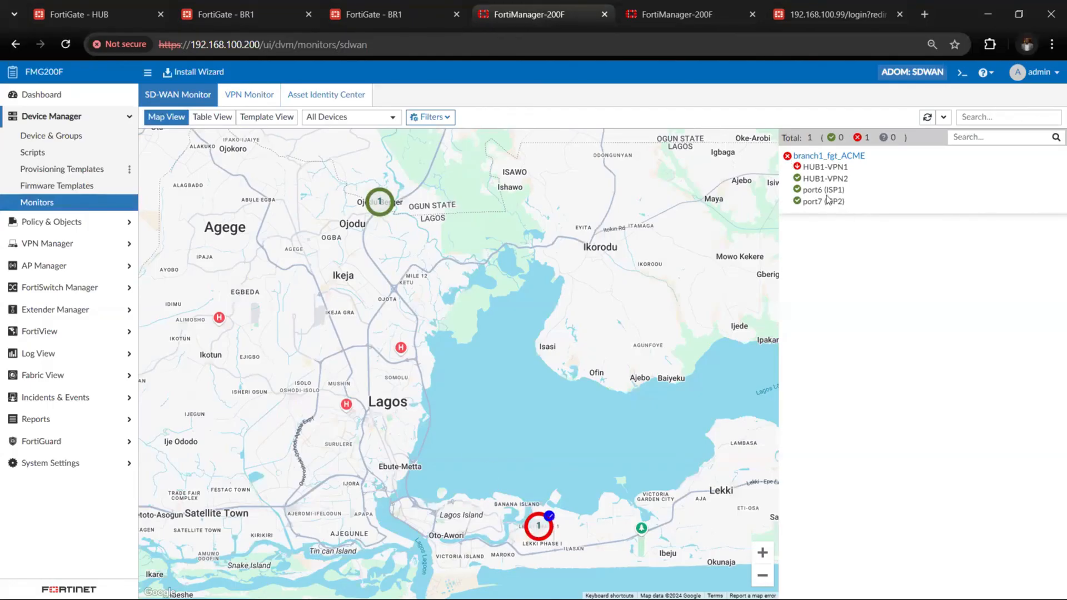
pyautogui.click(295, 96)
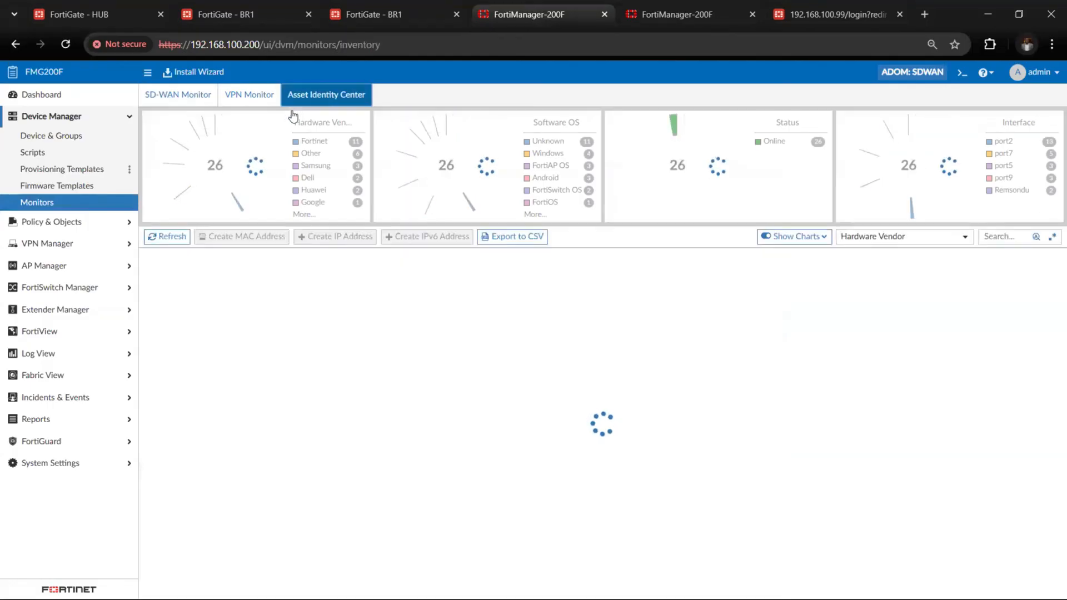
pyautogui.click(188, 95)
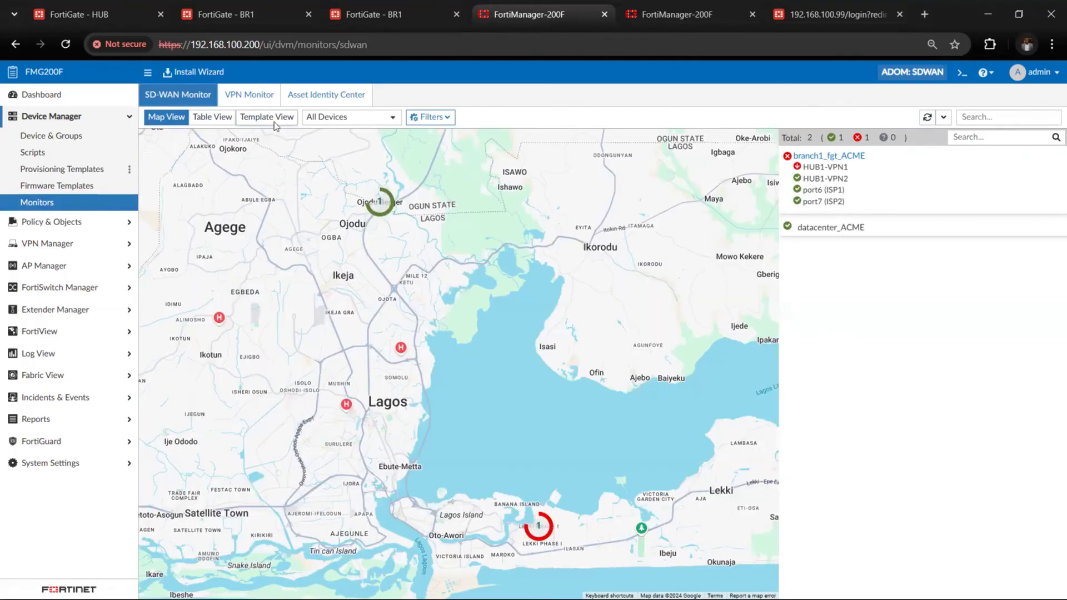
pyautogui.click(274, 118)
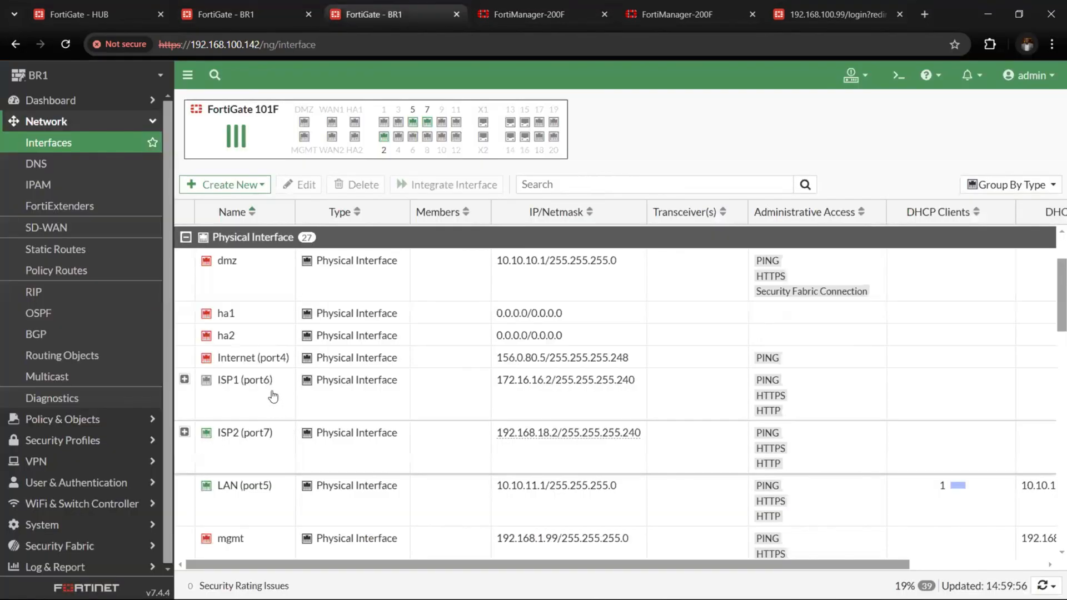
# Switch to the BR1 FortiGate's interface list and enable the ISP1 (port6) interface
pyautogui.rightClick(273, 396)
pyautogui.moveTo(295, 403)
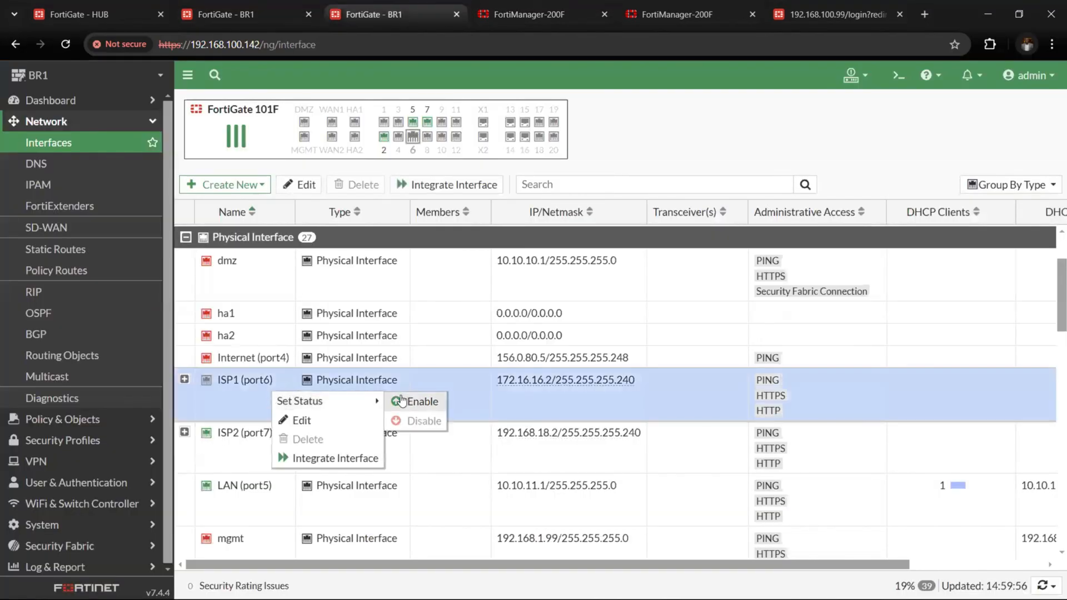
pyautogui.click(414, 400)
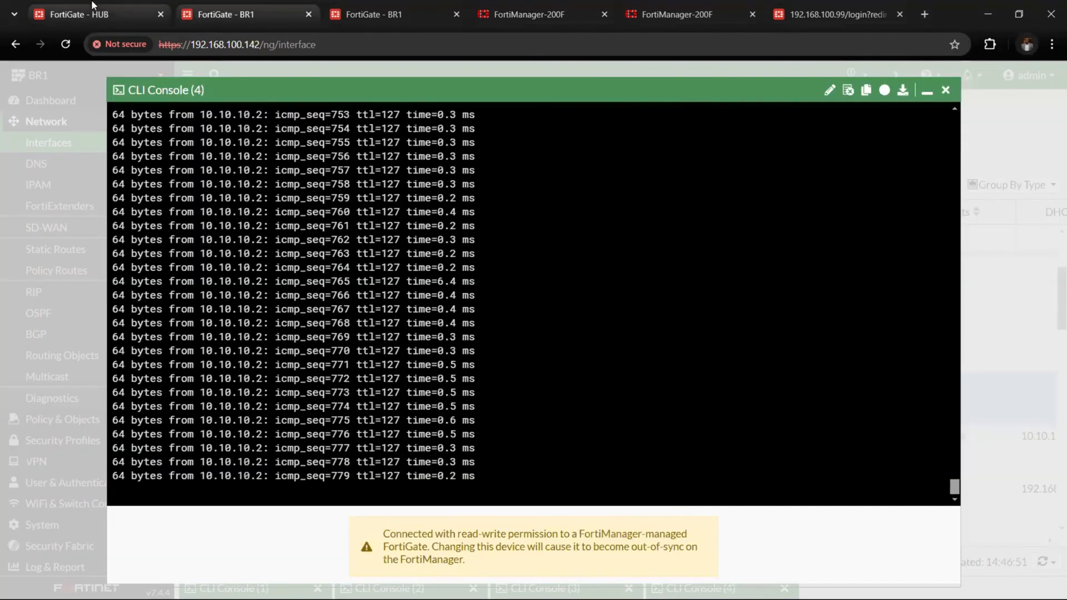
# Check the tunnels in FortiManager's SD-WAN monitor views and open branch1_fgt_ACME's details from the Template View map
pyautogui.click(510, 16)
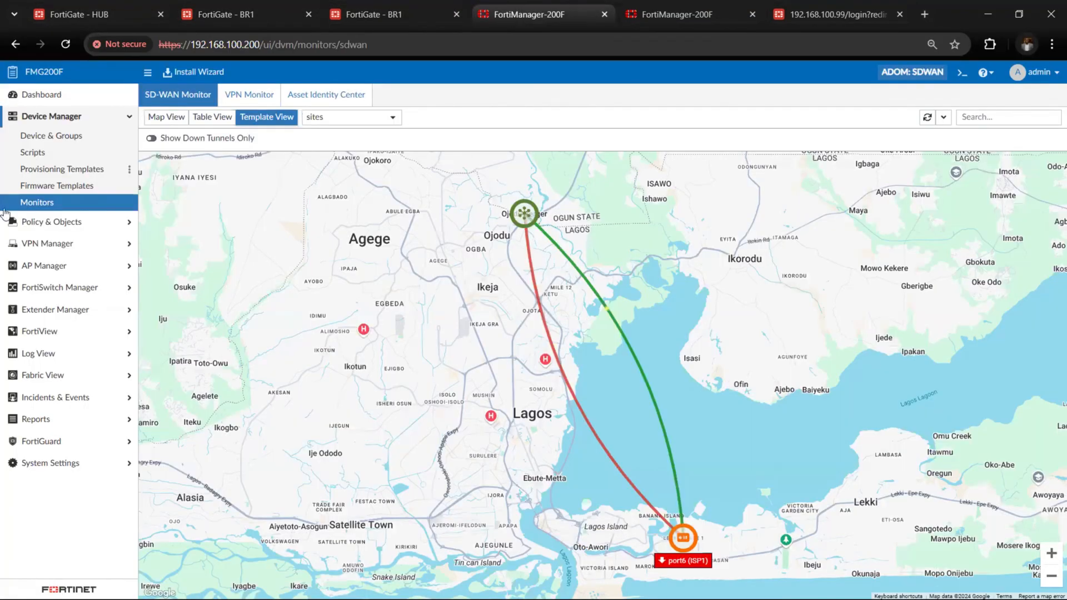
pyautogui.click(246, 118)
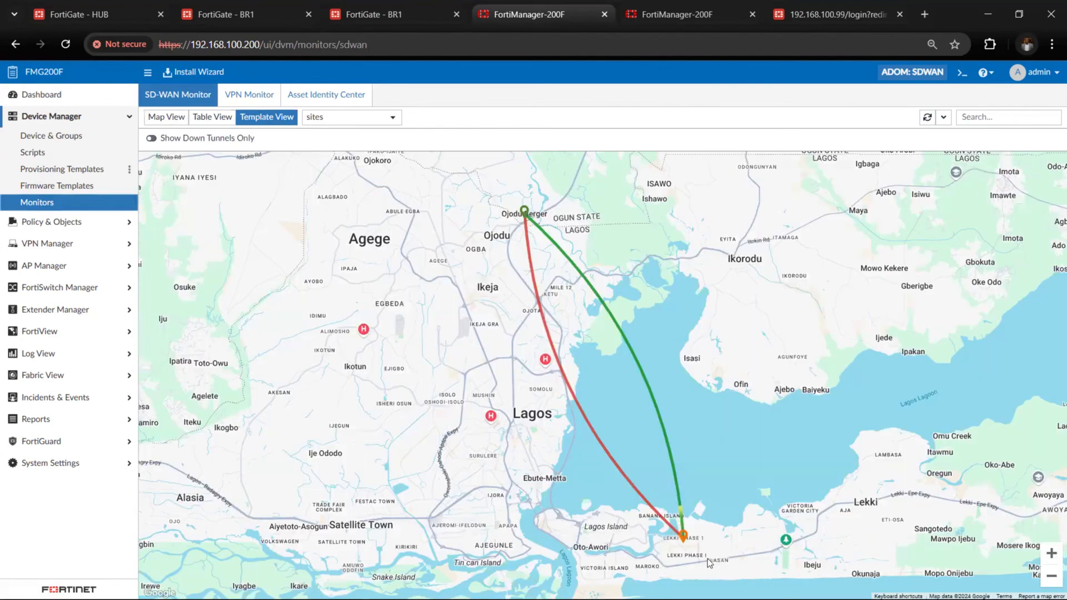
pyautogui.click(212, 118)
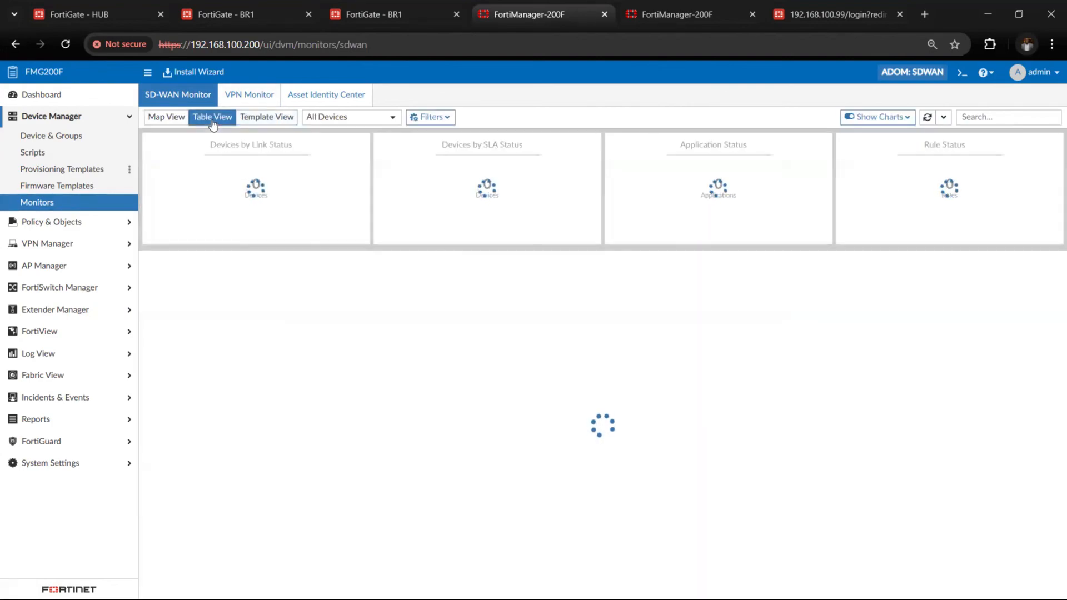
pyautogui.click(167, 118)
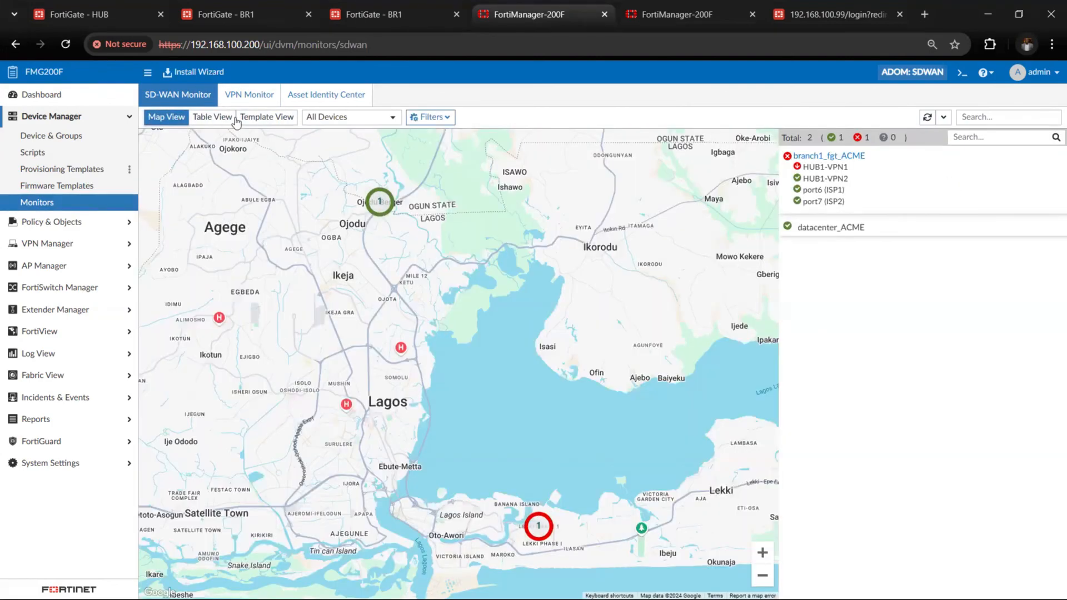
pyautogui.click(262, 122)
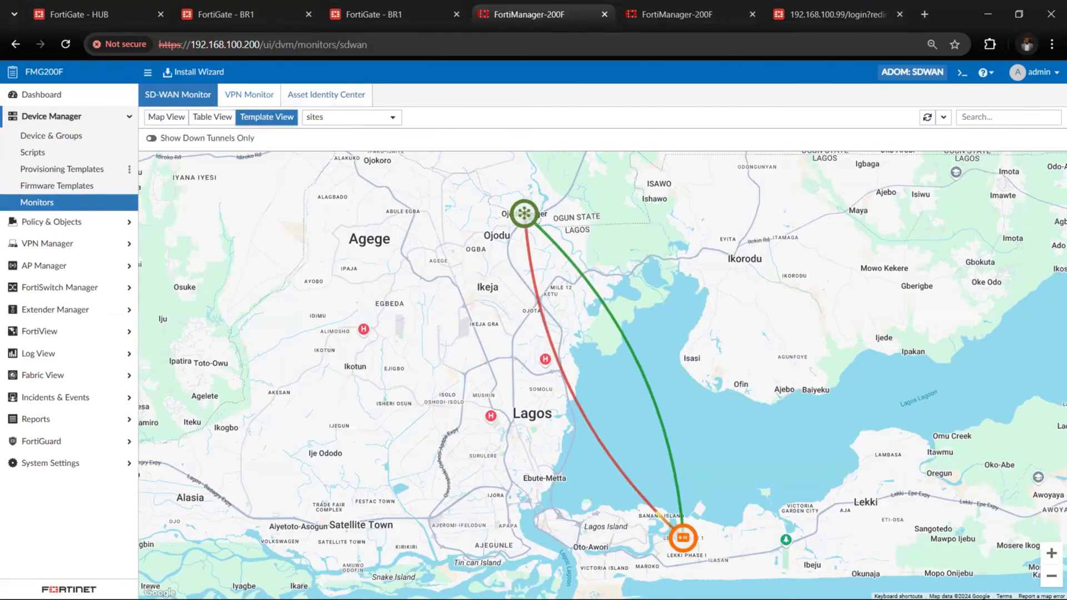
pyautogui.moveTo(686, 550)
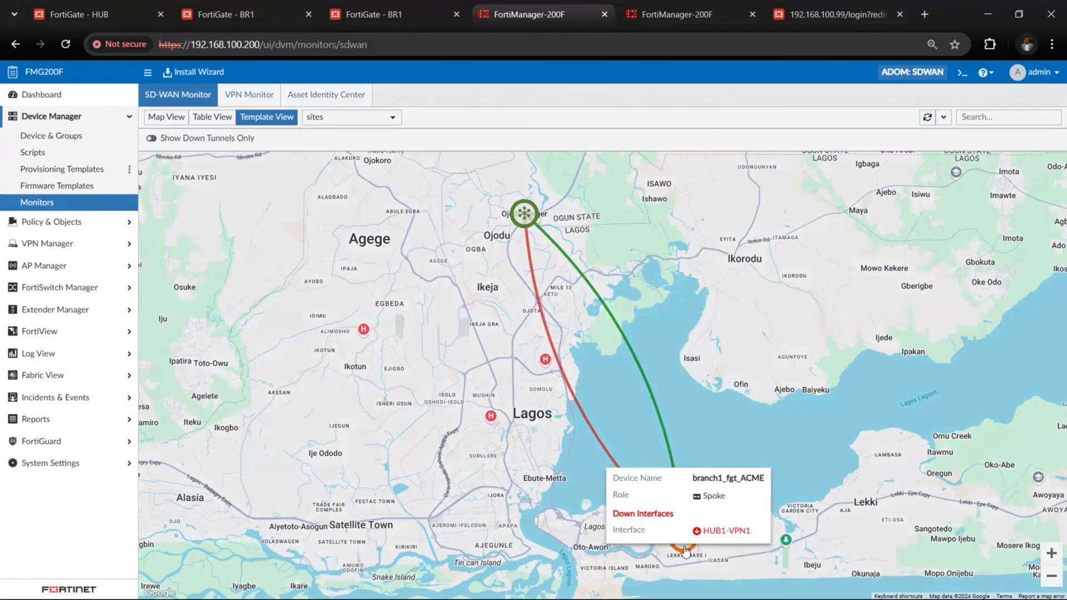
pyautogui.click(690, 471)
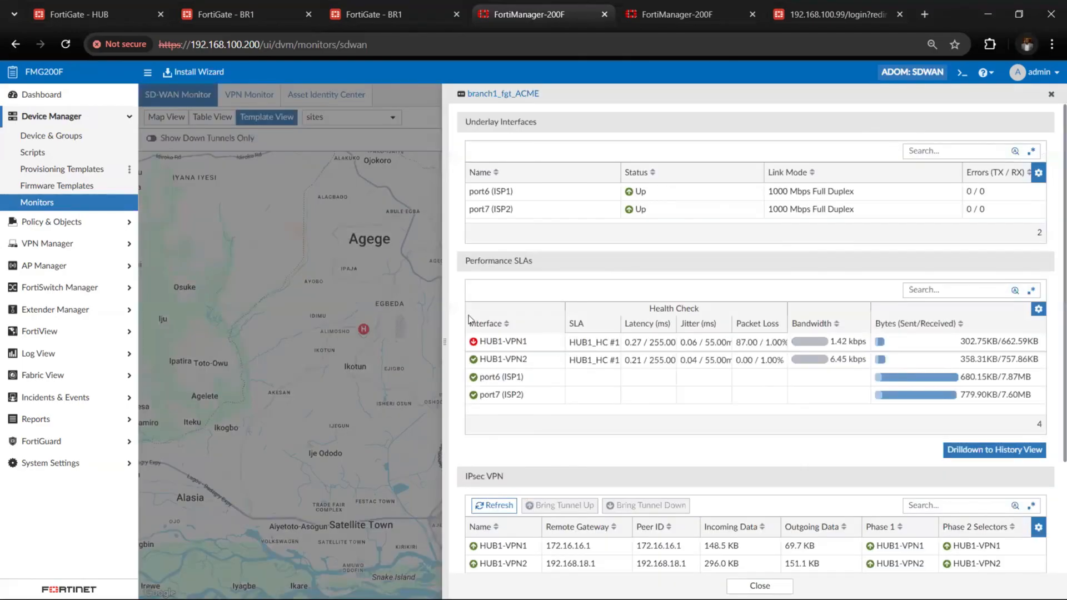
# Reload the interface list on the BR1 FortiGate and display its IPsec tunnels
pyautogui.click(223, 15)
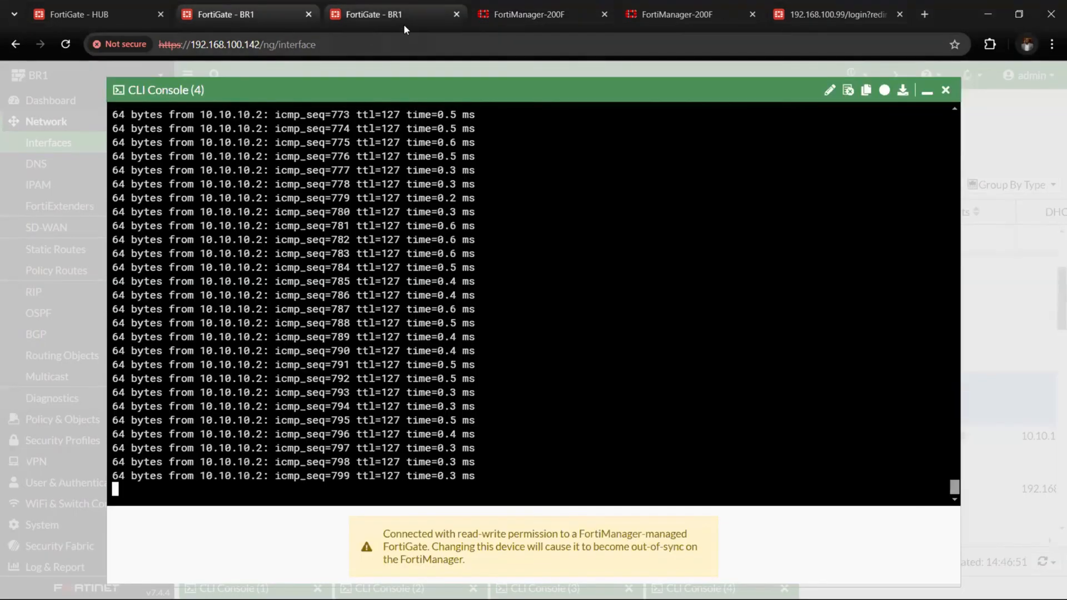
pyautogui.click(390, 16)
pyautogui.click(100, 143)
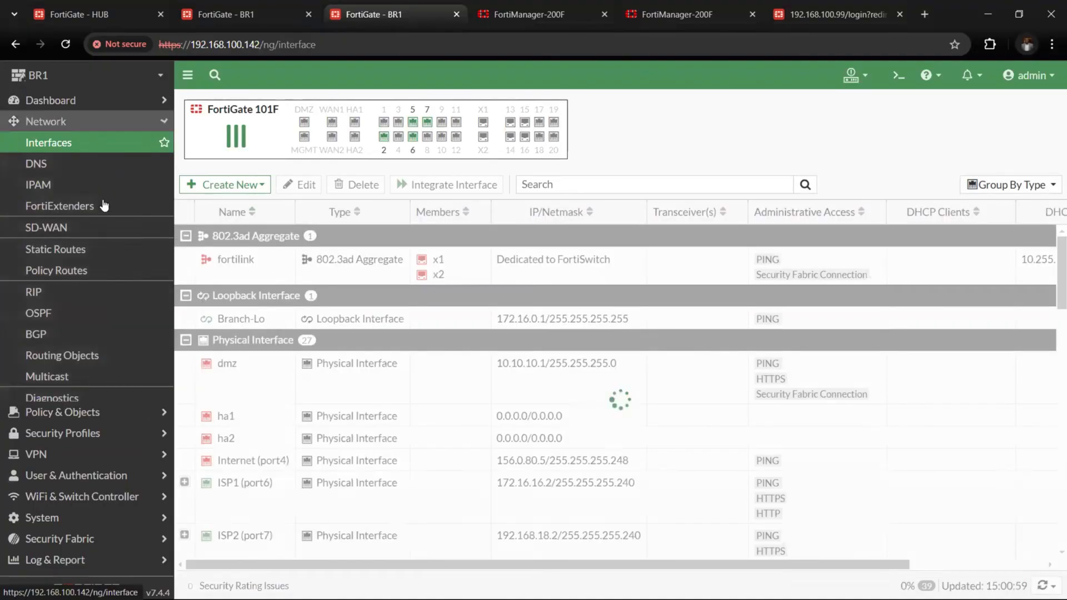
pyautogui.click(102, 122)
pyautogui.click(106, 186)
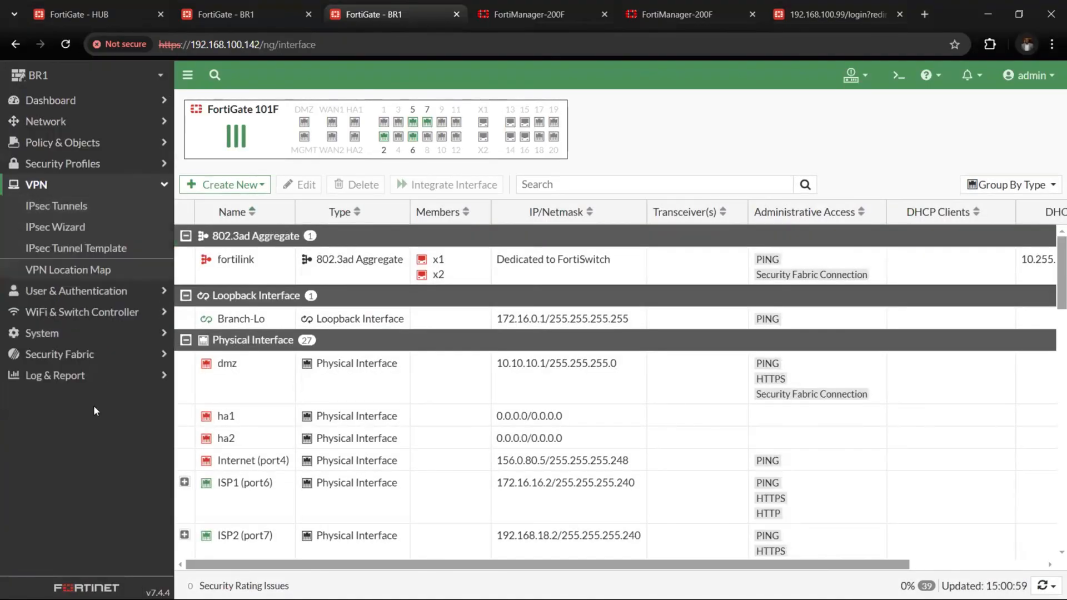
pyautogui.click(94, 210)
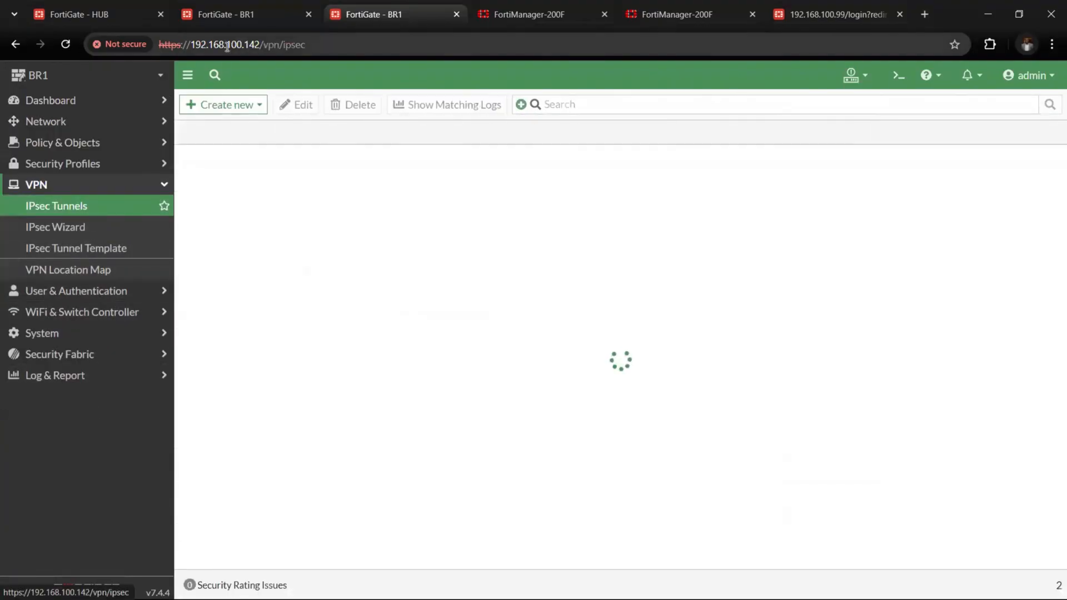
# Return to FortiManager, close the branch1_fgt_ACME details and examine the hub-to-branch tunnels on the Template View map
pyautogui.click(244, 14)
pyautogui.click(516, 16)
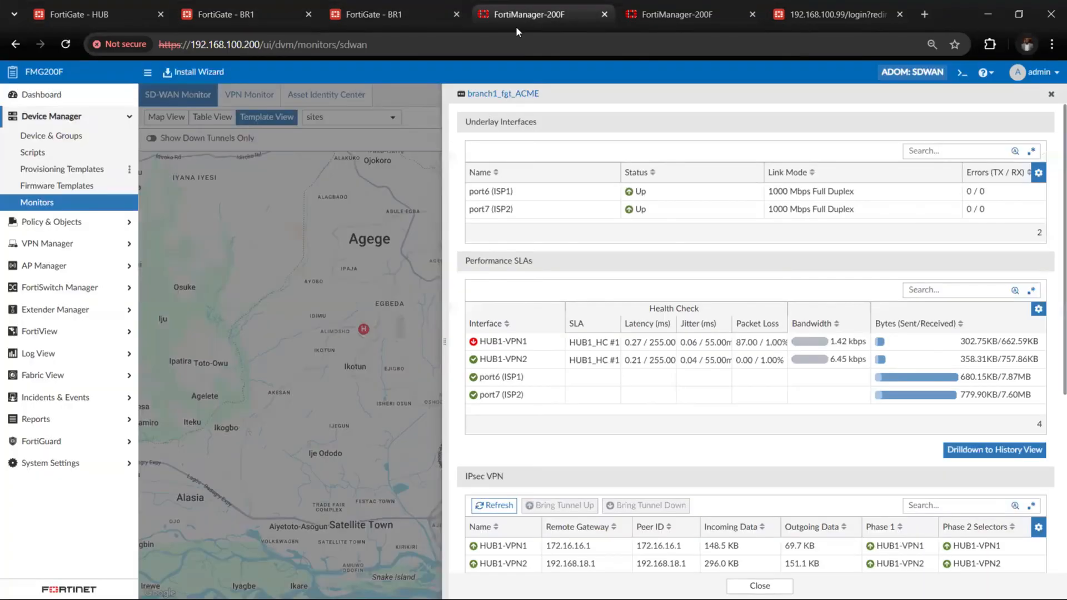
pyautogui.click(1053, 96)
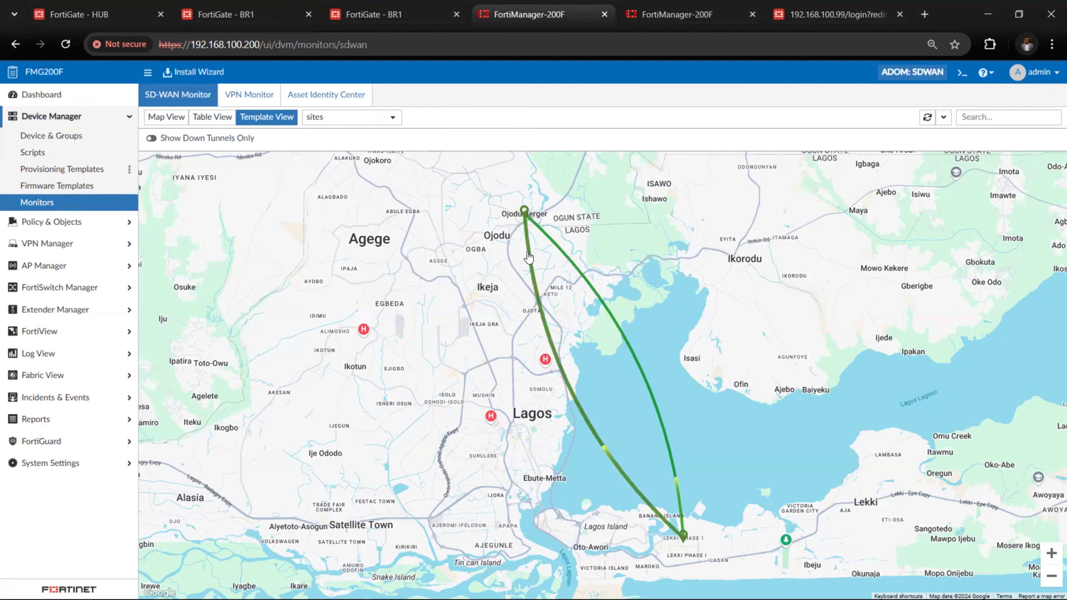
pyautogui.moveTo(528, 257)
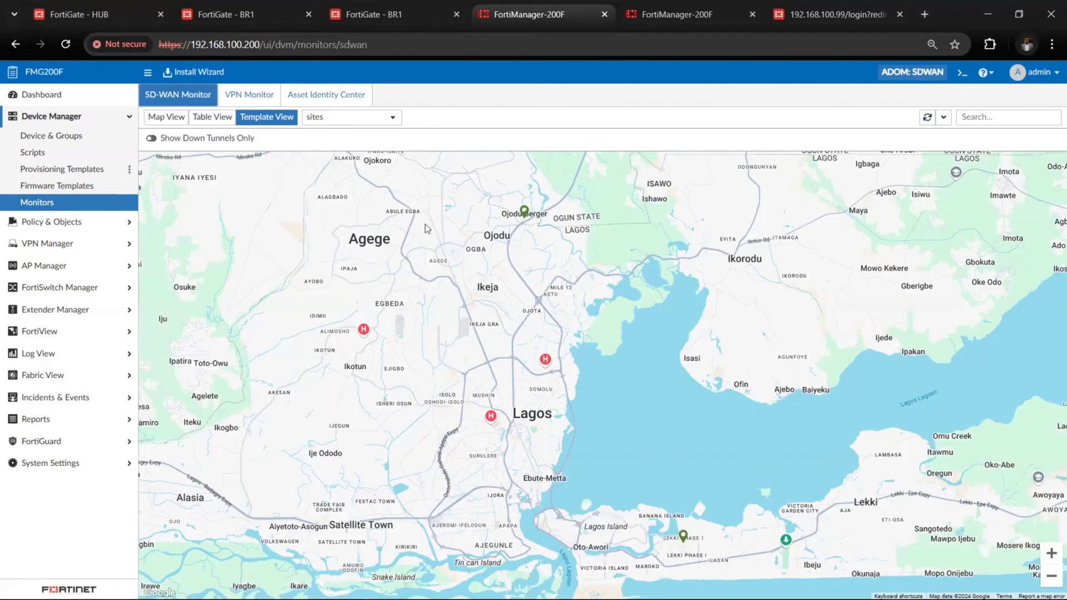
# Leave the SD-WAN monitor and list all managed FortiGate devices in the device manager
pyautogui.click(171, 117)
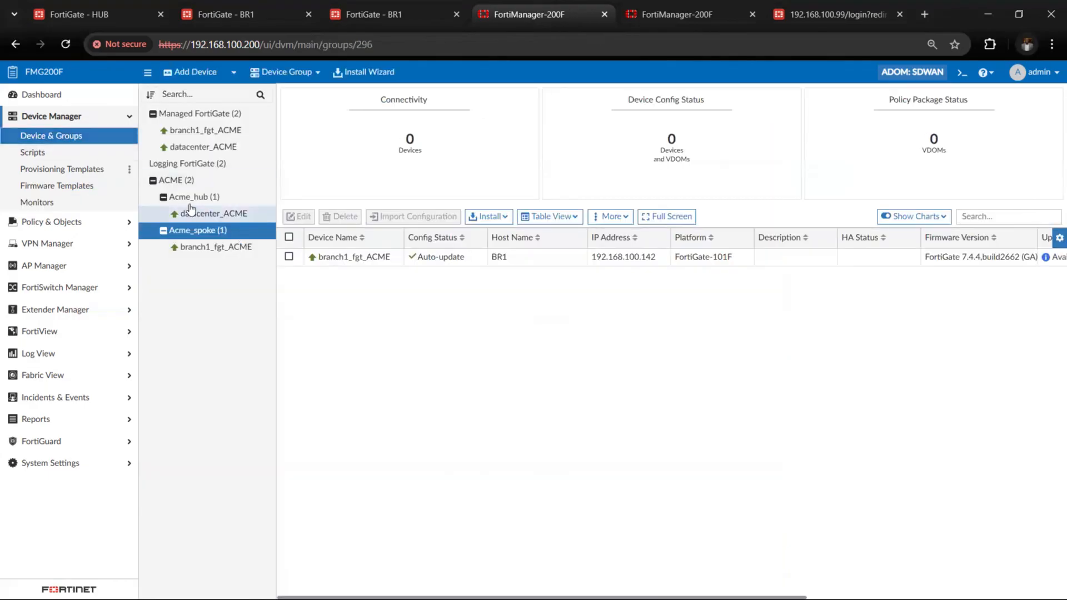
pyautogui.click(198, 114)
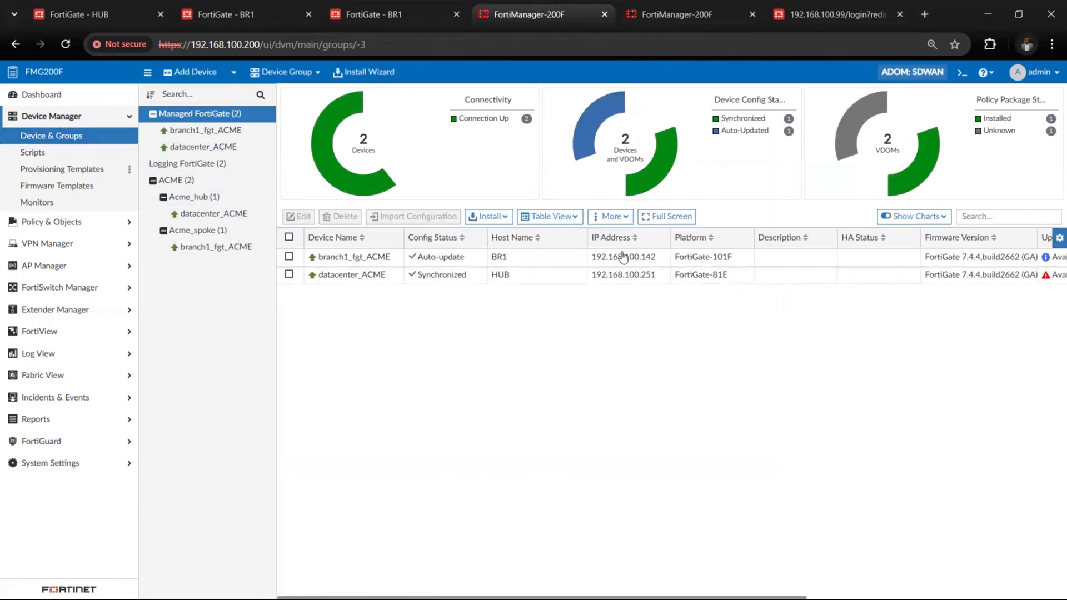